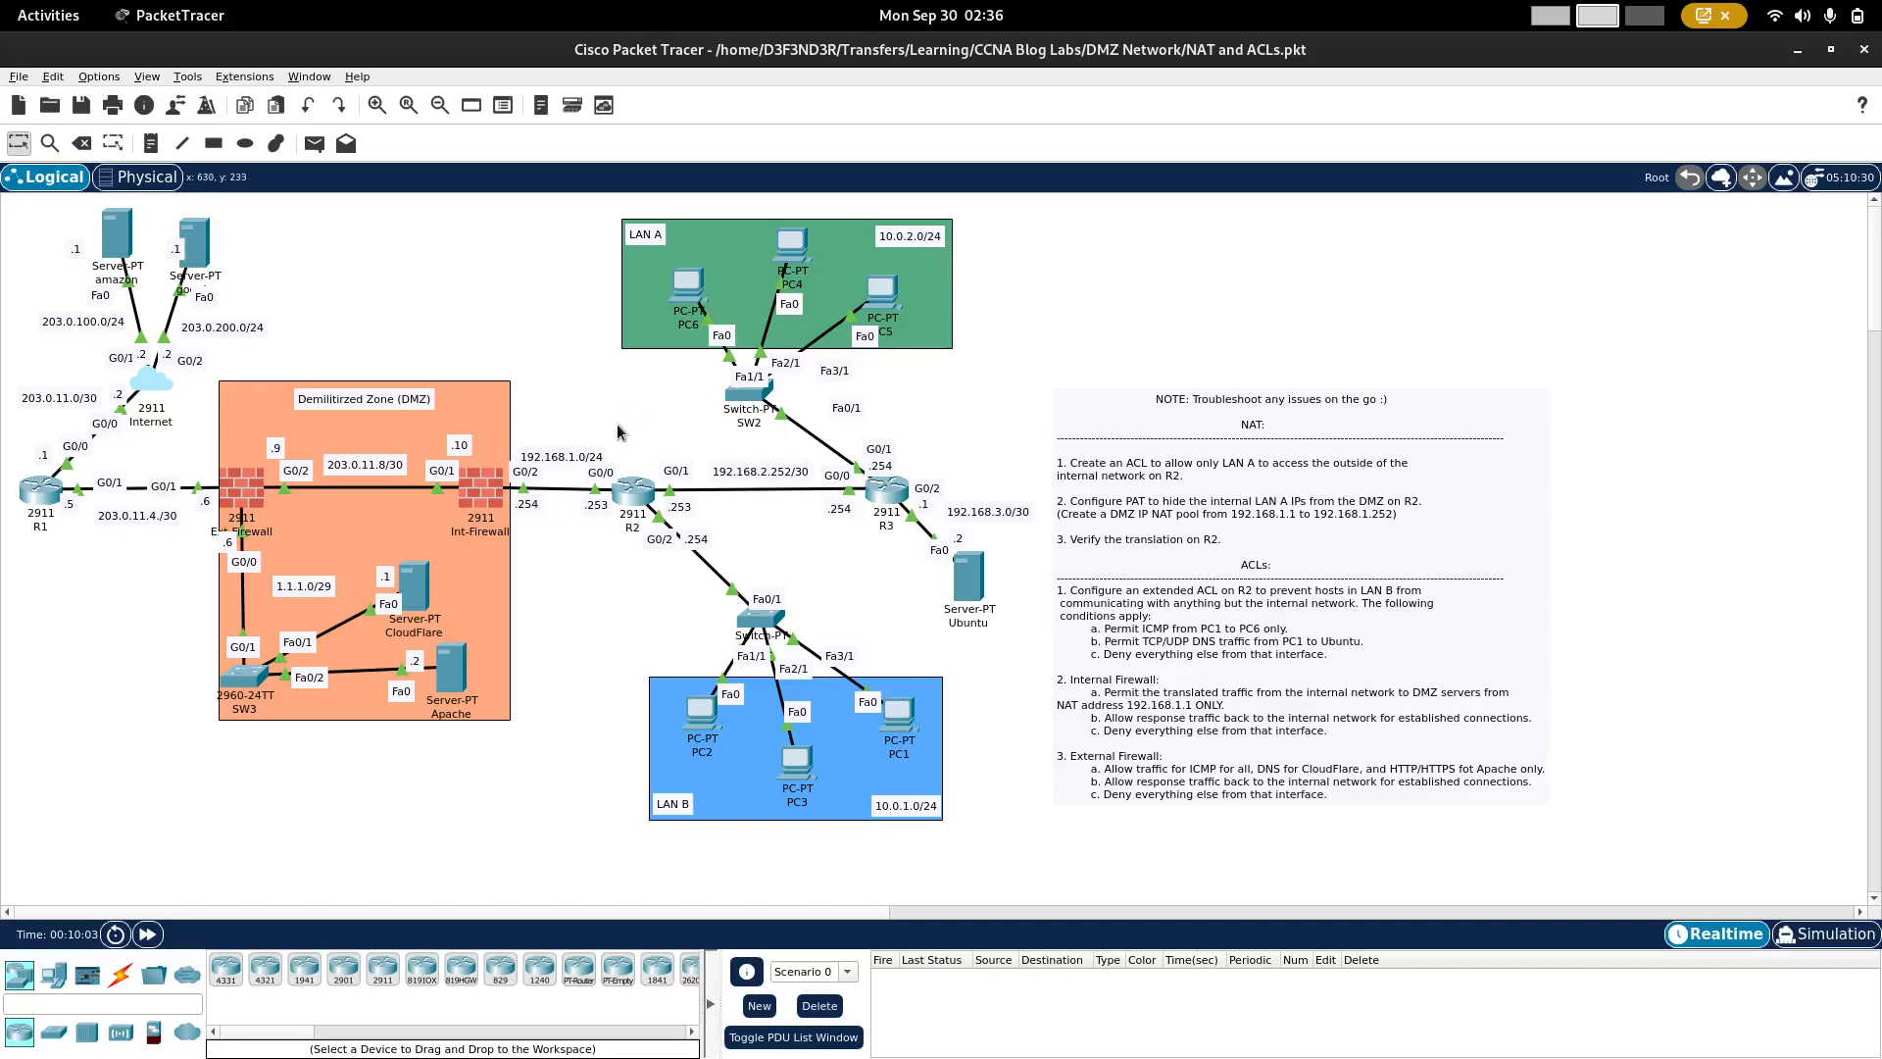
Step: Open the command-line interface of router R2 and enter global configuration mode
mouse_move(479, 508)
click(633, 497)
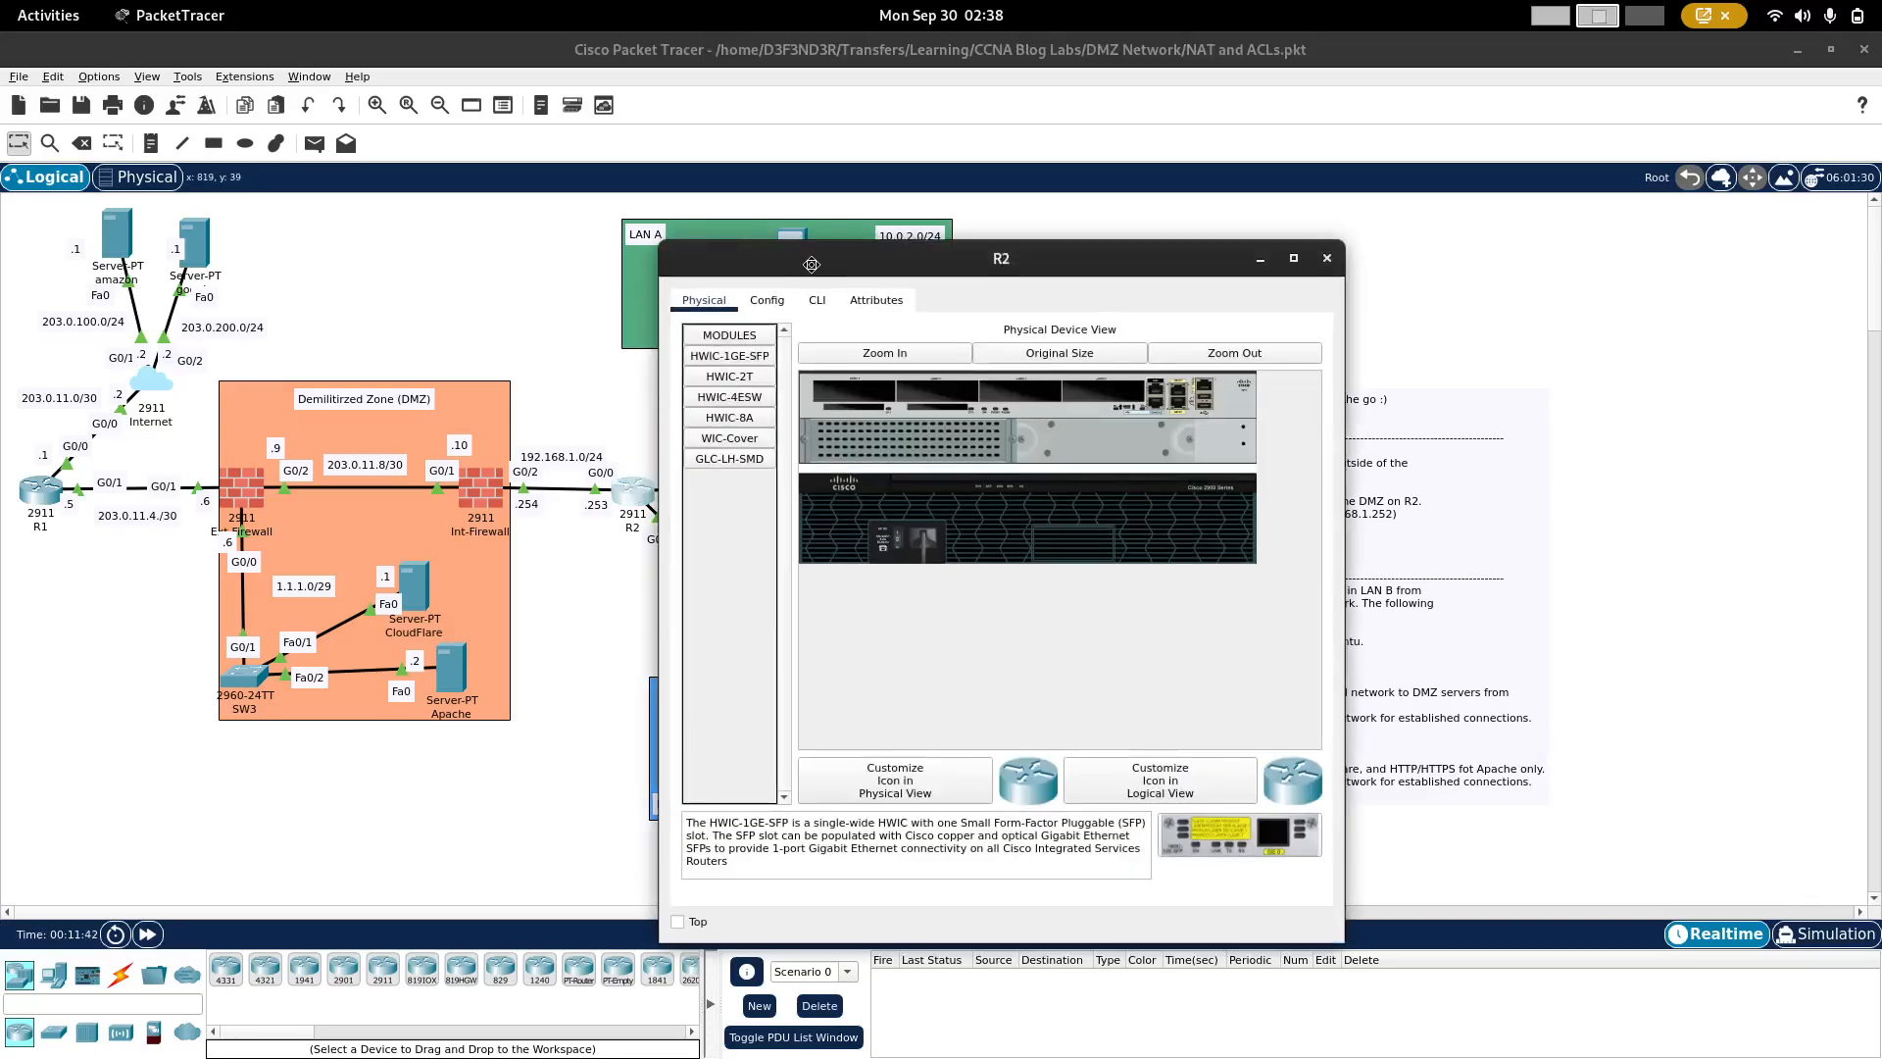
drag(805, 246, 311, 230)
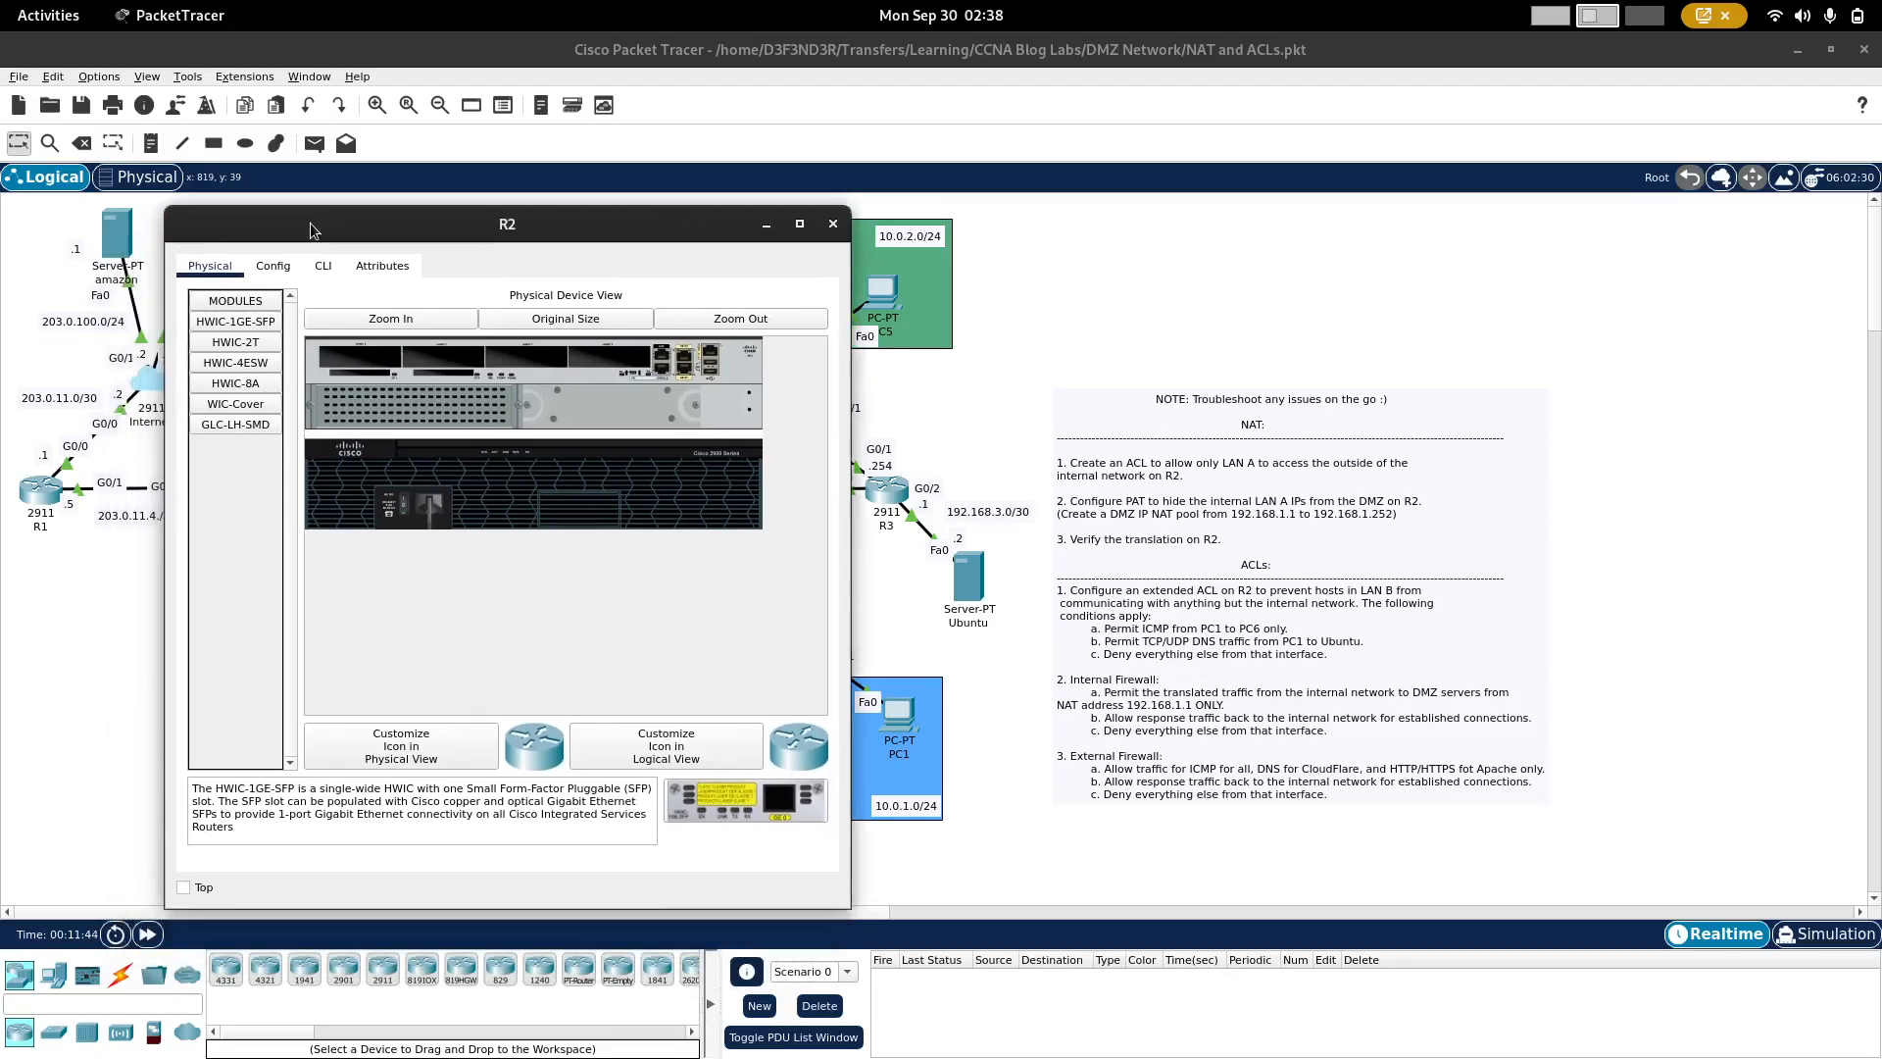
click(314, 272)
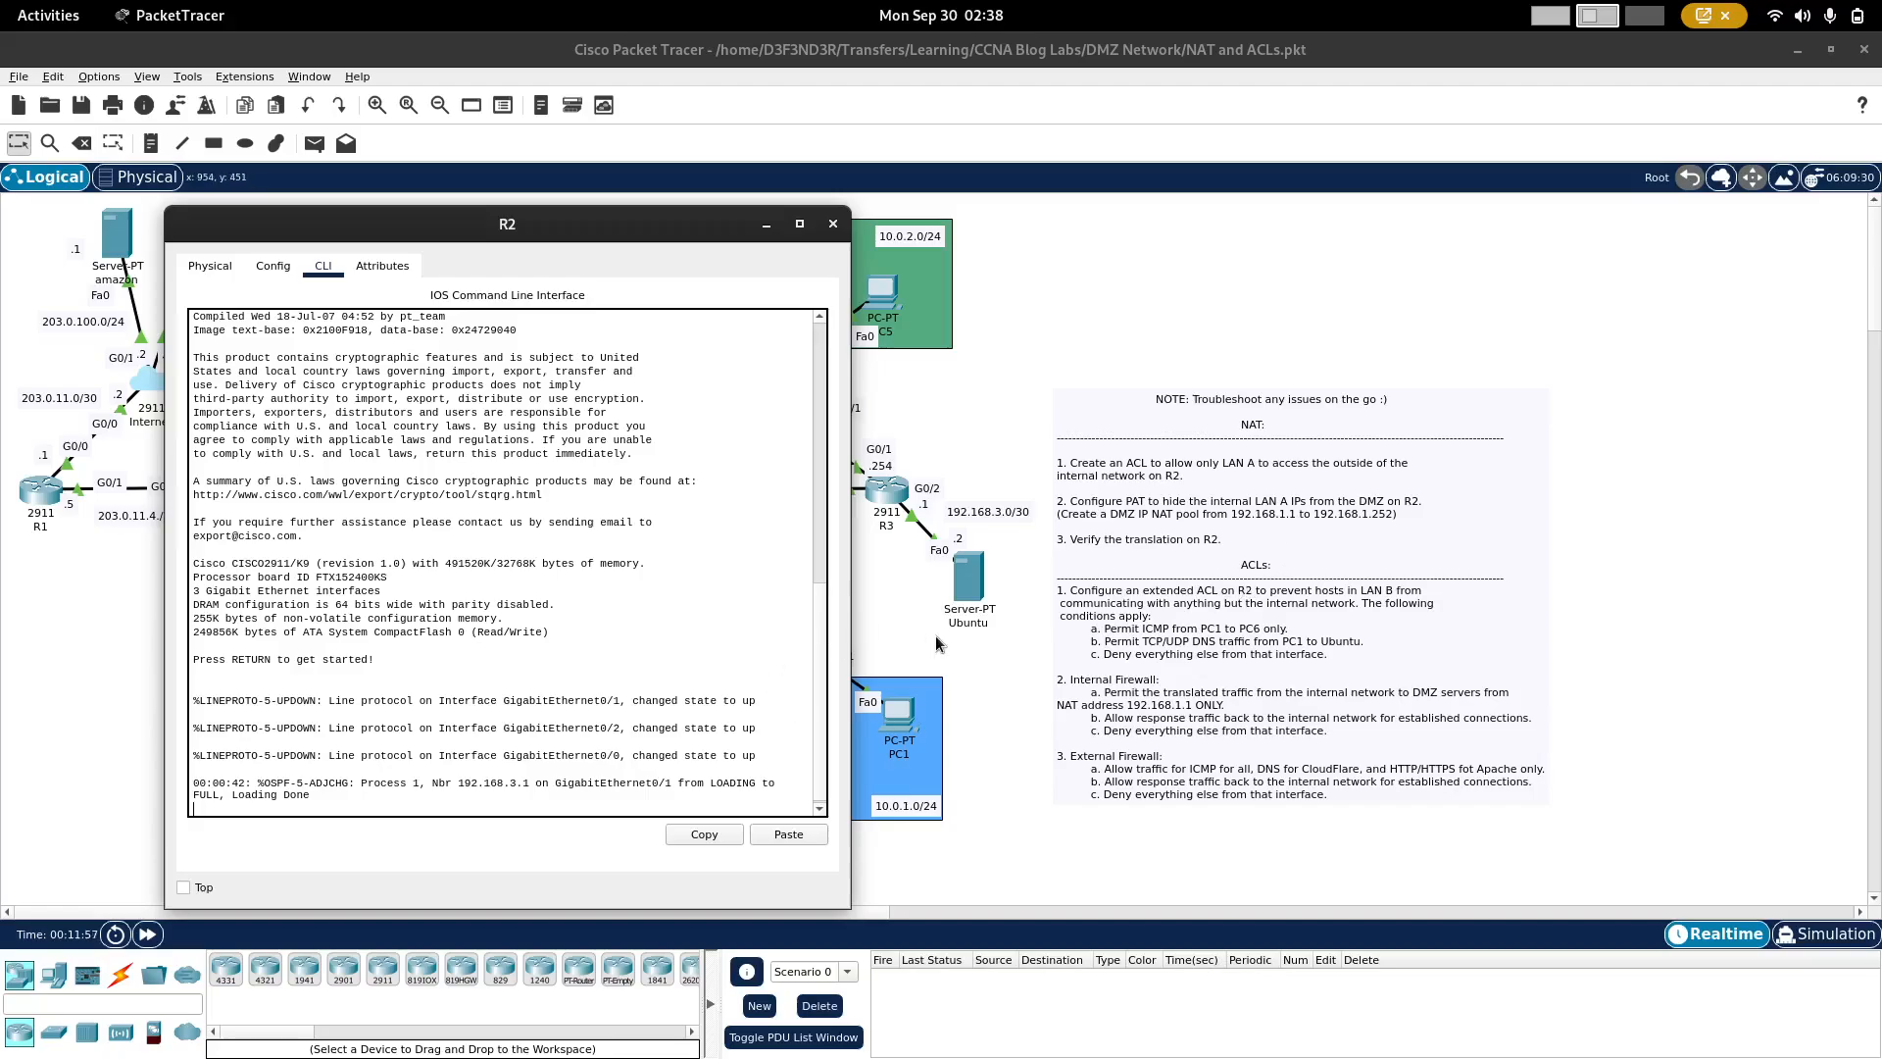
key(Return)
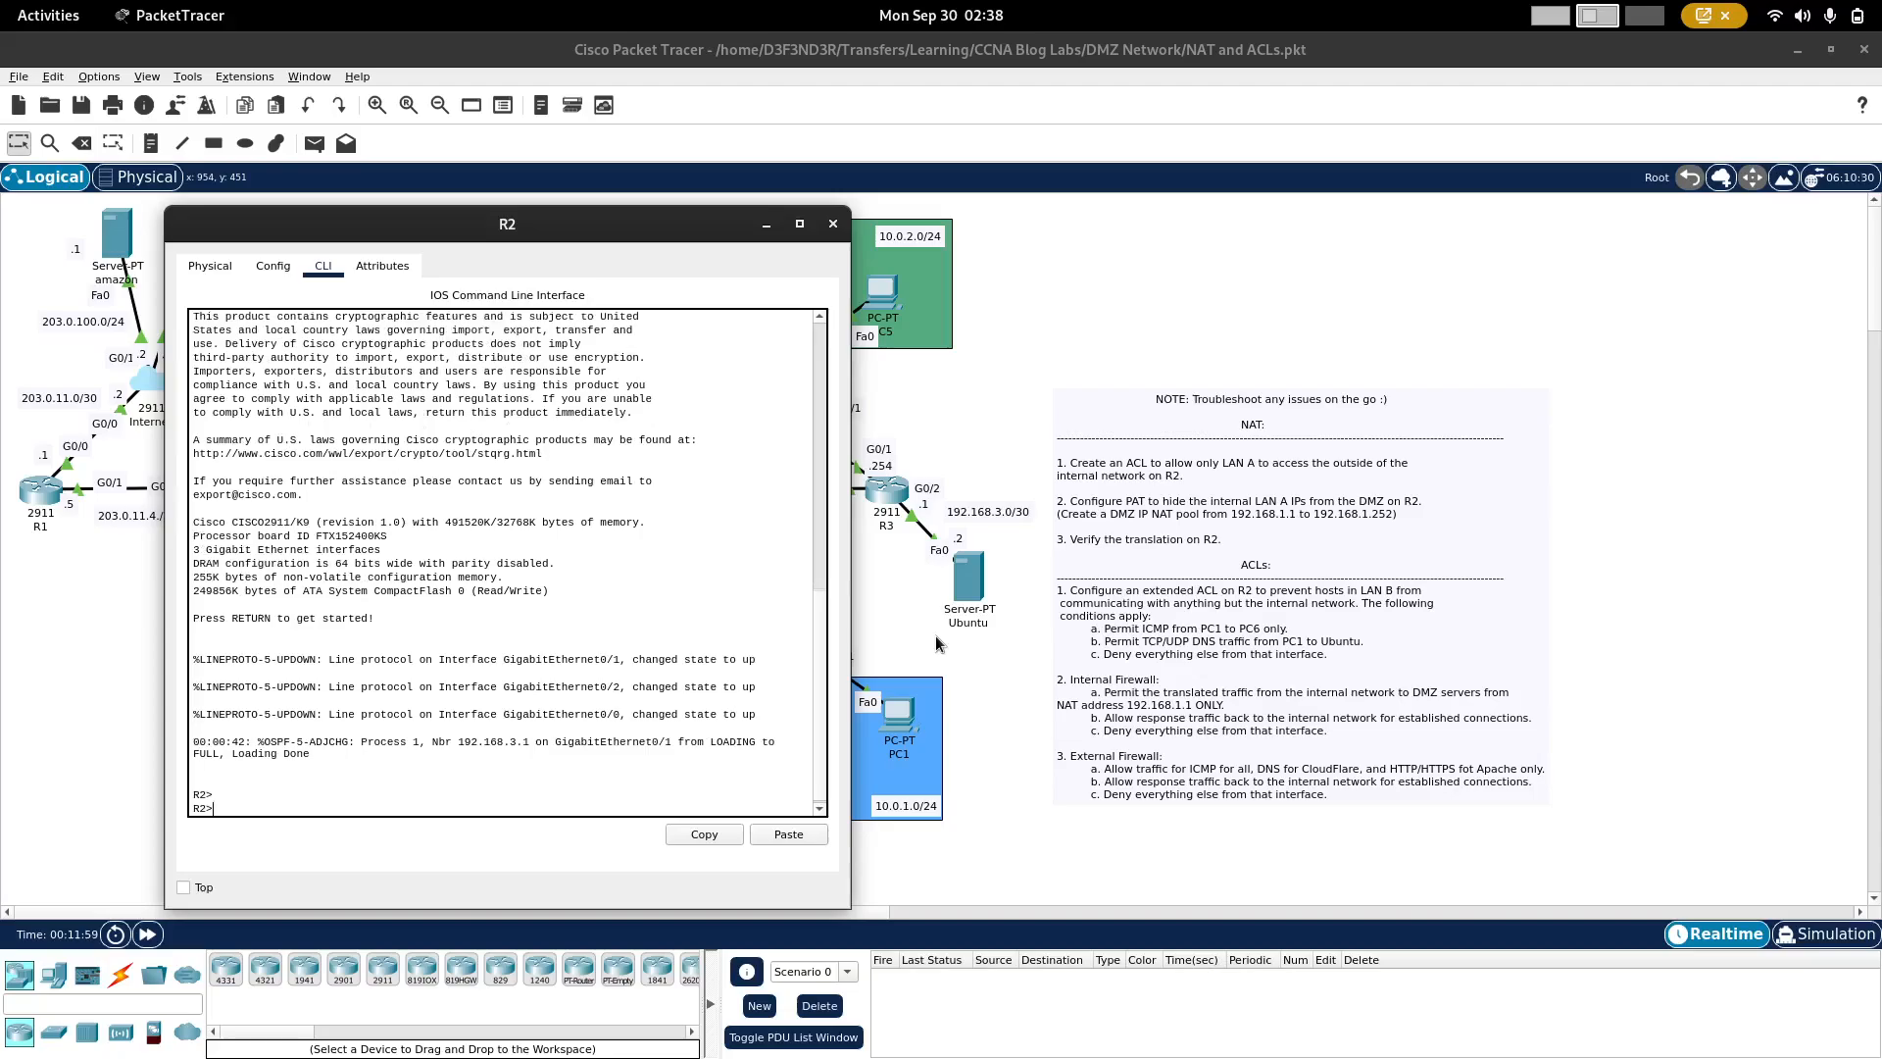
key(Return)
text(en)
key(Return)
text(conf t)
key(Return)
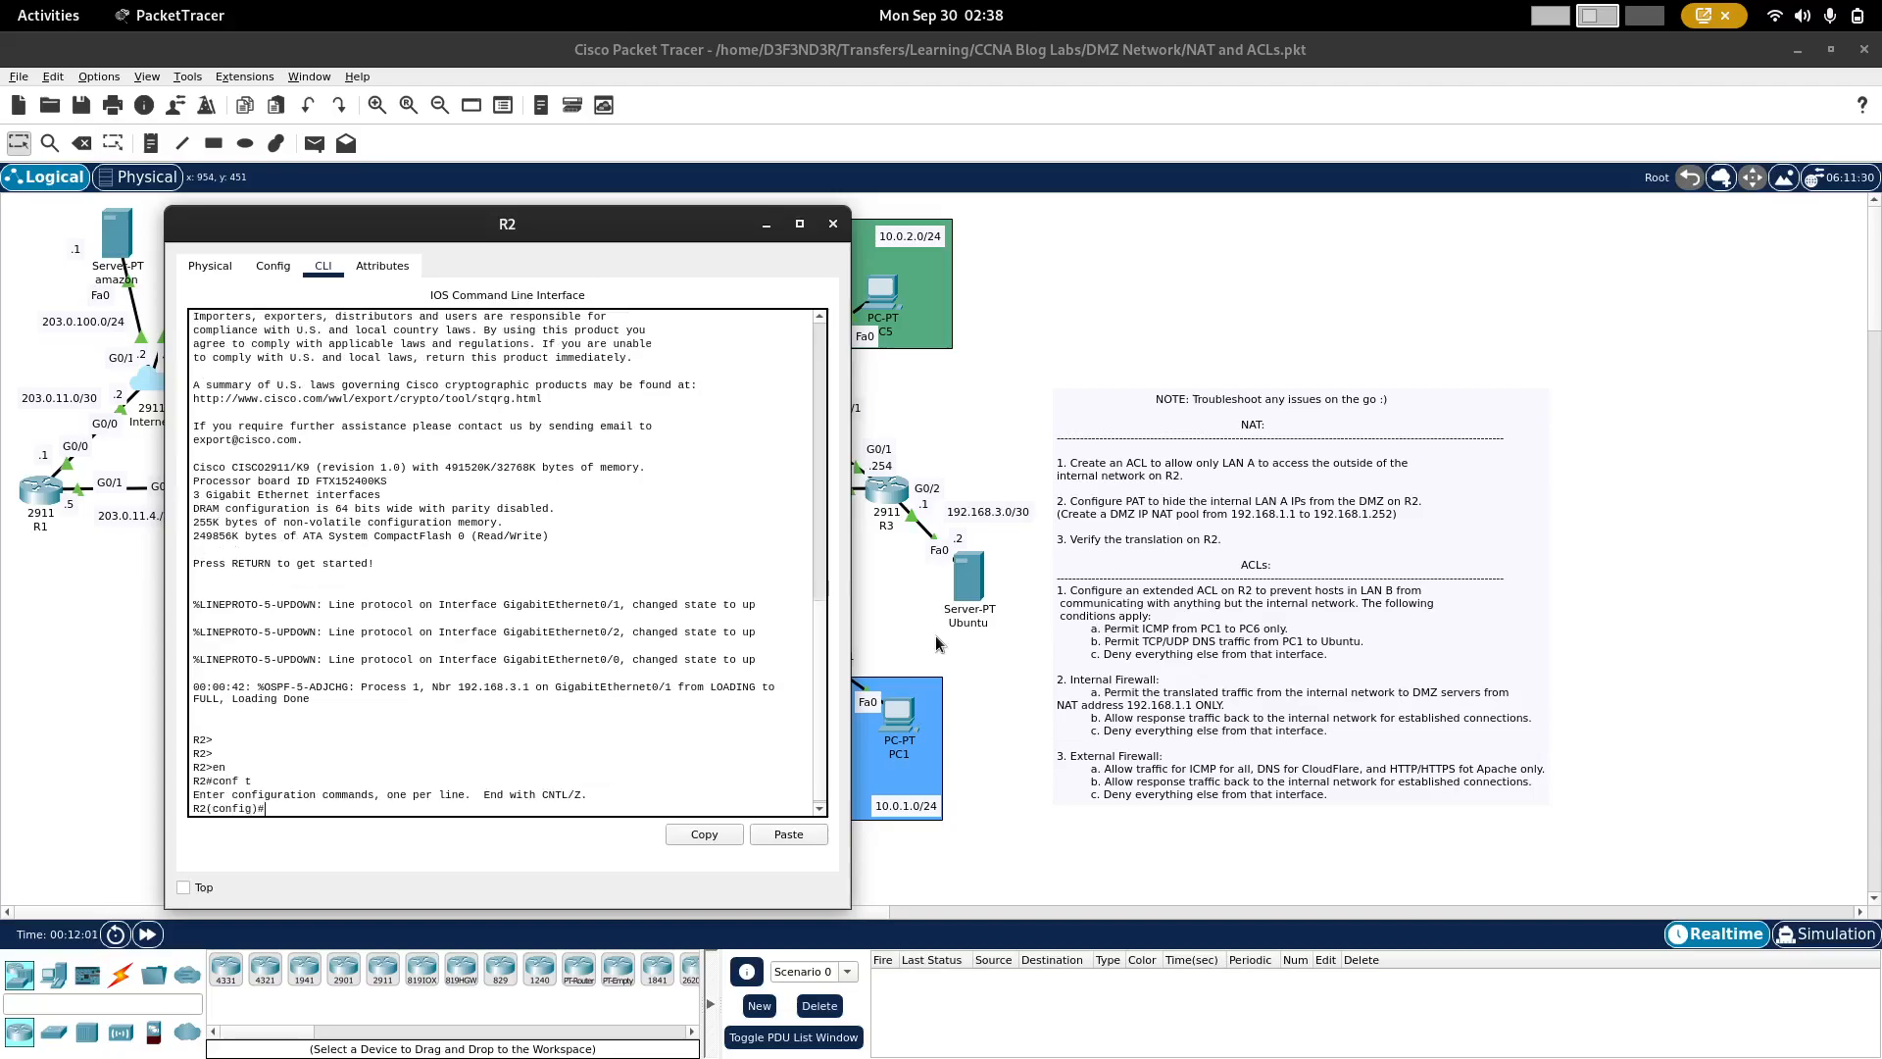
text(ip ac)
key(Tab)
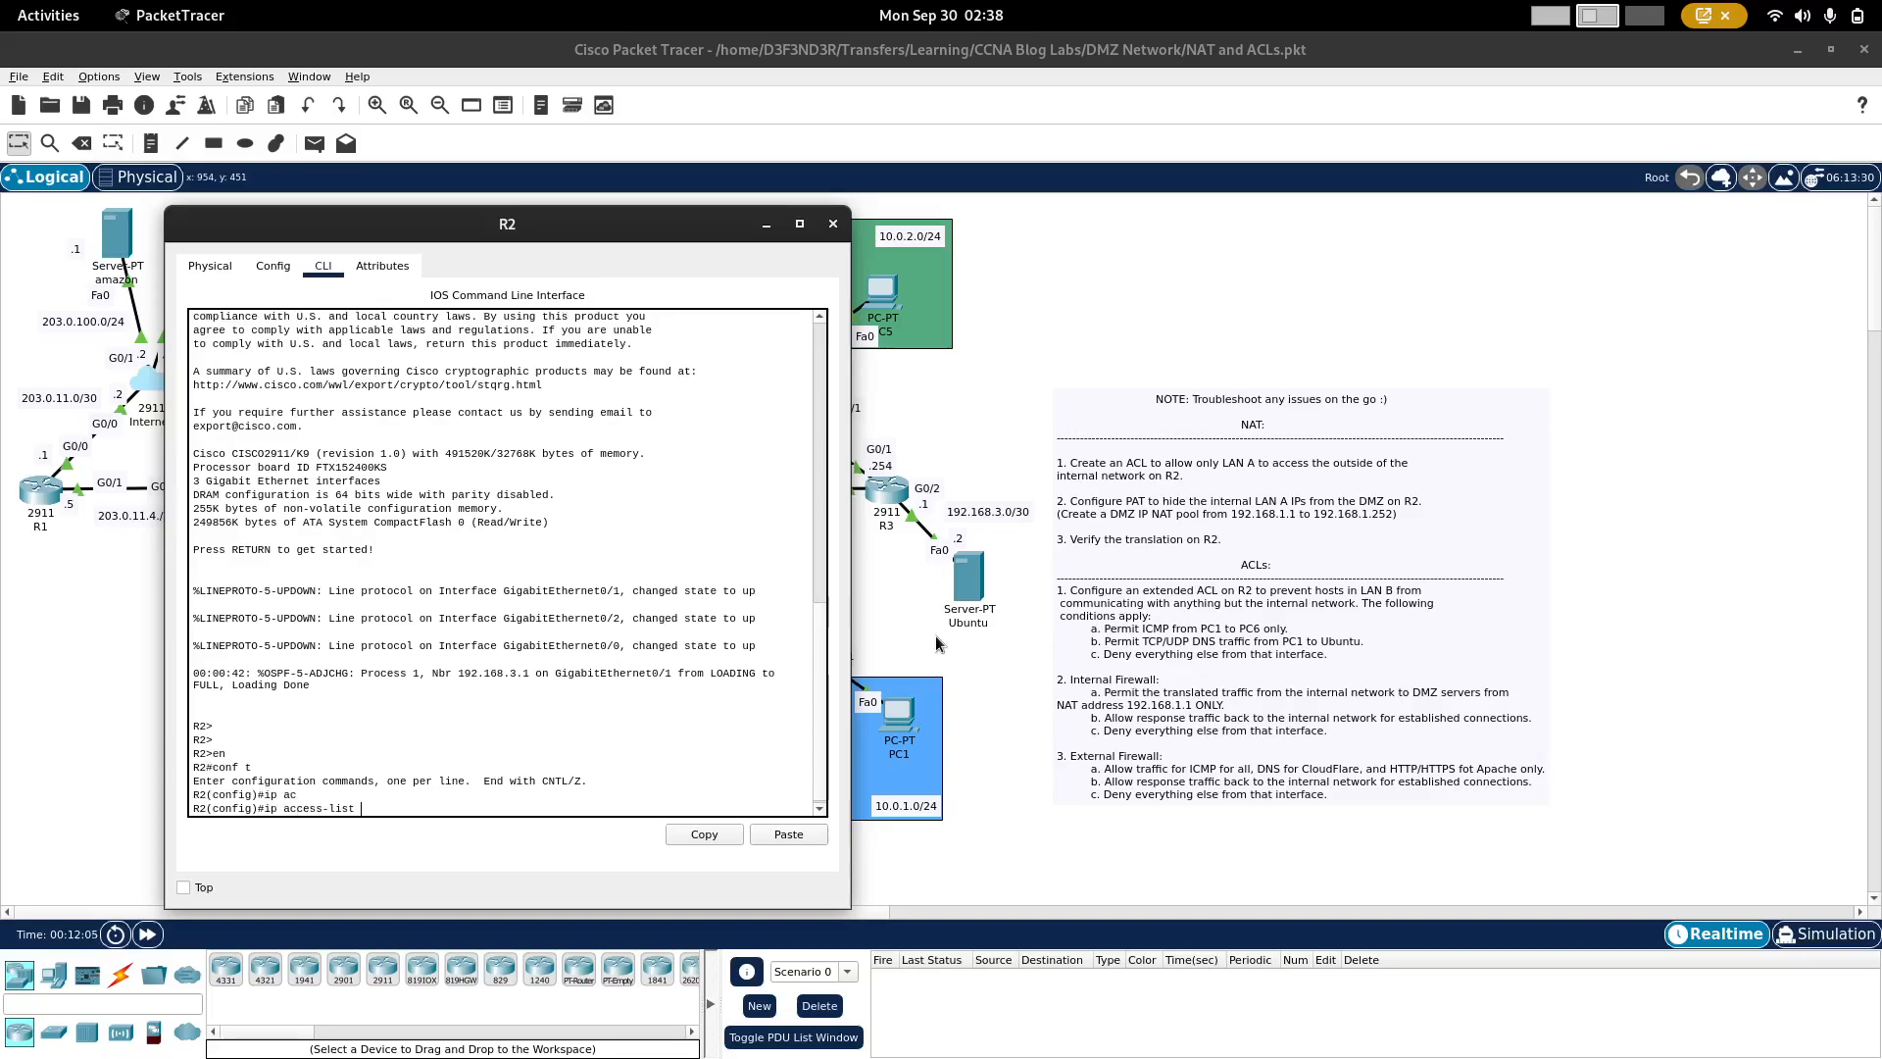
text(1 perm)
key(Tab)
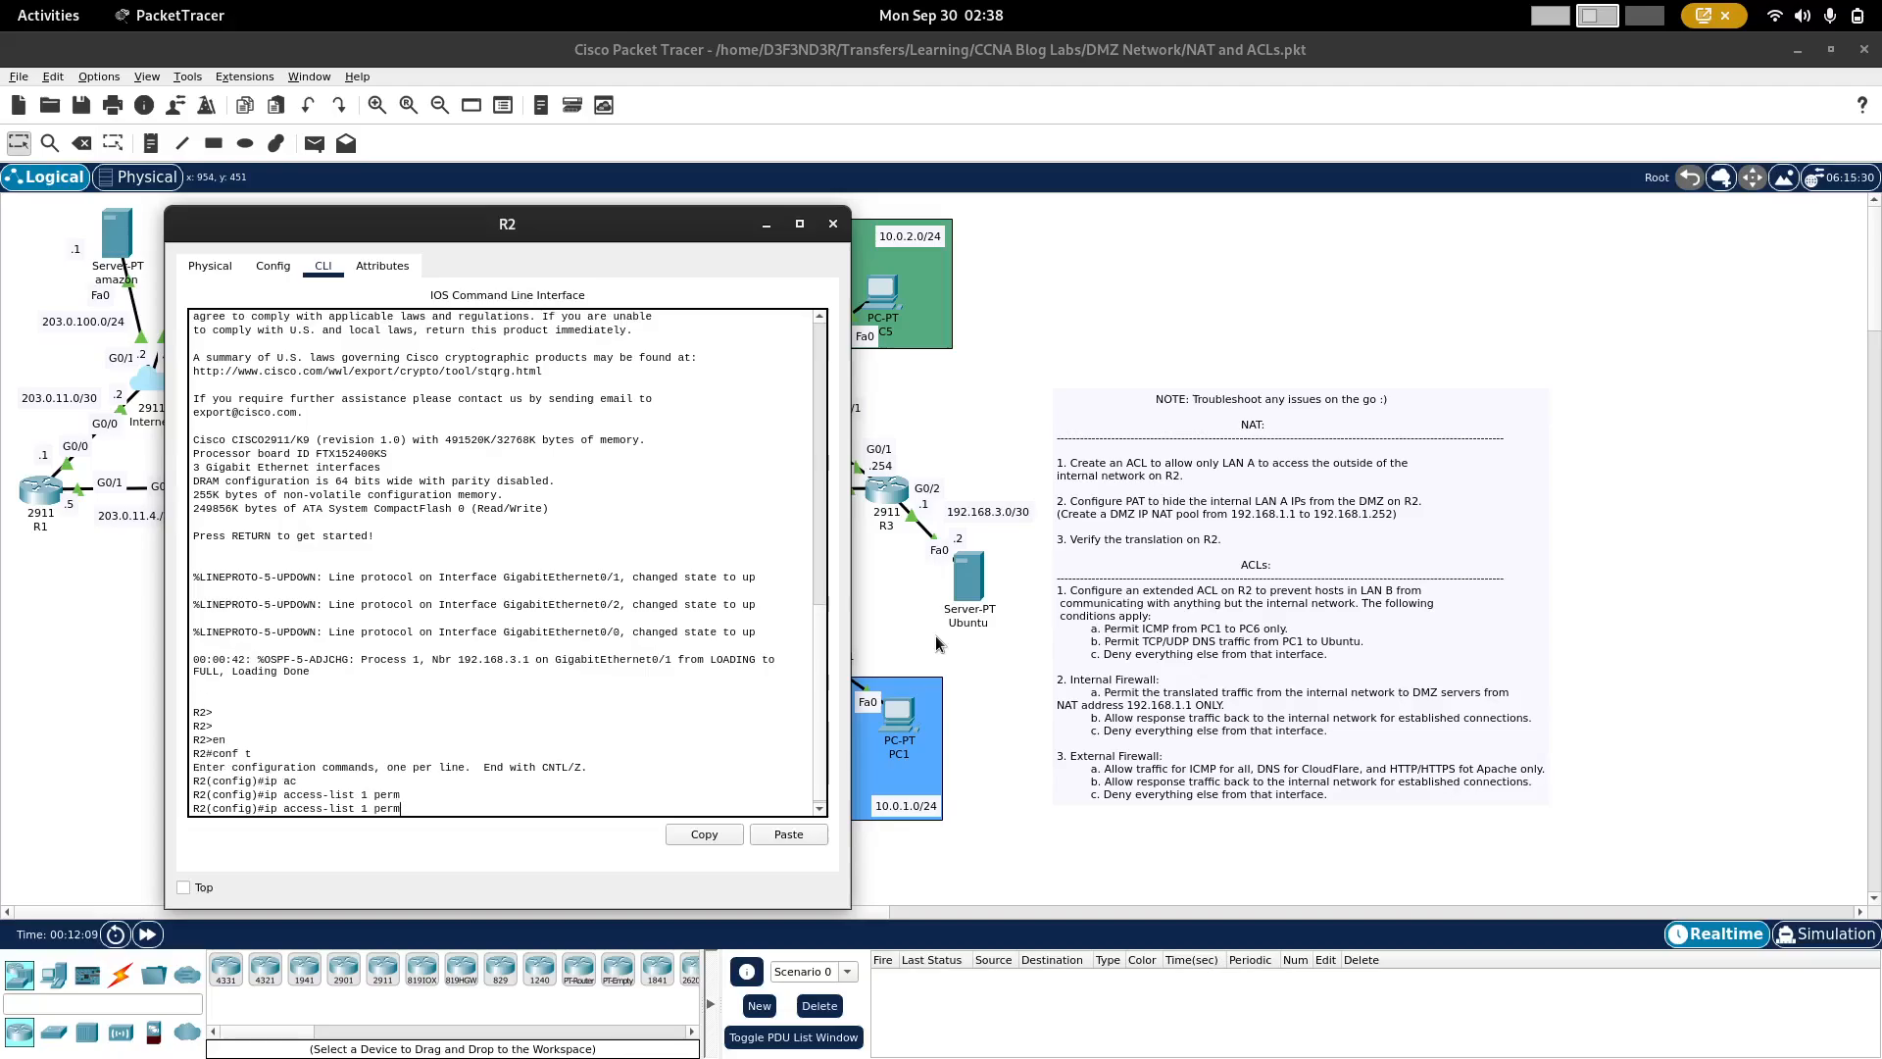
key(BackSpace)
key(BackSpace)
key(BackSpace)
key(BackSpace)
key(BackSpace)
key(BackSpace)
key(BackSpace)
text(?)
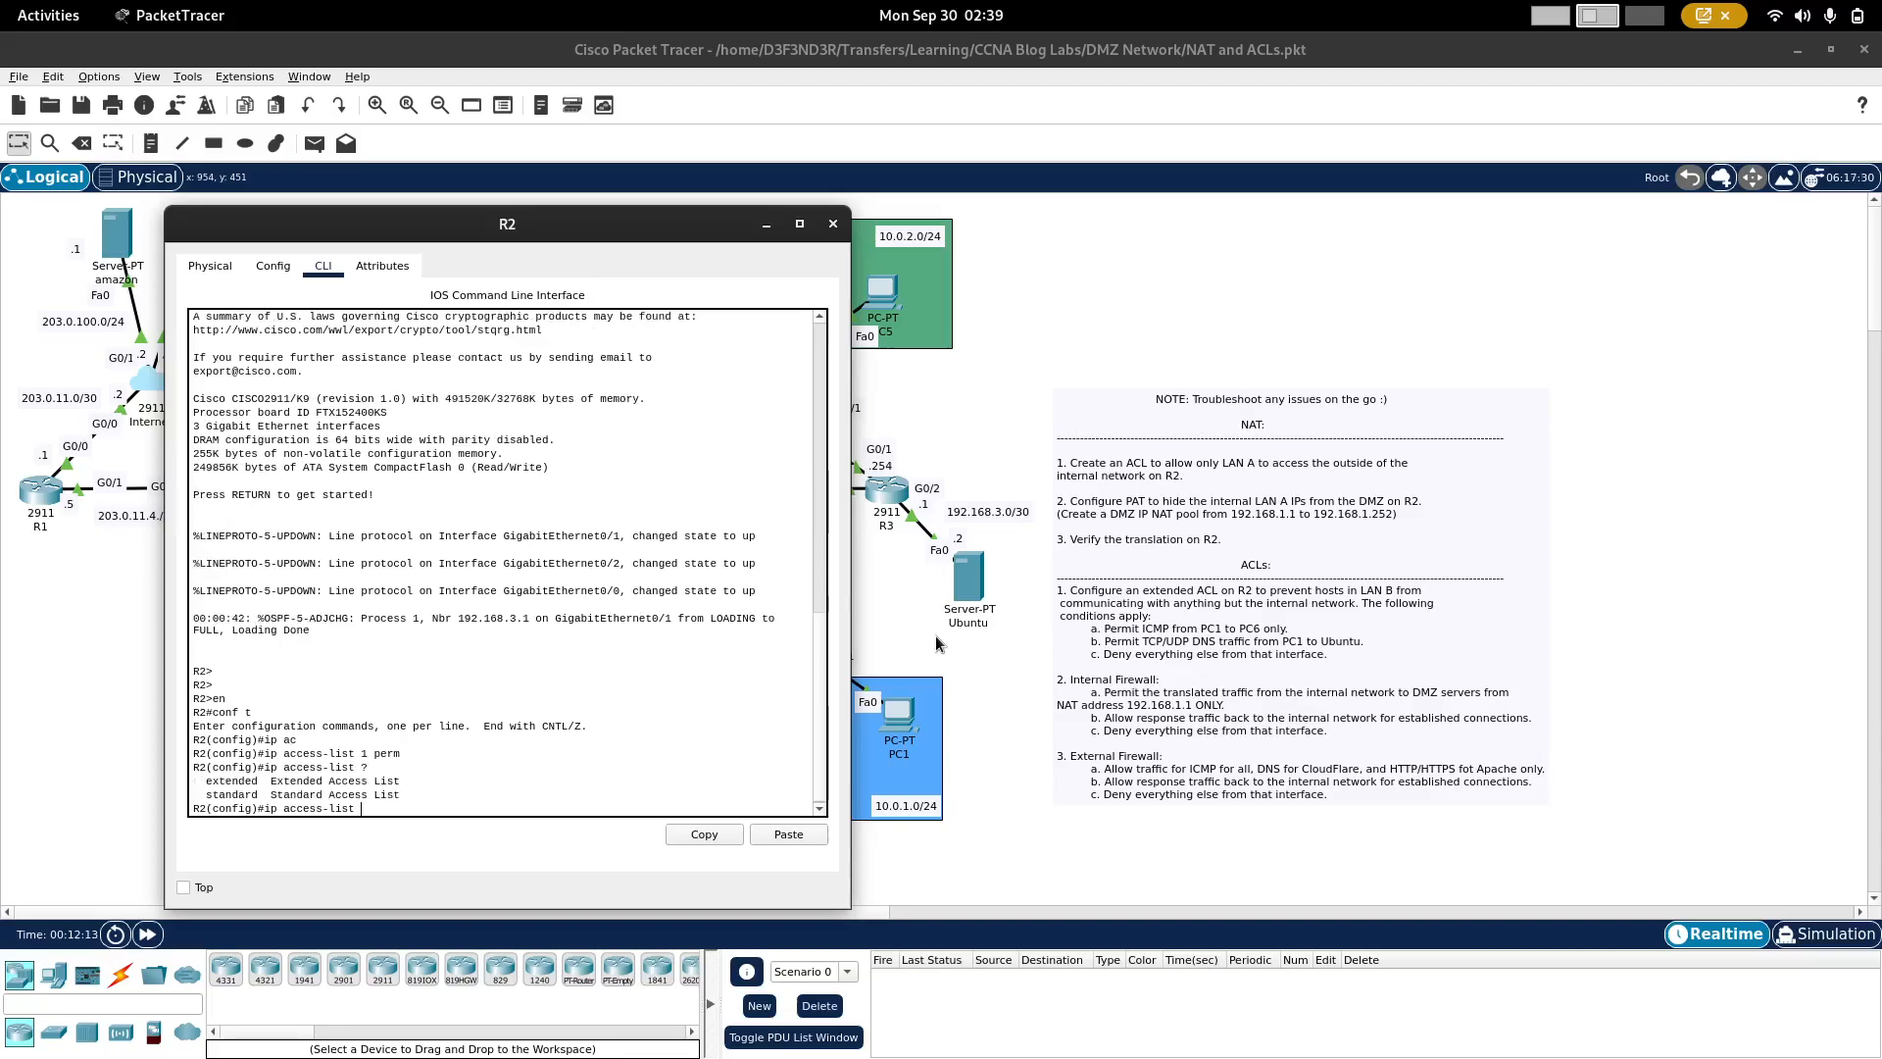
key(BackSpace)
key(BackSpace)
key(BackSpace)
key(BackSpace)
key(BackSpace)
key(BackSpace)
key(BackSpace)
key(BackSpace)
key(BackSpace)
key(BackSpace)
key(BackSpace)
key(BackSpace)
key(BackSpace)
key(BackSpace)
Step: Create standard access list 1 on R2 permitting the LAN A network 10.0.2.0 with wildcard 0.0.0.255
text(acc)
key(Tab)
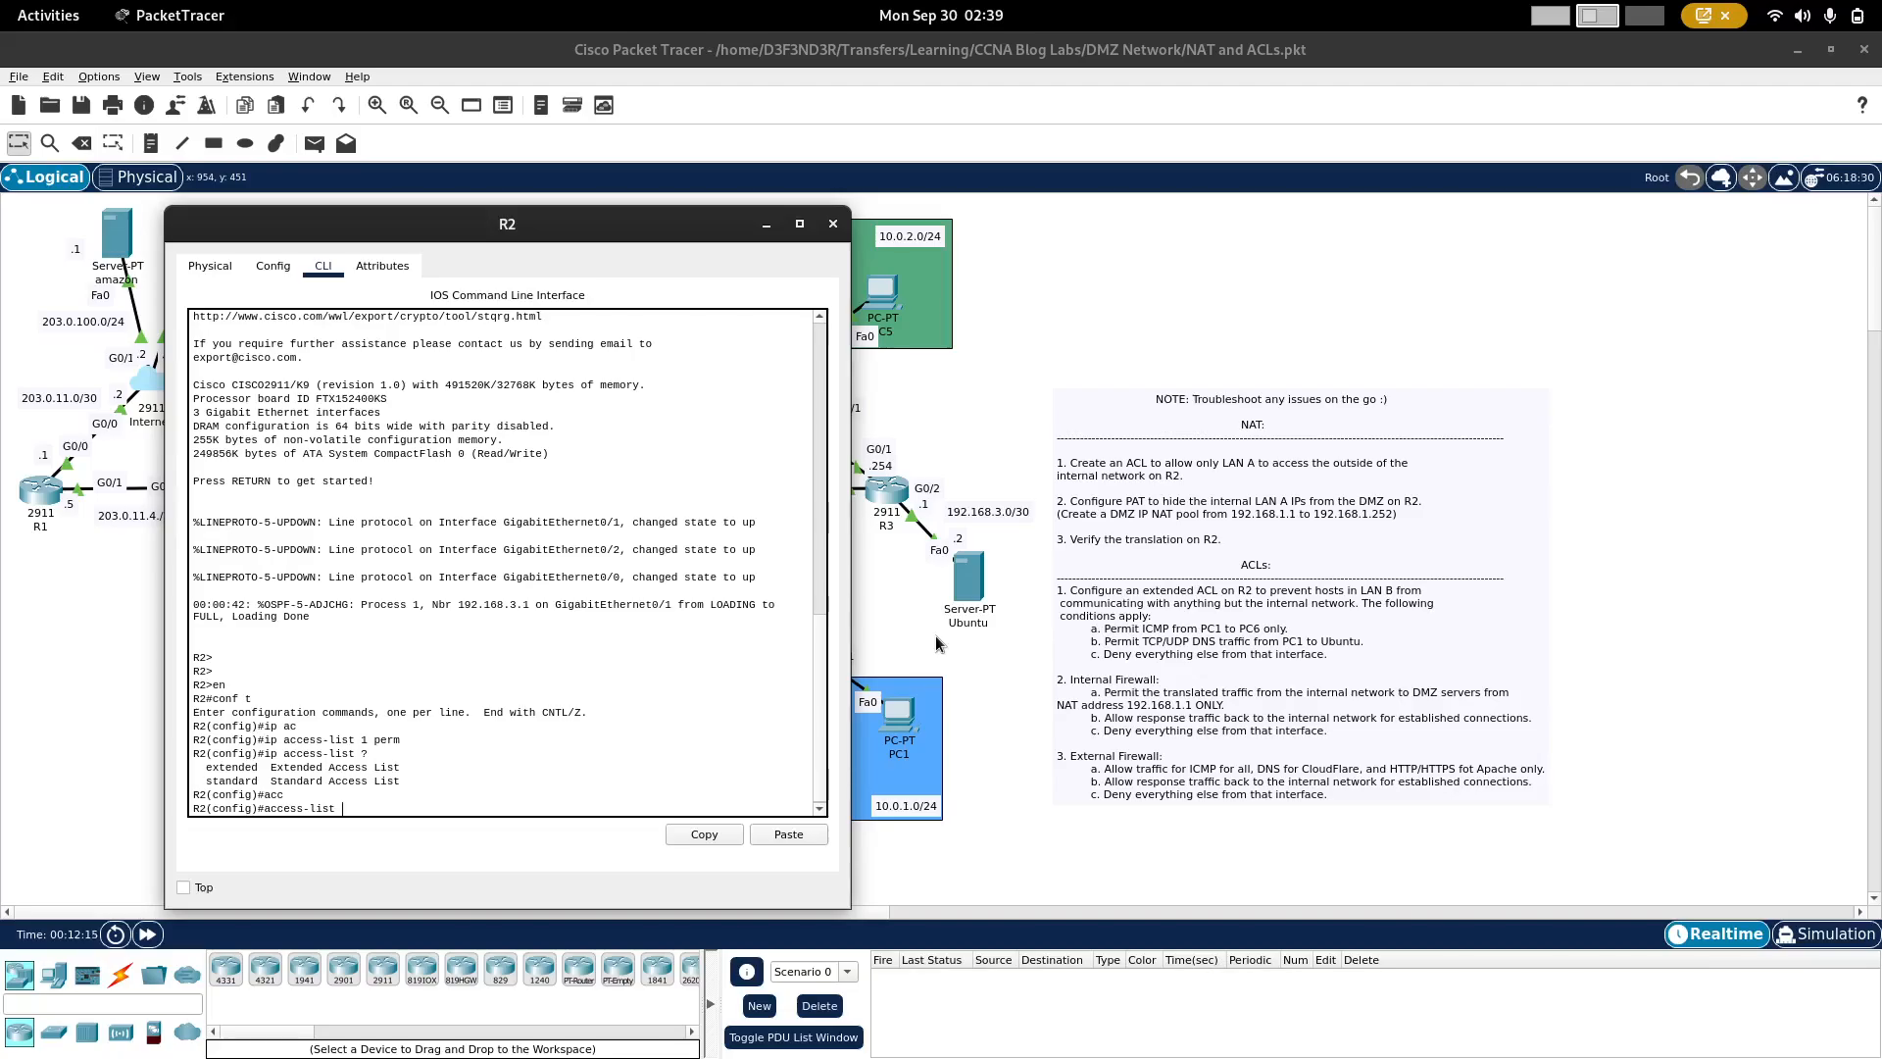
text(1 permit 10.0.2.0 0.0.0.255)
key(Return)
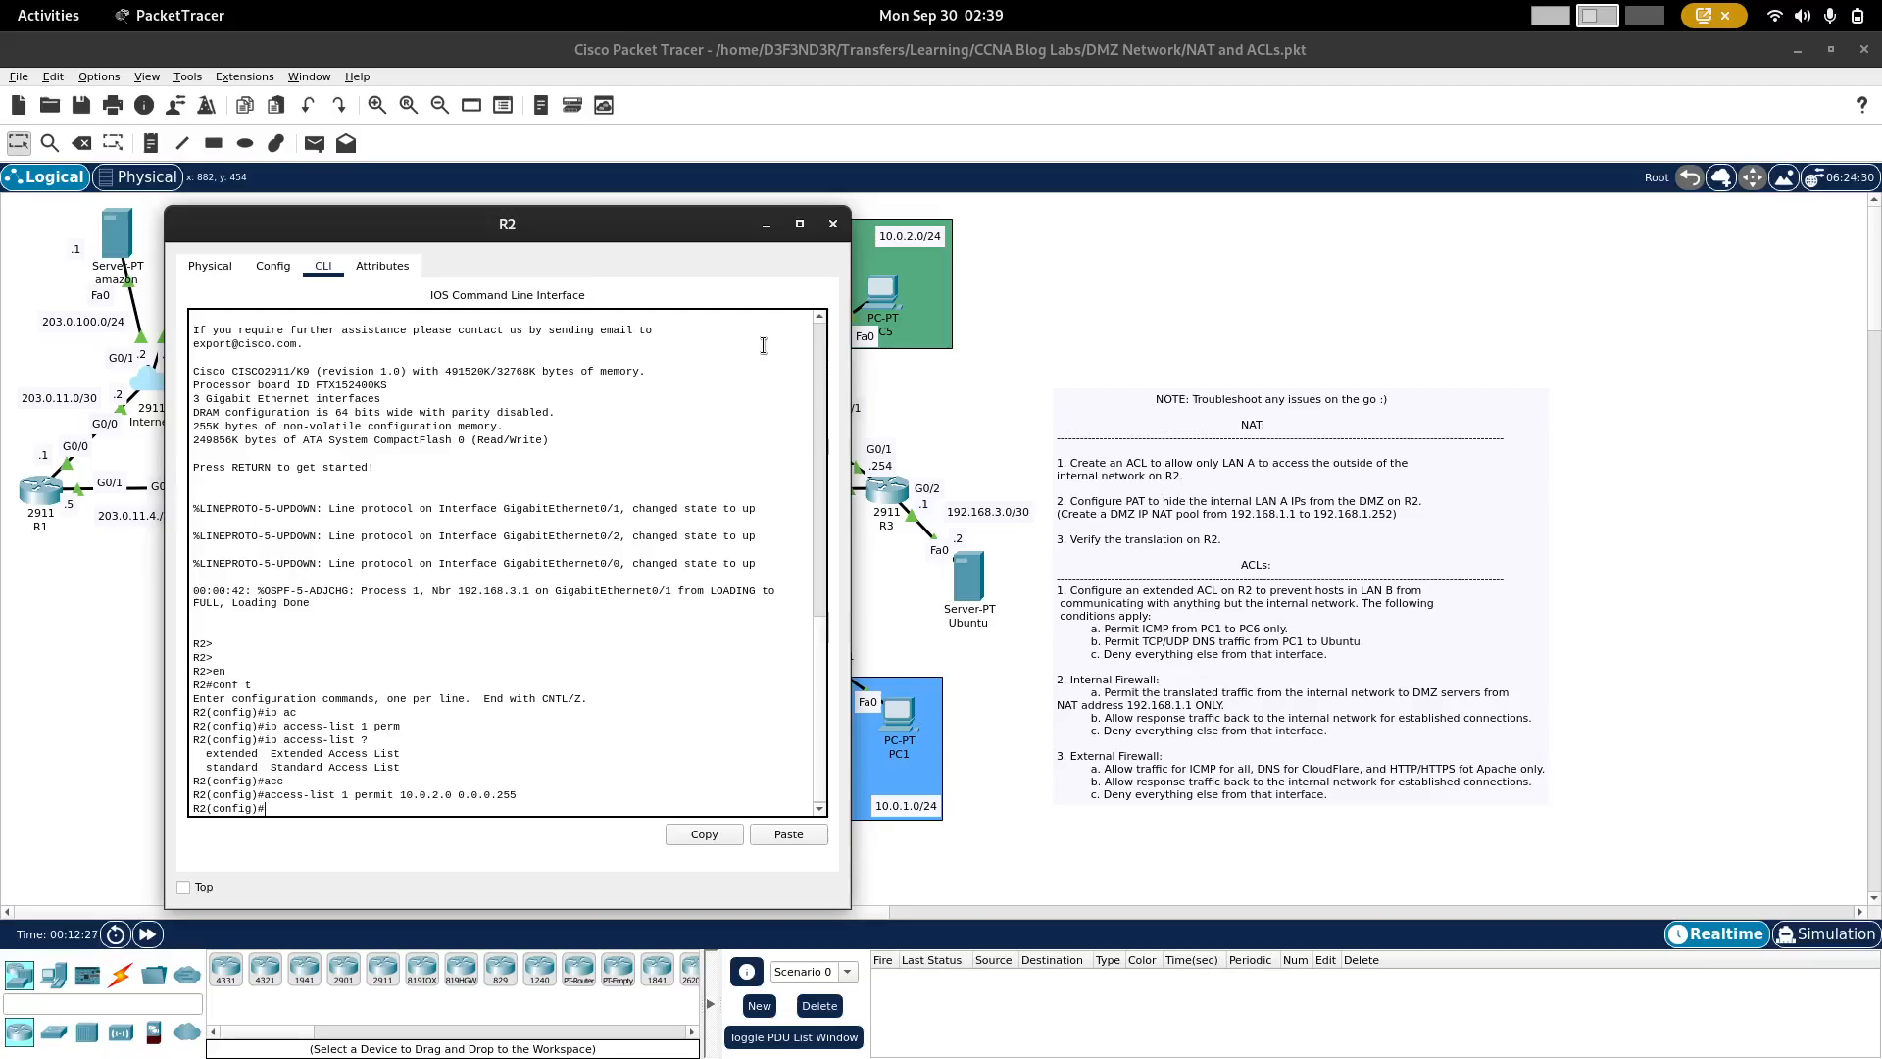
Step: Define a NAT pool named DMZ from 192.168.1.1 to 192.168.1.252 with netmask 255.255.255.0
text(ip na)
key(Tab)
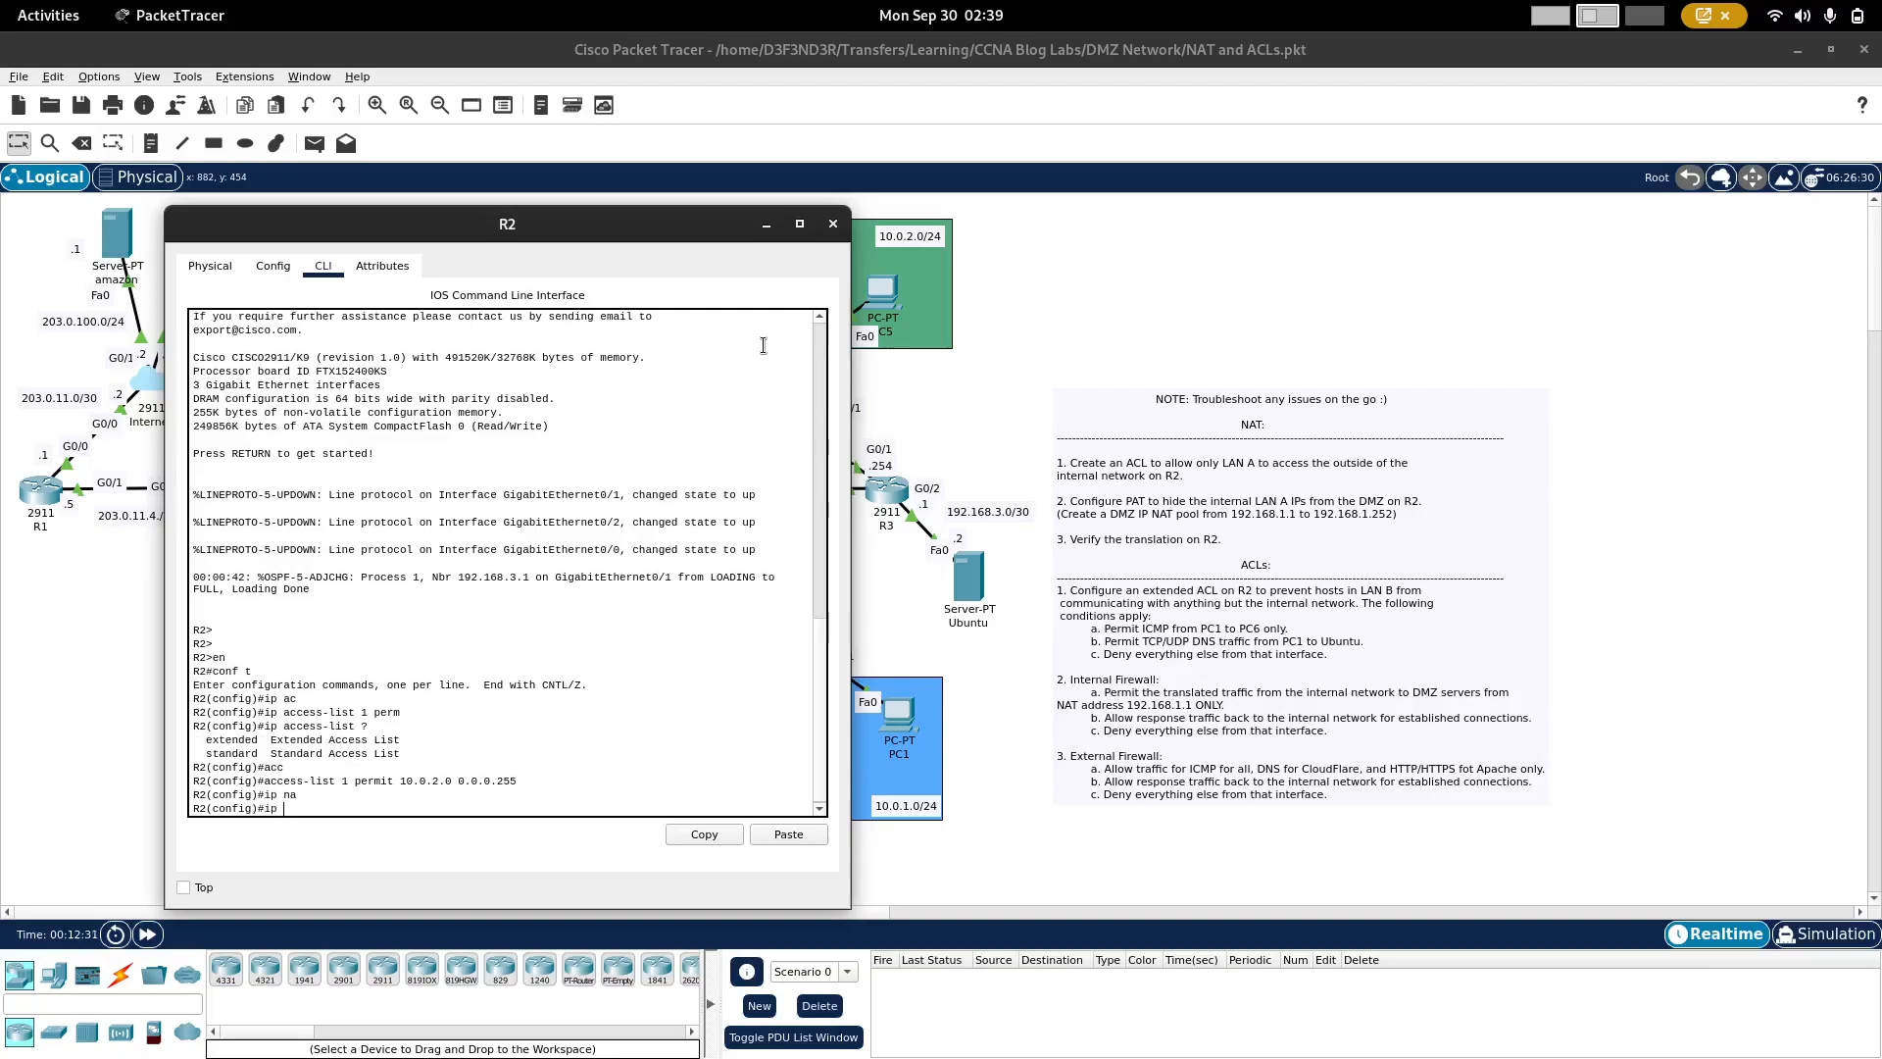
text(nat po)
key(Tab)
text(DM)
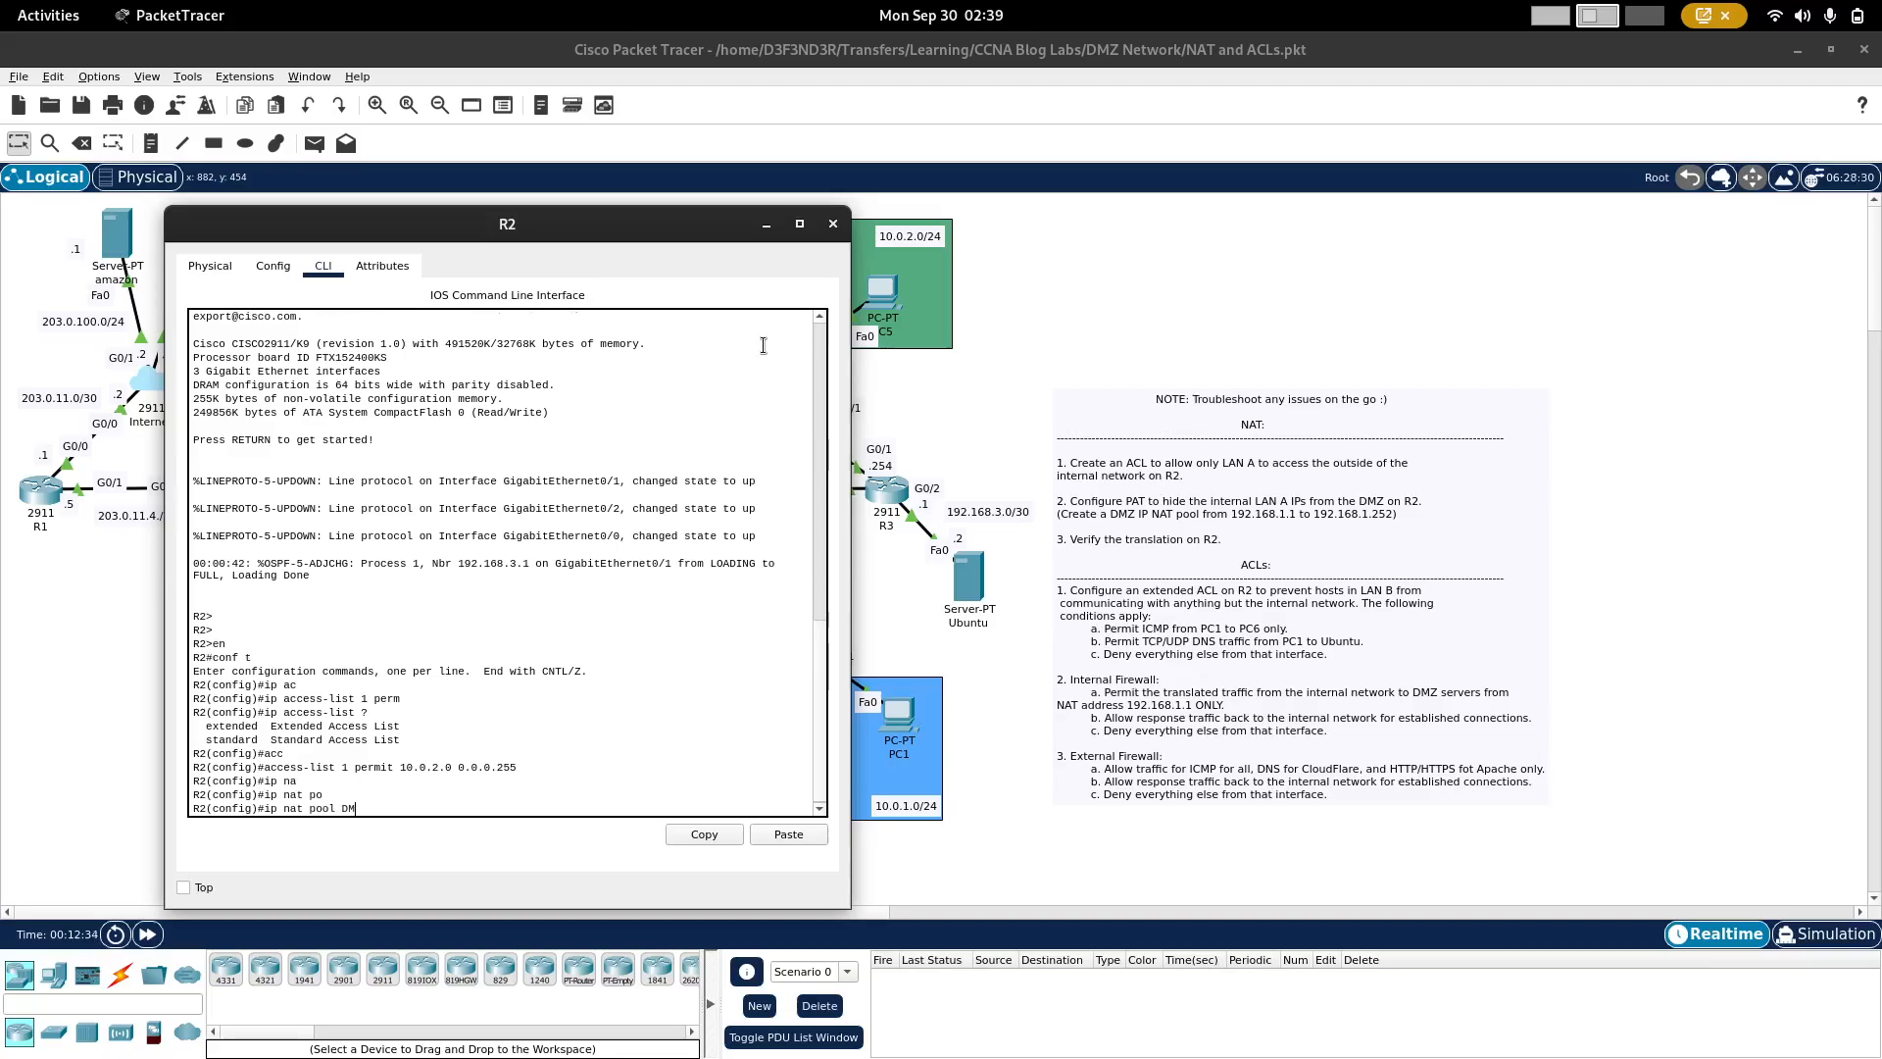
text(Z 192.168.1.1 192.168.1.252 ne)
key(Tab)
text(25)
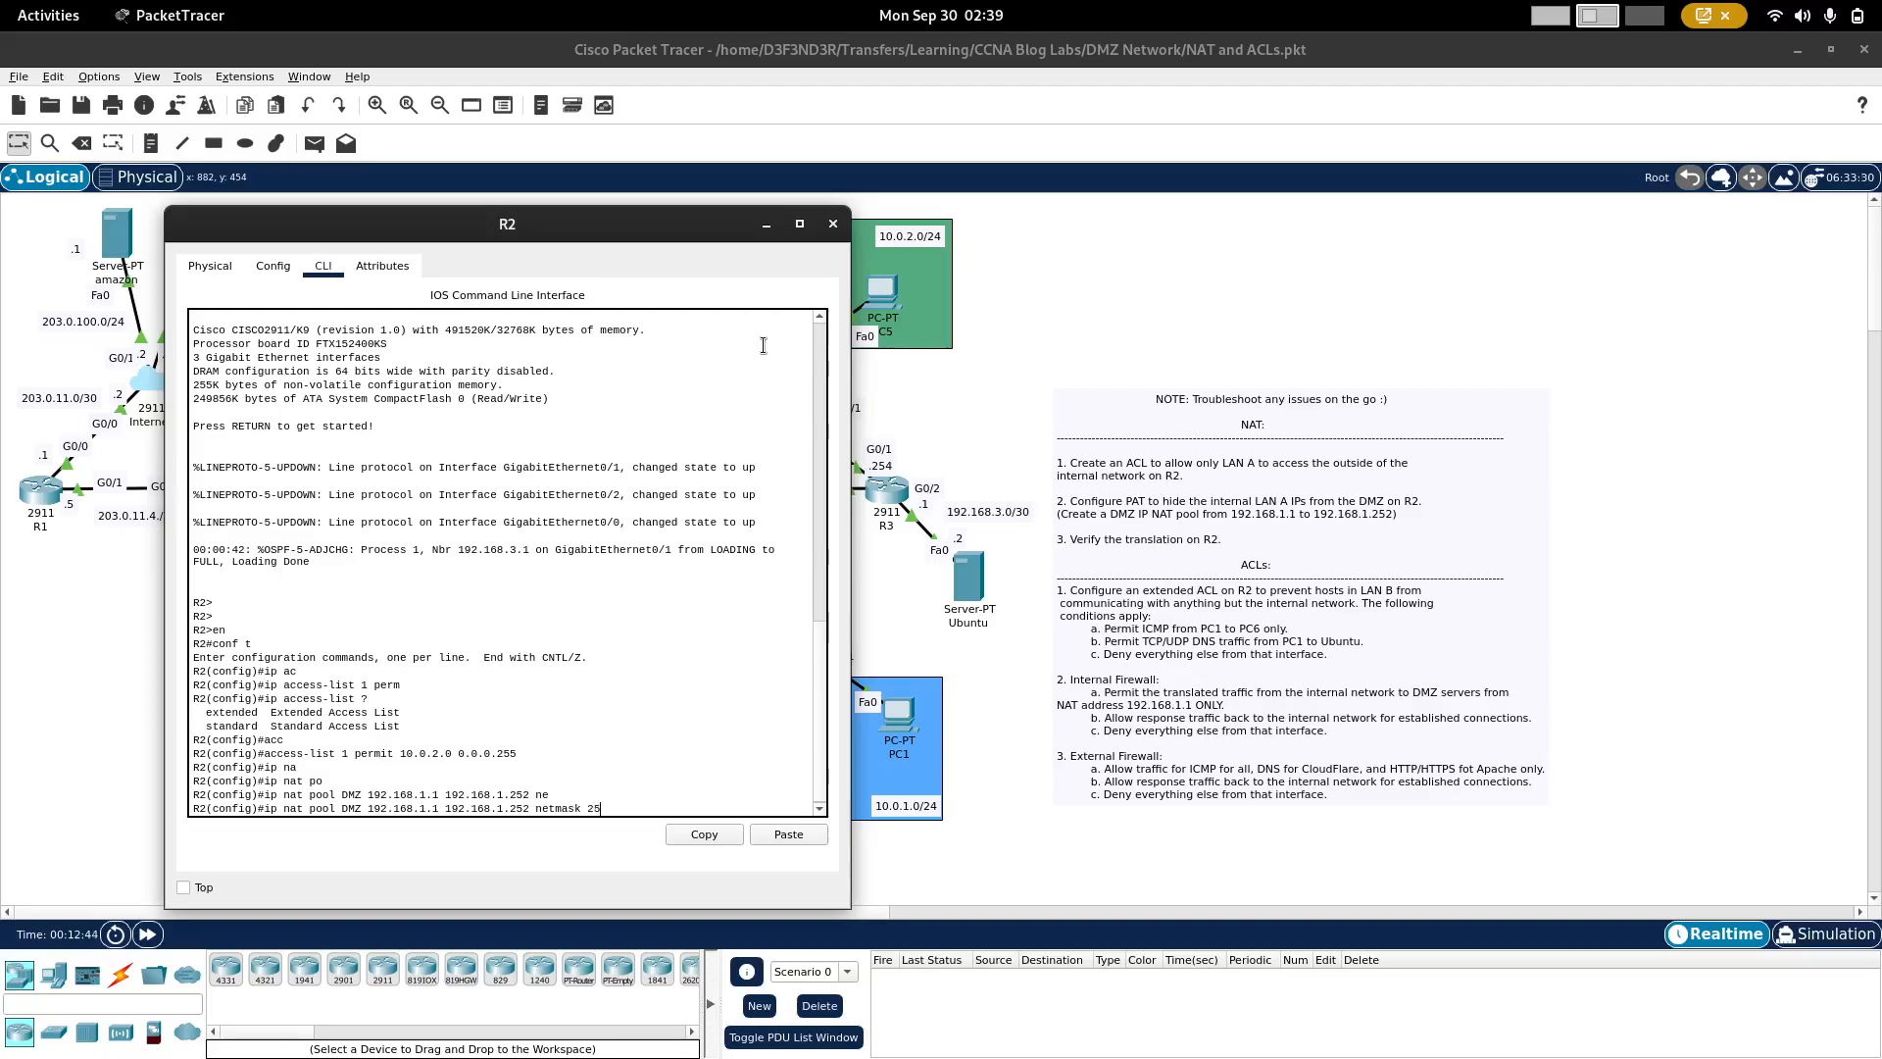
text(5.255.255.0)
key(Return)
Step: Configure inside source NAT for access list 1 using pool DMZ with overload
text(ip)
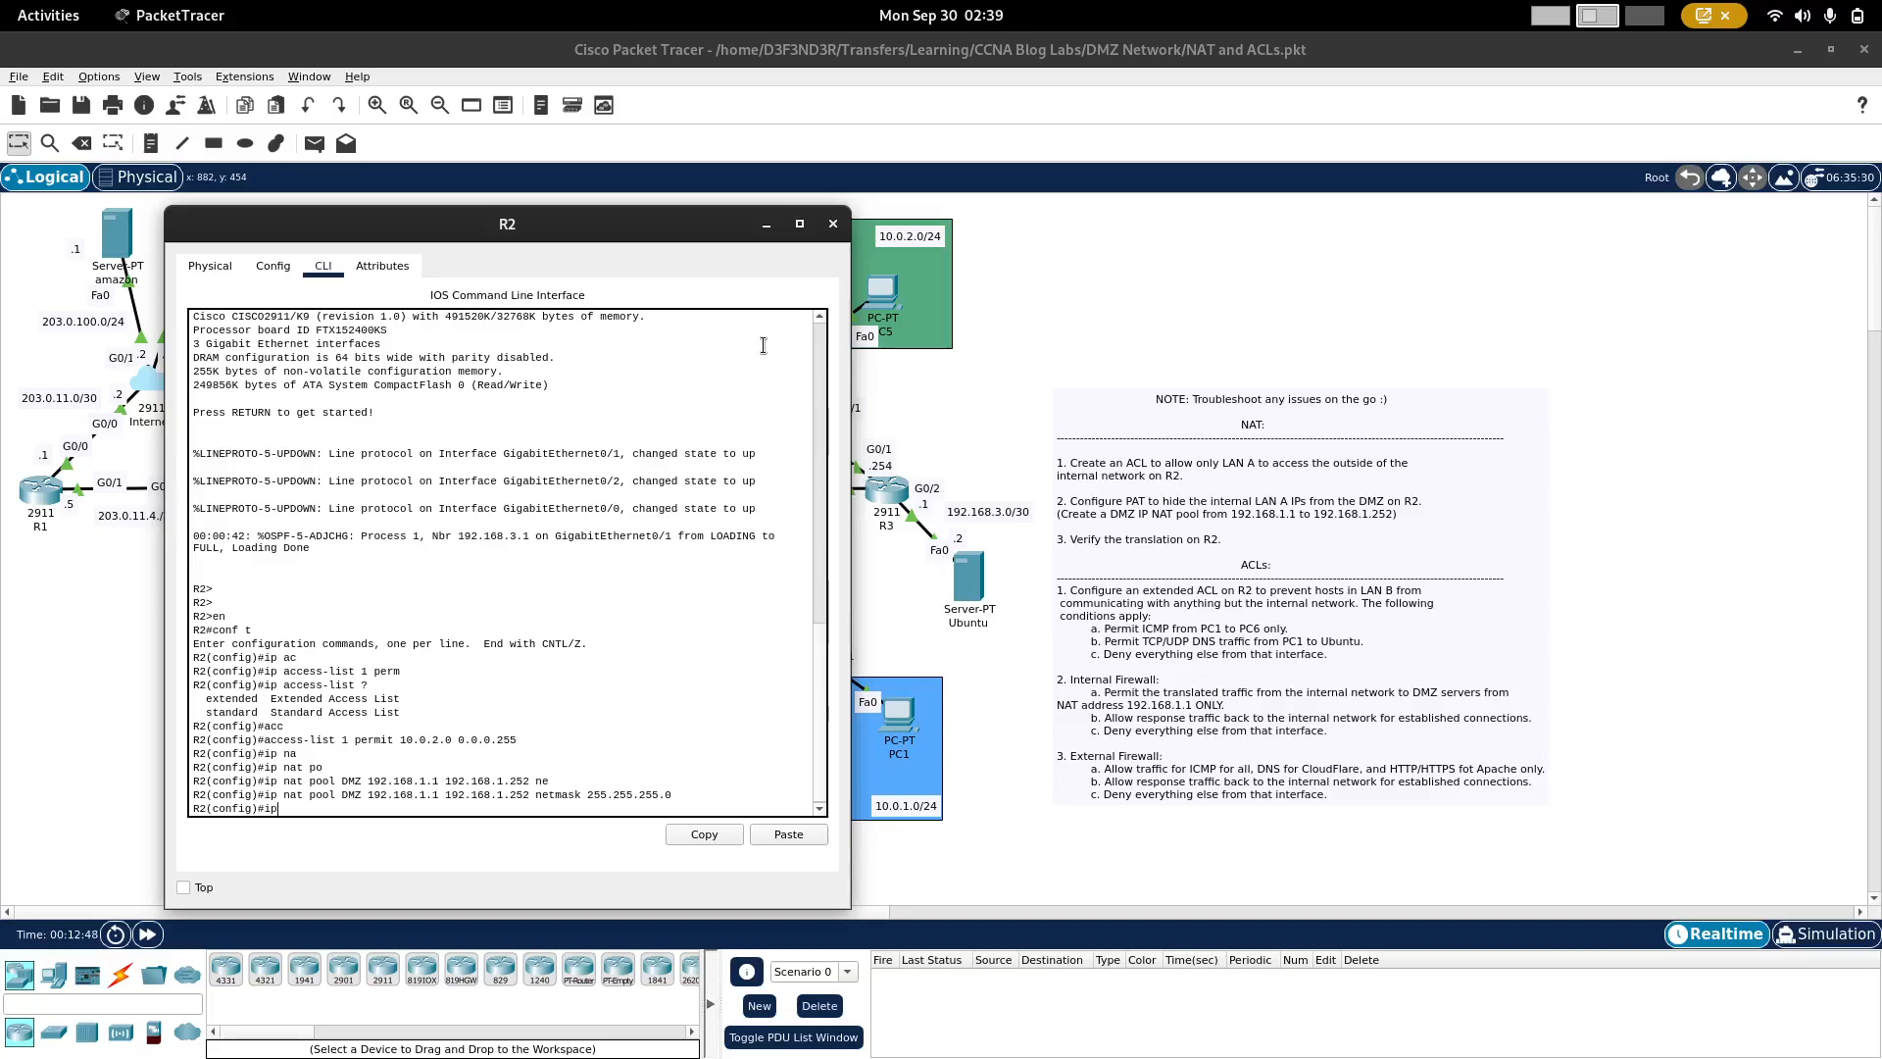
text( nat)
key(Tab)
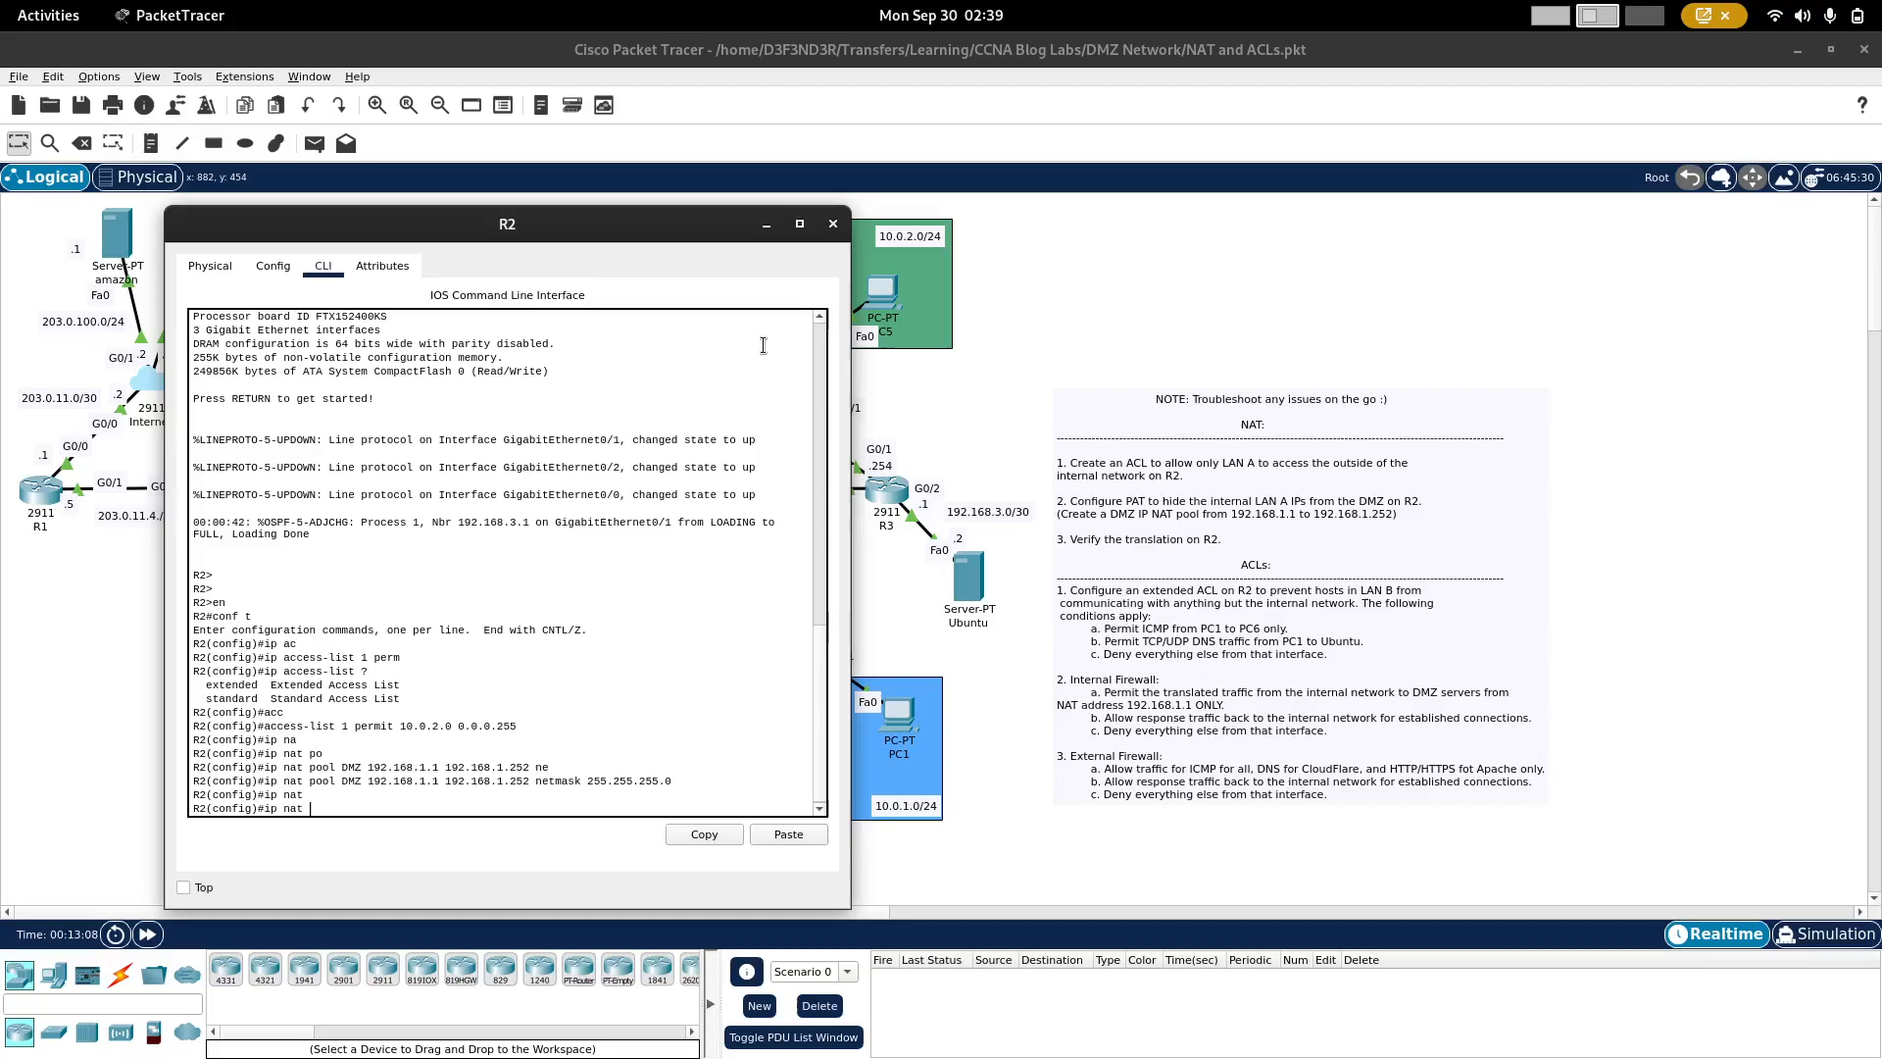
text(?)
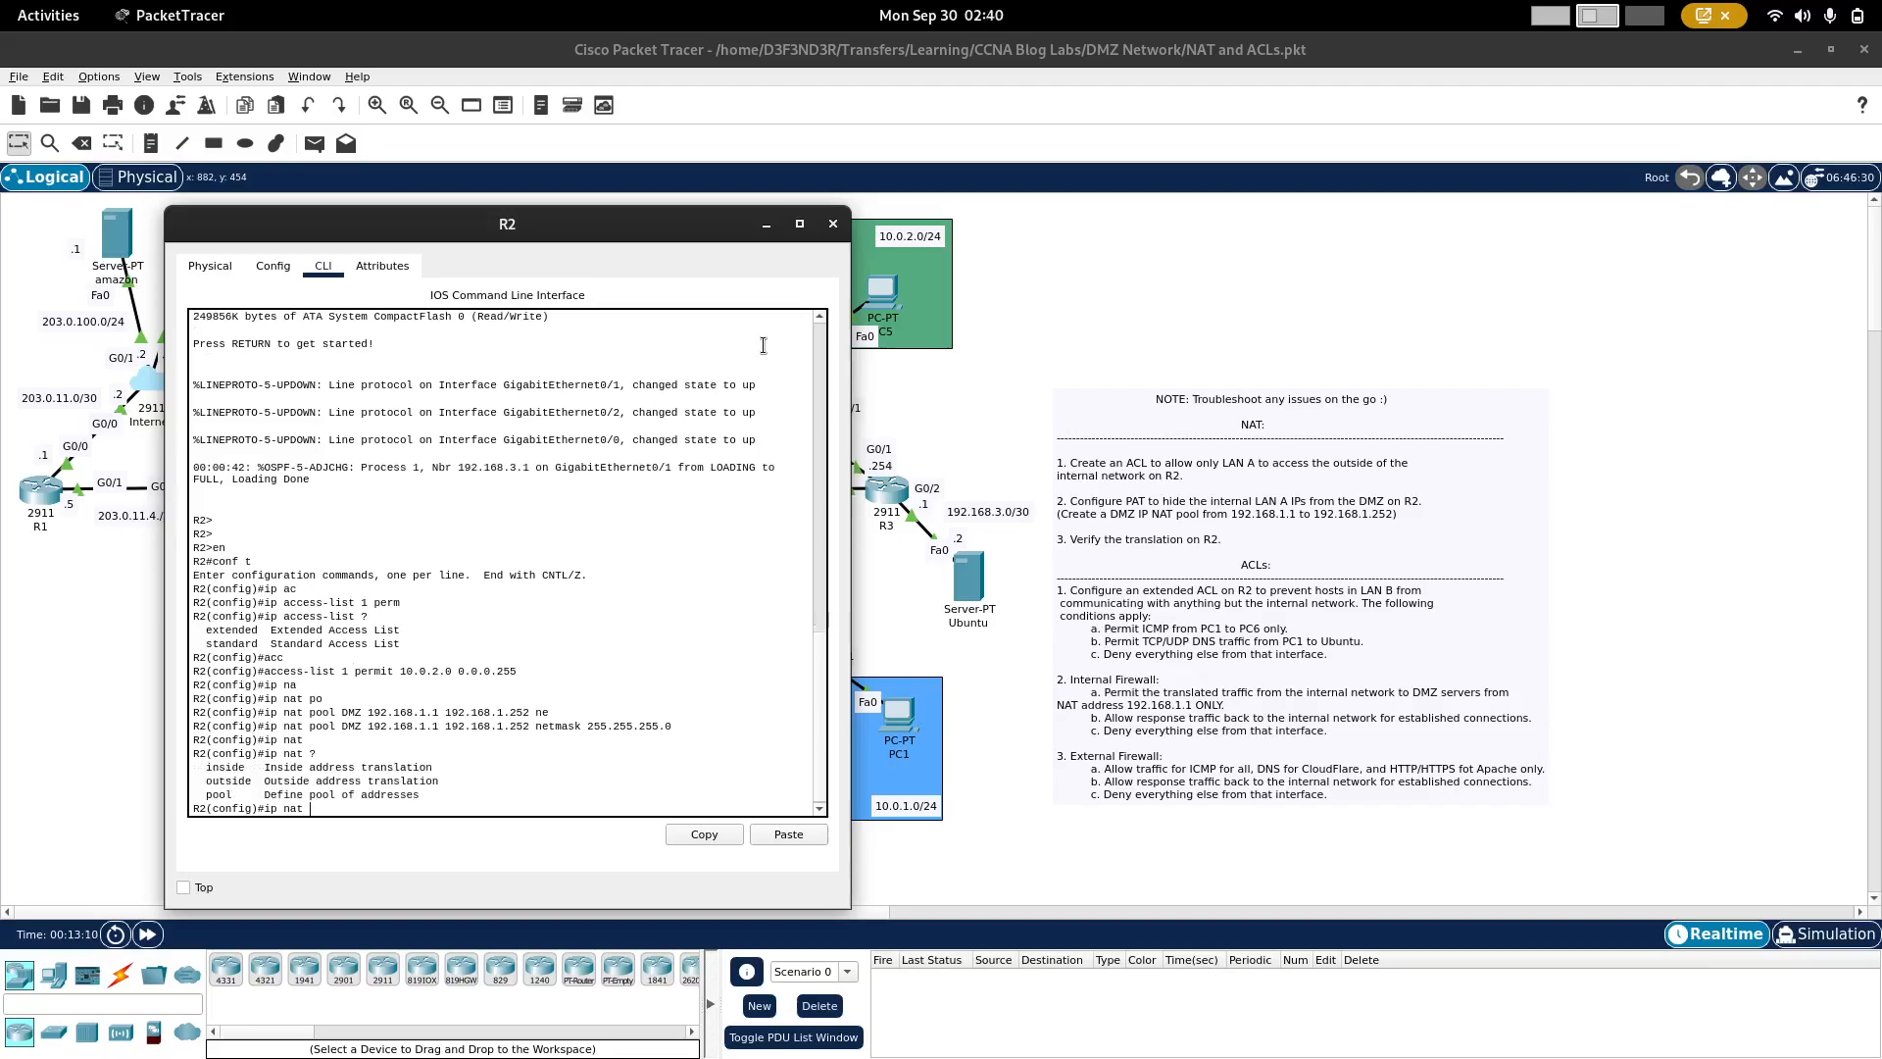
text(in)
key(Tab)
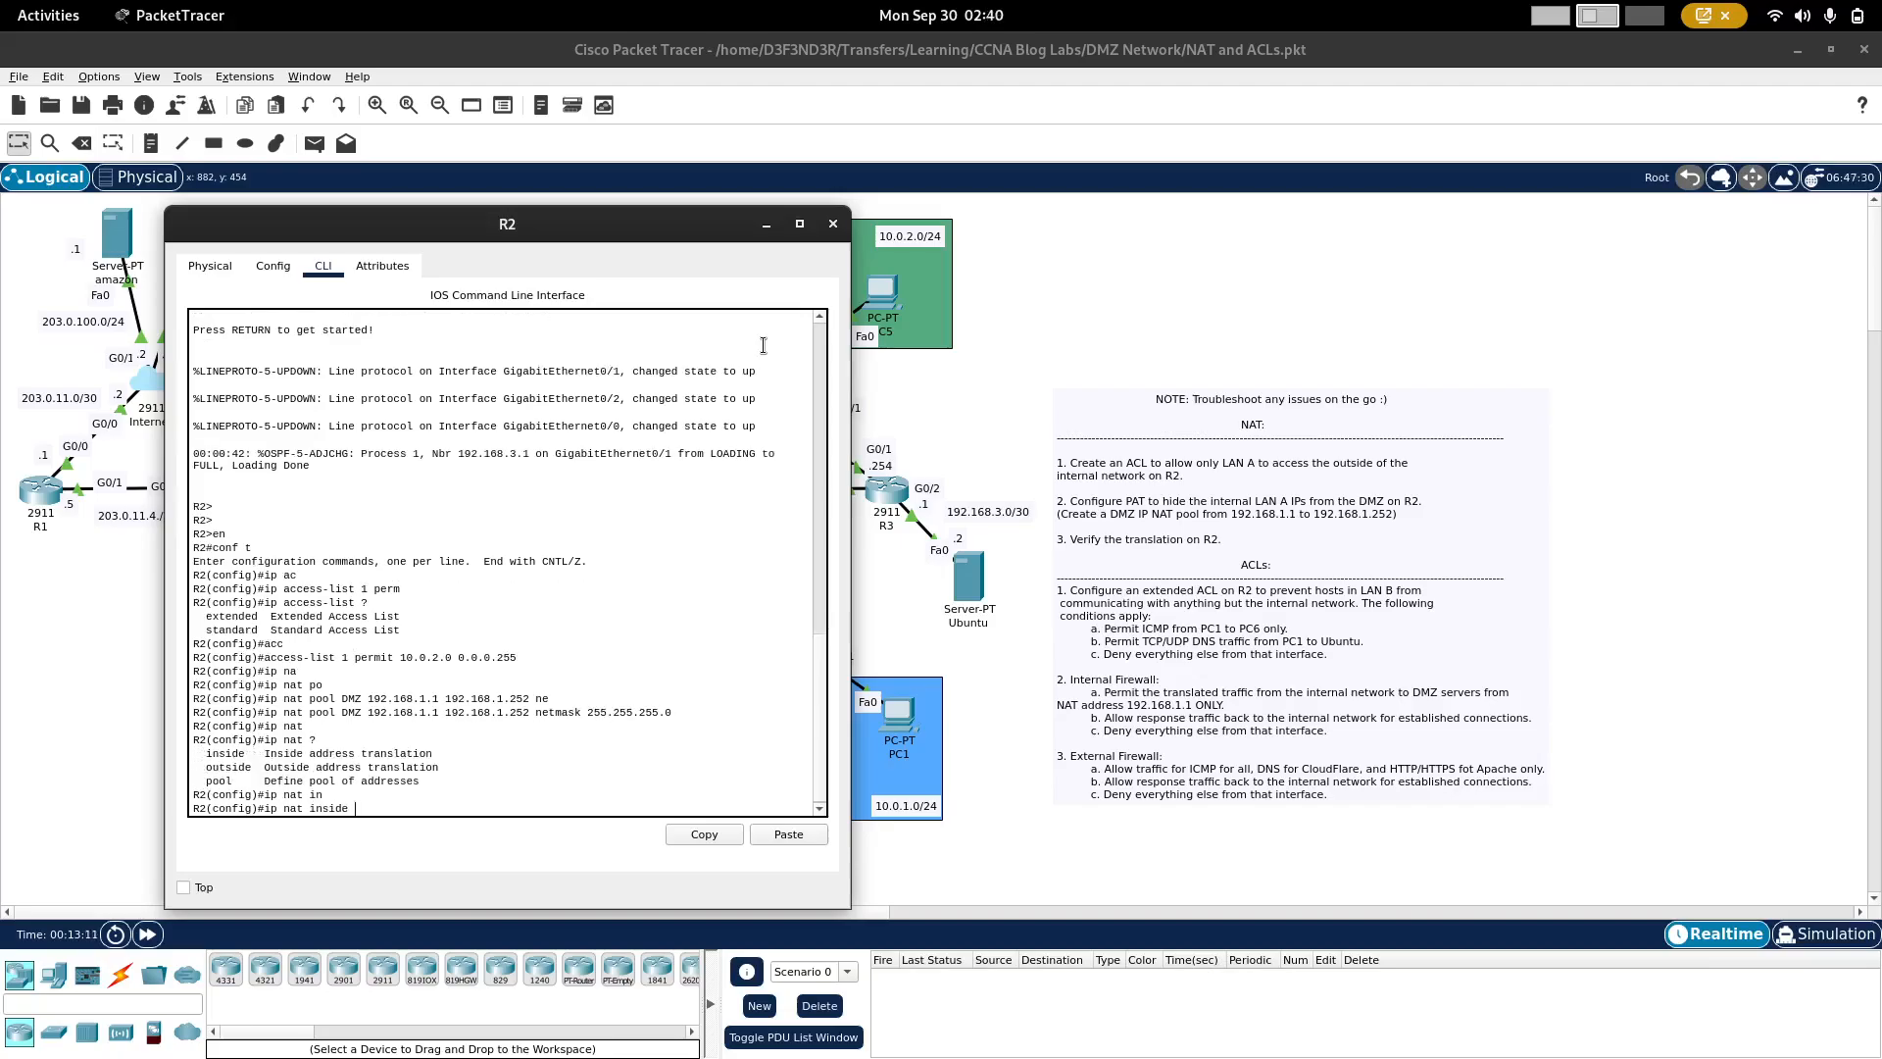
text(so)
key(Tab)
text(l)
key(Tab)
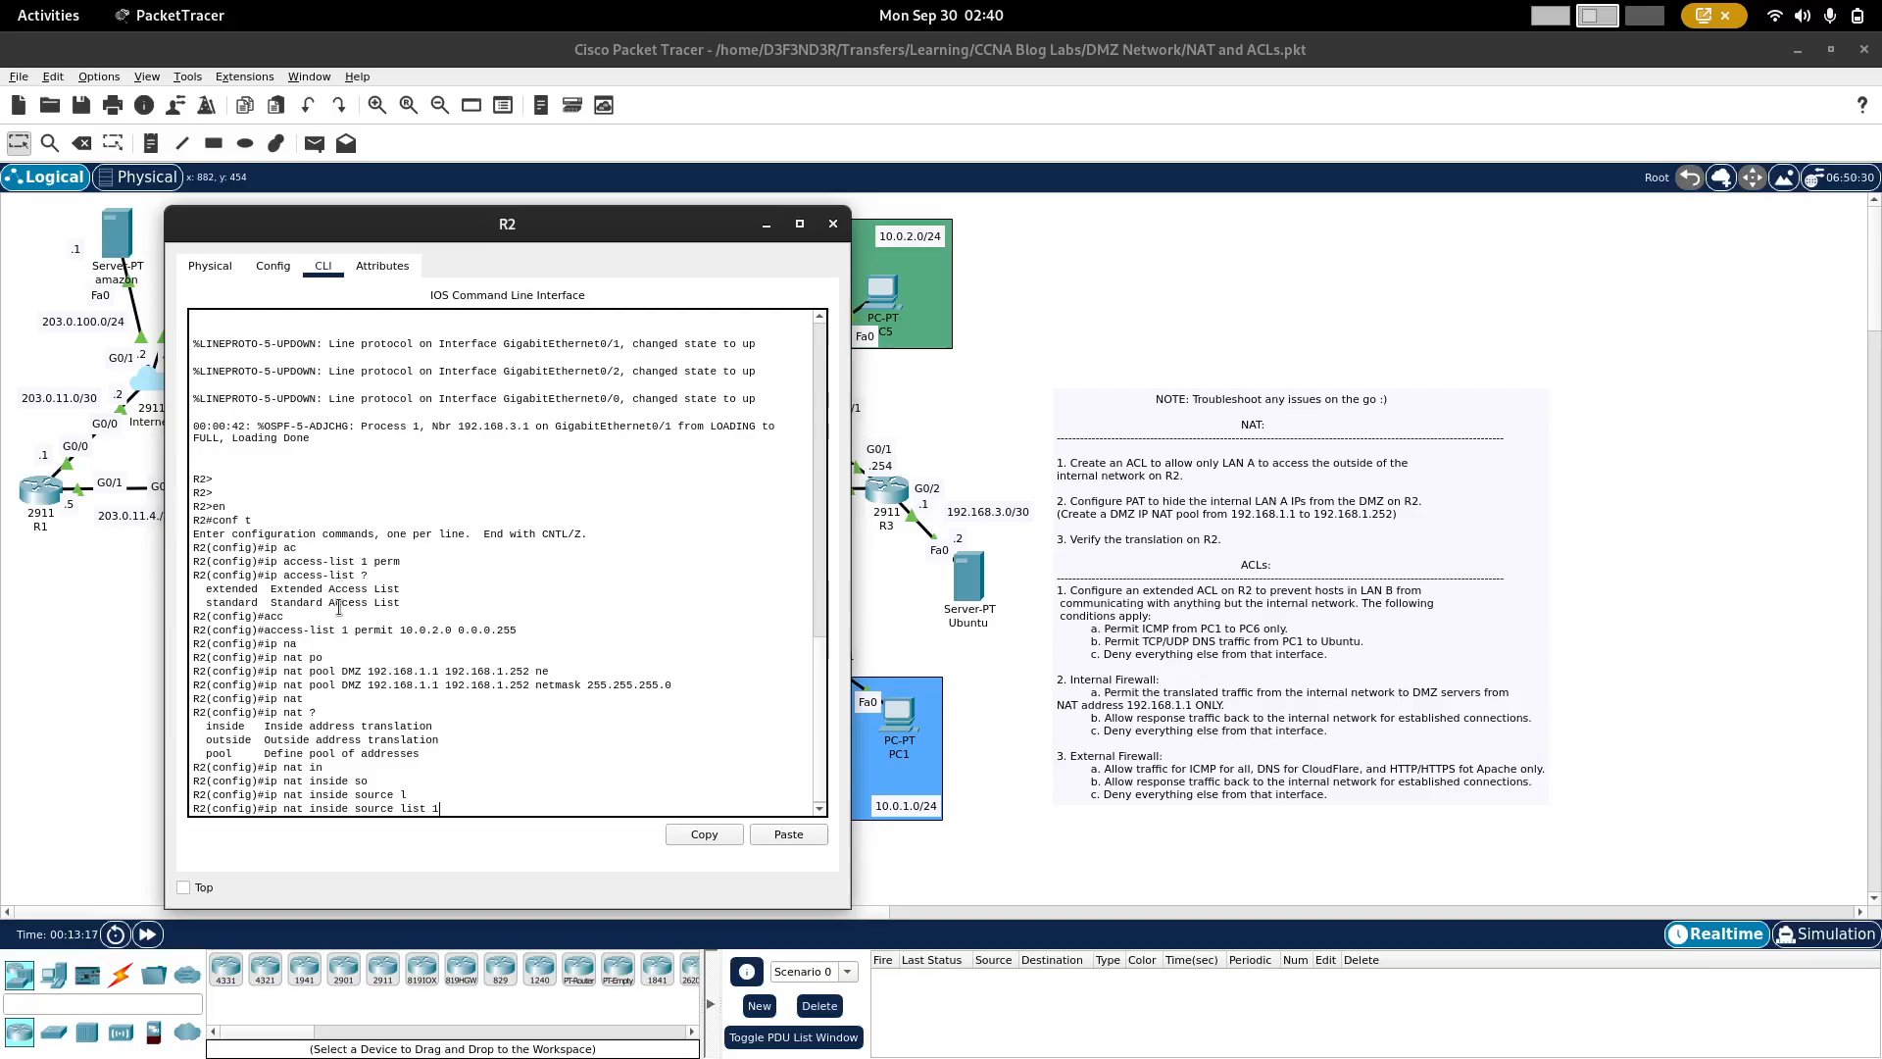
double_click(339, 629)
click(478, 804)
text(po)
key(Tab)
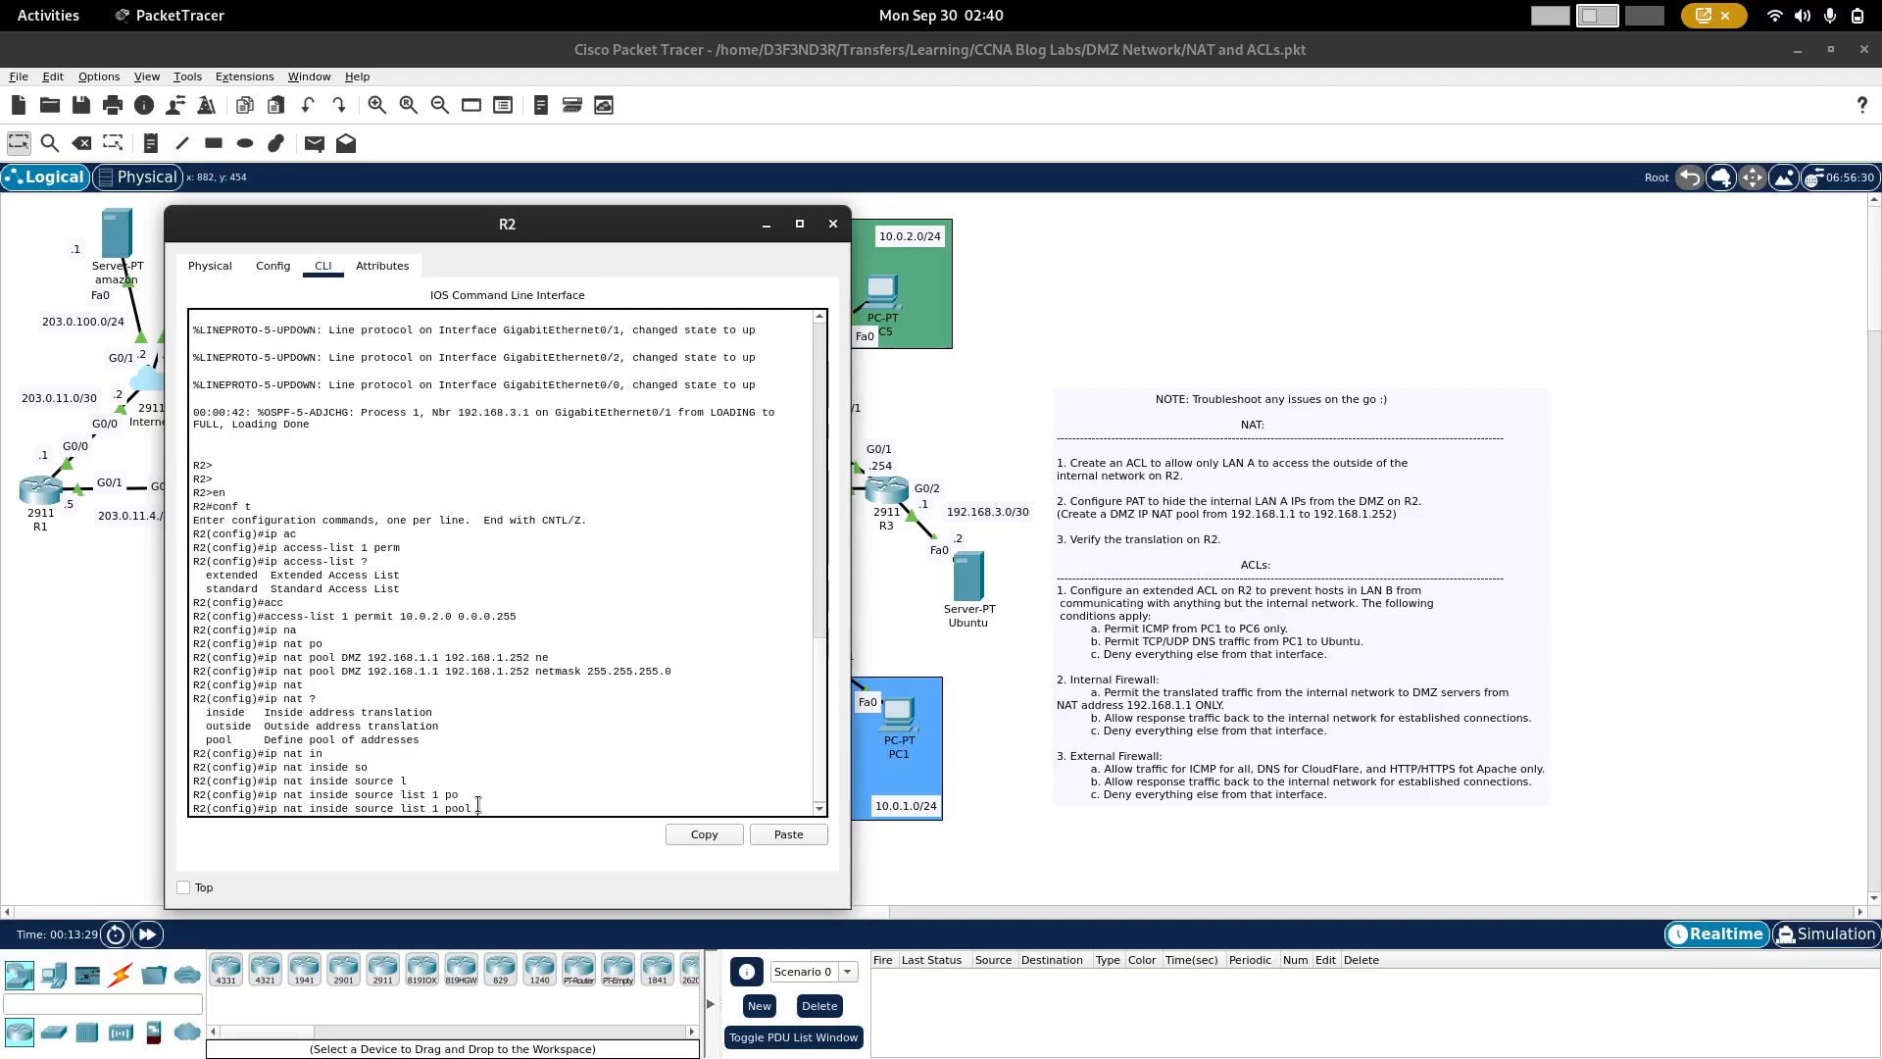
text(DMZ)
triple_click(402, 671)
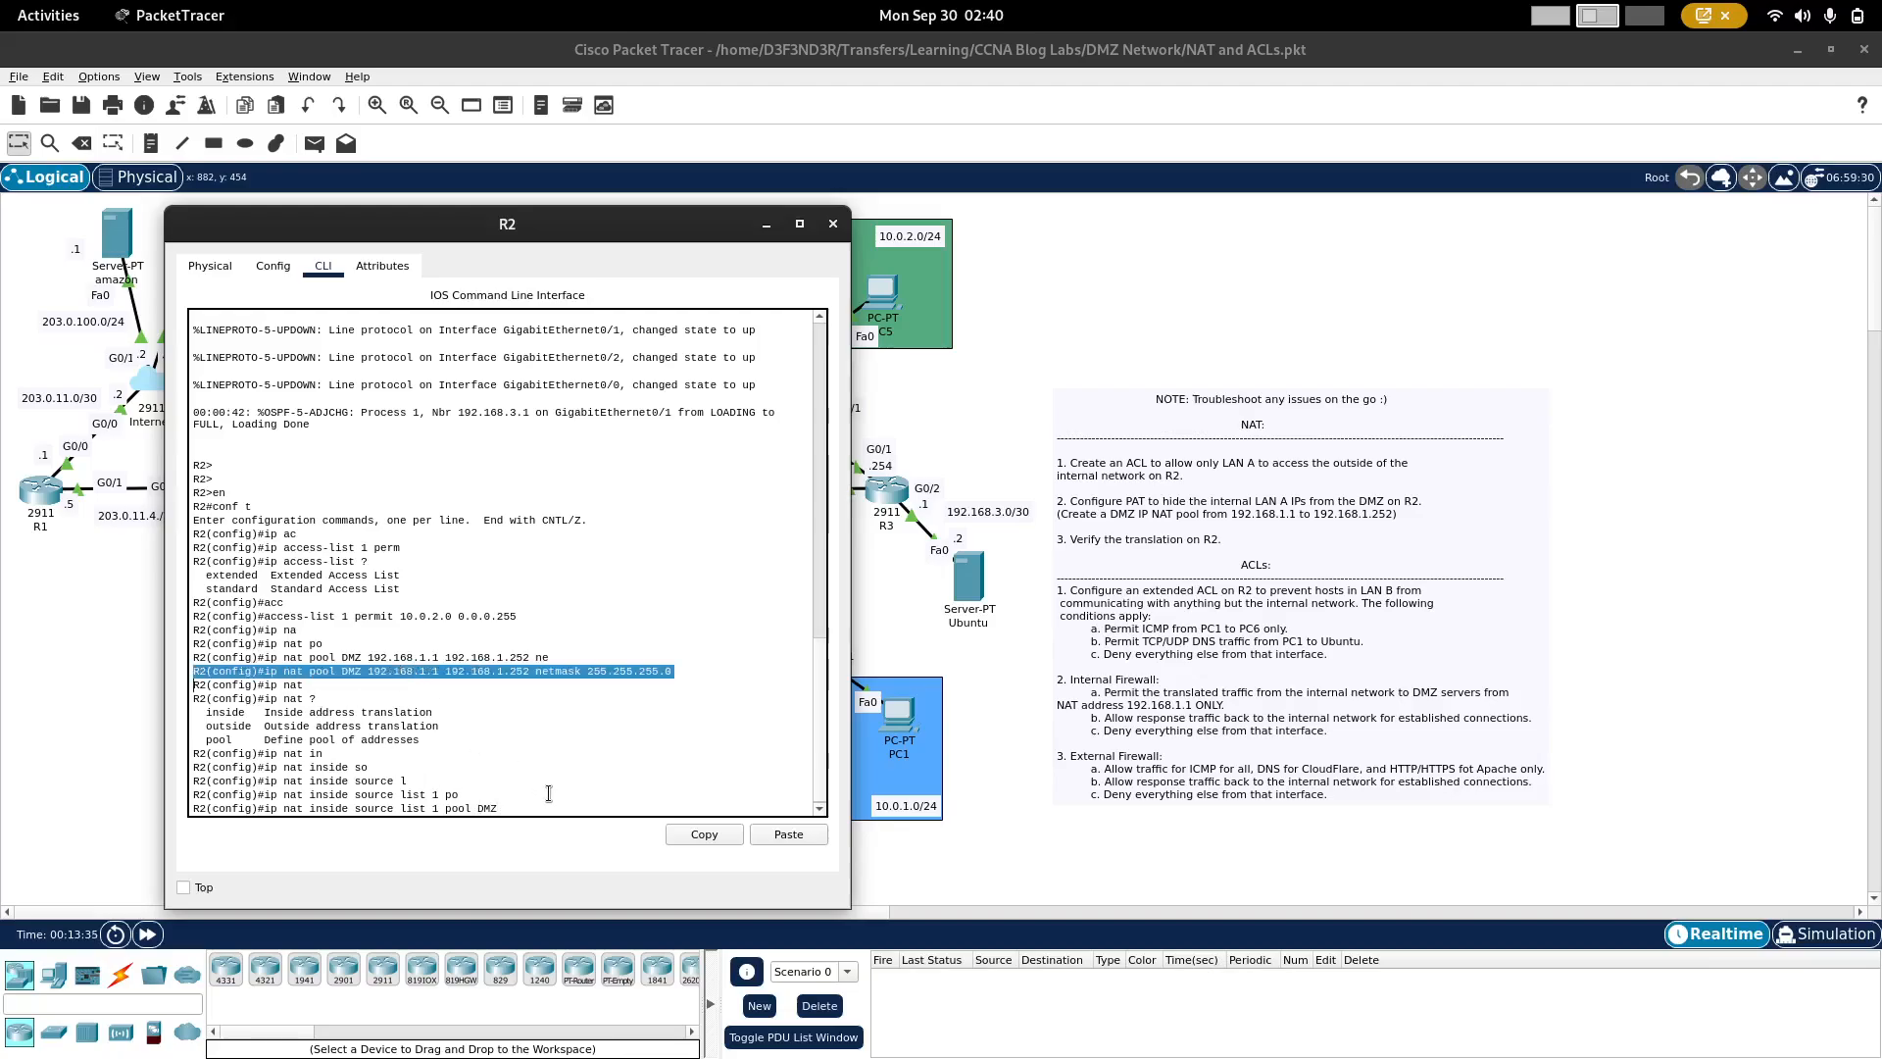
click(549, 793)
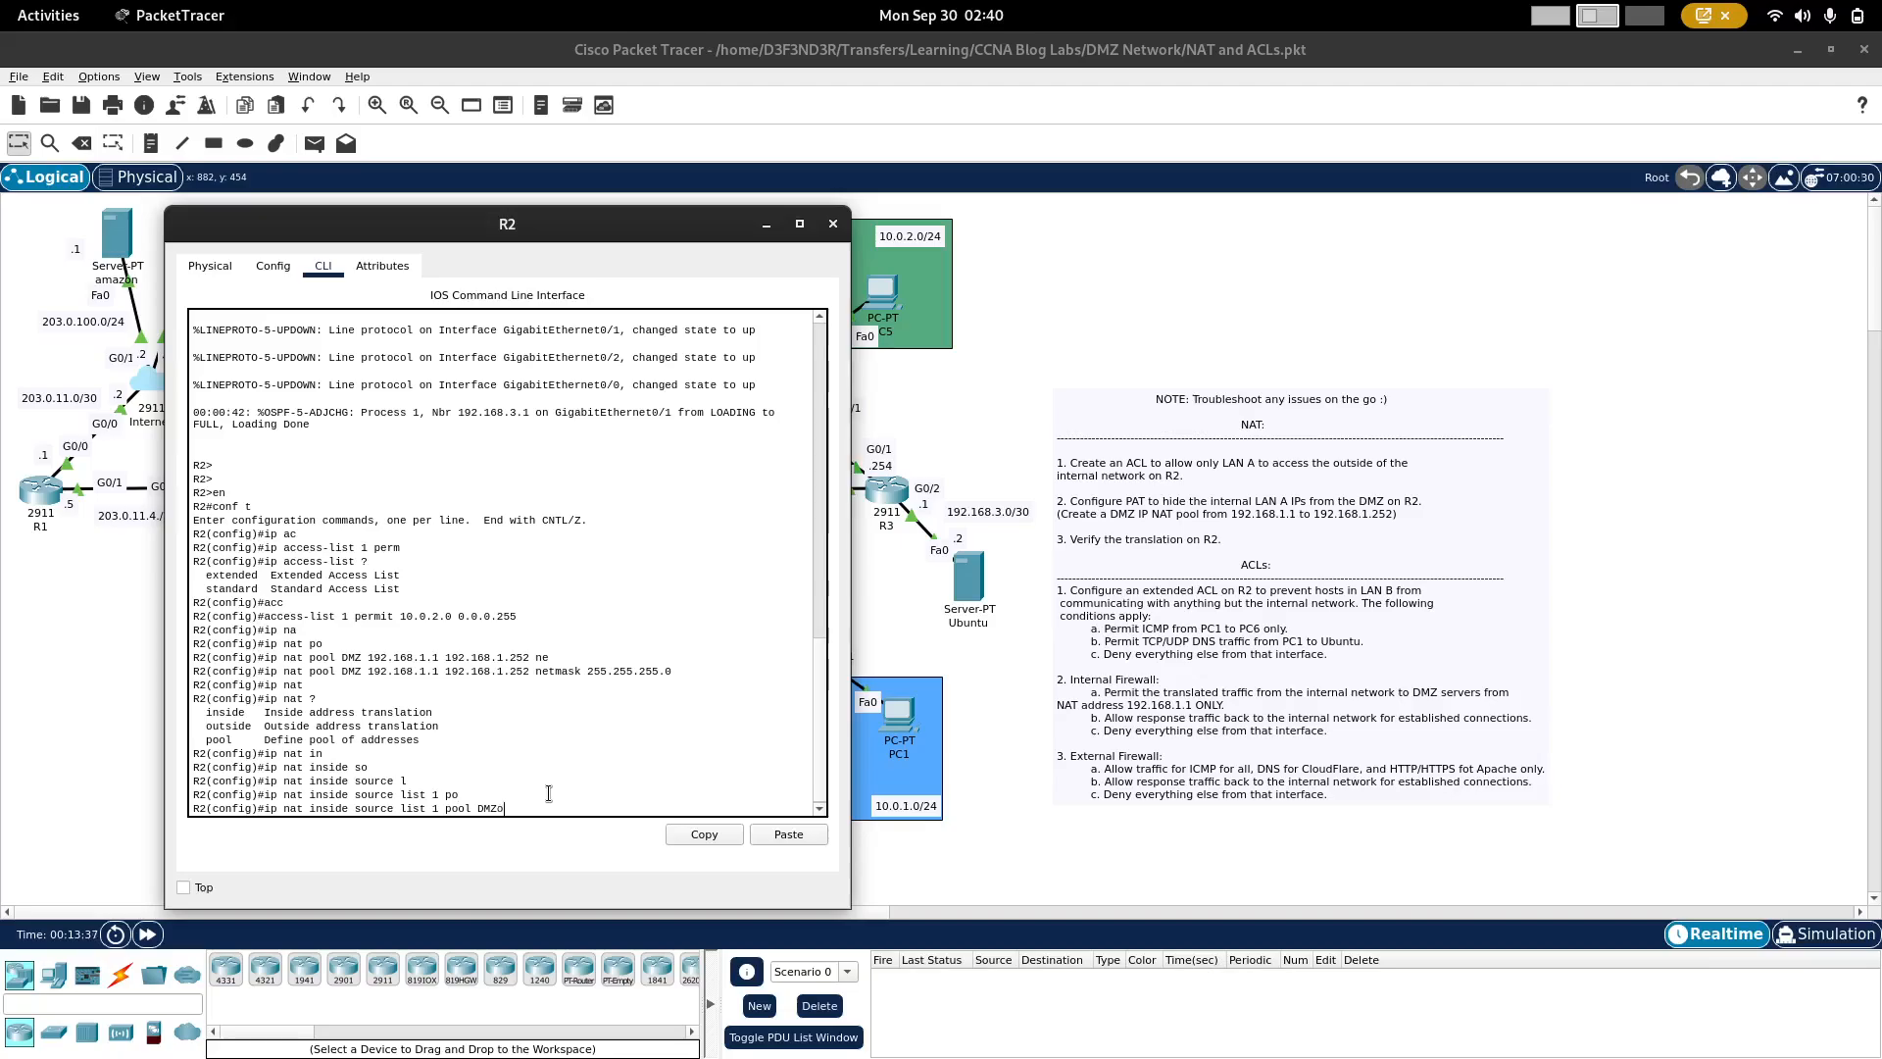
text(v)
key(Tab)
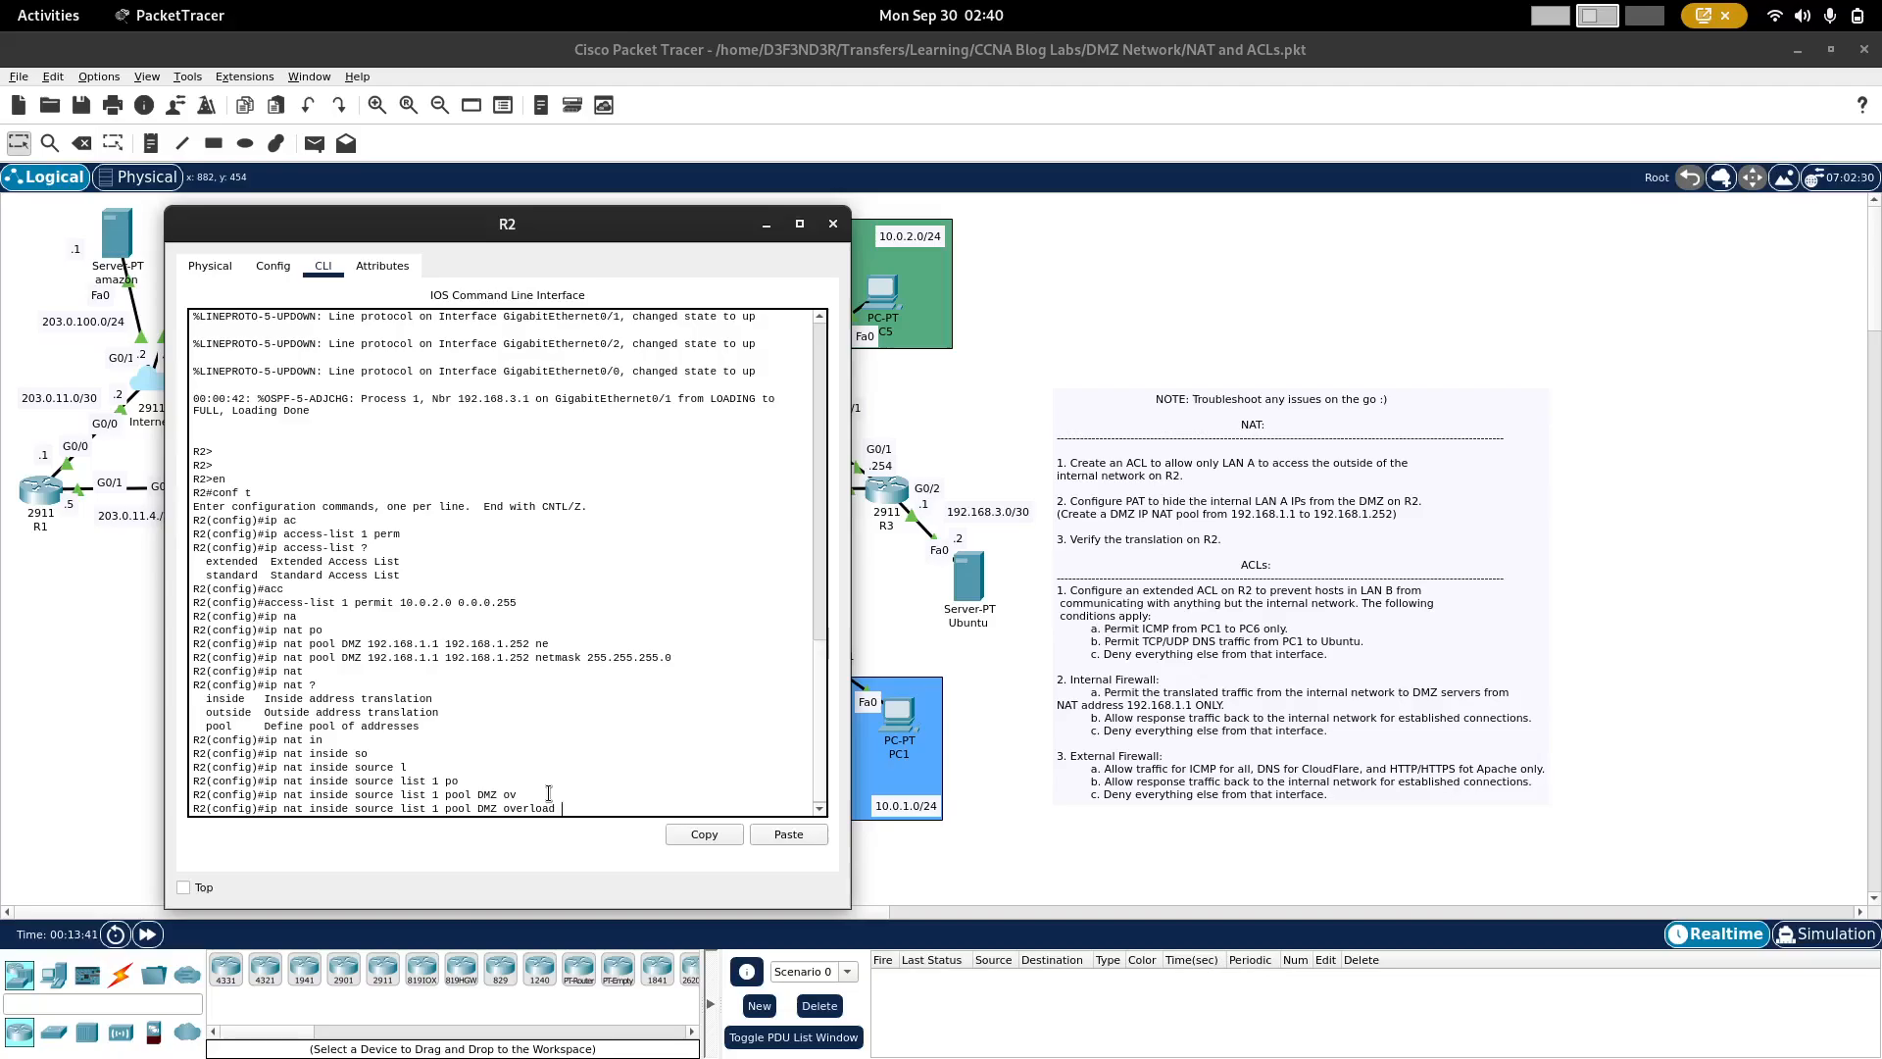
key(Return)
Step: Set R2's interface g0/0 as the NAT outside interface
drag(652, 223, 1313, 222)
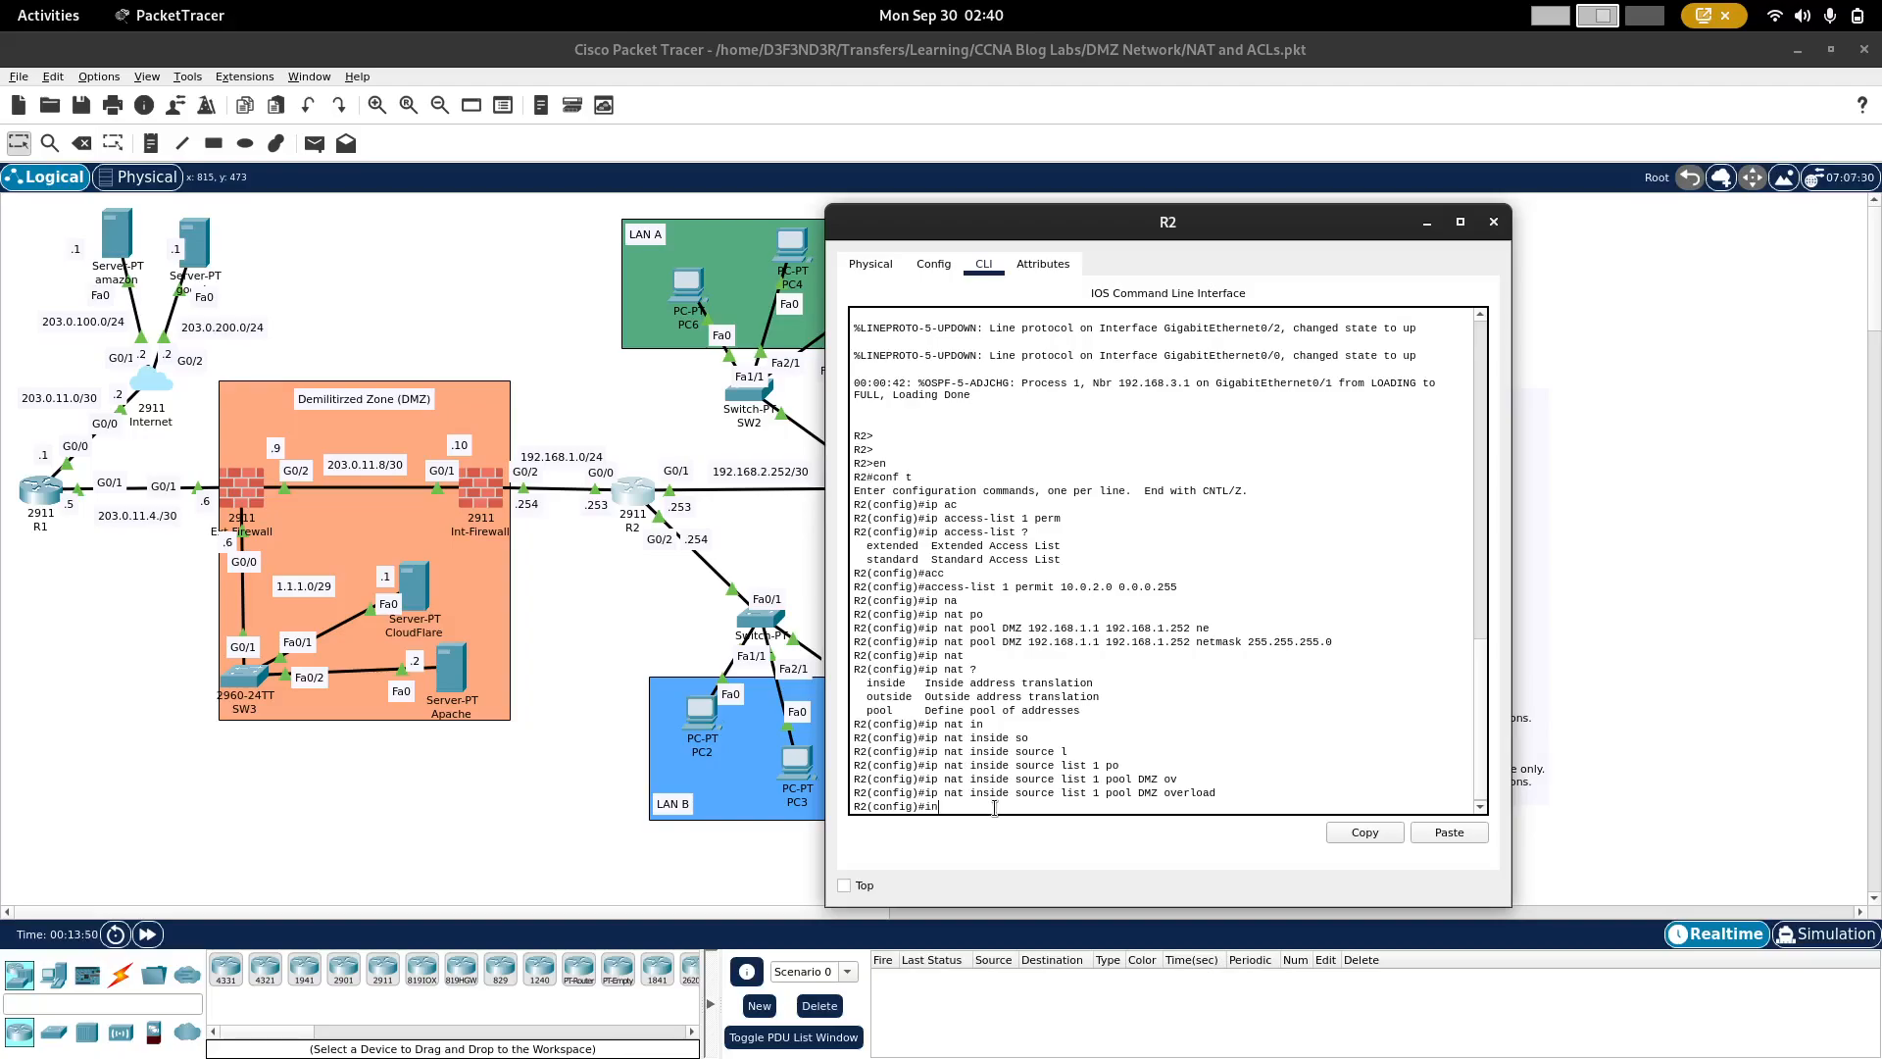
text(g0.0)
key(Return)
key(Up)
key(Left)
key(Left)
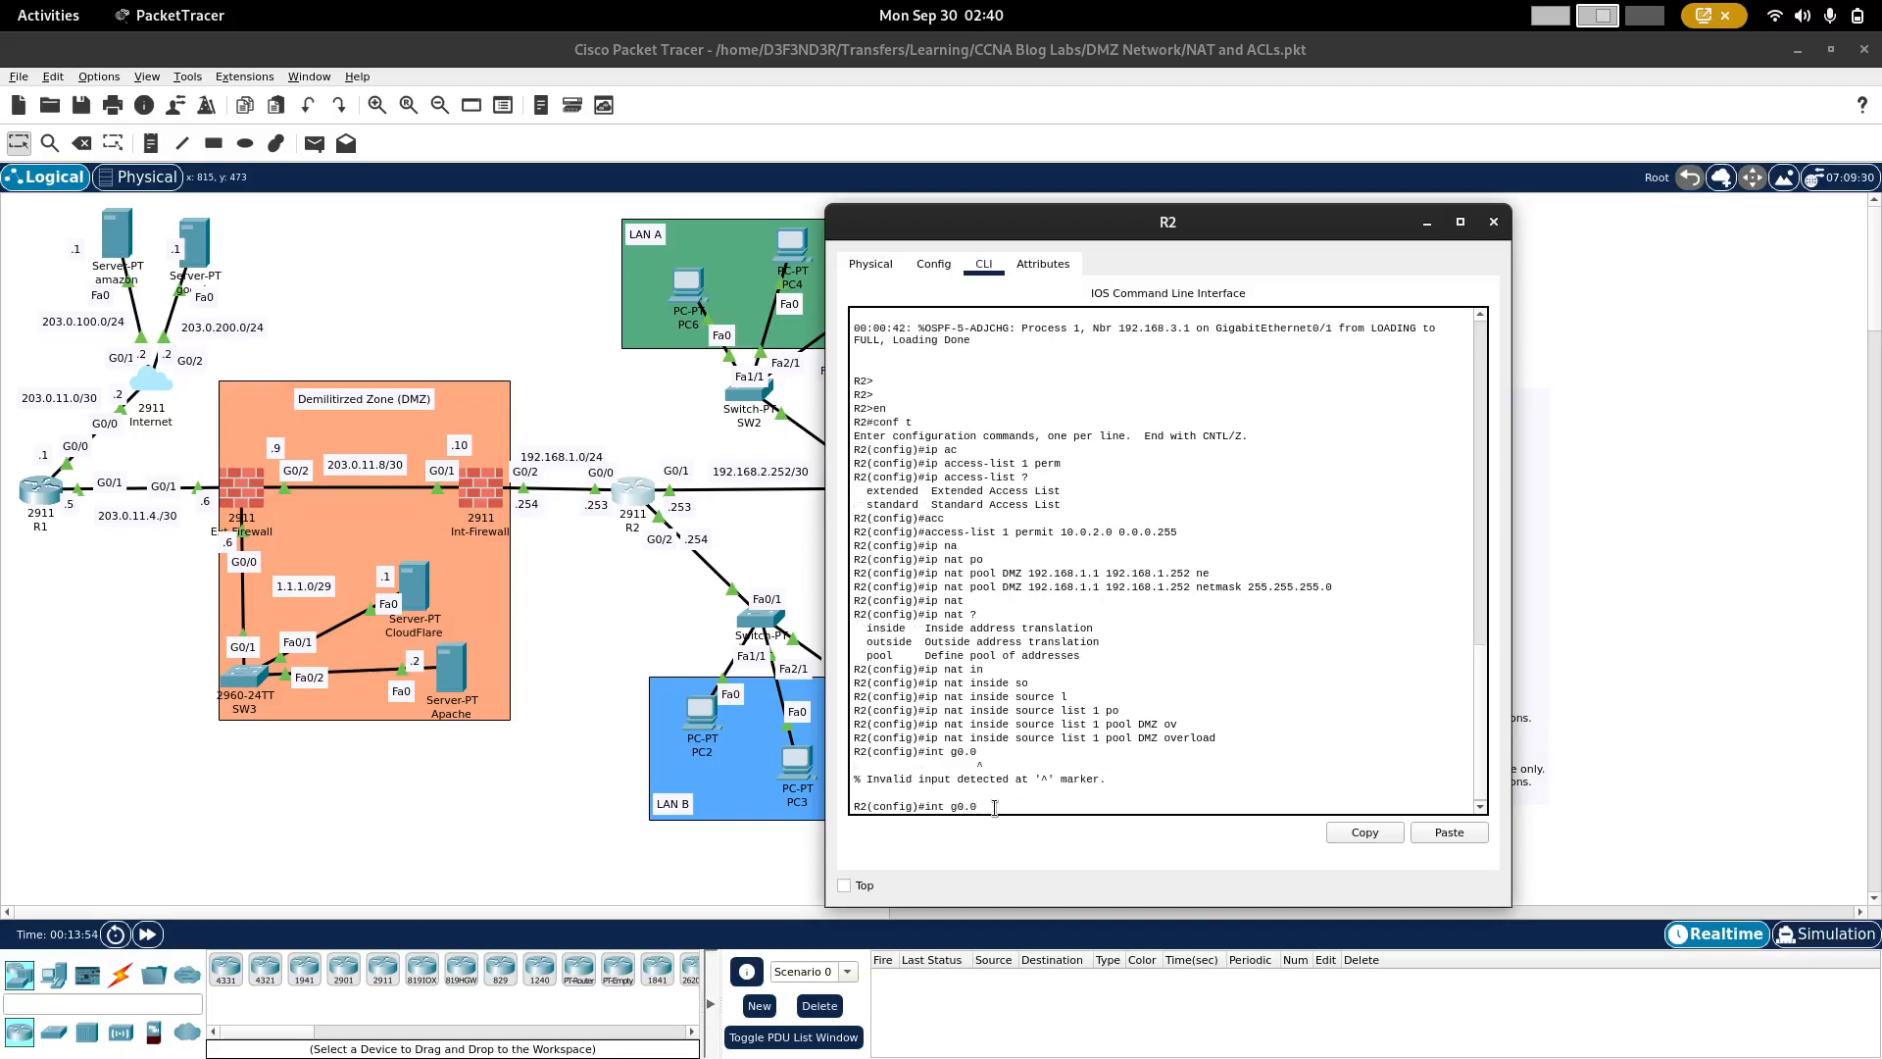
text(/)
key(Return)
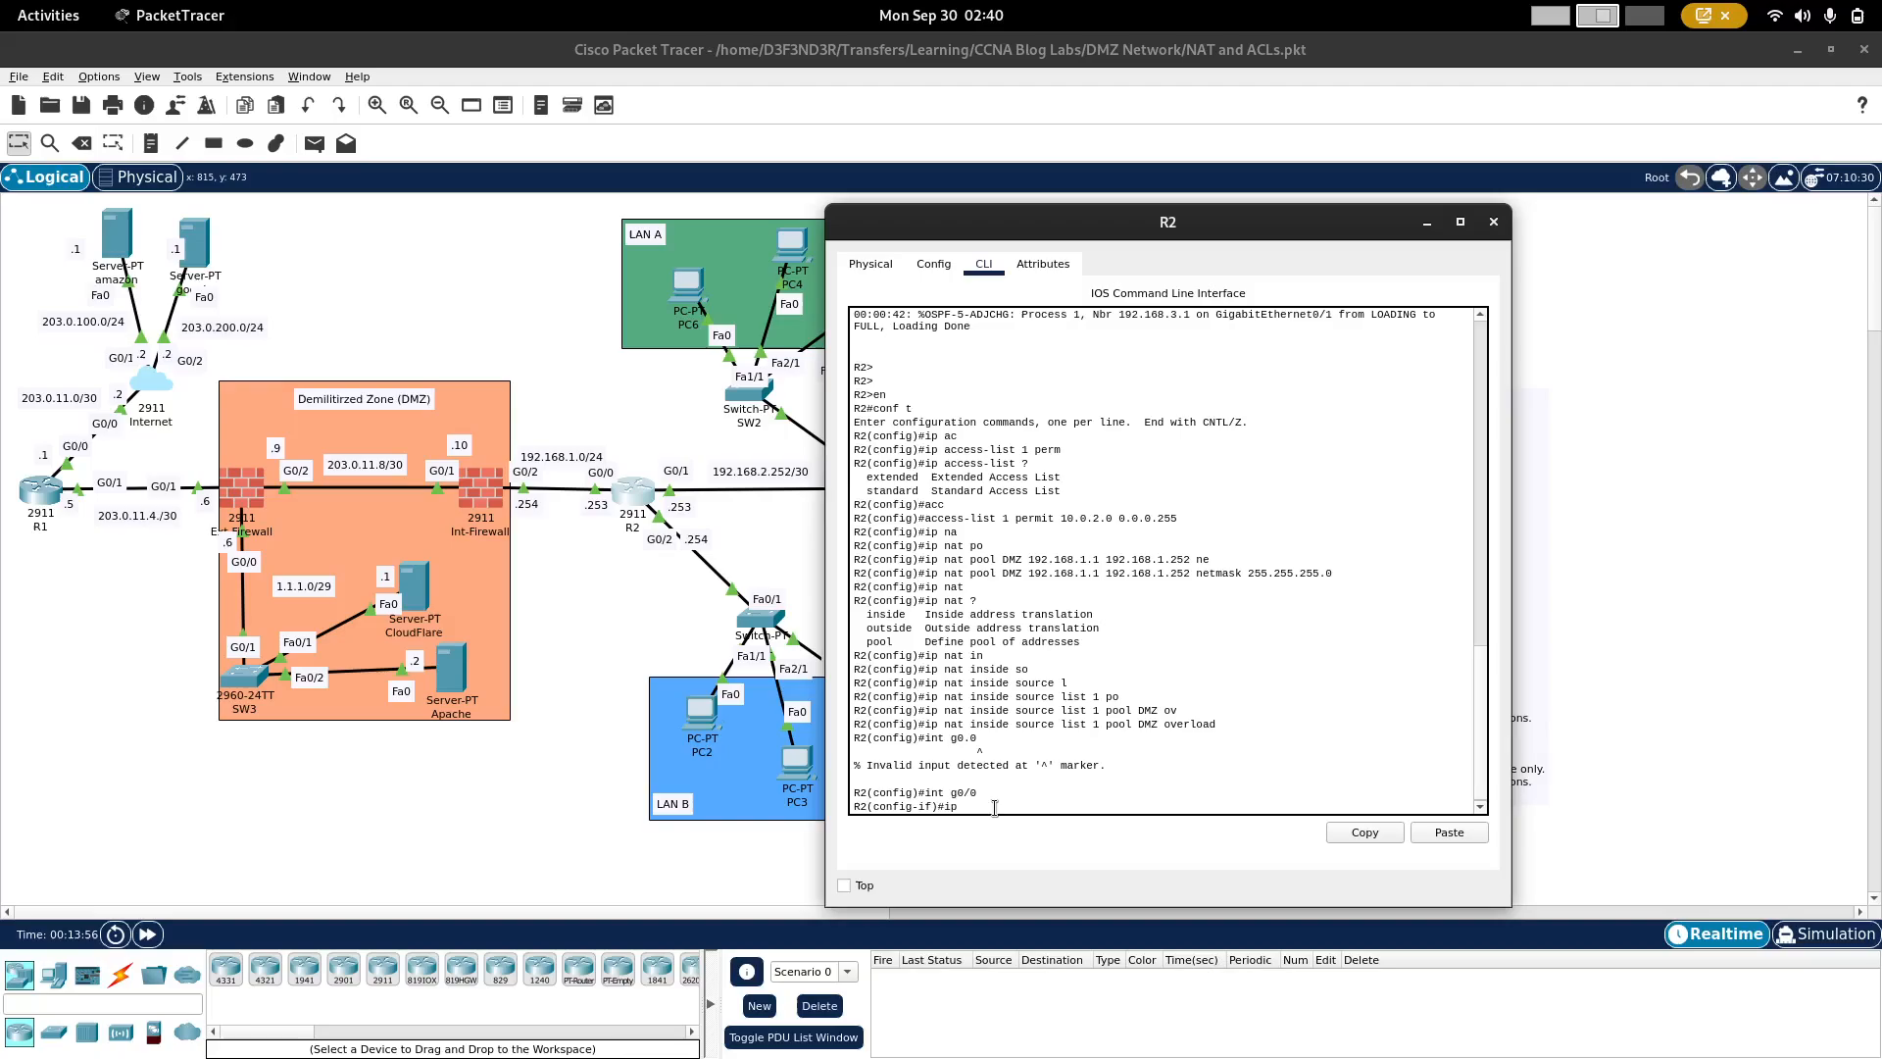
text(ip nat i)
key(Tab)
key(BackSpace)
key(BackSpace)
key(BackSpace)
key(BackSpace)
key(BackSpace)
key(BackSpace)
key(BackSpace)
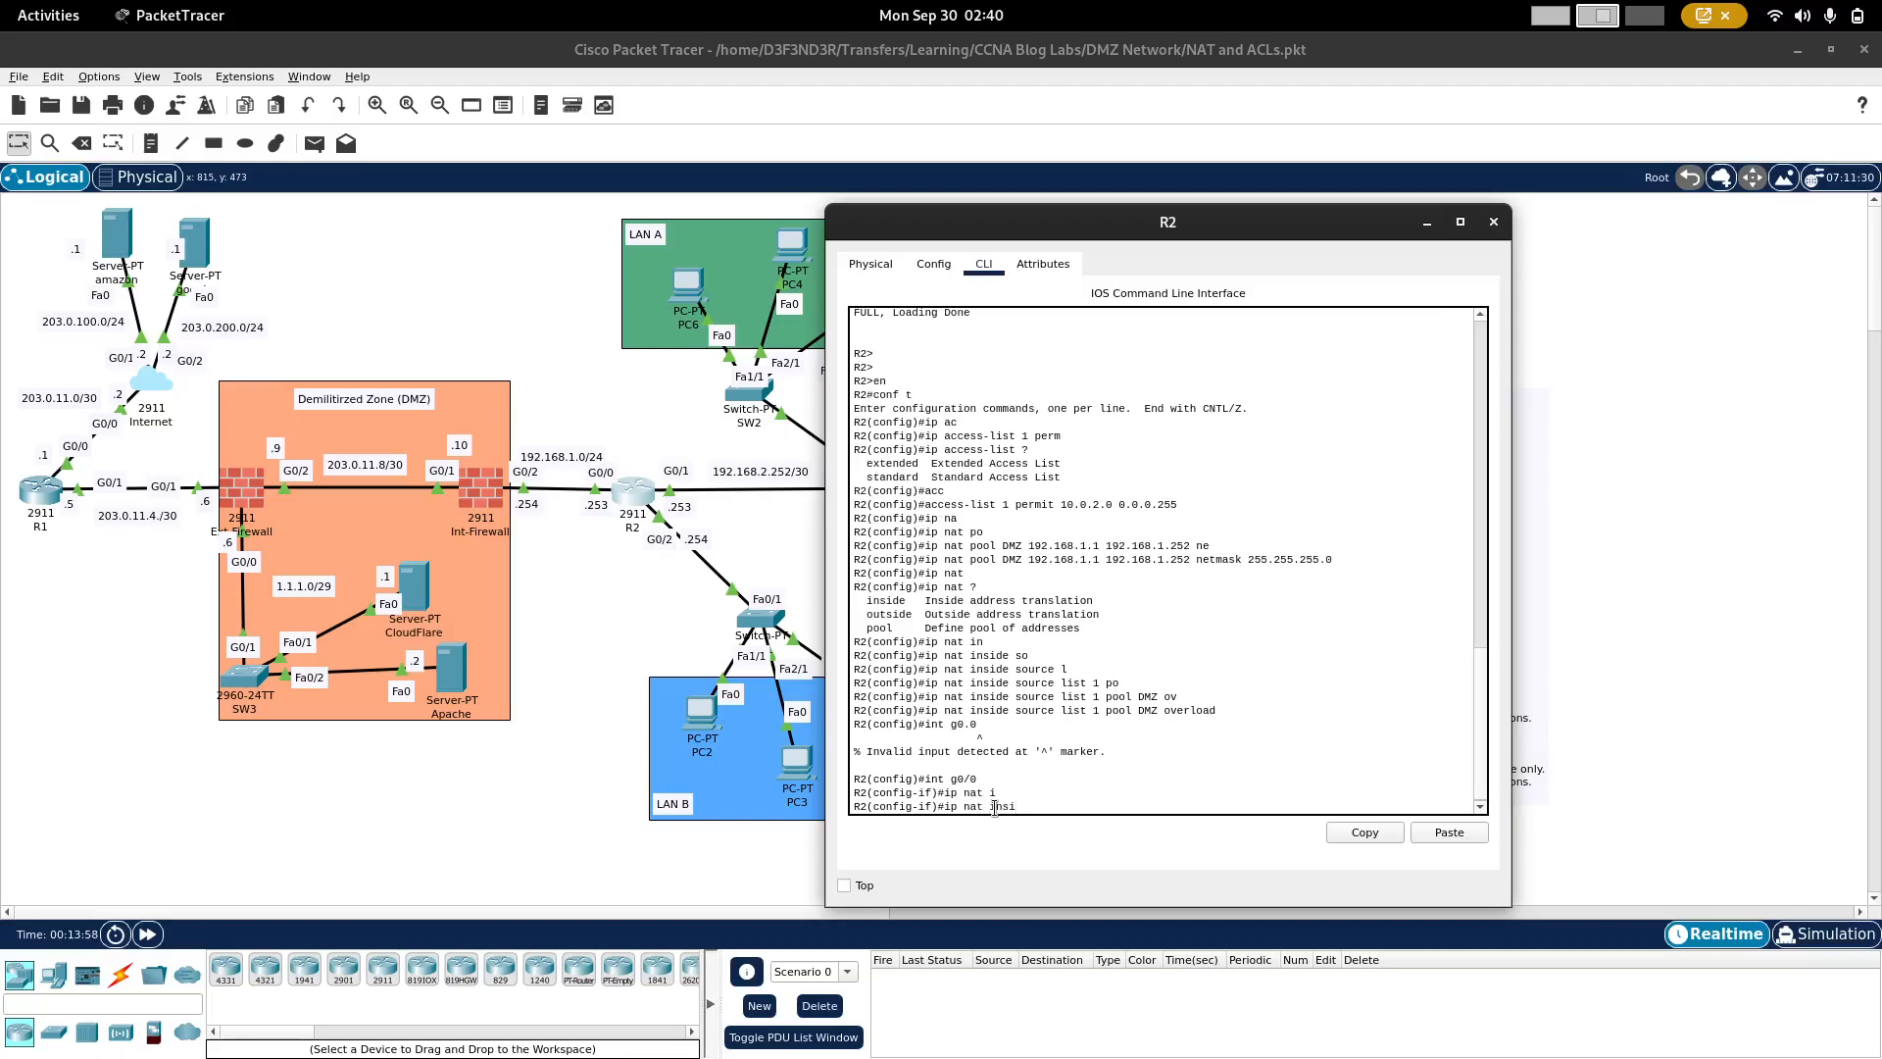
key(Tab)
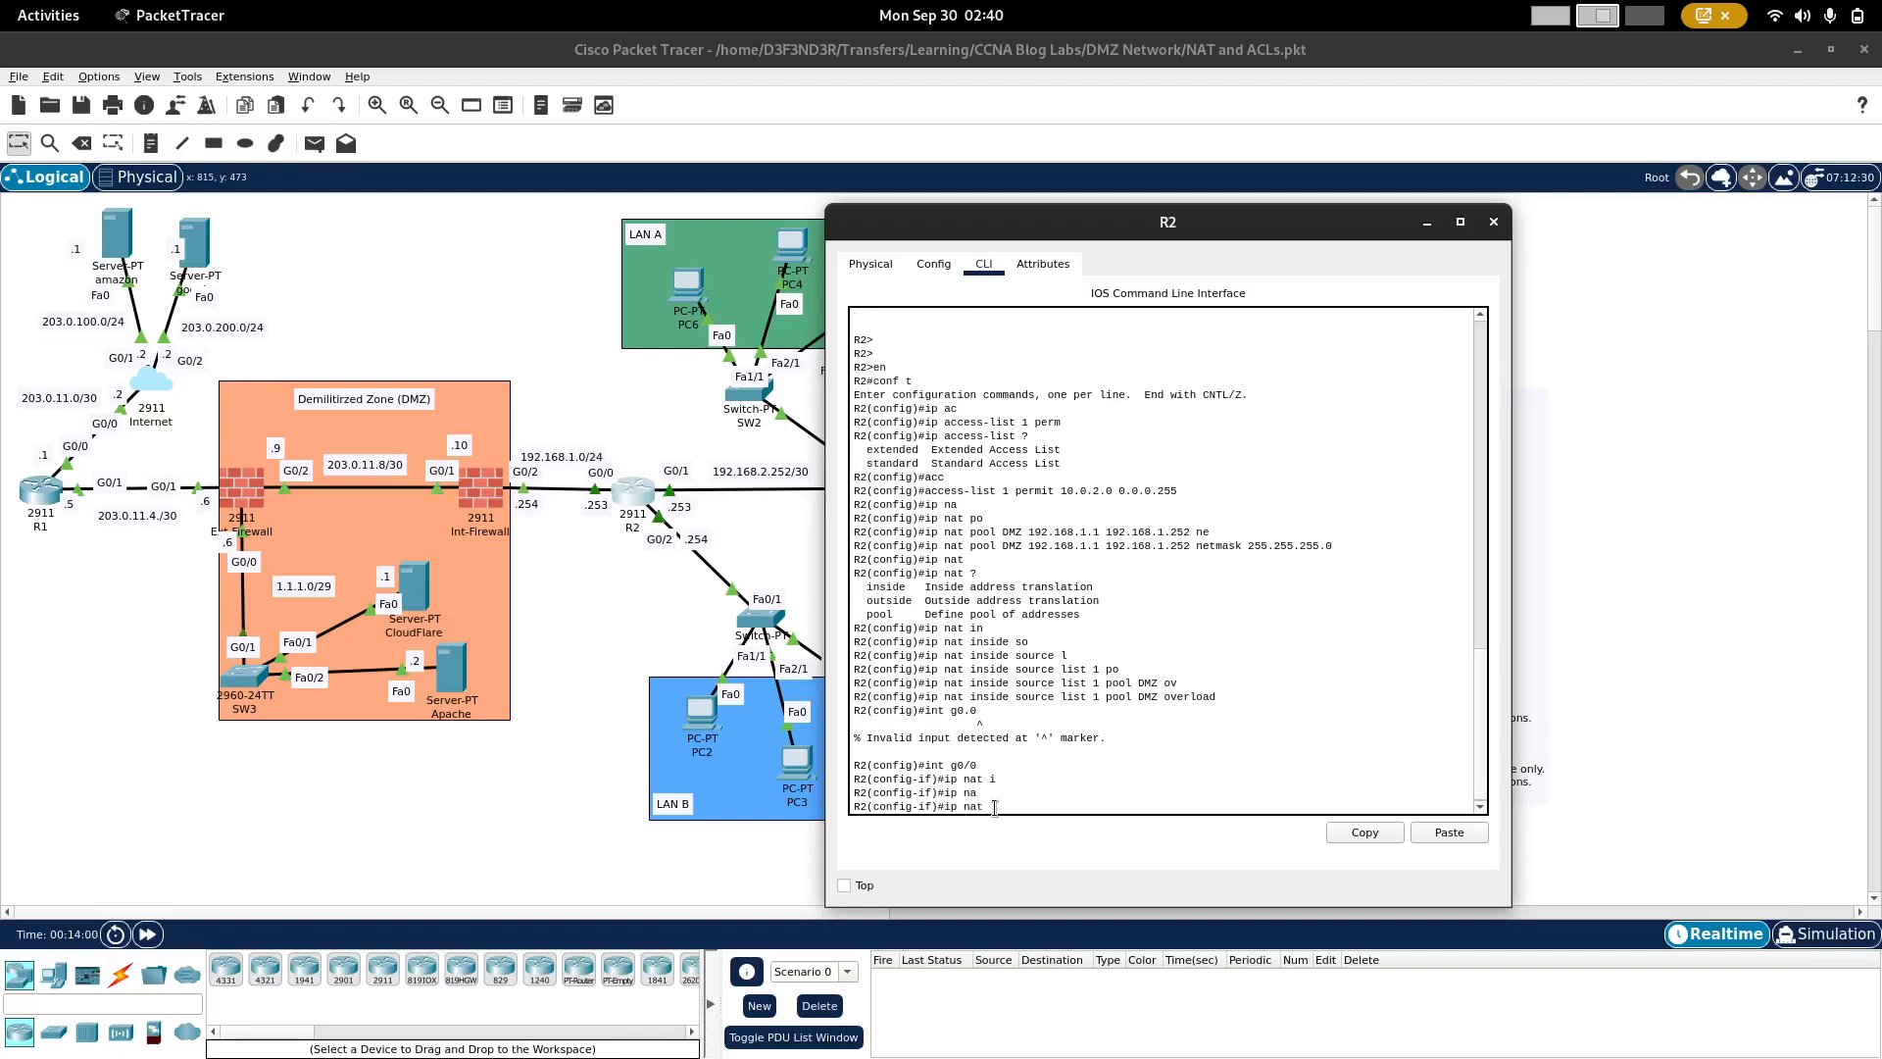
text(ou)
key(Tab)
key(Return)
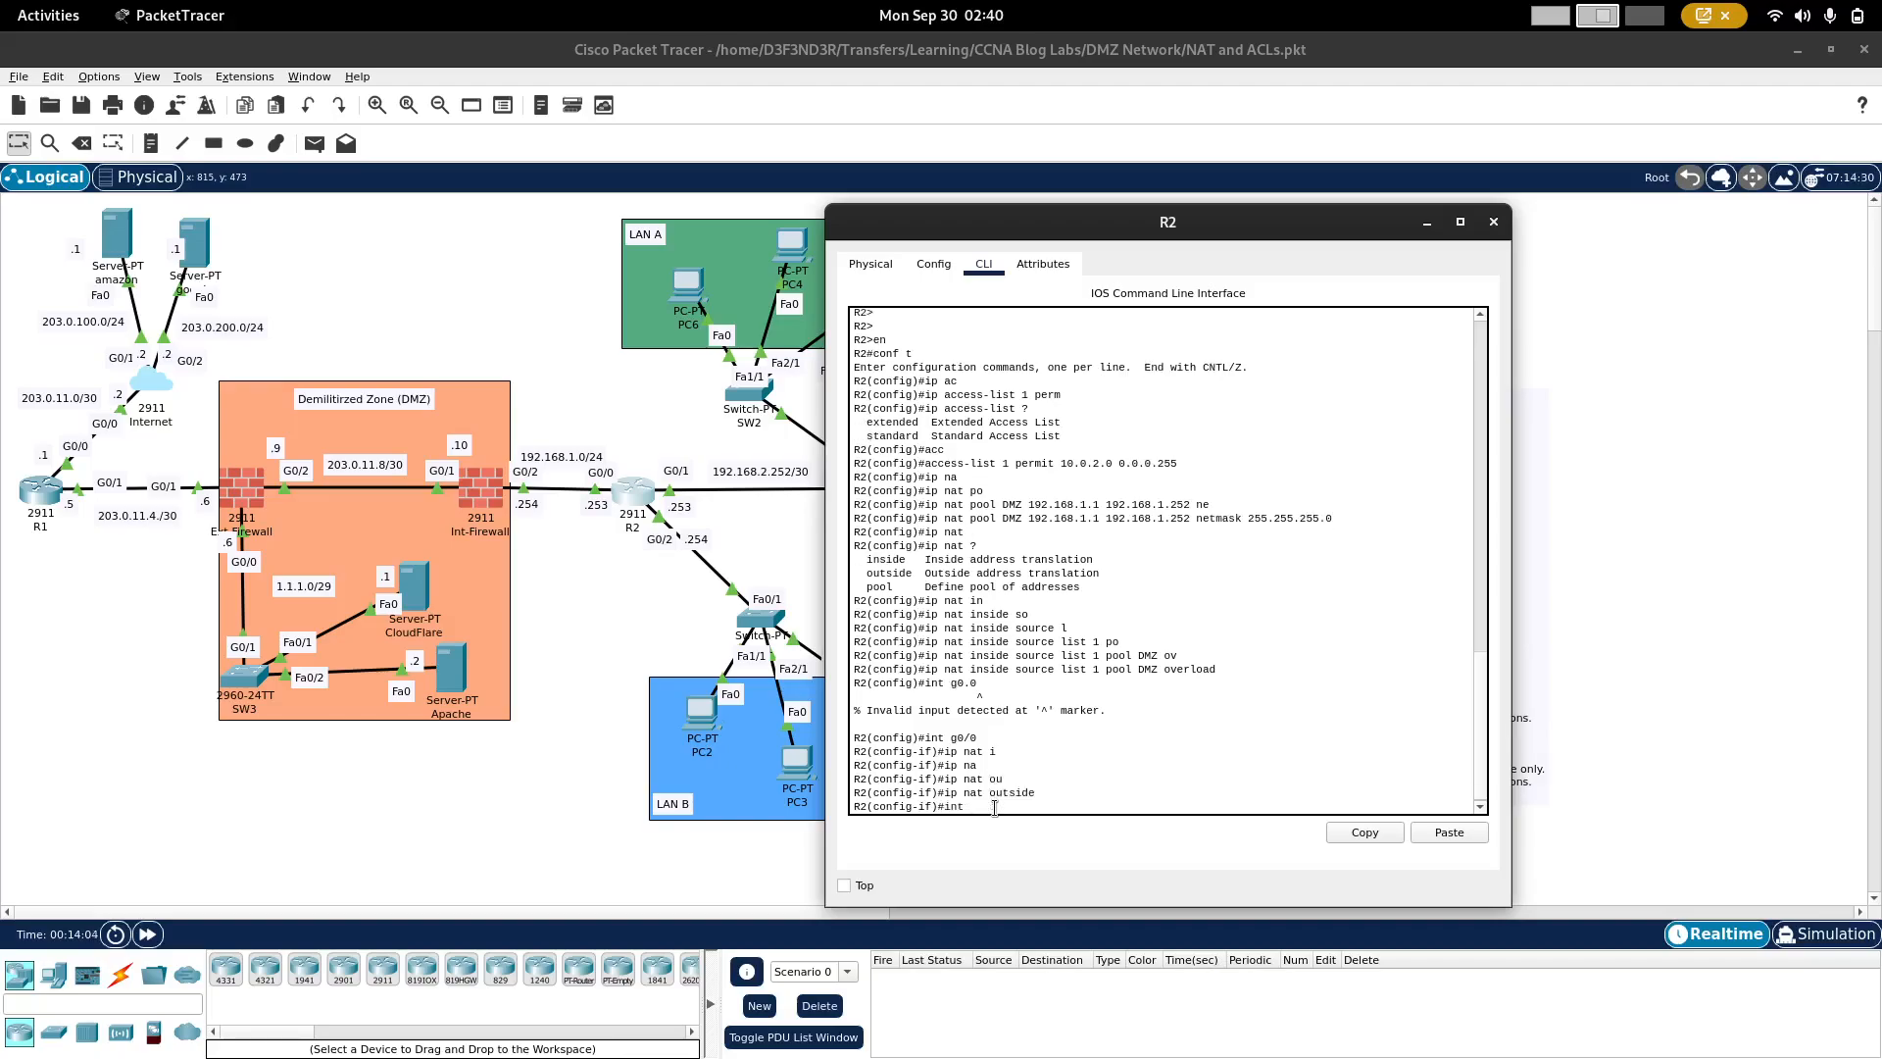
Step: Set R2's interface range g0/1-2 as NAT inside interfaces
text(int g0/1-2)
key(Return)
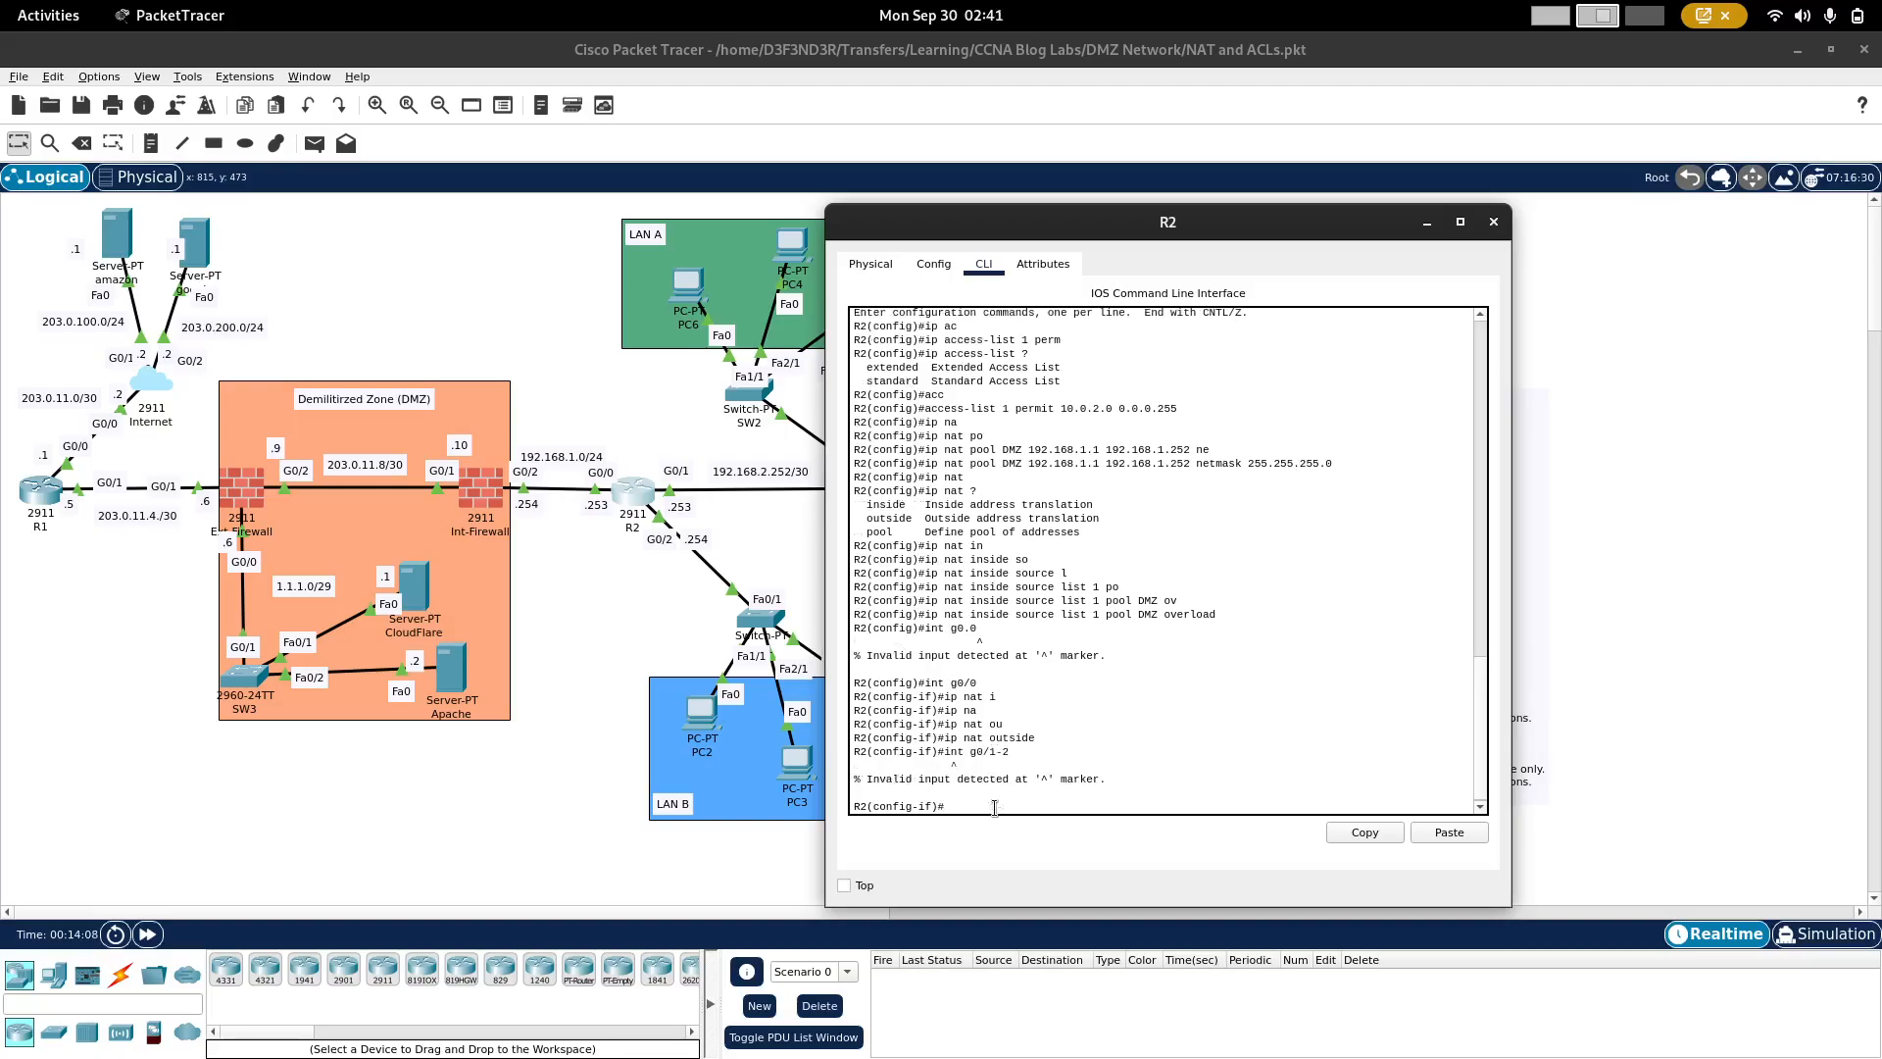
key(Up)
text(rnage)
key(BackSpace)
key(BackSpace)
key(BackSpace)
key(BackSpace)
key(BackSpace)
text(ange)
key(Return)
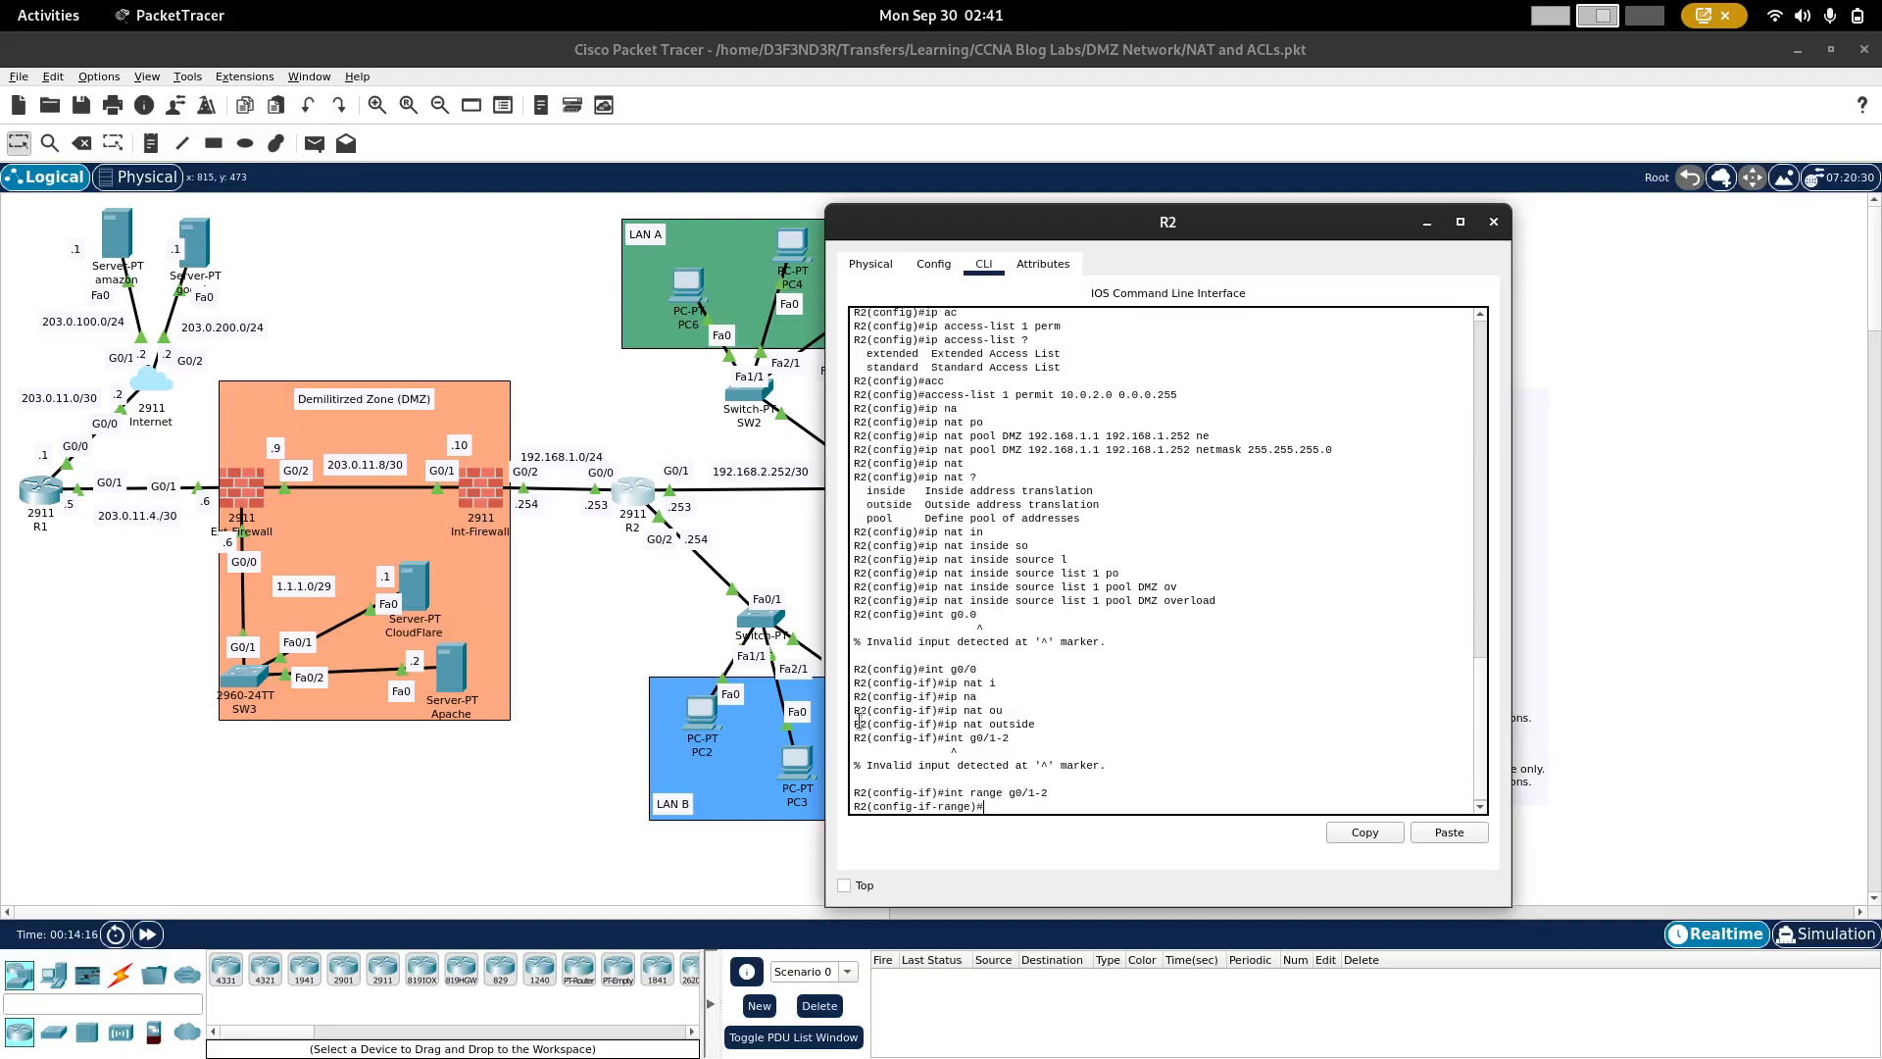
text(ip na)
text(t in)
key(Tab)
key(Return)
Step: Display R2's NAT translation table without leaving configuration mode
text(do)
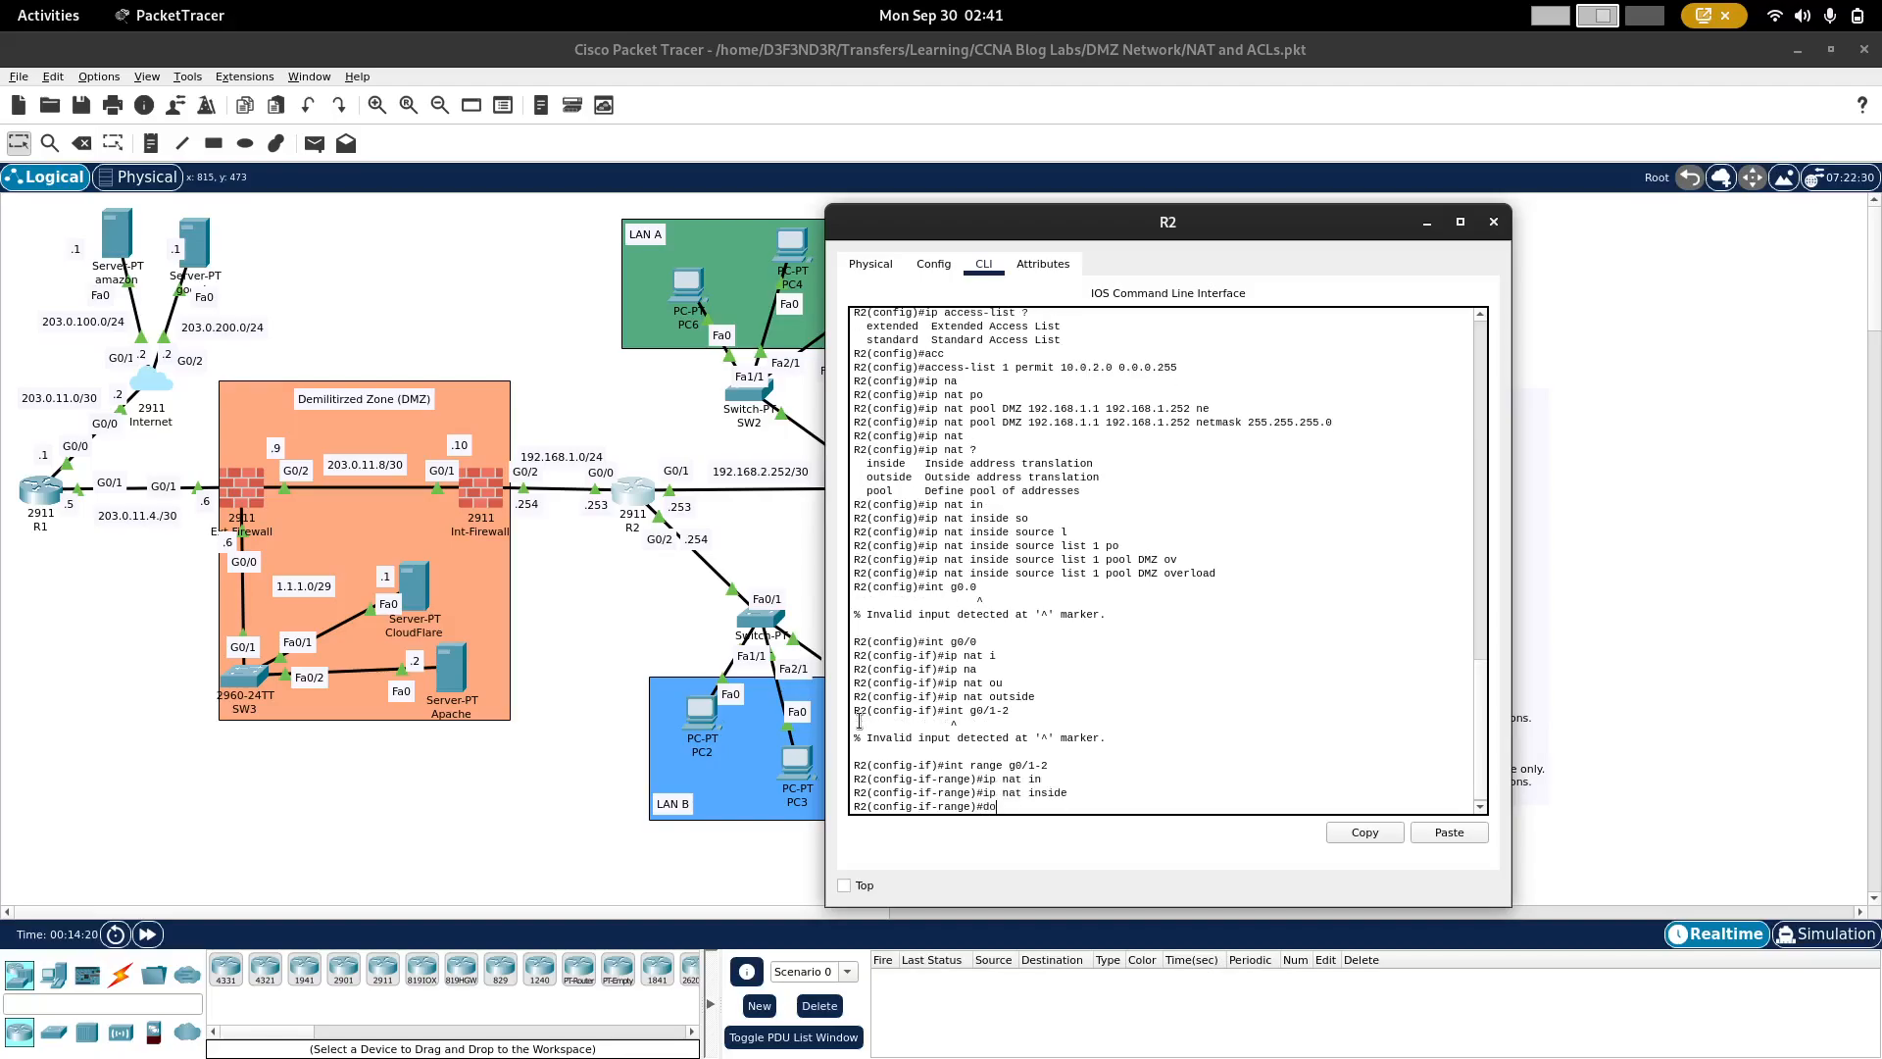
text( sh ip nat trans)
key(Return)
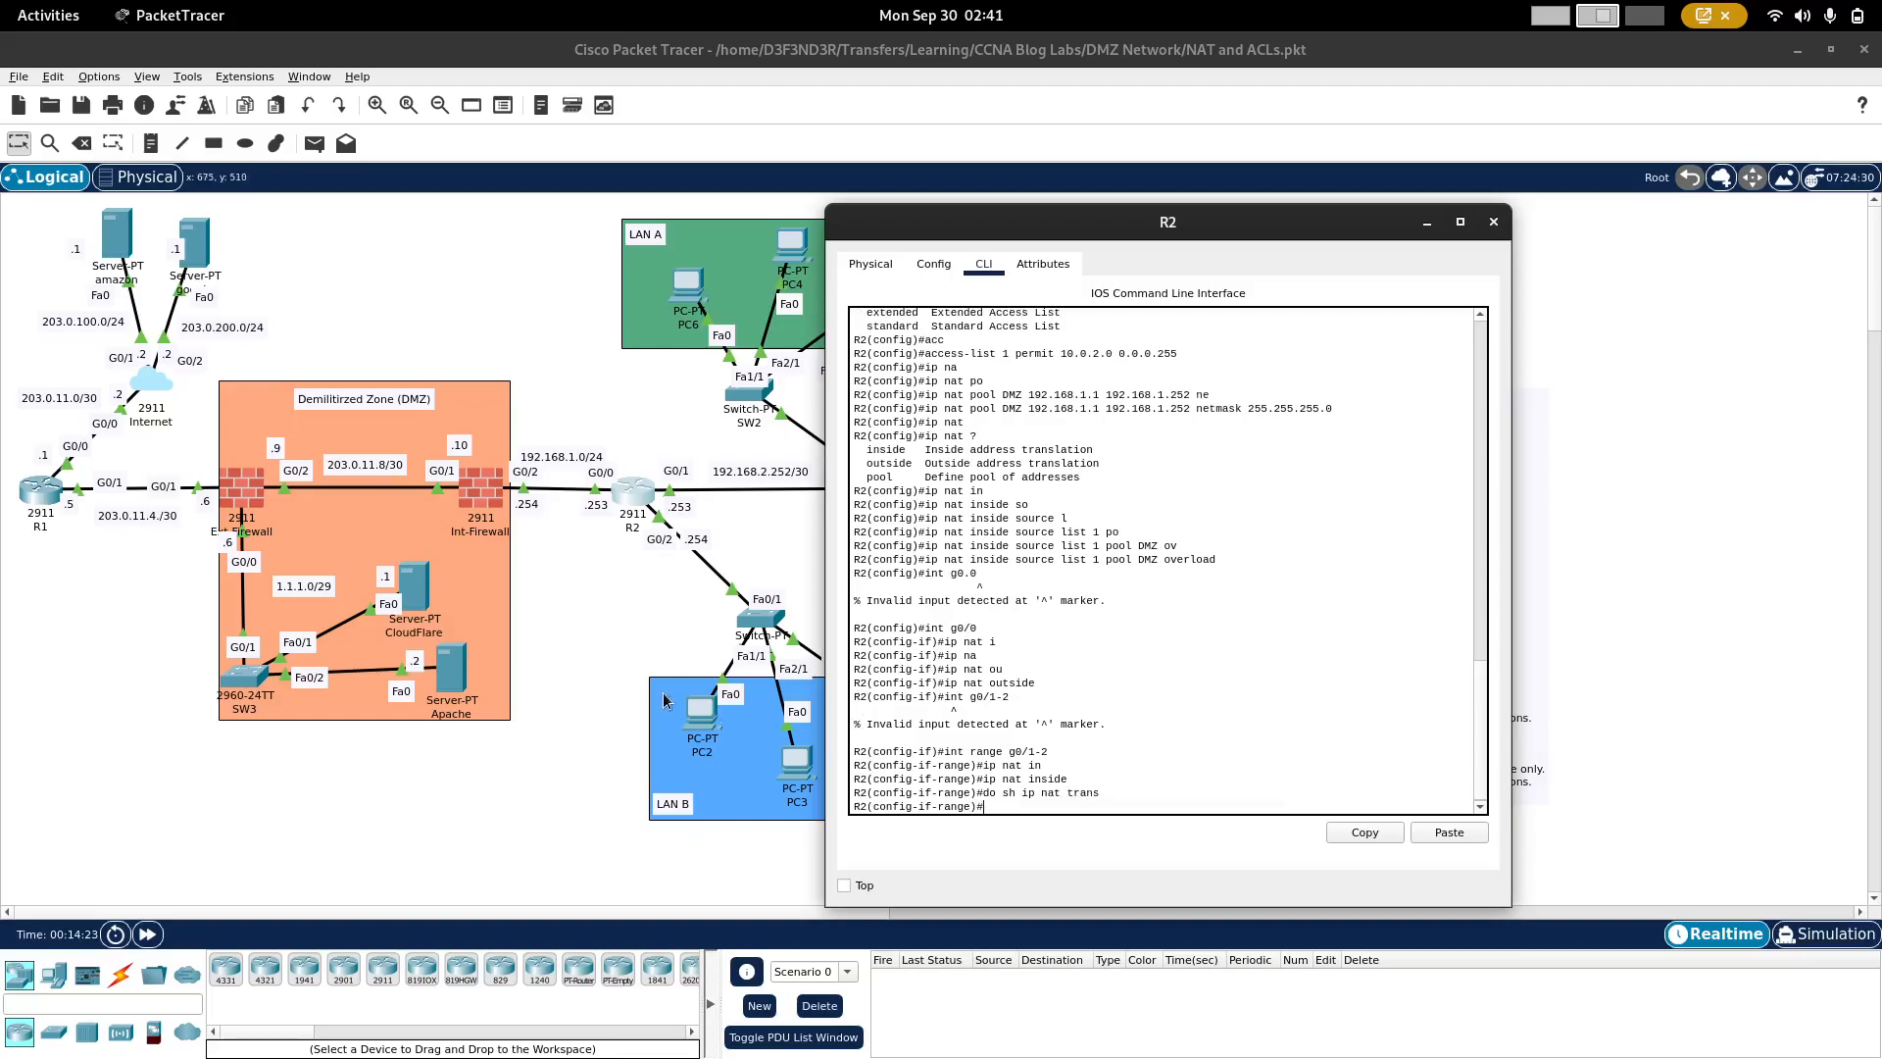
Step: Open PC2's command prompt beside the topology and check its FastEthernet0 configuration
click(699, 711)
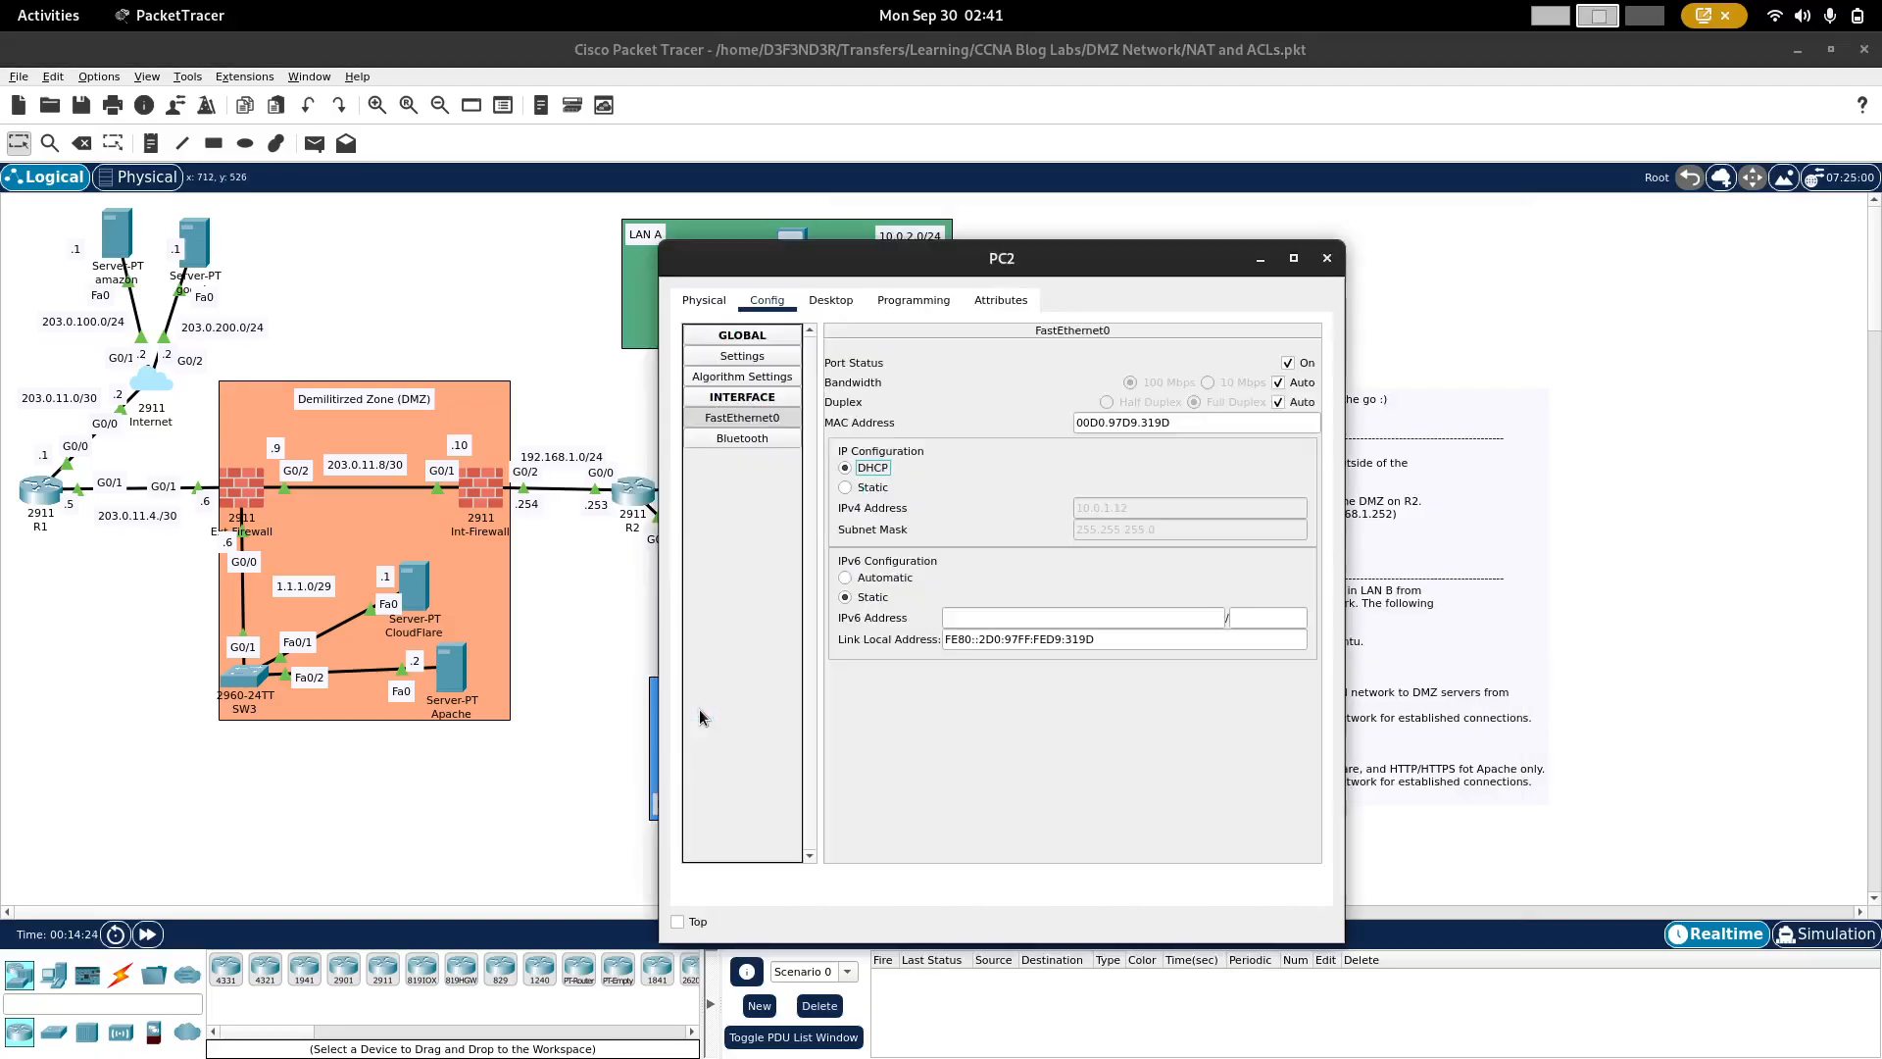
click(830, 301)
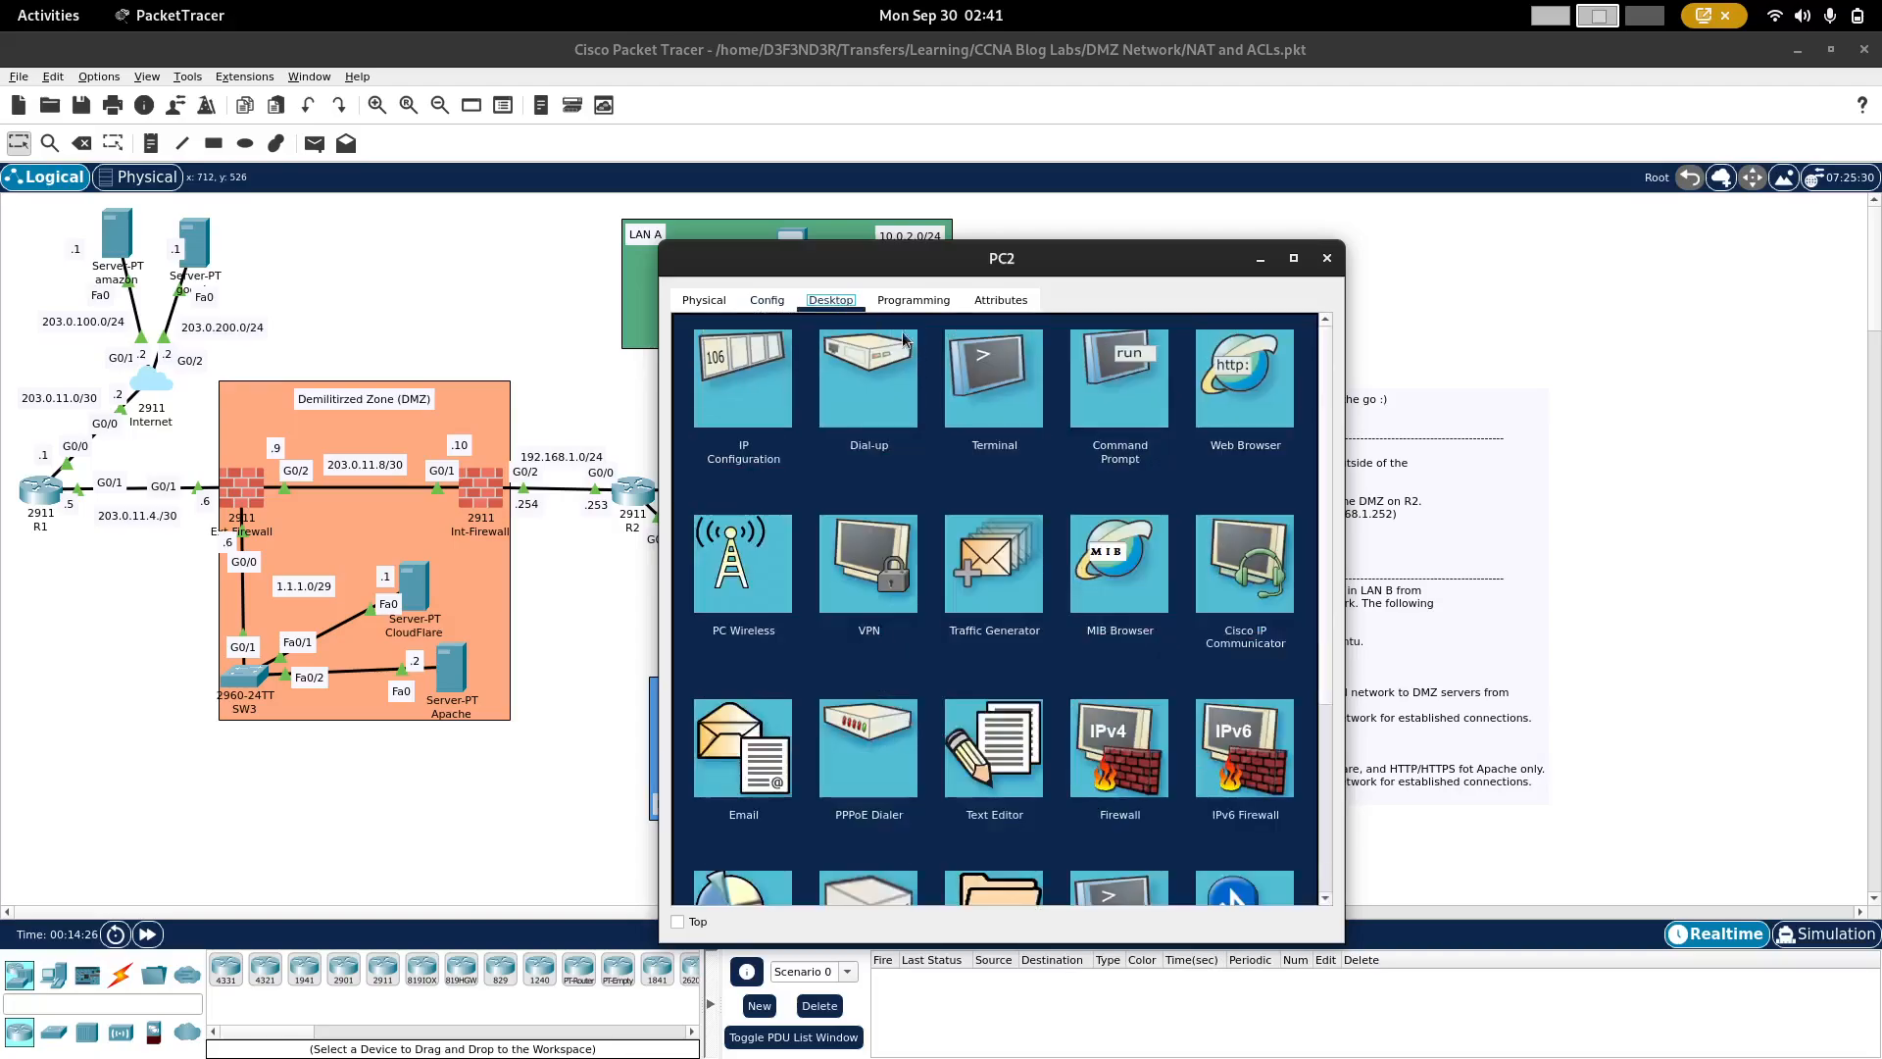
click(1102, 397)
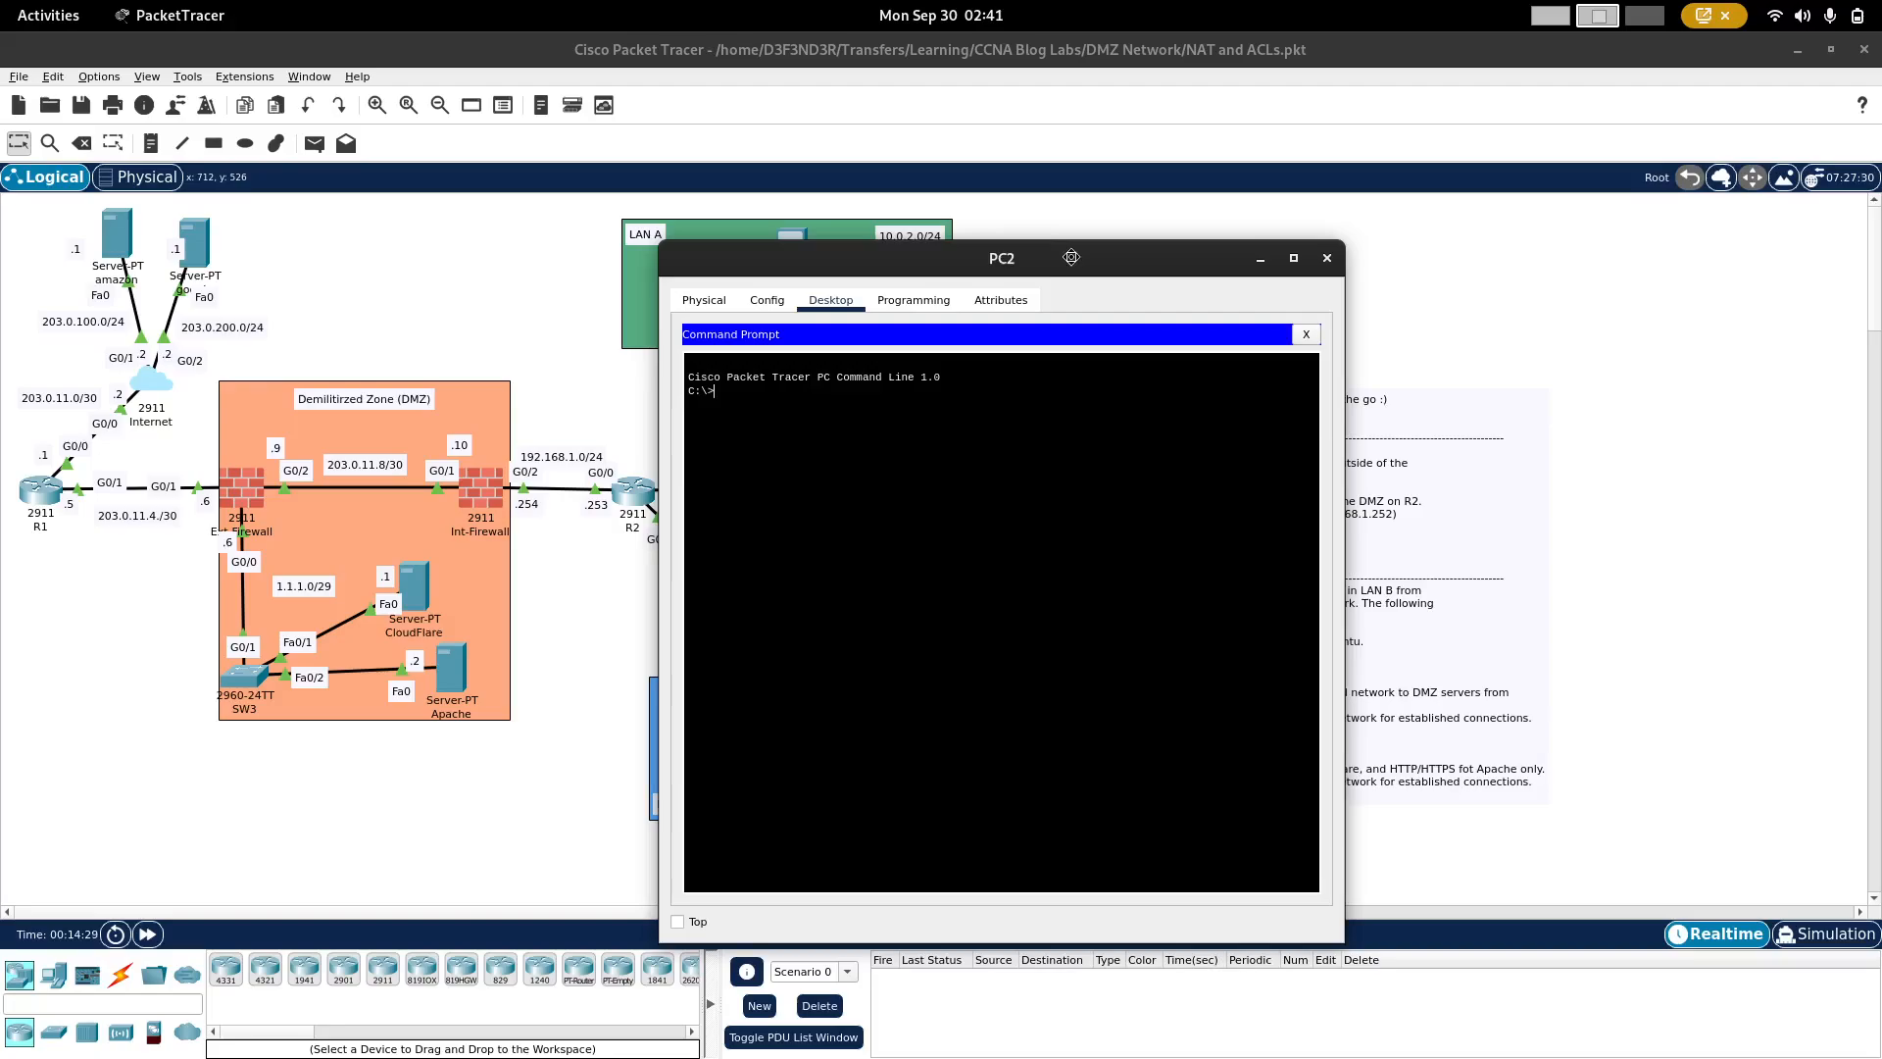
drag(1070, 251, 1262, 244)
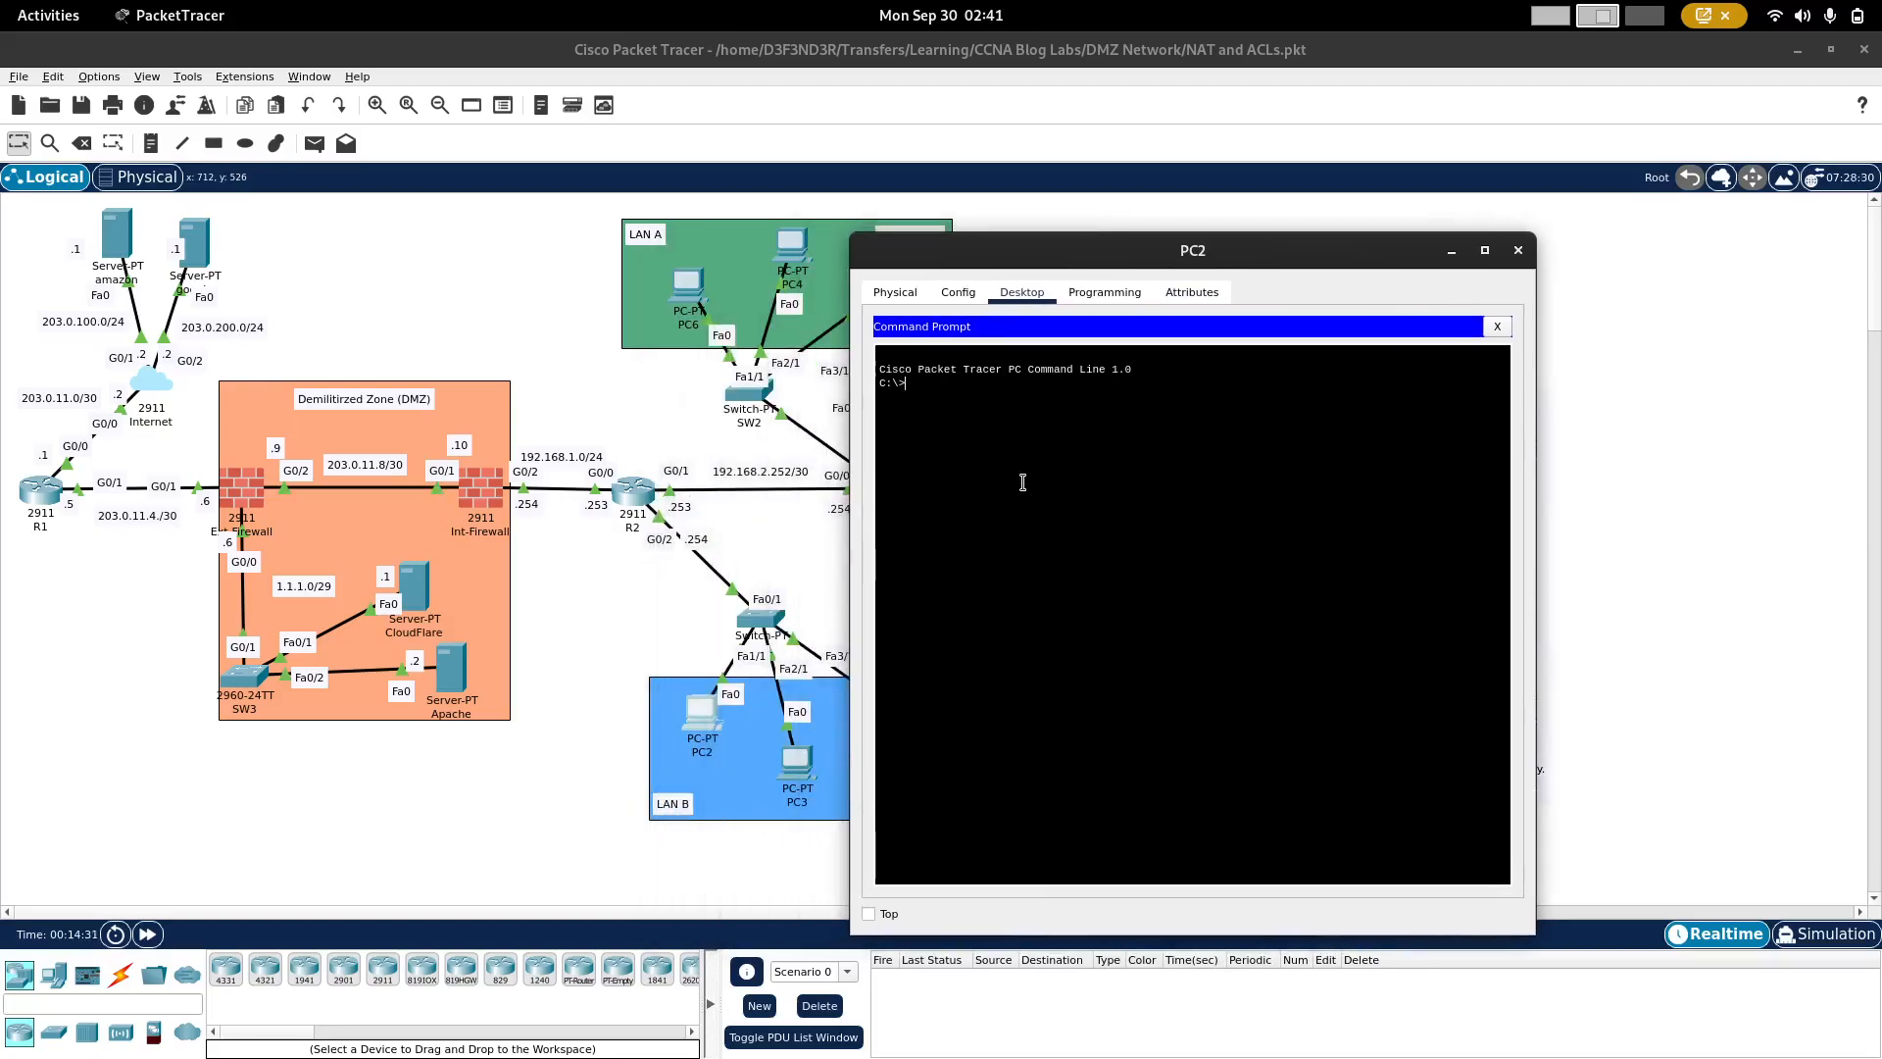
click(957, 293)
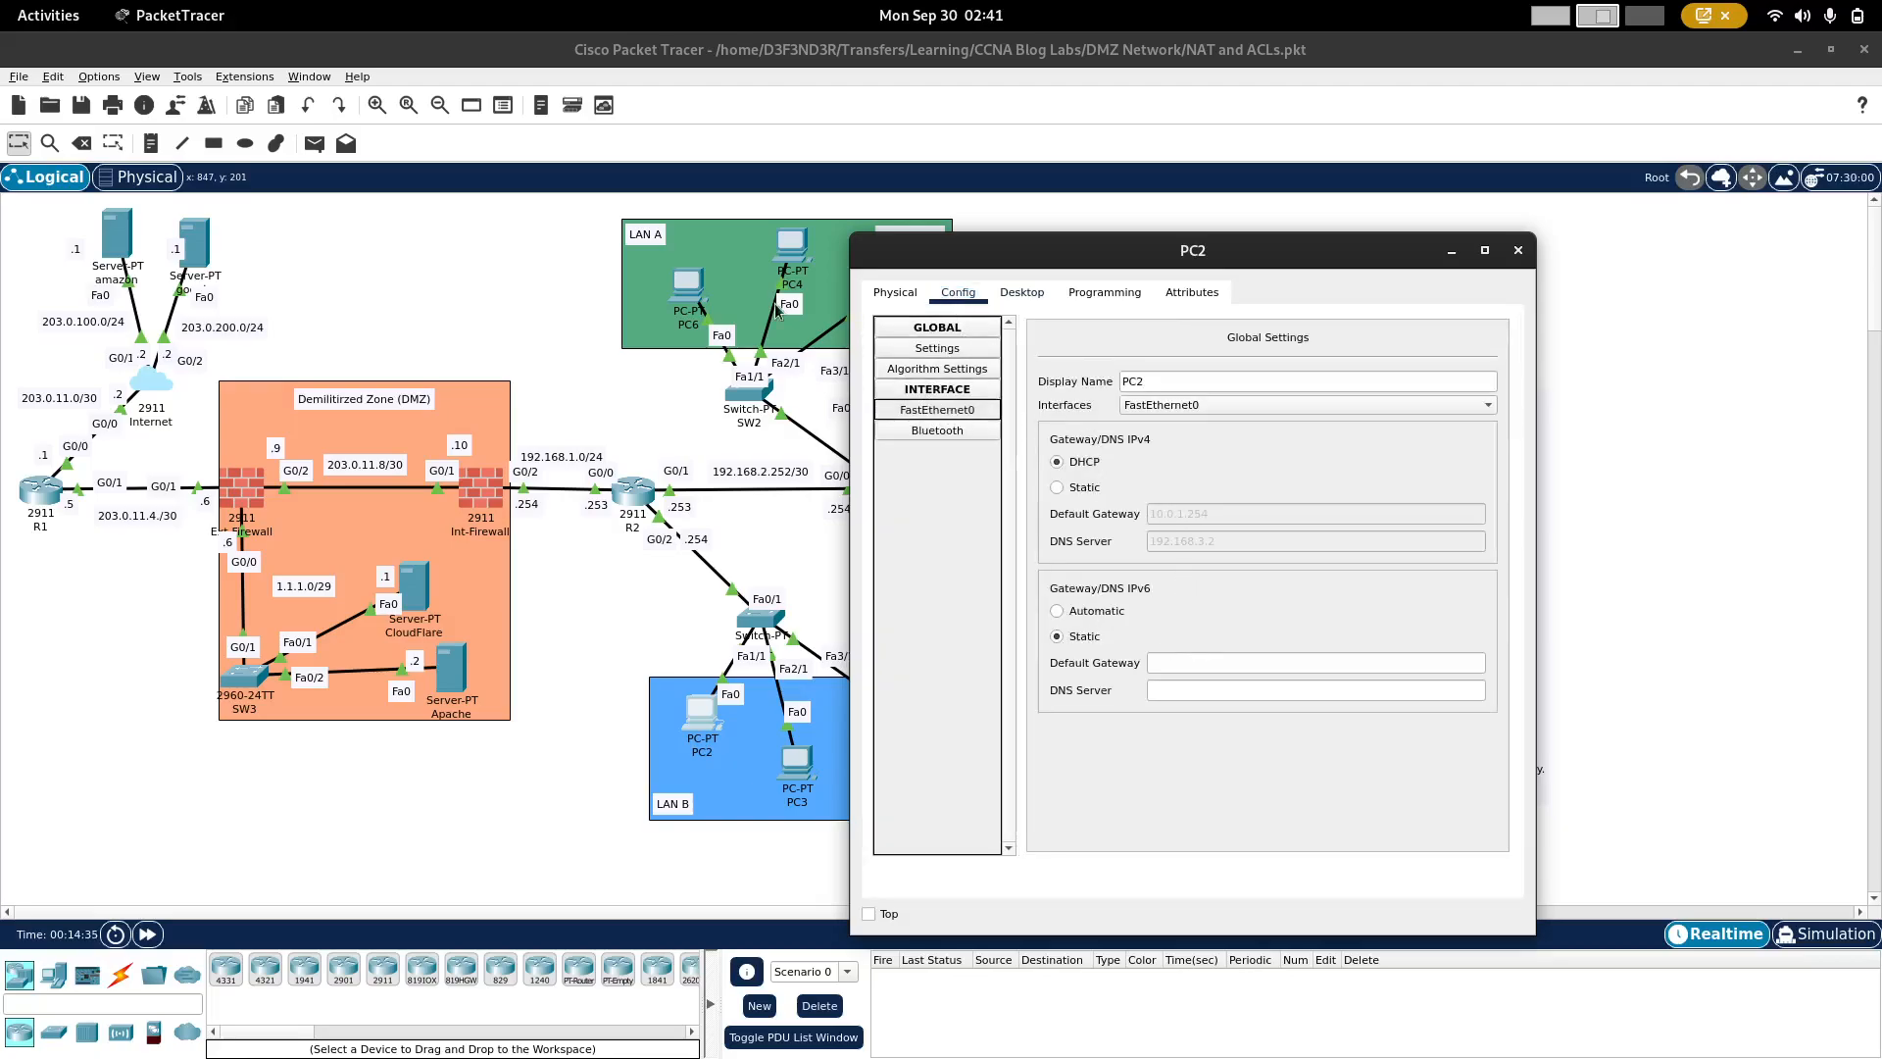
click(944, 410)
click(1022, 292)
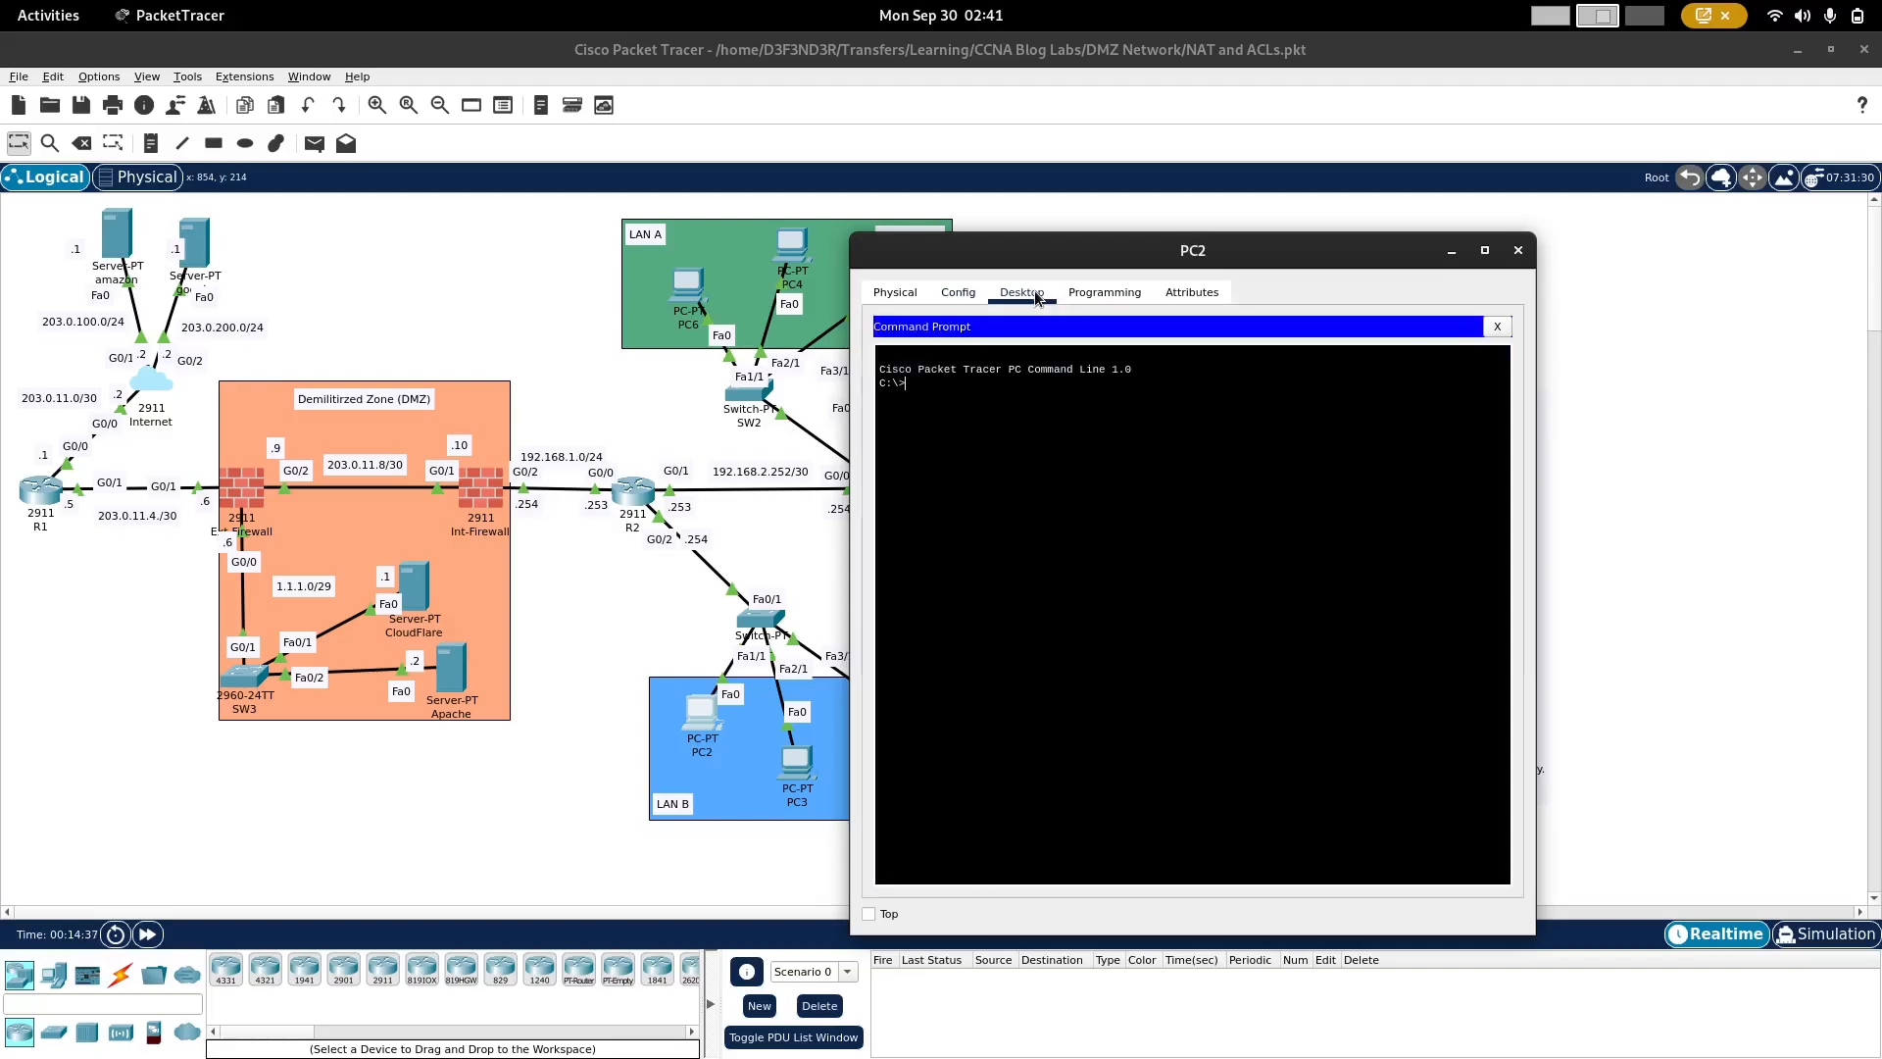
Step: Ping google.com twice from PC2's command prompt
text(ping google.com)
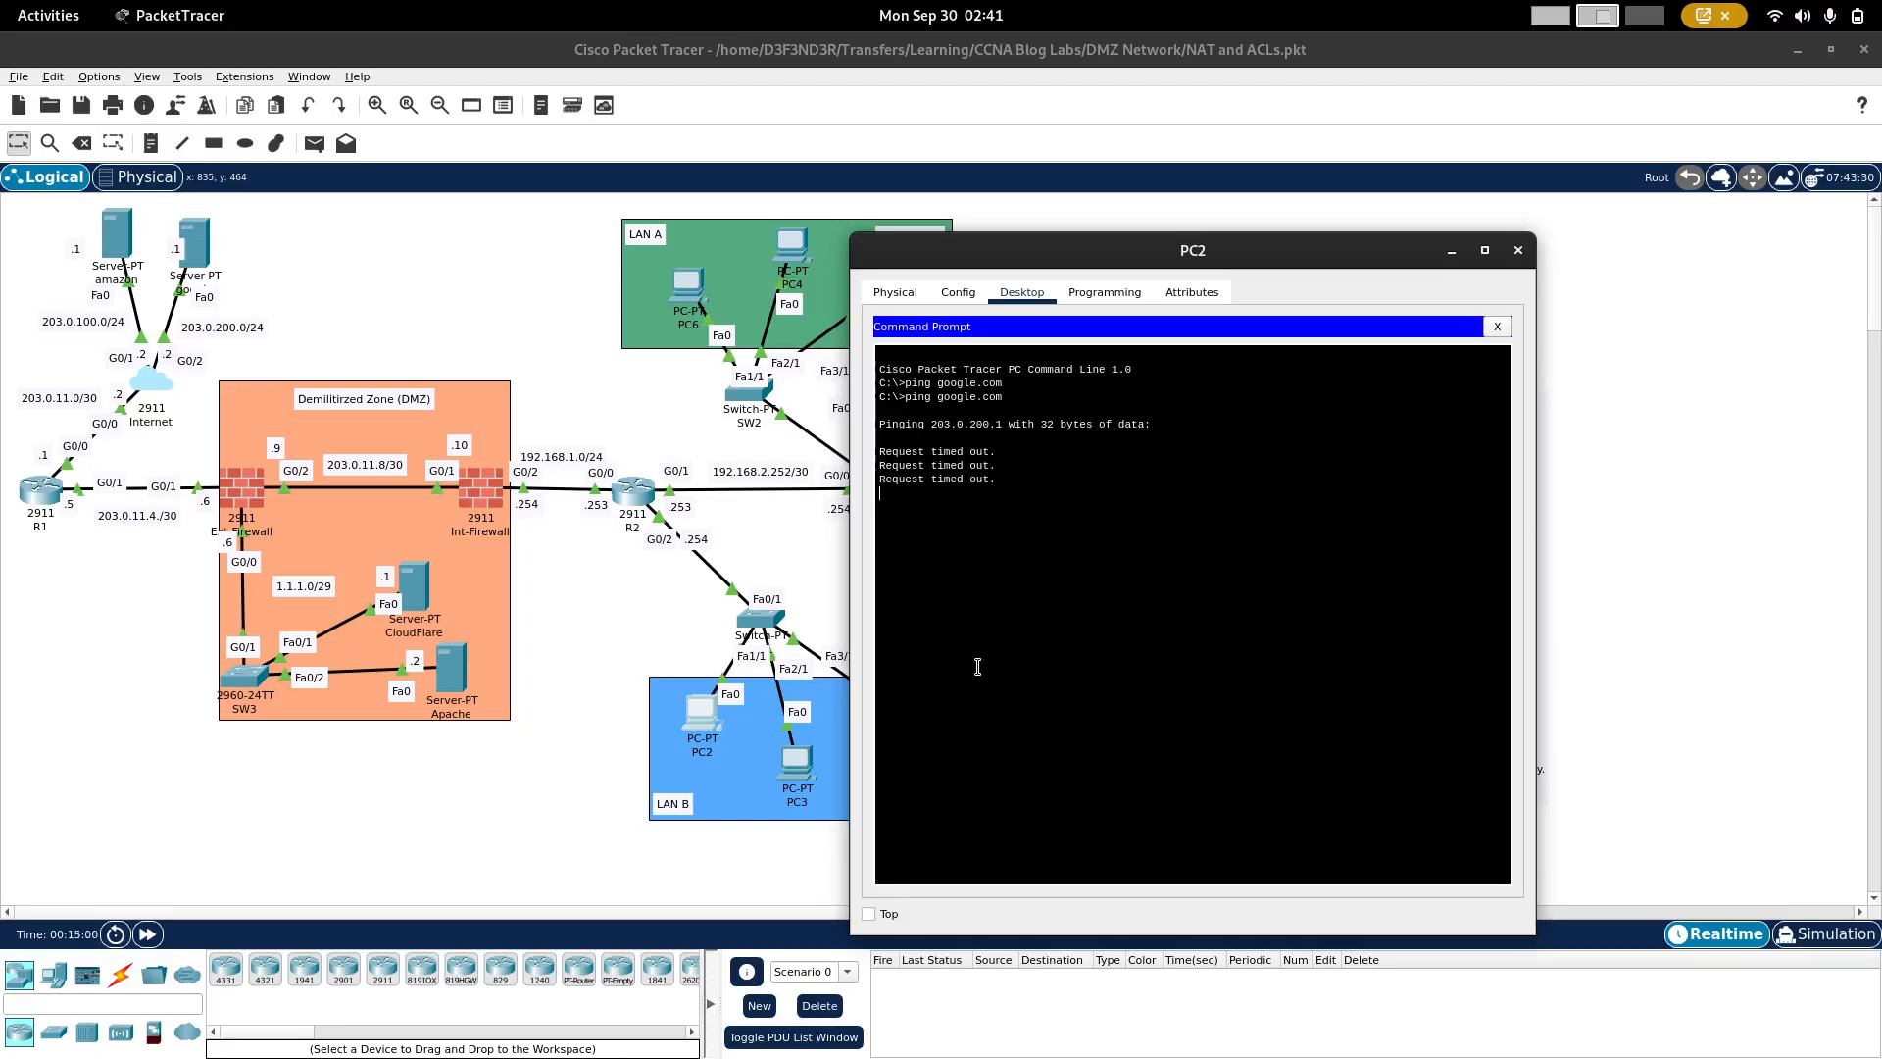
key(Up)
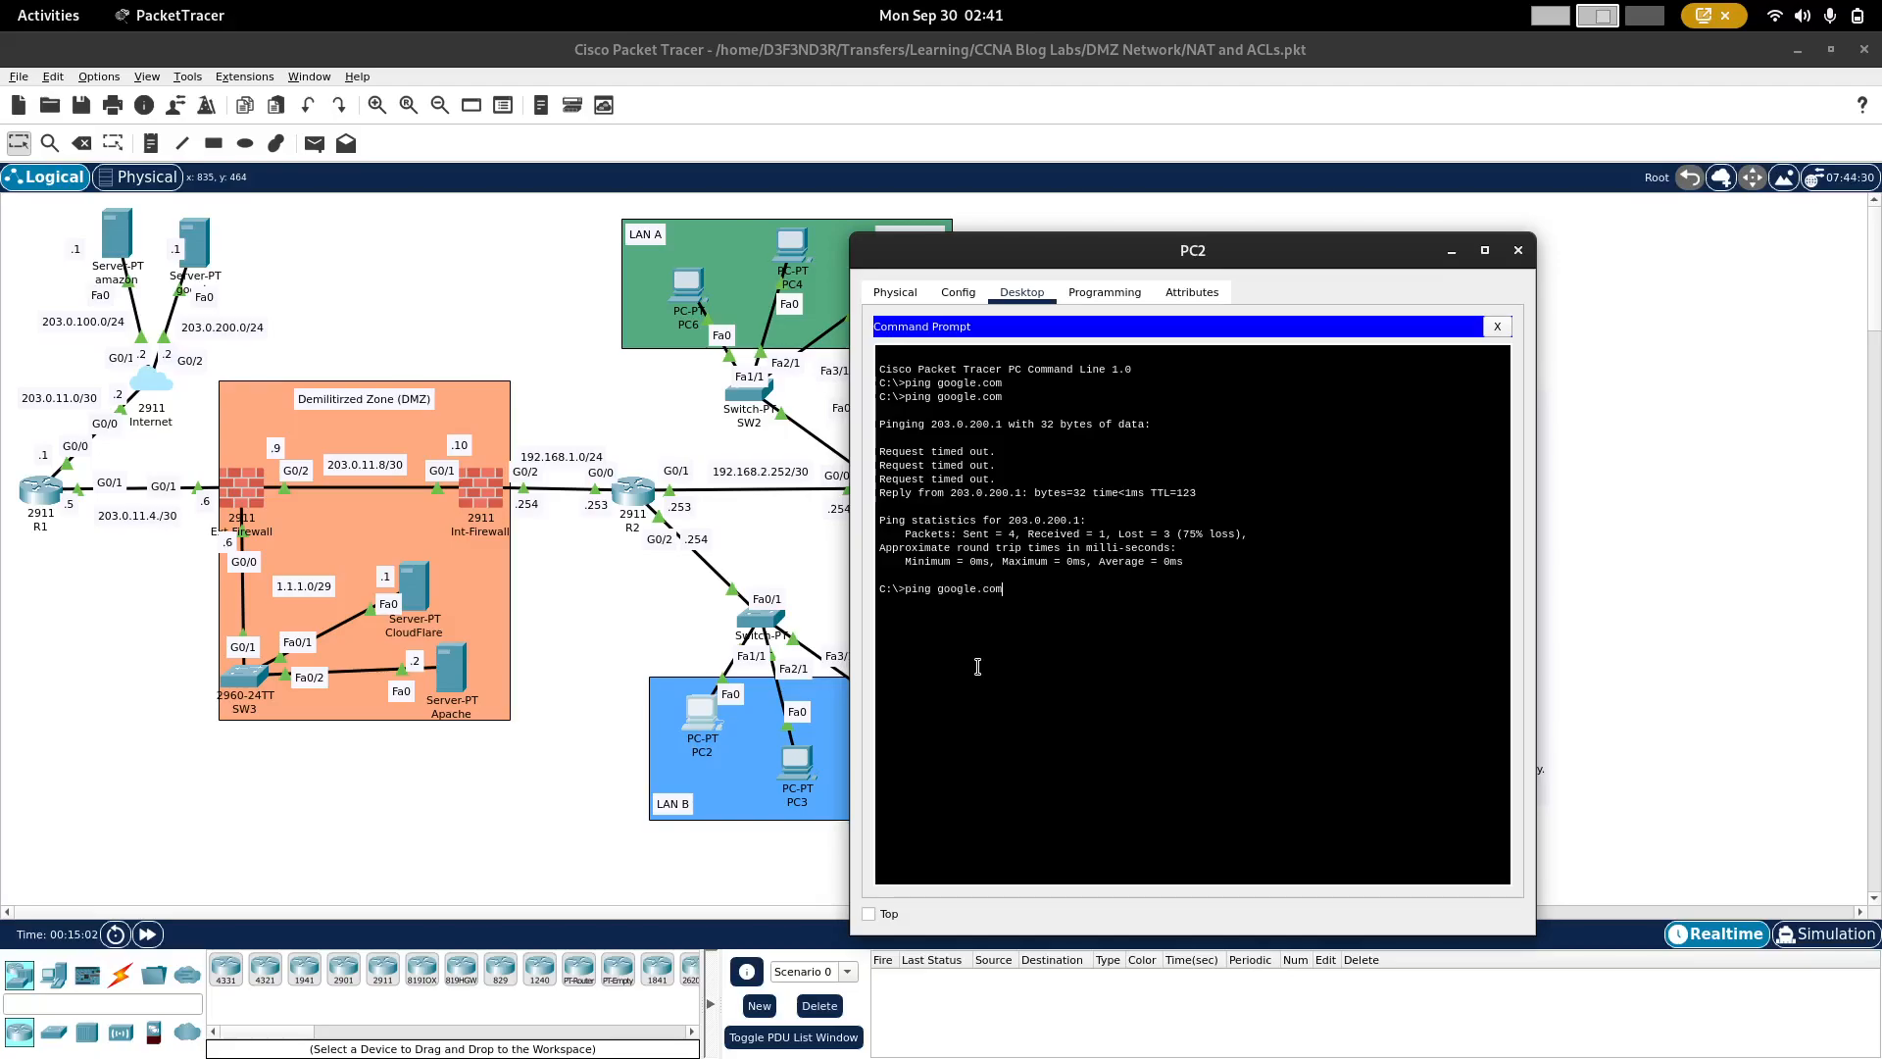
key(Return)
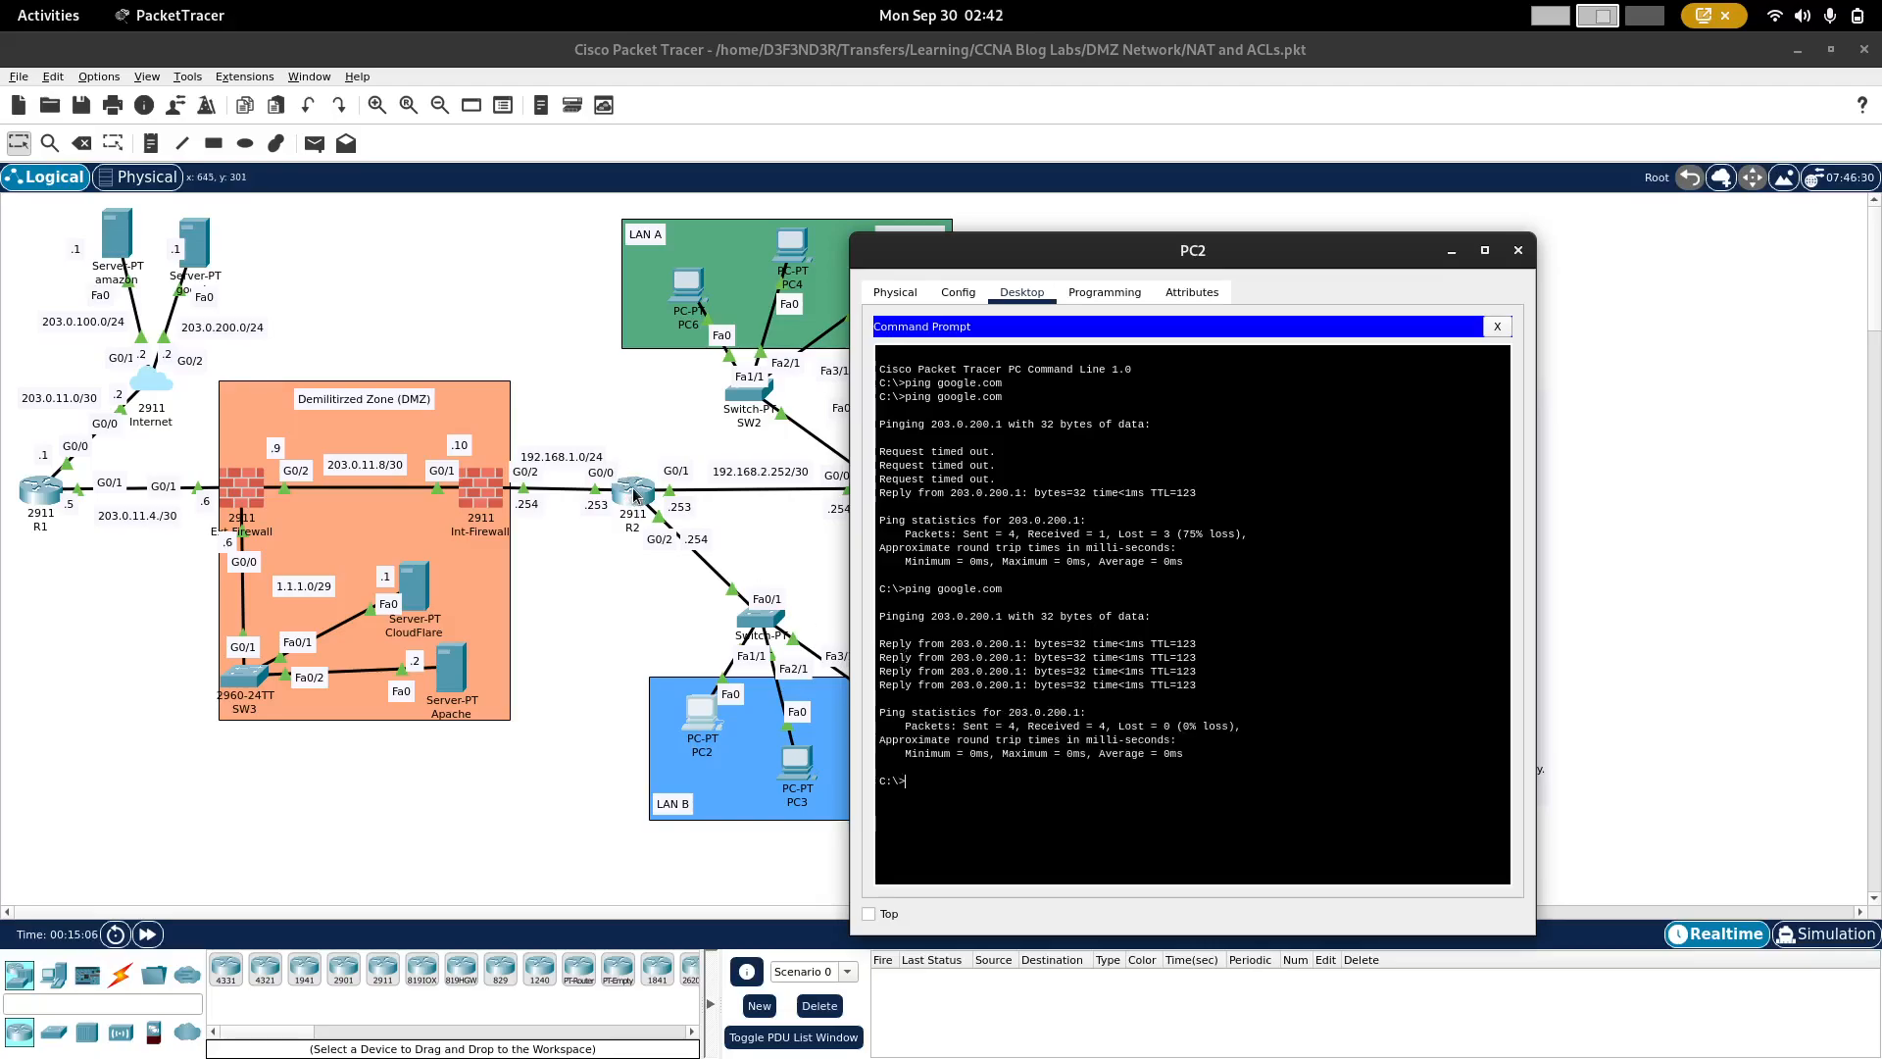
Step: Display R2's NAT translation table again to check for entries from PC2's ping
click(633, 493)
key(Up)
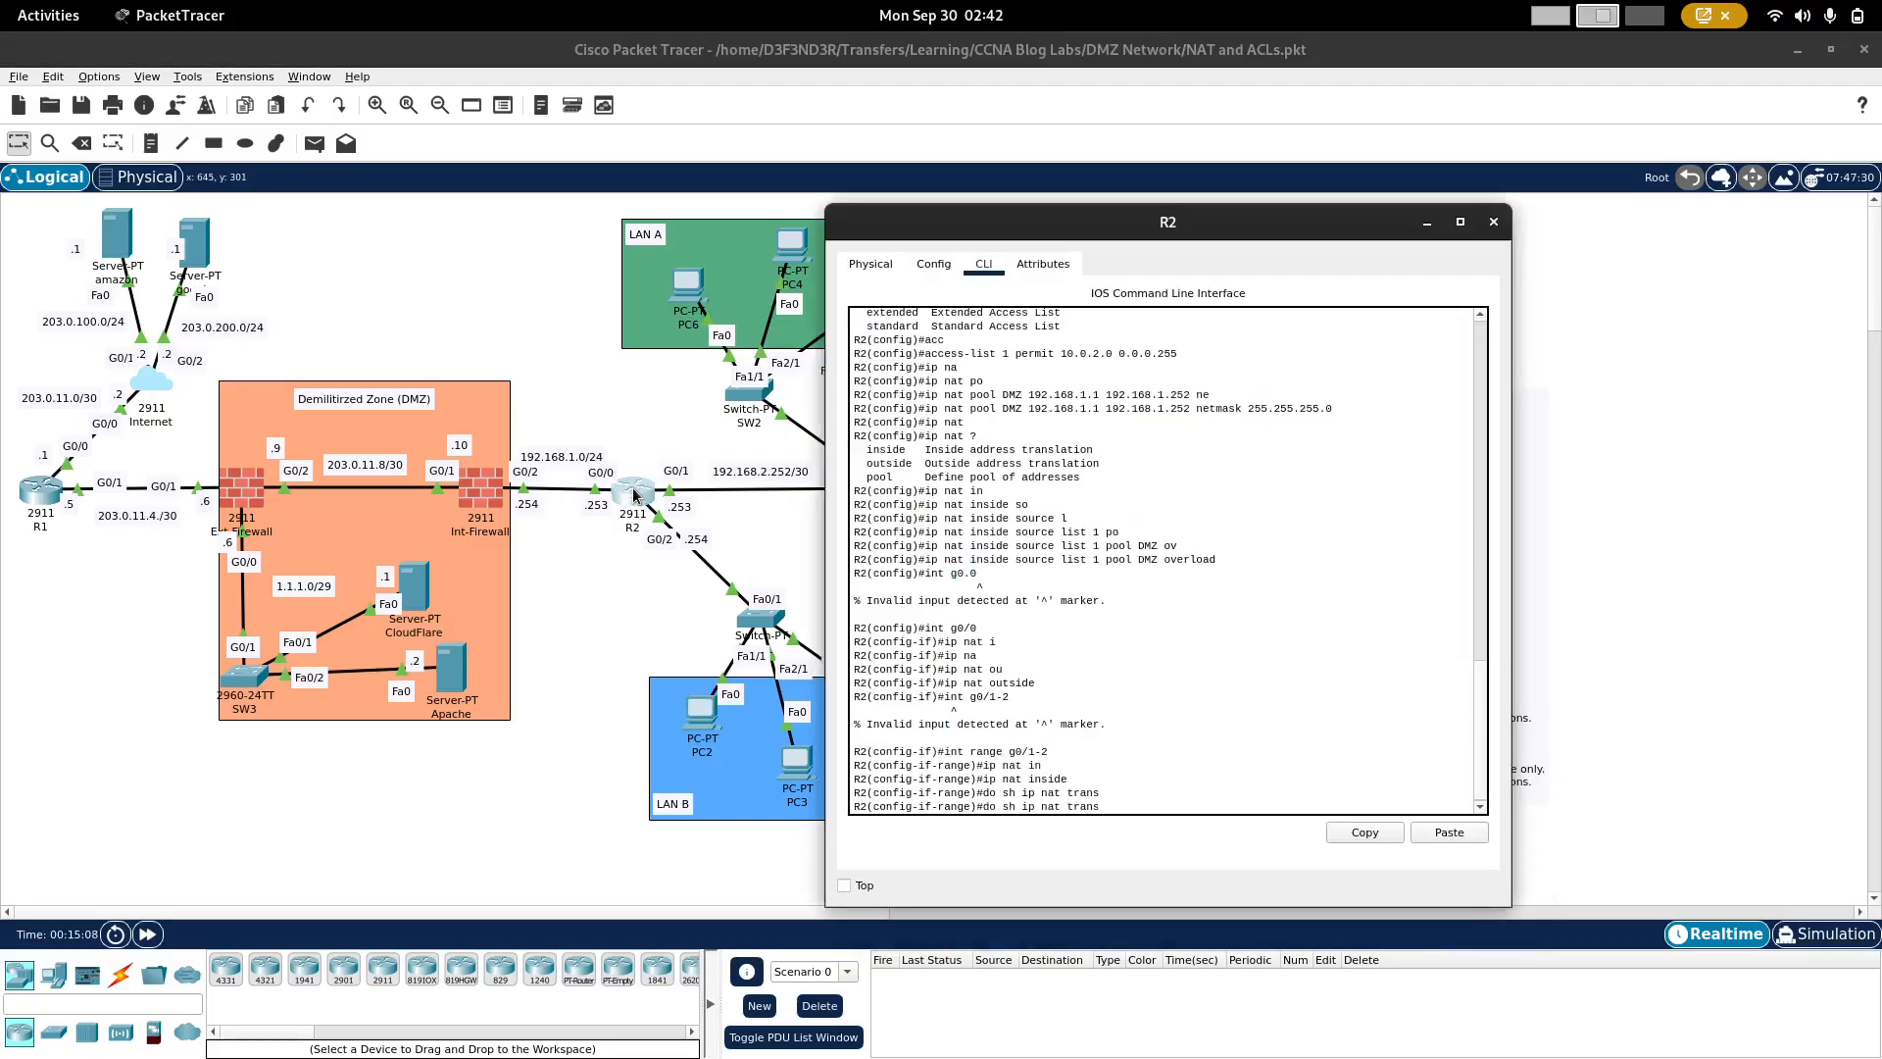
key(Return)
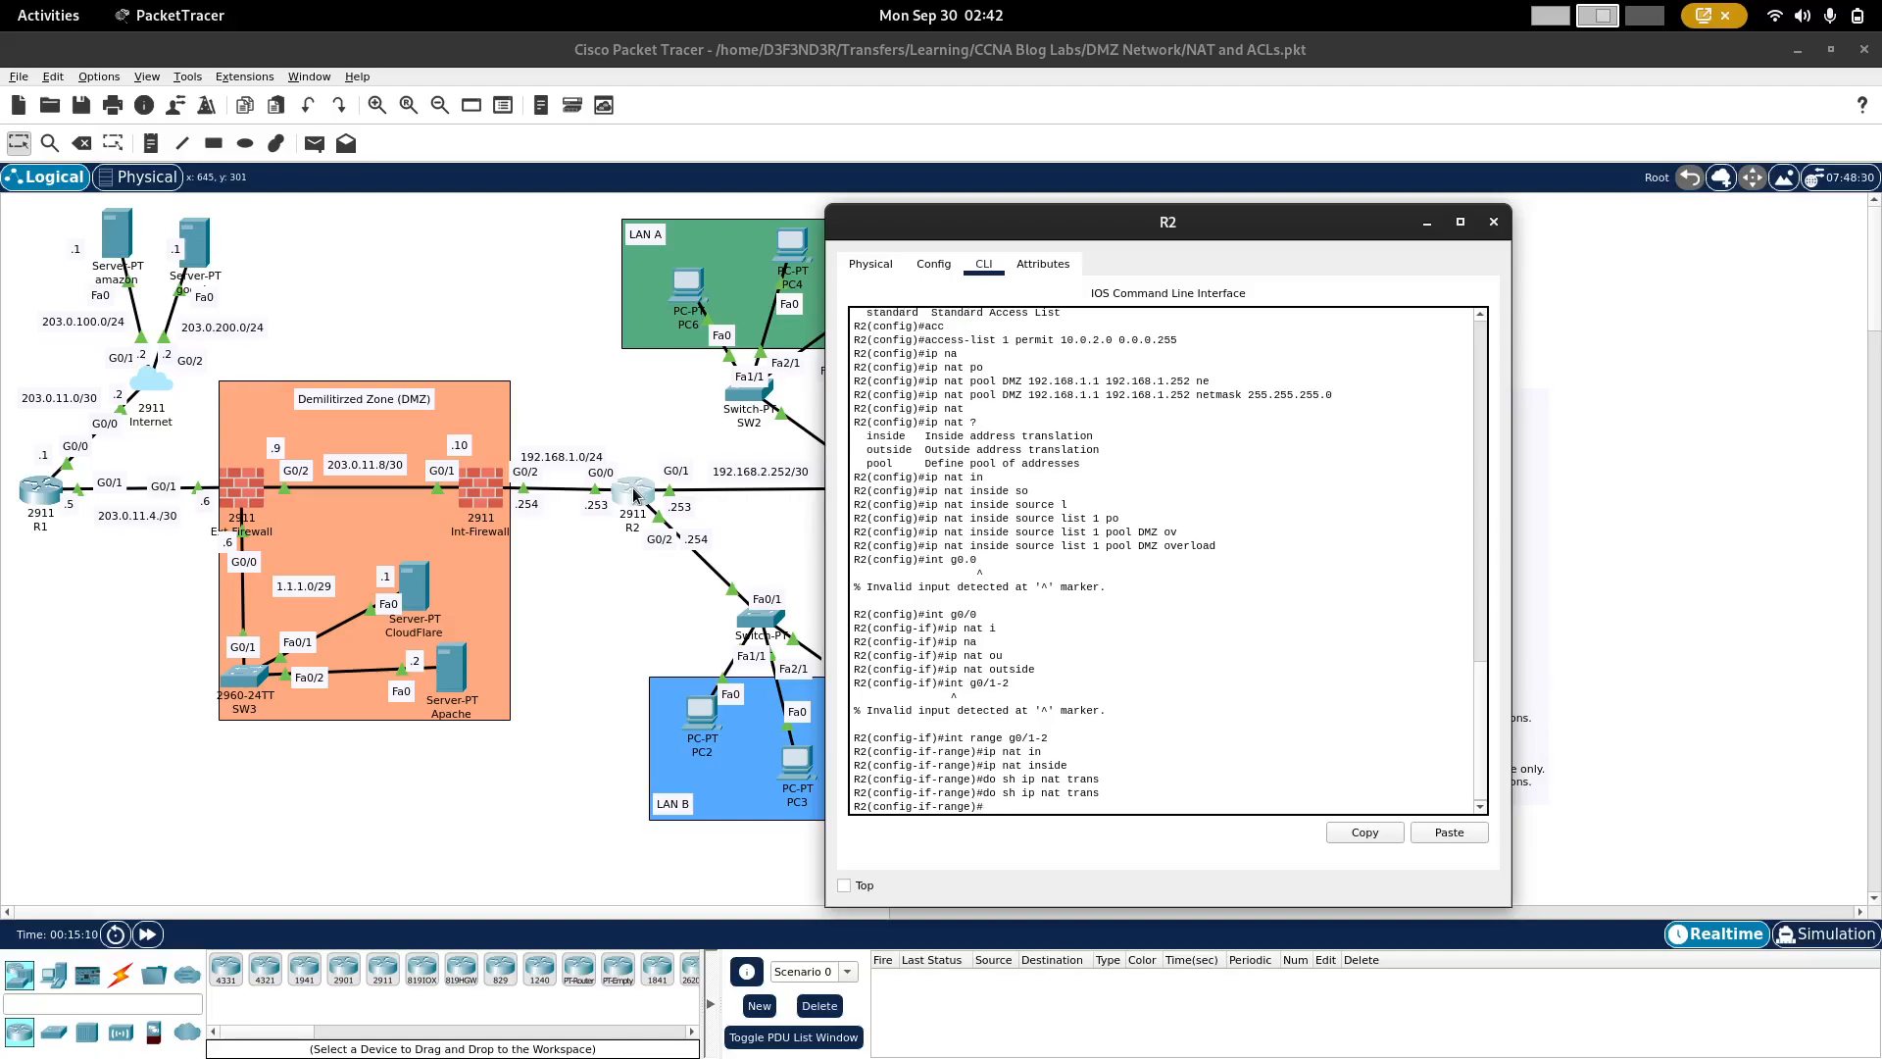
click(590, 408)
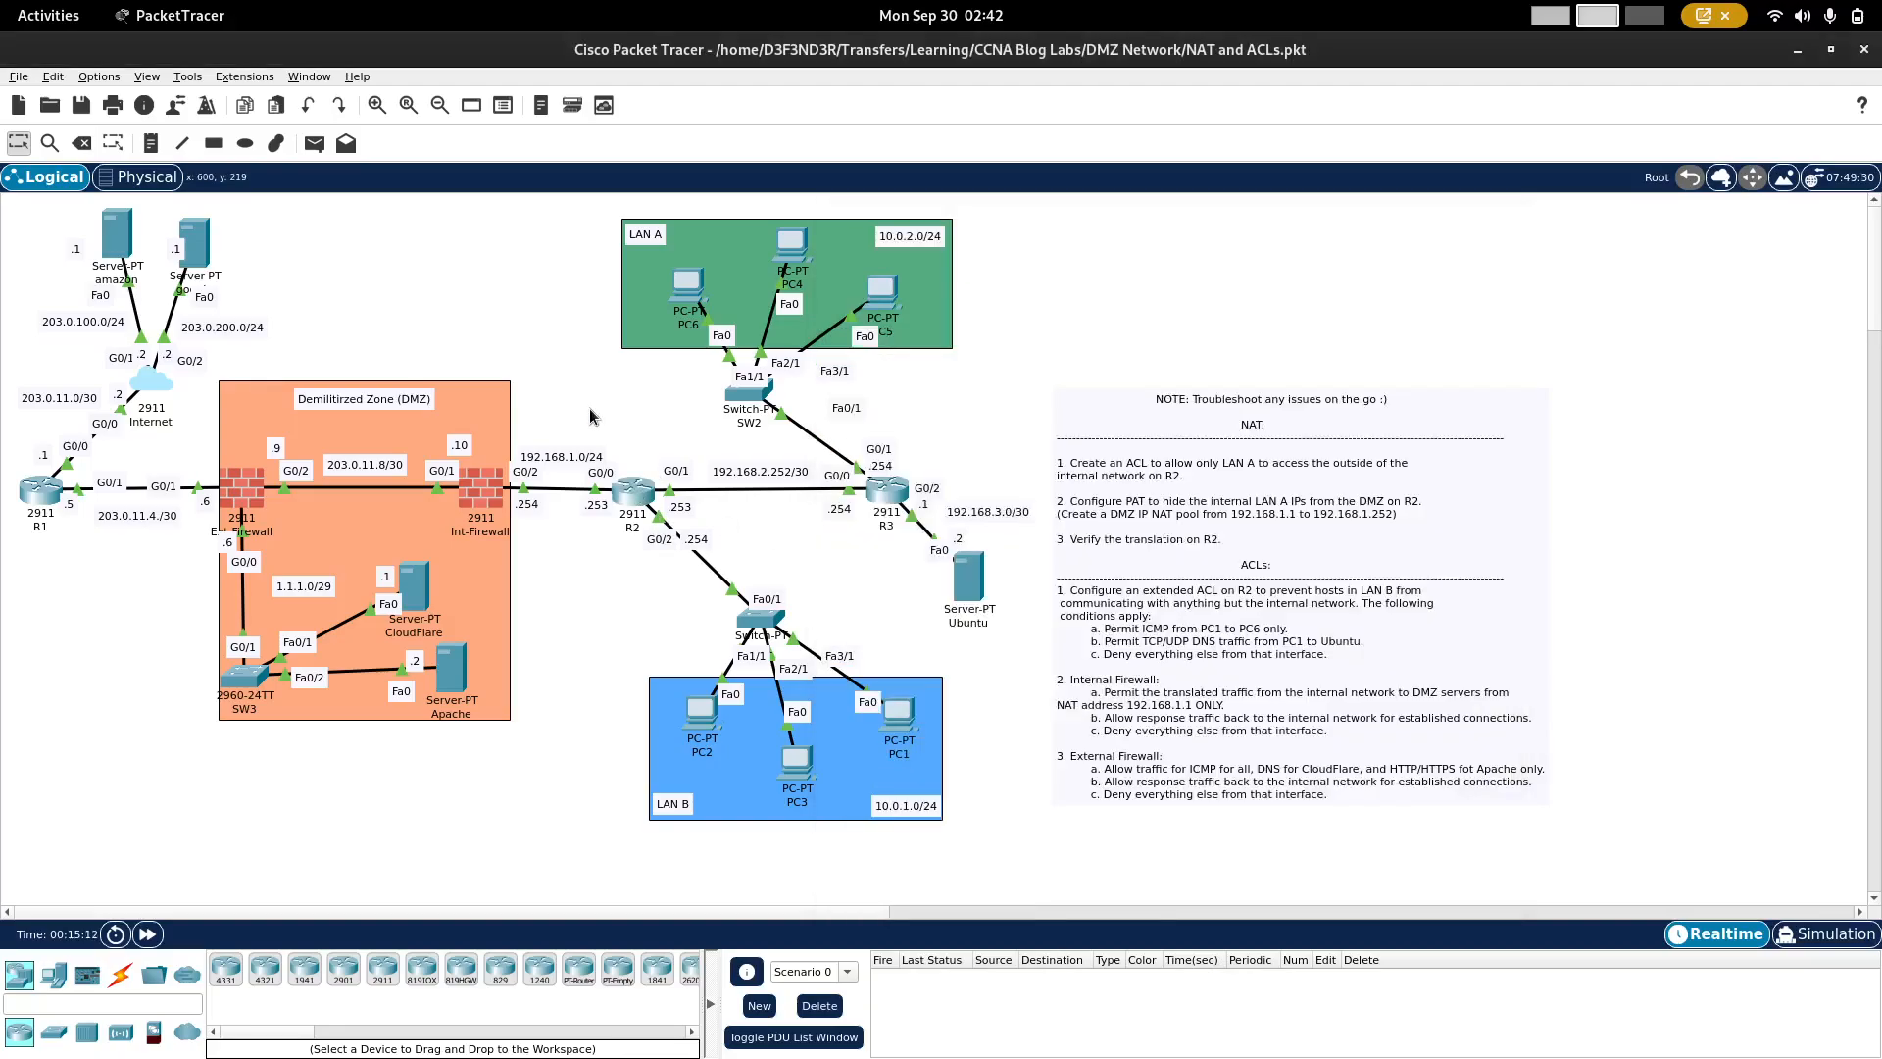
Step: Ping google.com from PC6's command prompt, interrupt the first attempt and run the ping again
click(688, 287)
click(832, 299)
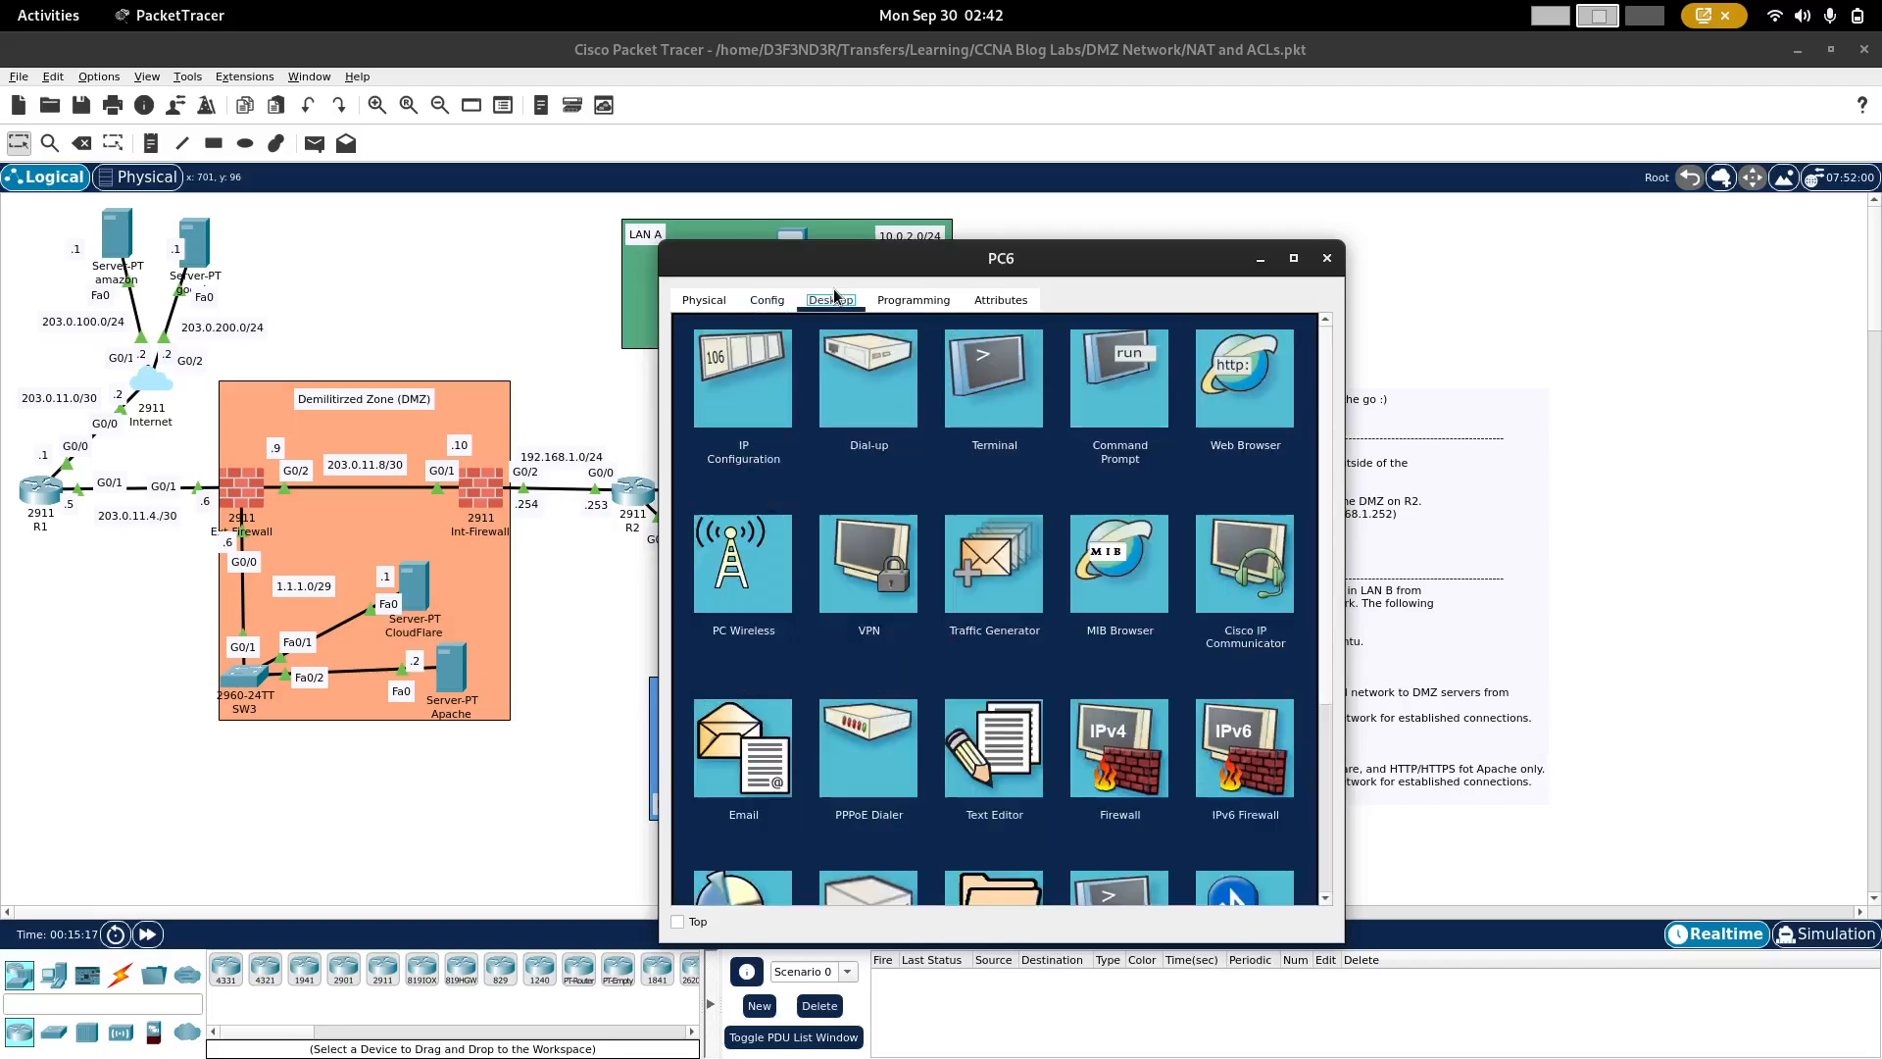
click(1118, 371)
text(pin)
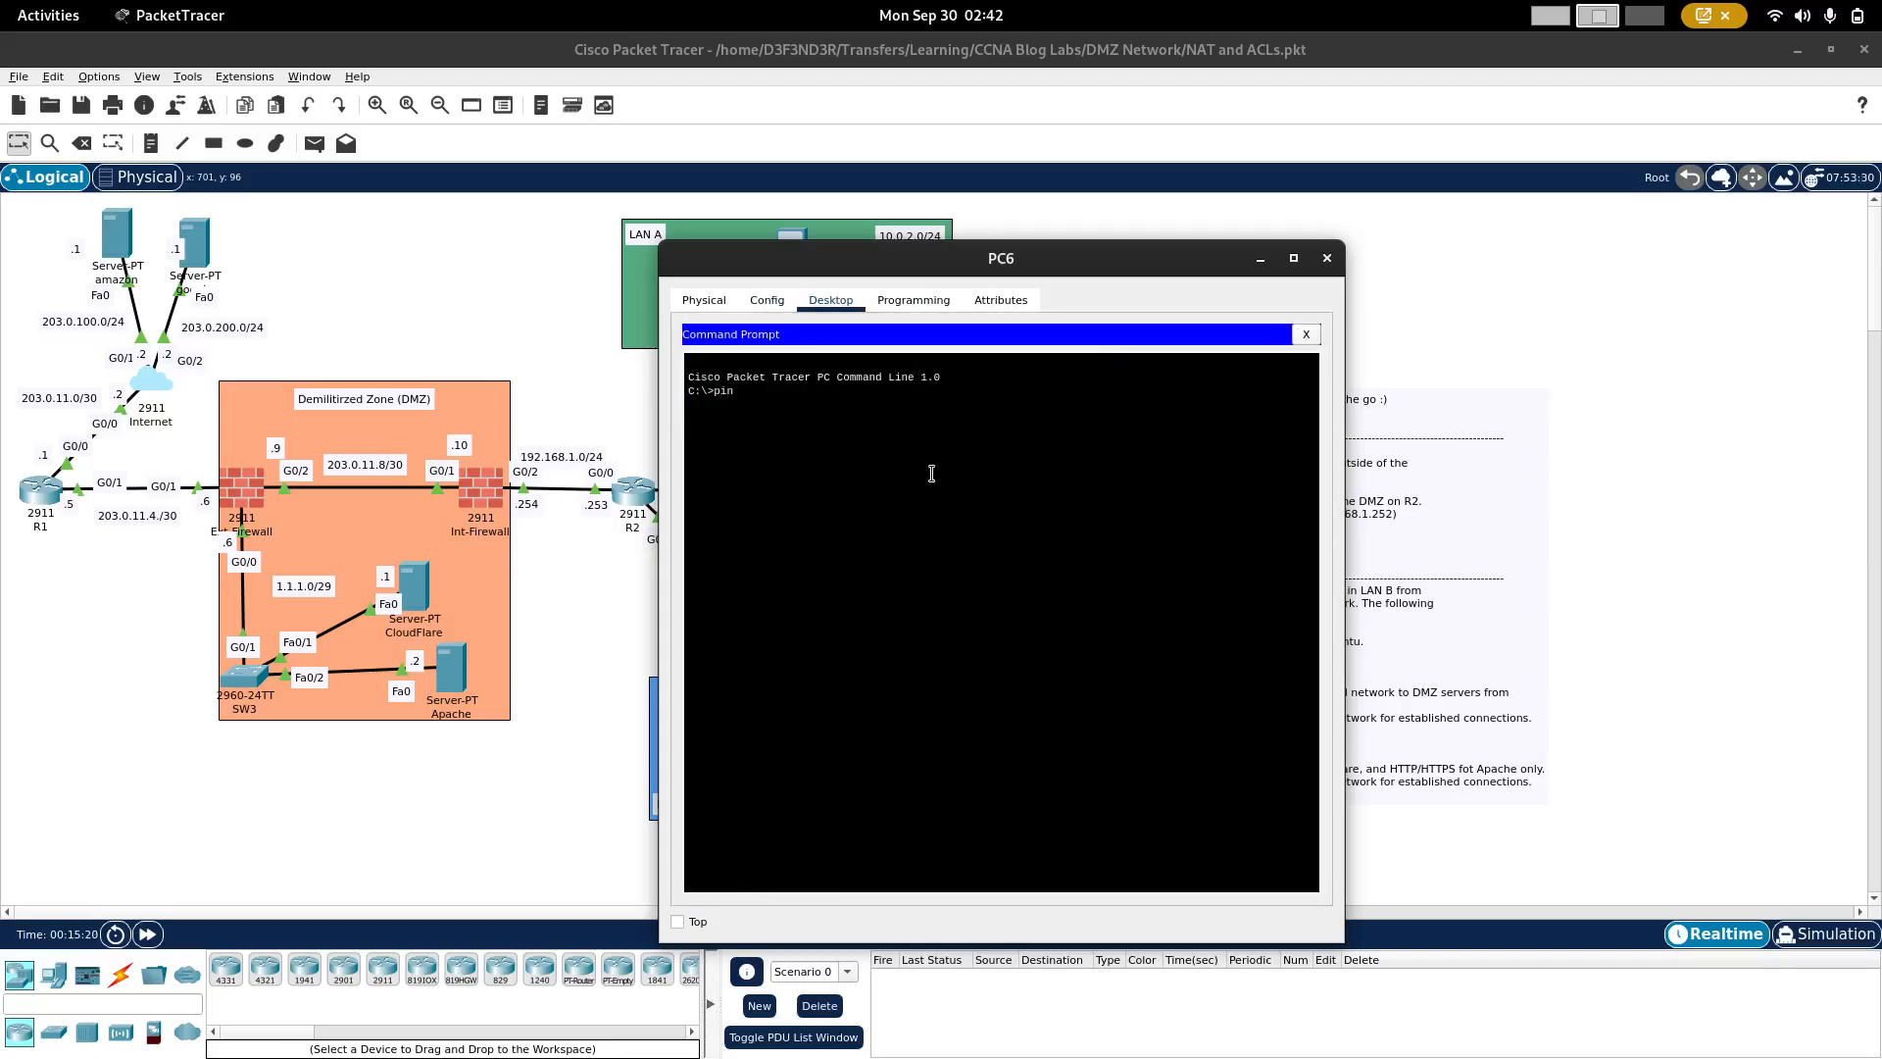
text(g google.com)
key(Return)
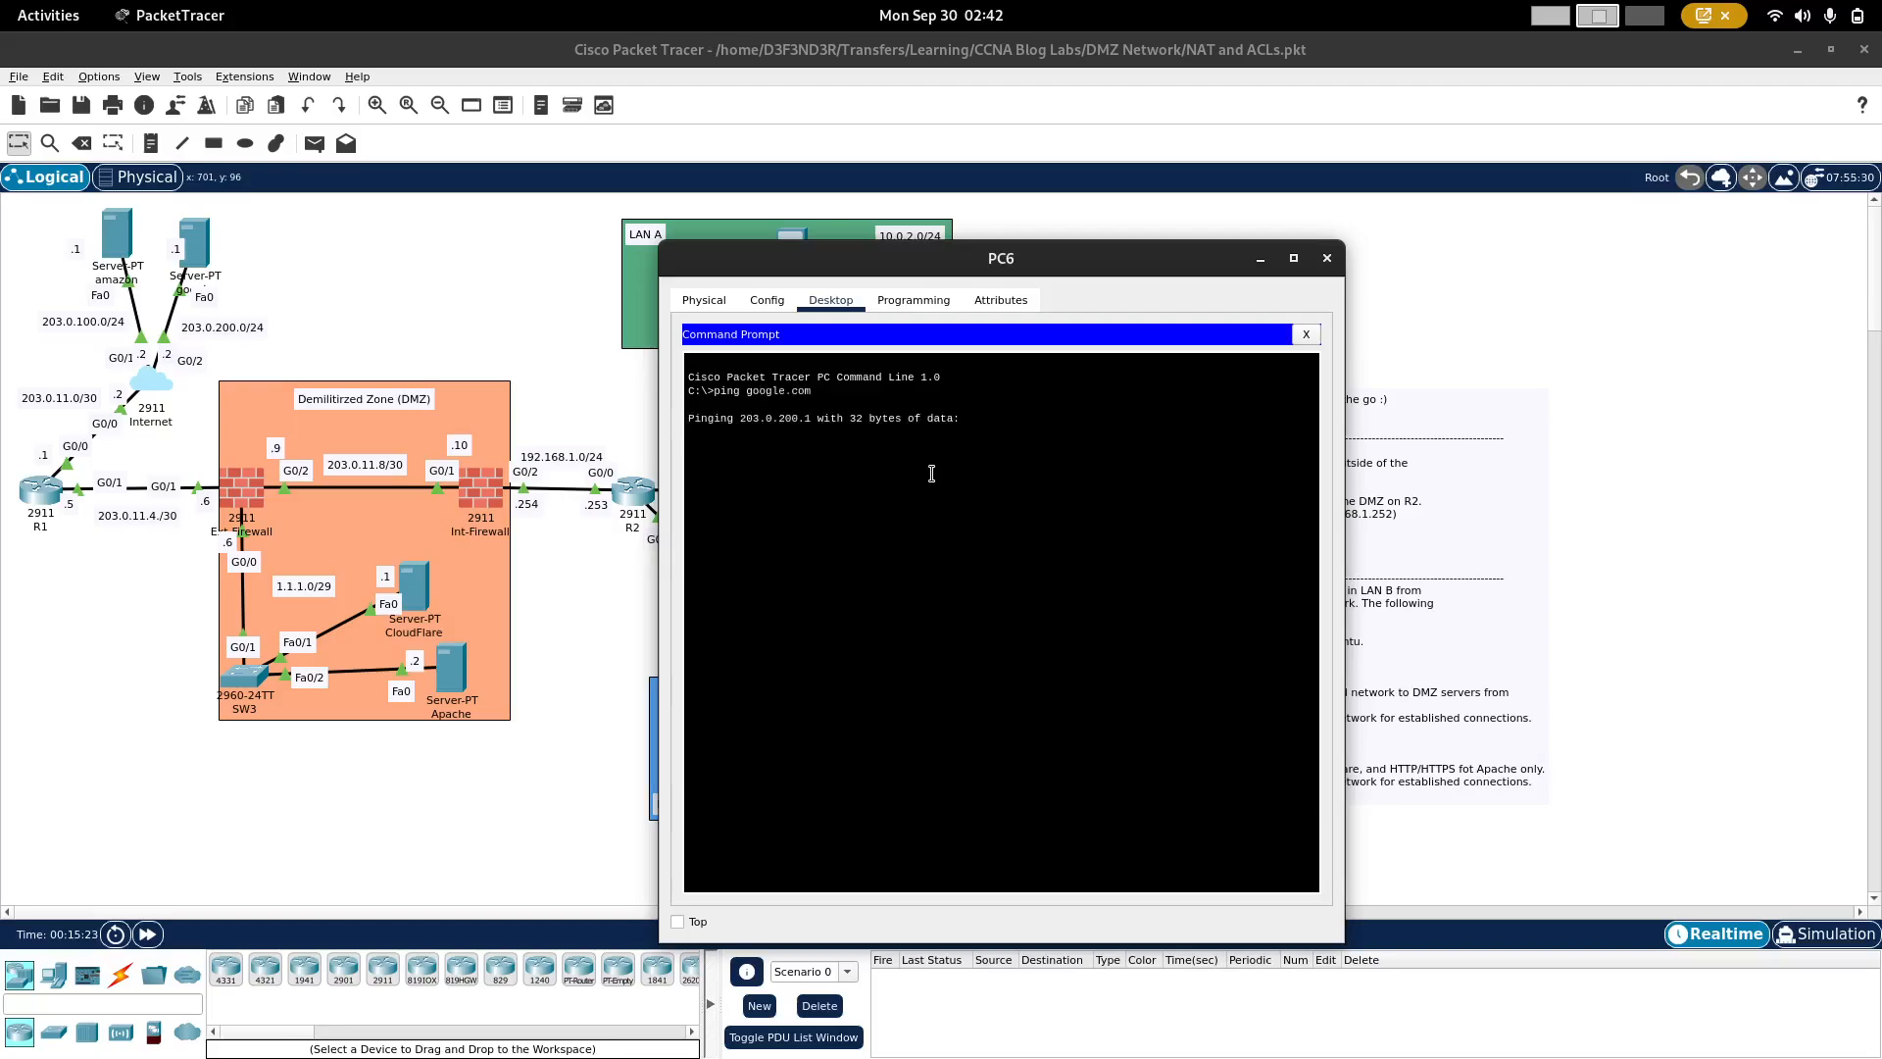
key(ctrl+c)
key(Up)
key(Return)
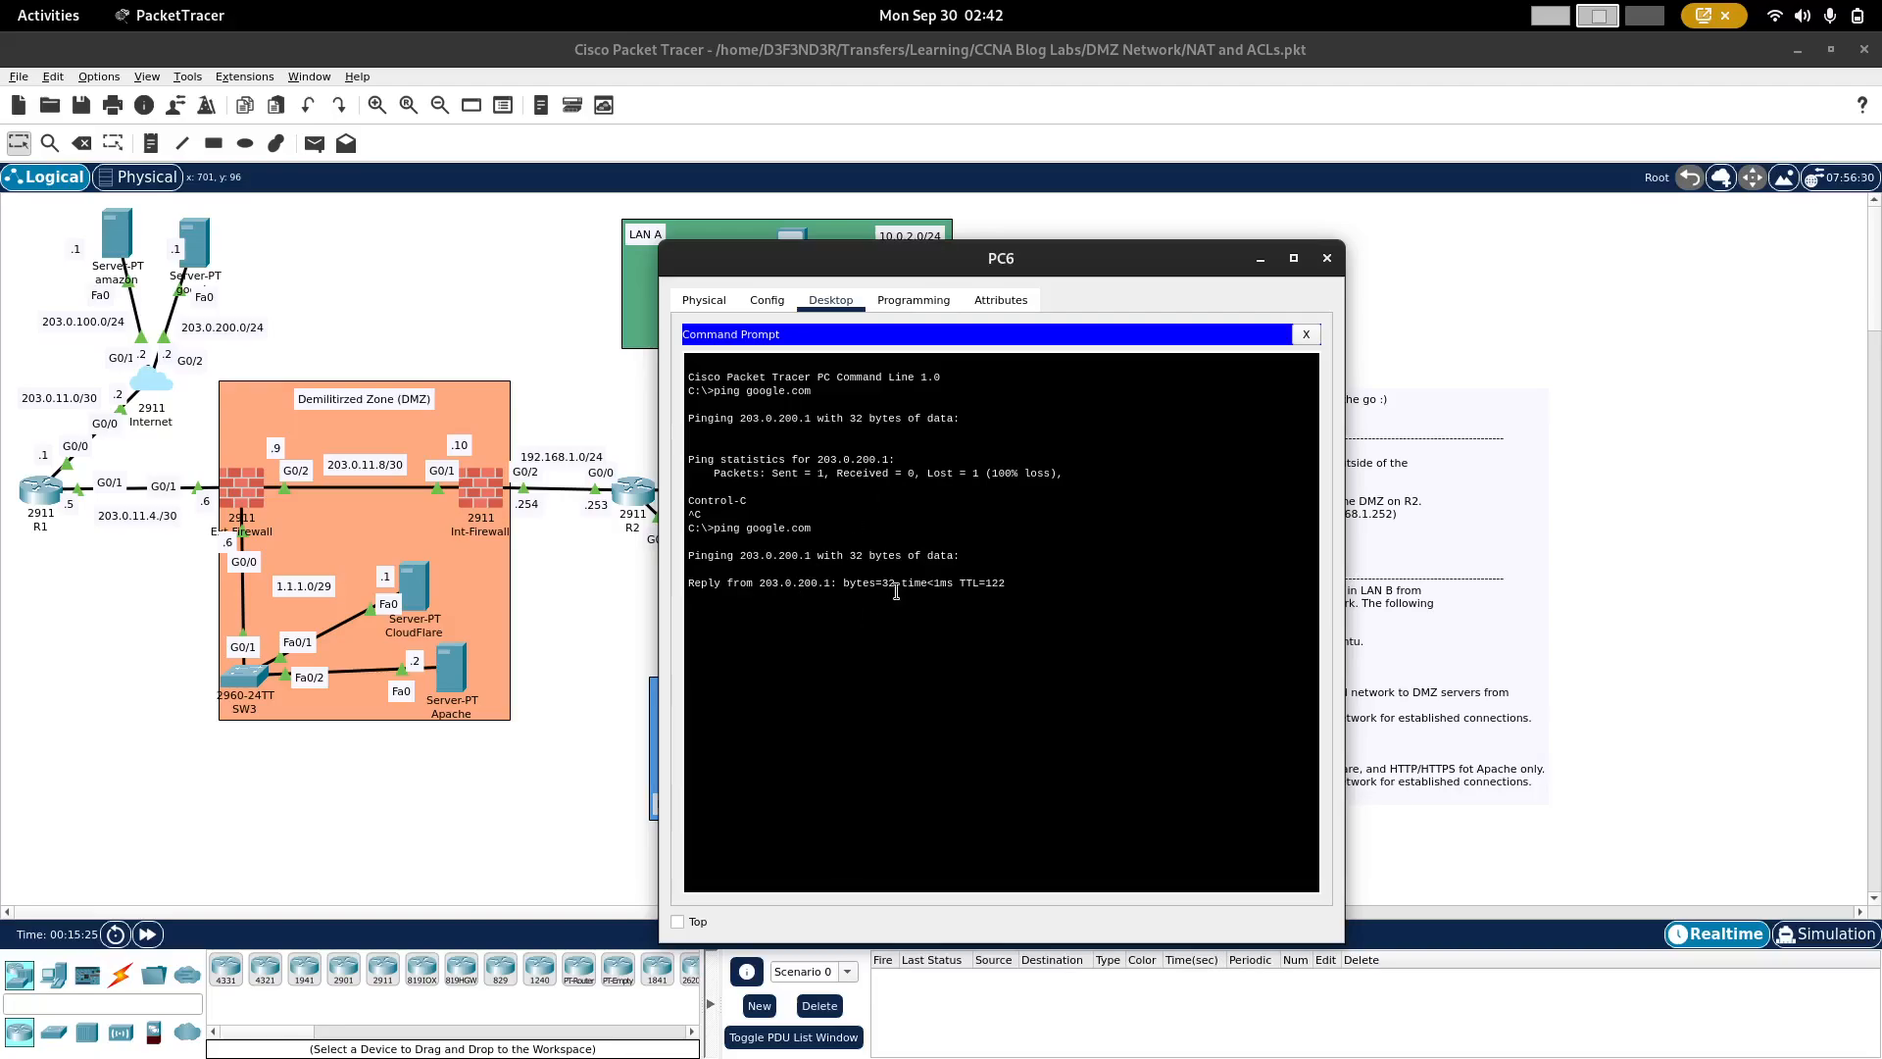
Step: Display R2's NAT translation table to check the translations for PC6's ping
click(602, 550)
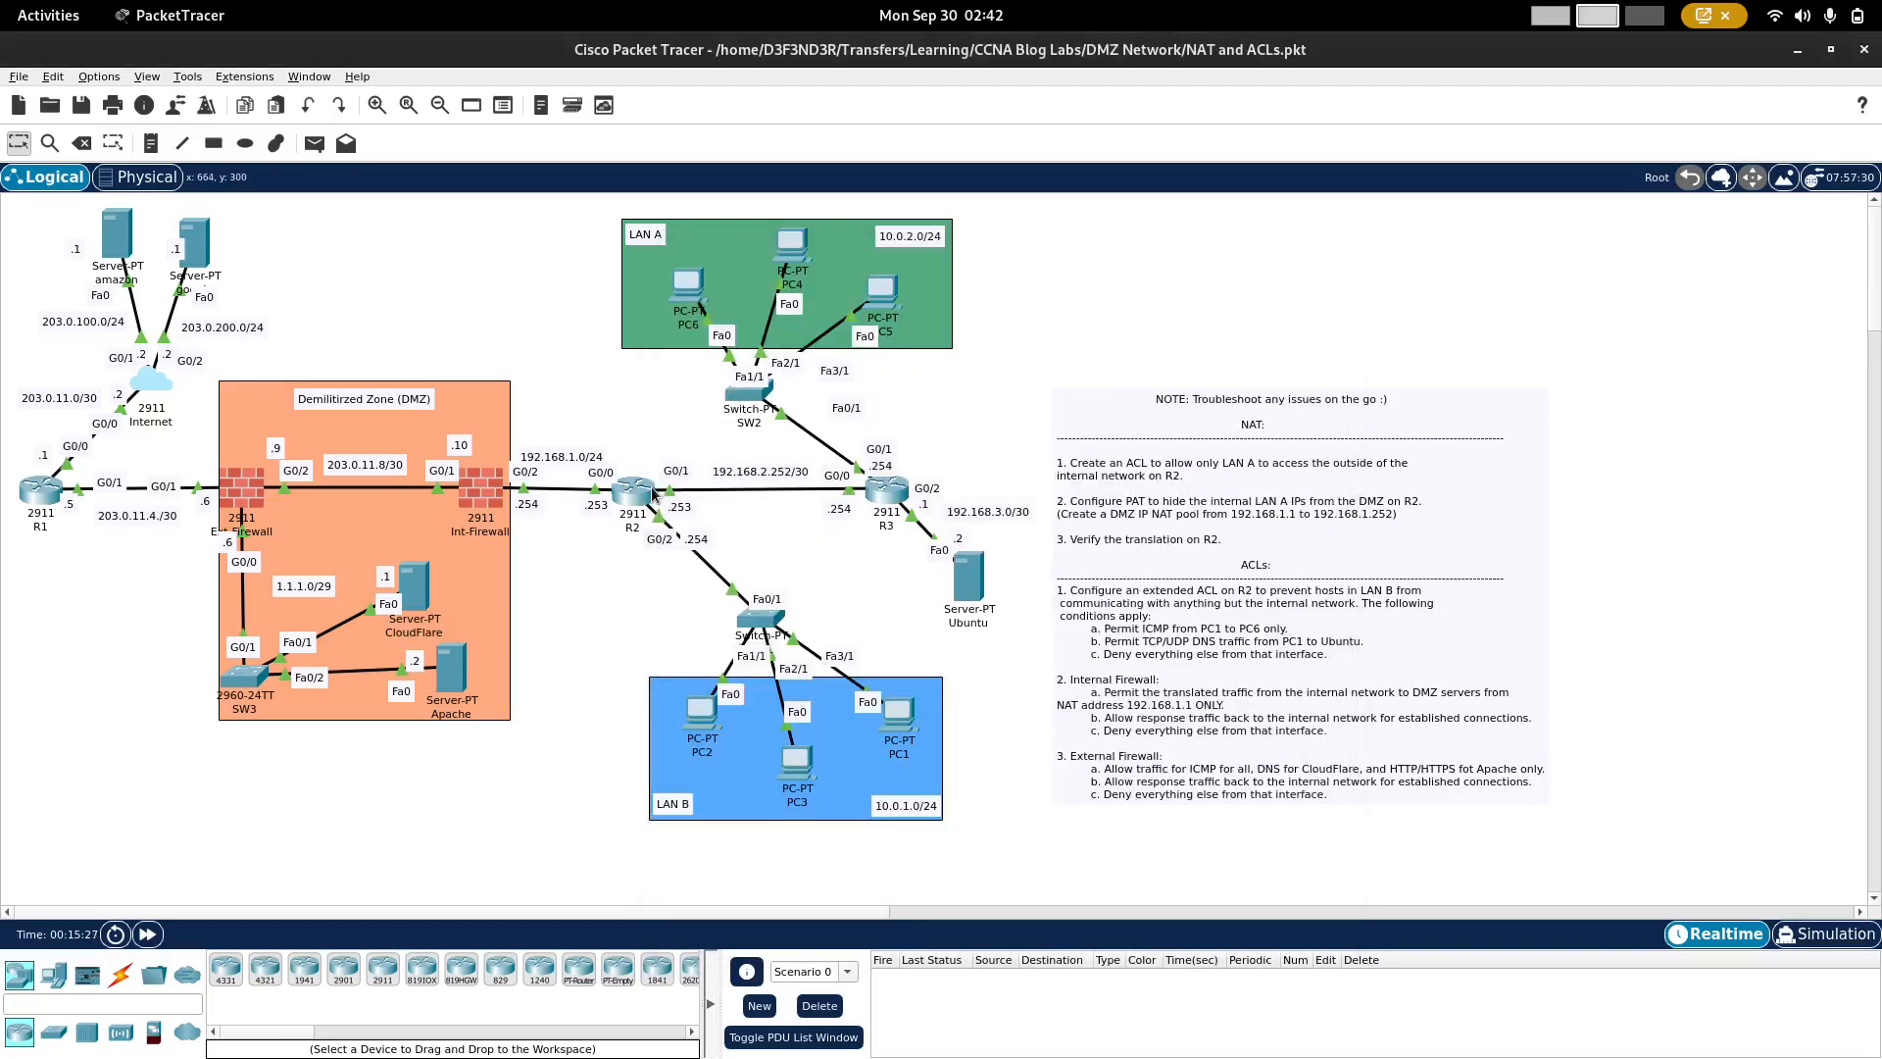
click(637, 495)
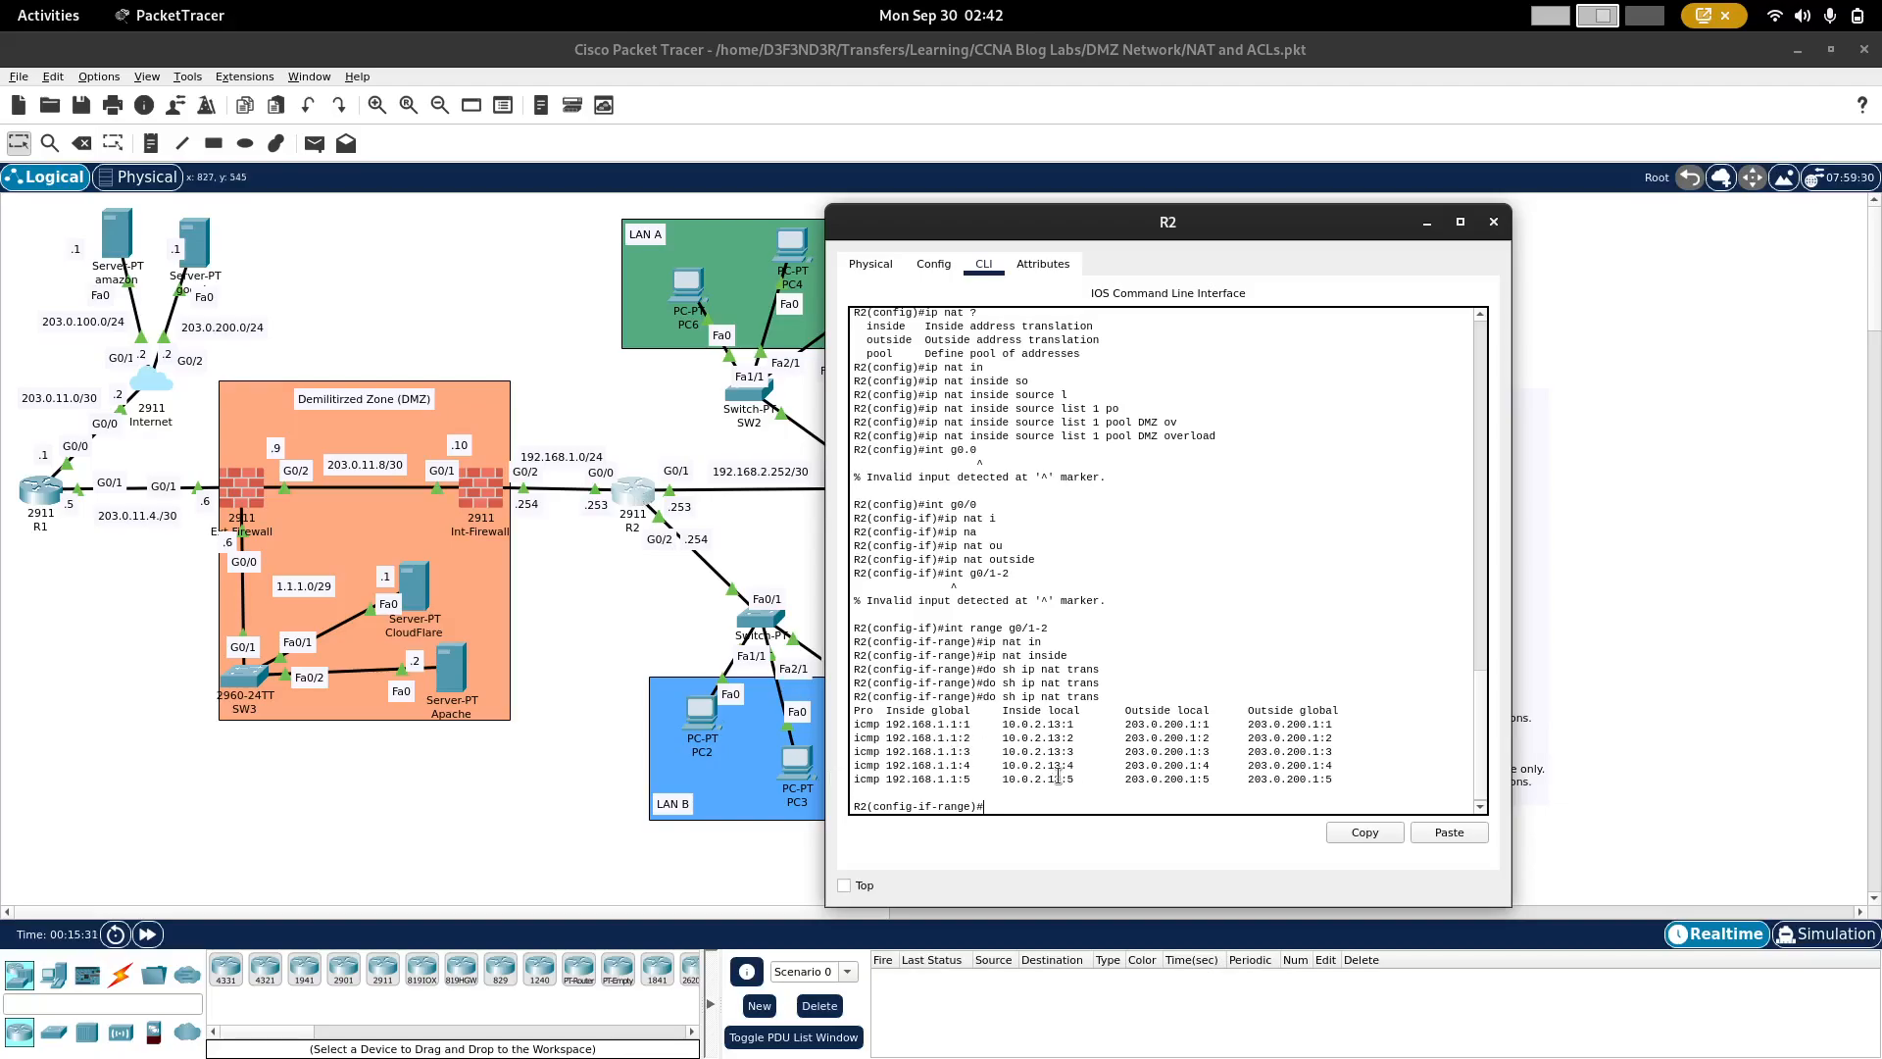
Step: Show PC6's IP configuration with ipconfig and highlight its FastEthernet0 IPv4 address line
click(681, 285)
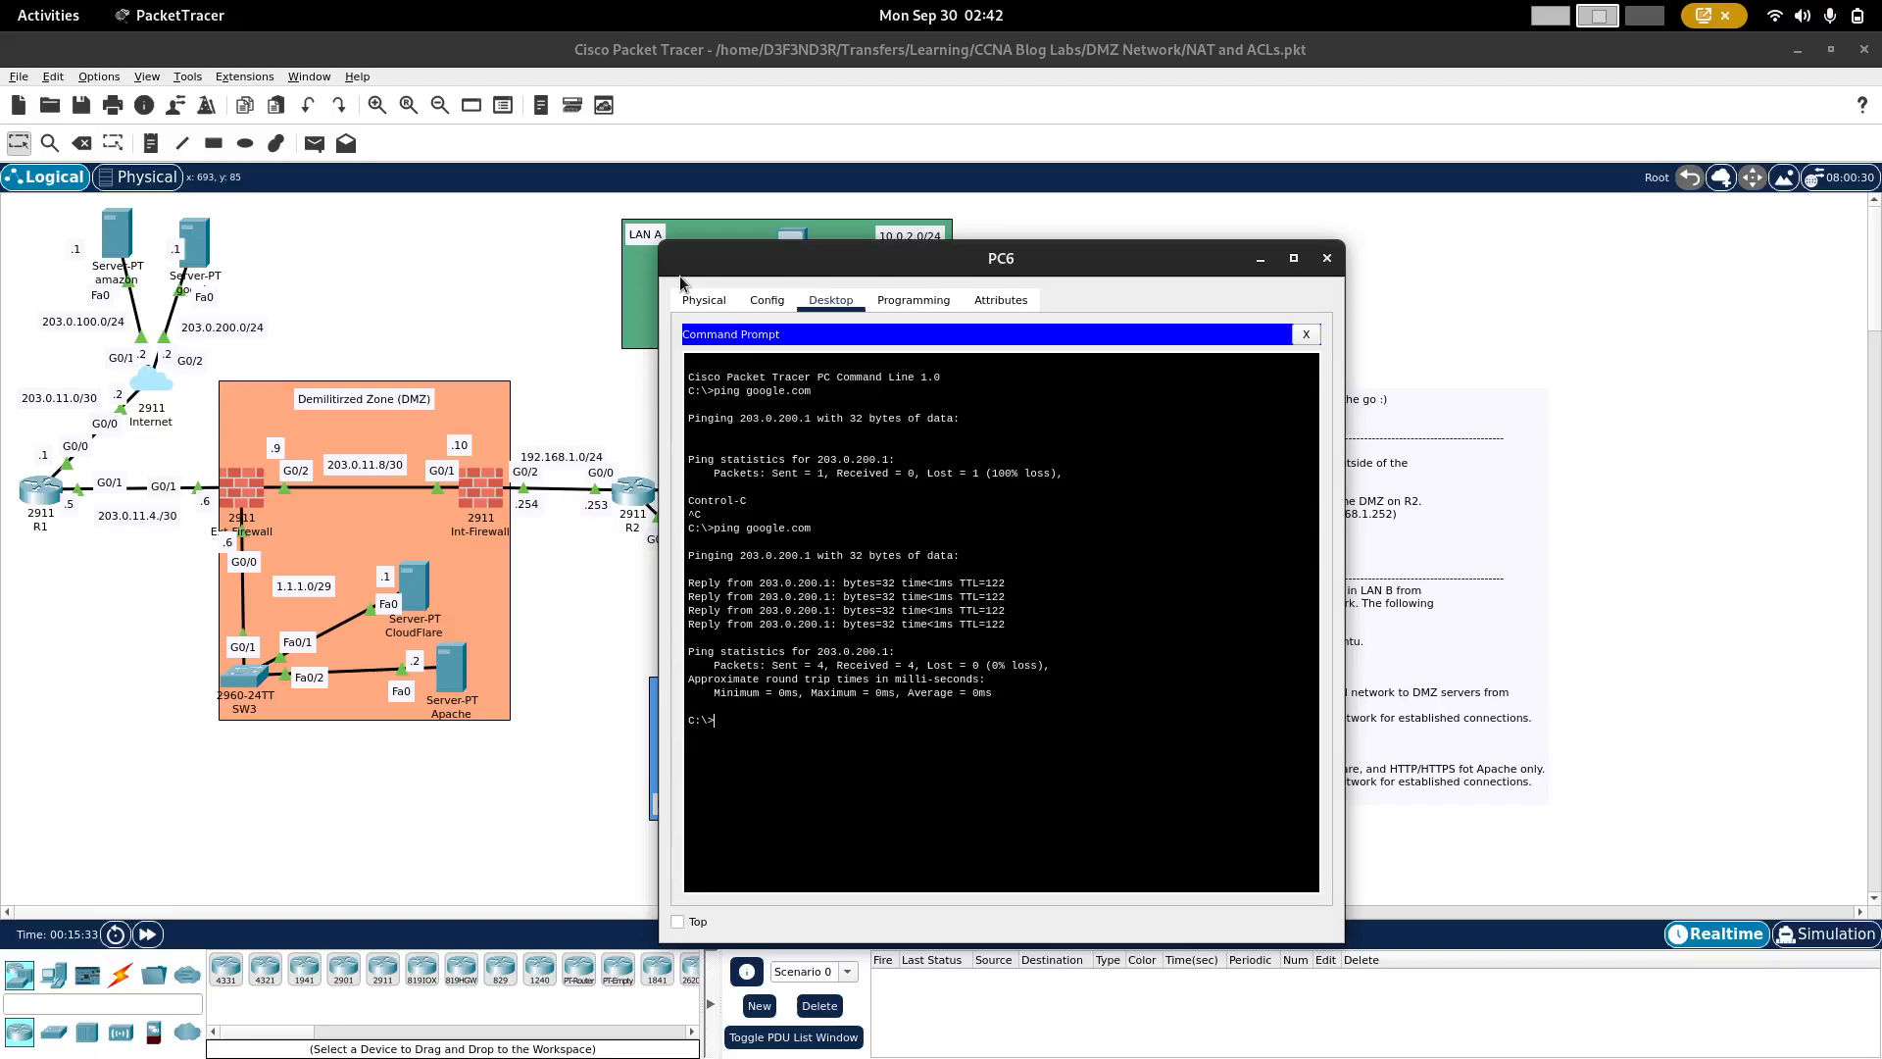
text(ipconfig)
key(Return)
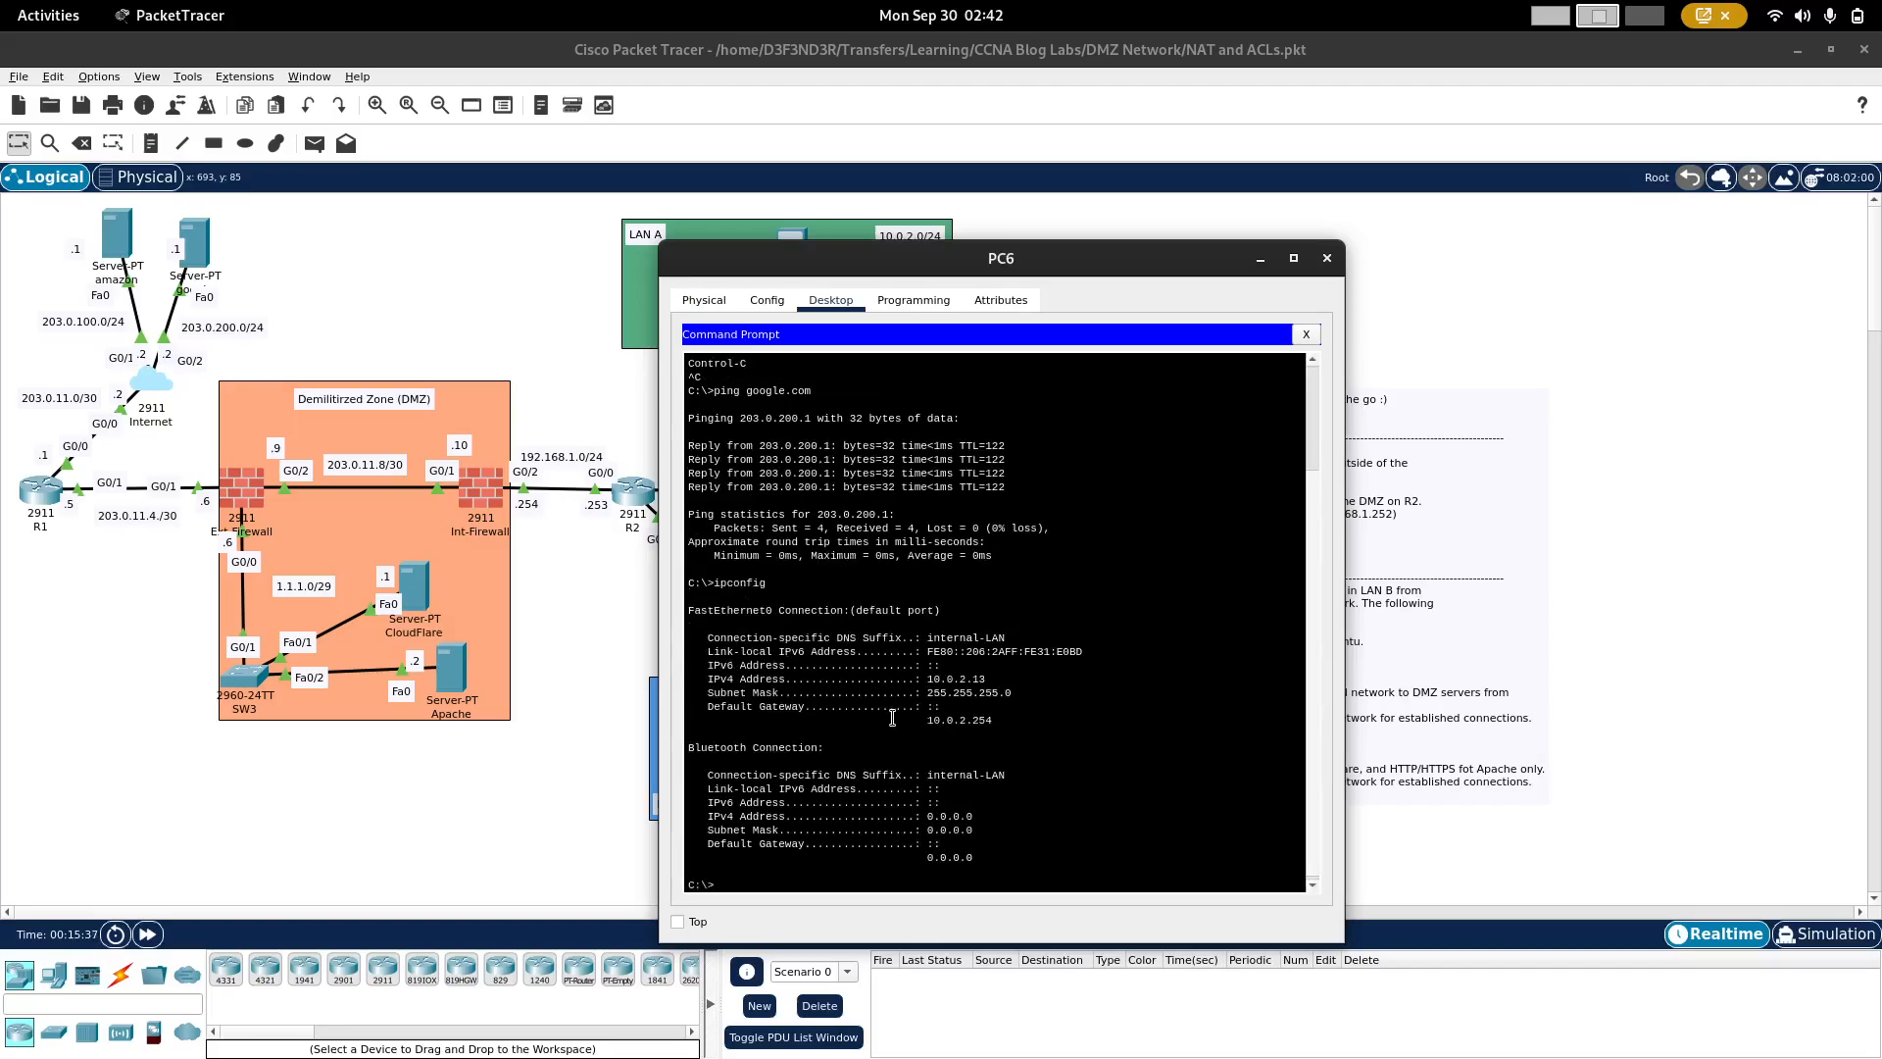
triple_click(961, 680)
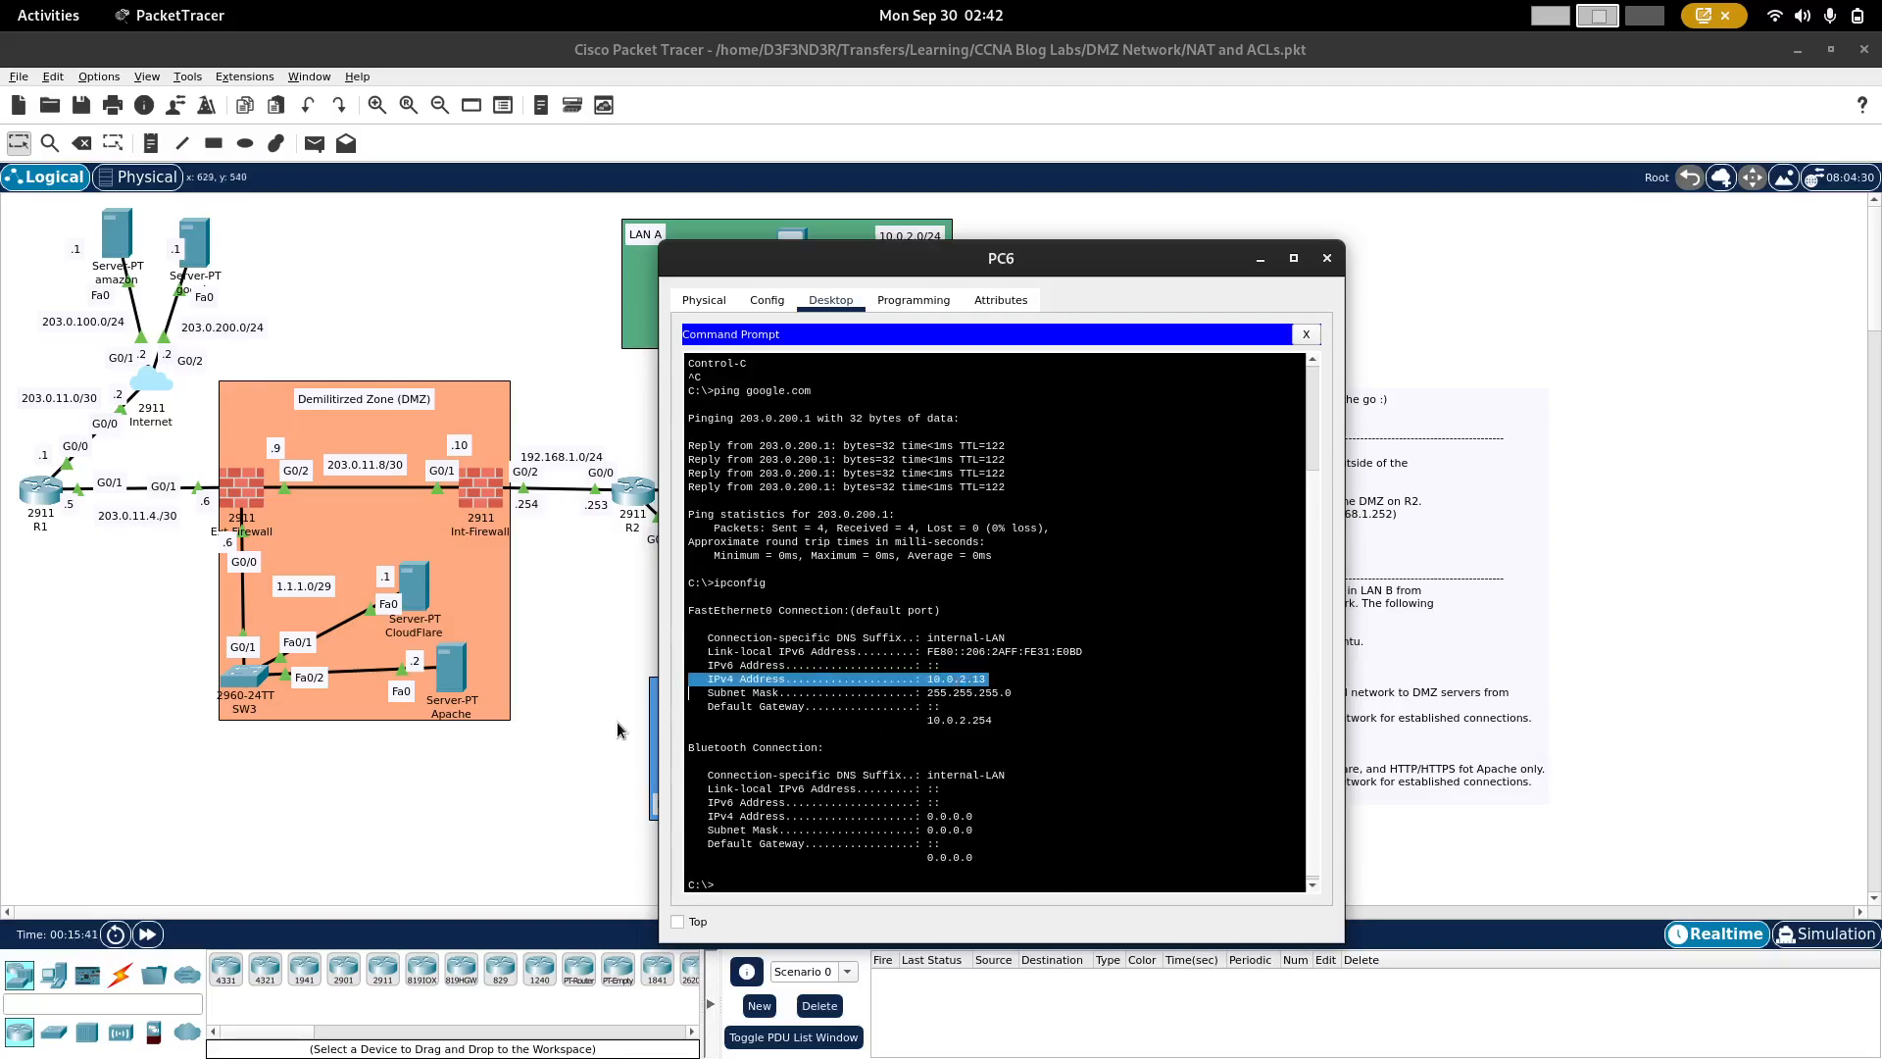
Step: Examine the inside global address, protocol and outside local address of the first entry in R2's translation table
click(604, 645)
click(637, 486)
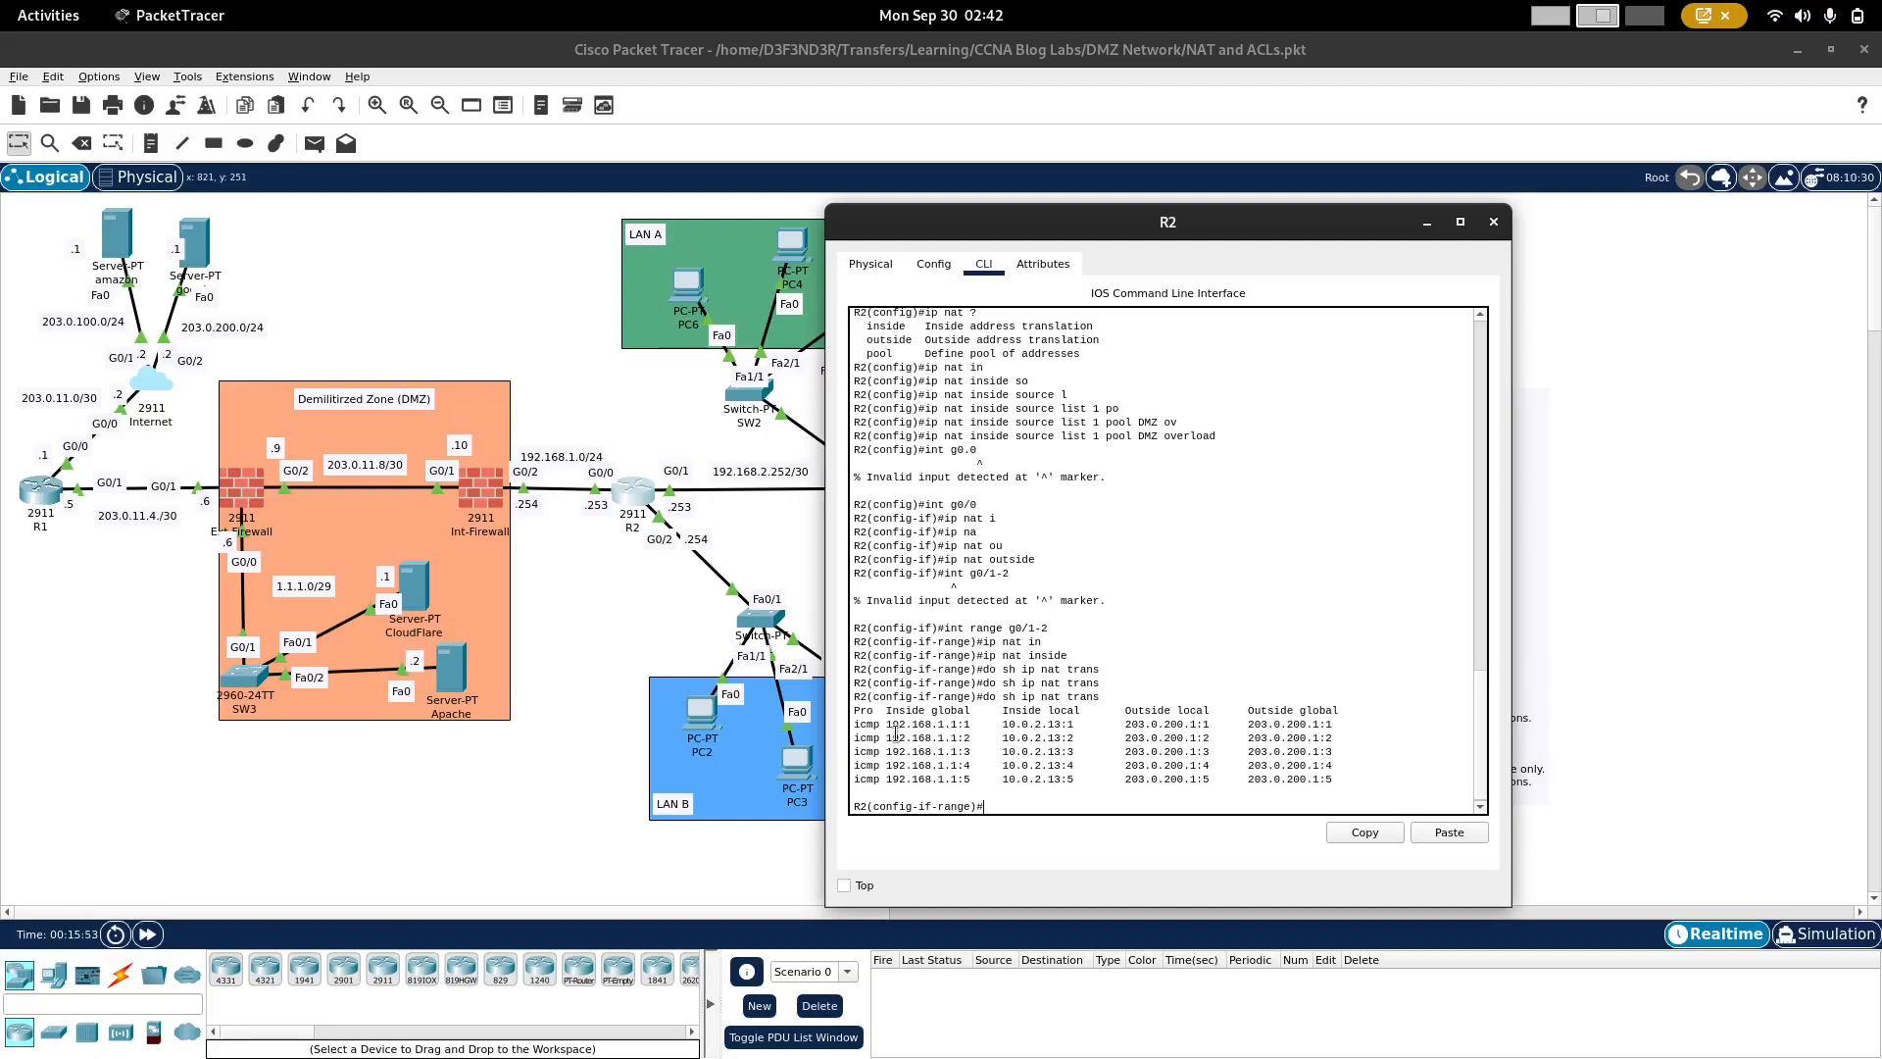
drag(893, 726, 976, 727)
click(975, 727)
double_click(860, 728)
drag(1125, 724, 1198, 723)
click(778, 551)
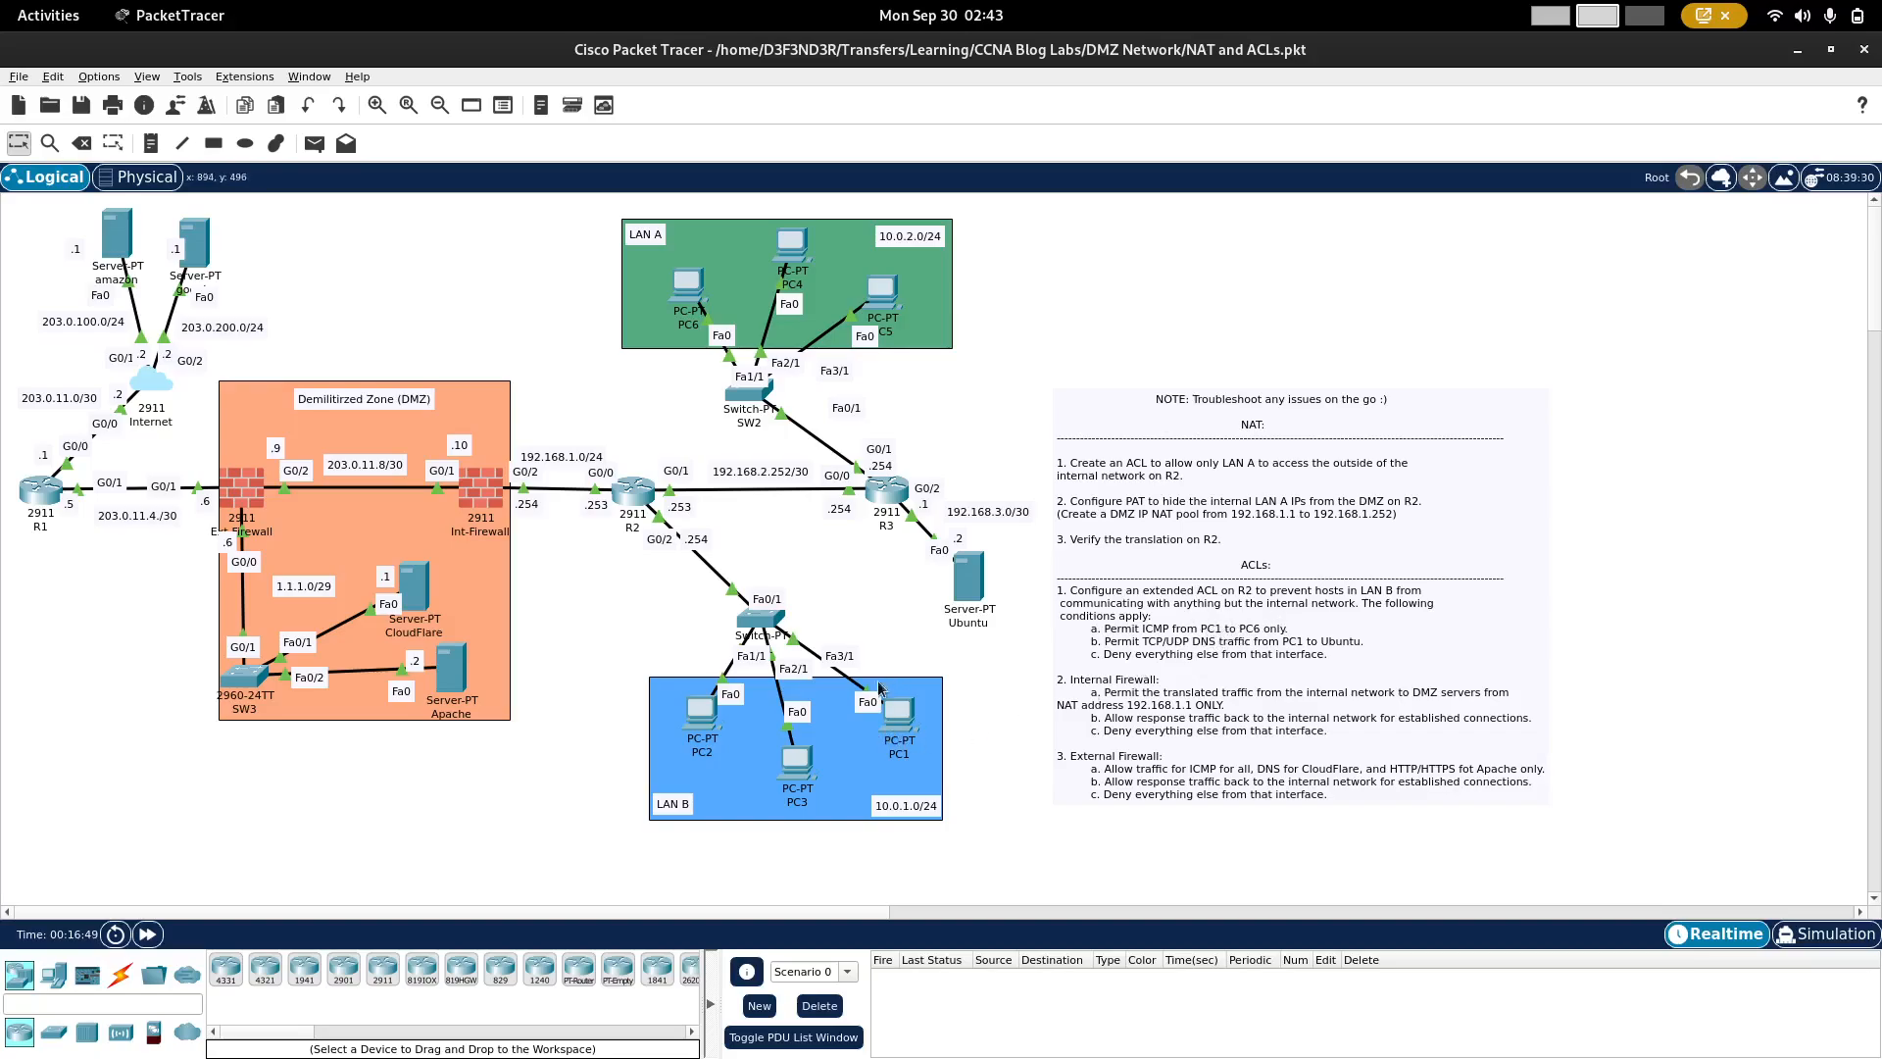
Step: Place R2's command line beside the lab instructions and exit interface range mode to global configuration
mouse_move(902, 729)
mouse_move(691, 306)
click(639, 493)
drag(957, 230, 233, 272)
click(857, 563)
click(630, 492)
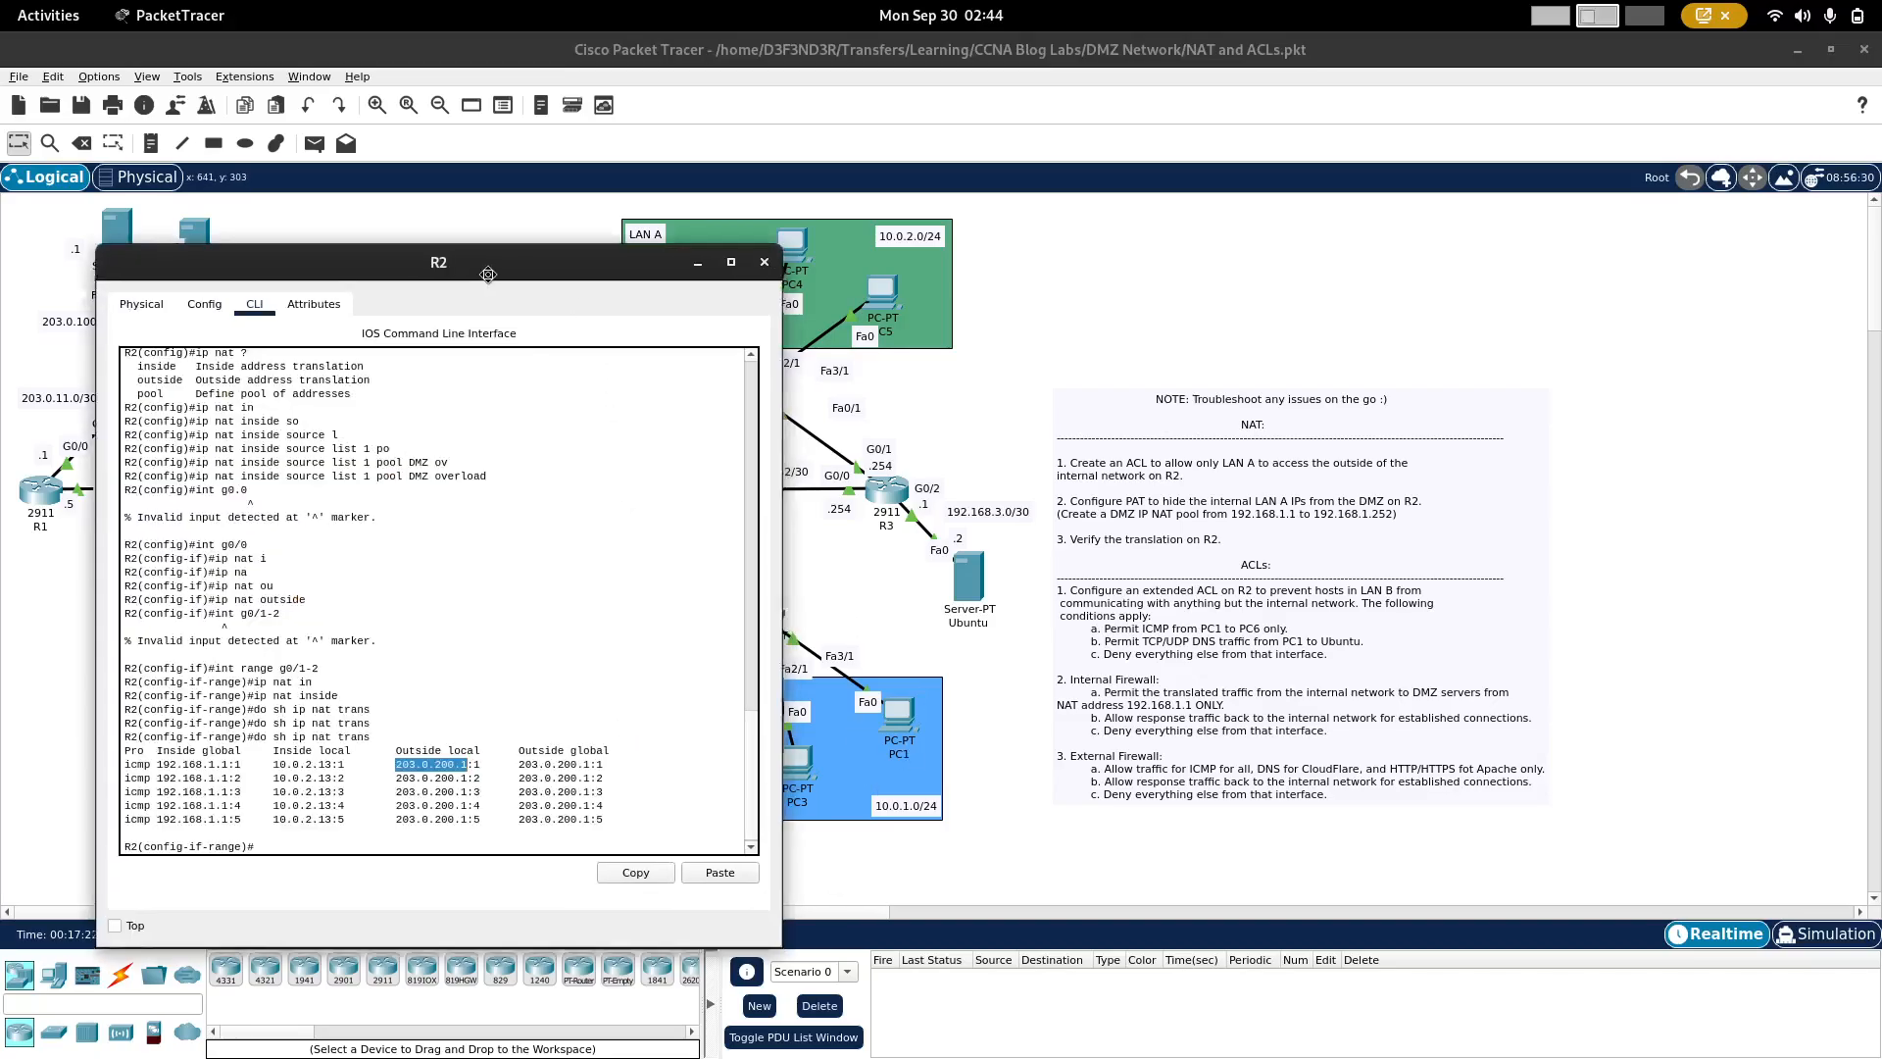
drag(493, 274, 424, 220)
key(Return)
key(Return)
key(Return)
text(exit)
key(Return)
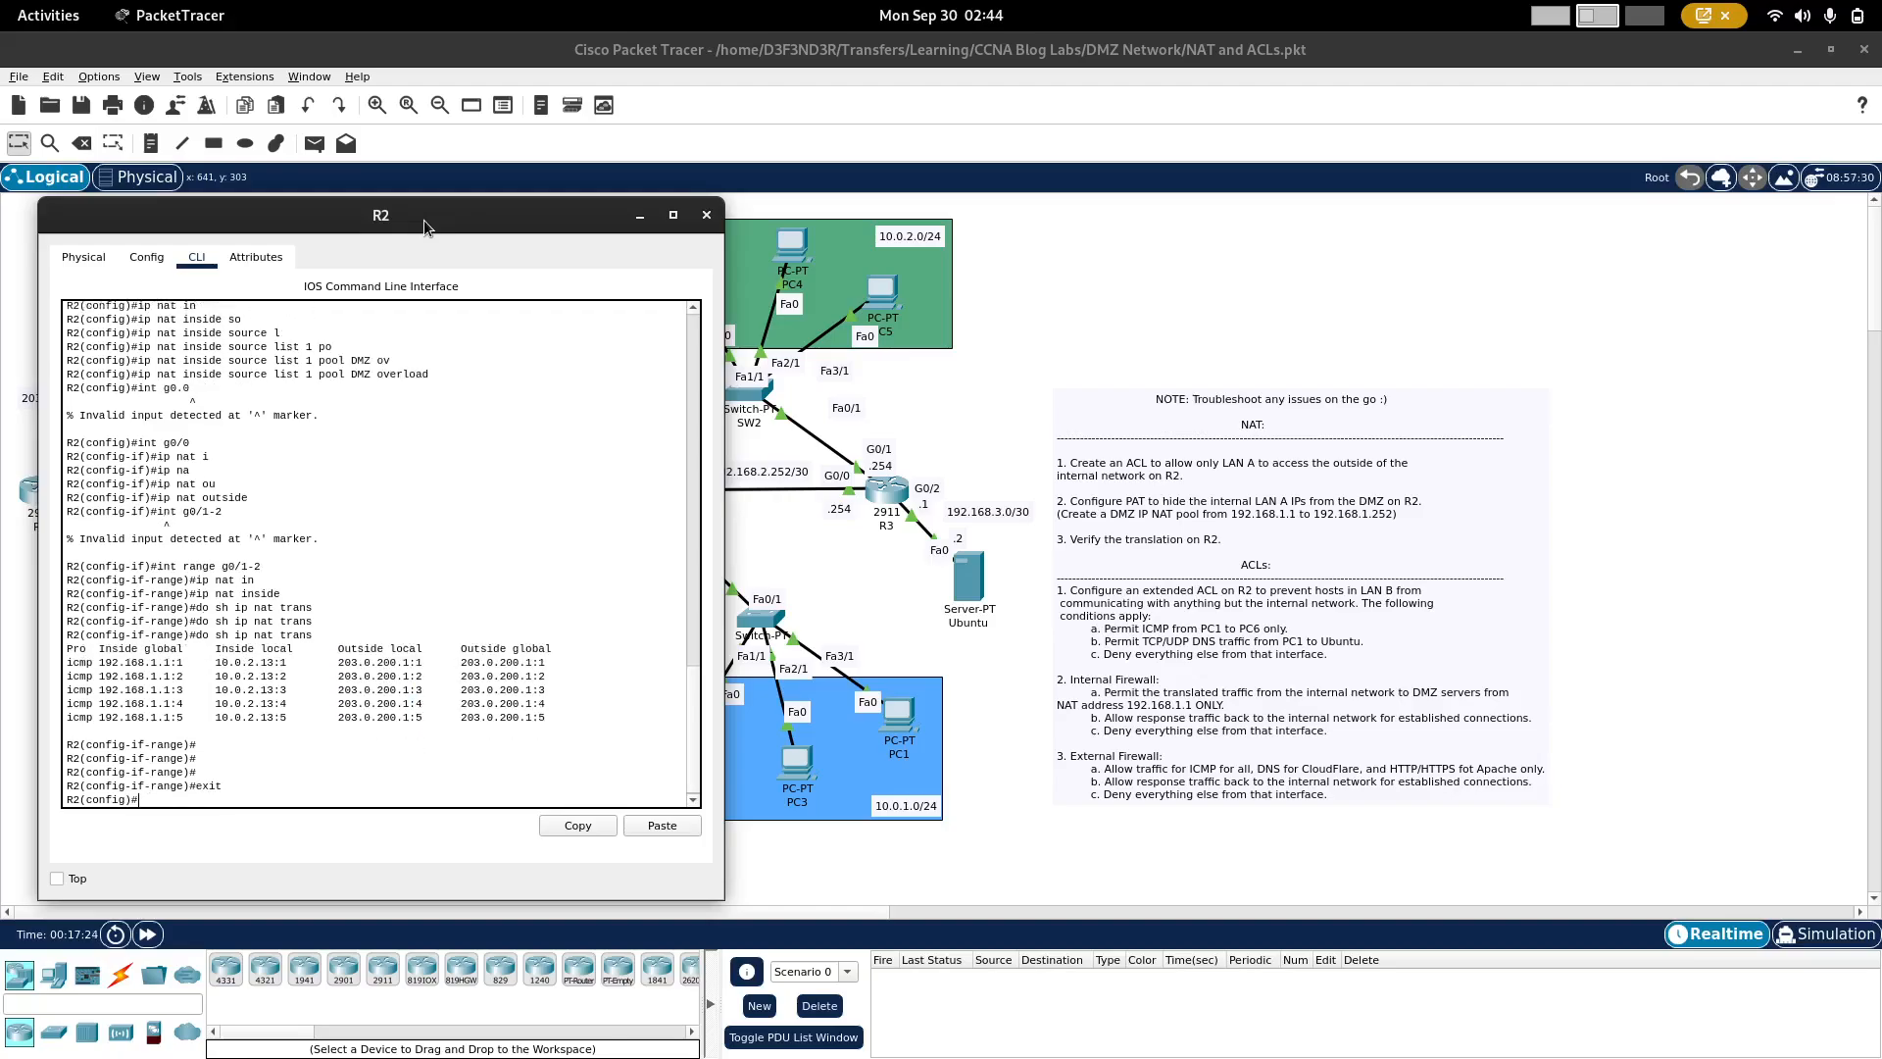
Step: List the available ip access-list types and the identifiers allowed for an extended access list on R2
text(ip ac)
key(Tab)
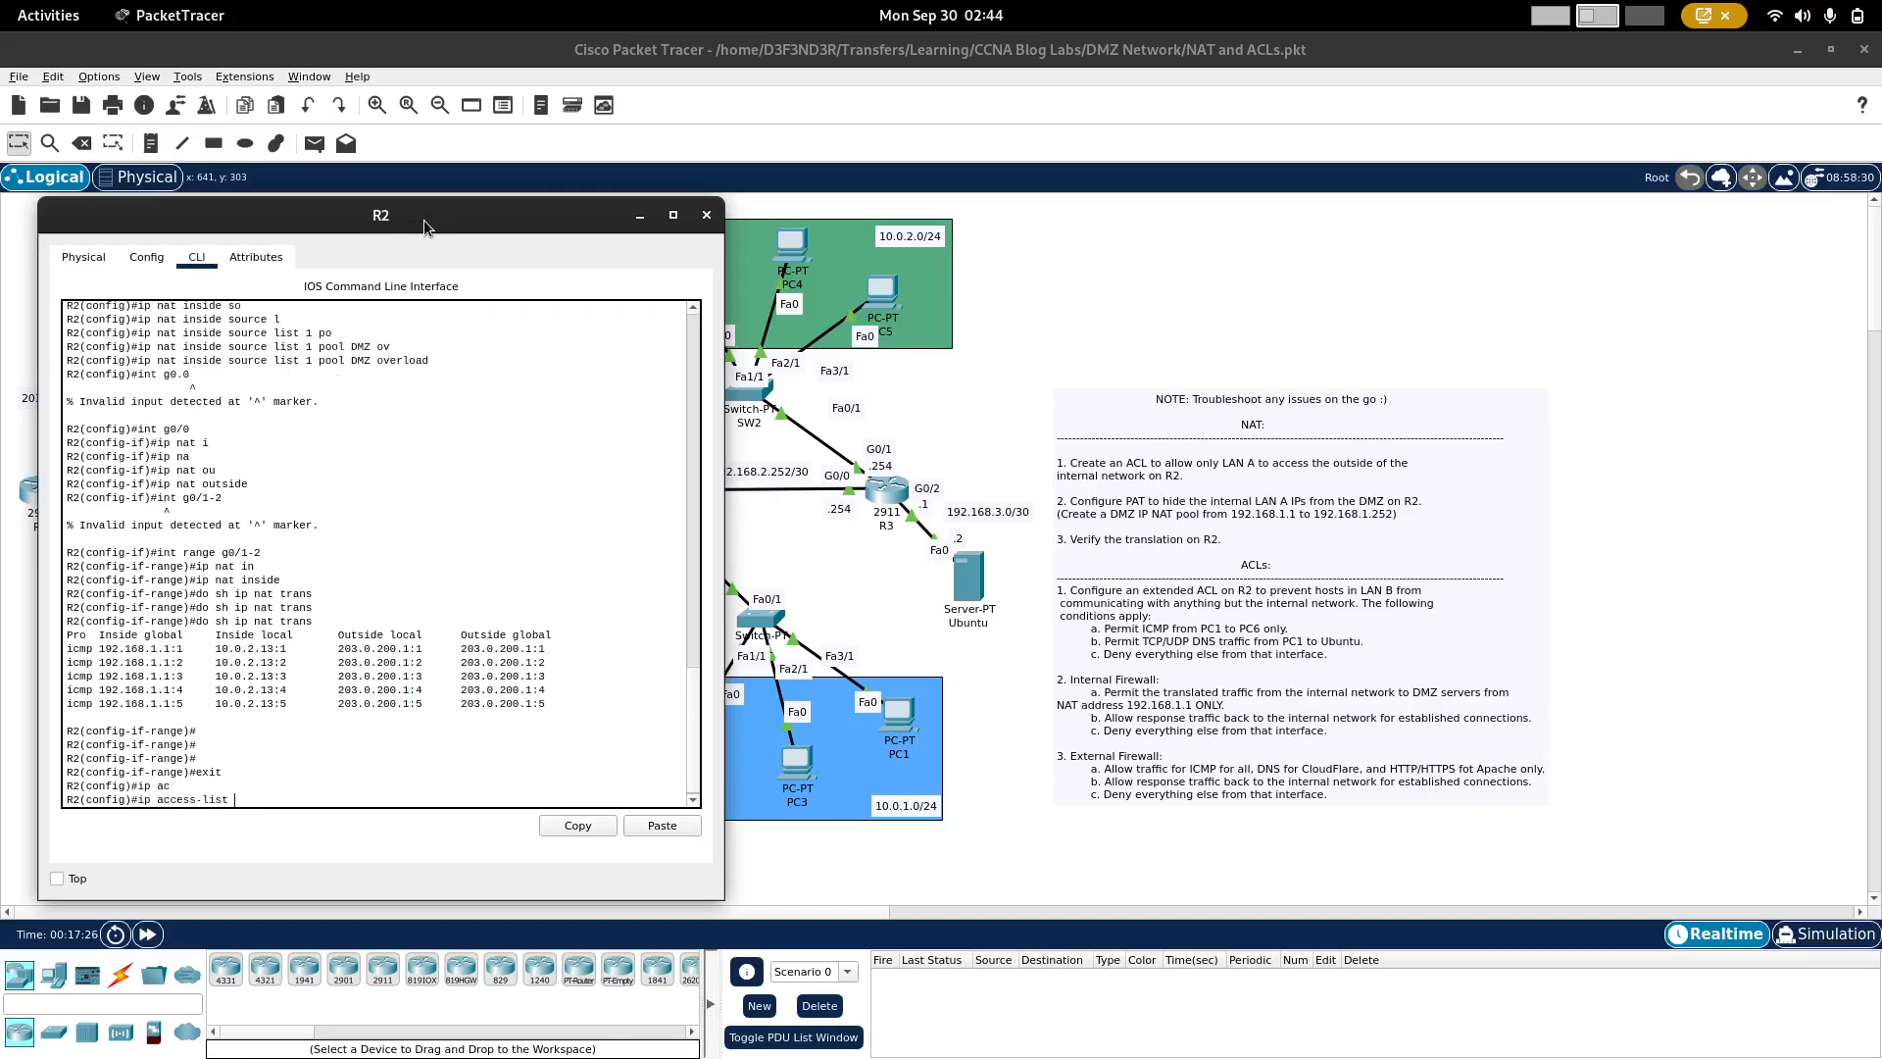
text(?)
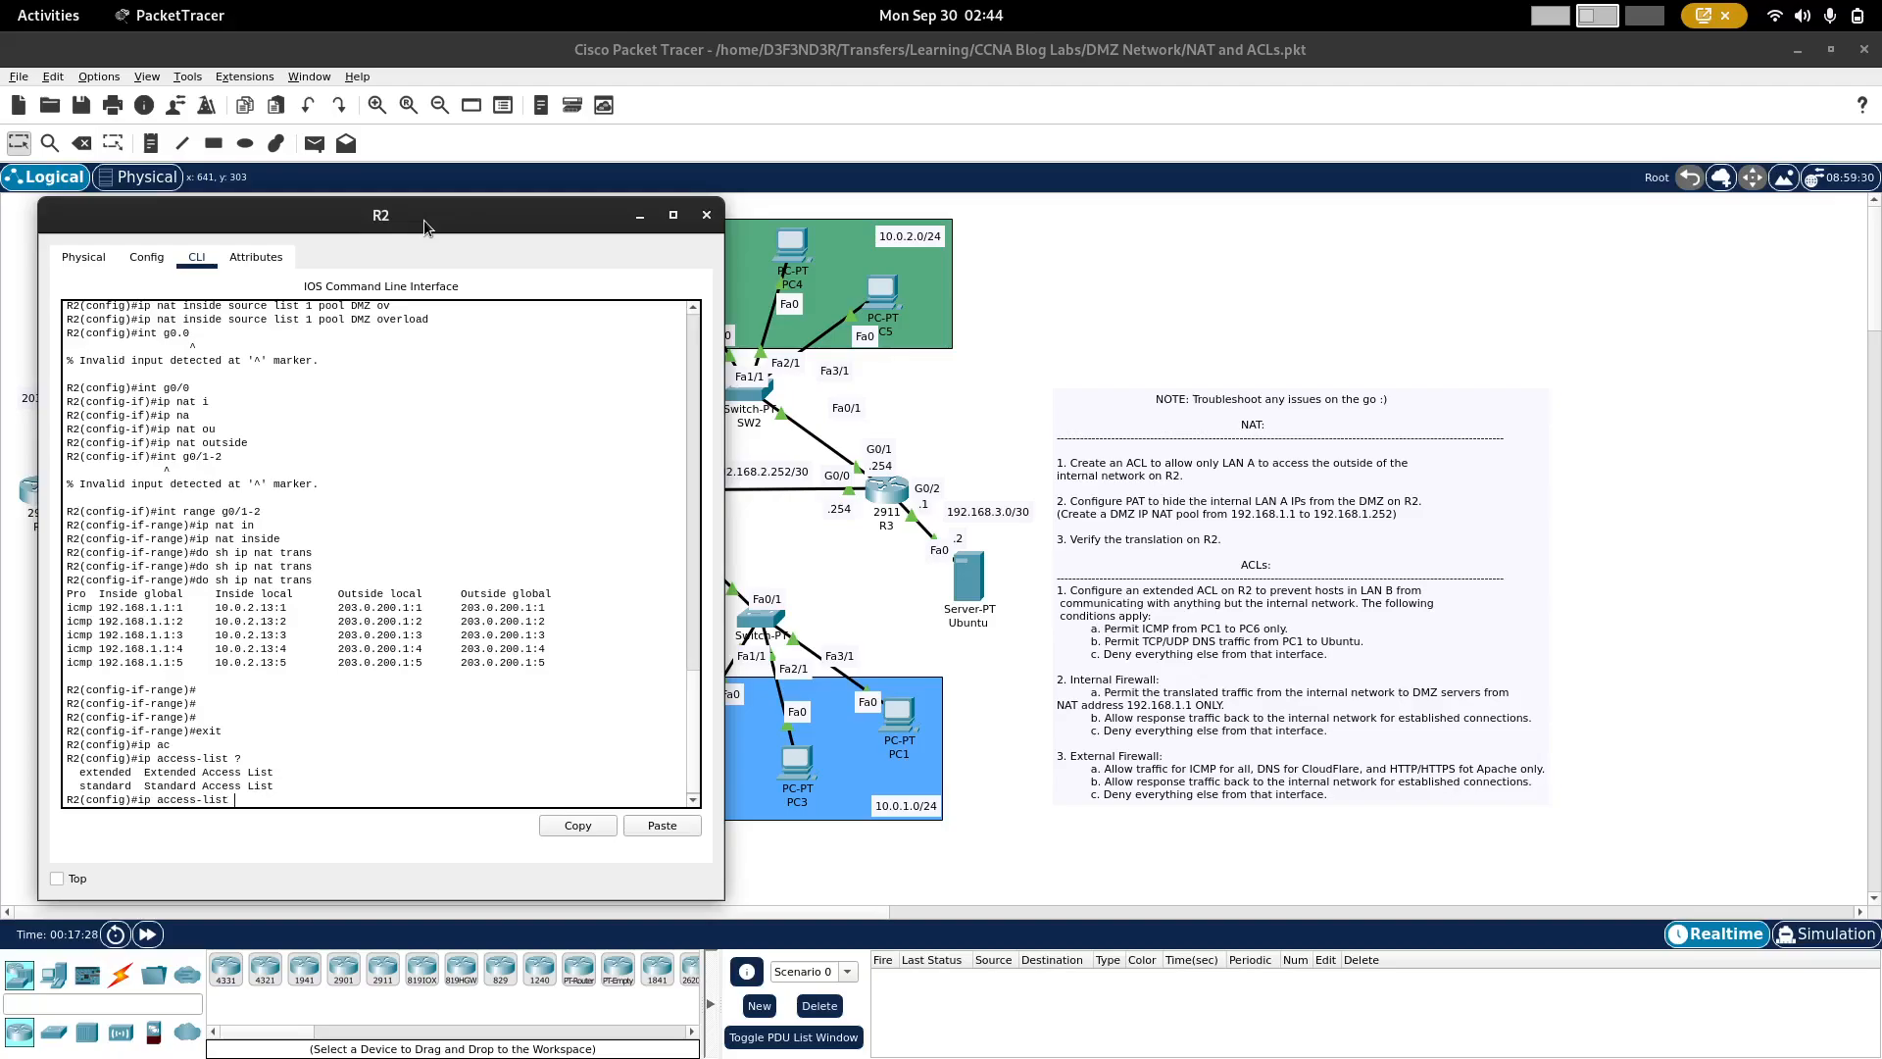
text(ext)
key(Tab)
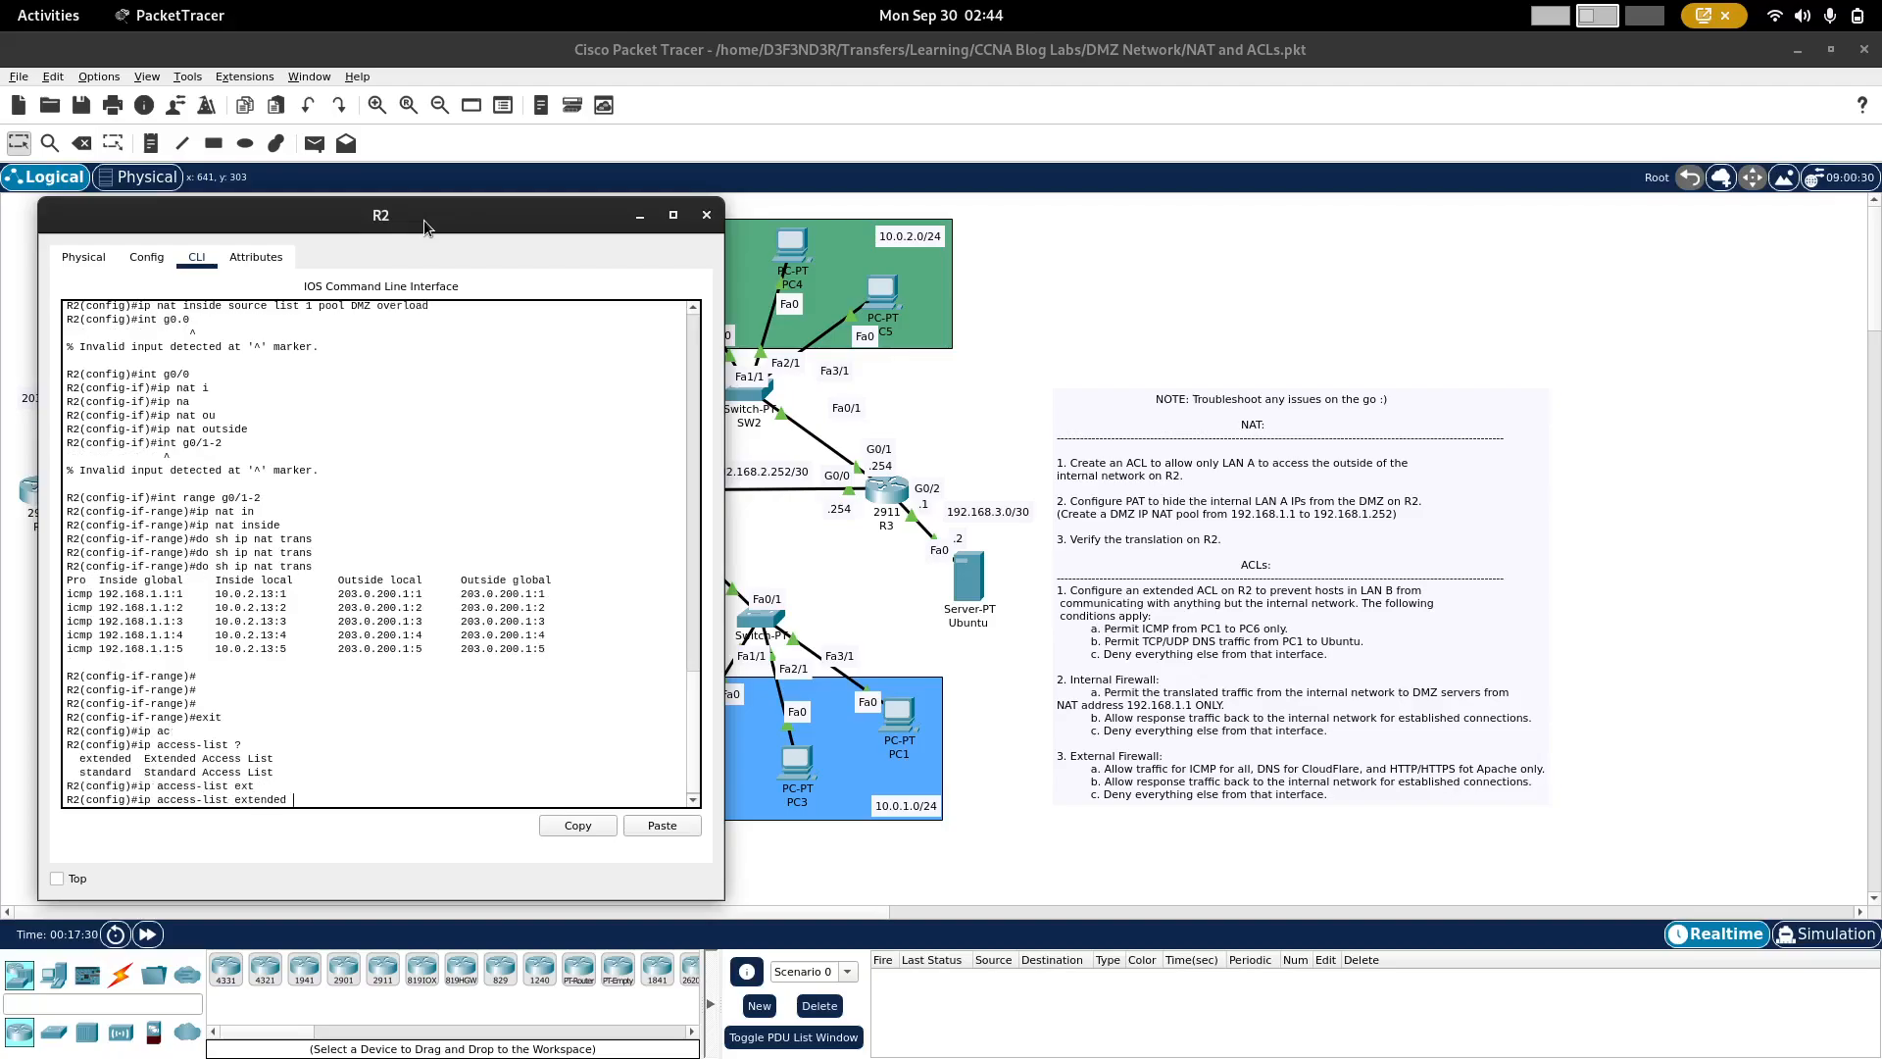
text(?)
key(BackSpace)
key(BackSpace)
key(BackSpace)
key(BackSpace)
key(BackSpace)
key(BackSpace)
key(BackSpace)
key(BackSpace)
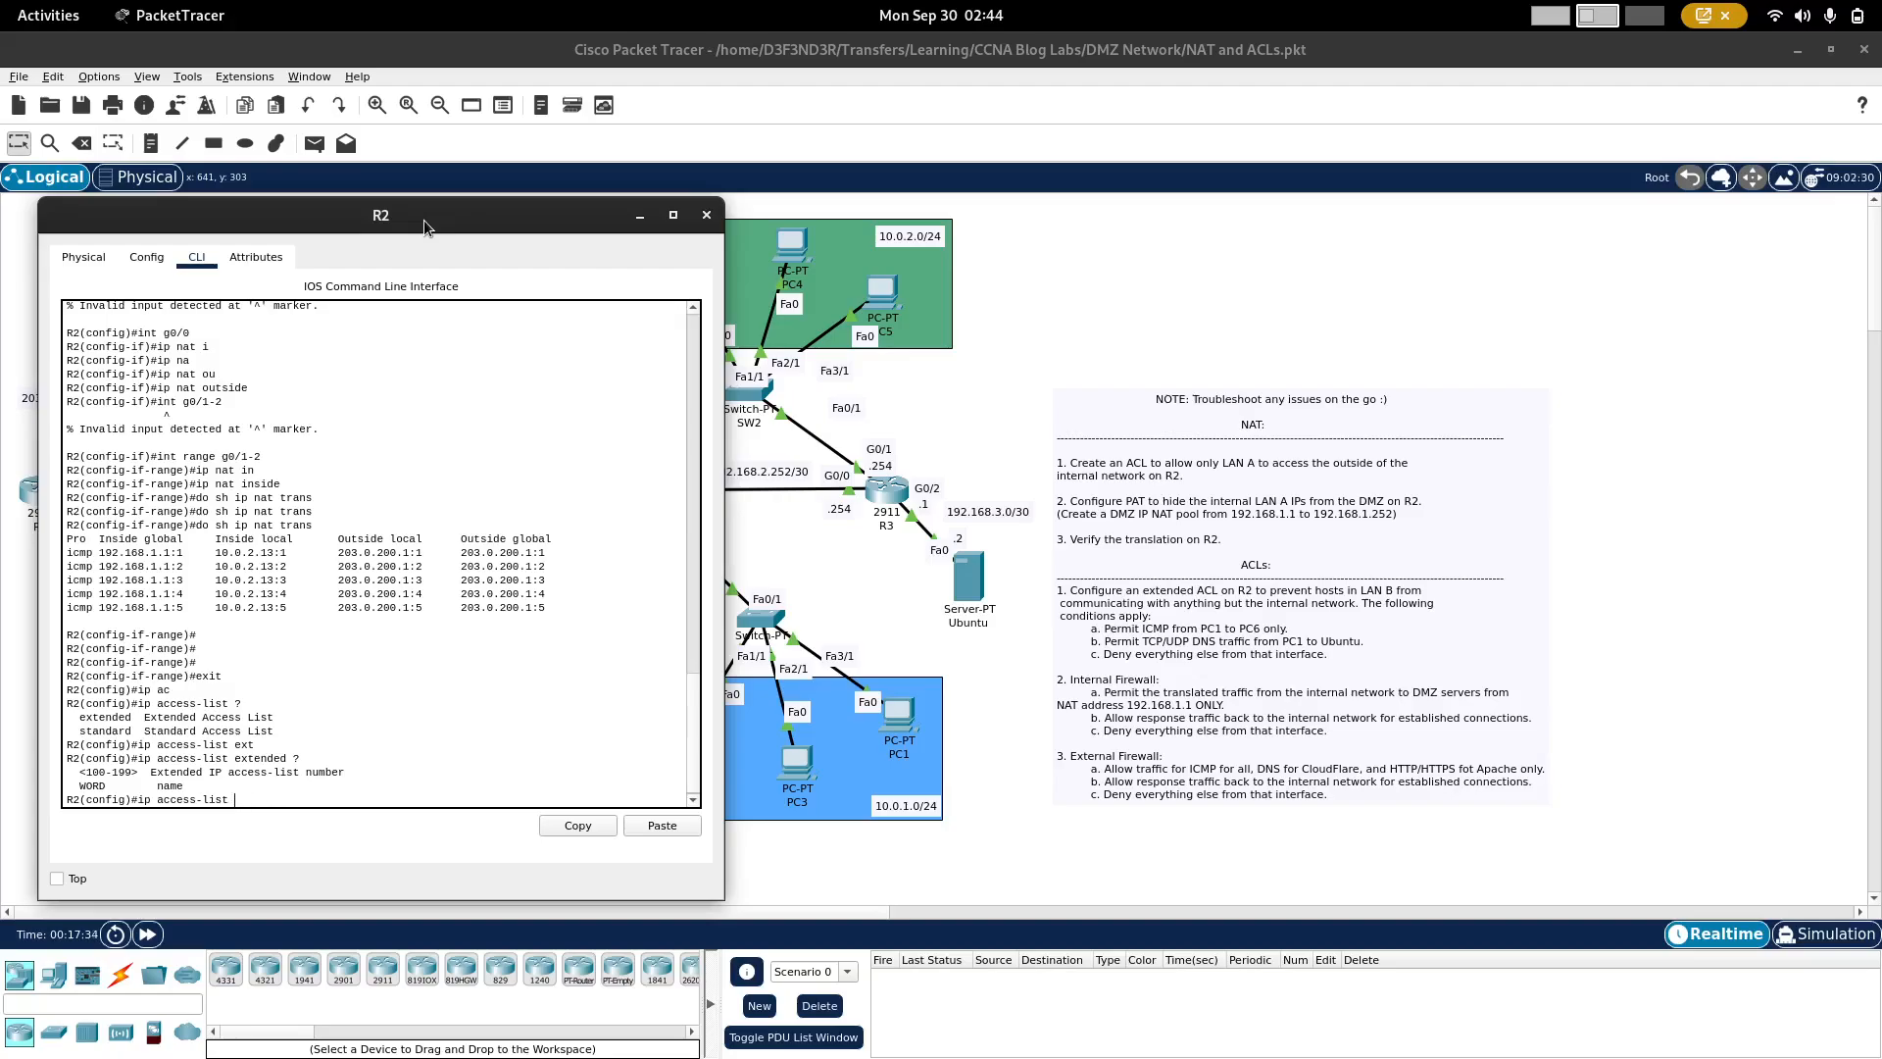
Step: Check the identifiers allowed for a standard access list, and create a standard named access list called test
text(st)
key(Tab)
text(?)
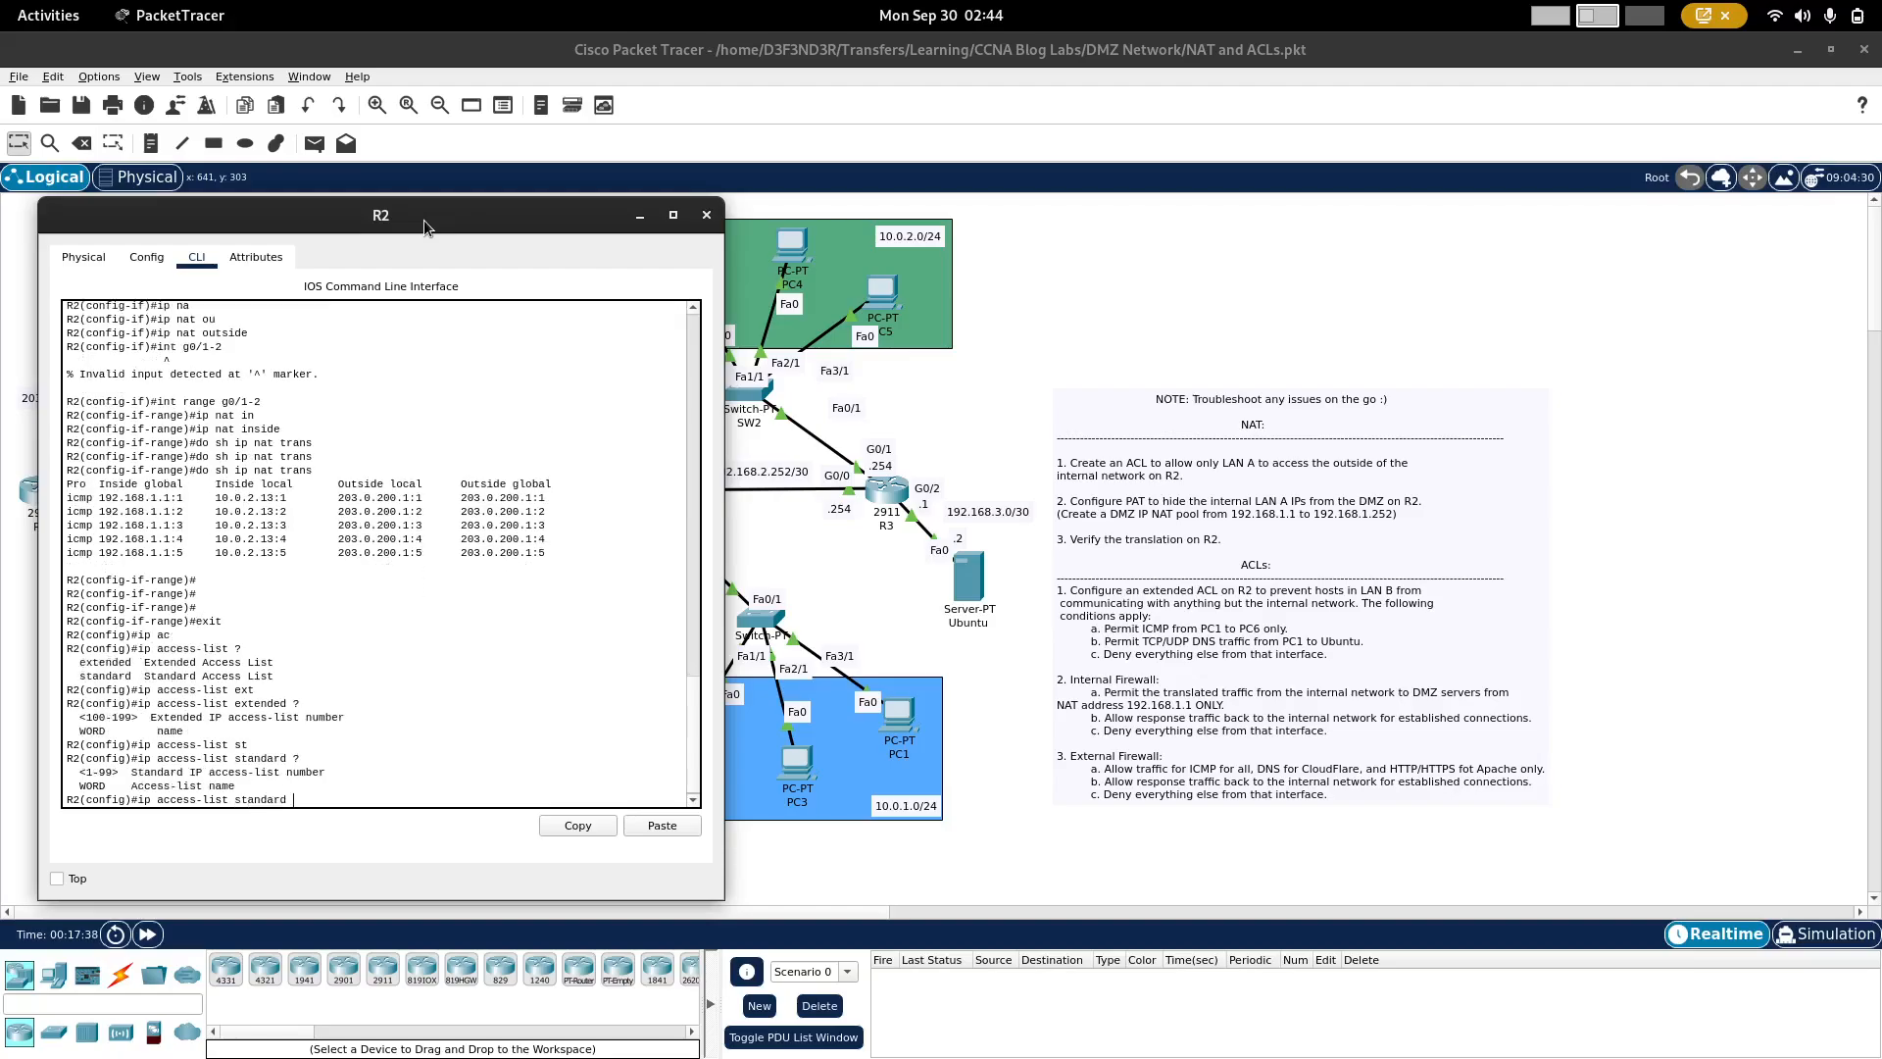
text(1)
text(test)
key(Return)
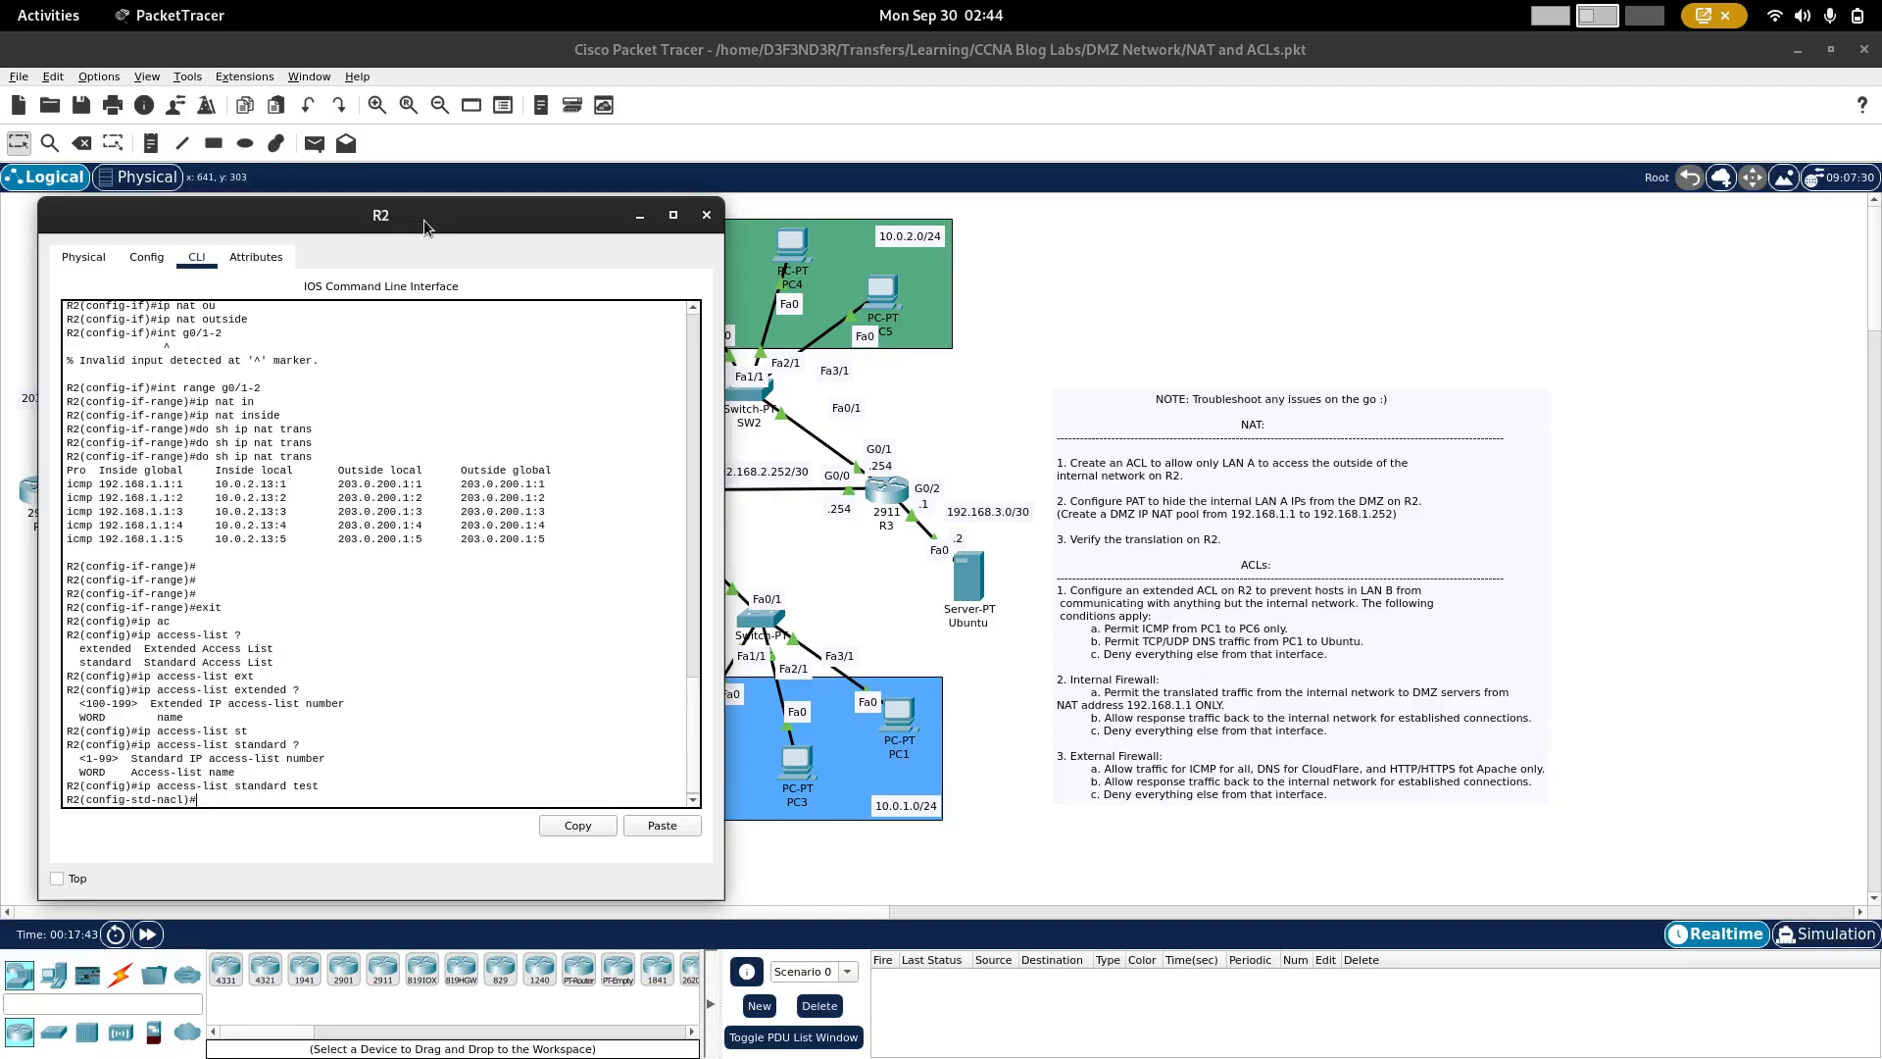
Step: Show the help for the permit statement and for permit any in the standard access list test
text(per)
key(Tab)
text(?)
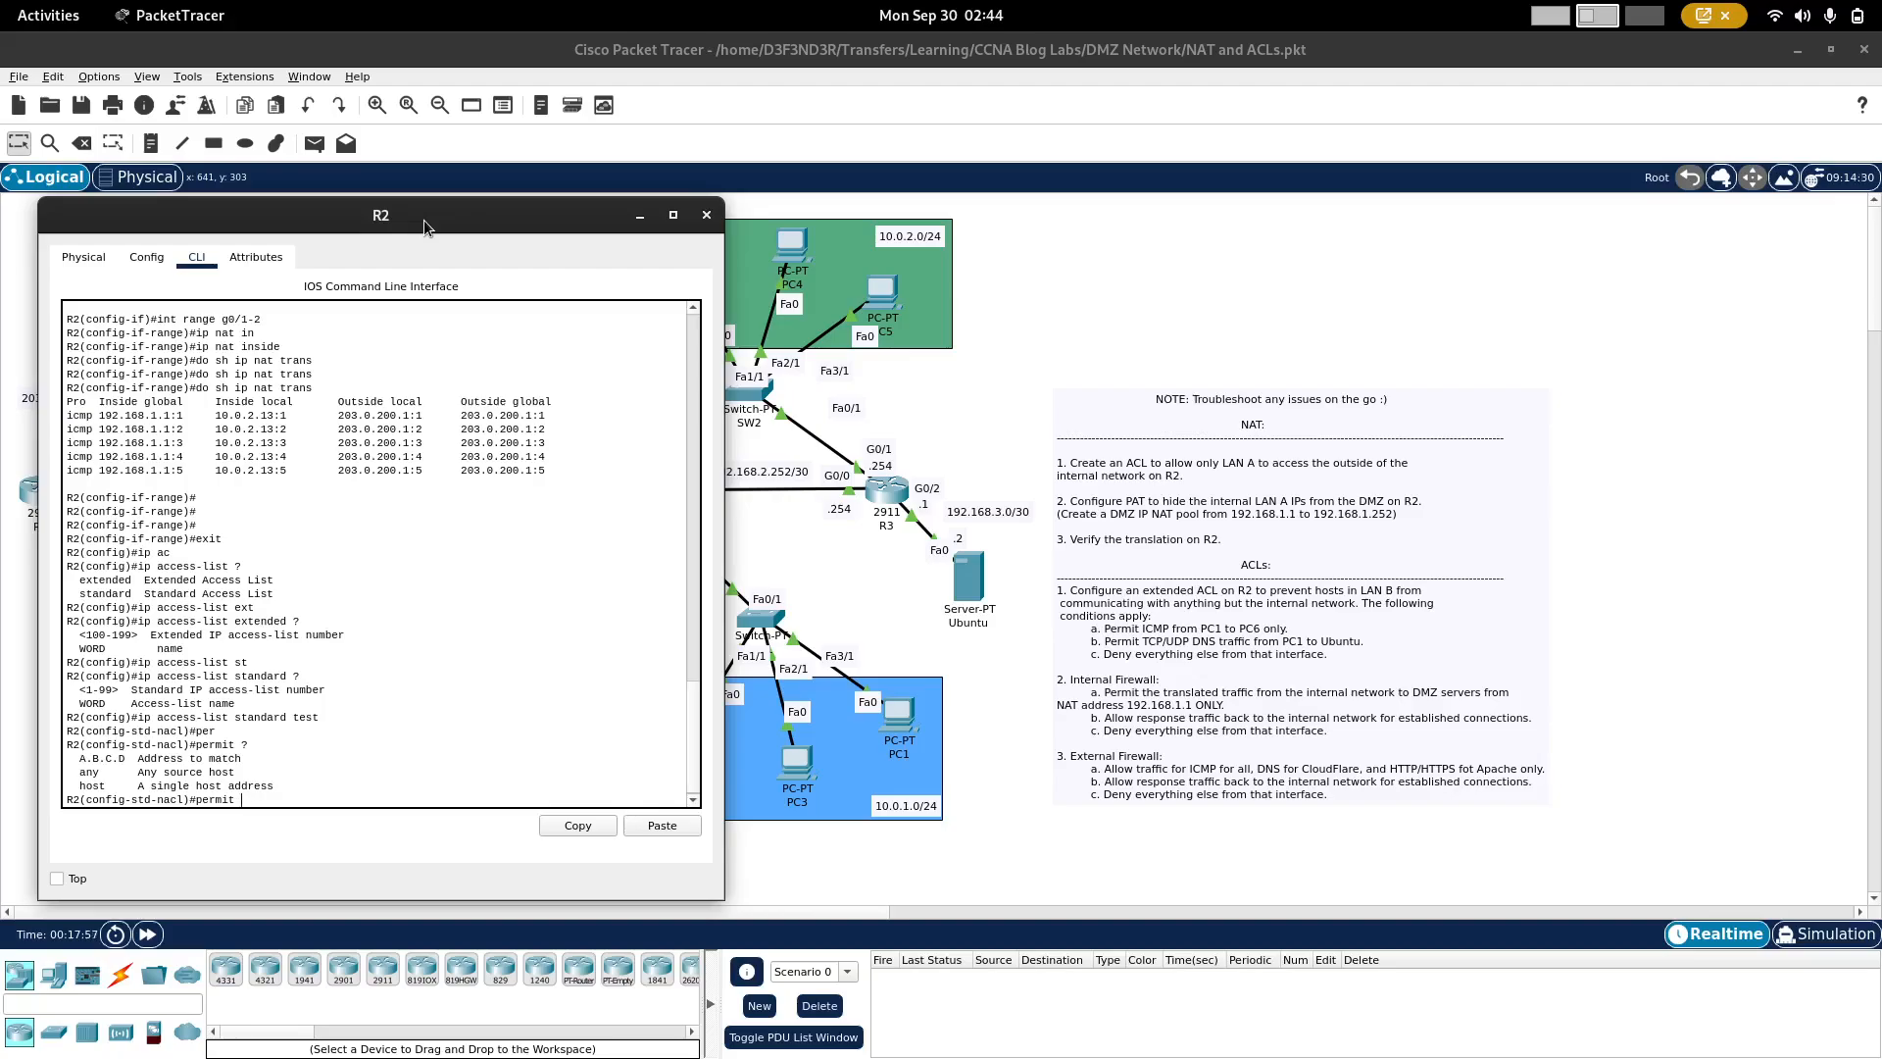
text(an)
key(Tab)
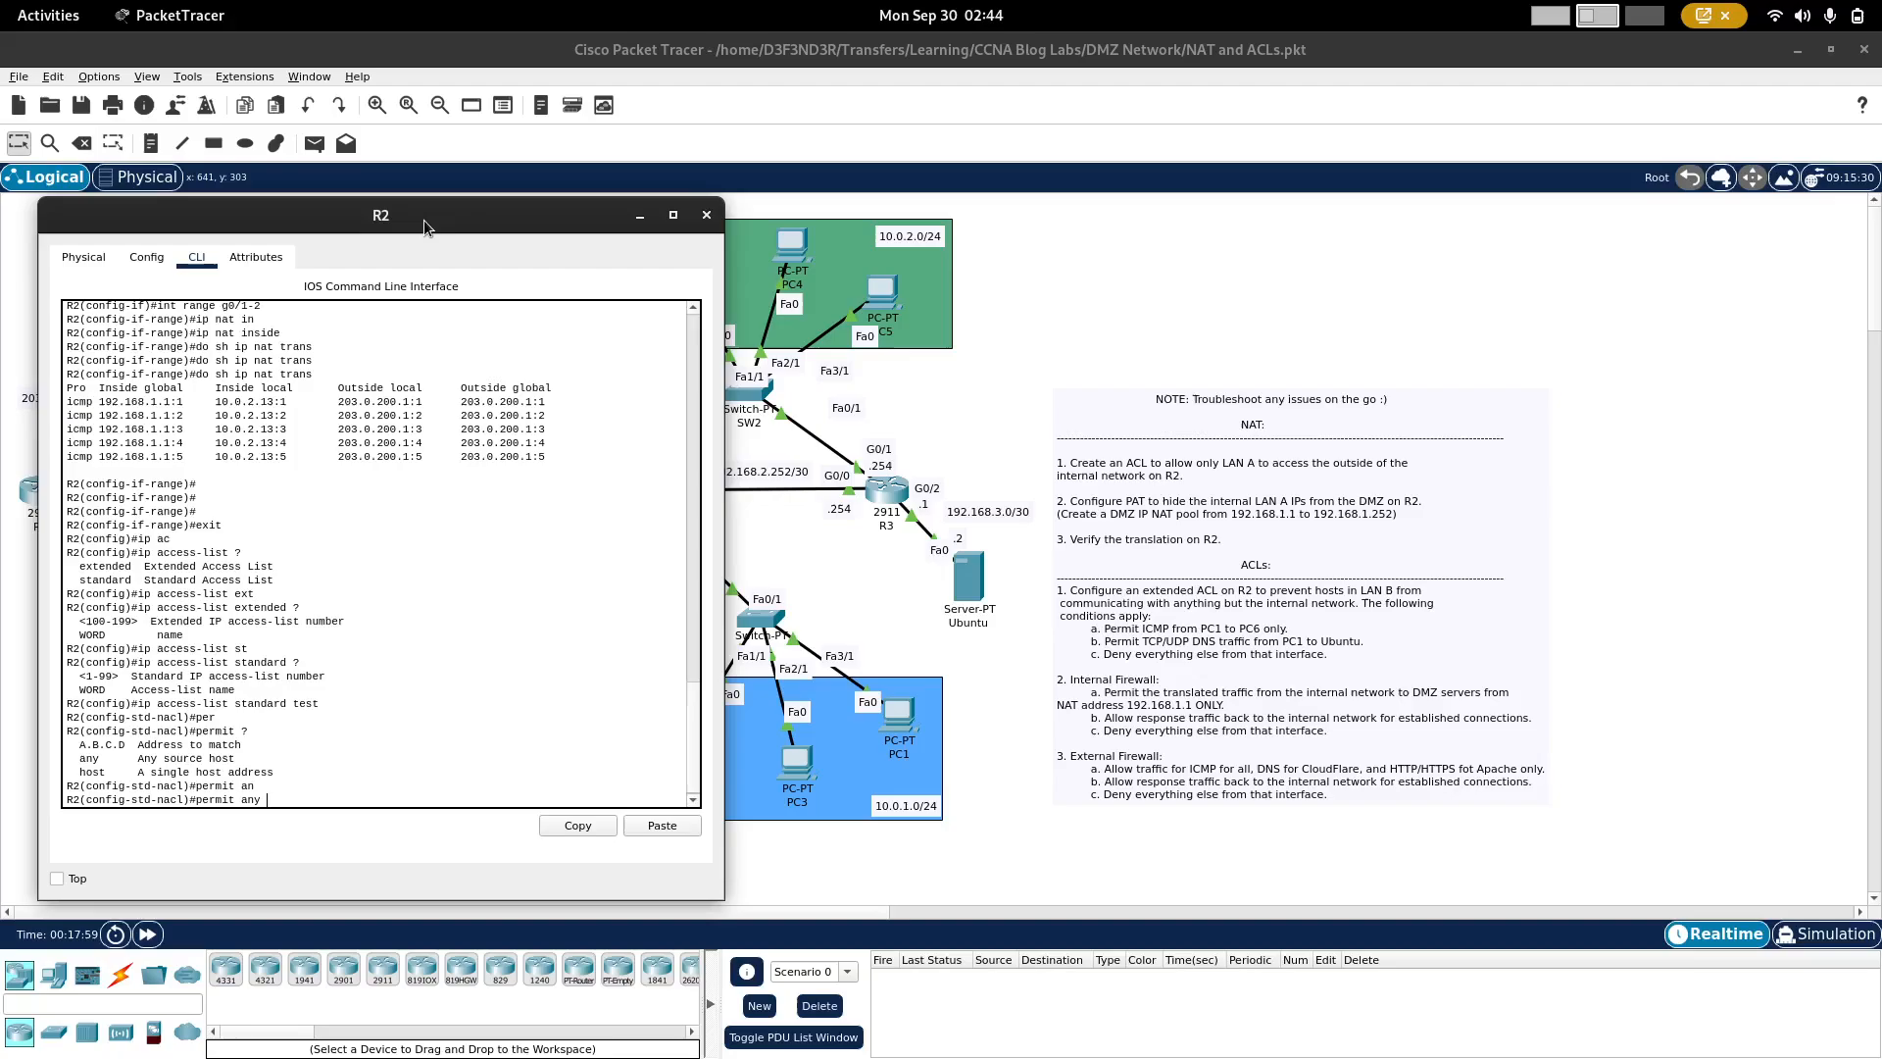
text(?)
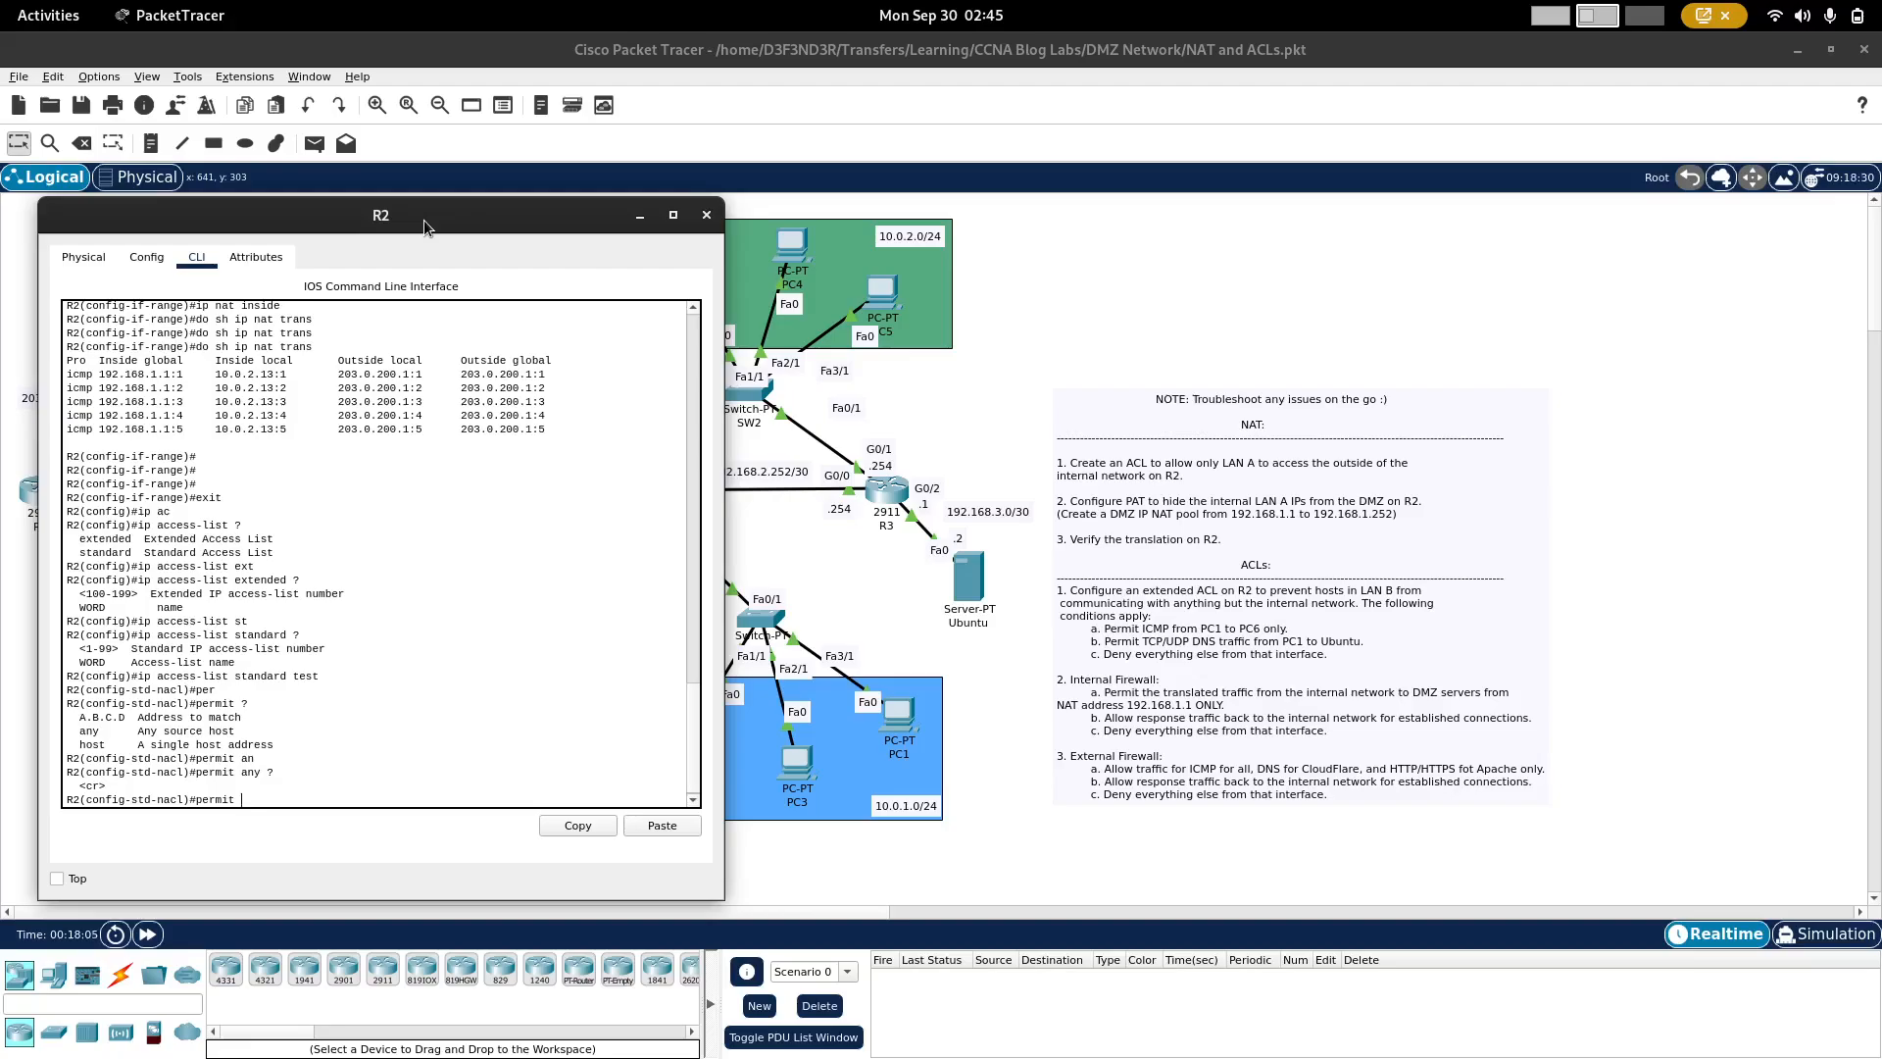
Step: Discard the unfinished permit statement and exit the standard access list test back to global configuration
key(BackSpace)
key(BackSpace)
key(BackSpace)
key(BackSpace)
key(BackSpace)
text(exit)
key(Return)
text(exit)
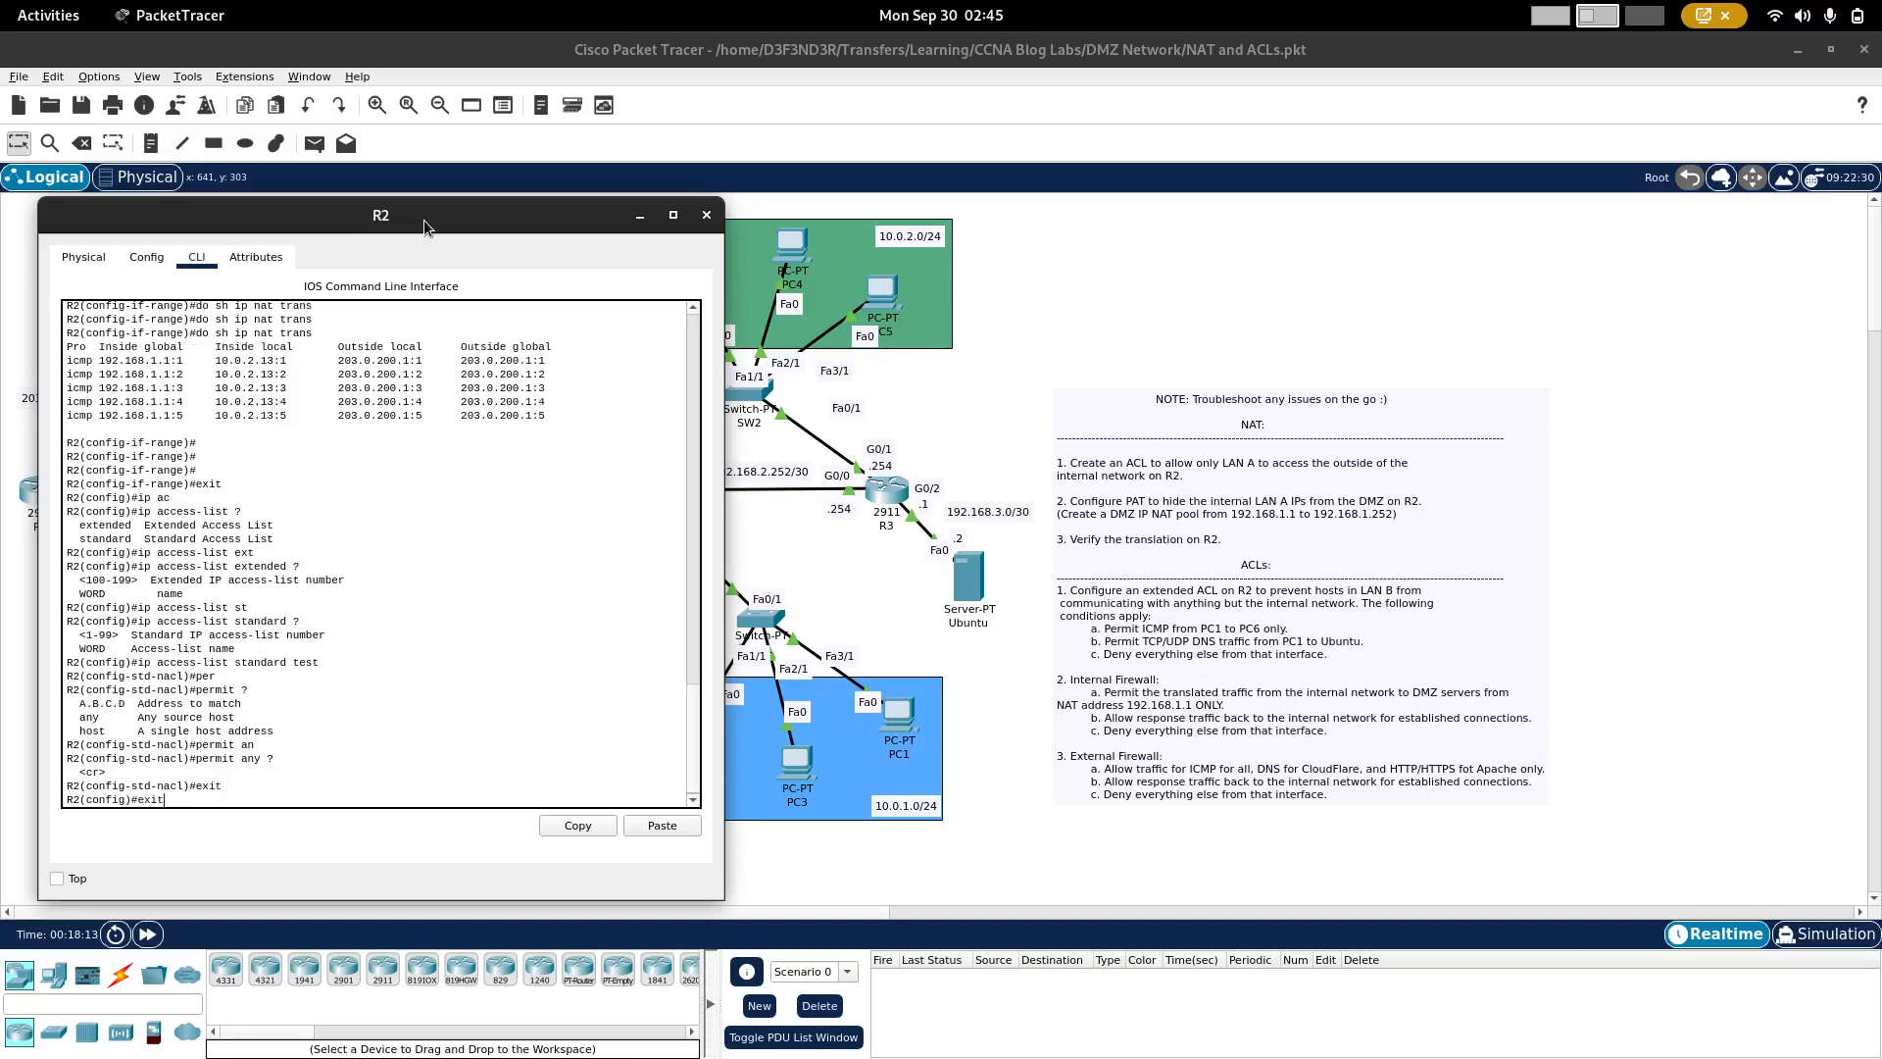
Step: Check the identifiers allowed for an extended access list, and create extended access list 100 on R2
key(Up)
key(Up)
key(BackSpace)
key(BackSpace)
key(BackSpace)
key(BackSpace)
key(BackSpace)
key(BackSpace)
key(BackSpace)
key(BackSpace)
key(BackSpace)
key(BackSpace)
key(BackSpace)
key(BackSpace)
text(ext)
key(Tab)
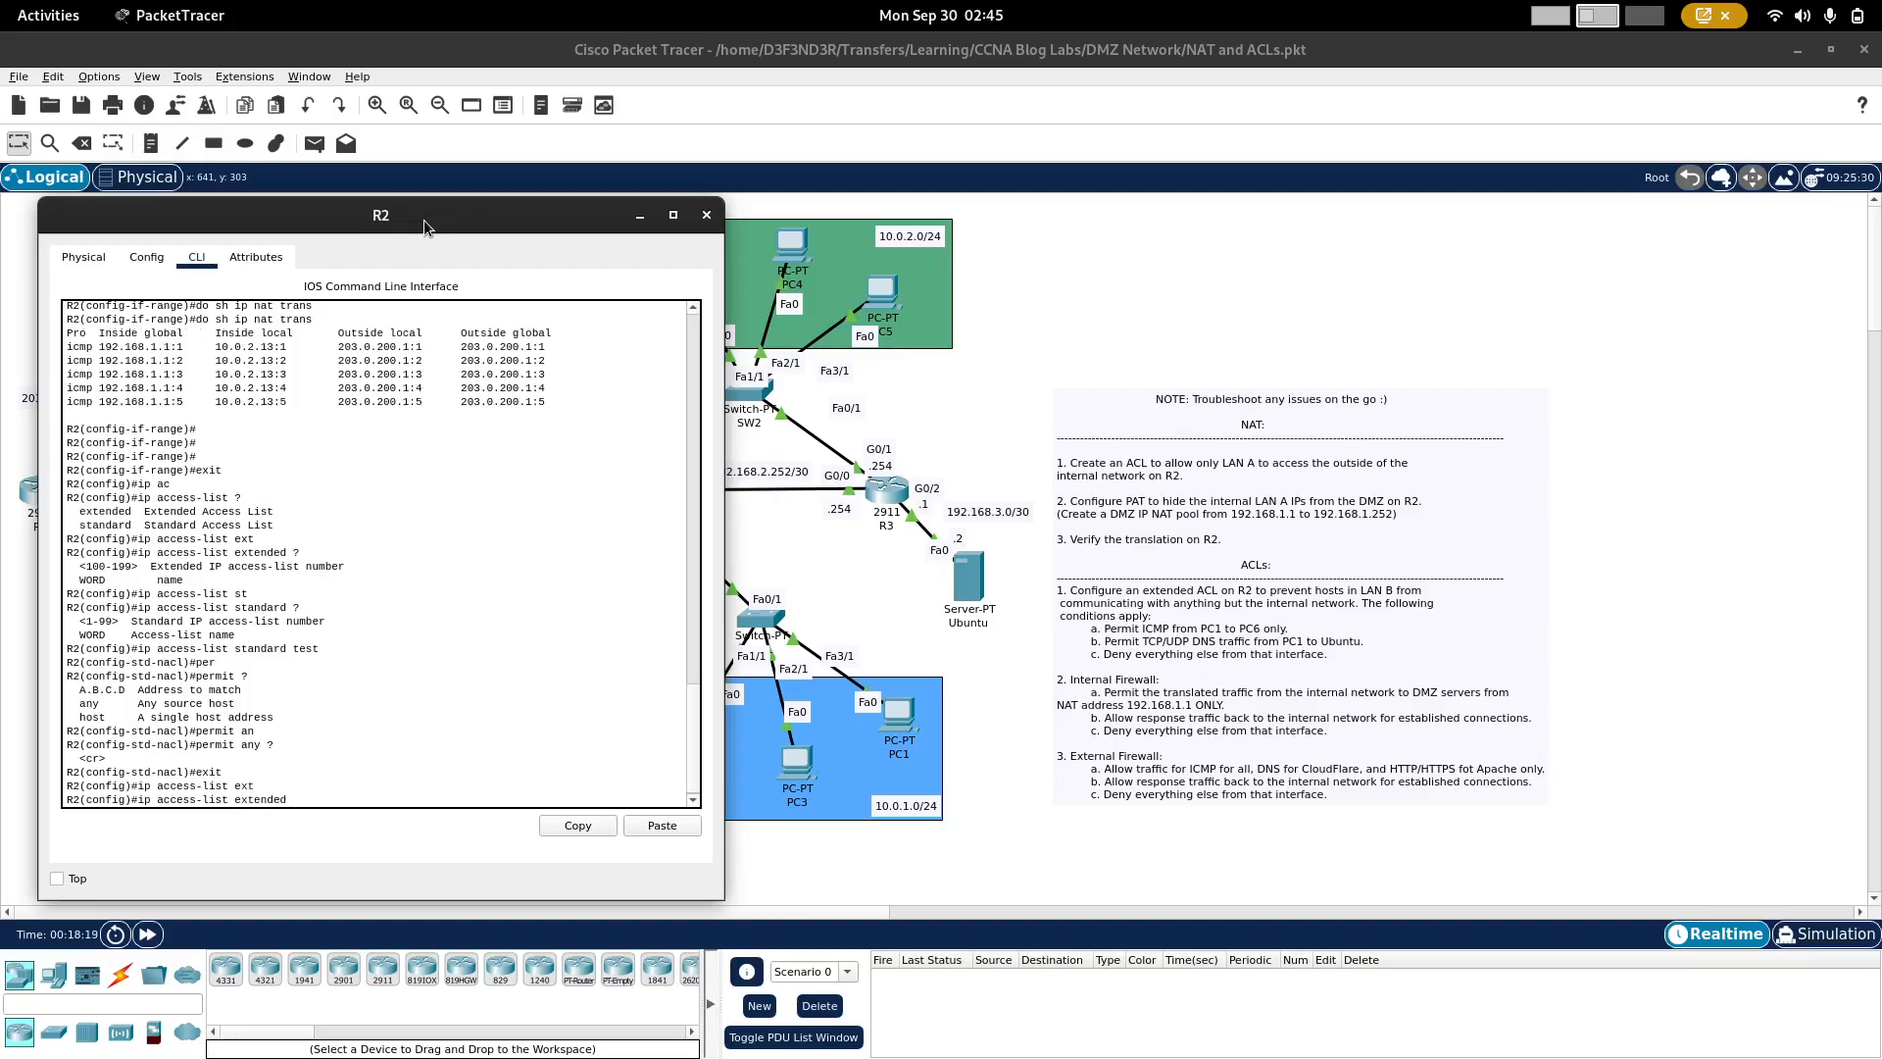
text(?)
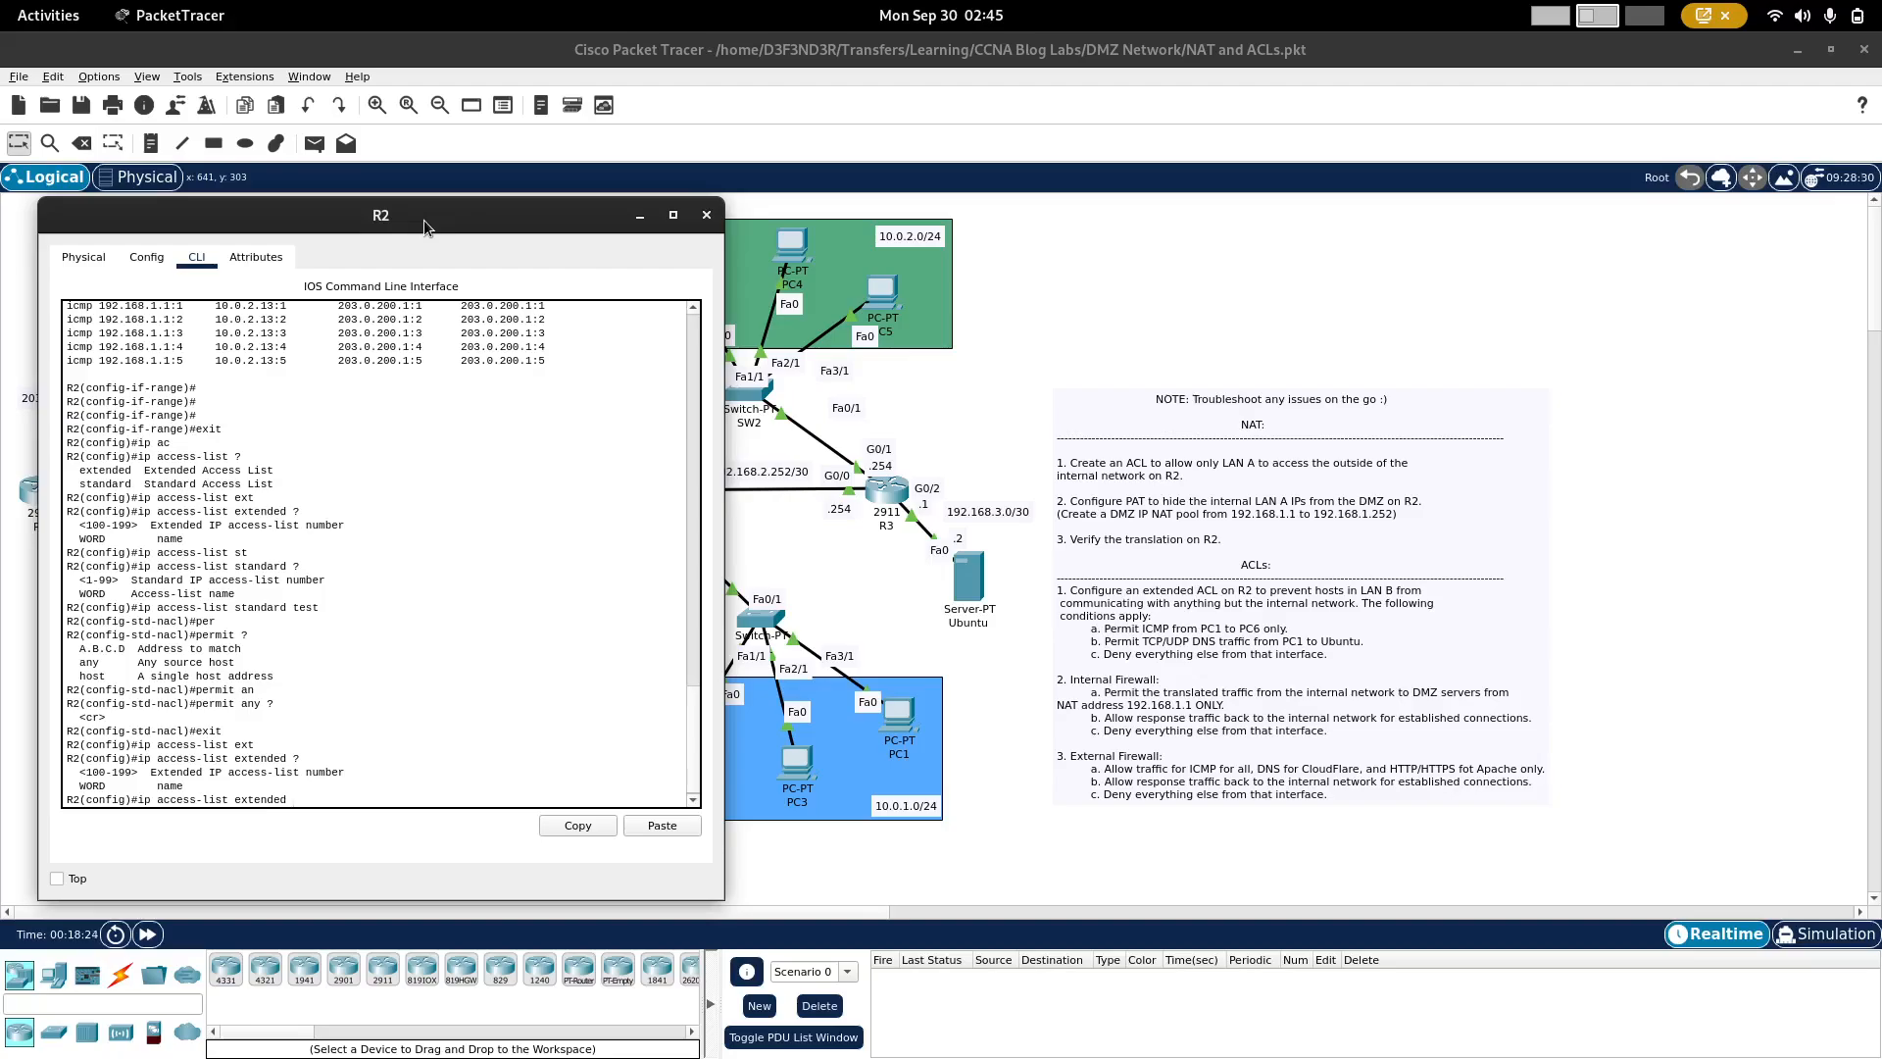
text(100)
key(Return)
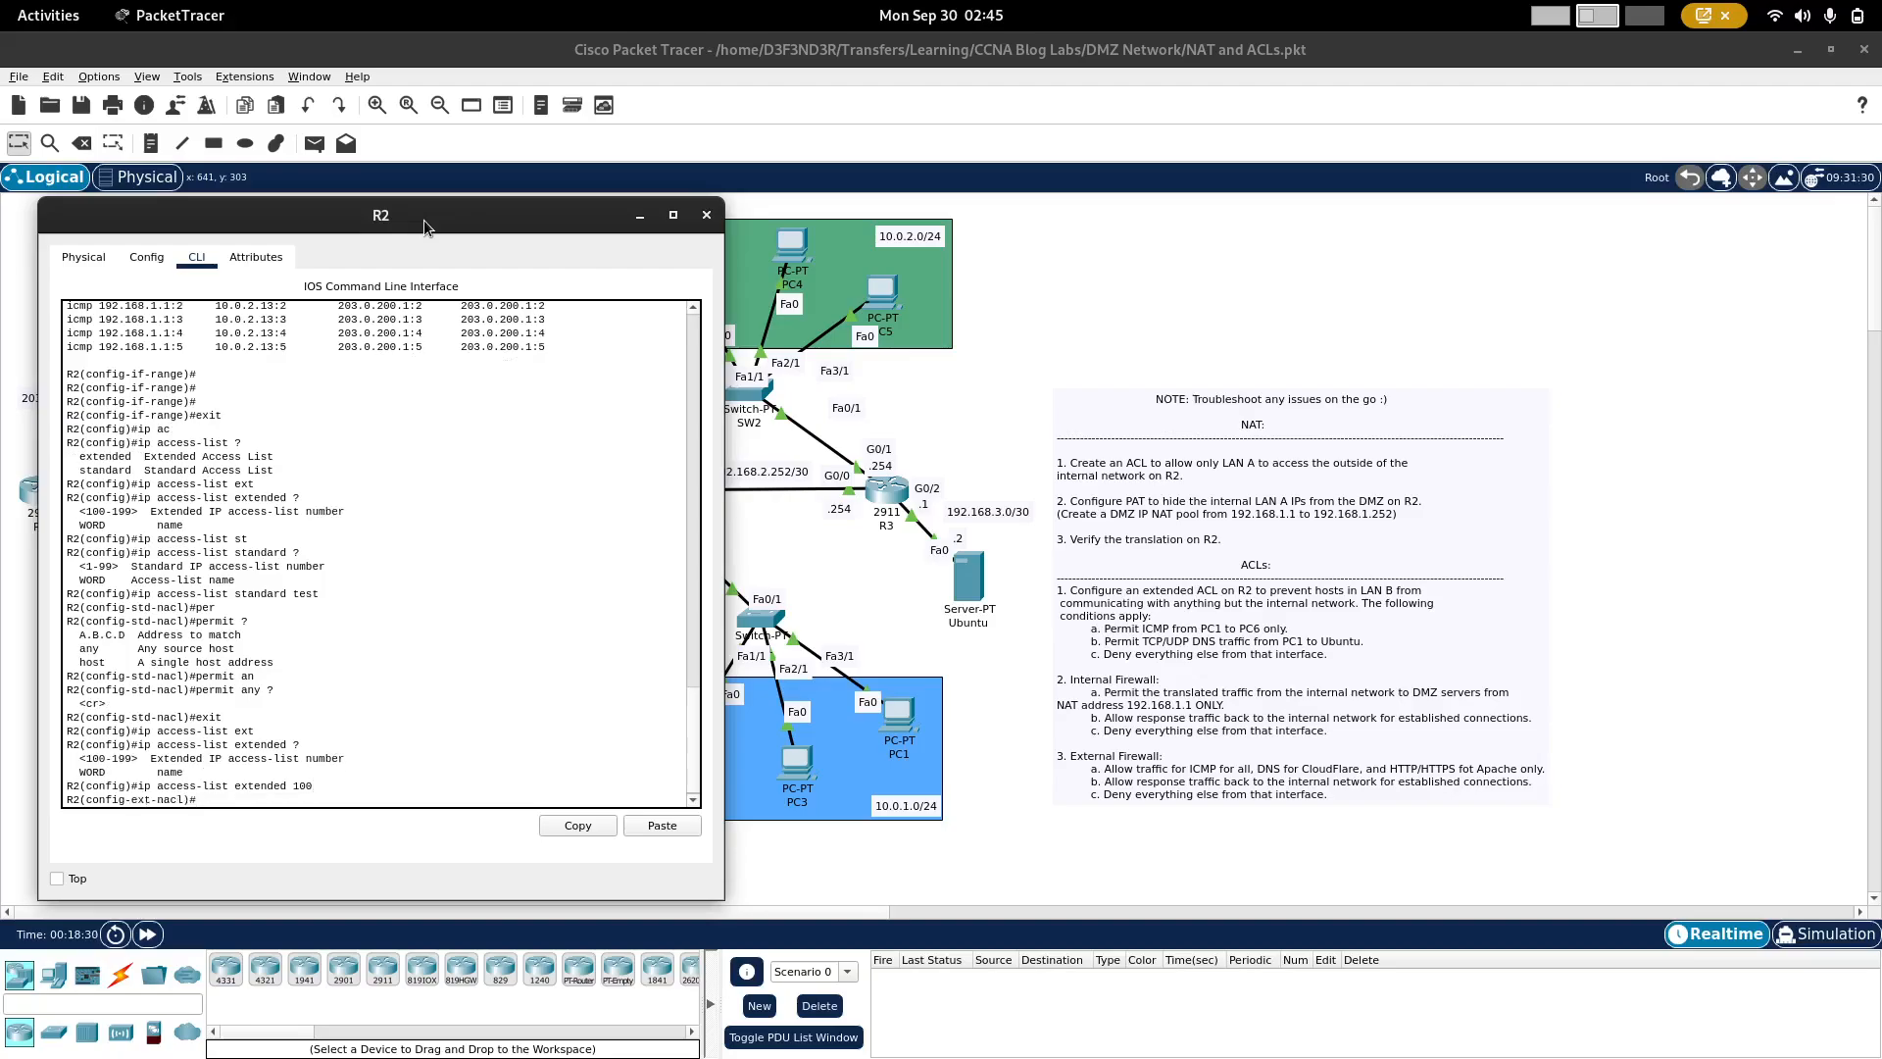
Step: Start a permit icmp statement in access list 100 with source host 10.0.1.11, looking up PC1's IPv4 address in its FastEthernet0 configuration
text(per)
key(Tab)
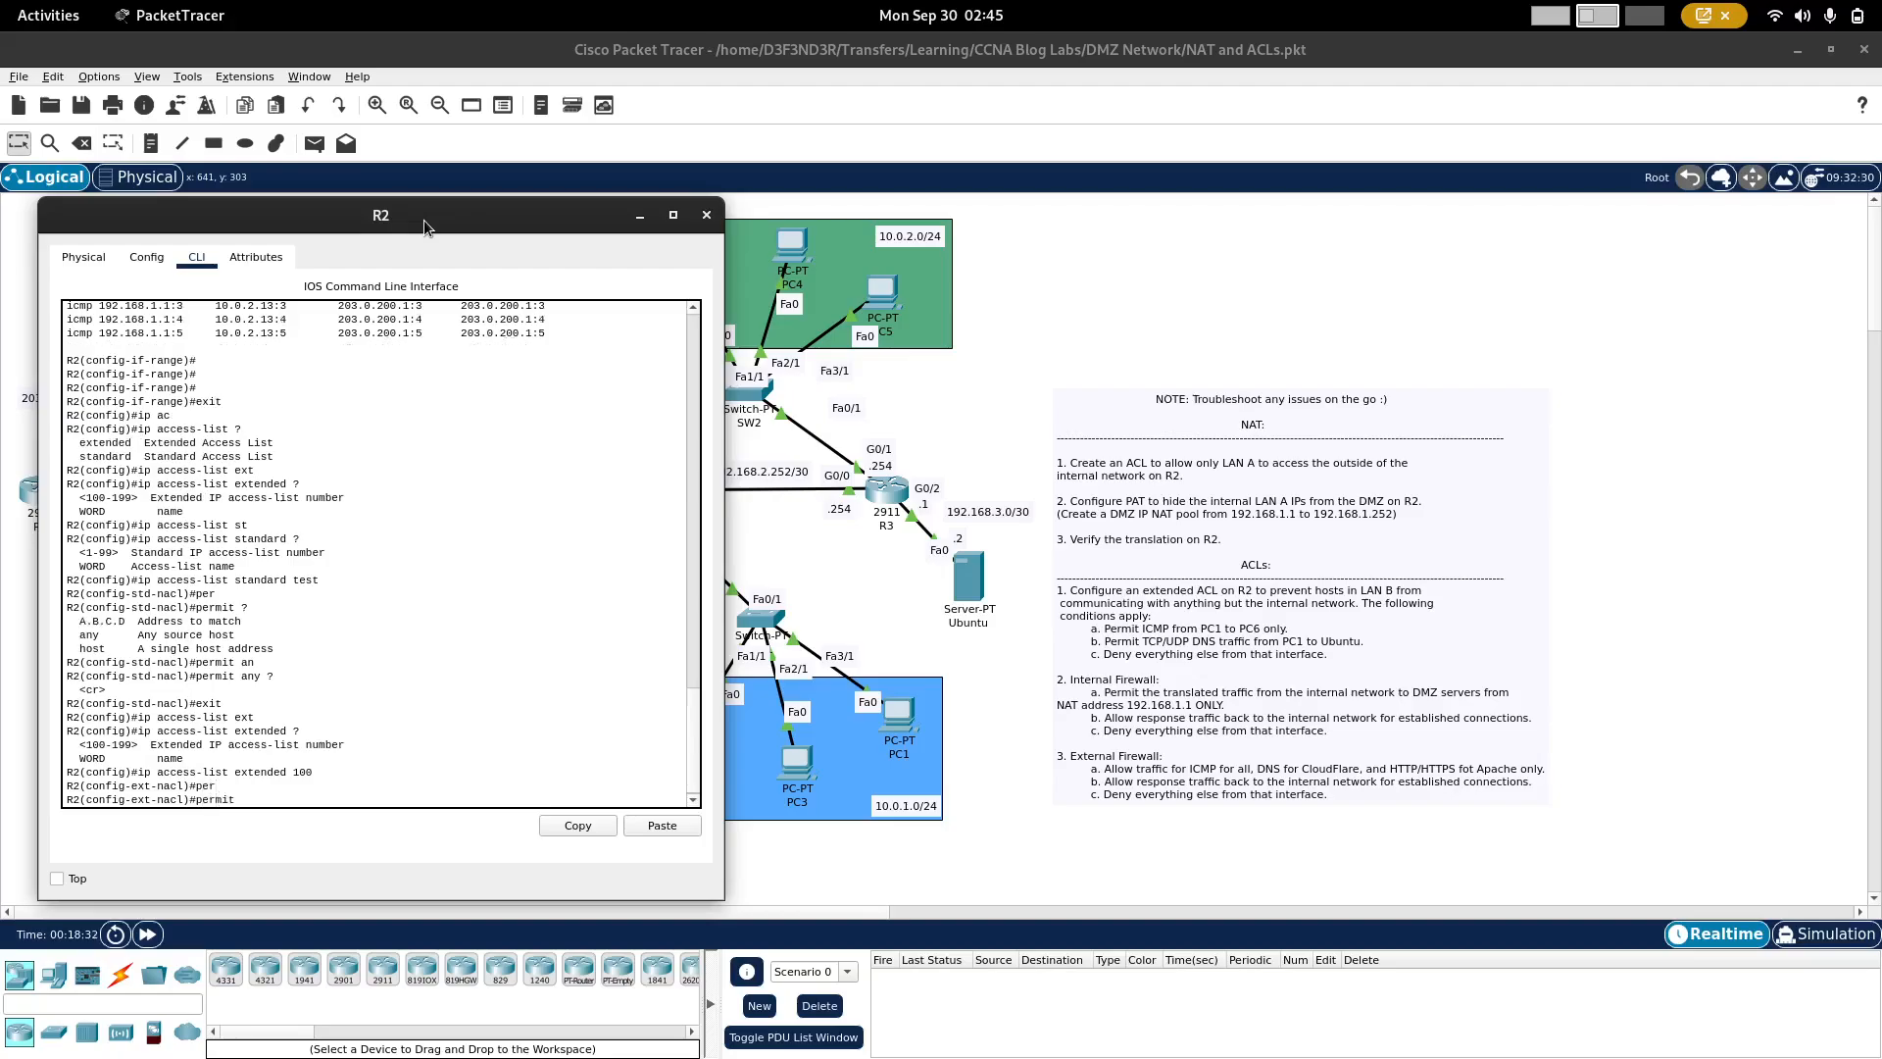
text(ic)
key(Tab)
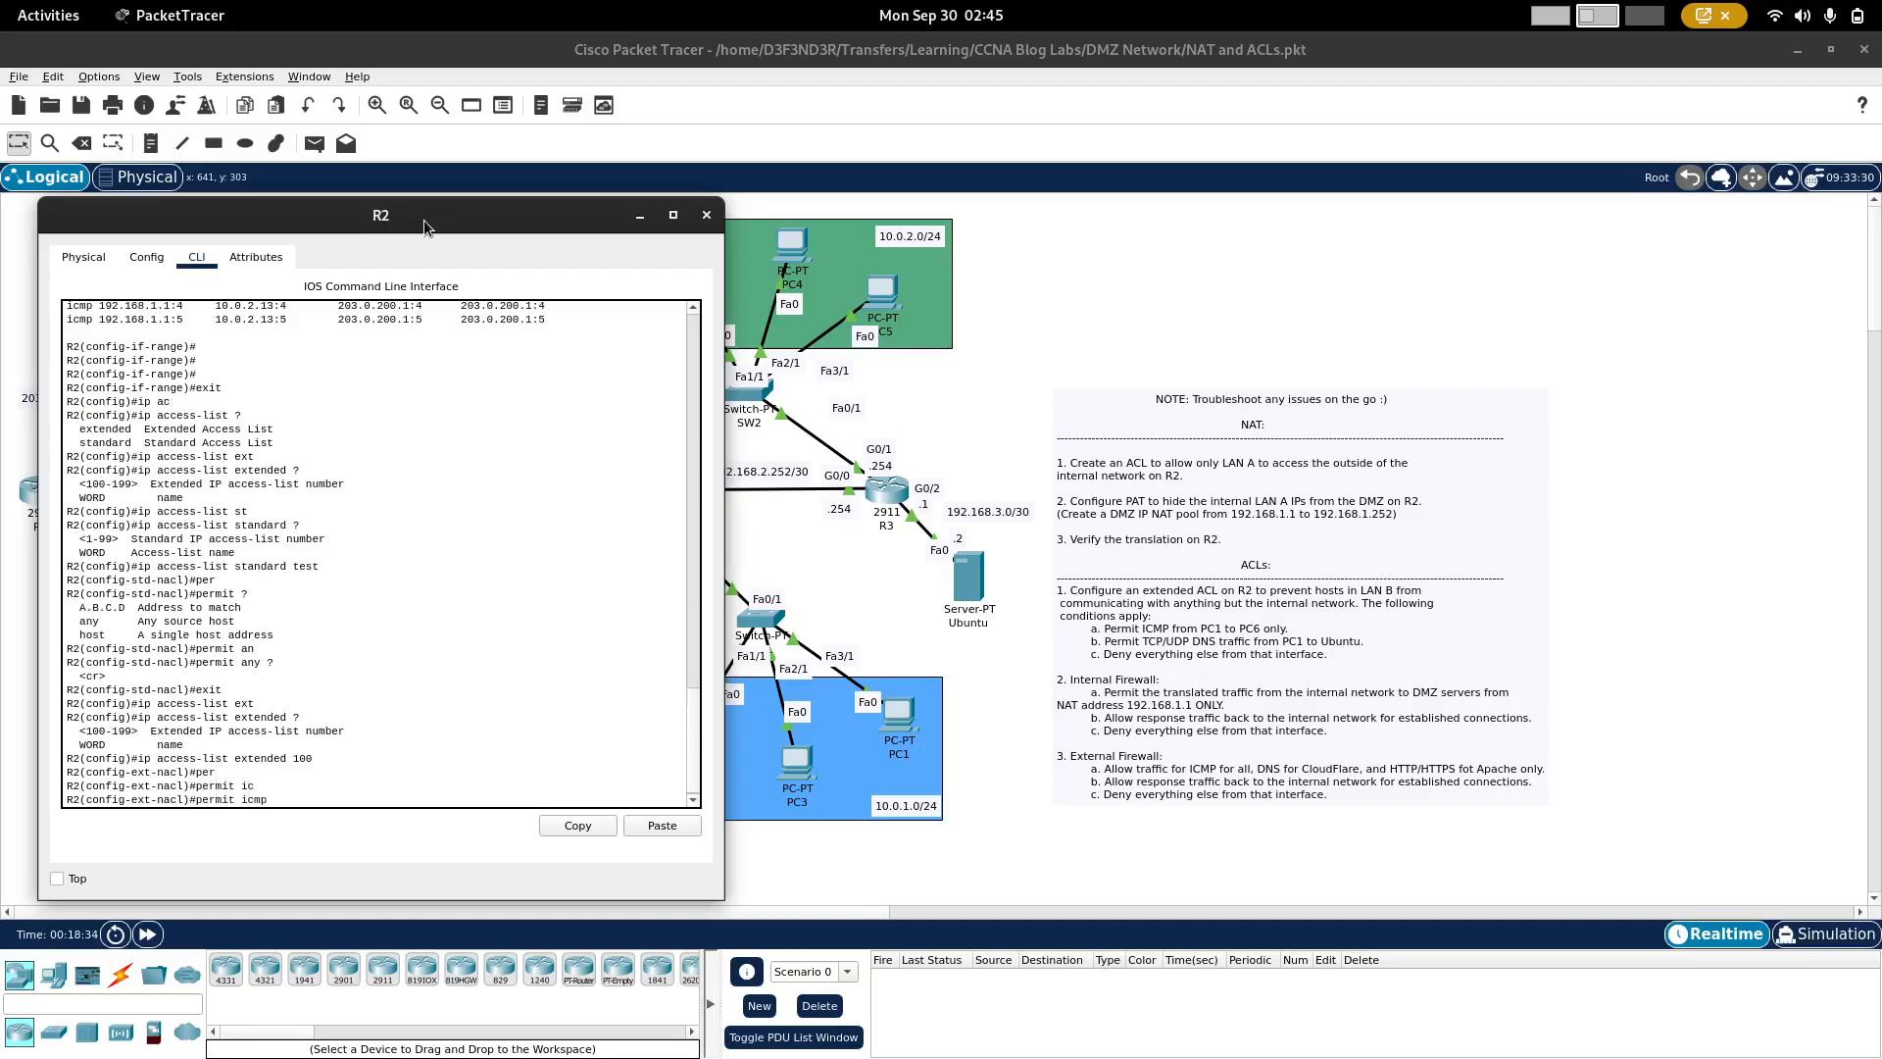
text(h)
key(Tab)
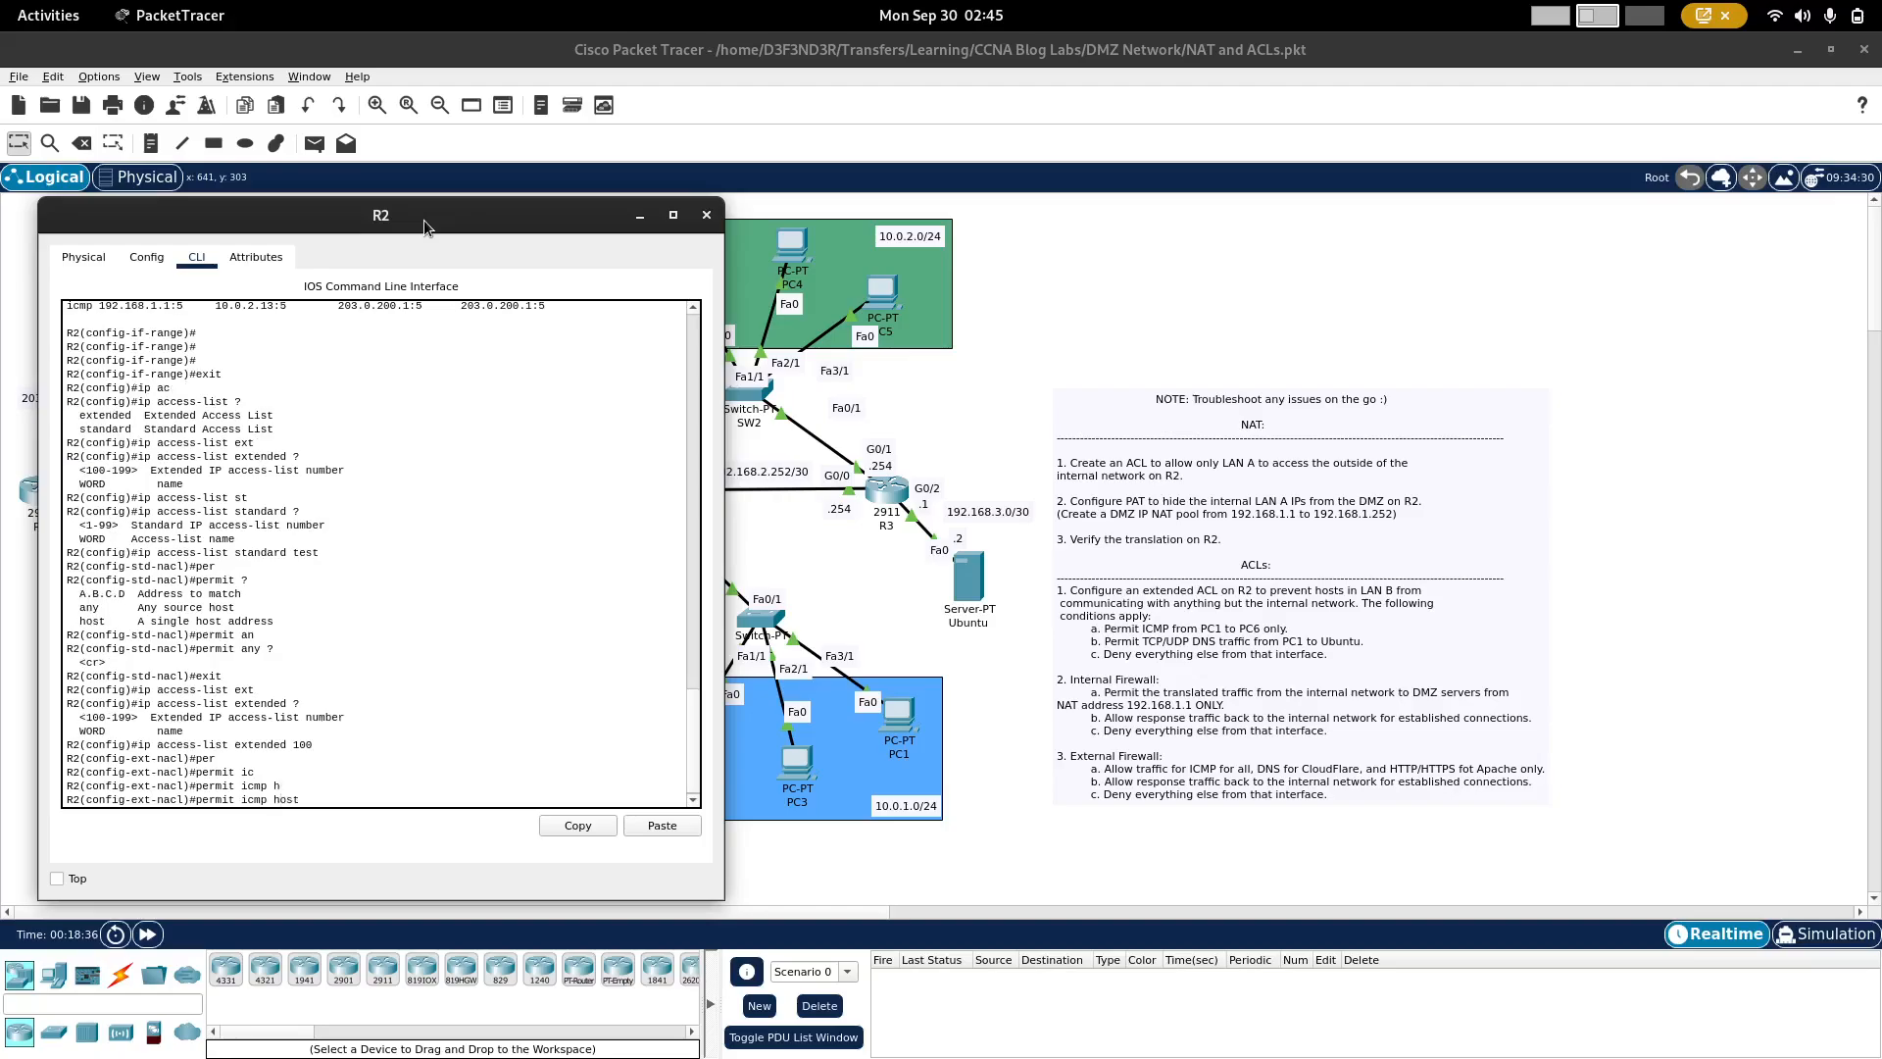
text(10.0.1.)
click(898, 712)
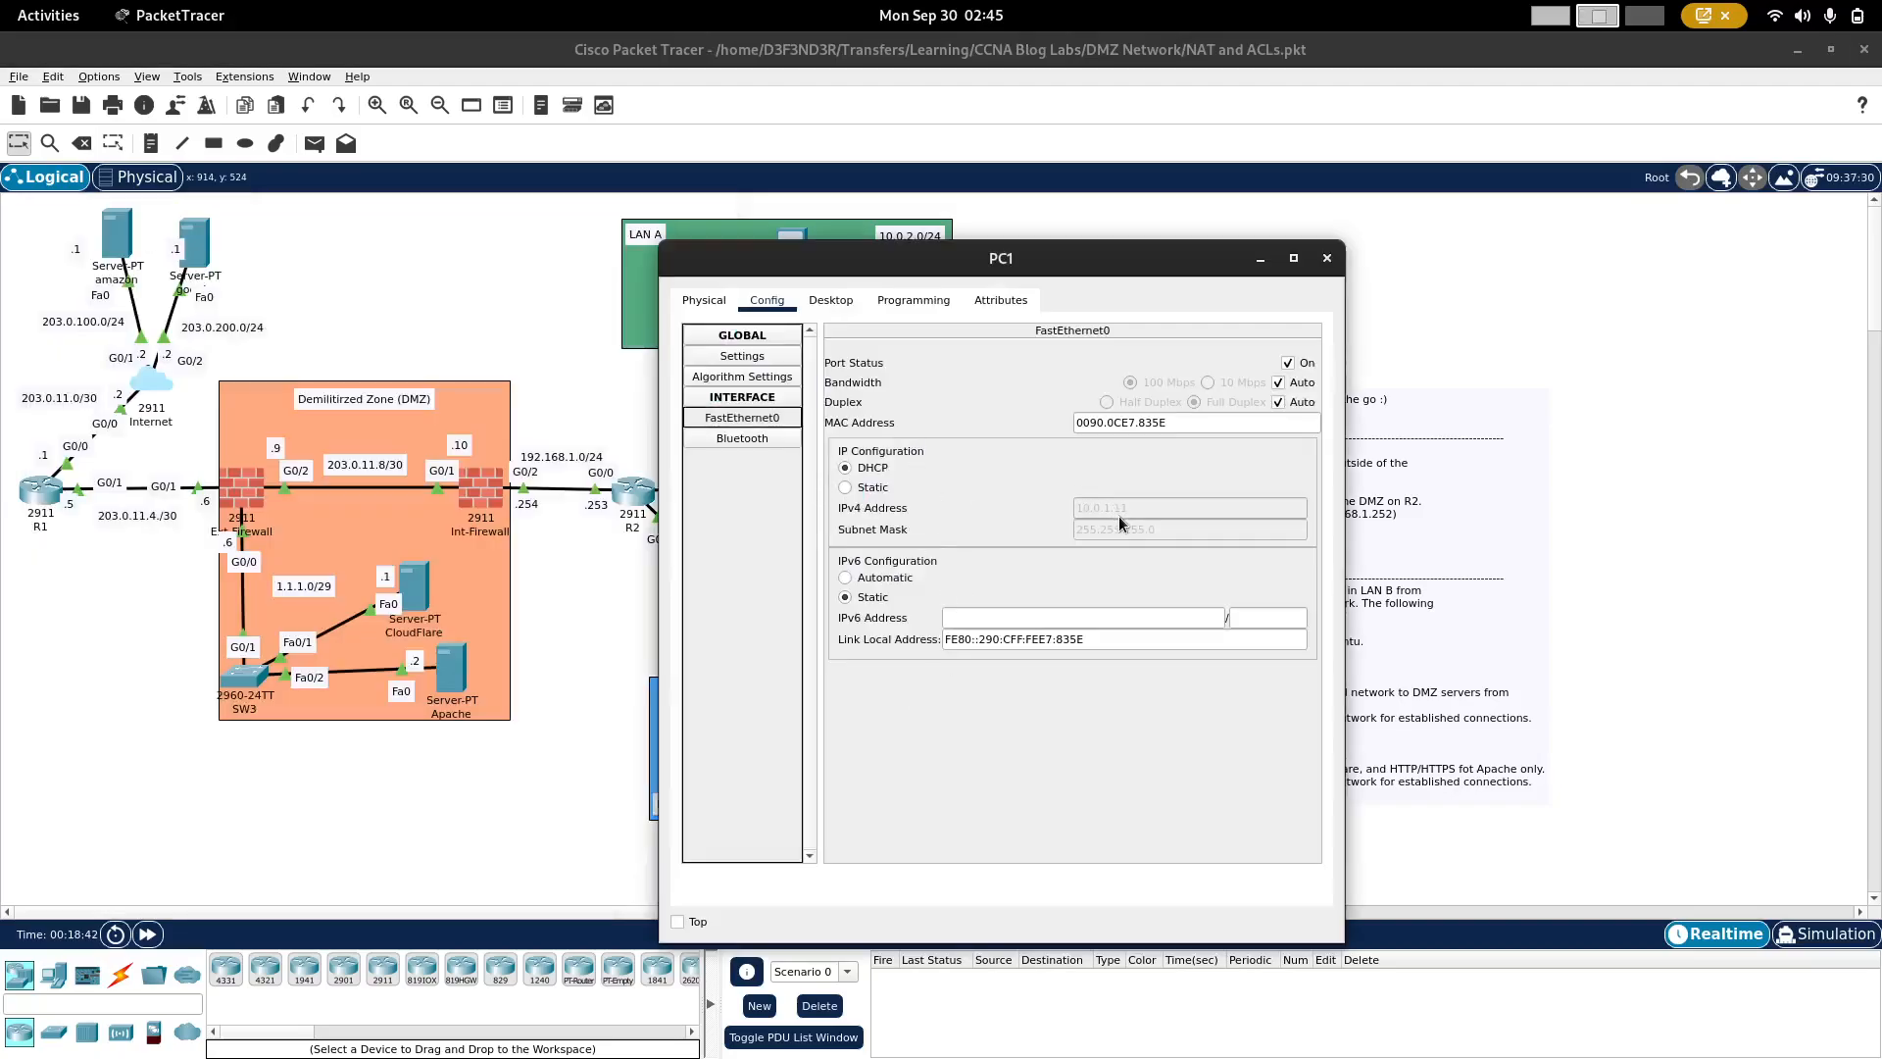
click(629, 494)
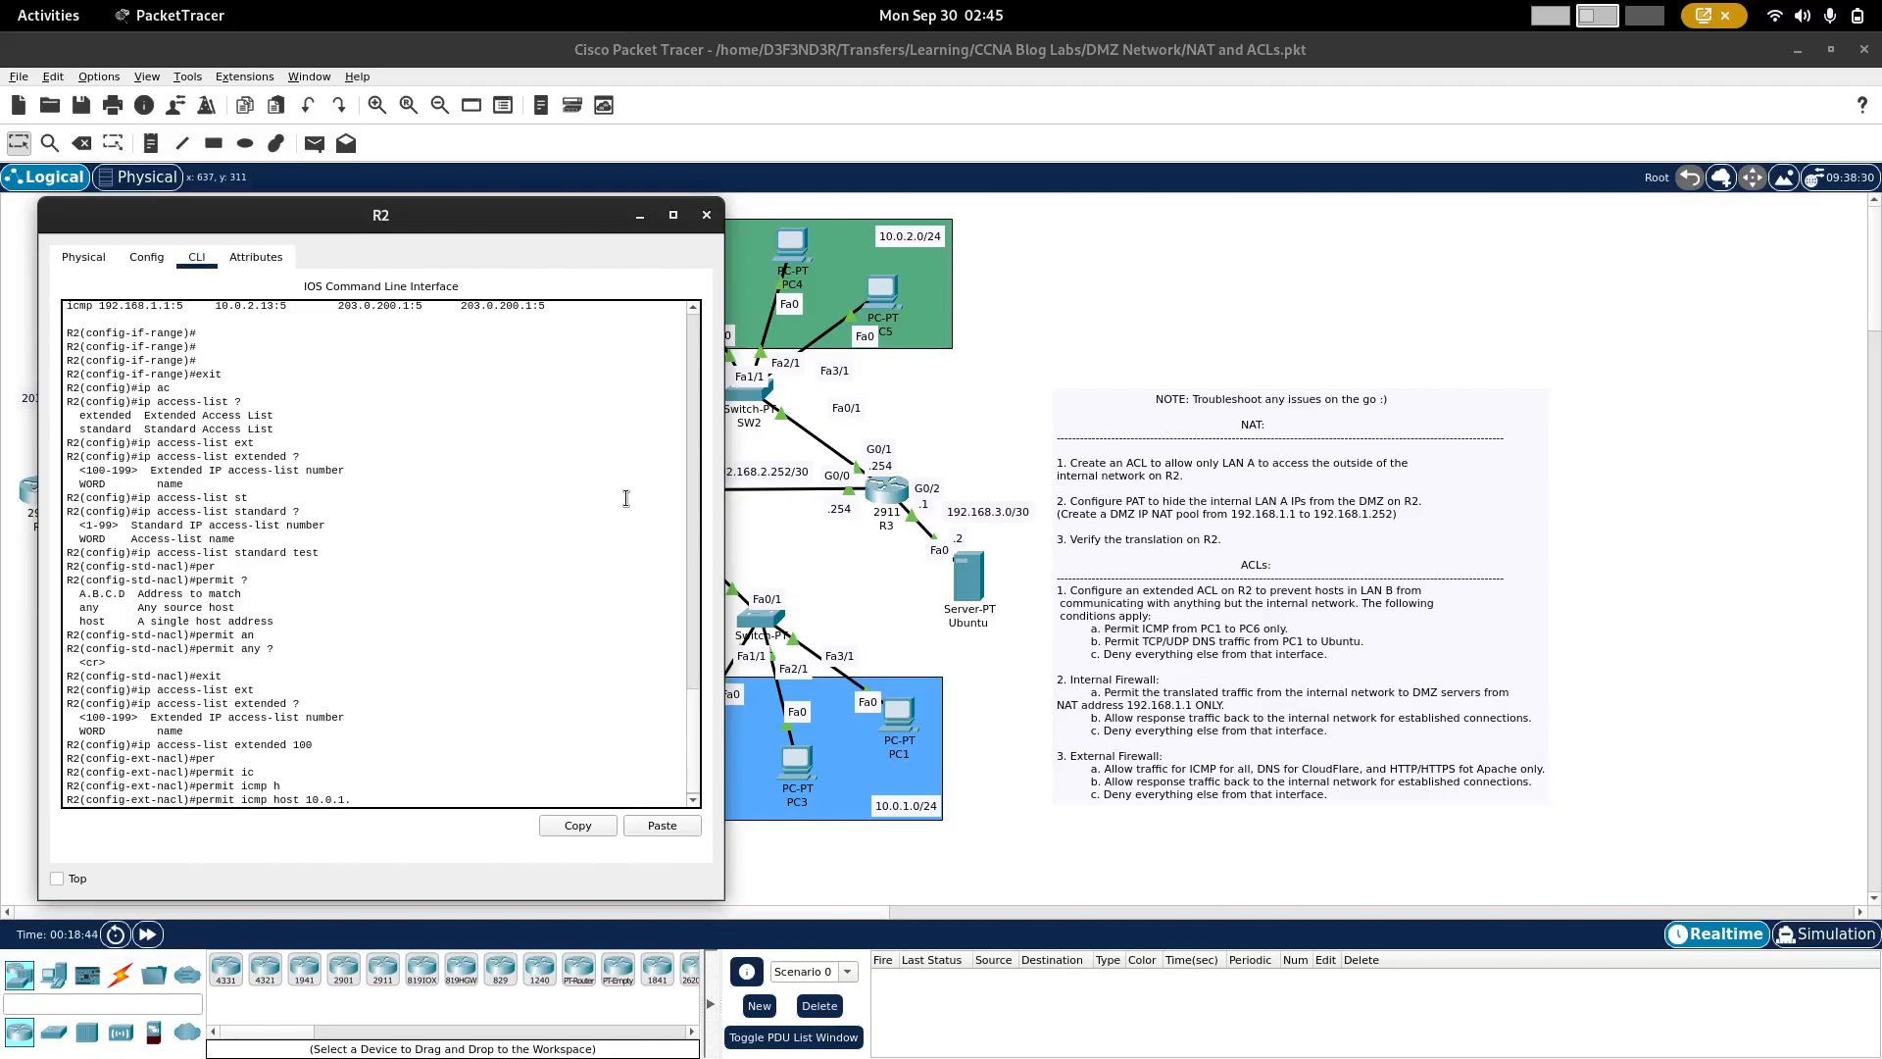
text(ho)
key(Tab)
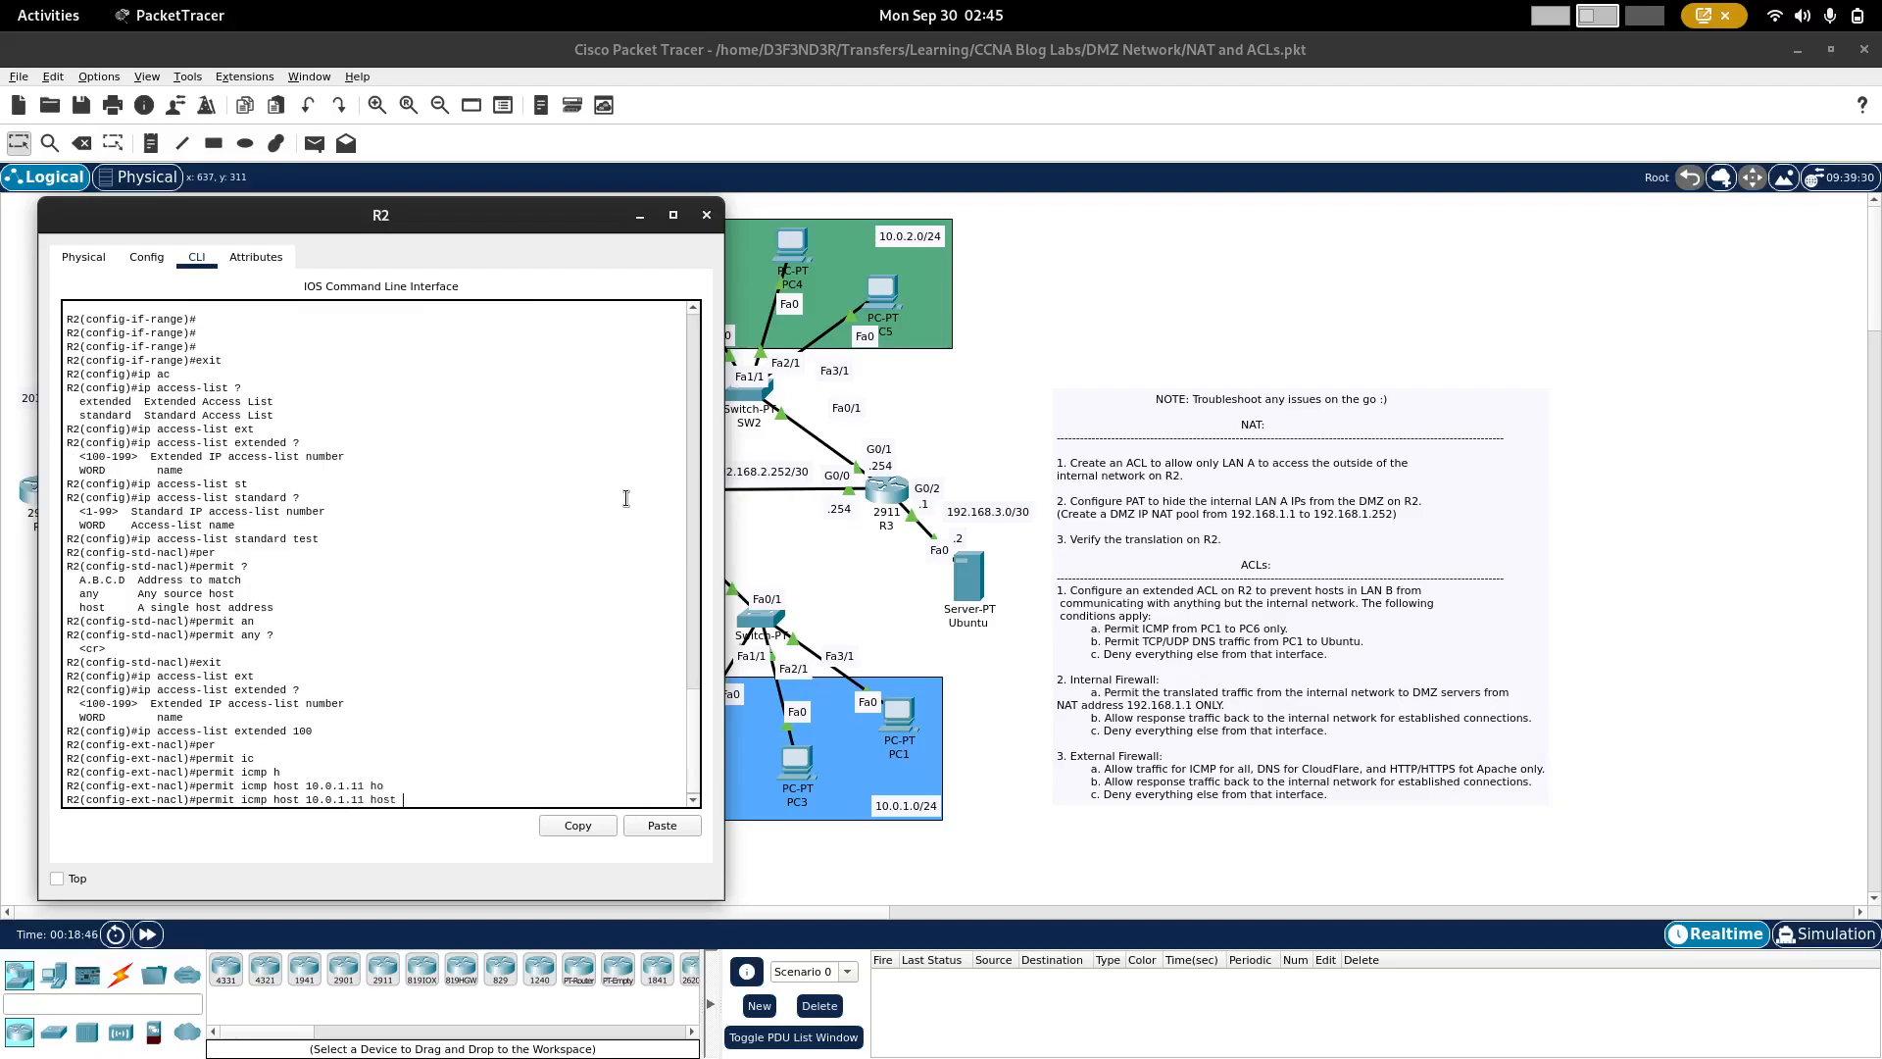
Step: Look up PC6's IPv4 address and complete the ICMP permit statement with destination host 10.0.2.13
text(10.0.2.)
click(935, 422)
click(693, 286)
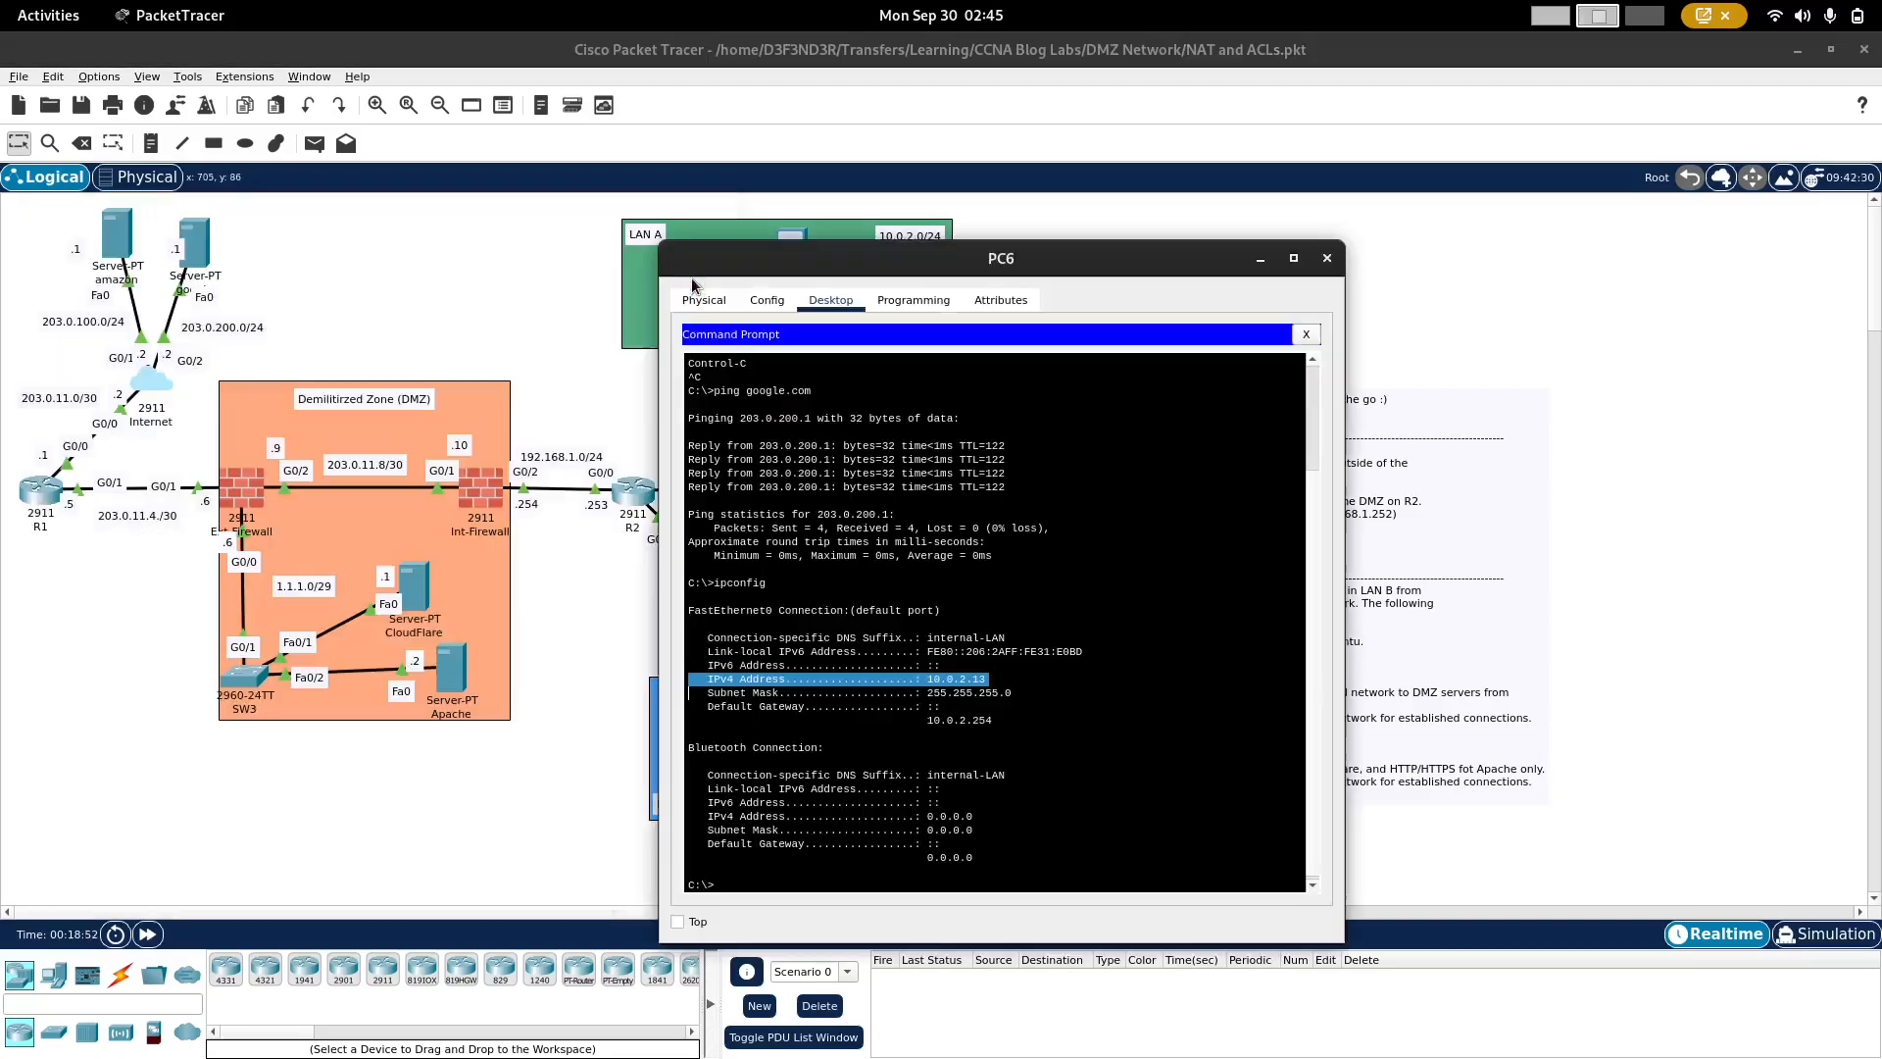
click(630, 680)
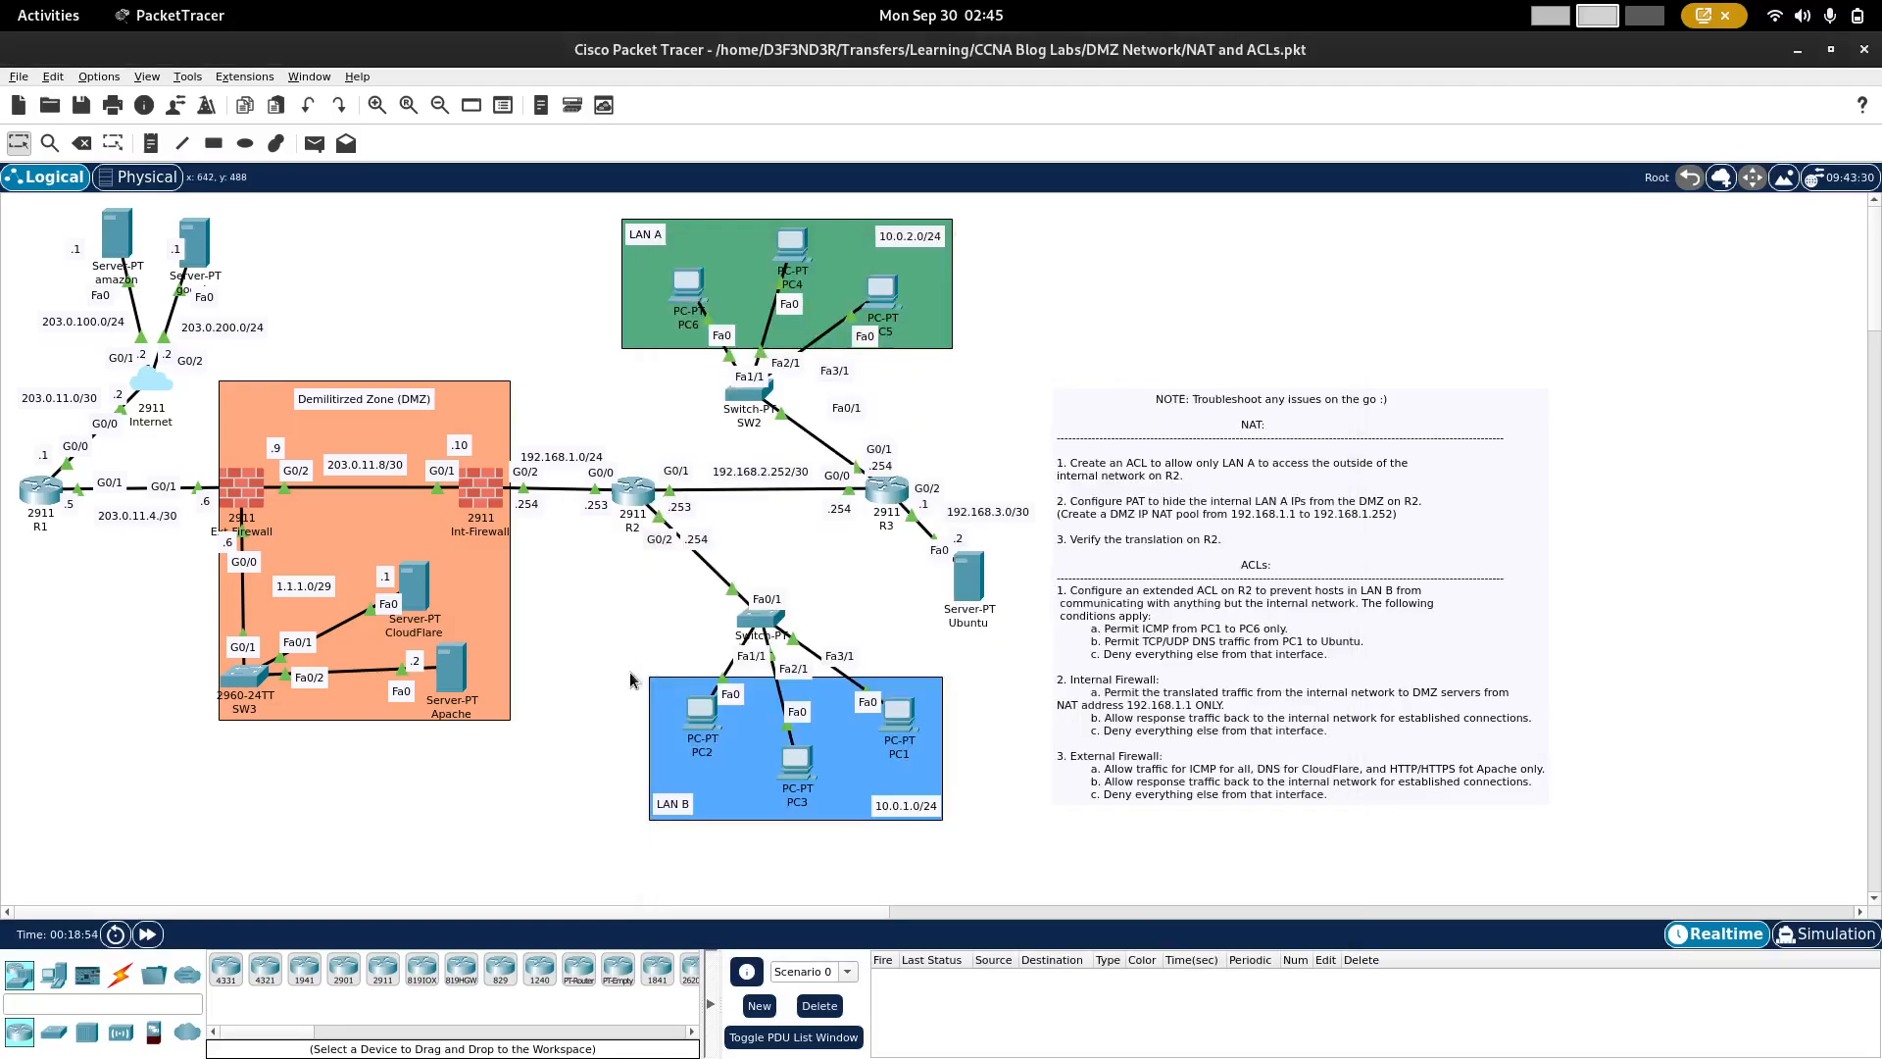
click(637, 492)
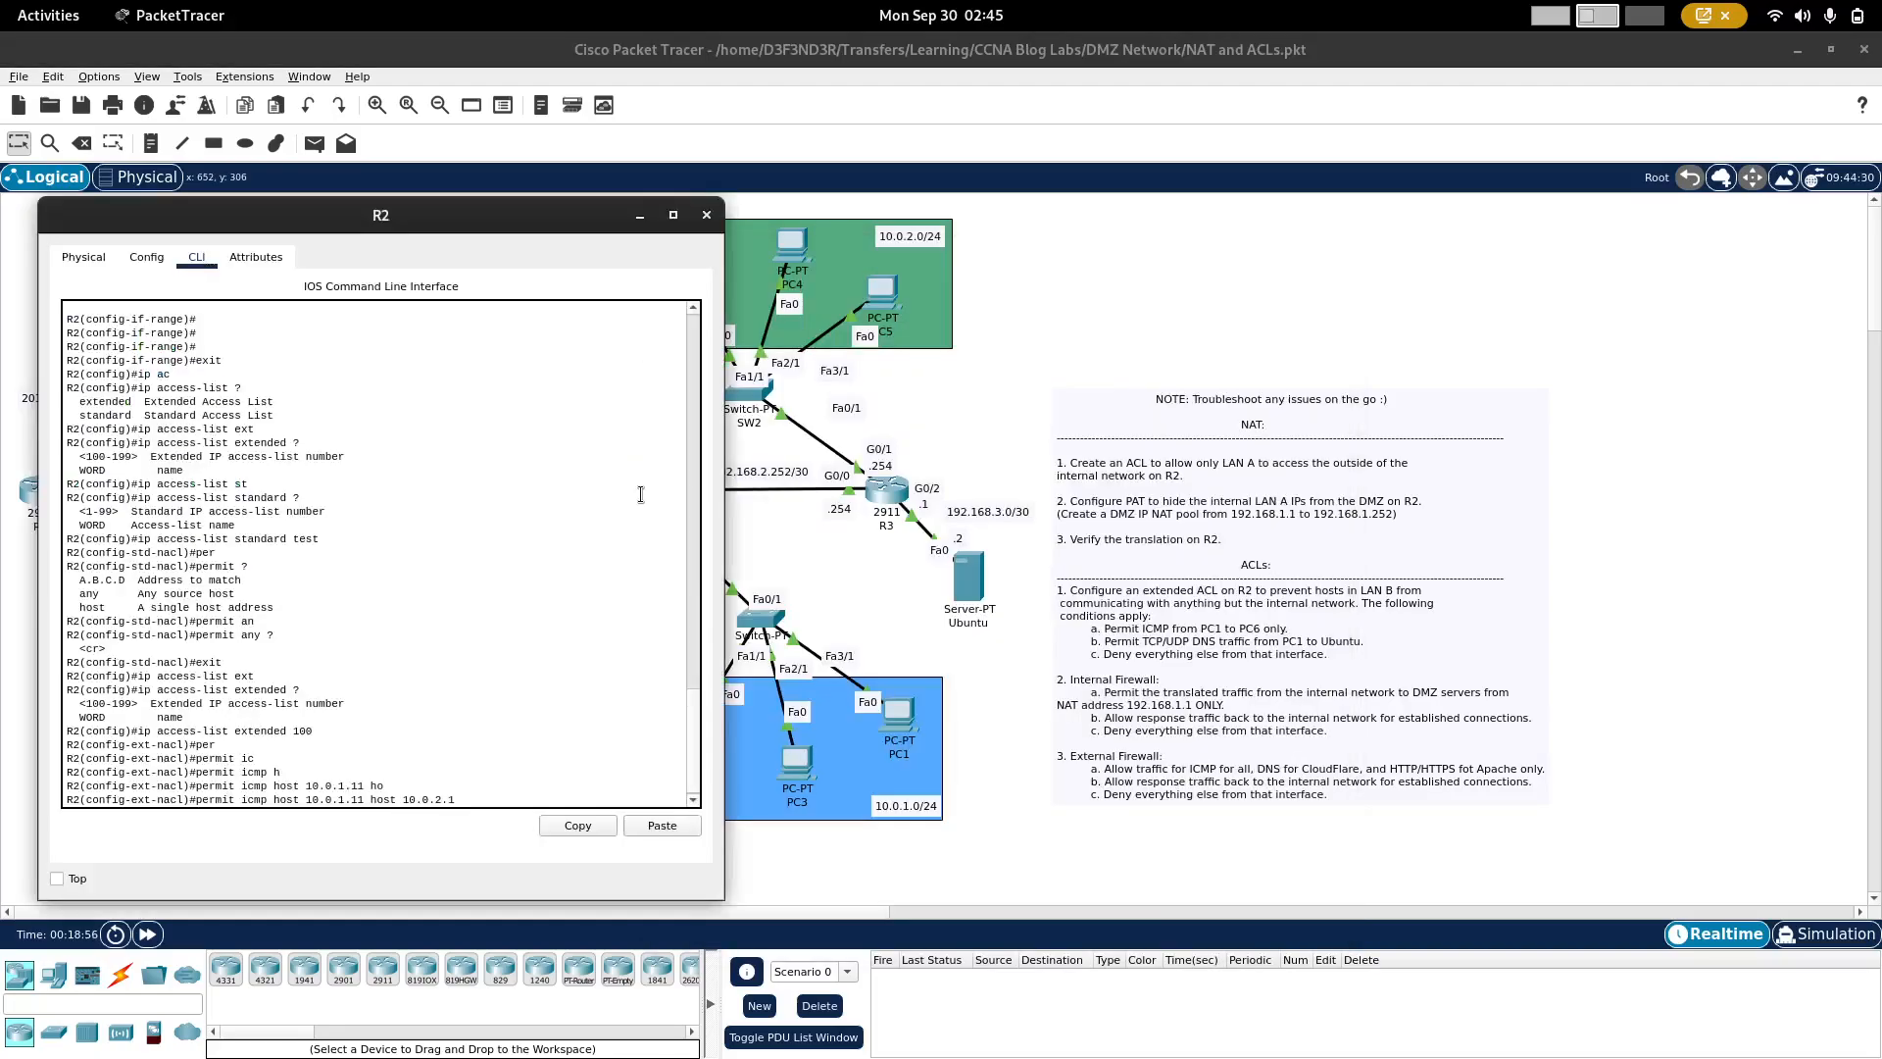
key(Return)
text(\)
key(Up)
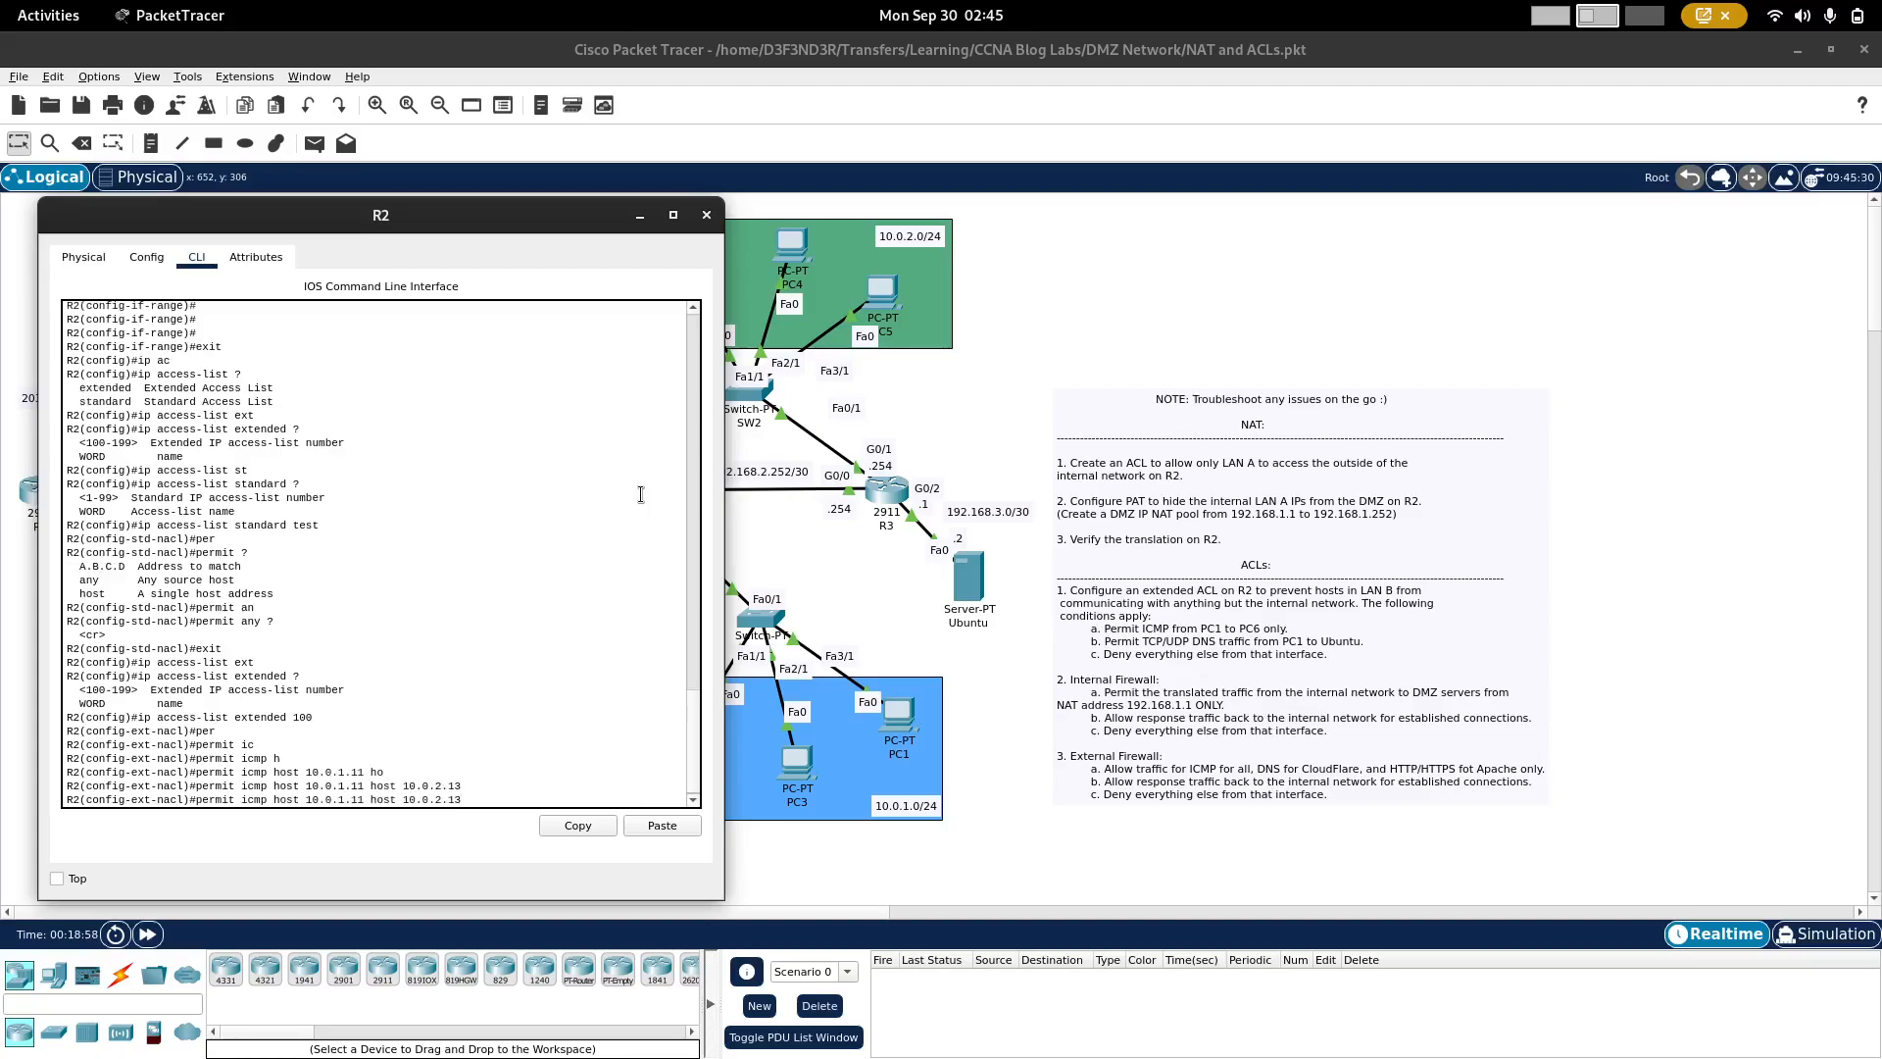
key(Down)
key(BackSpace)
Step: Permit TCP DNS traffic in access list 100 from host 10.0.1.11 to host 192.168.3.2 with eq 53
text(perm)
key(Tab)
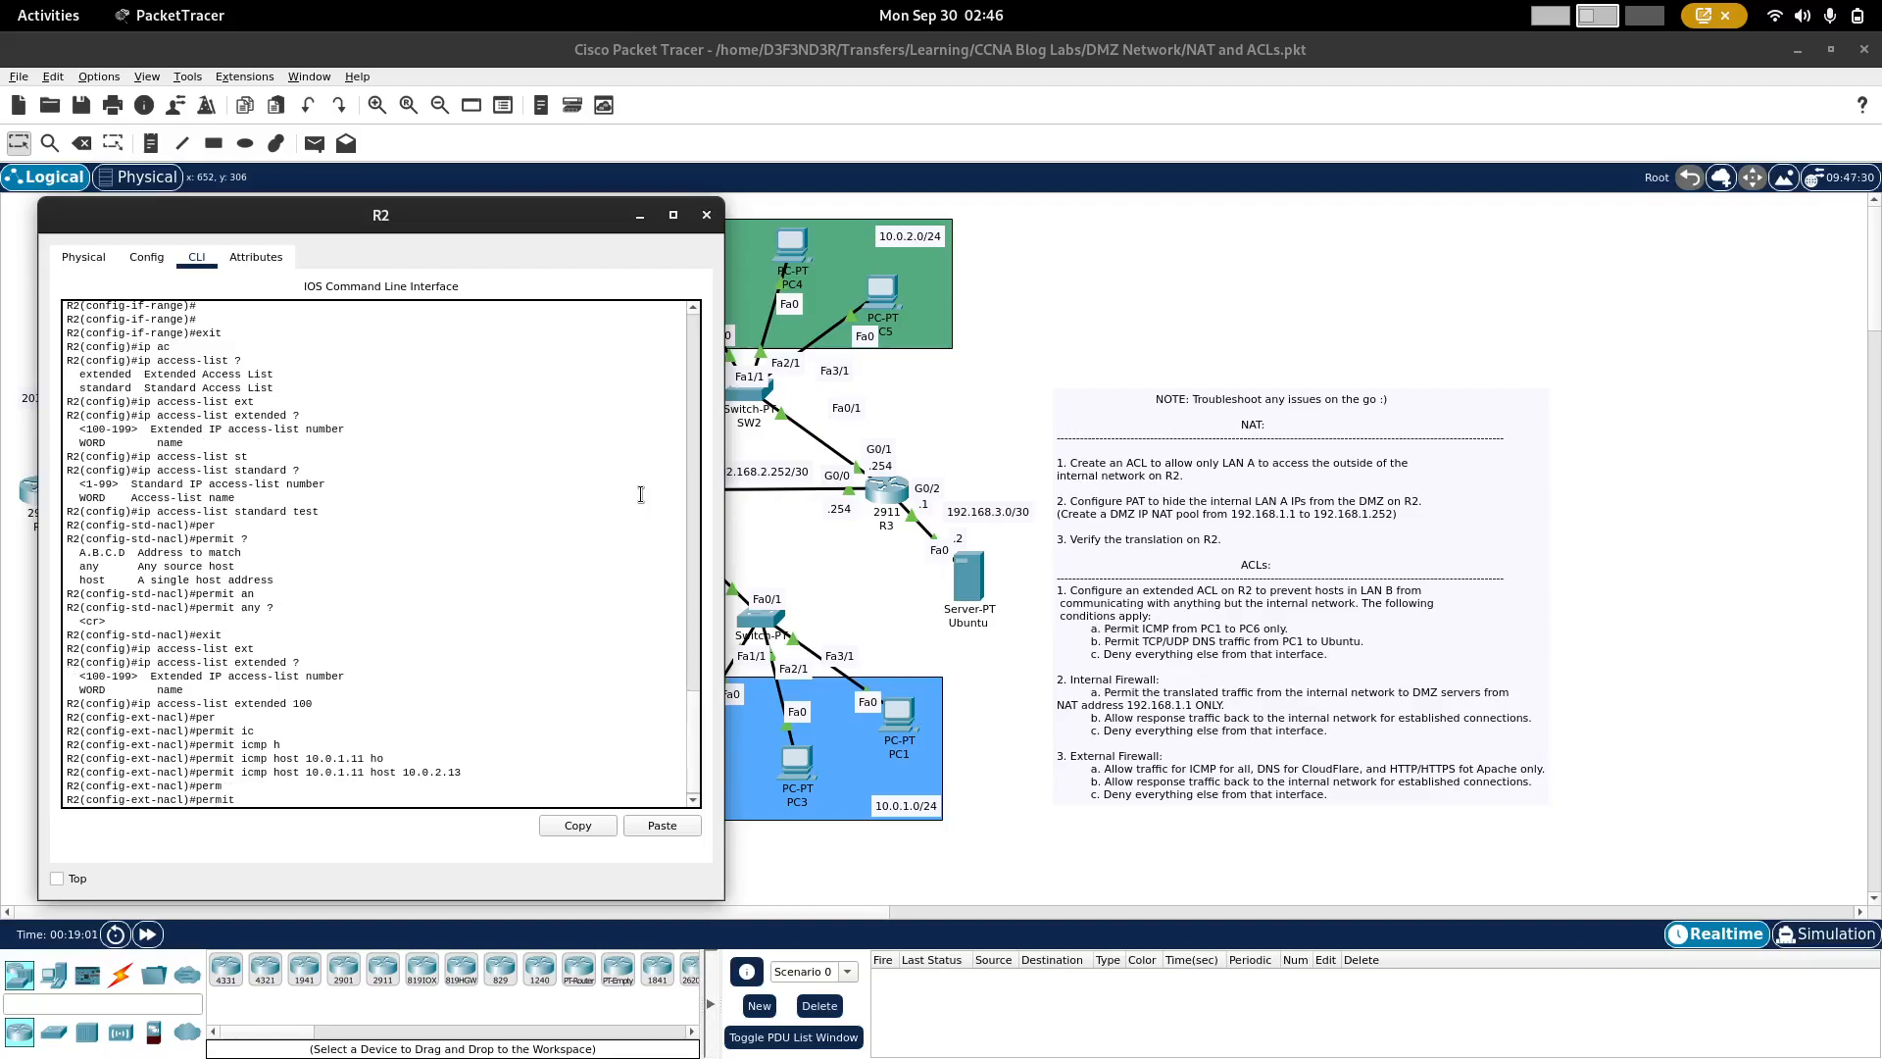
text(tcp h)
key(Tab)
text(10.0.)
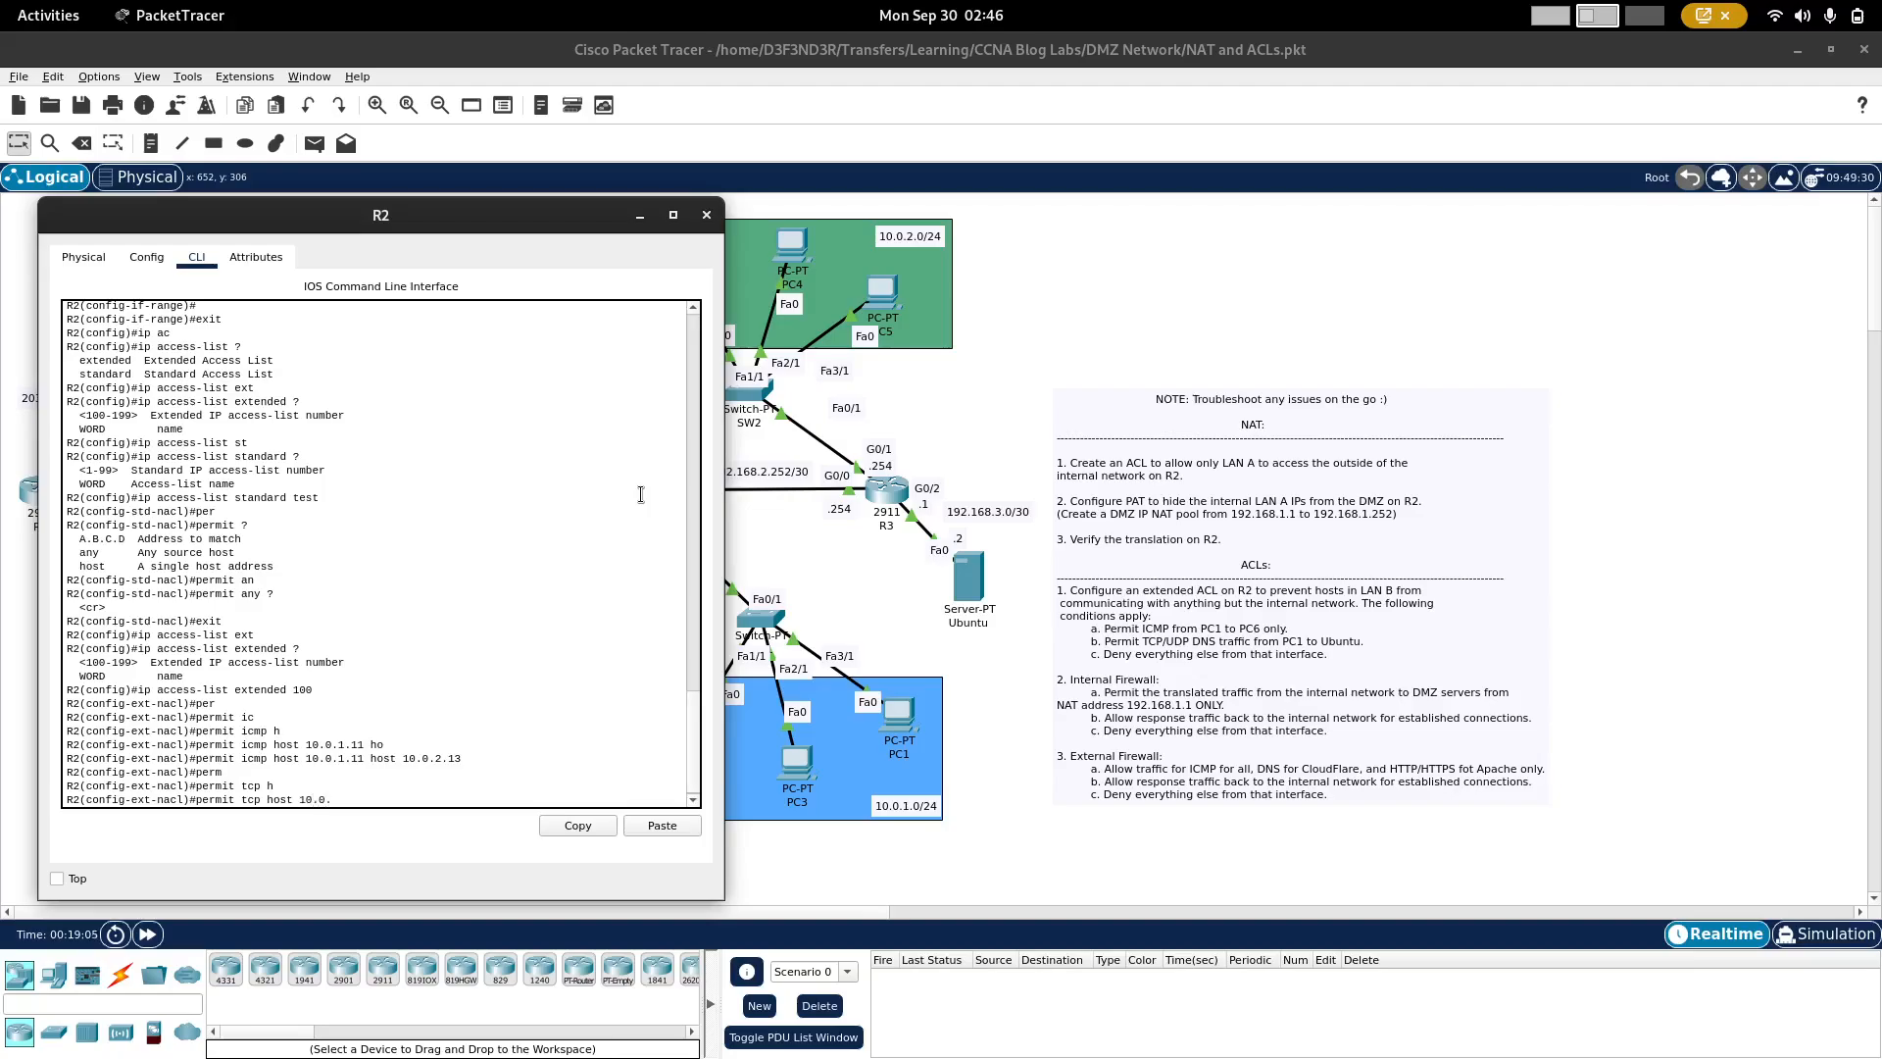
text(1.11 h)
key(Tab)
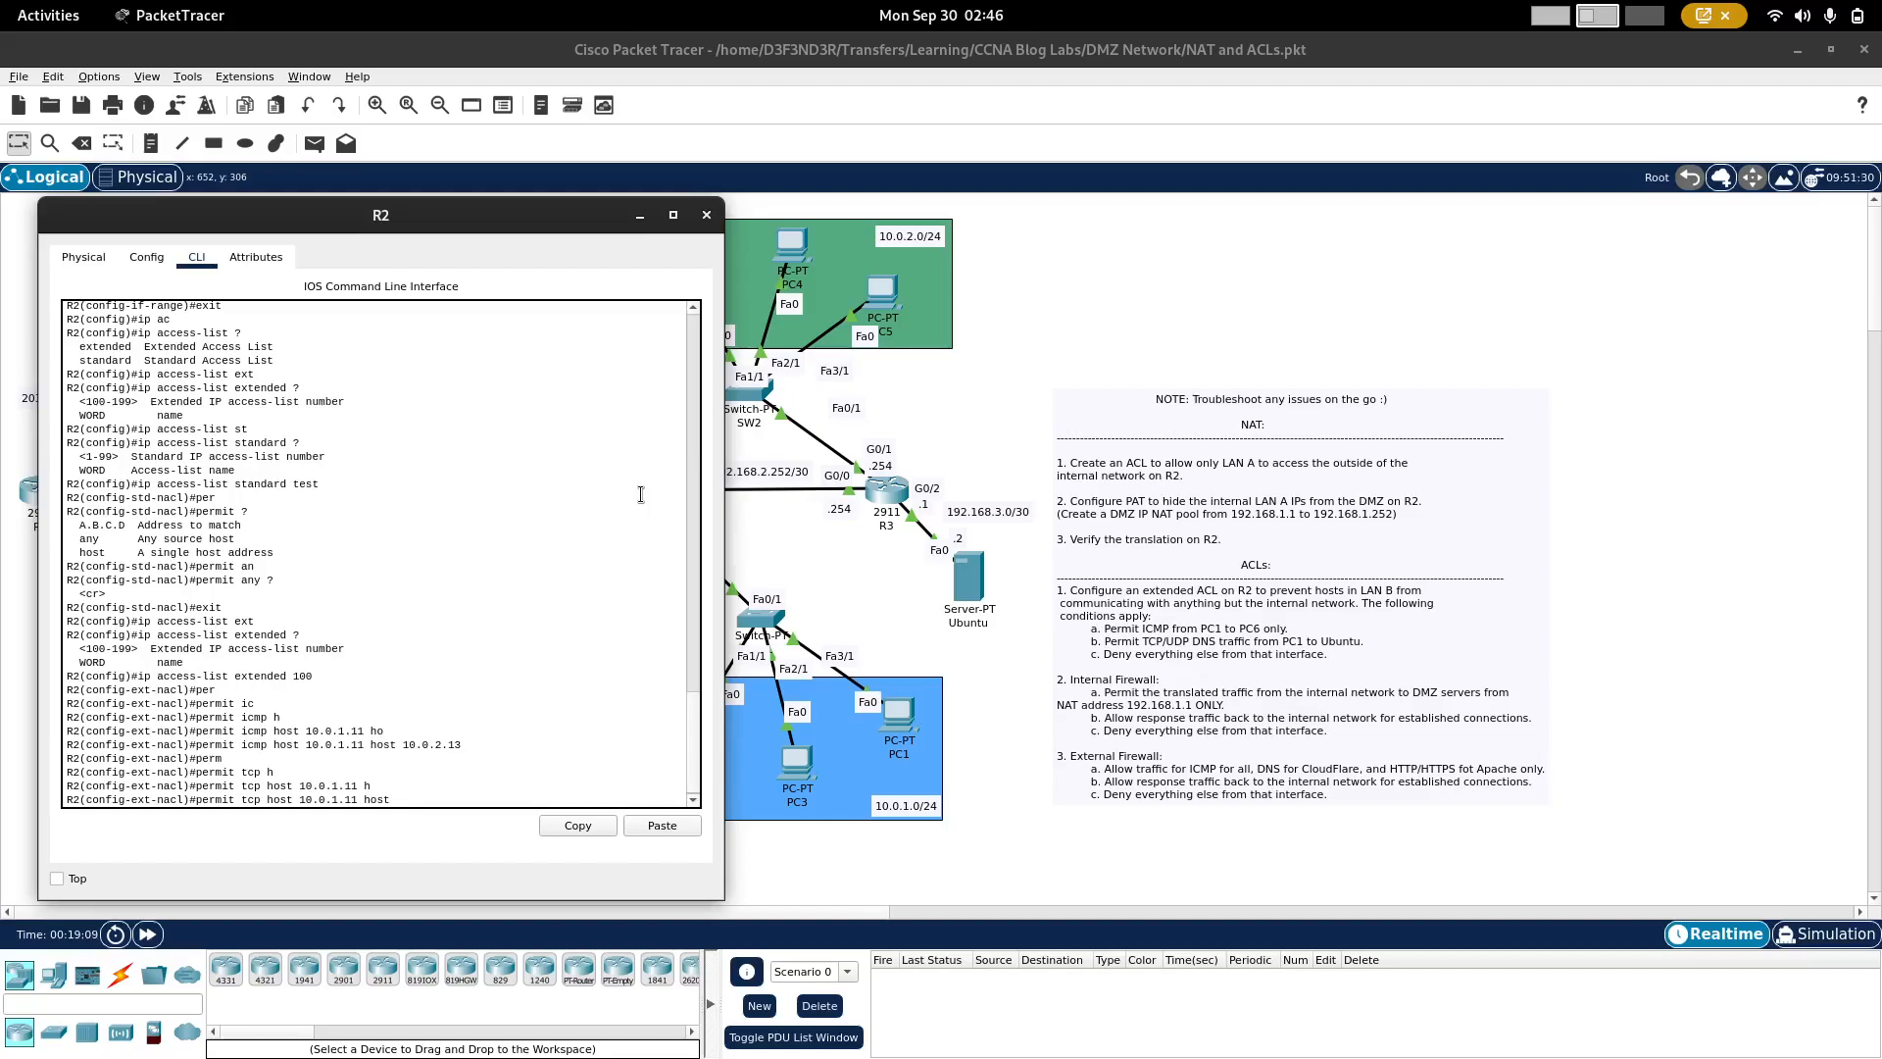
text(192.168)
text(.3.2 eq 53)
key(Return)
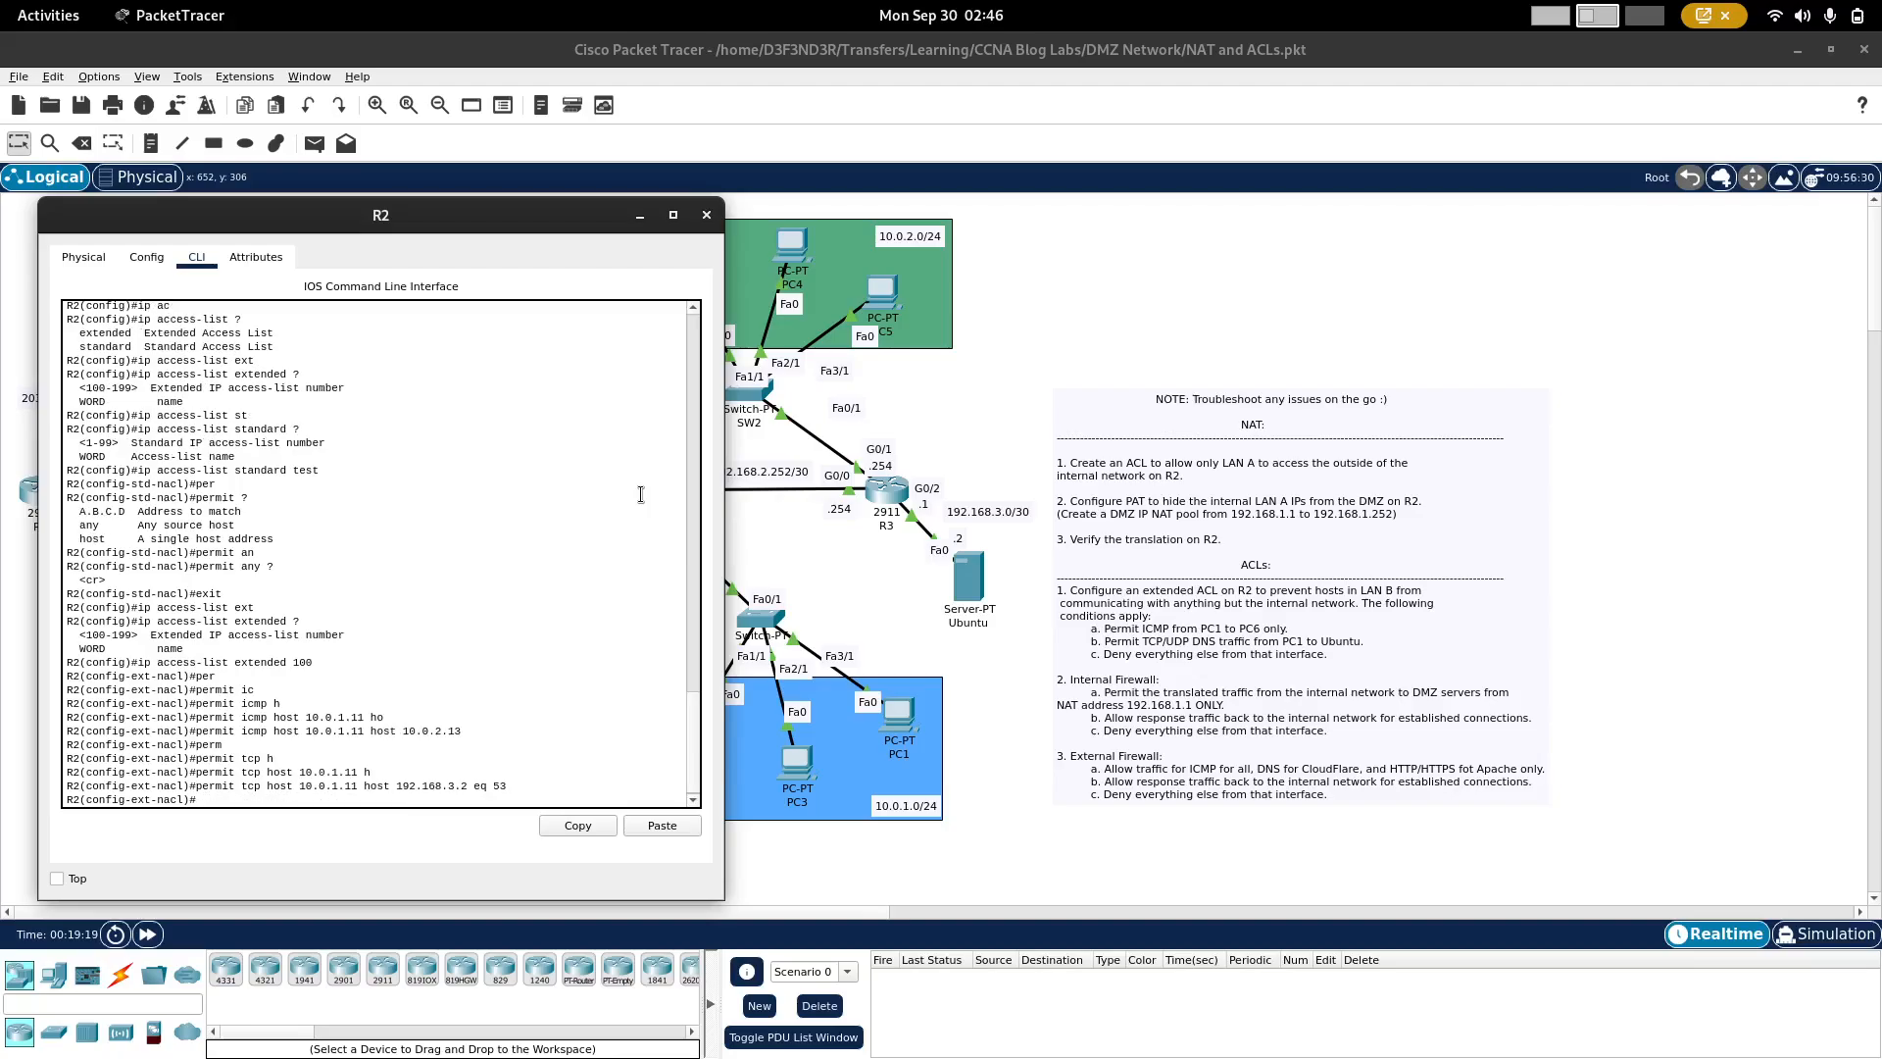
Step: Reuse the TCP DNS statement to permit UDP from host 10.0.1.11 to host 192.168.3.2 eq 53
key(Up)
key(BackSpace)
key(BackSpace)
text(ud)
key(Delete)
key(Return)
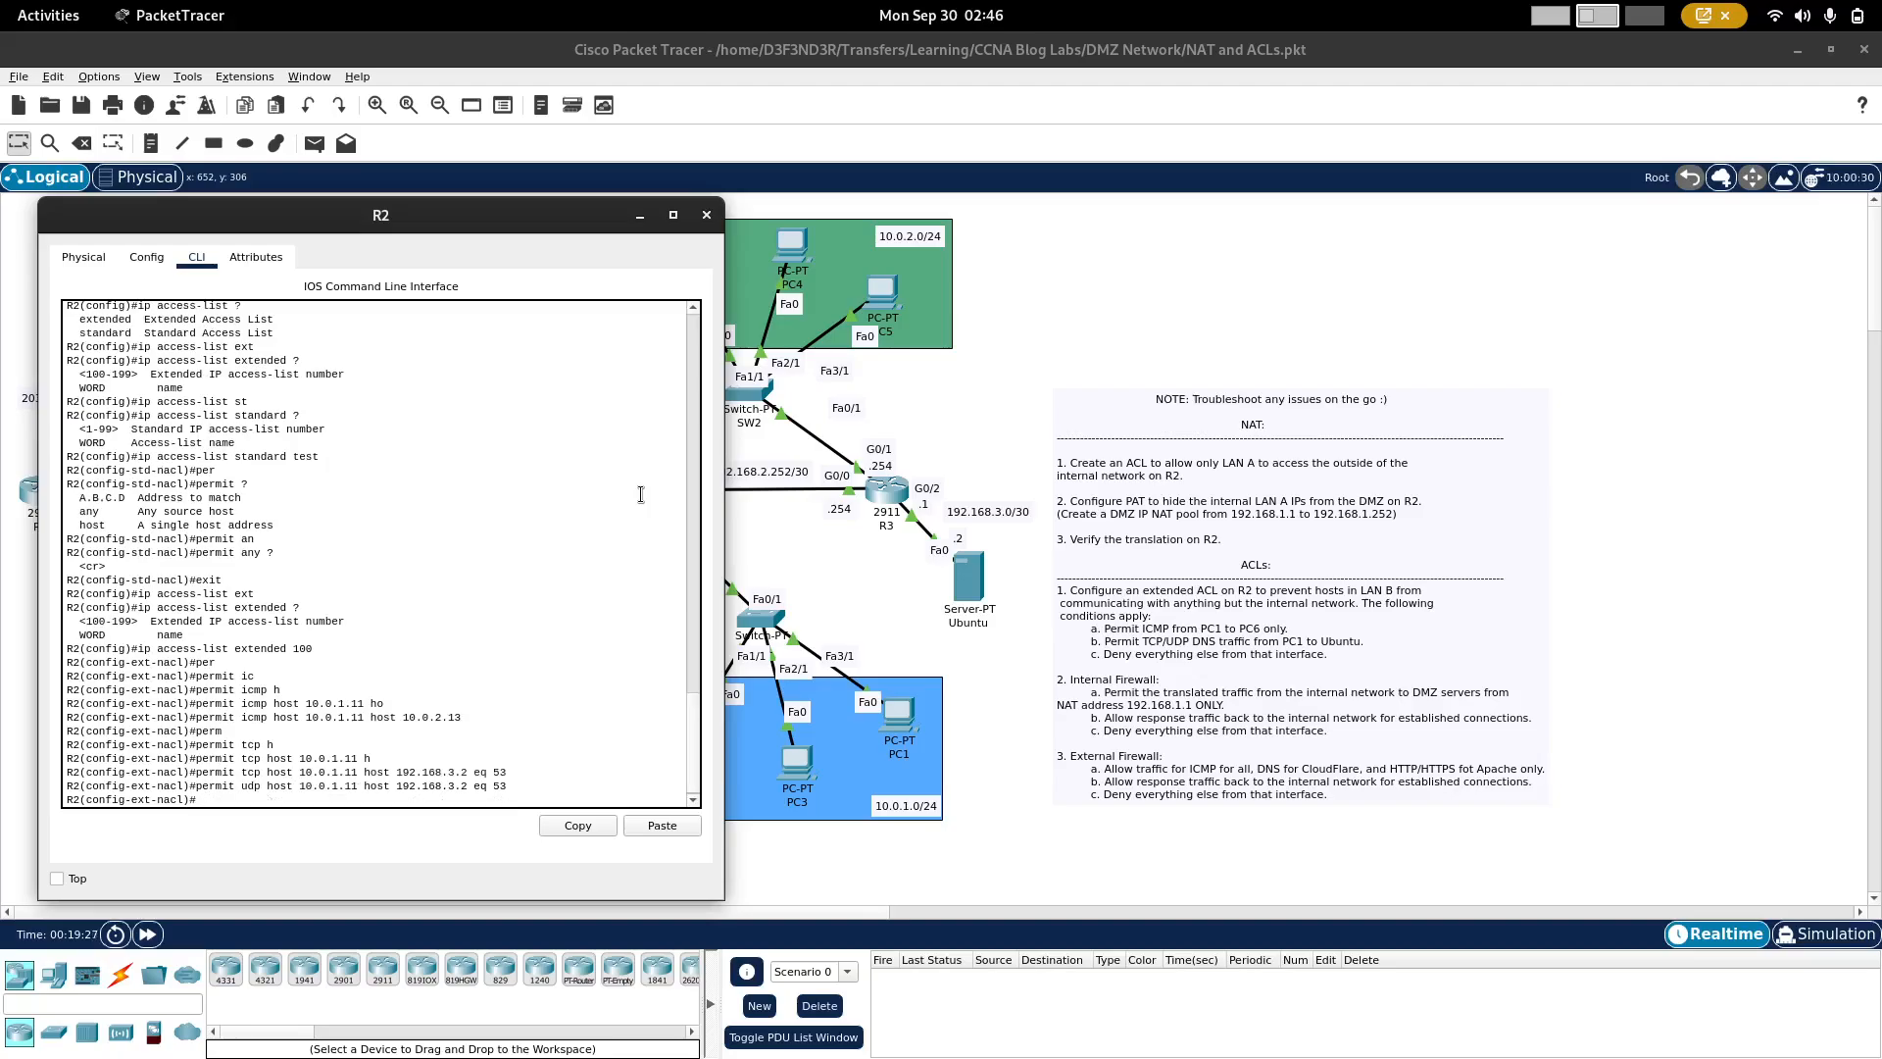
Step: Add a deny ip any any statement to the end of access list 100
text(deny ip an)
key(Tab)
text(a)
key(Tab)
key(Return)
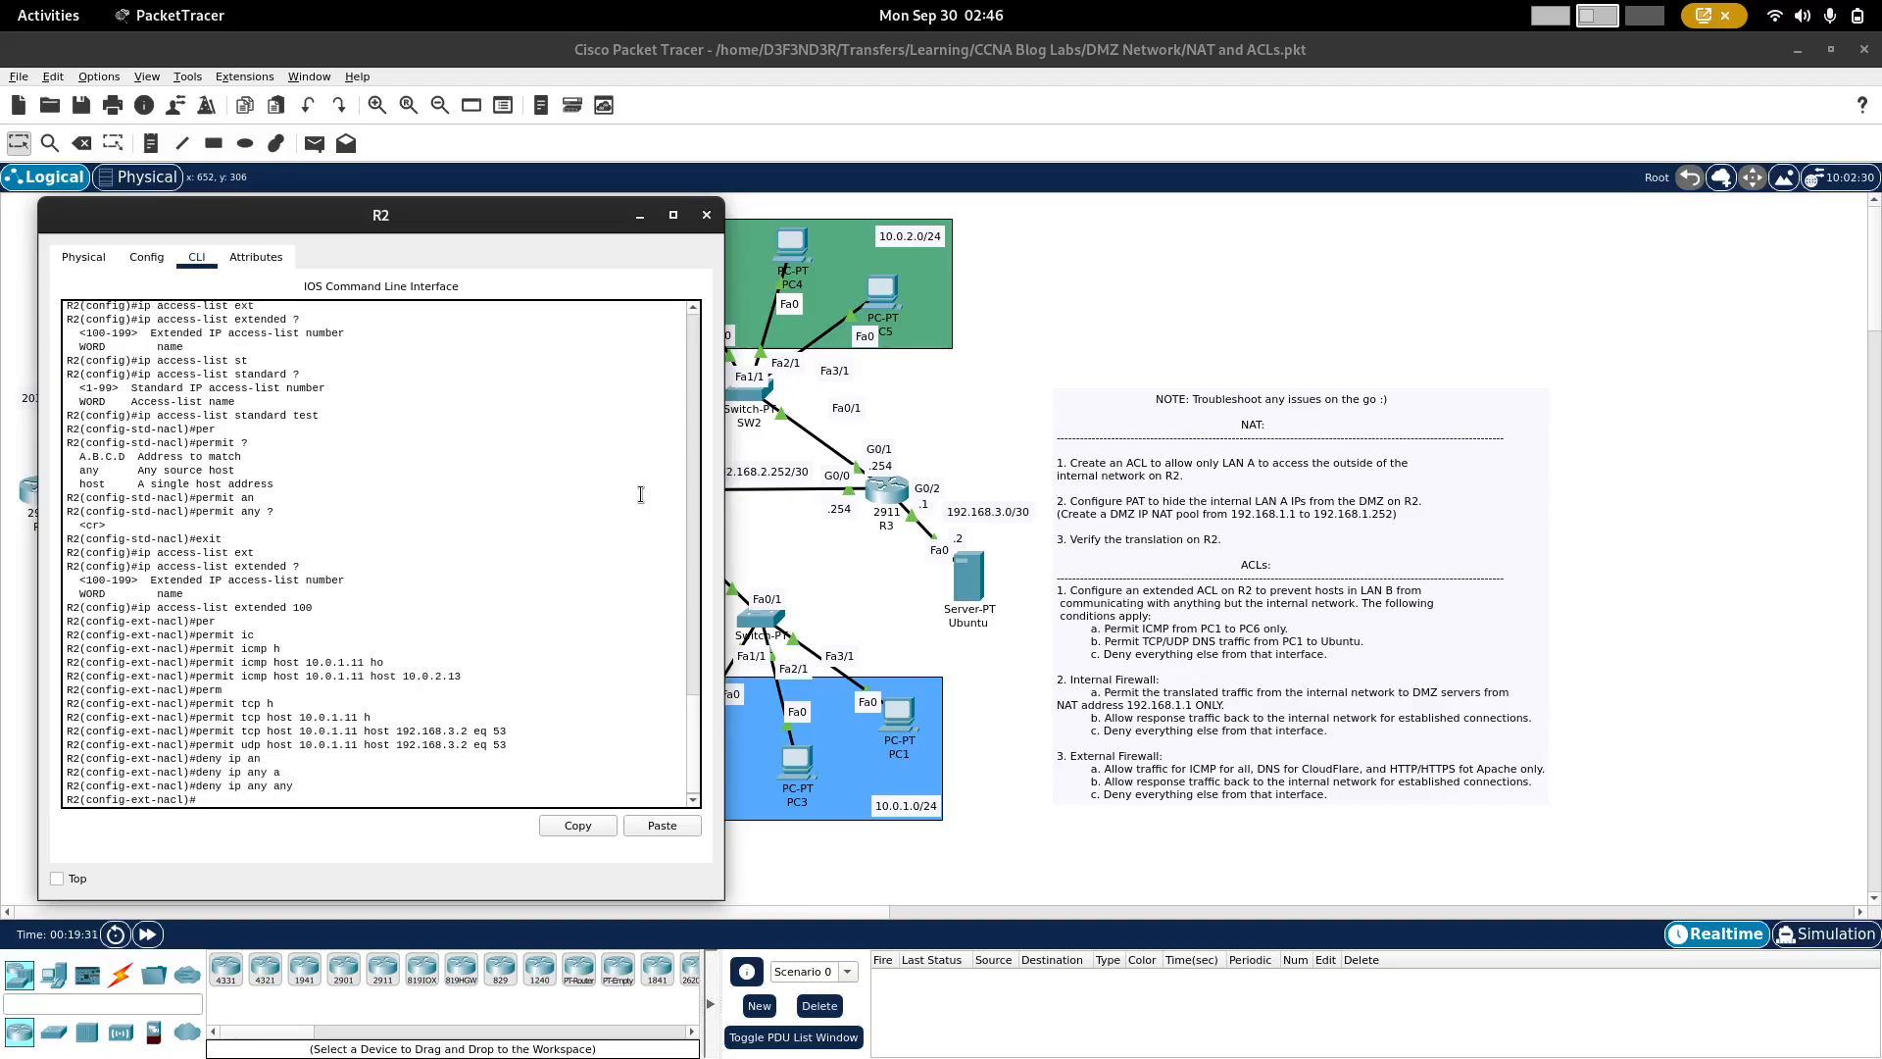
Step: Uncover the topology around R2 and enter interface configuration for g0/2
drag(522, 210, 1418, 186)
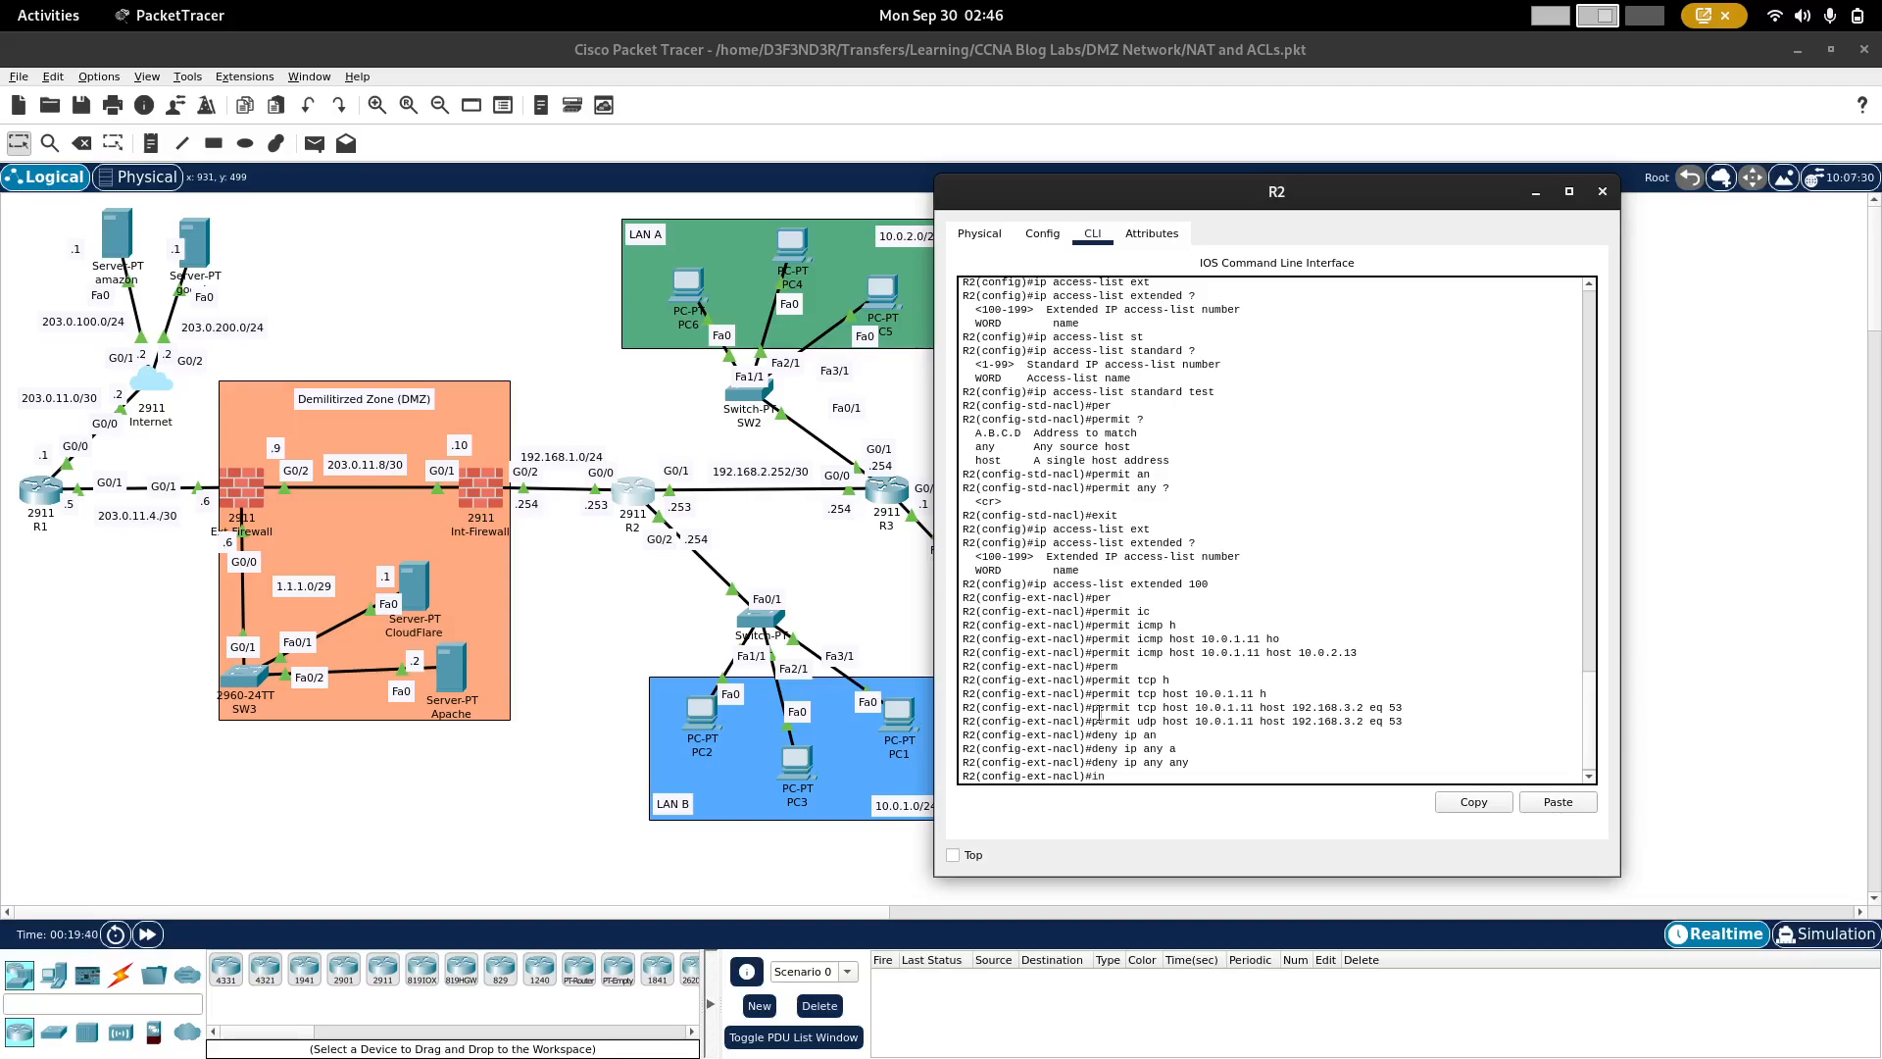
text(g0/2)
key(Return)
Step: Apply access list 100 inbound on R2's g0/2 interface with the ip access-group command
text(ip ad)
key(Tab)
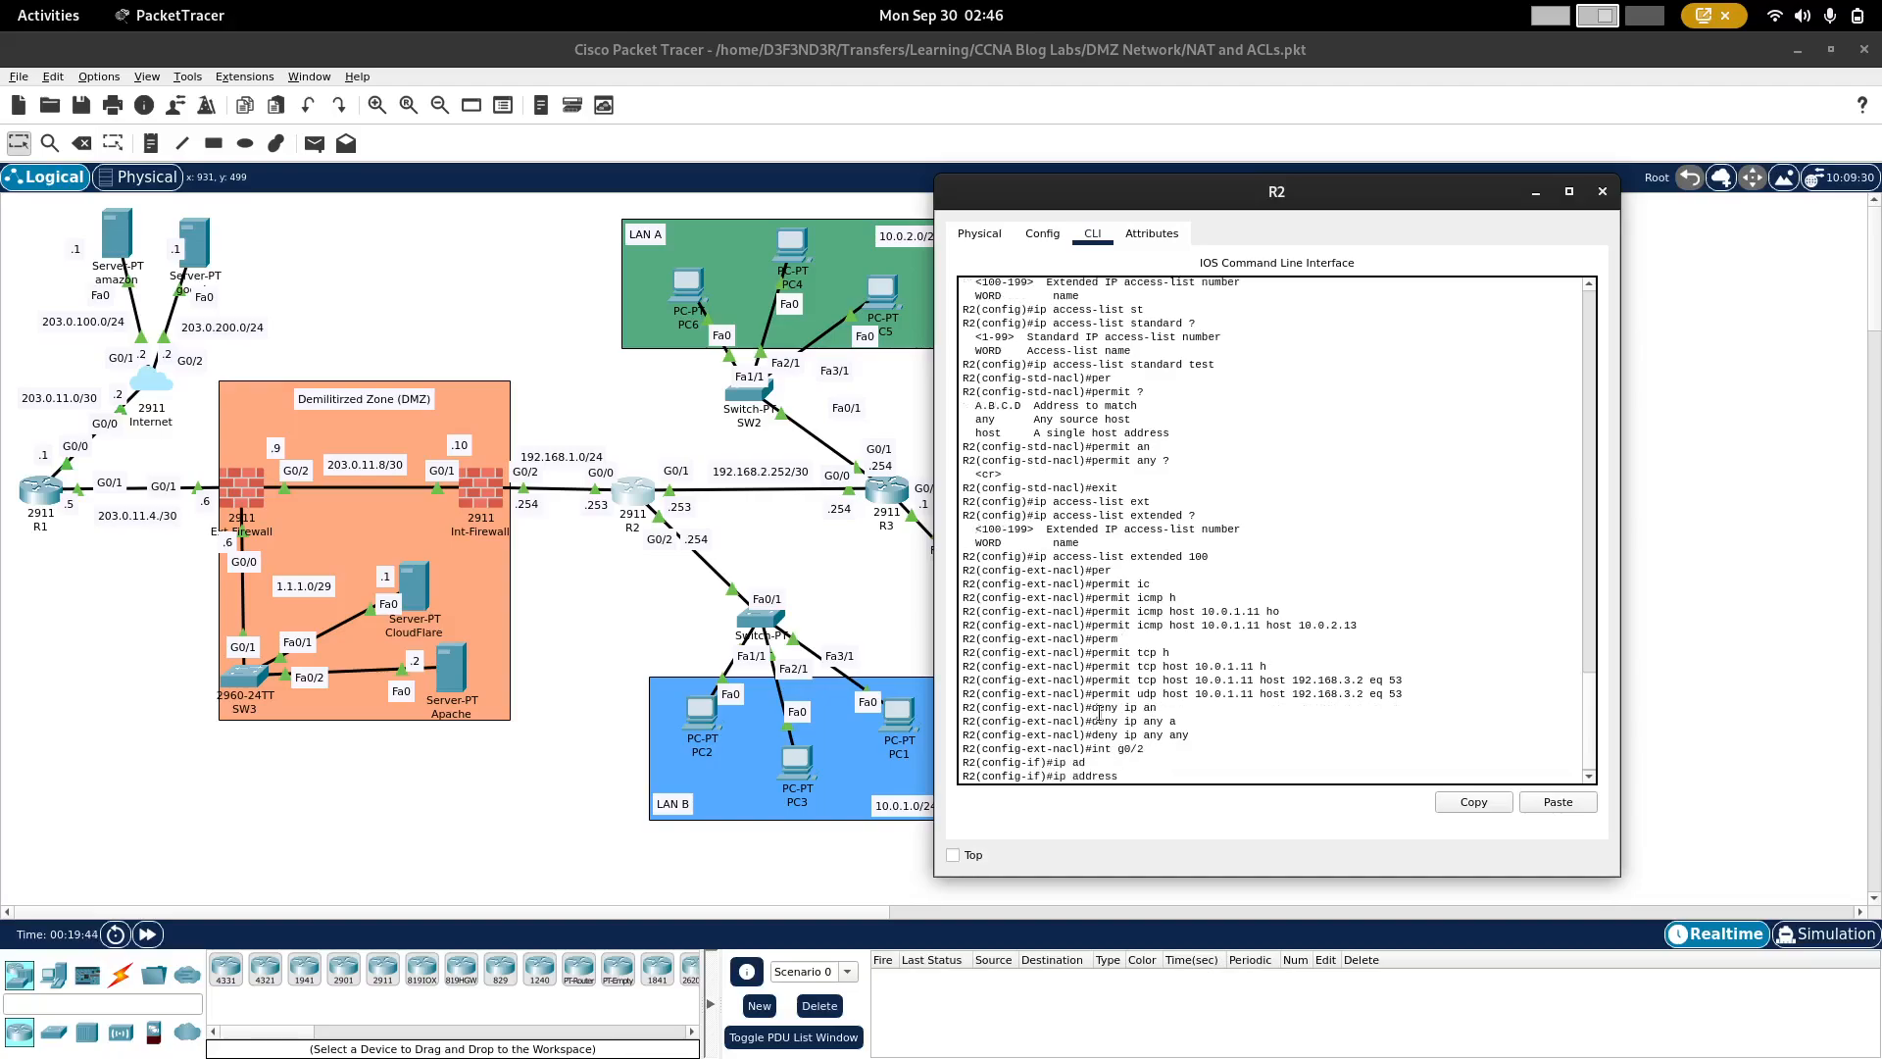
key(BackSpace)
key(BackSpace)
key(BackSpace)
key(BackSpace)
key(BackSpace)
key(BackSpace)
key(BackSpace)
key(BackSpace)
key(BackSpace)
key(BackSpace)
text(ip acc)
key(Tab)
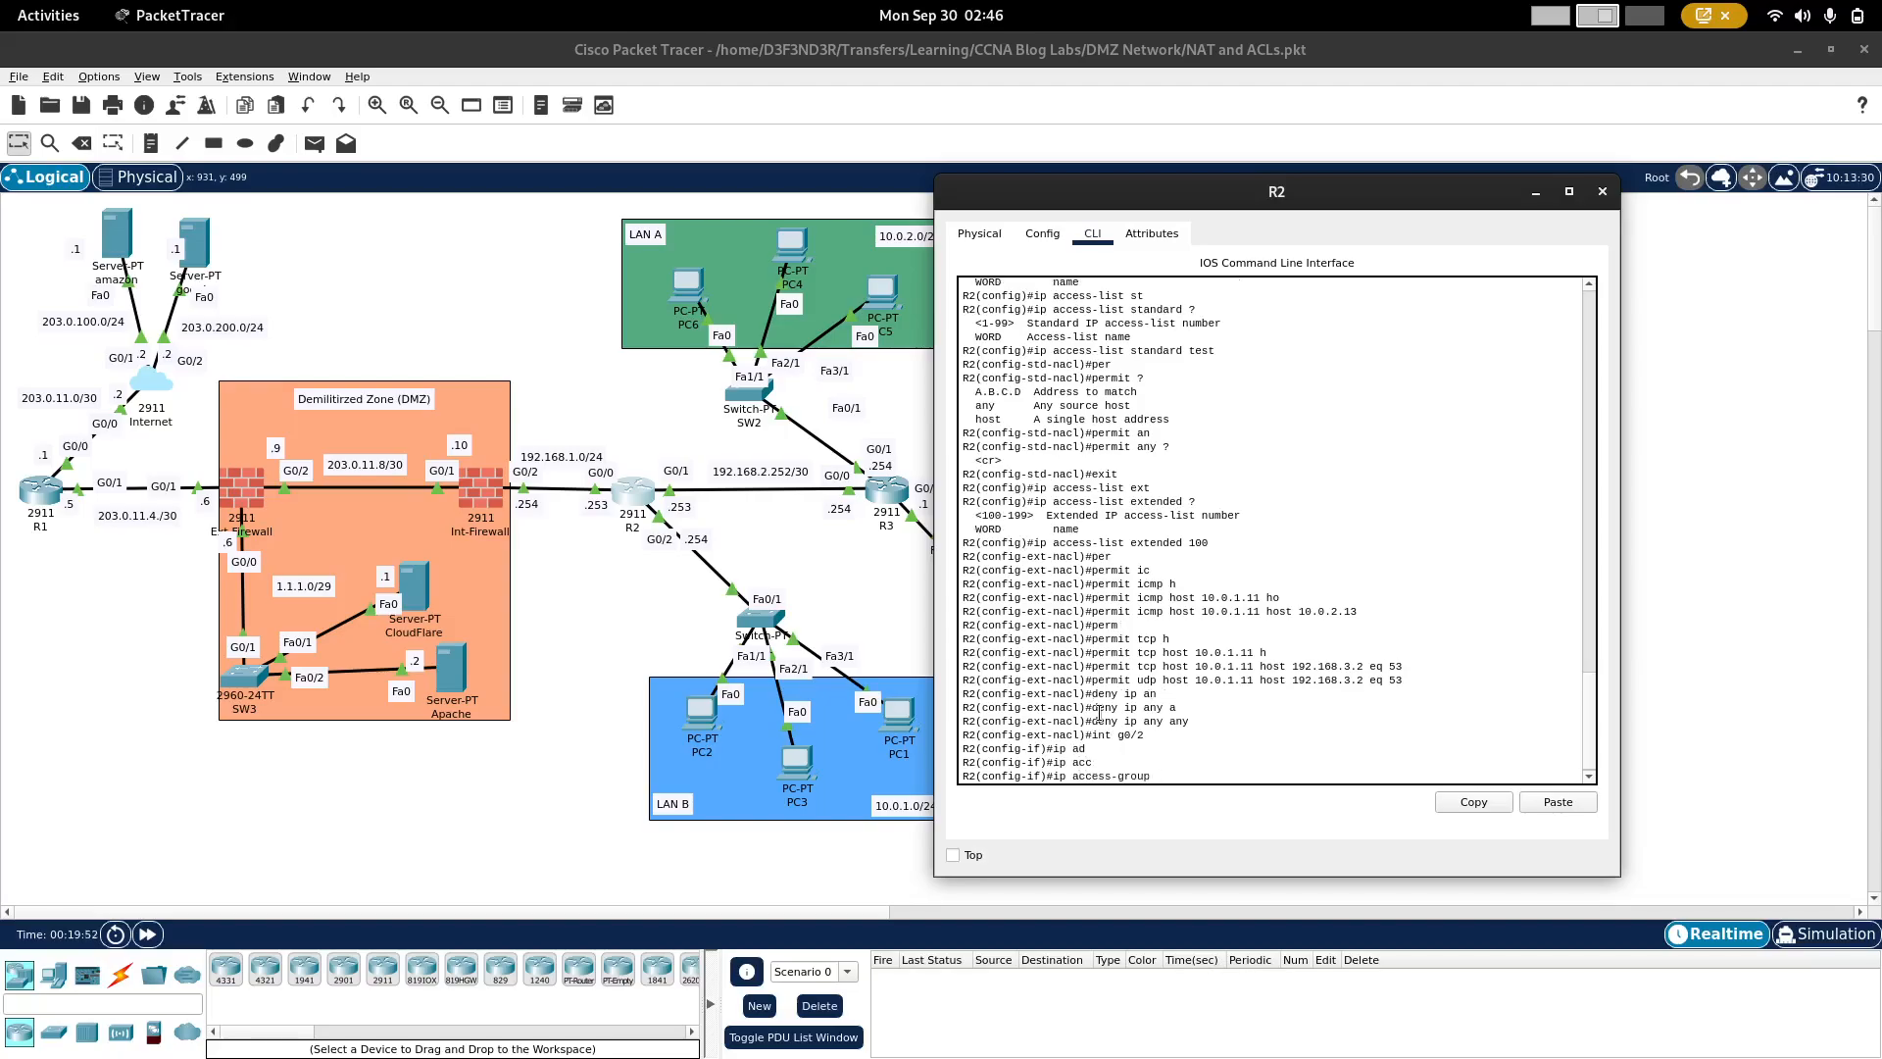
text(100 in)
key(Return)
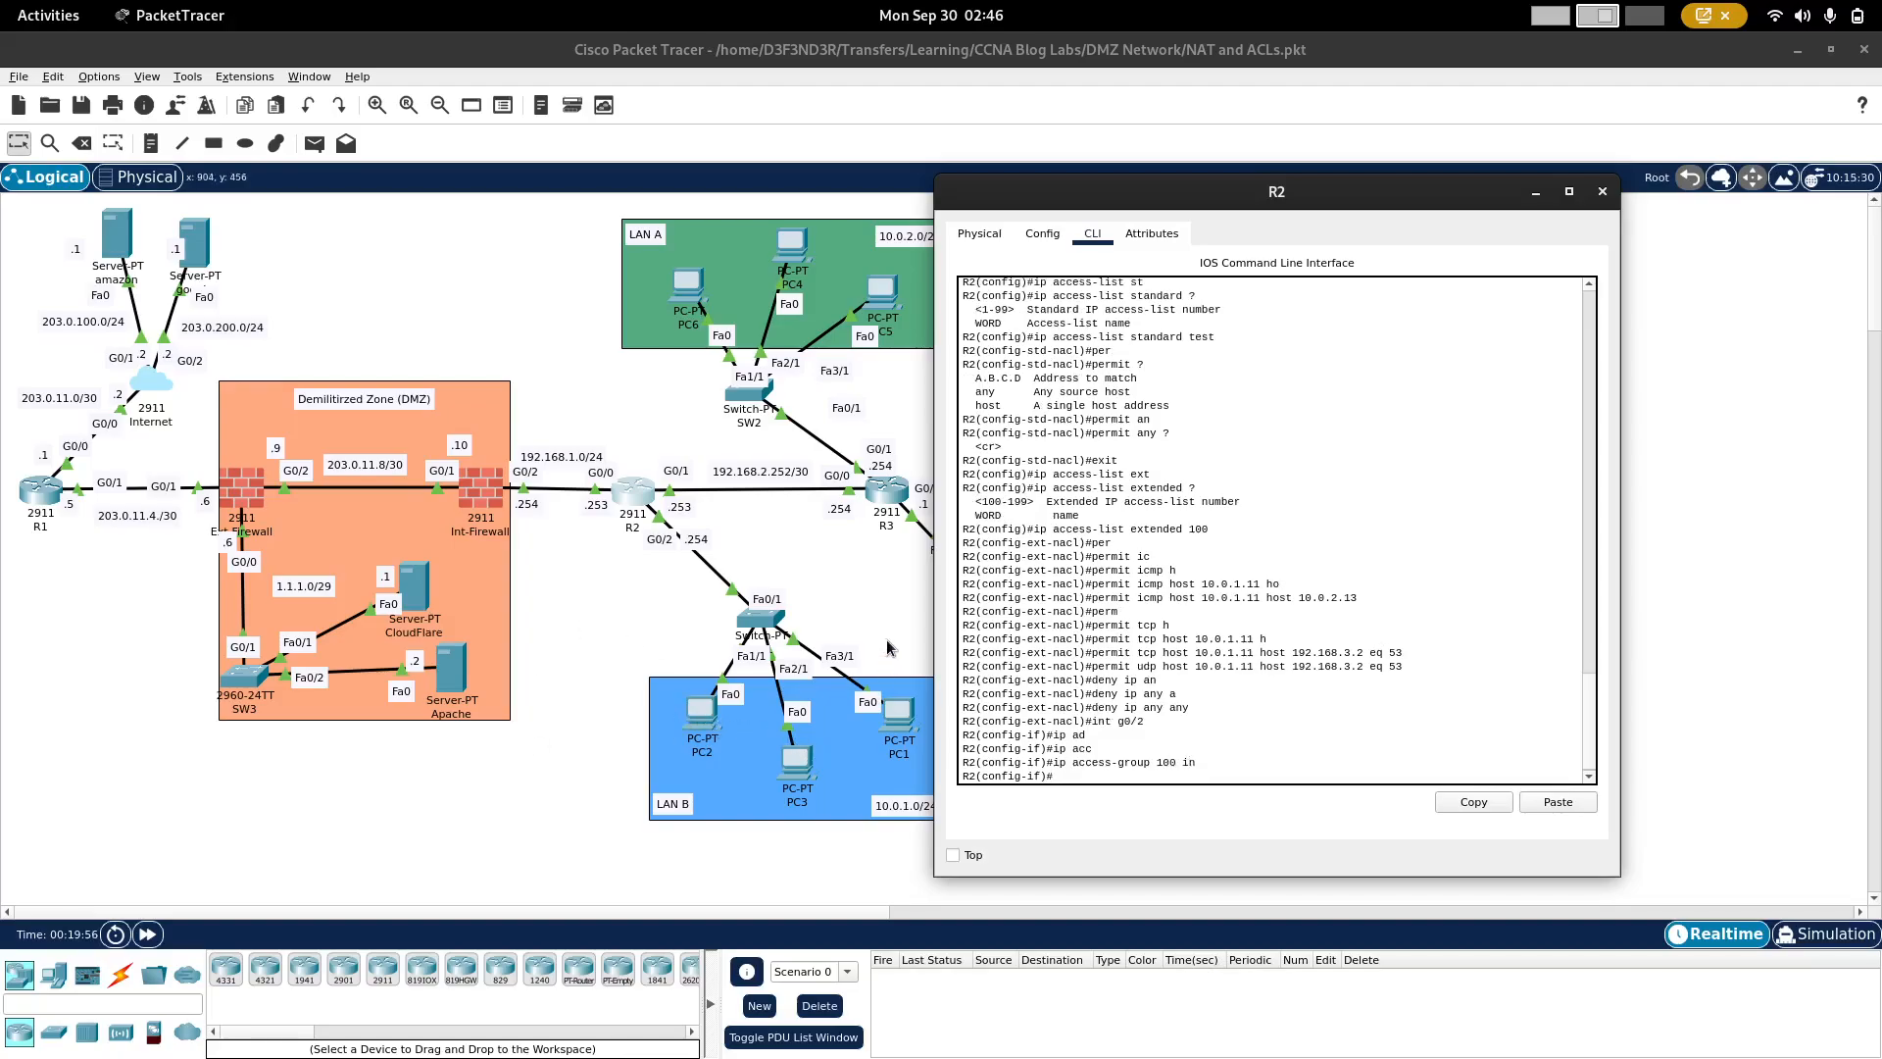
Step: Open PC1's Command Prompt and place its window beside the lab instructions
click(892, 615)
click(899, 719)
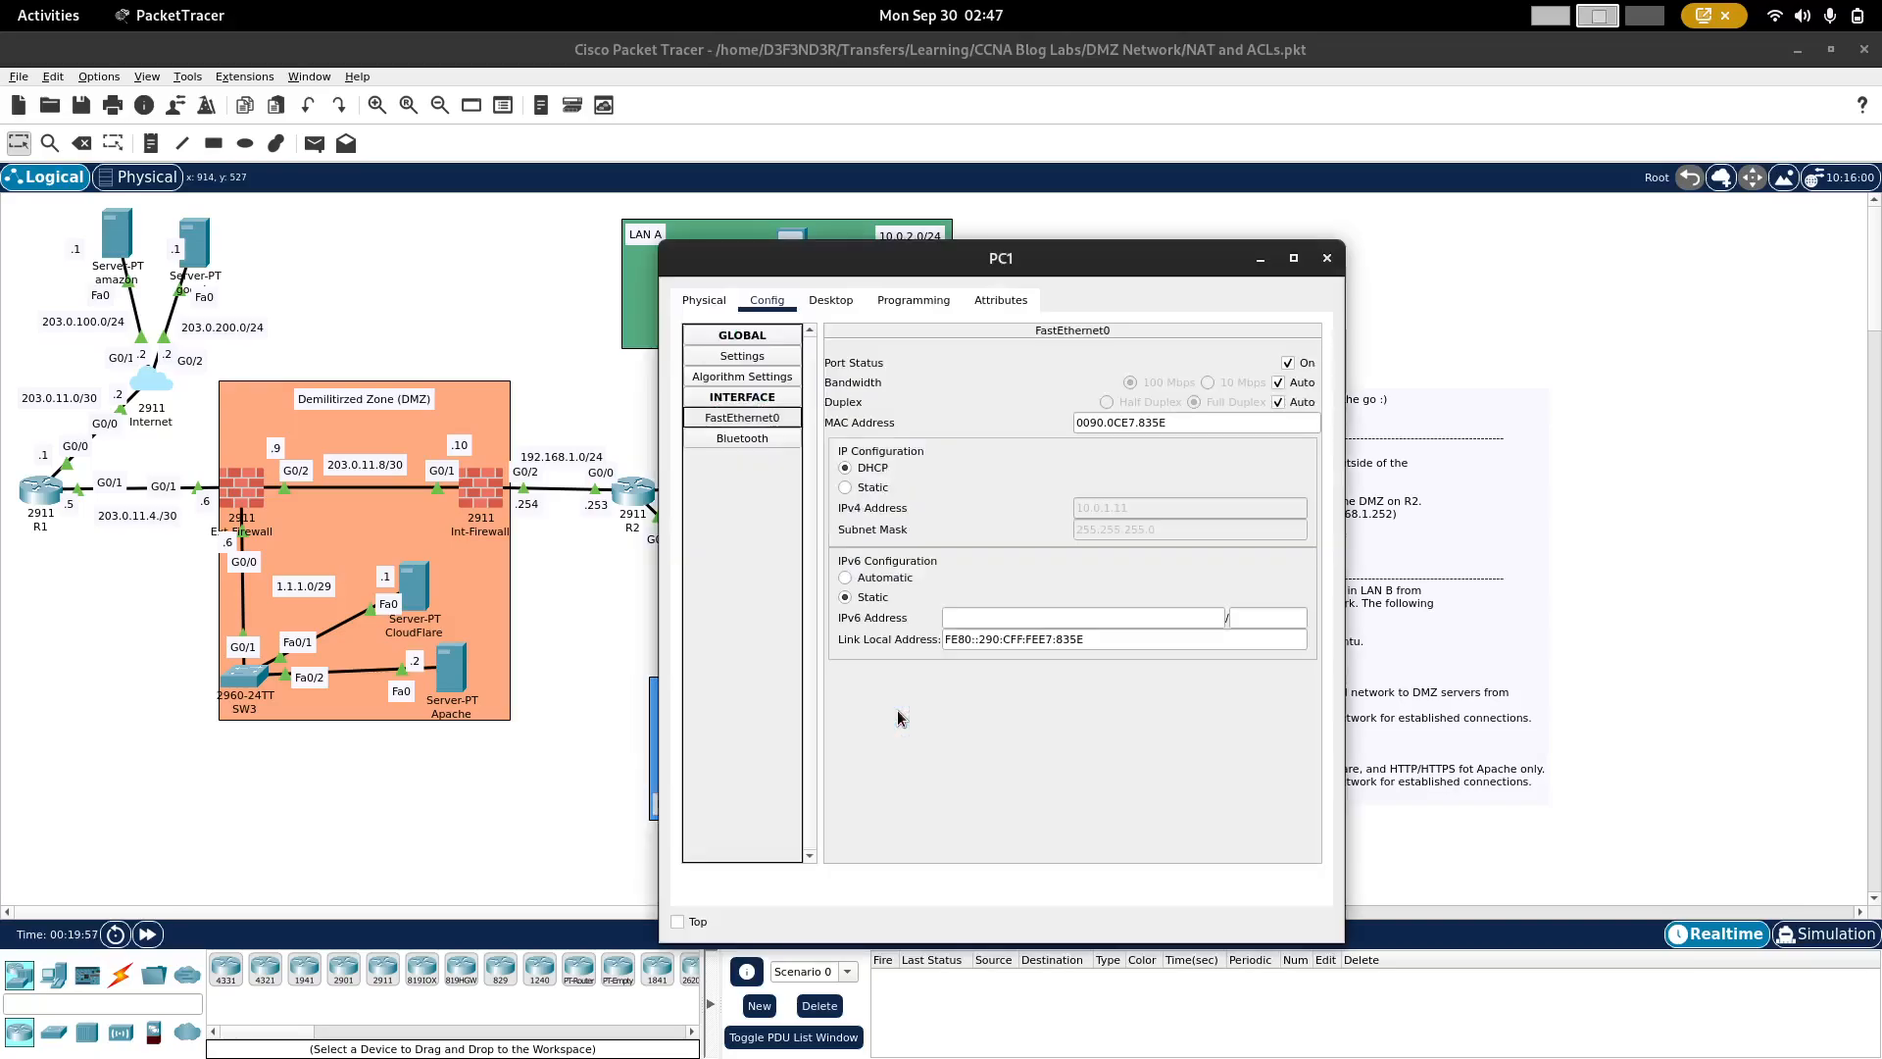
click(831, 301)
click(1092, 387)
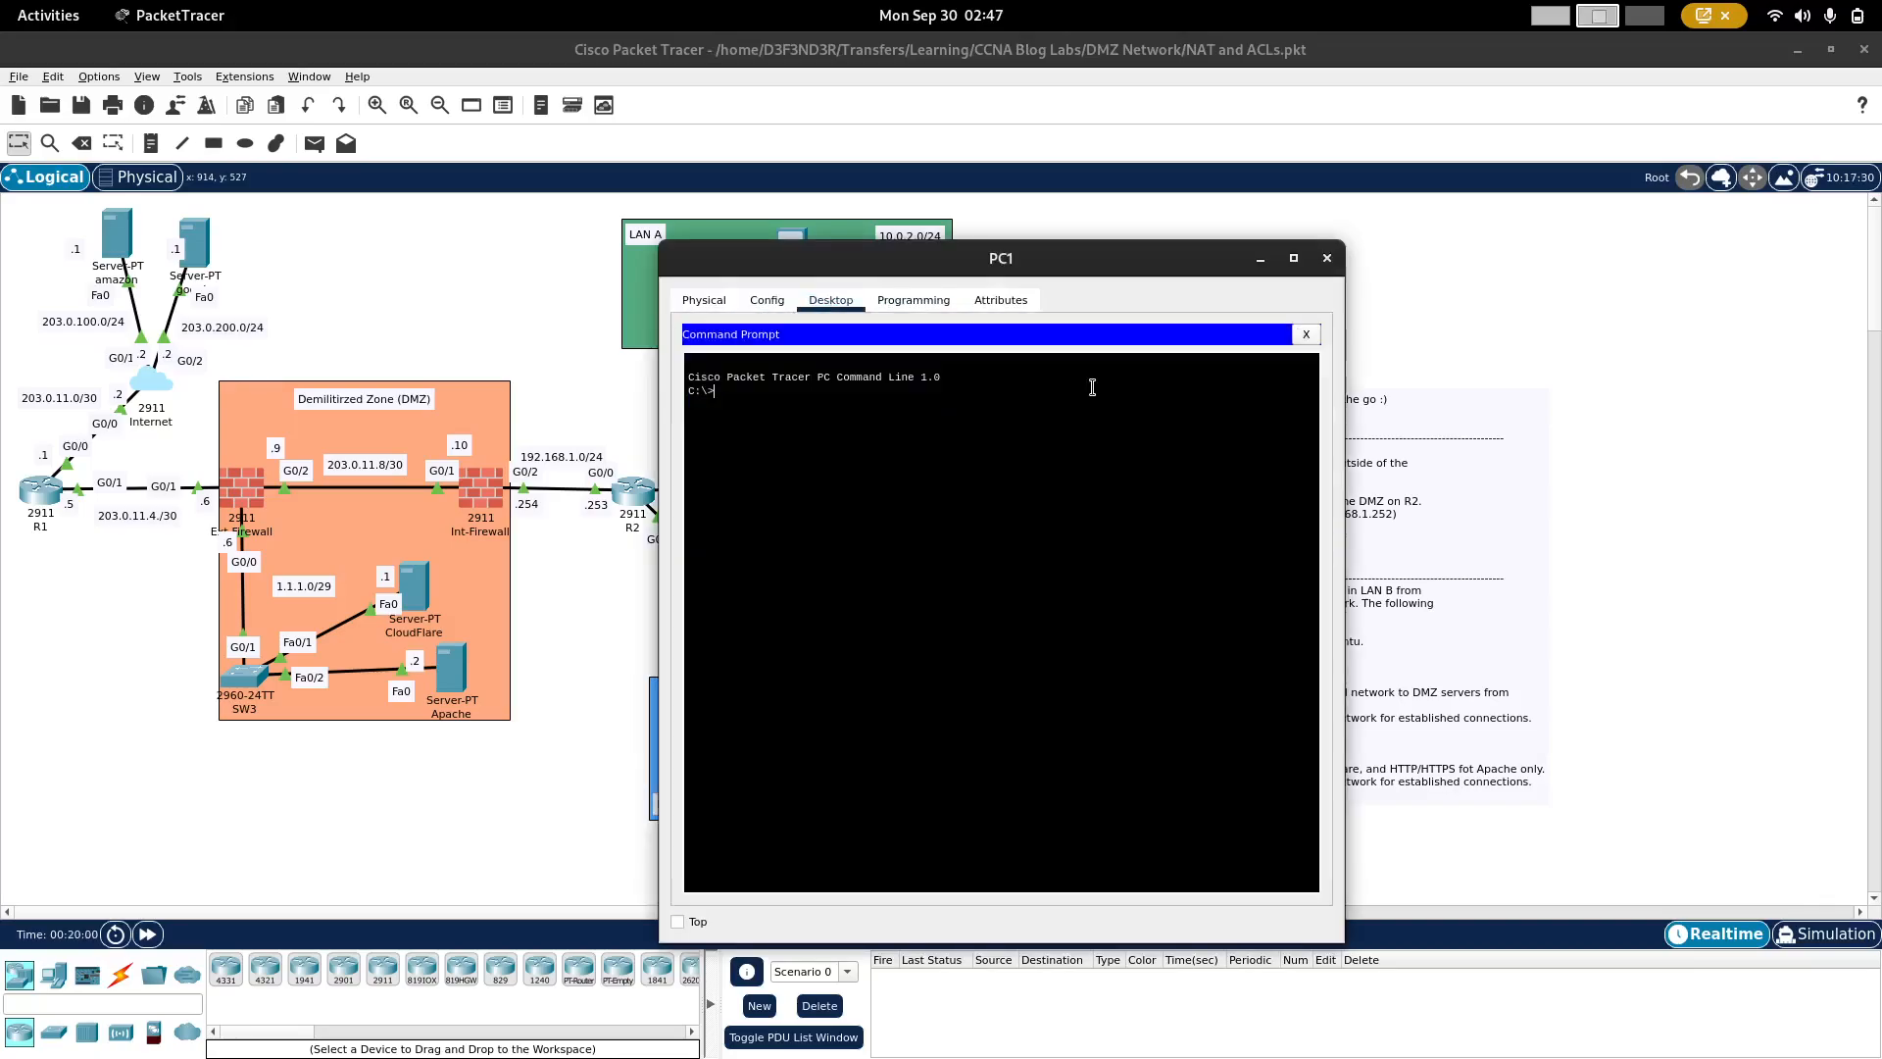
drag(1073, 251, 646, 195)
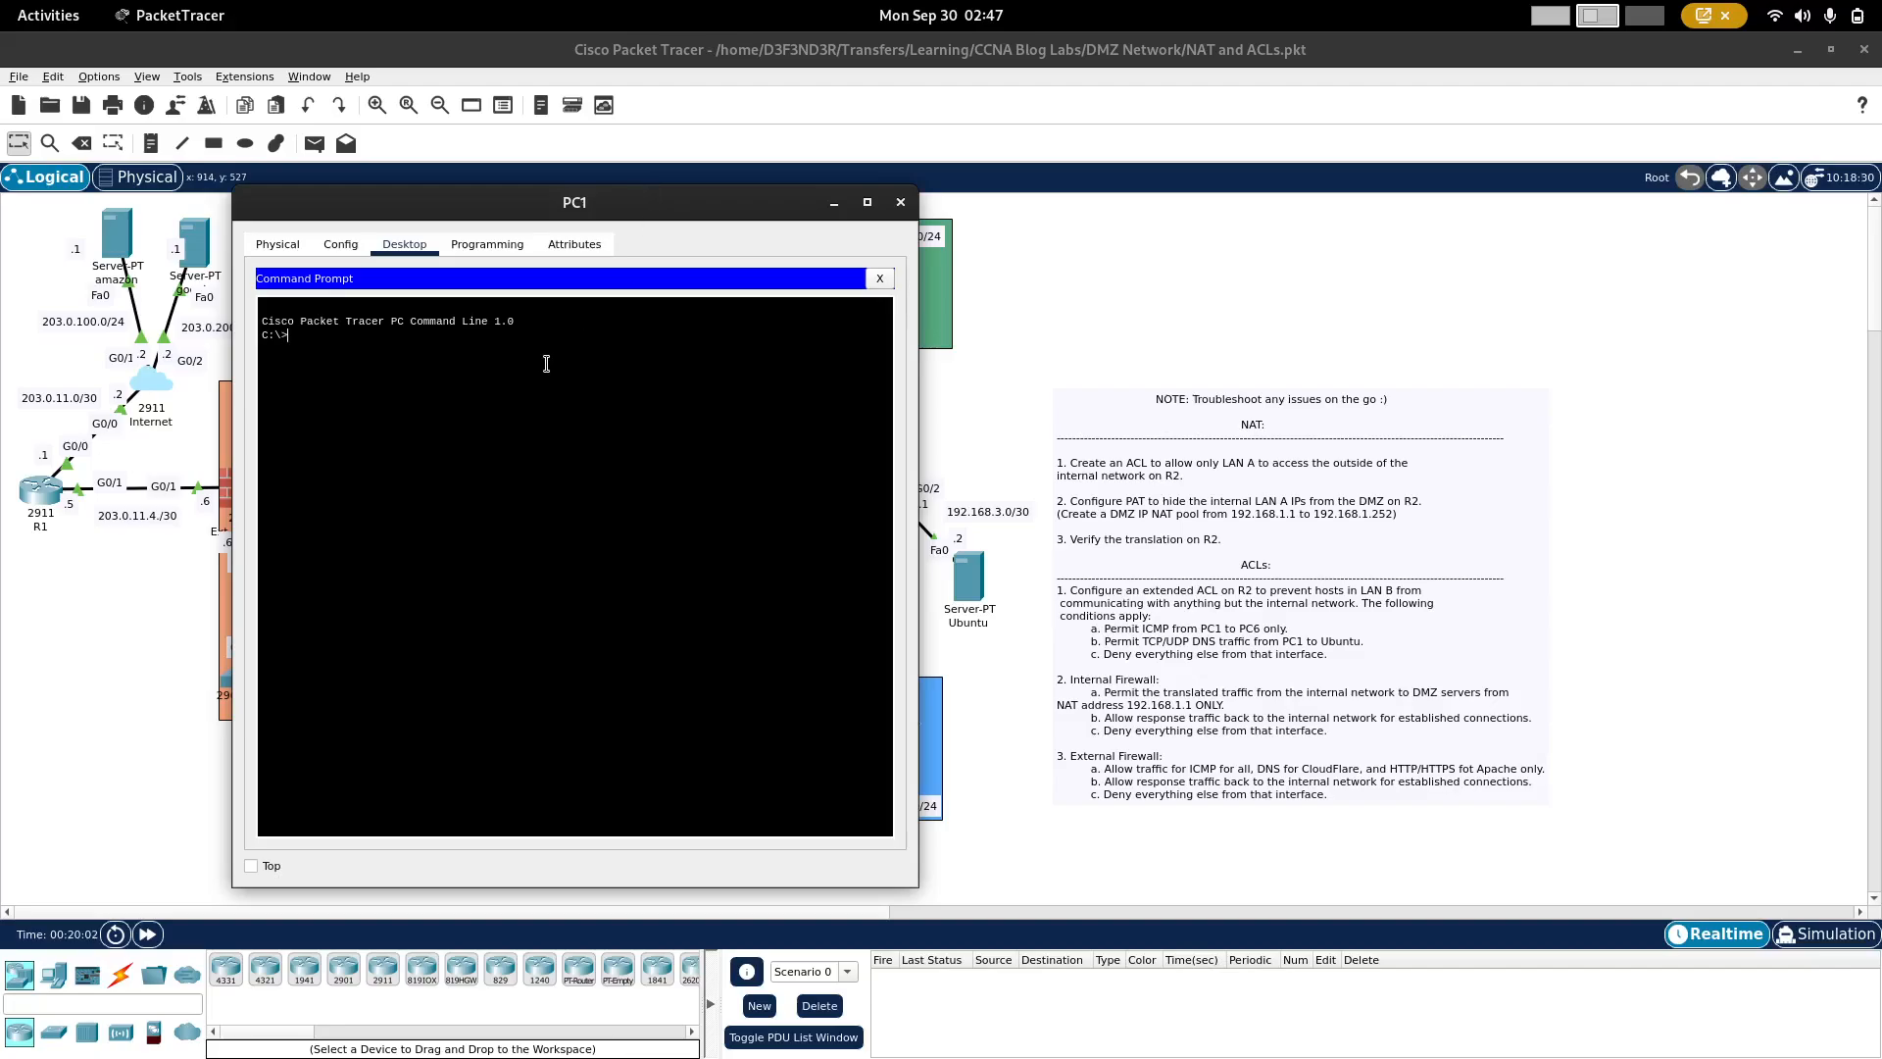
Step: Ping pc2 and pc3 from PC1 to test connectivity inside LAN B, stopping each ping early
text(ping pc2)
key(Return)
key(ctrl+c)
key(Up)
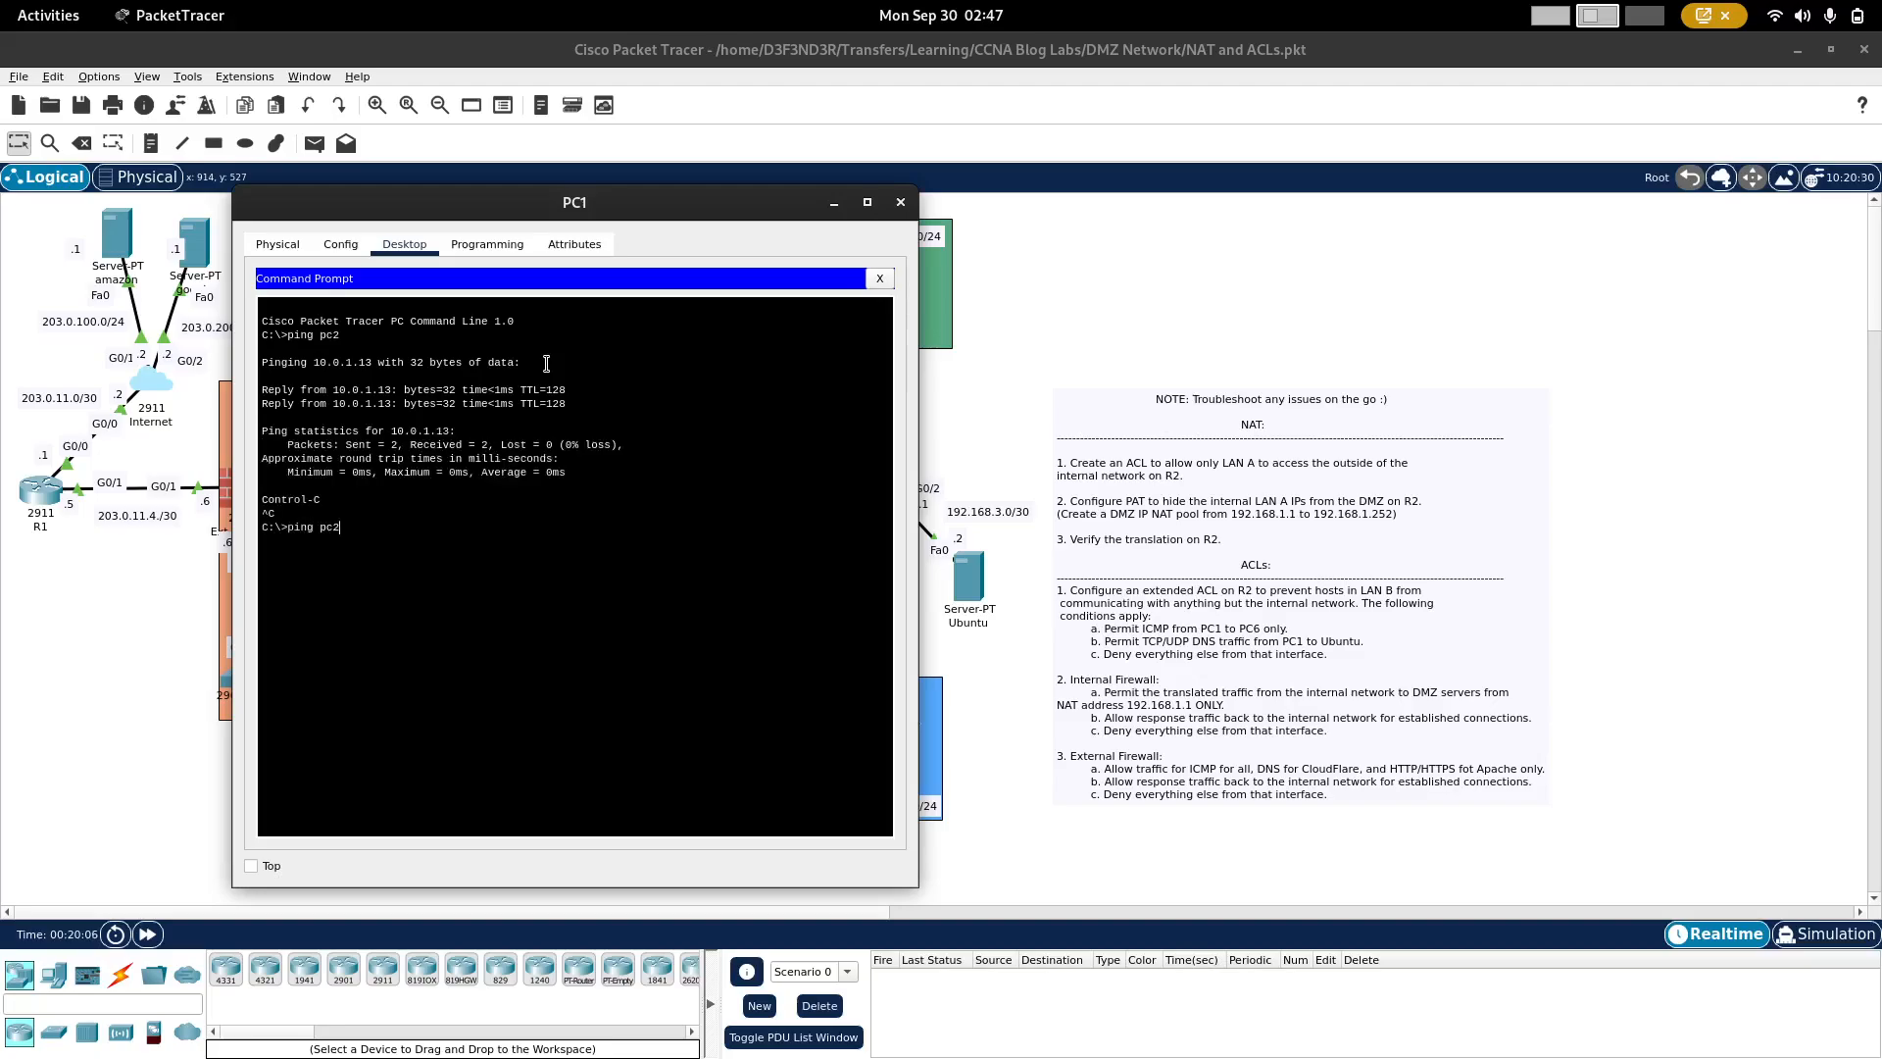
key(BackSpace)
text(3)
key(Return)
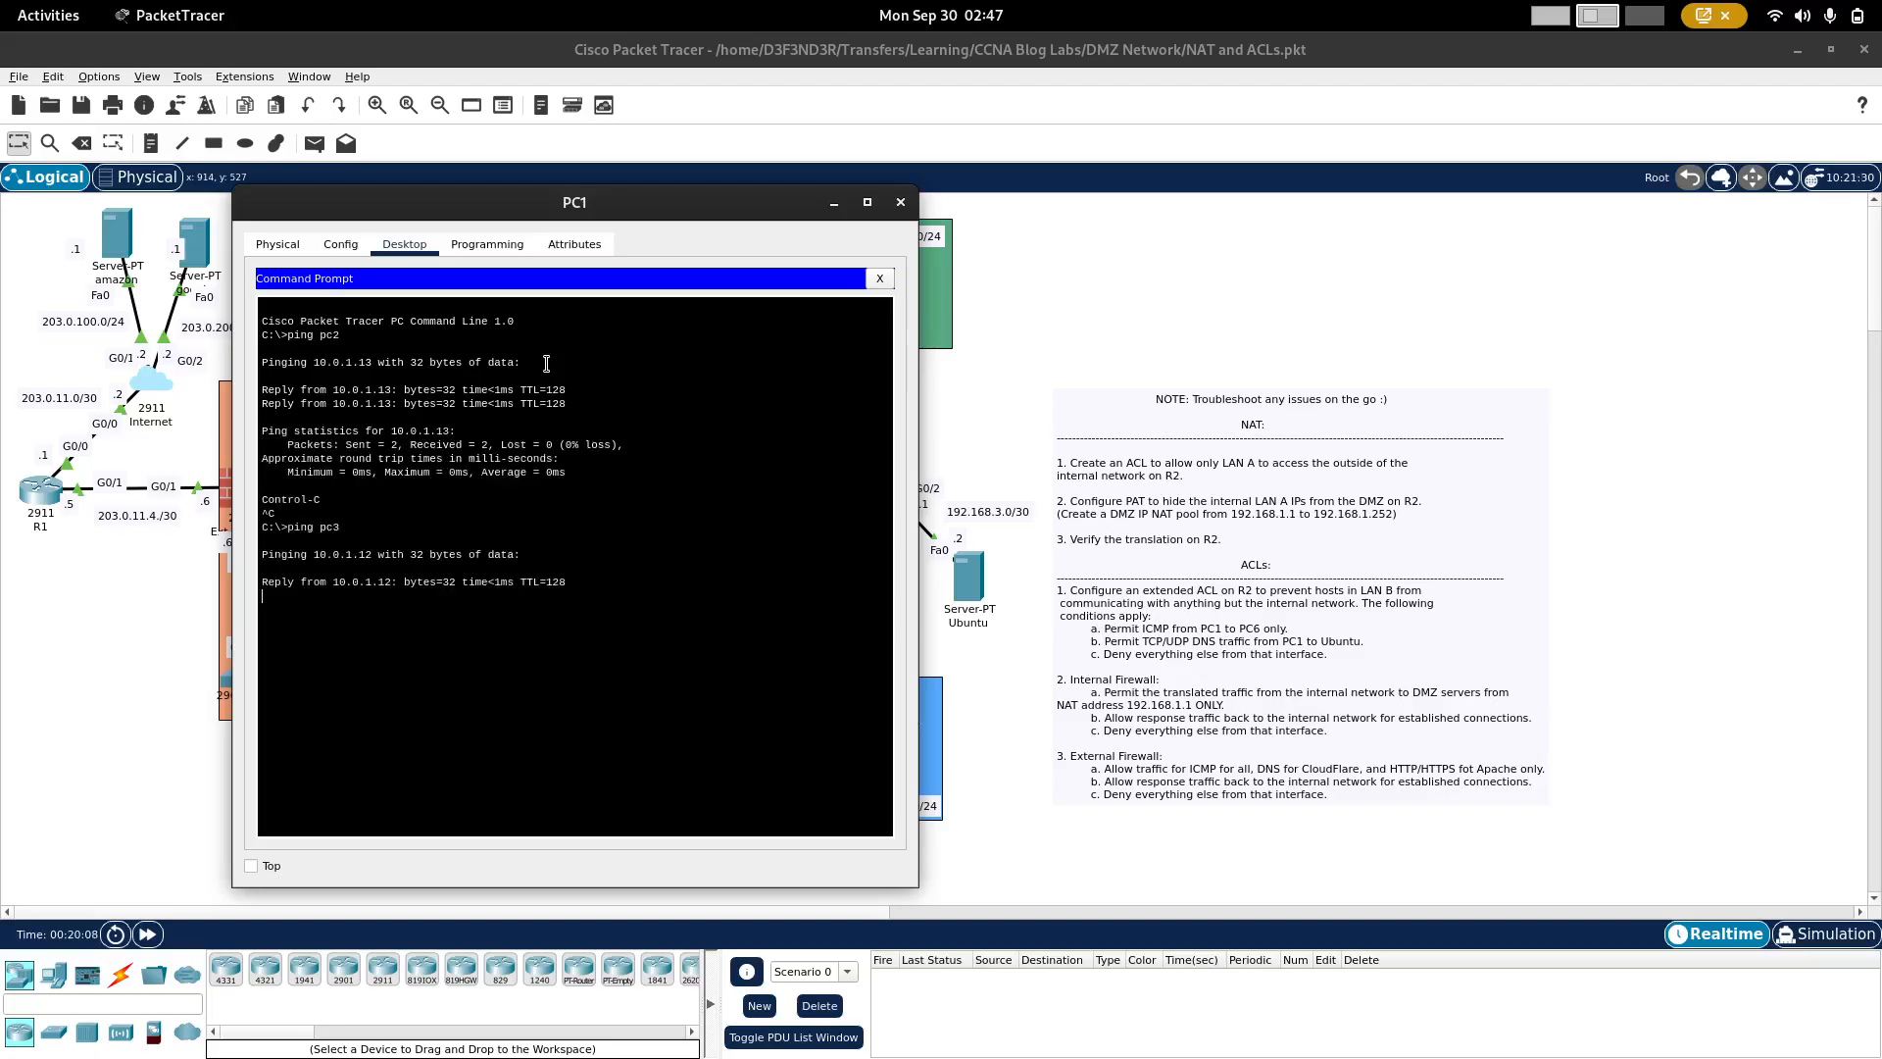
key(ctrl+c)
Step: Ping pc4, pc5 and pc6 from PC1 to test access list 100 against the LAN A hosts
key(Up)
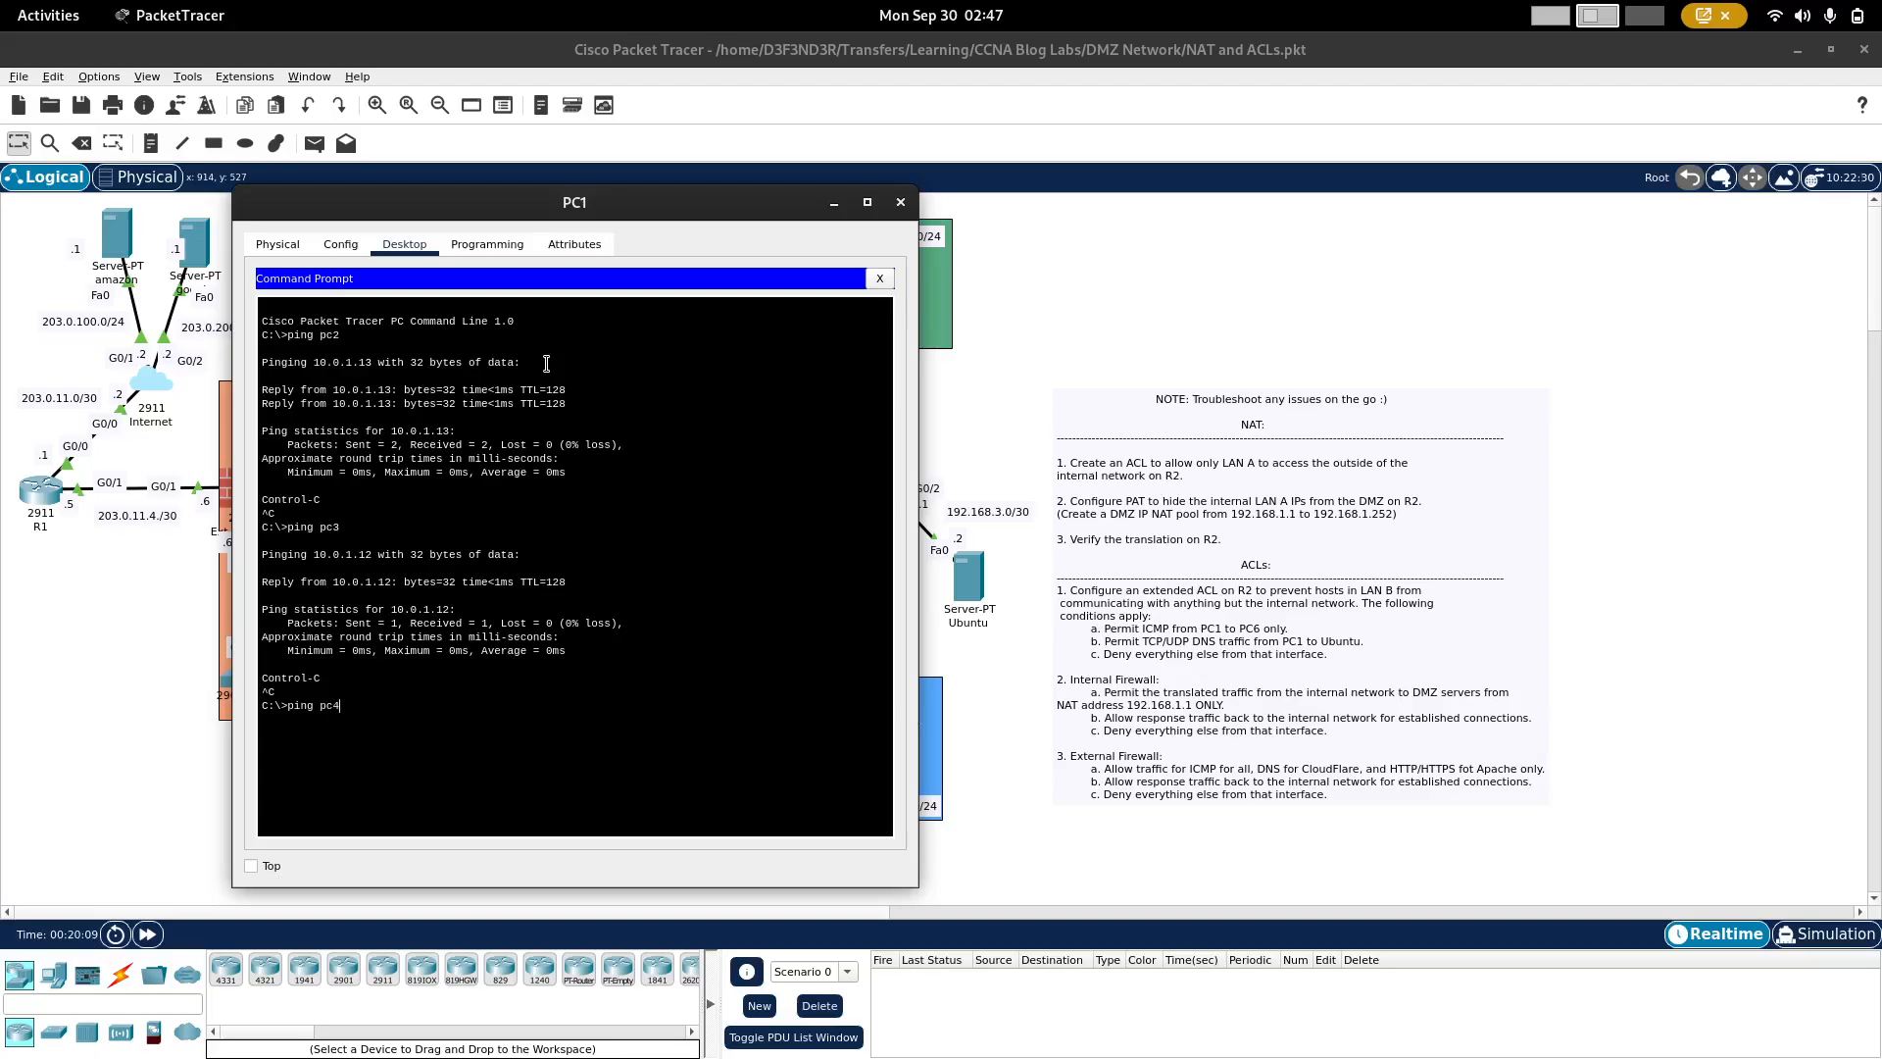
text(4)
key(Return)
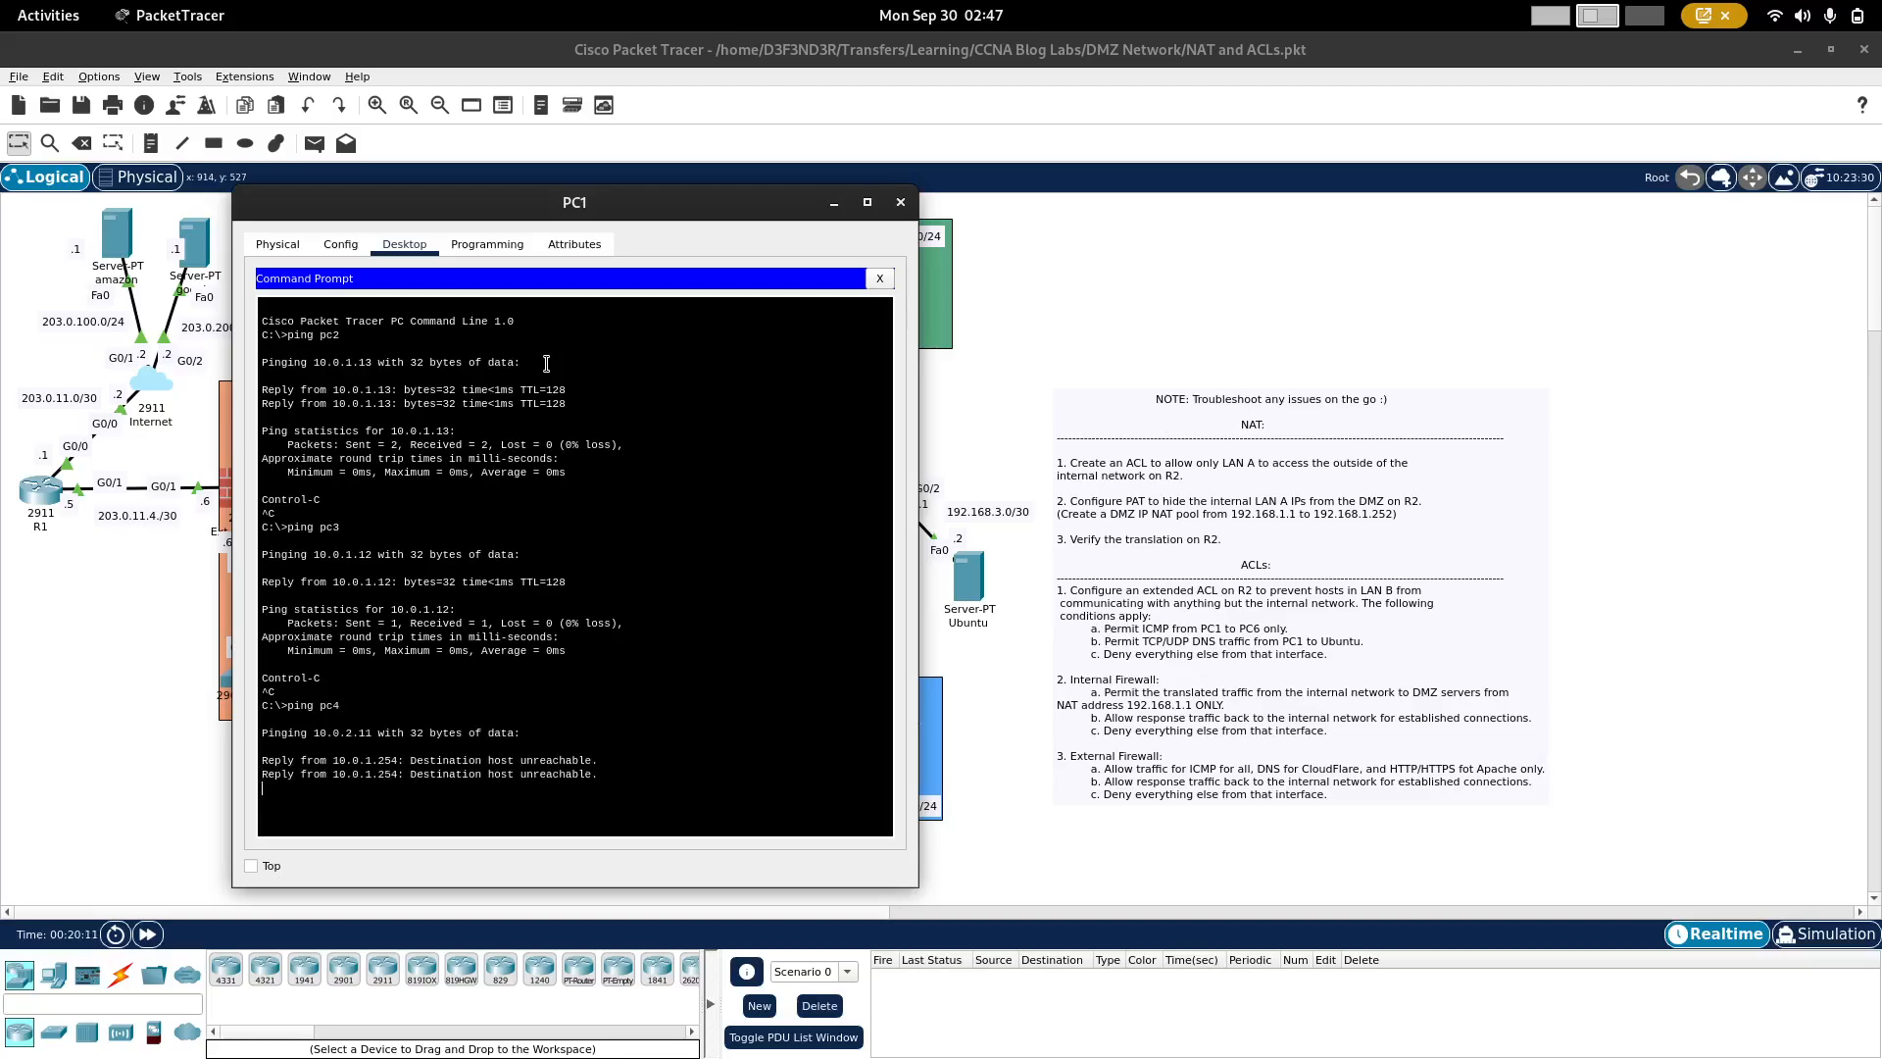
key(ctrl+c)
key(Up)
key(BackSpace)
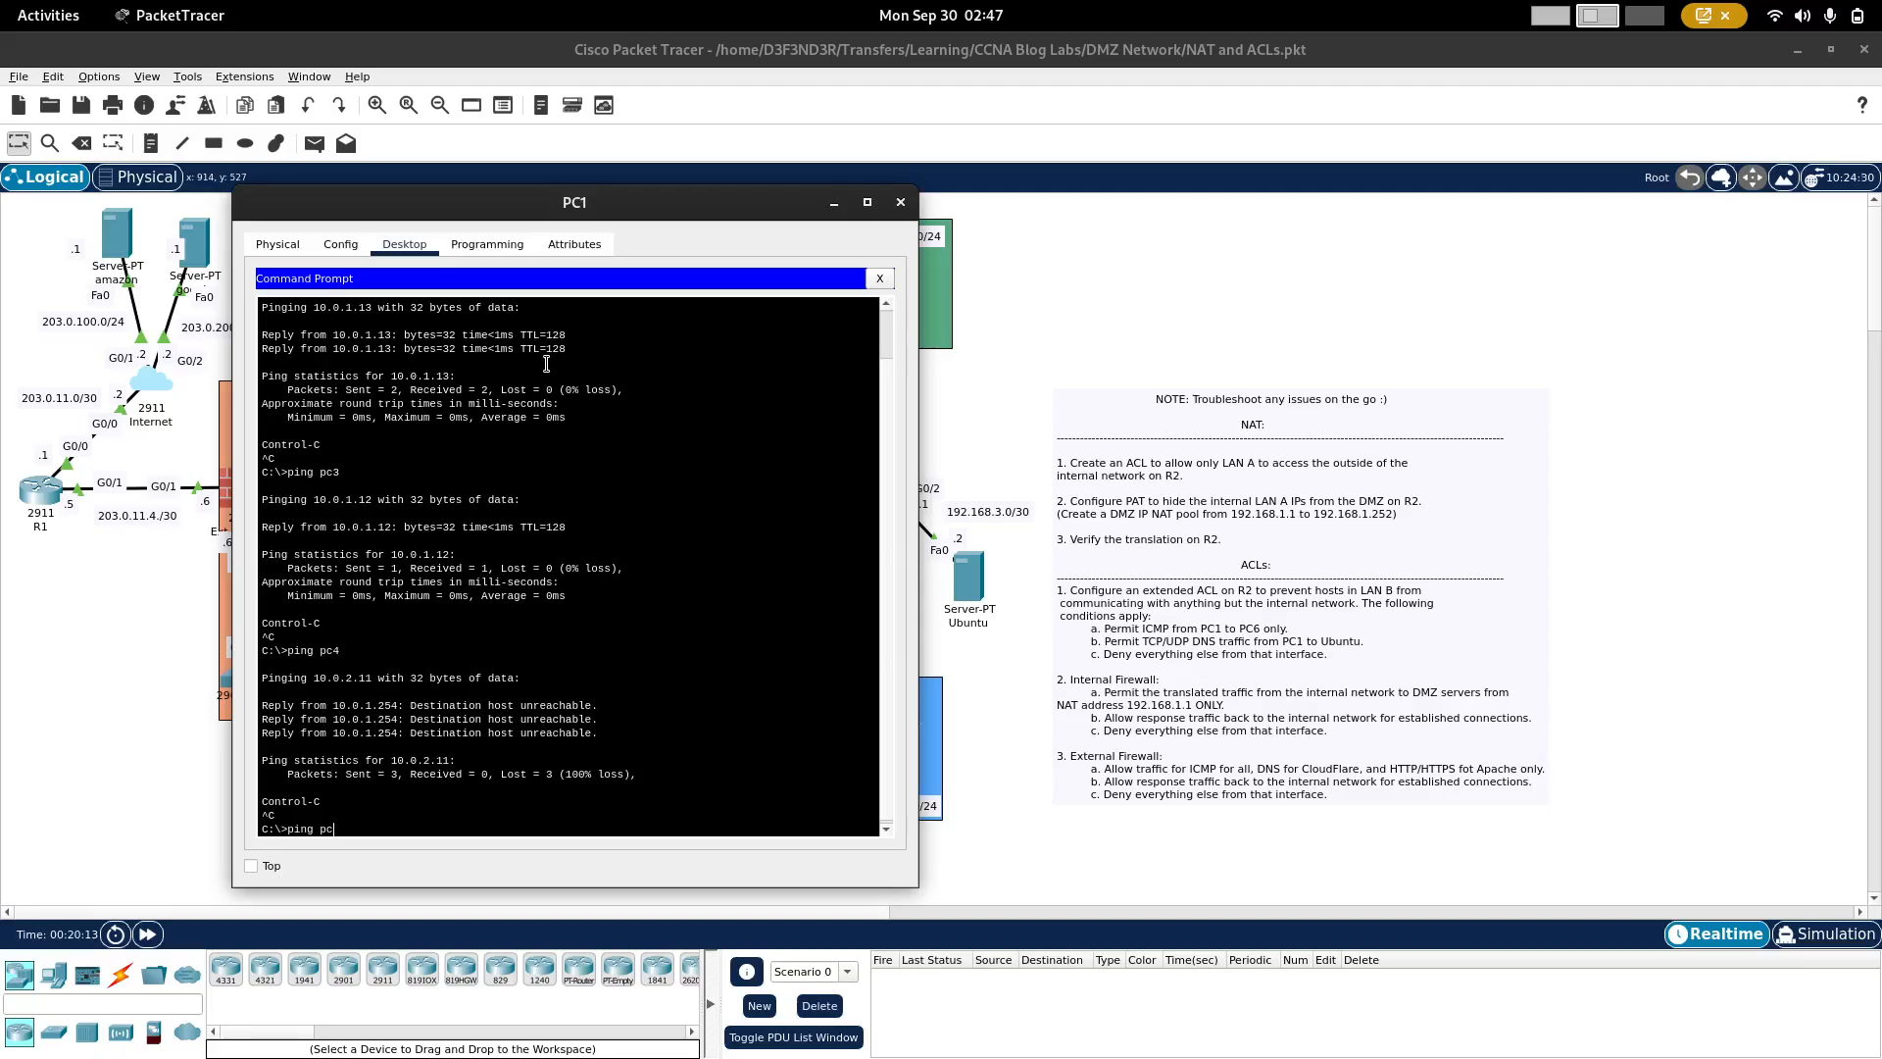
text(5)
key(Return)
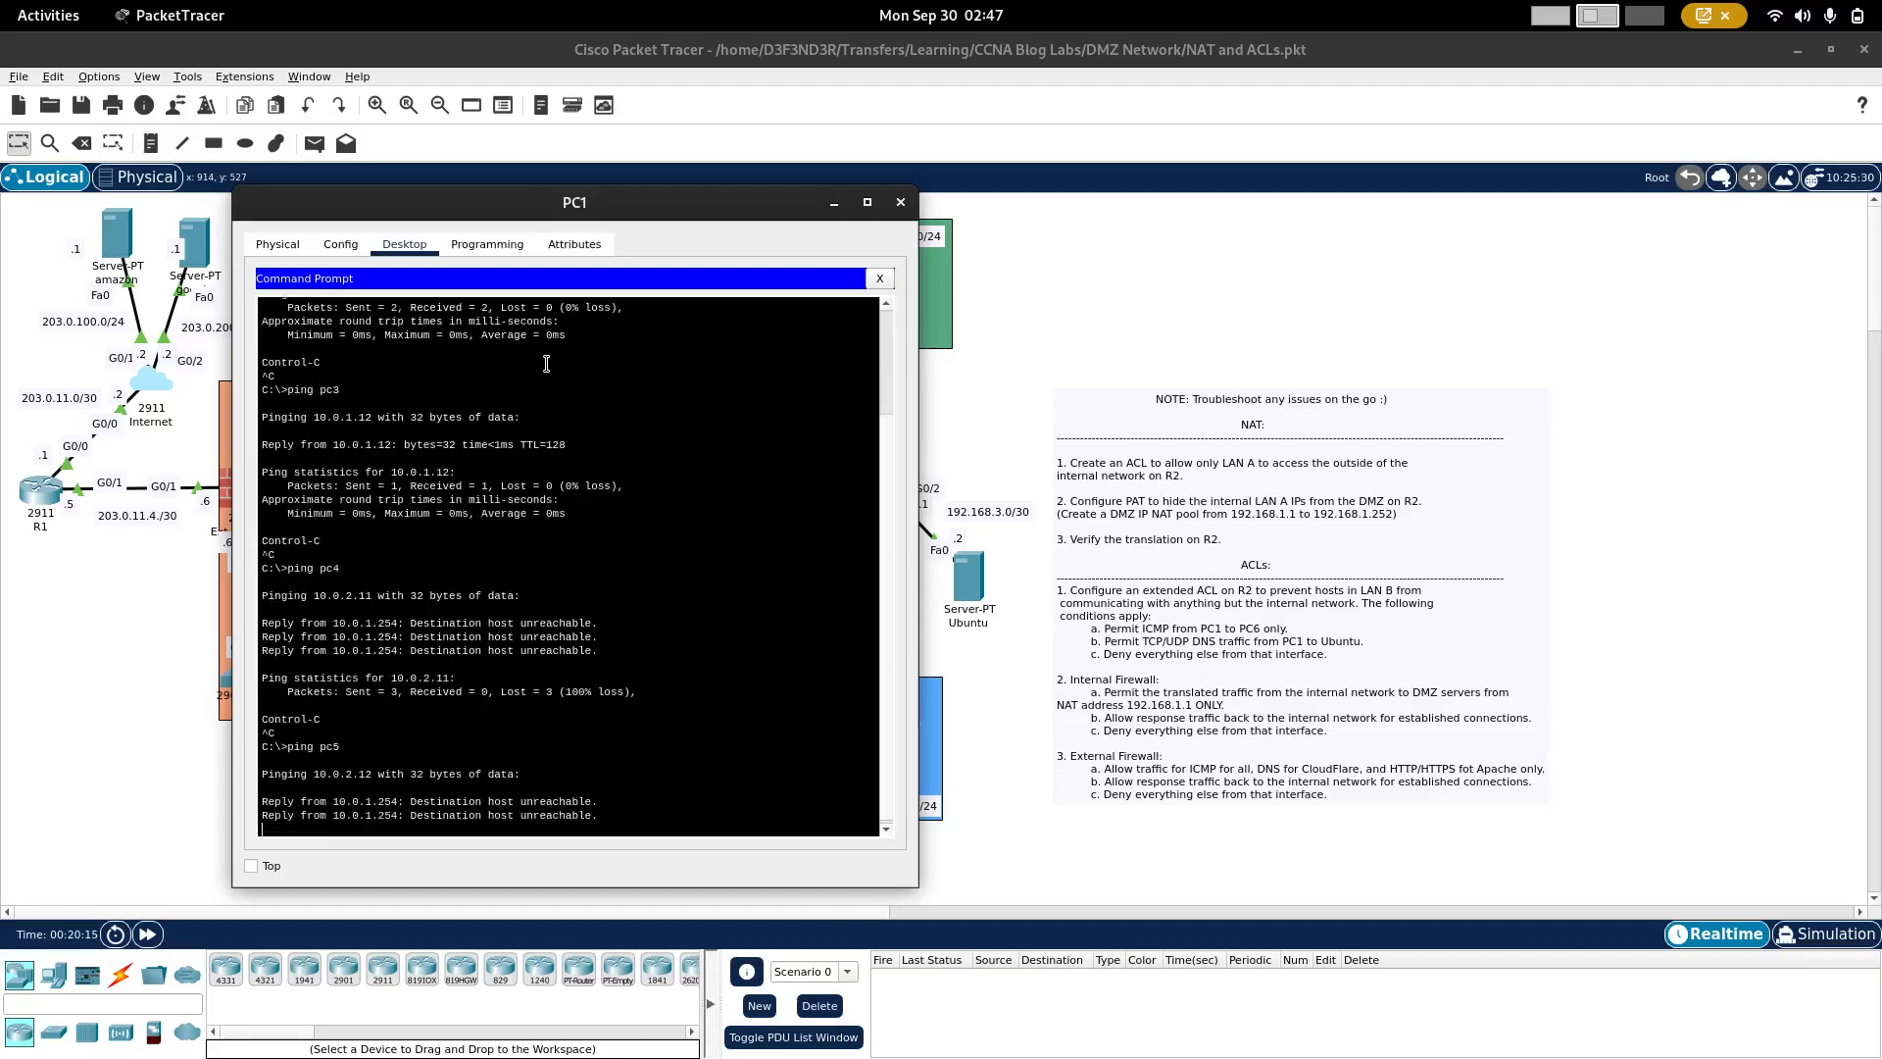
key(ctrl+c)
key(Up)
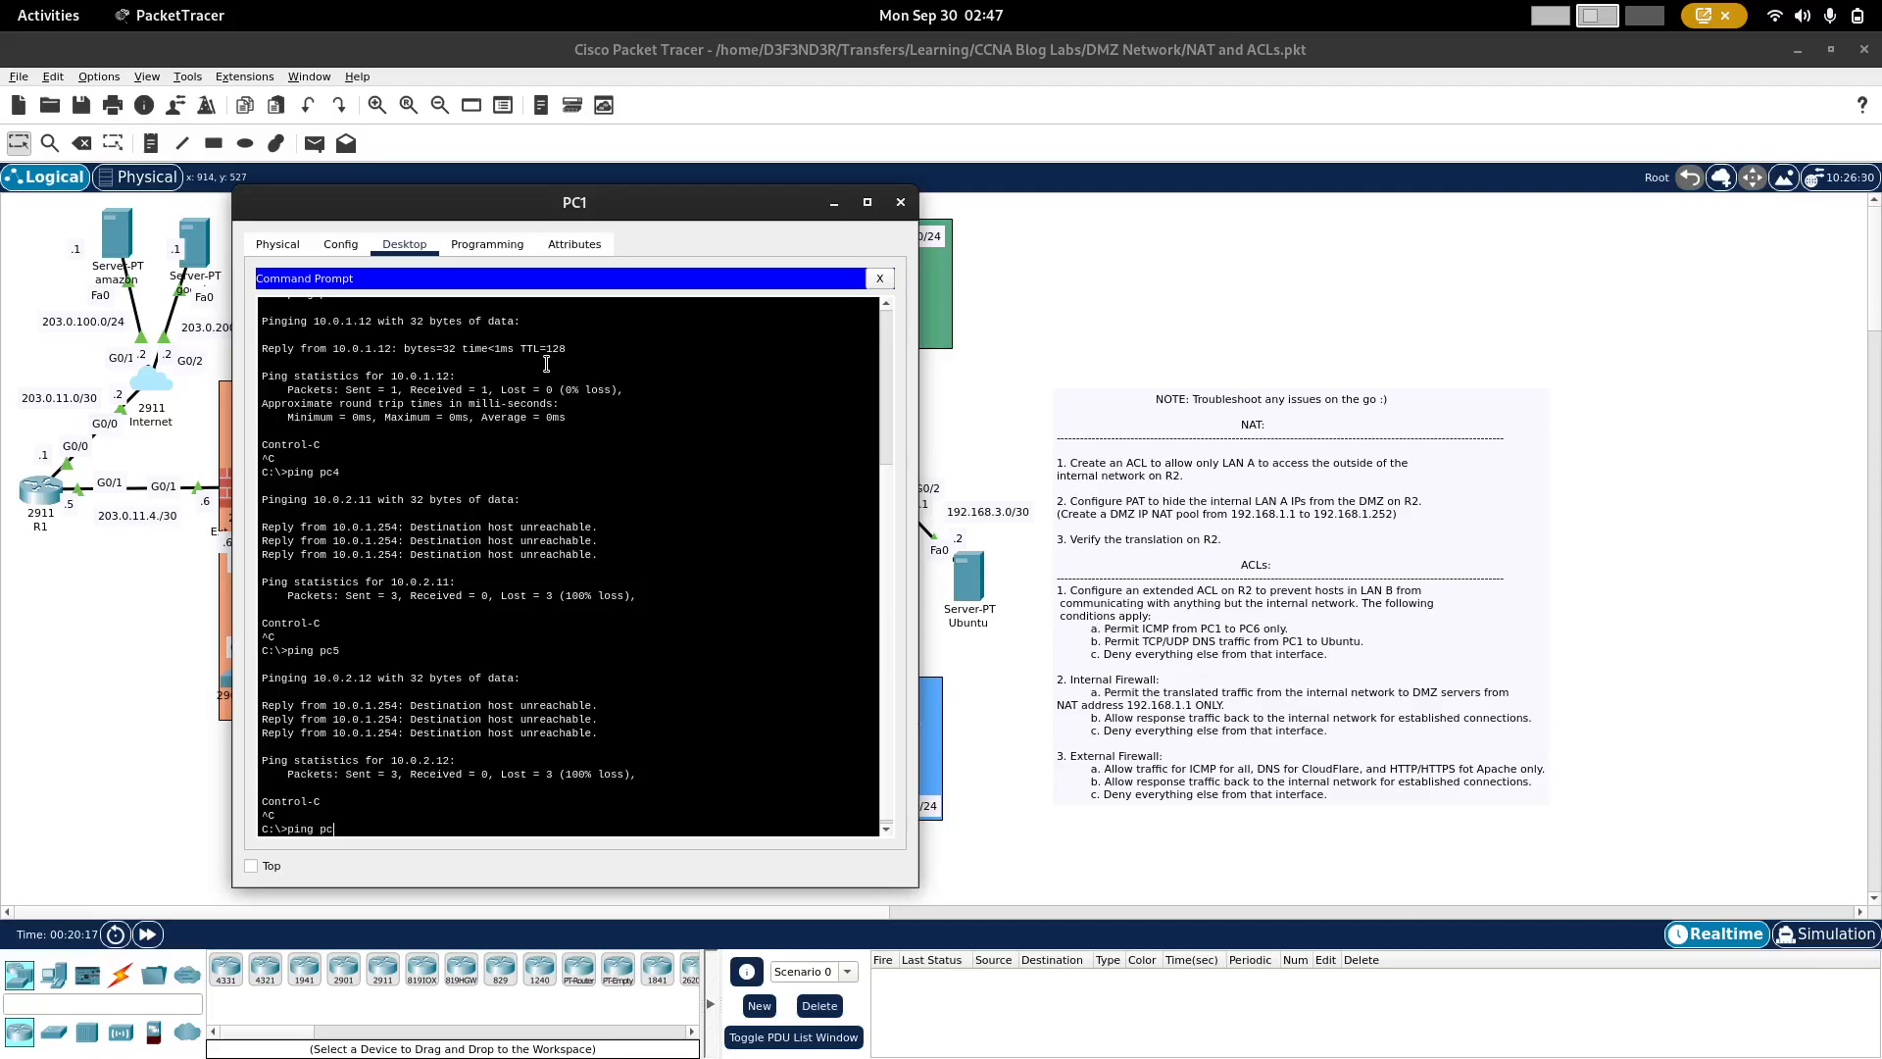
key(Return)
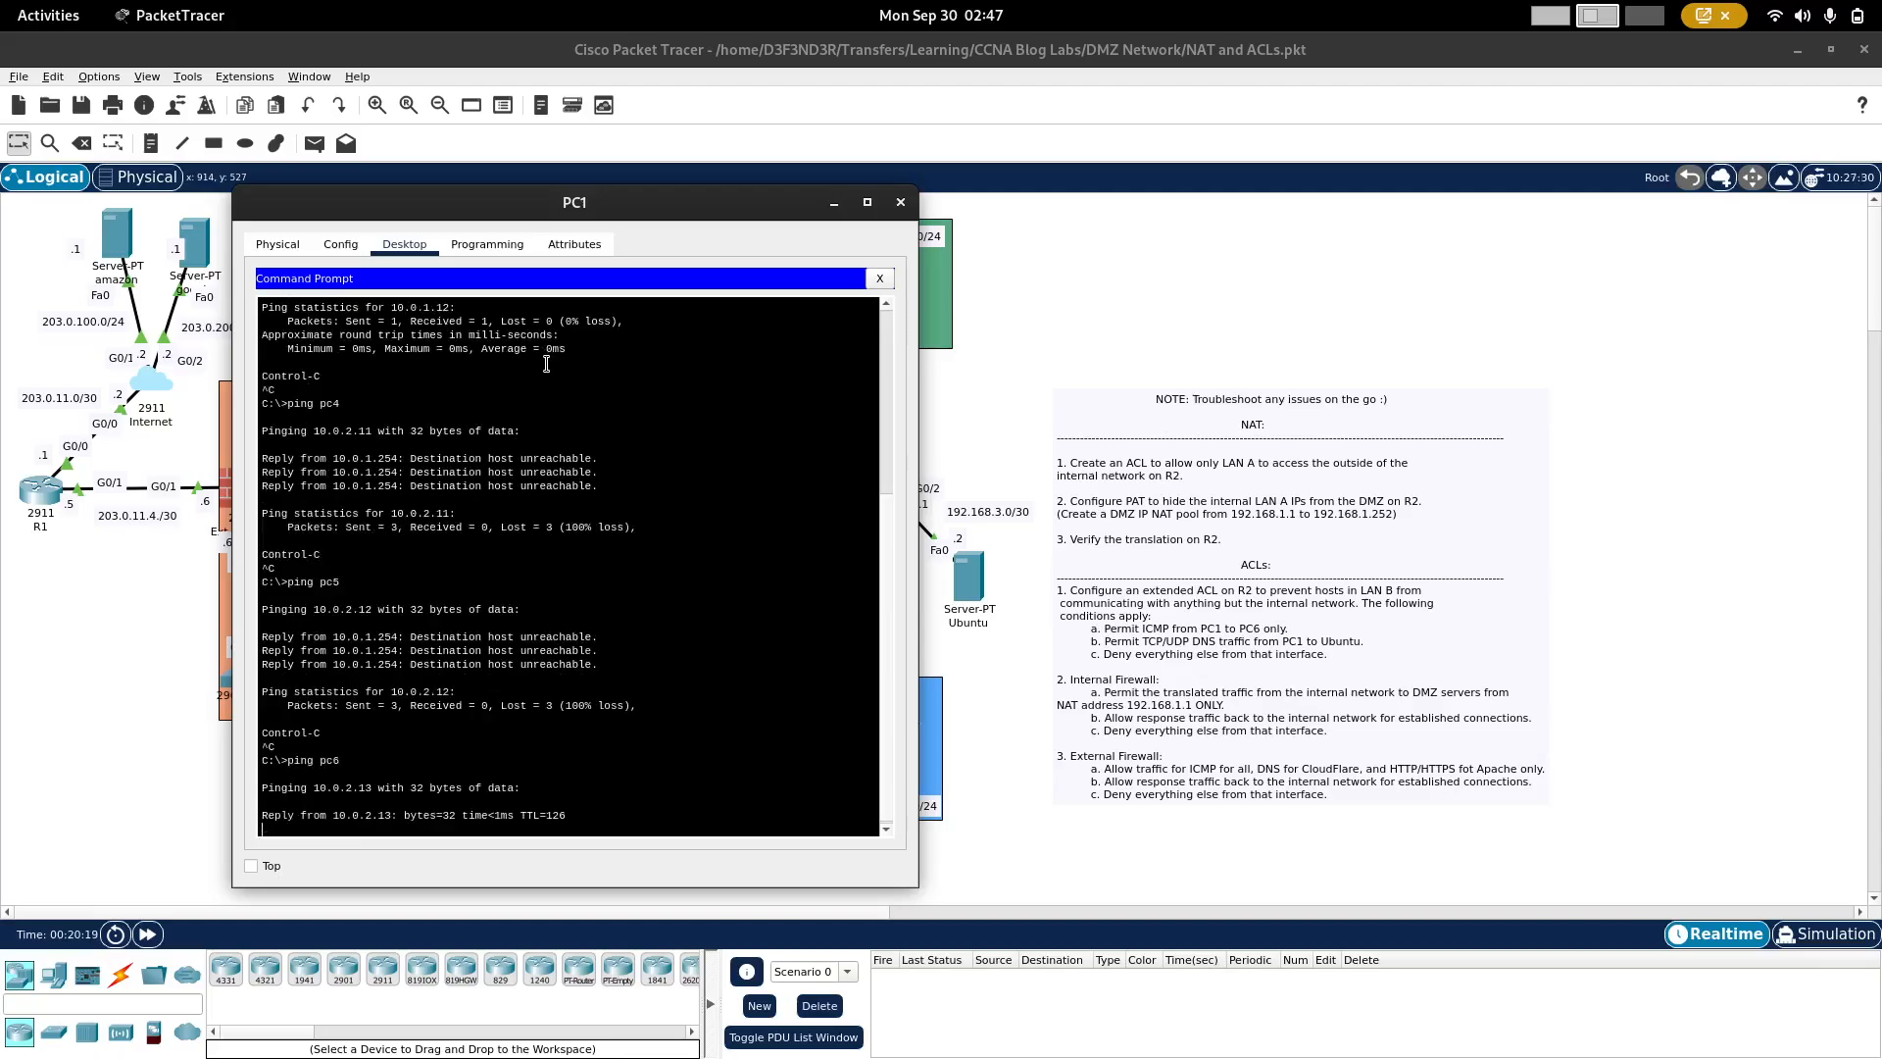
Step: Stop the pc6 ping and ping ubuntu from PC1 to test access list 100, stopping early and reviewing the ping outputs
key(ctrl+c)
key(Up)
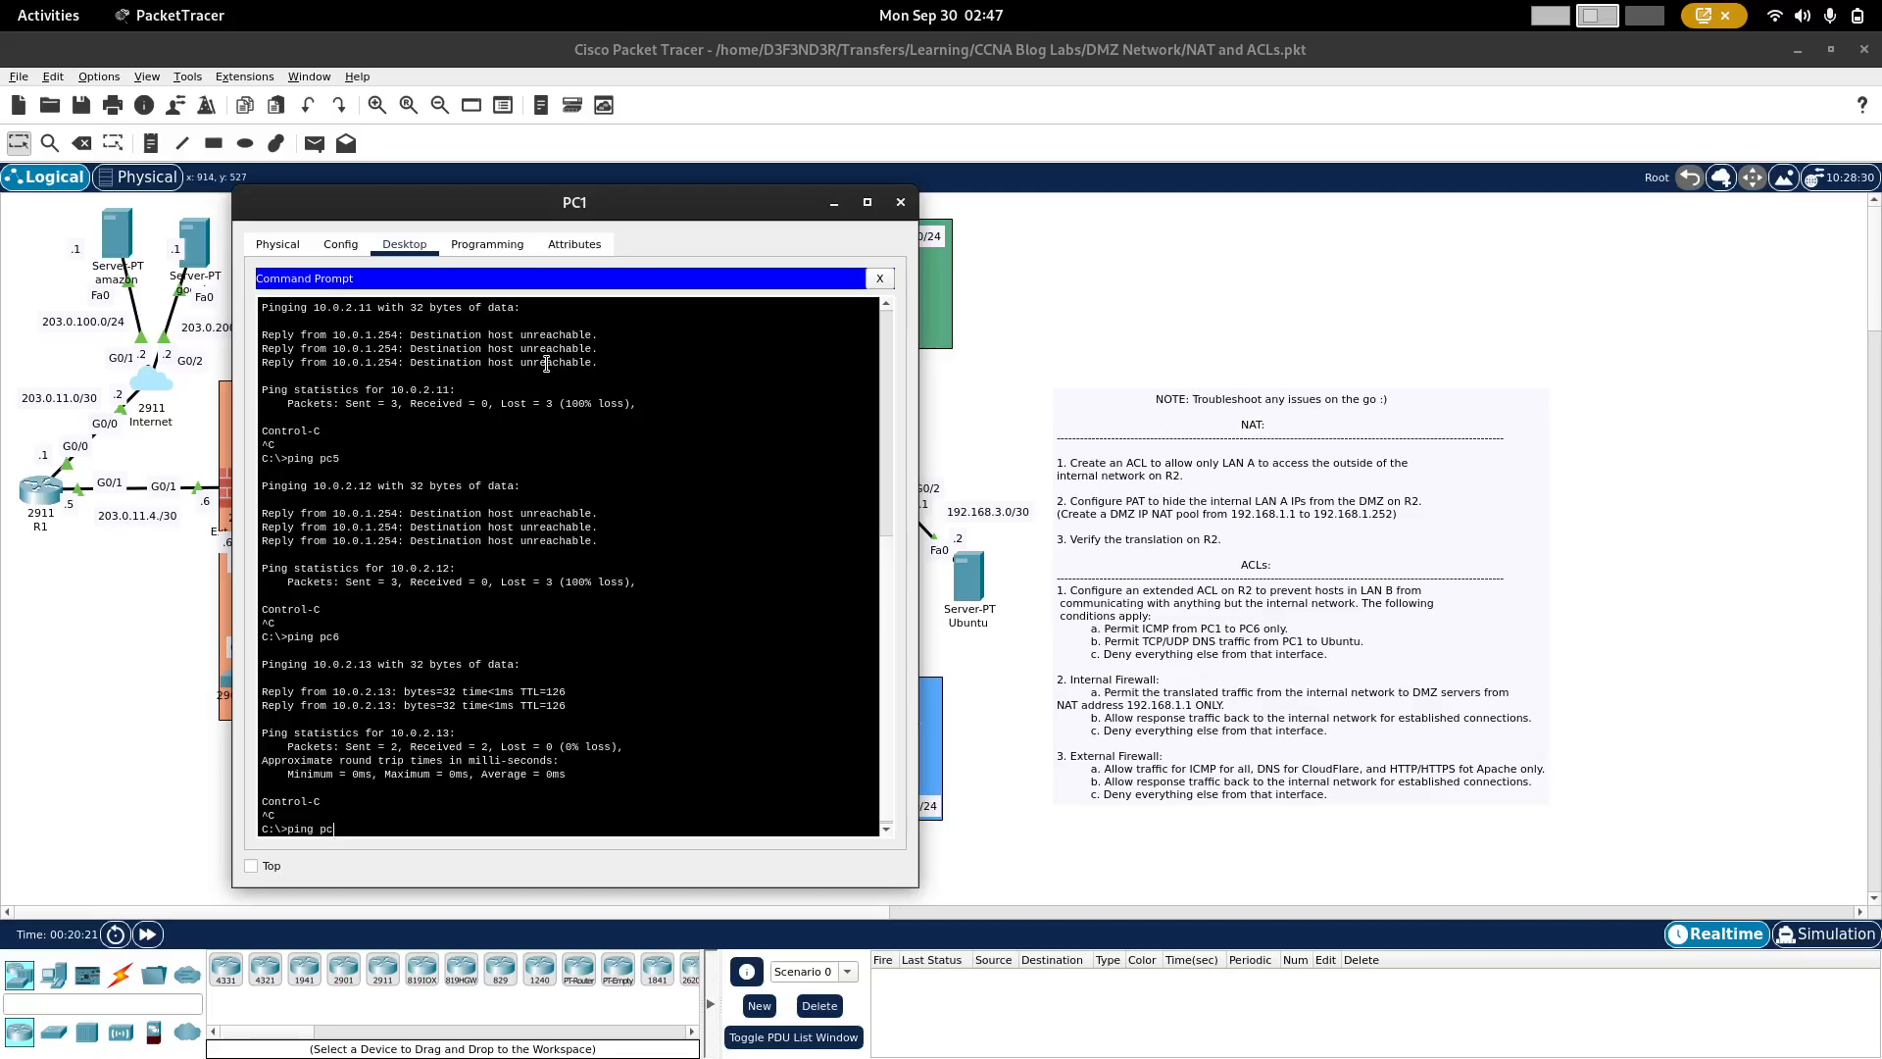
key(BackSpace)
key(BackSpace)
text(ub)
key(Return)
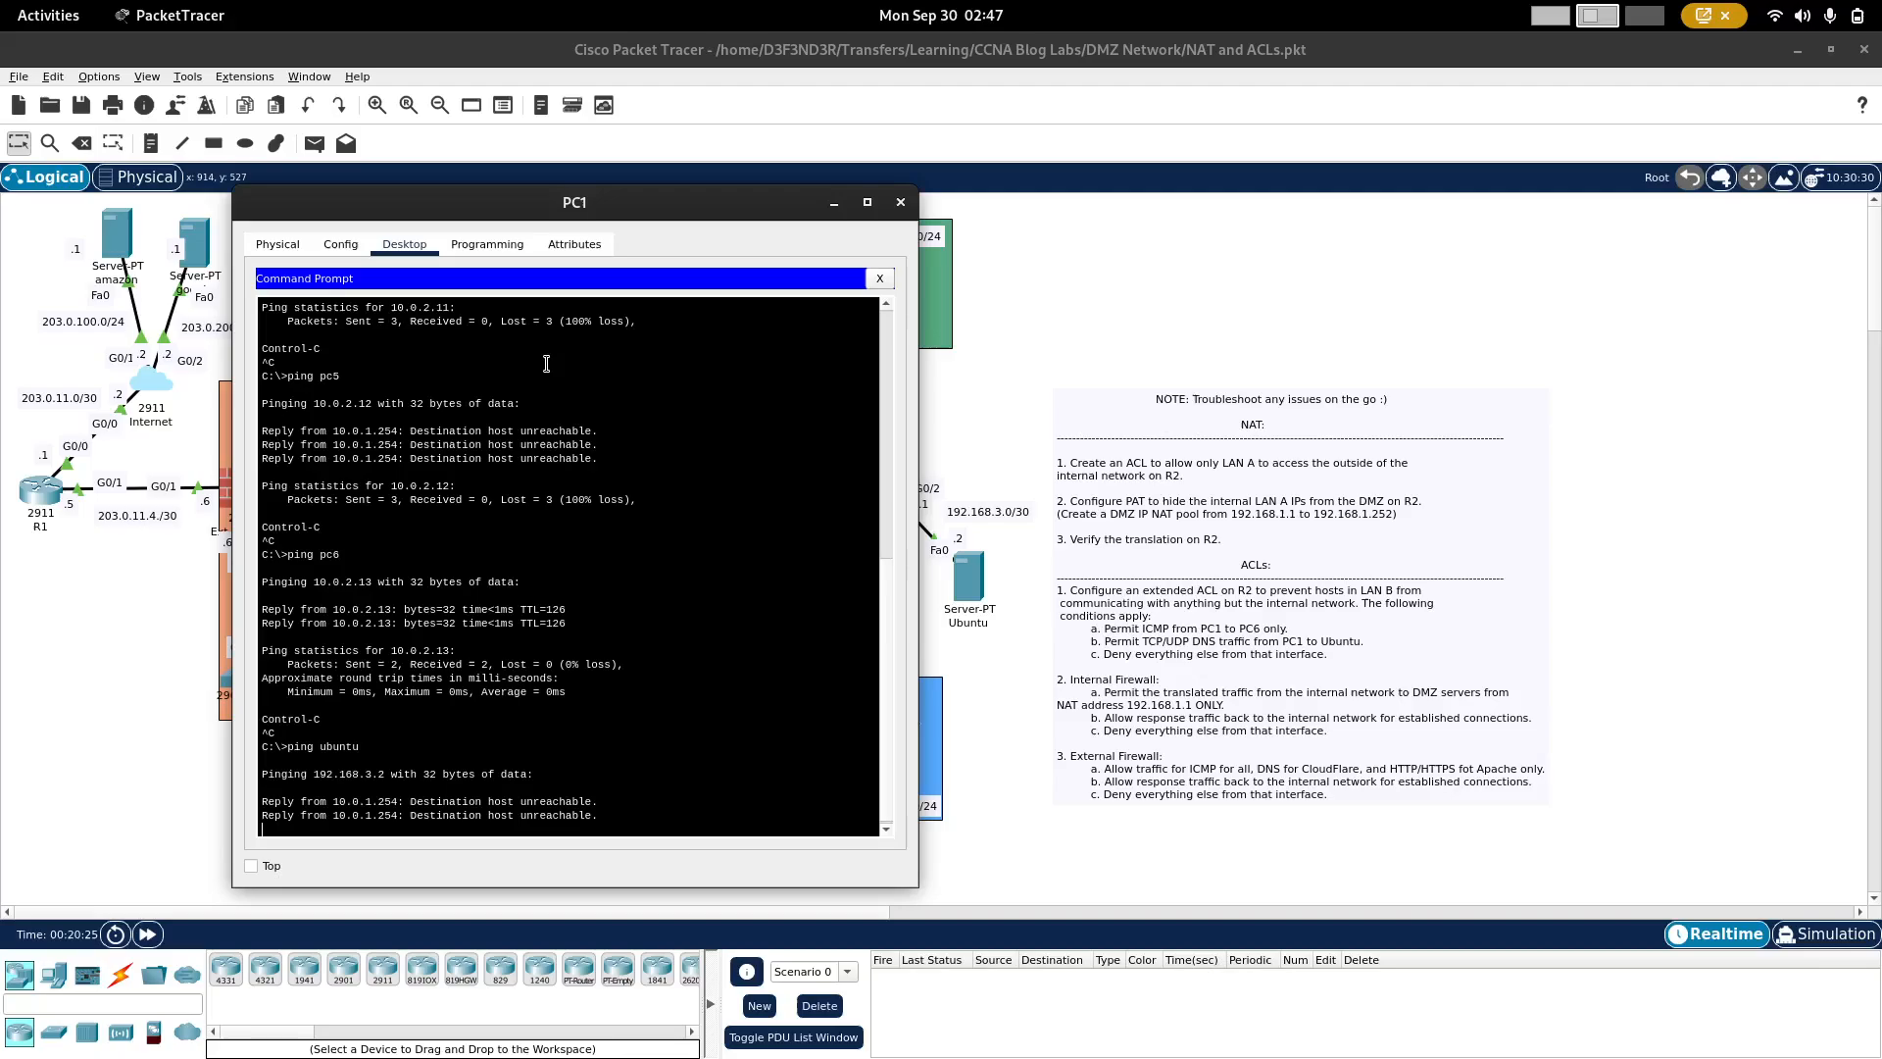
key(ctrl+c)
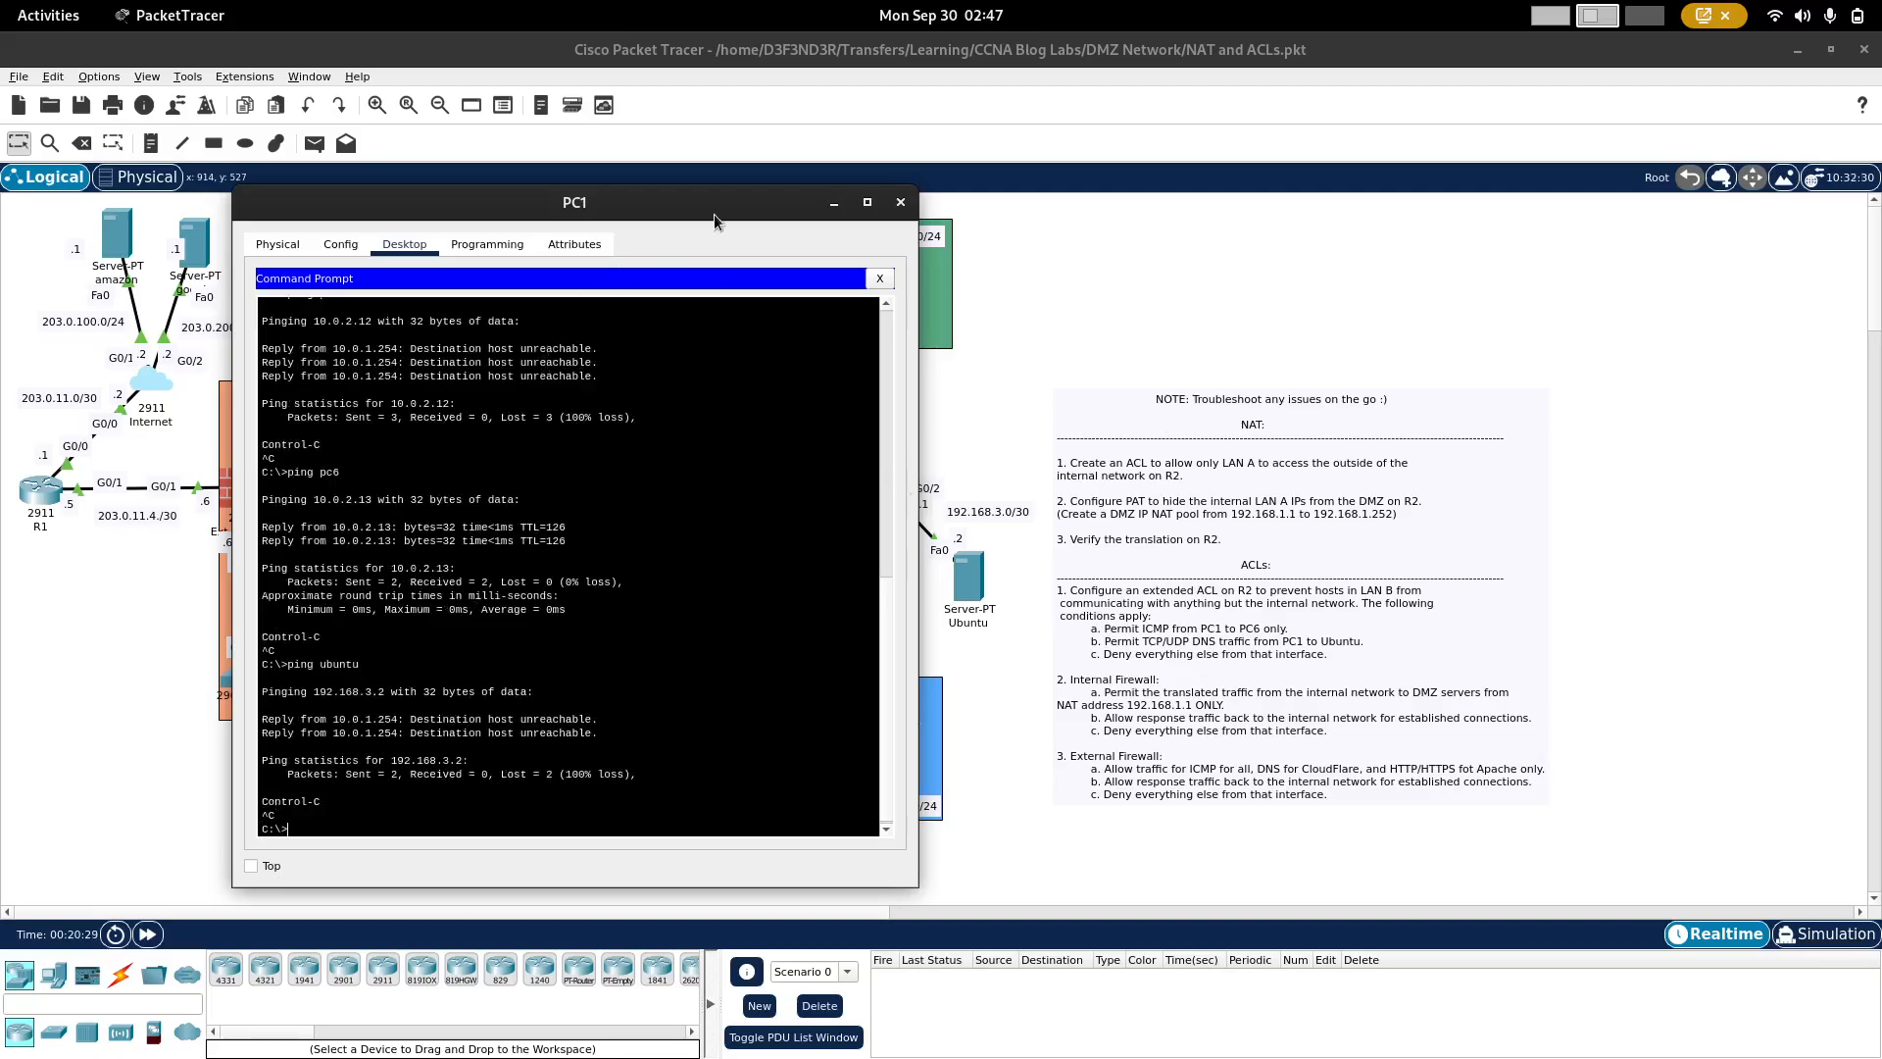
scroll(575, 604, up, 3)
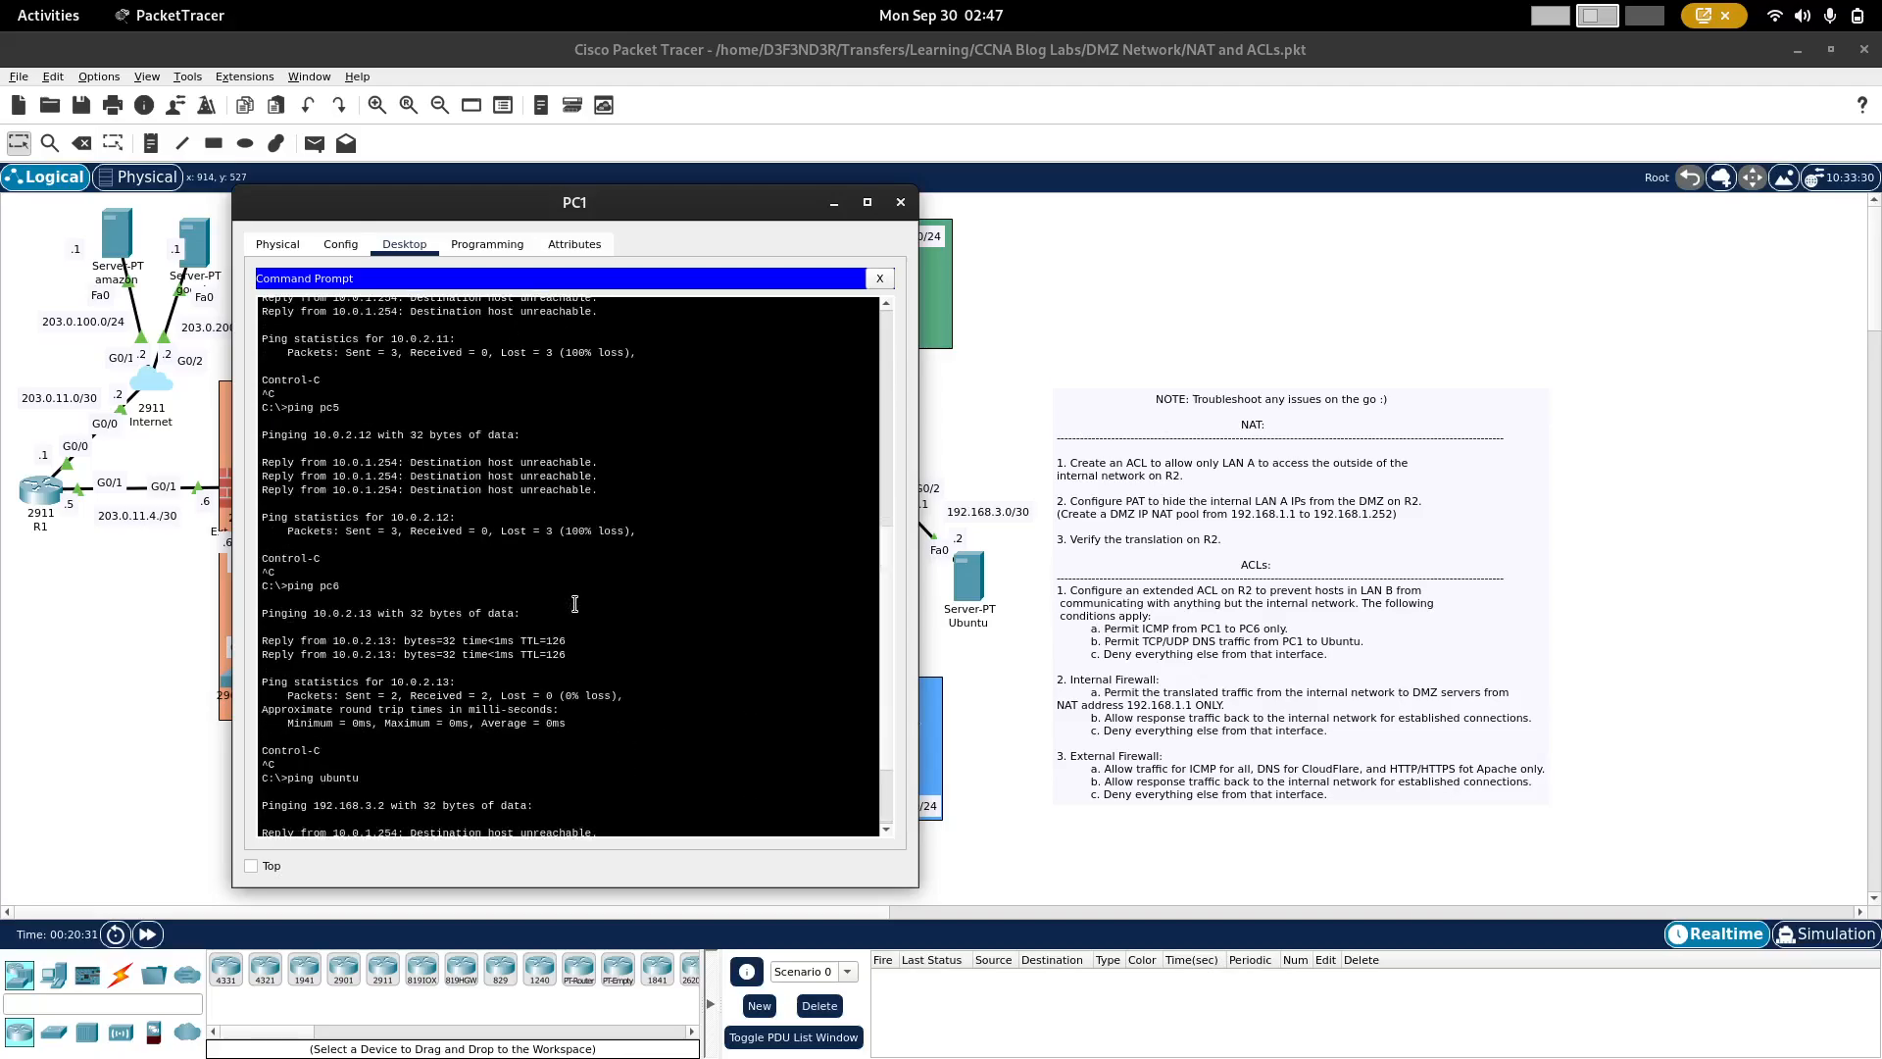
scroll(575, 604, down, 2)
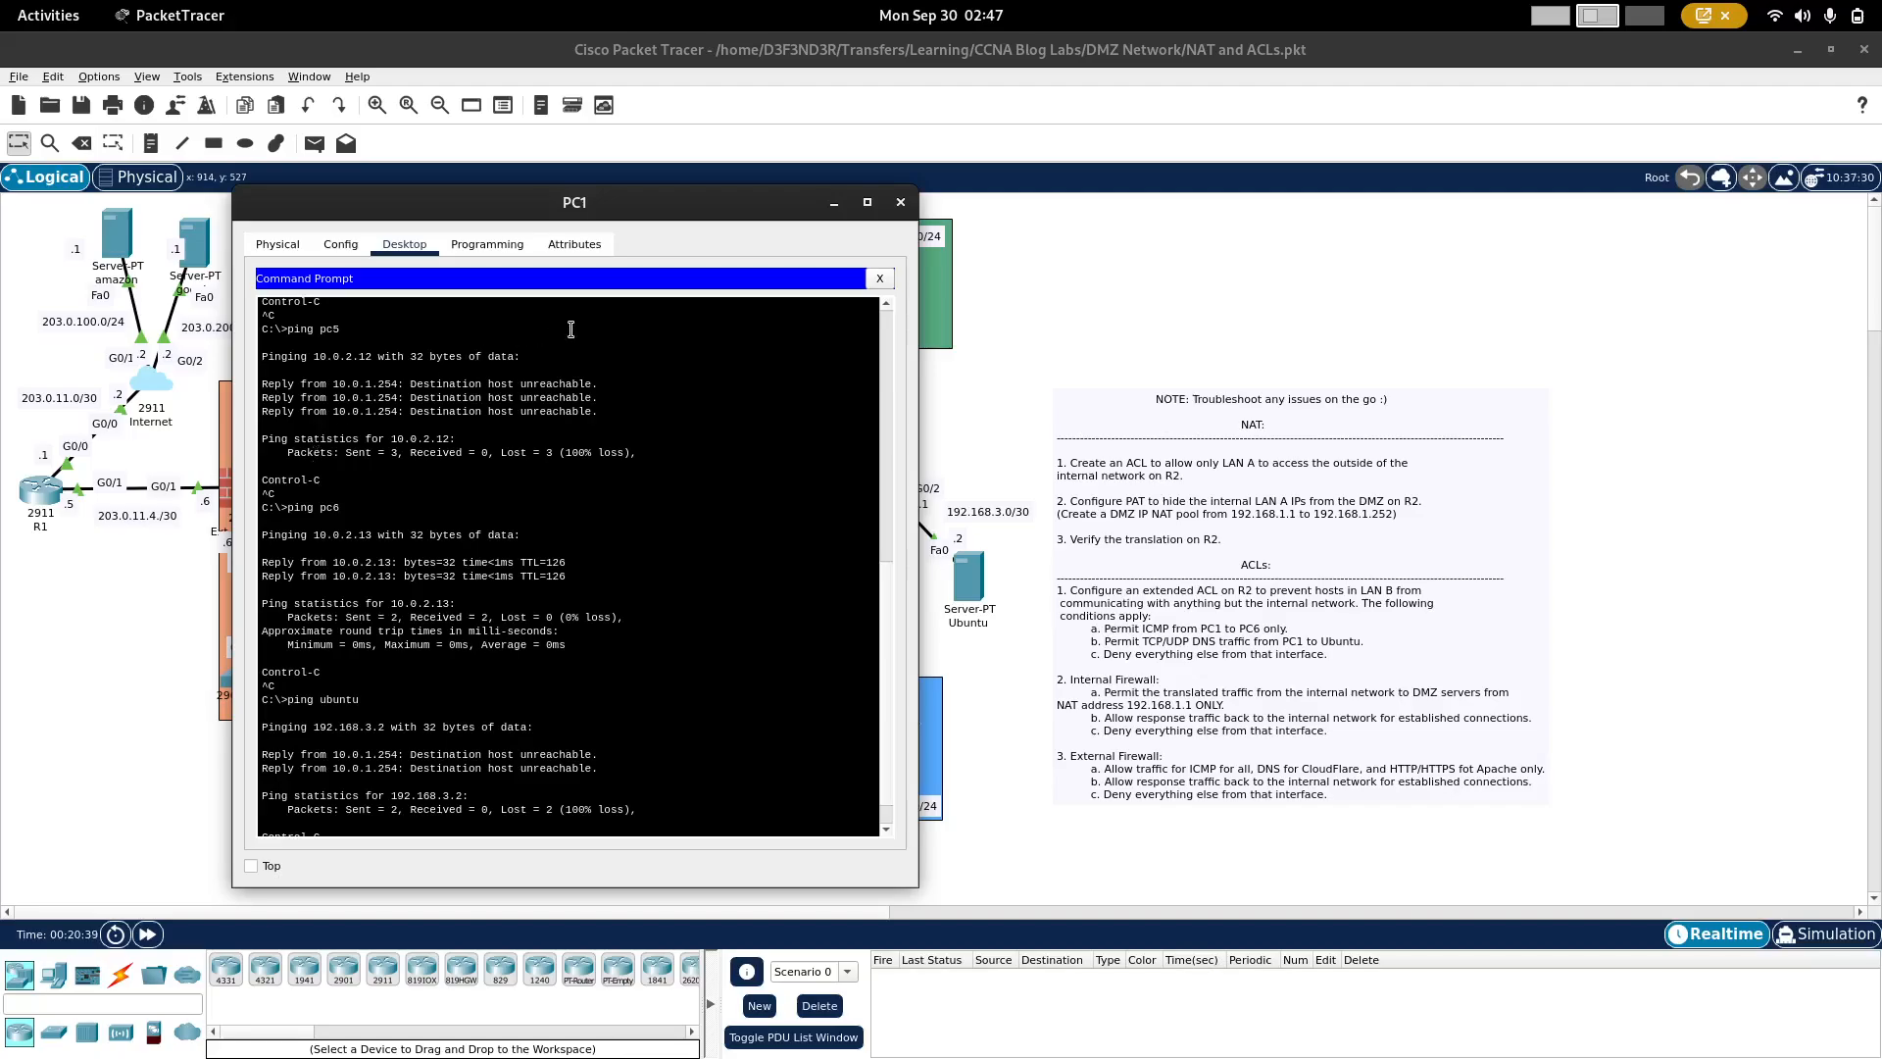
Step: Open the Int-Firewall router's command line and enter global configuration mode
click(1015, 603)
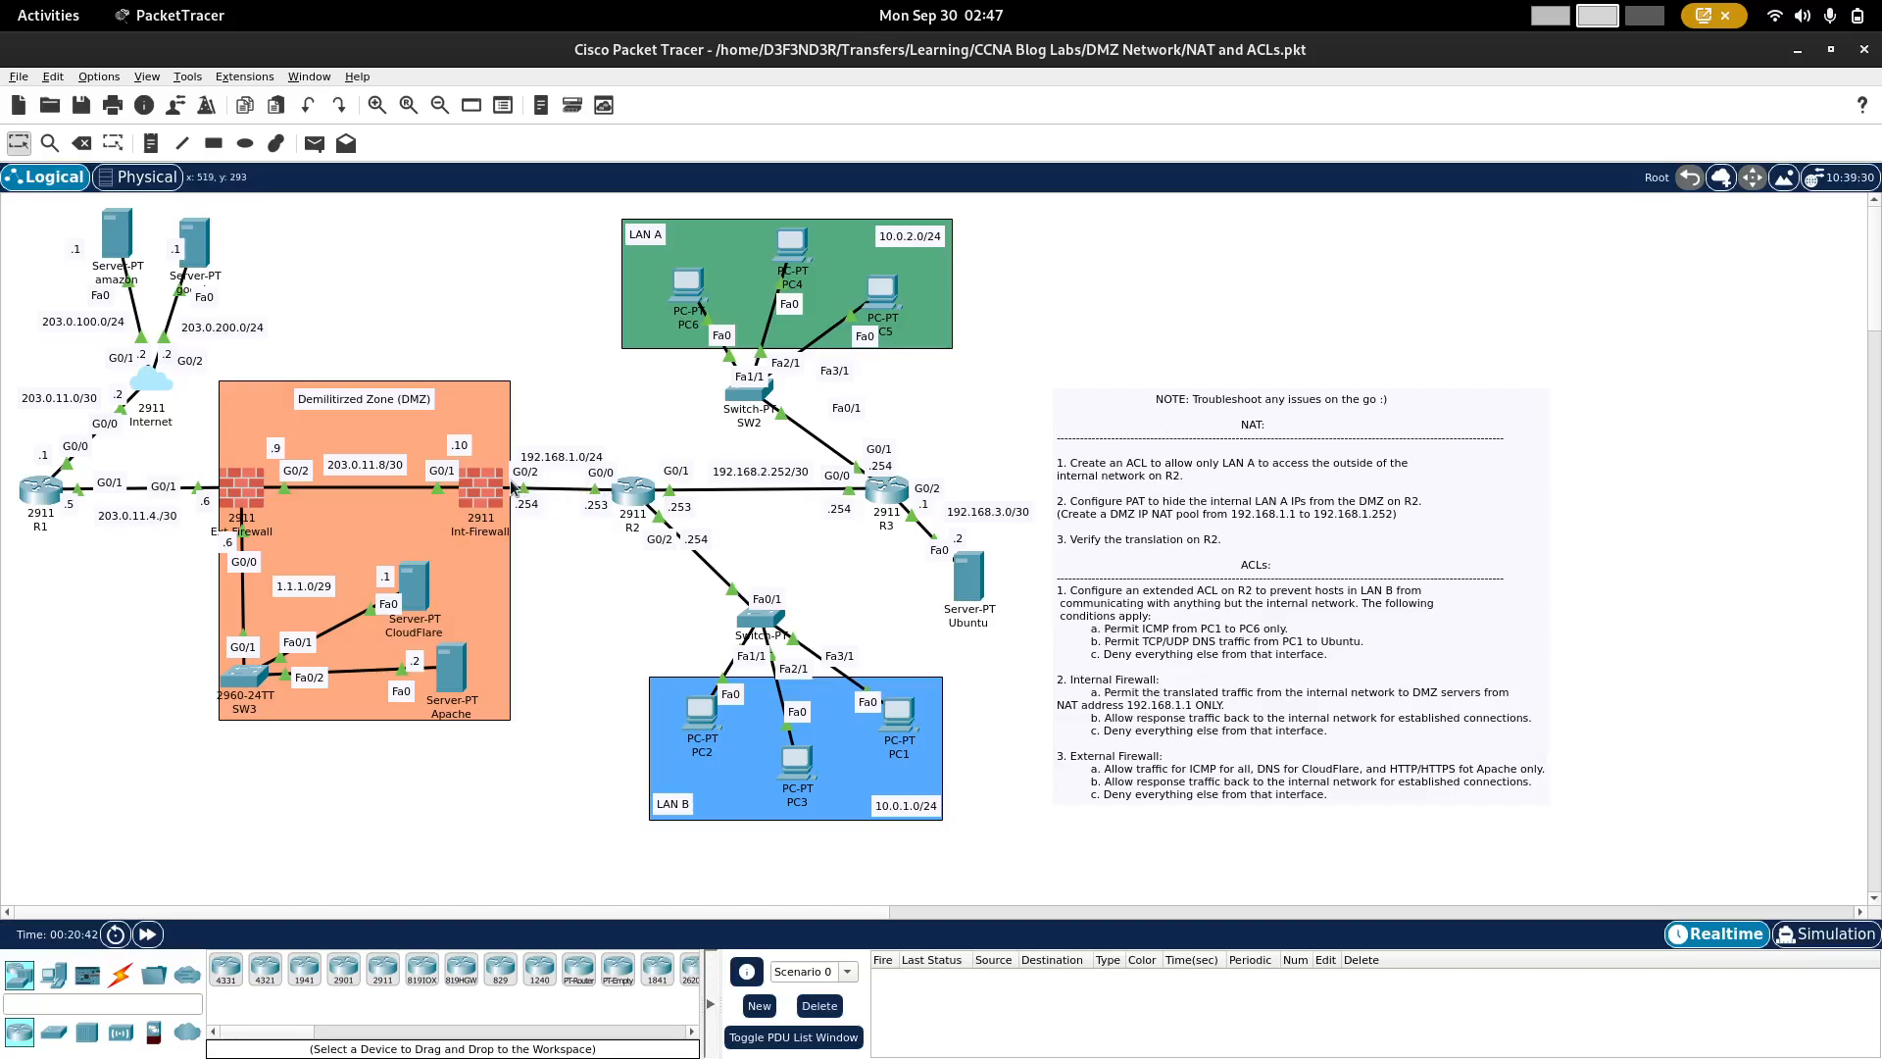
click(490, 489)
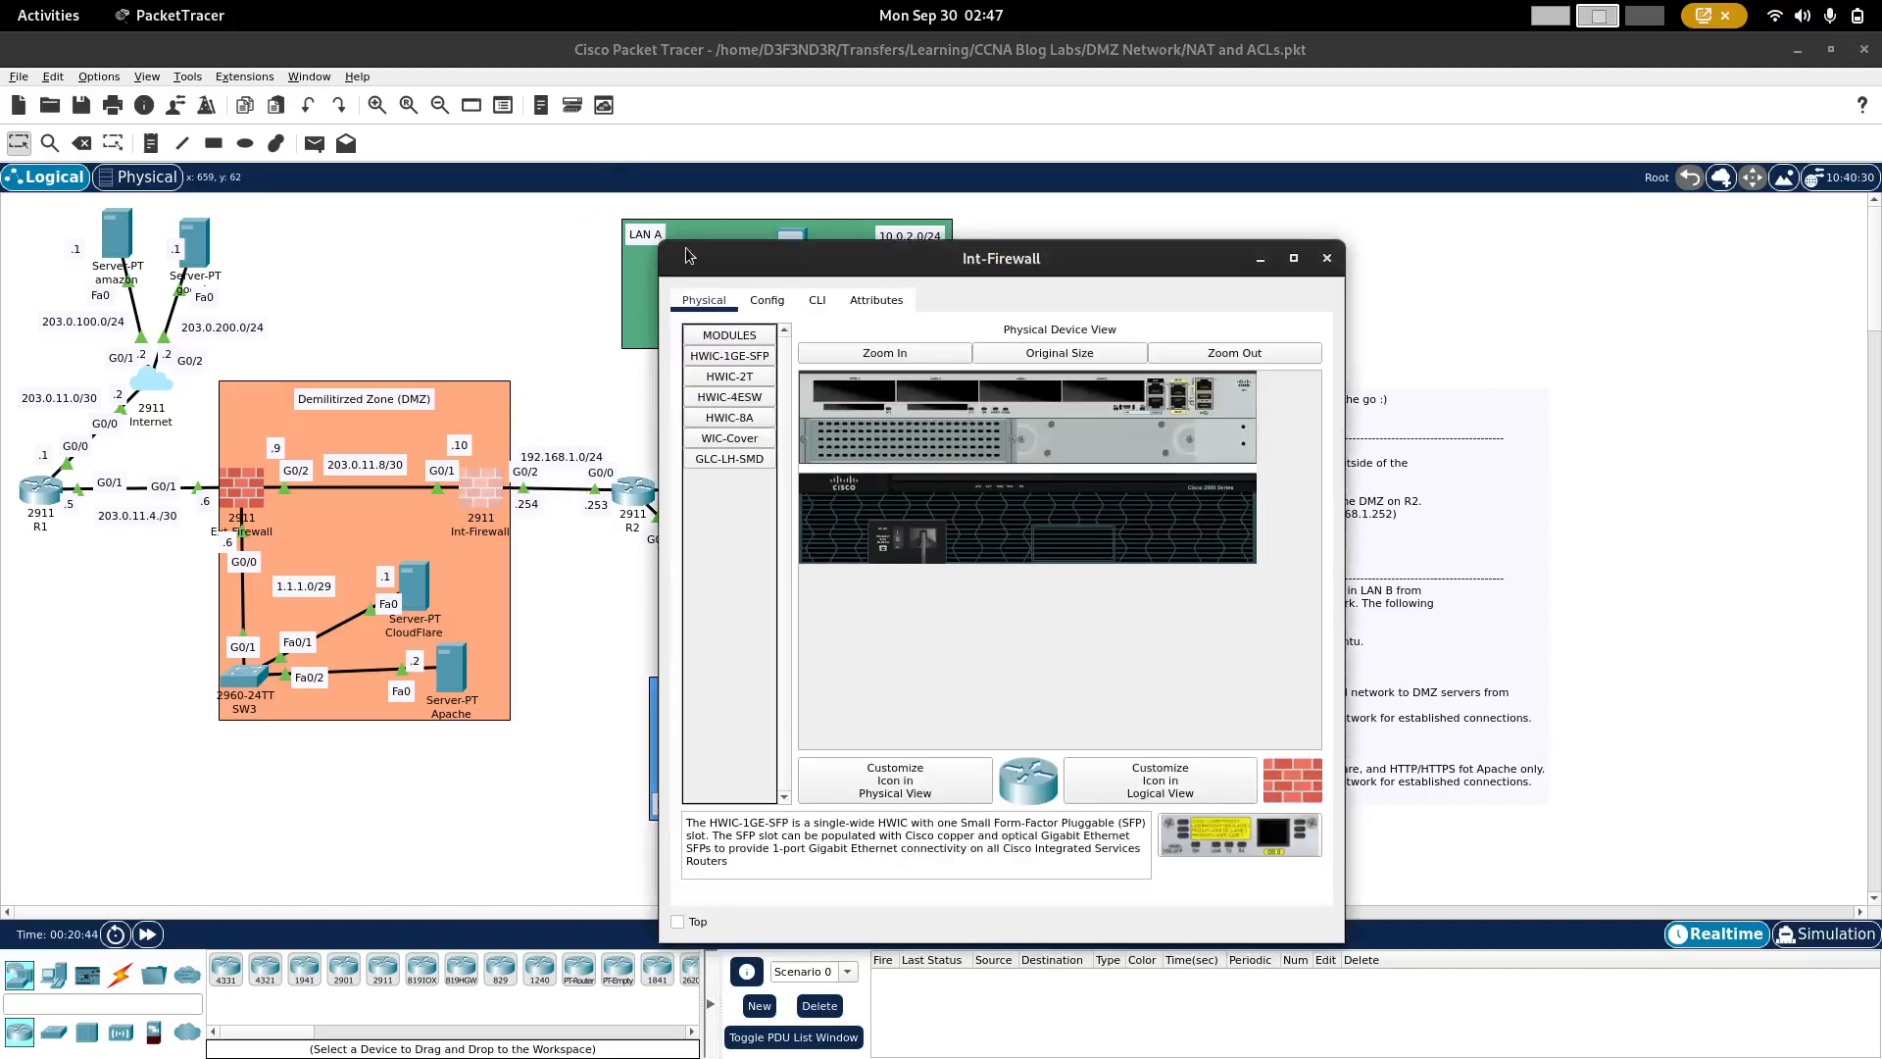
drag(714, 254, 627, 191)
click(730, 237)
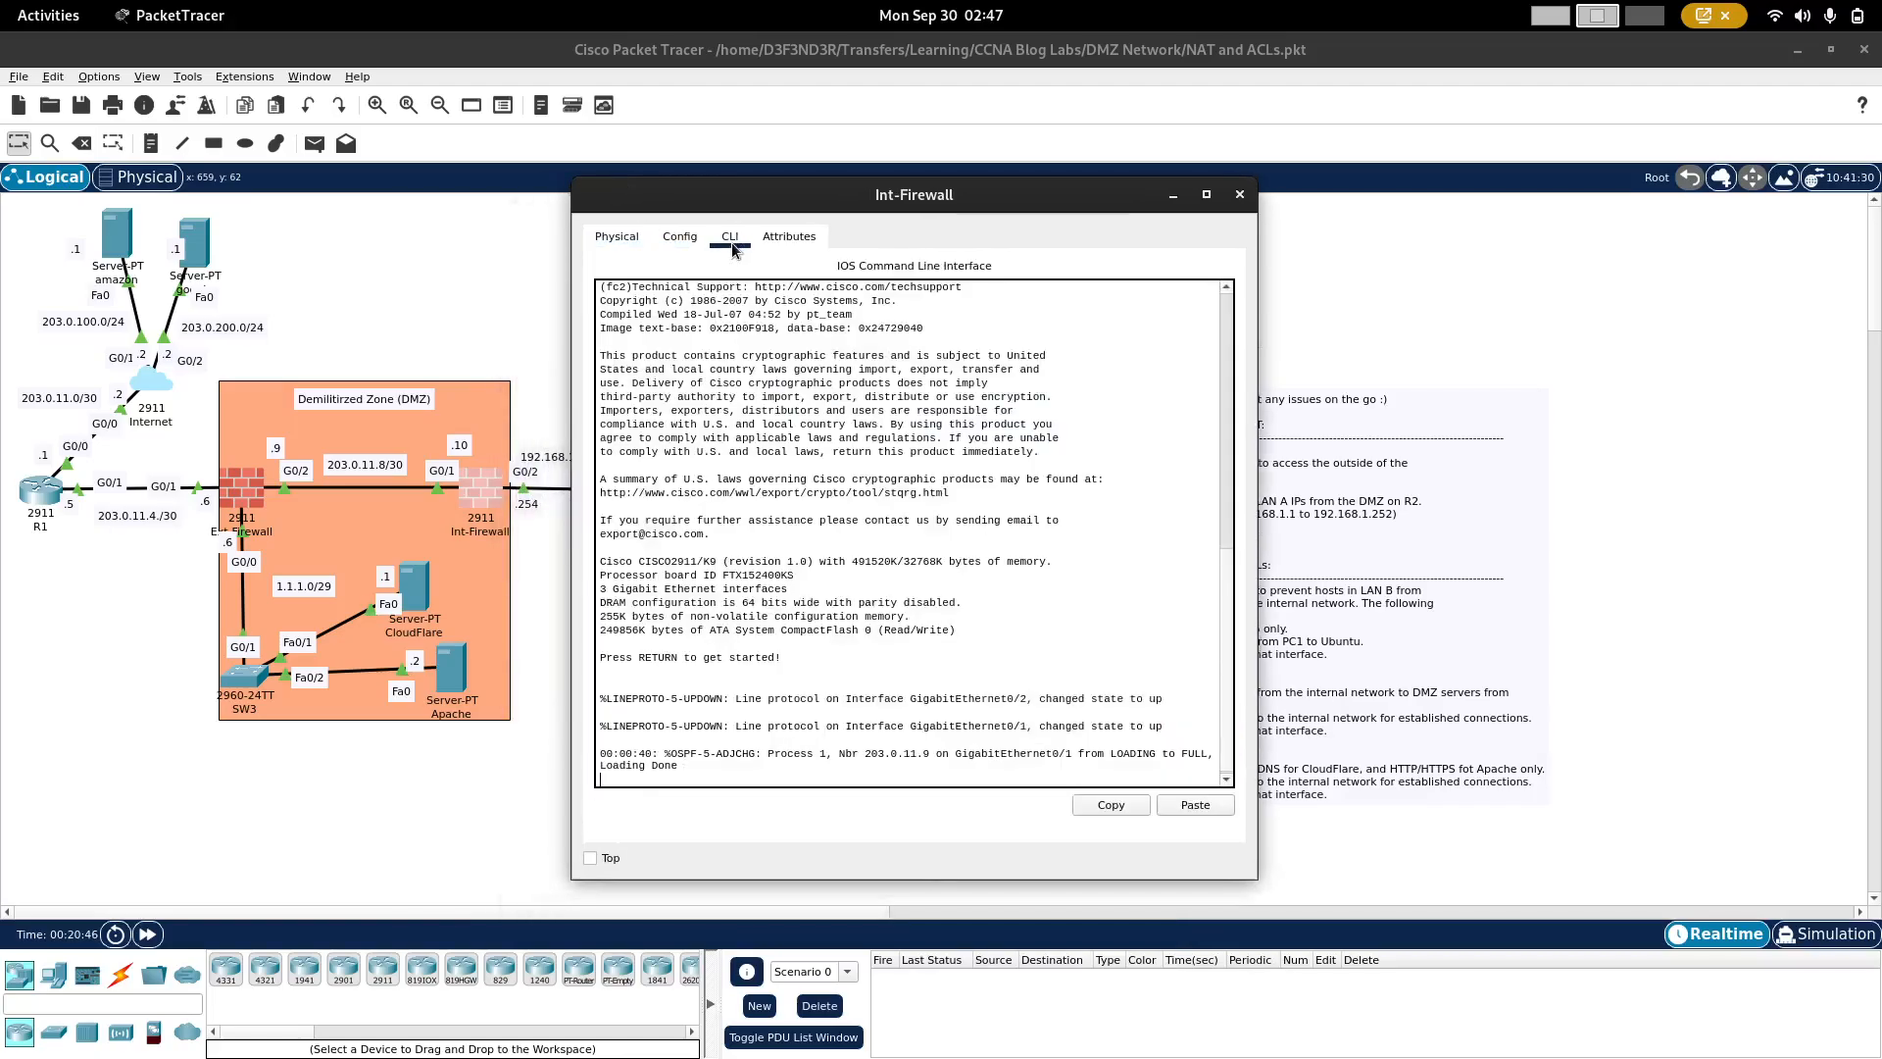
key(Return)
text(en)
key(Return)
text(conf t)
key(Return)
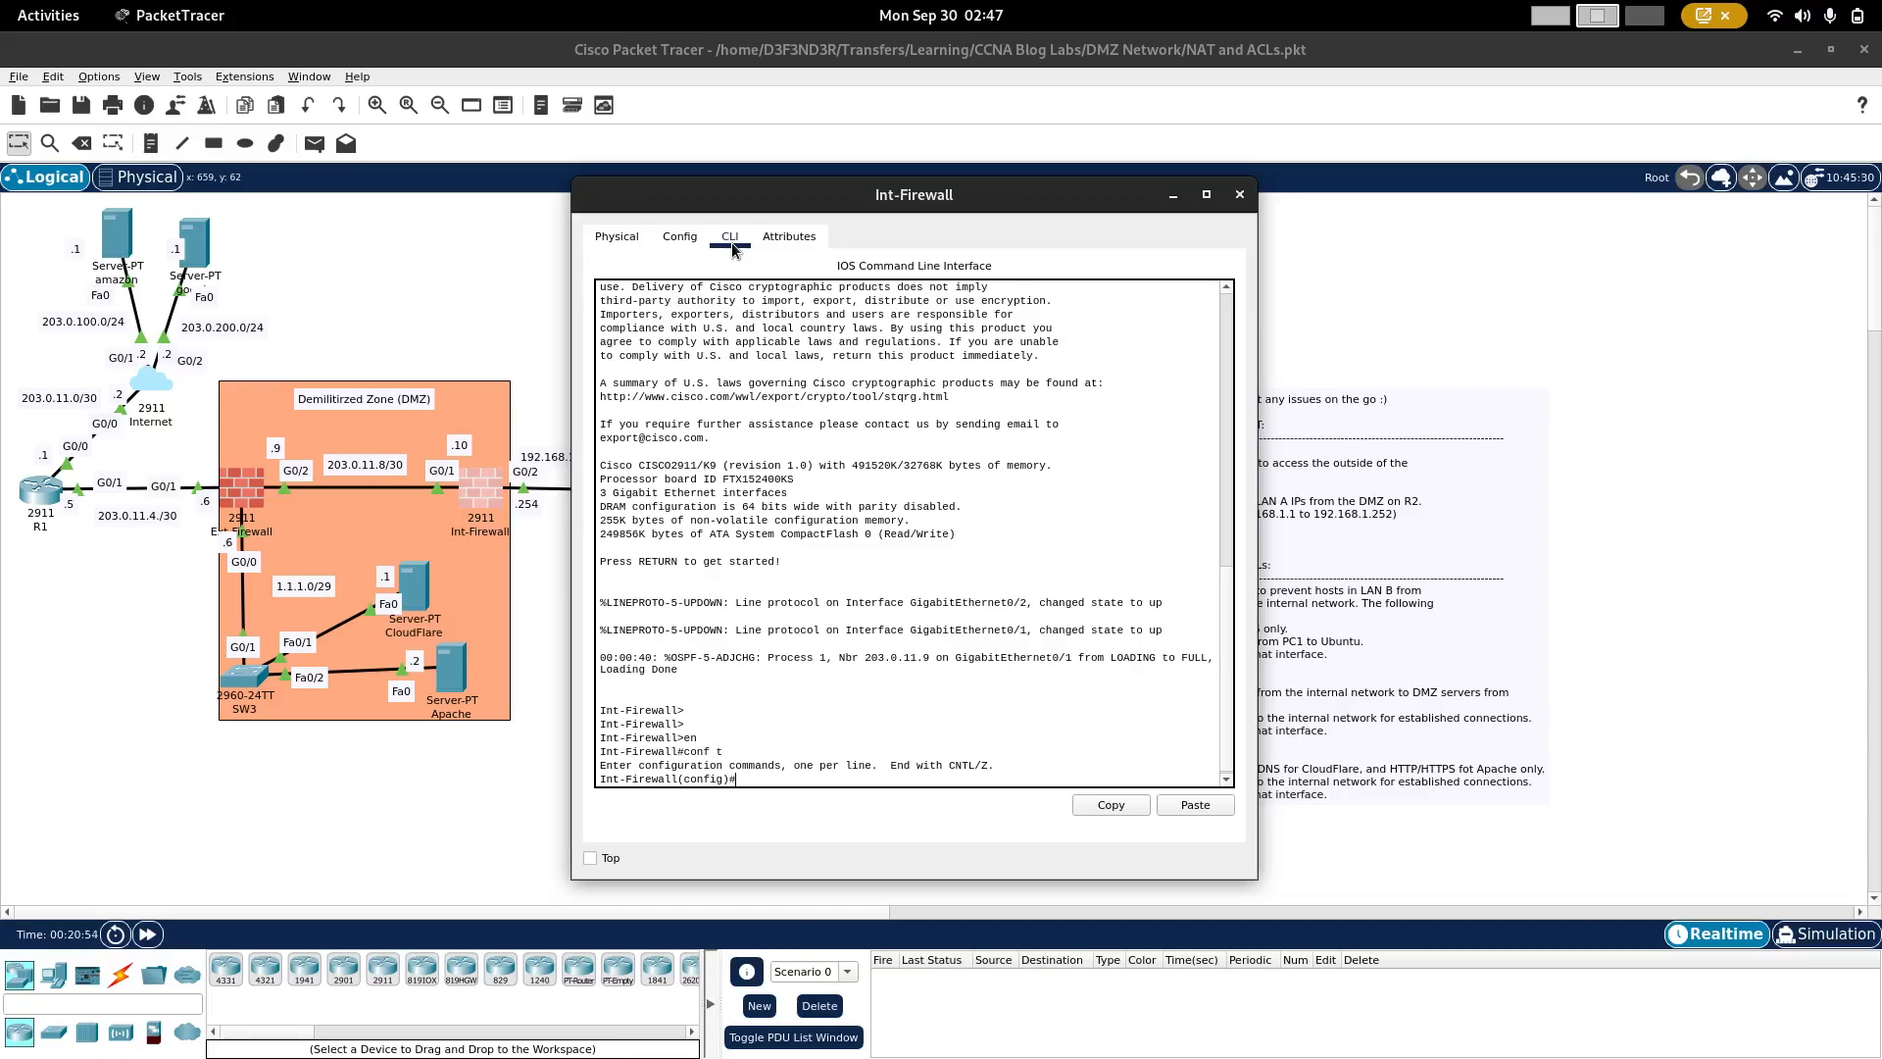
Step: Display Int-Firewall's running configuration and examine its interfaces, OSPF networks and static routes
text(do sh run)
key(Return)
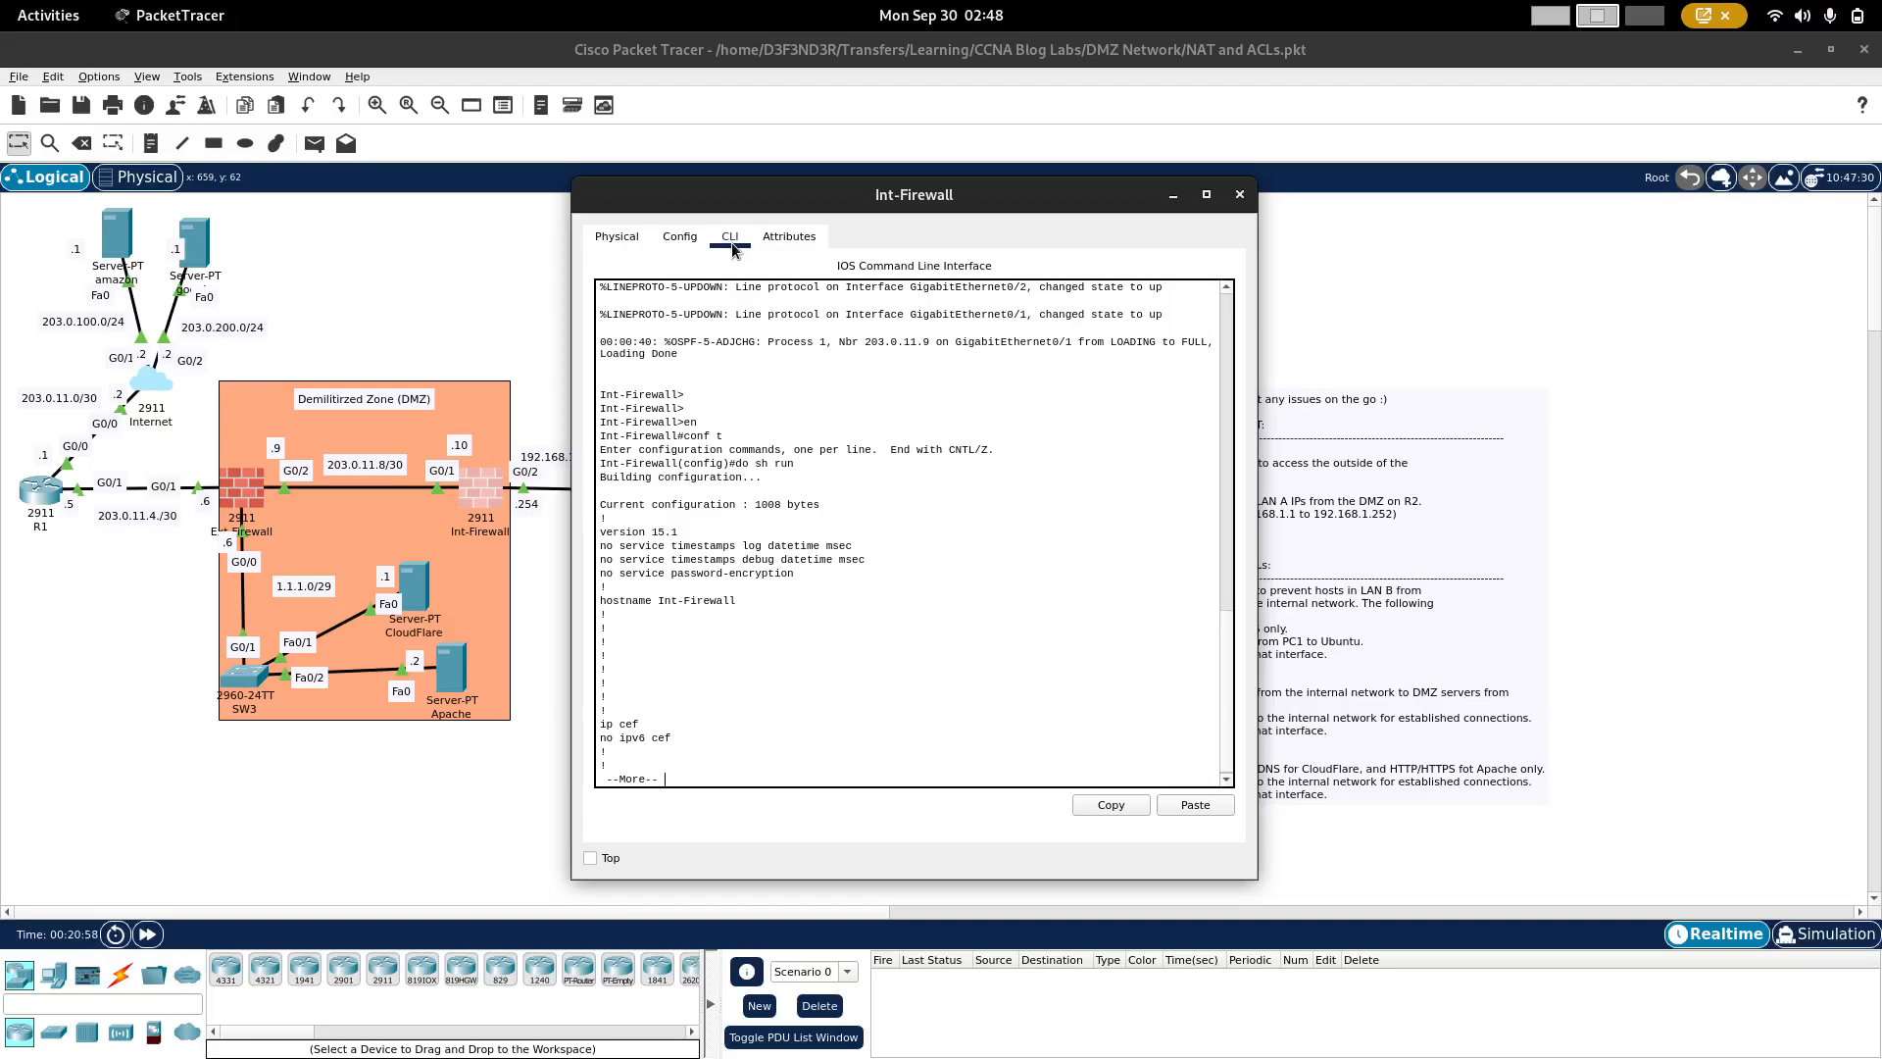
key(space)
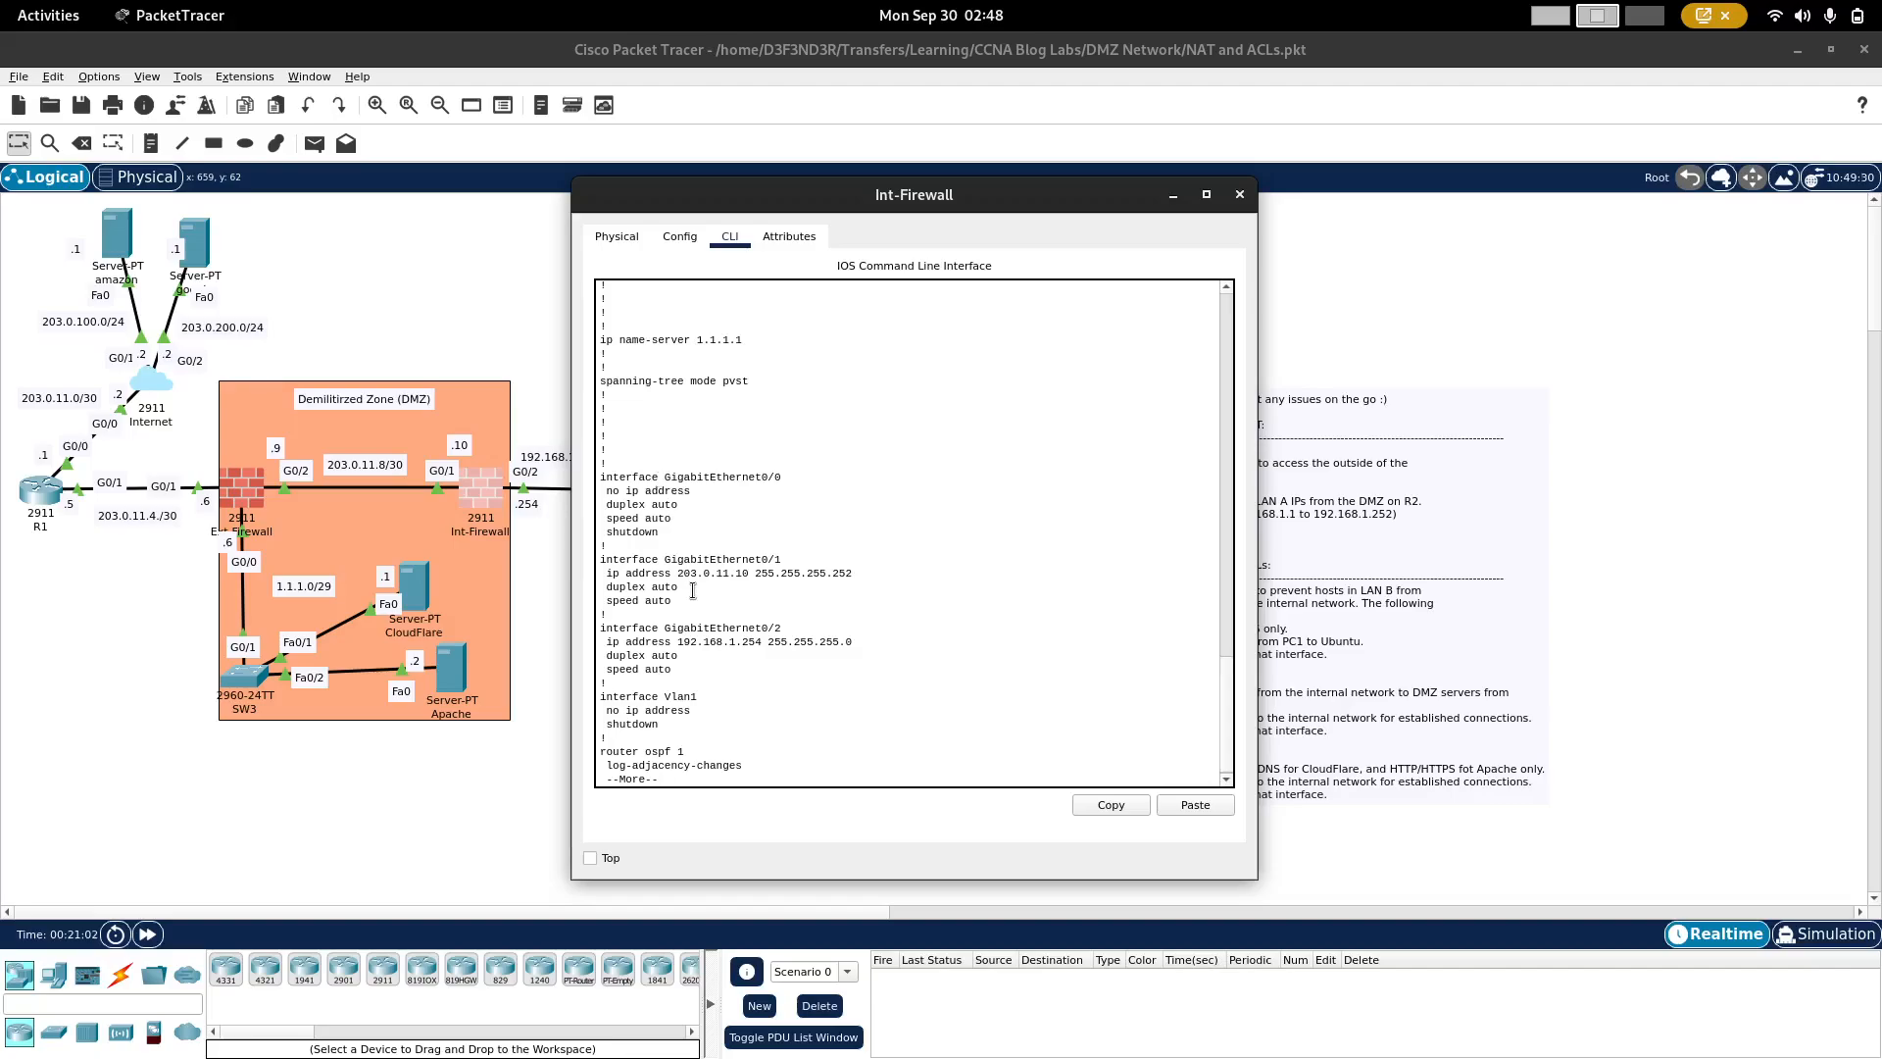
key(space)
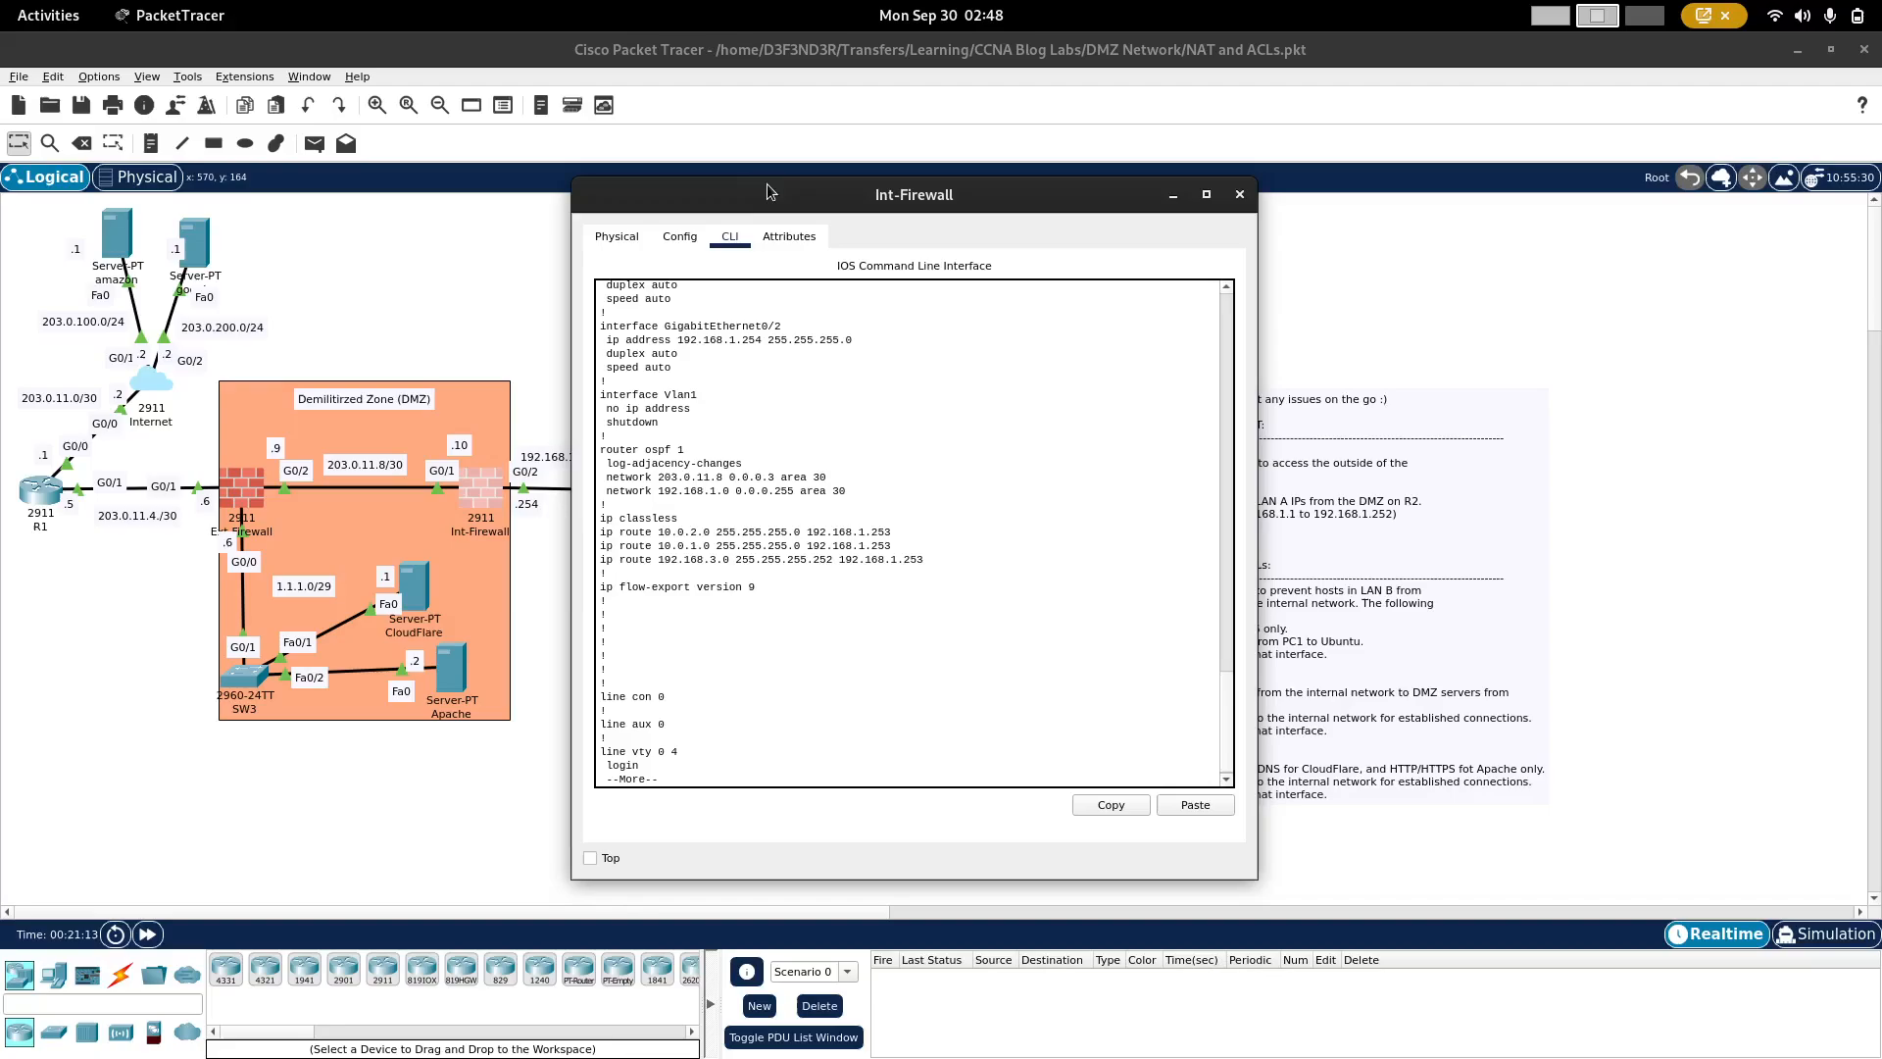
drag(765, 193, 960, 209)
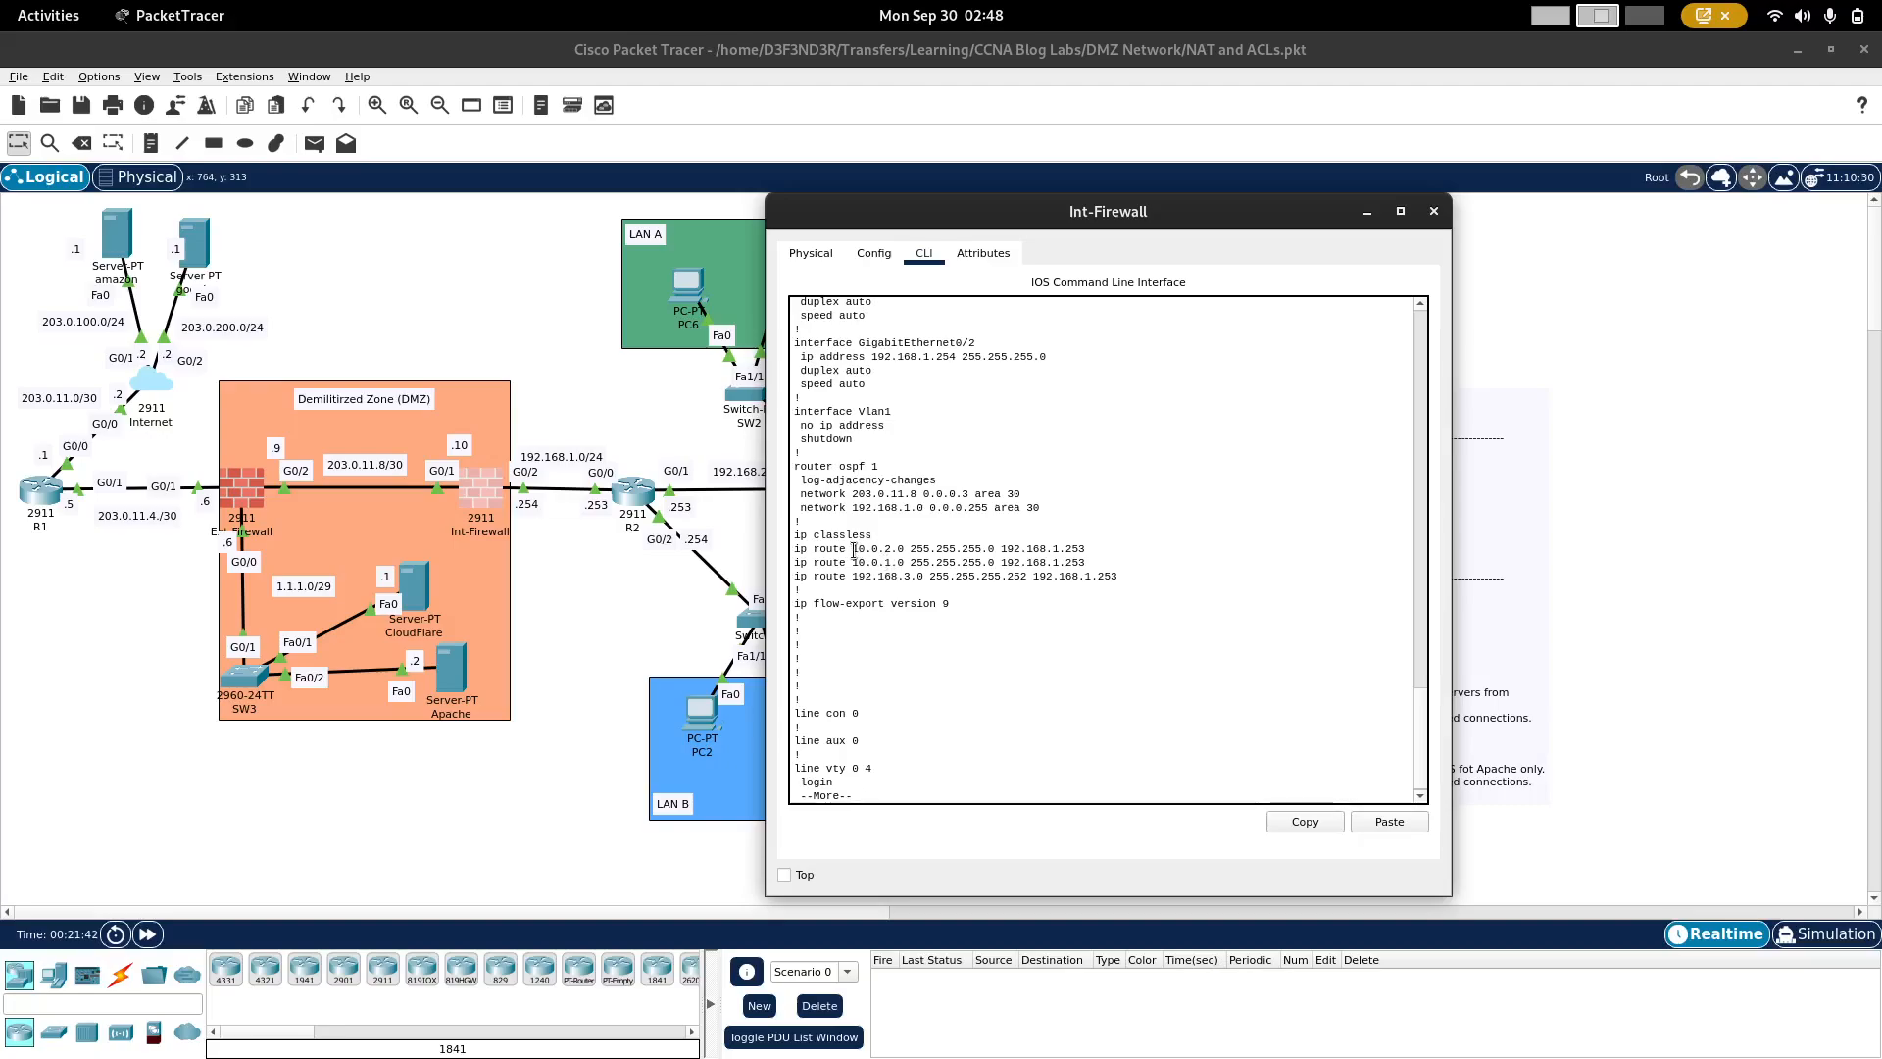
drag(854, 551, 1071, 551)
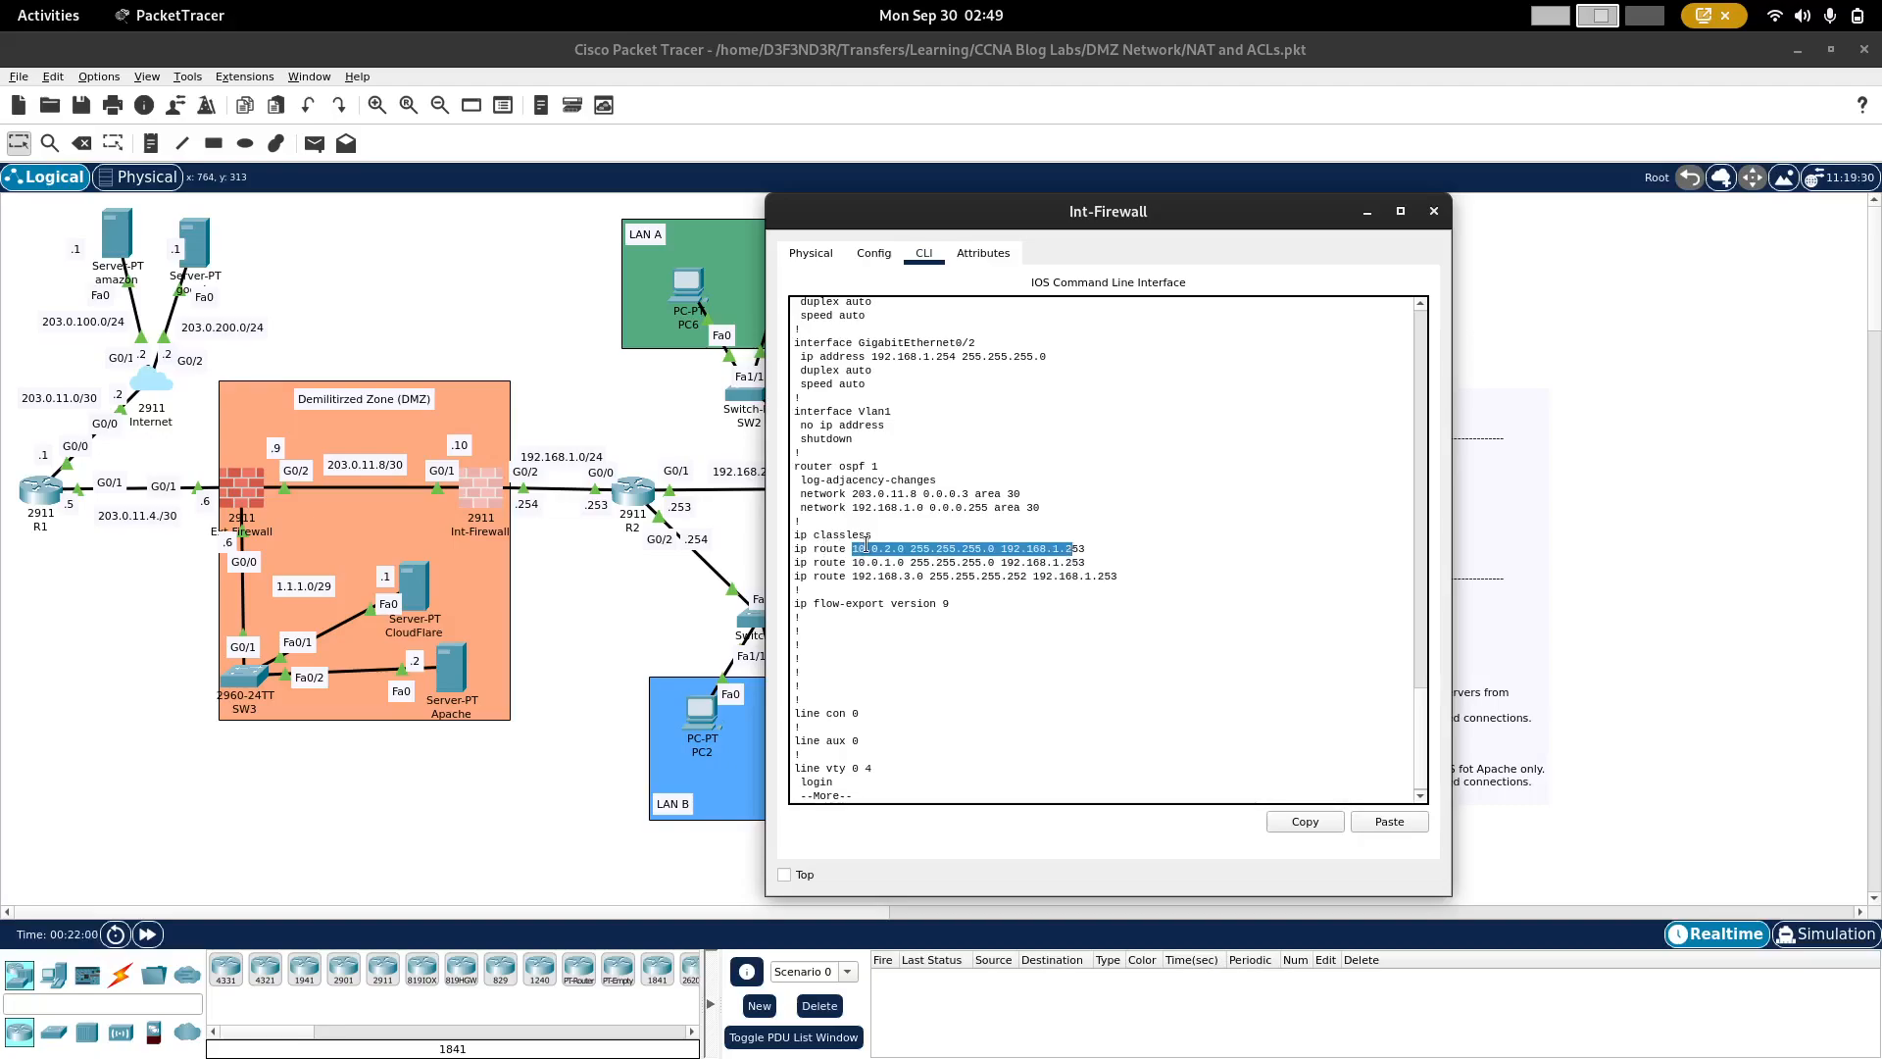
Step: Remove Int-Firewall's static route to 10.0.2.0 255.255.255.0 via 192.168.1.253, reusing the route line from the running configuration
click(867, 546)
triple_click(868, 546)
double_click(867, 546)
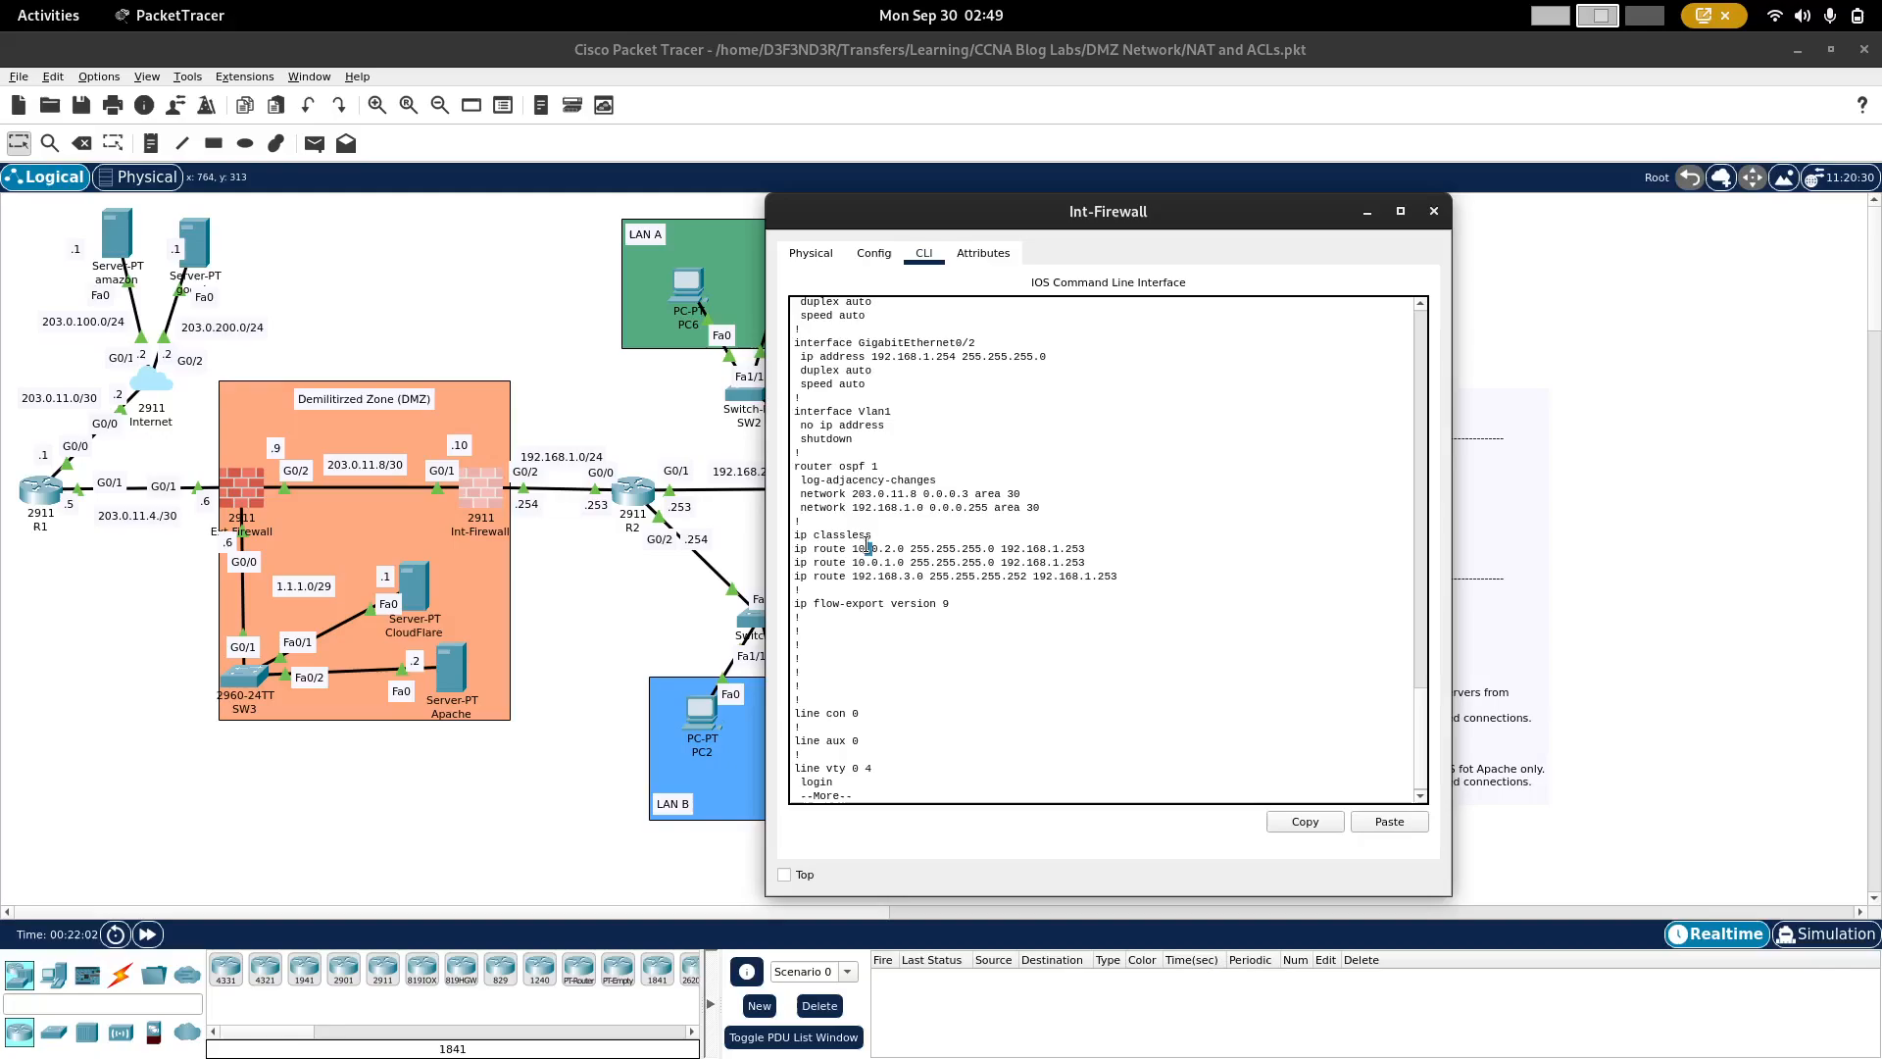
triple_click(868, 546)
right_click(868, 546)
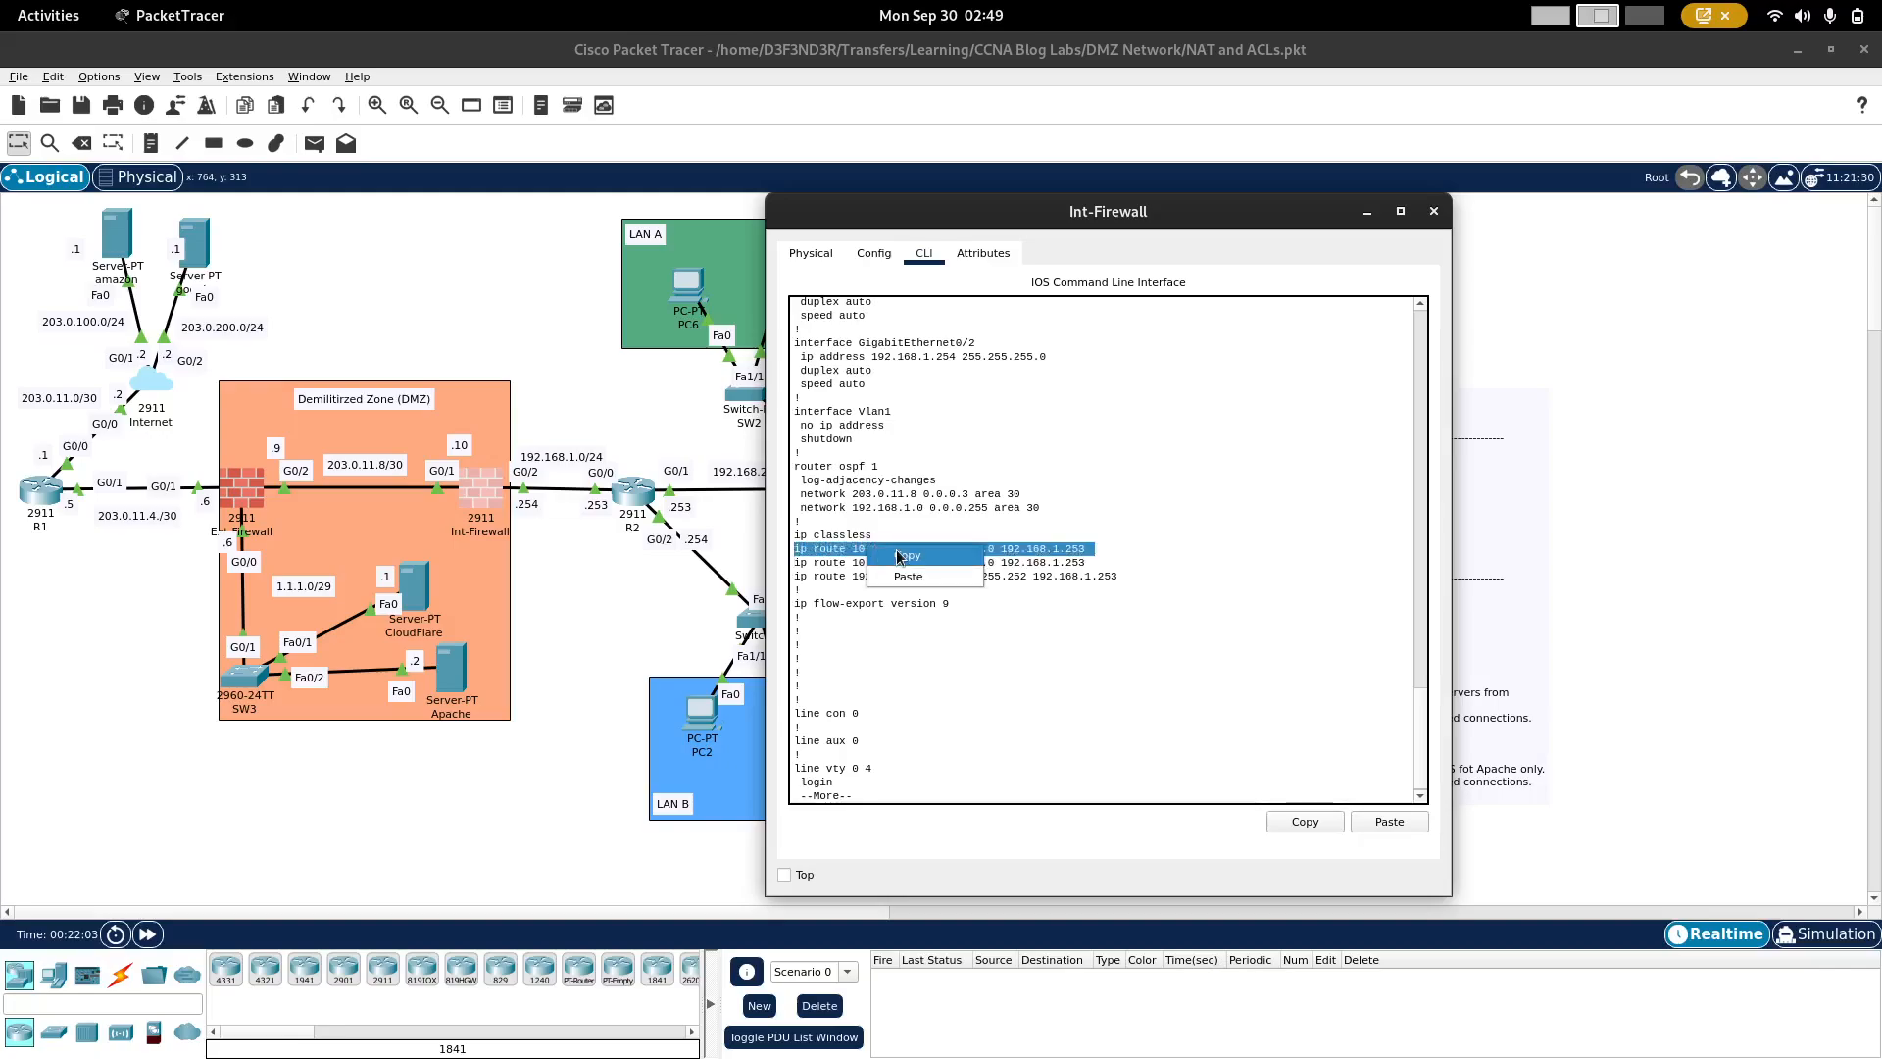
click(896, 551)
text(nt-Firewall(config)#n)
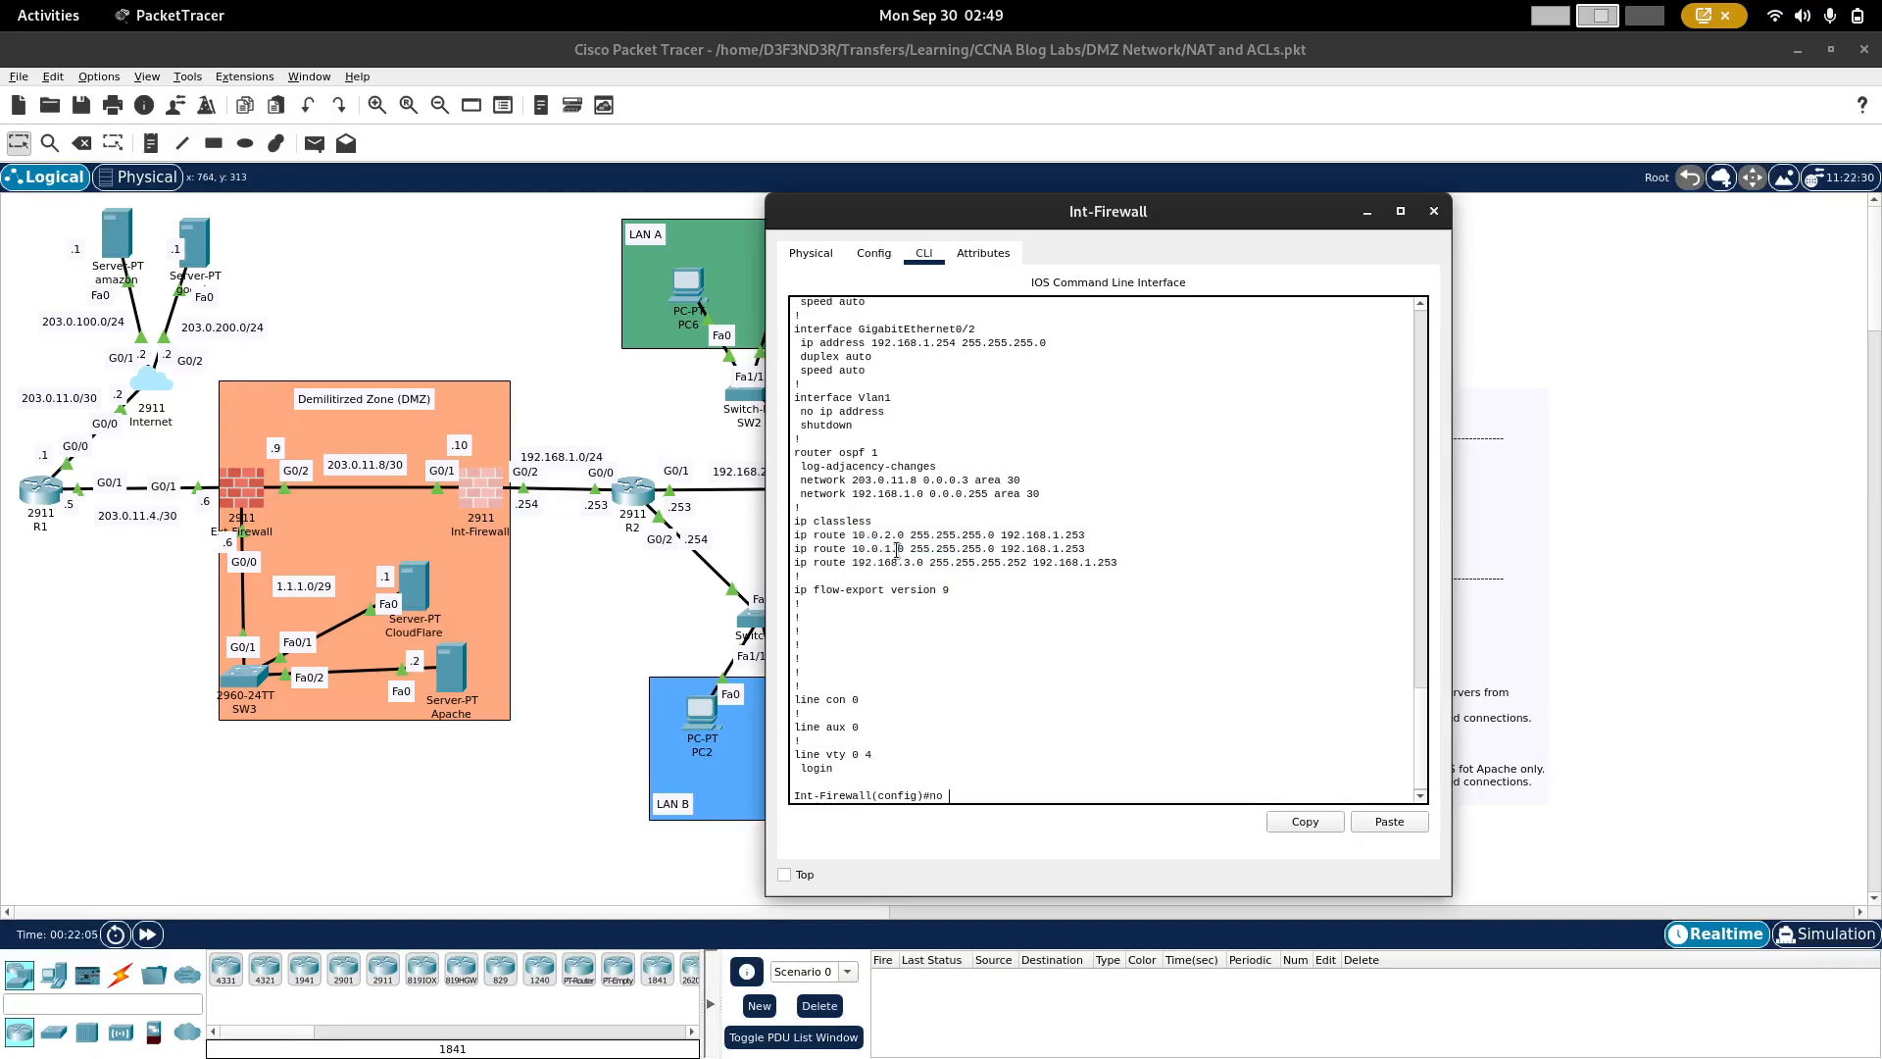
text(o)
right_click(1102, 709)
click(1143, 739)
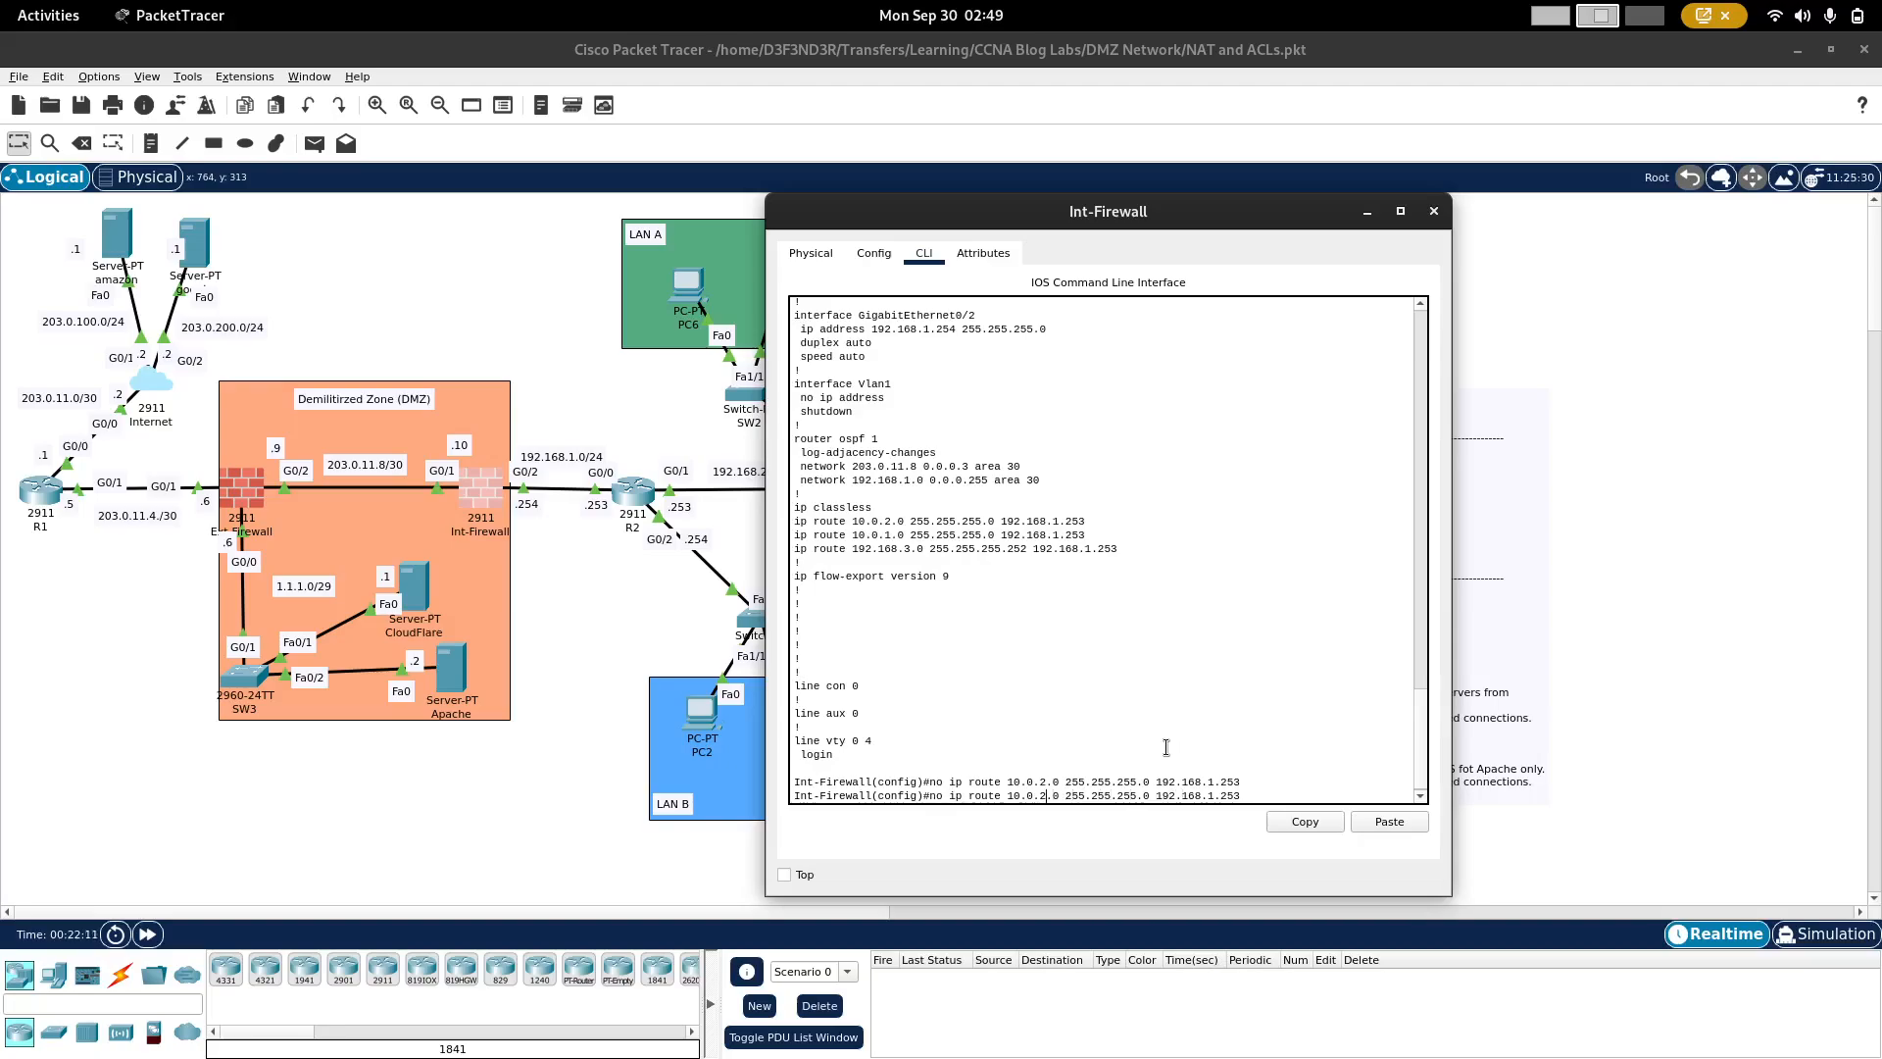
Step: Remove Int-Firewall's static route to 10.0.1.0 255.255.255.0 via 192.168.1.253 by adapting the previous command
key(BackSpace)
text(1)
key(Return)
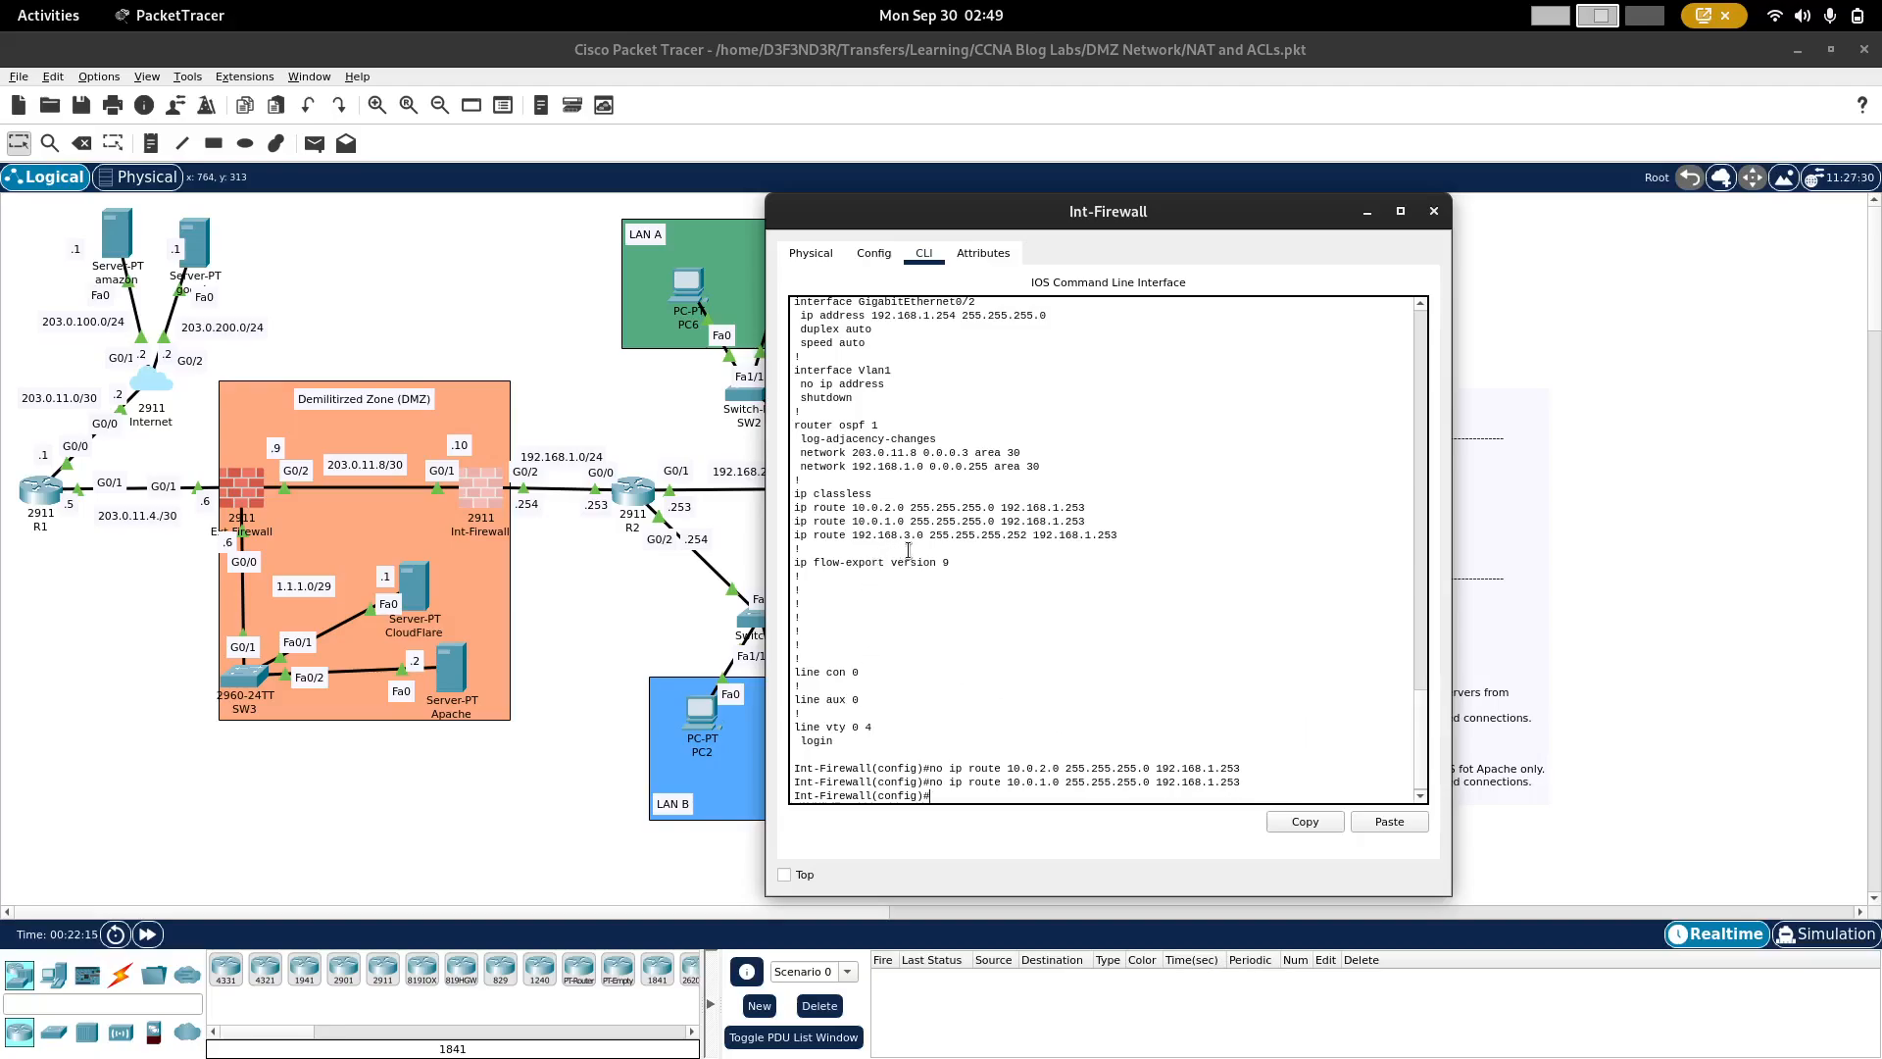
Step: Remove Int-Firewall's static route to 192.168.3.0 255.255.255.252 via 192.168.1.253, copying its line from the configuration output
triple_click(920, 535)
right_click(928, 540)
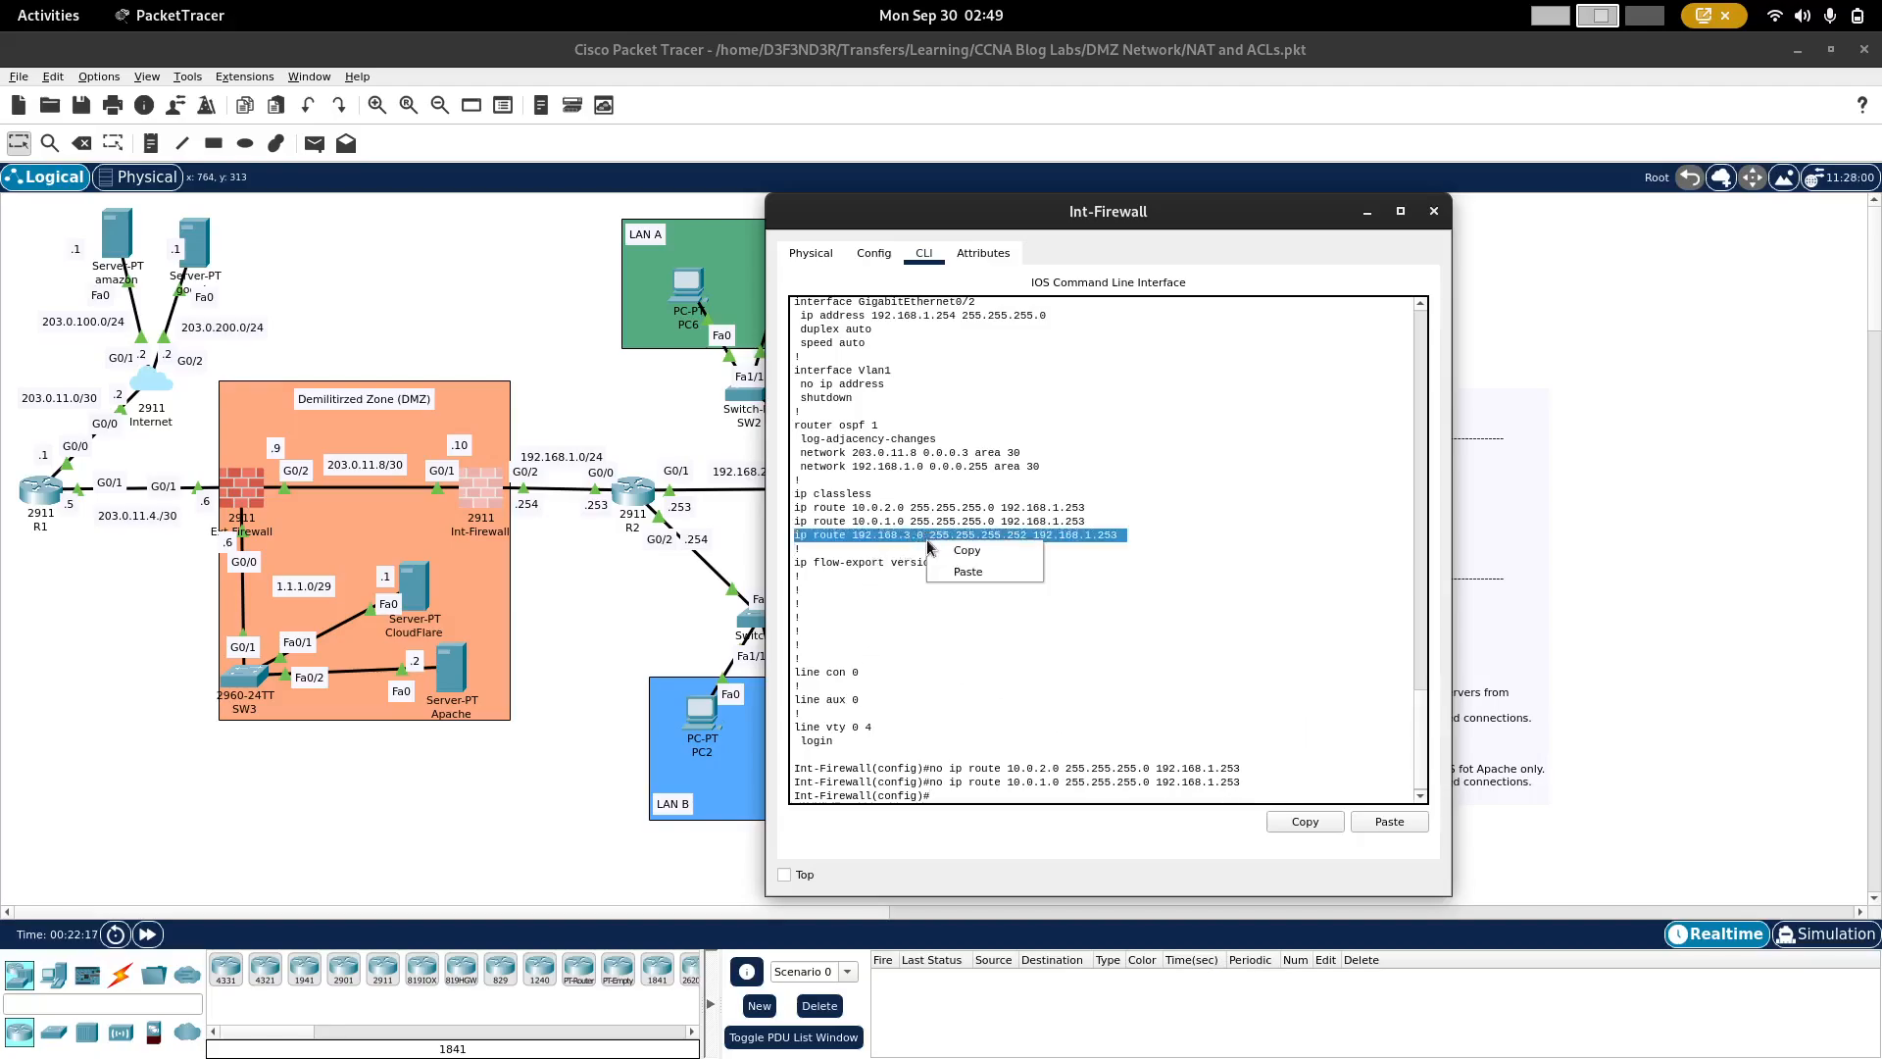
click(976, 552)
click(1010, 686)
right_click(1012, 702)
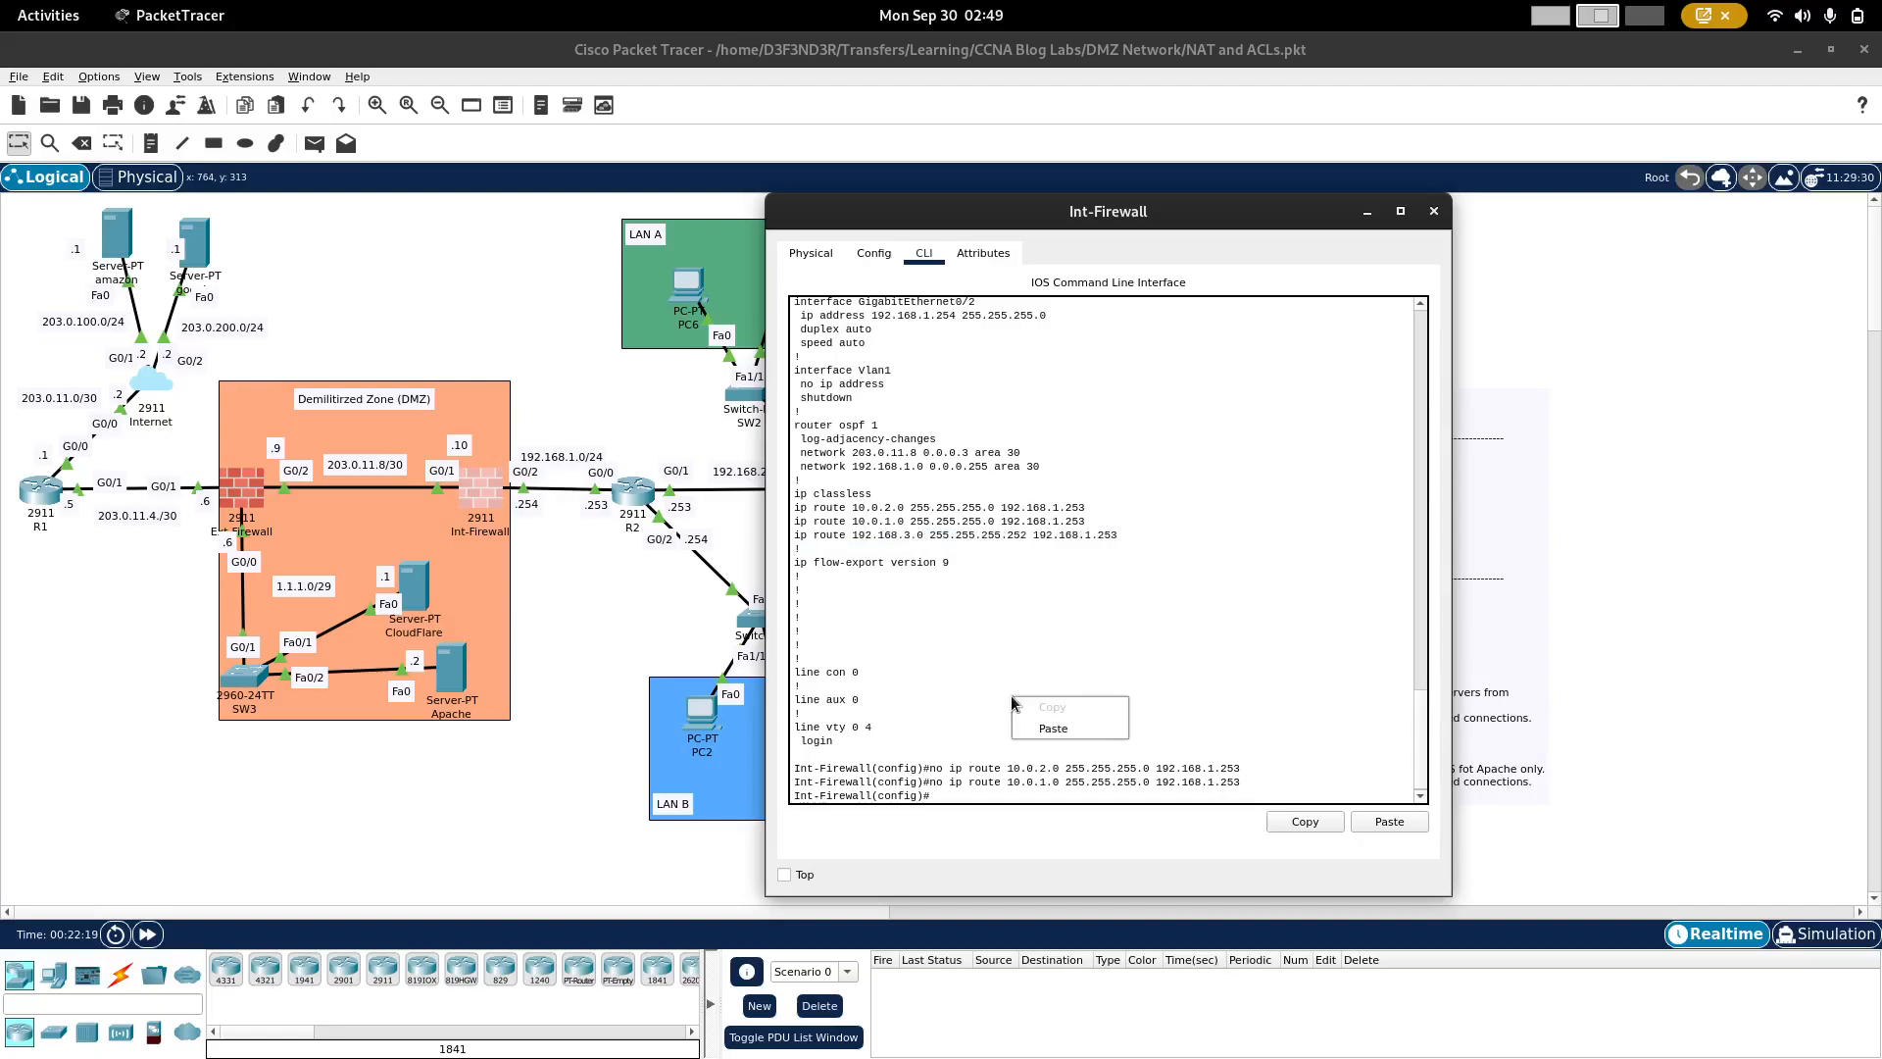
click(1072, 735)
text(no)
right_click(947, 683)
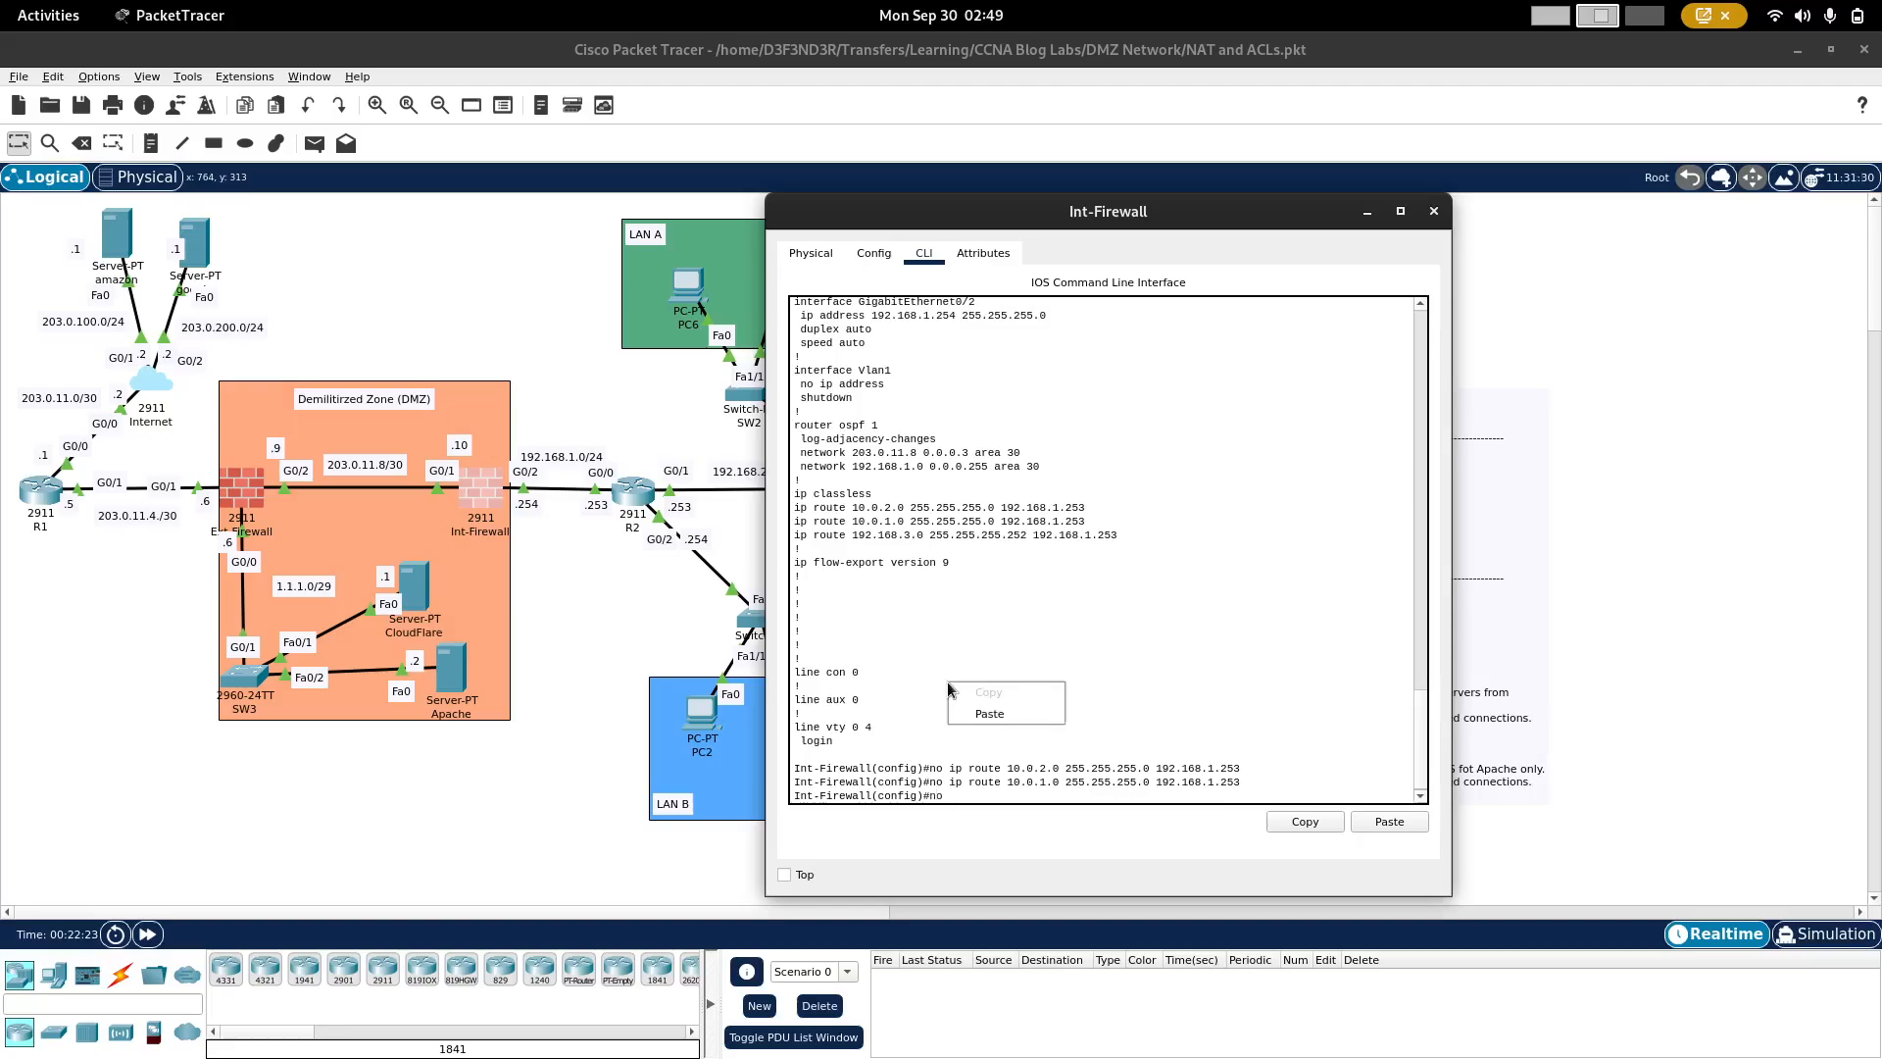
click(1010, 716)
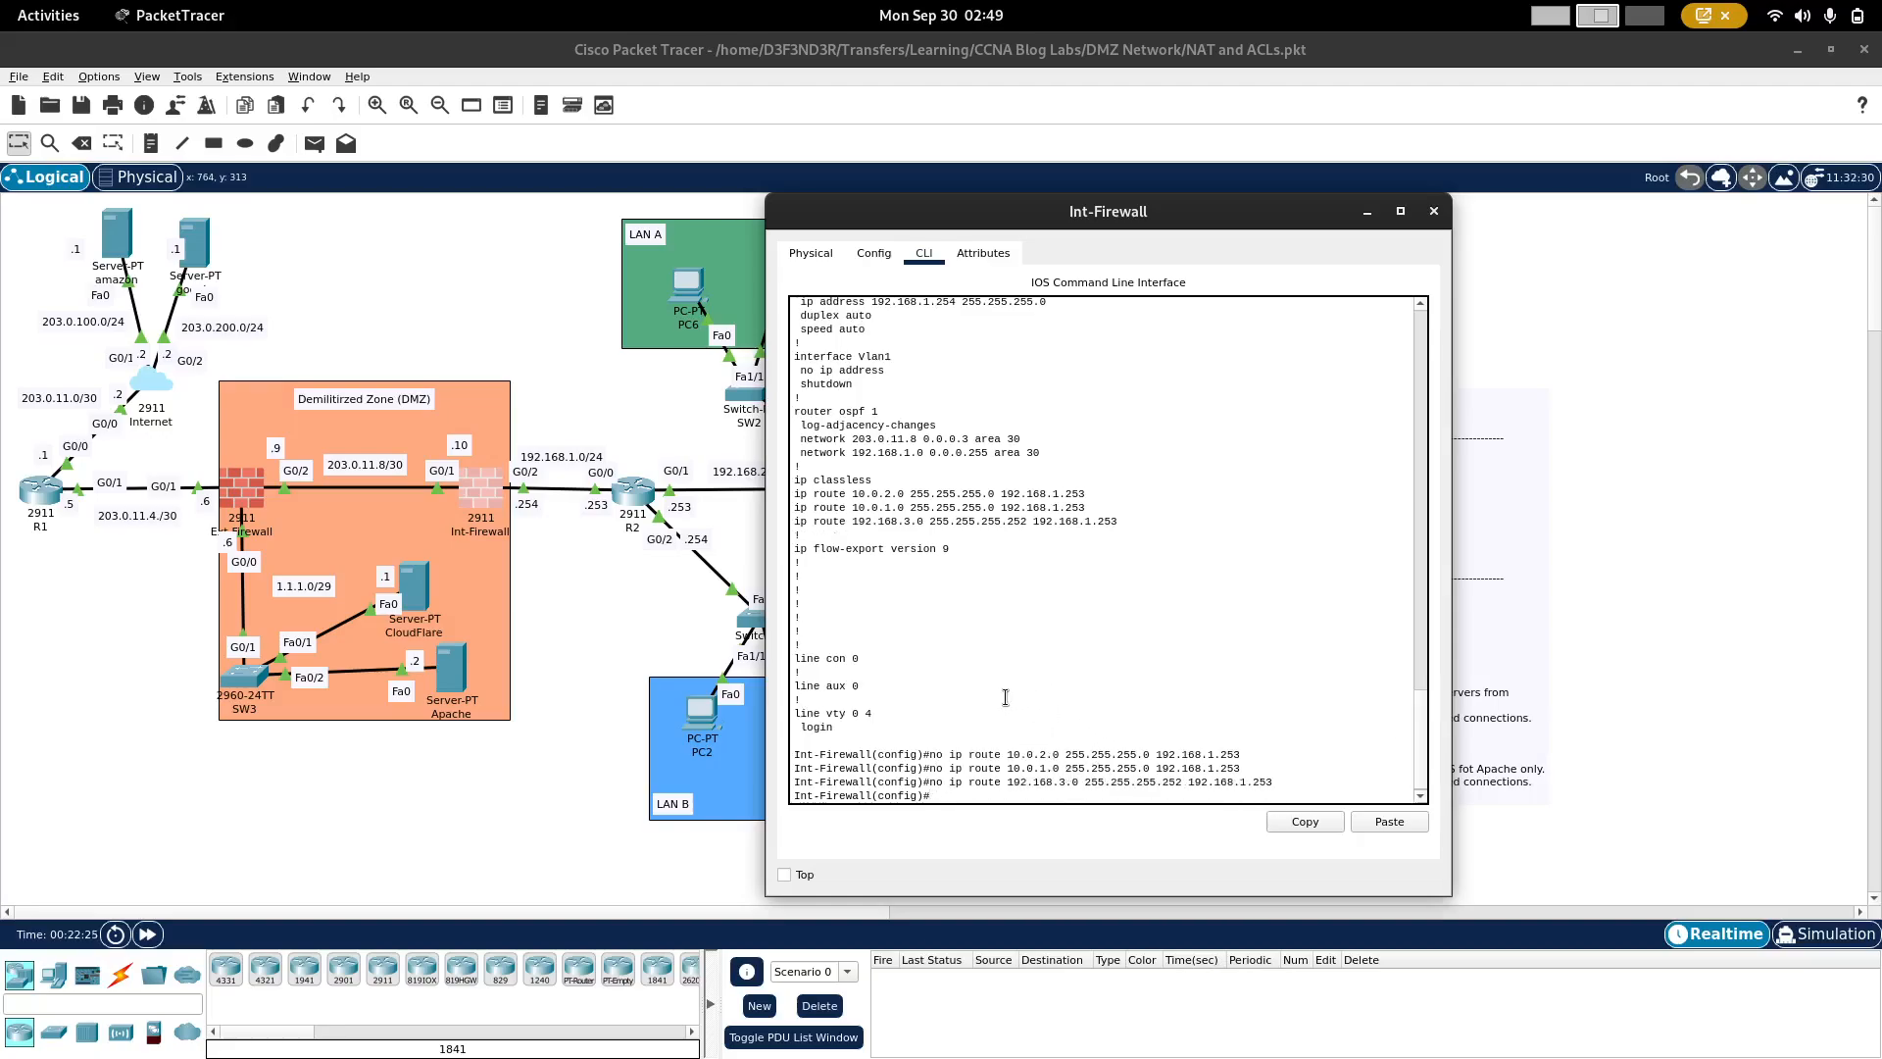
Step: Open the Ext-Firewall router's command line and enter global configuration mode
click(464, 328)
click(247, 483)
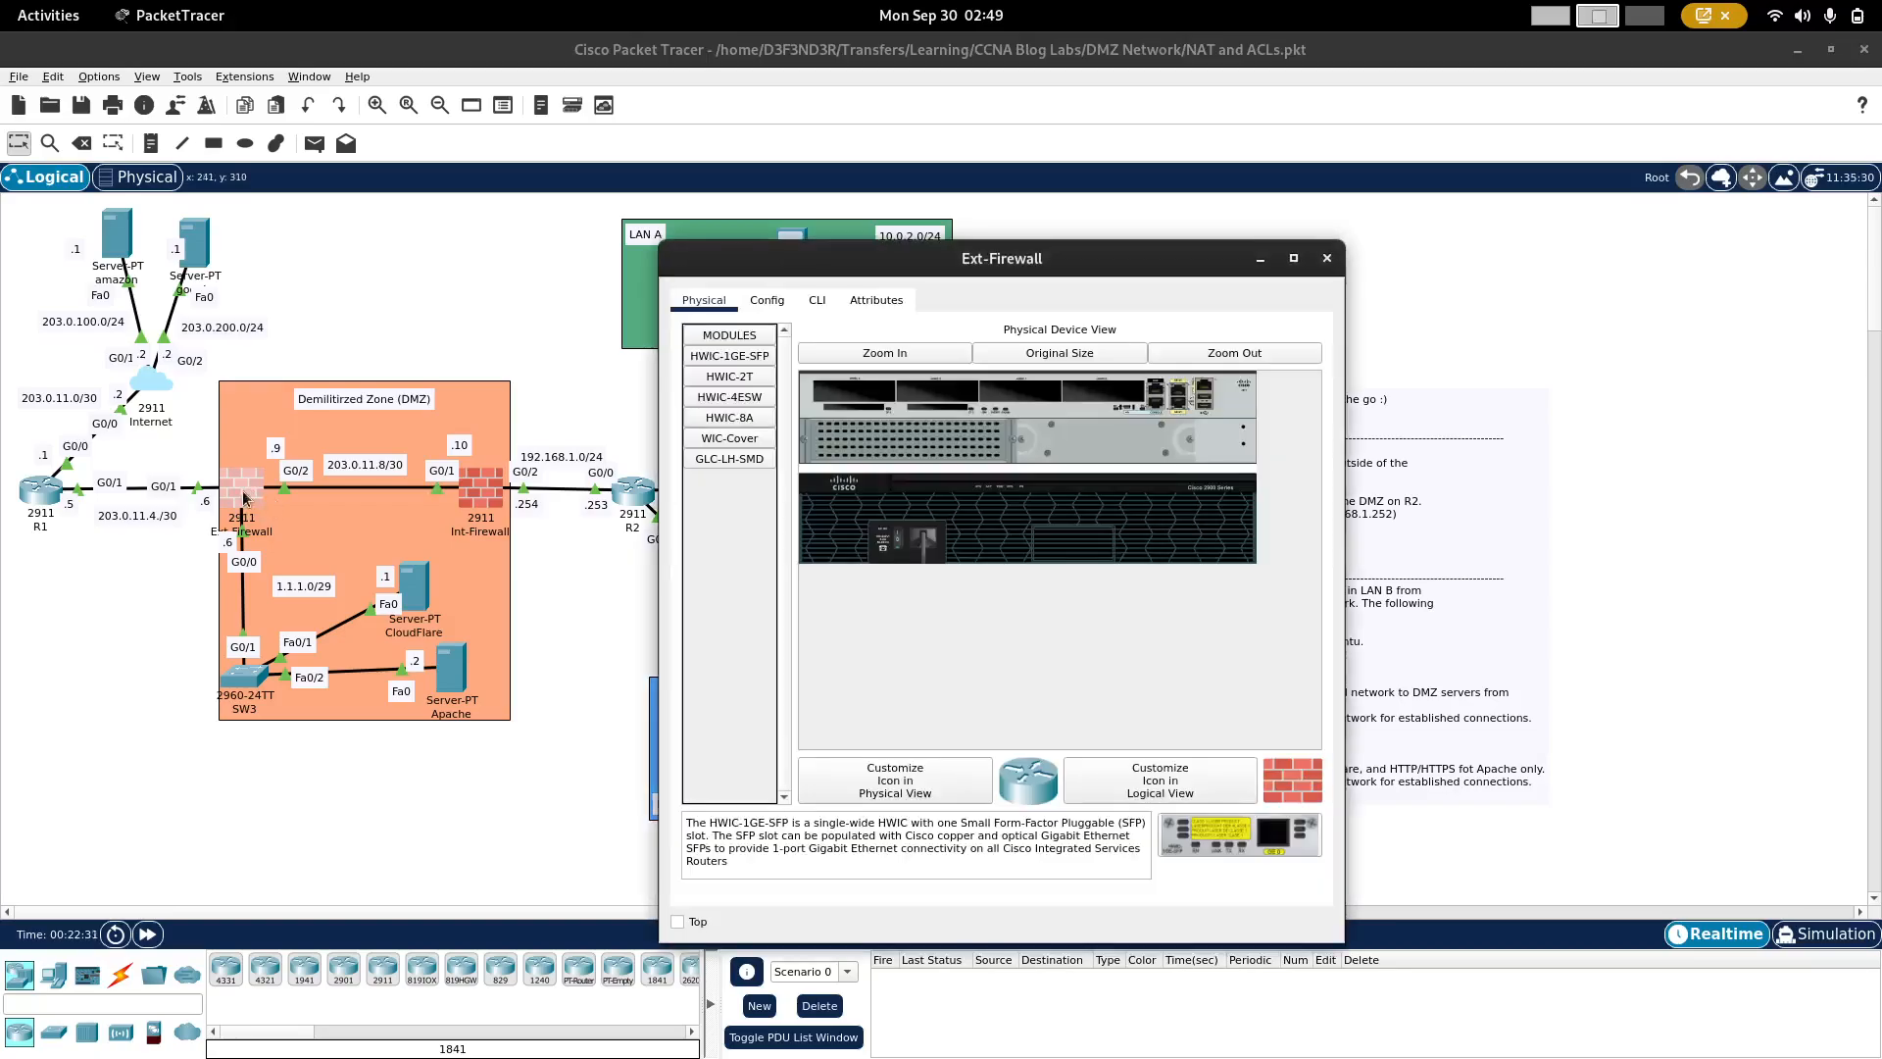
click(814, 299)
key(Return)
key(Return)
text(en)
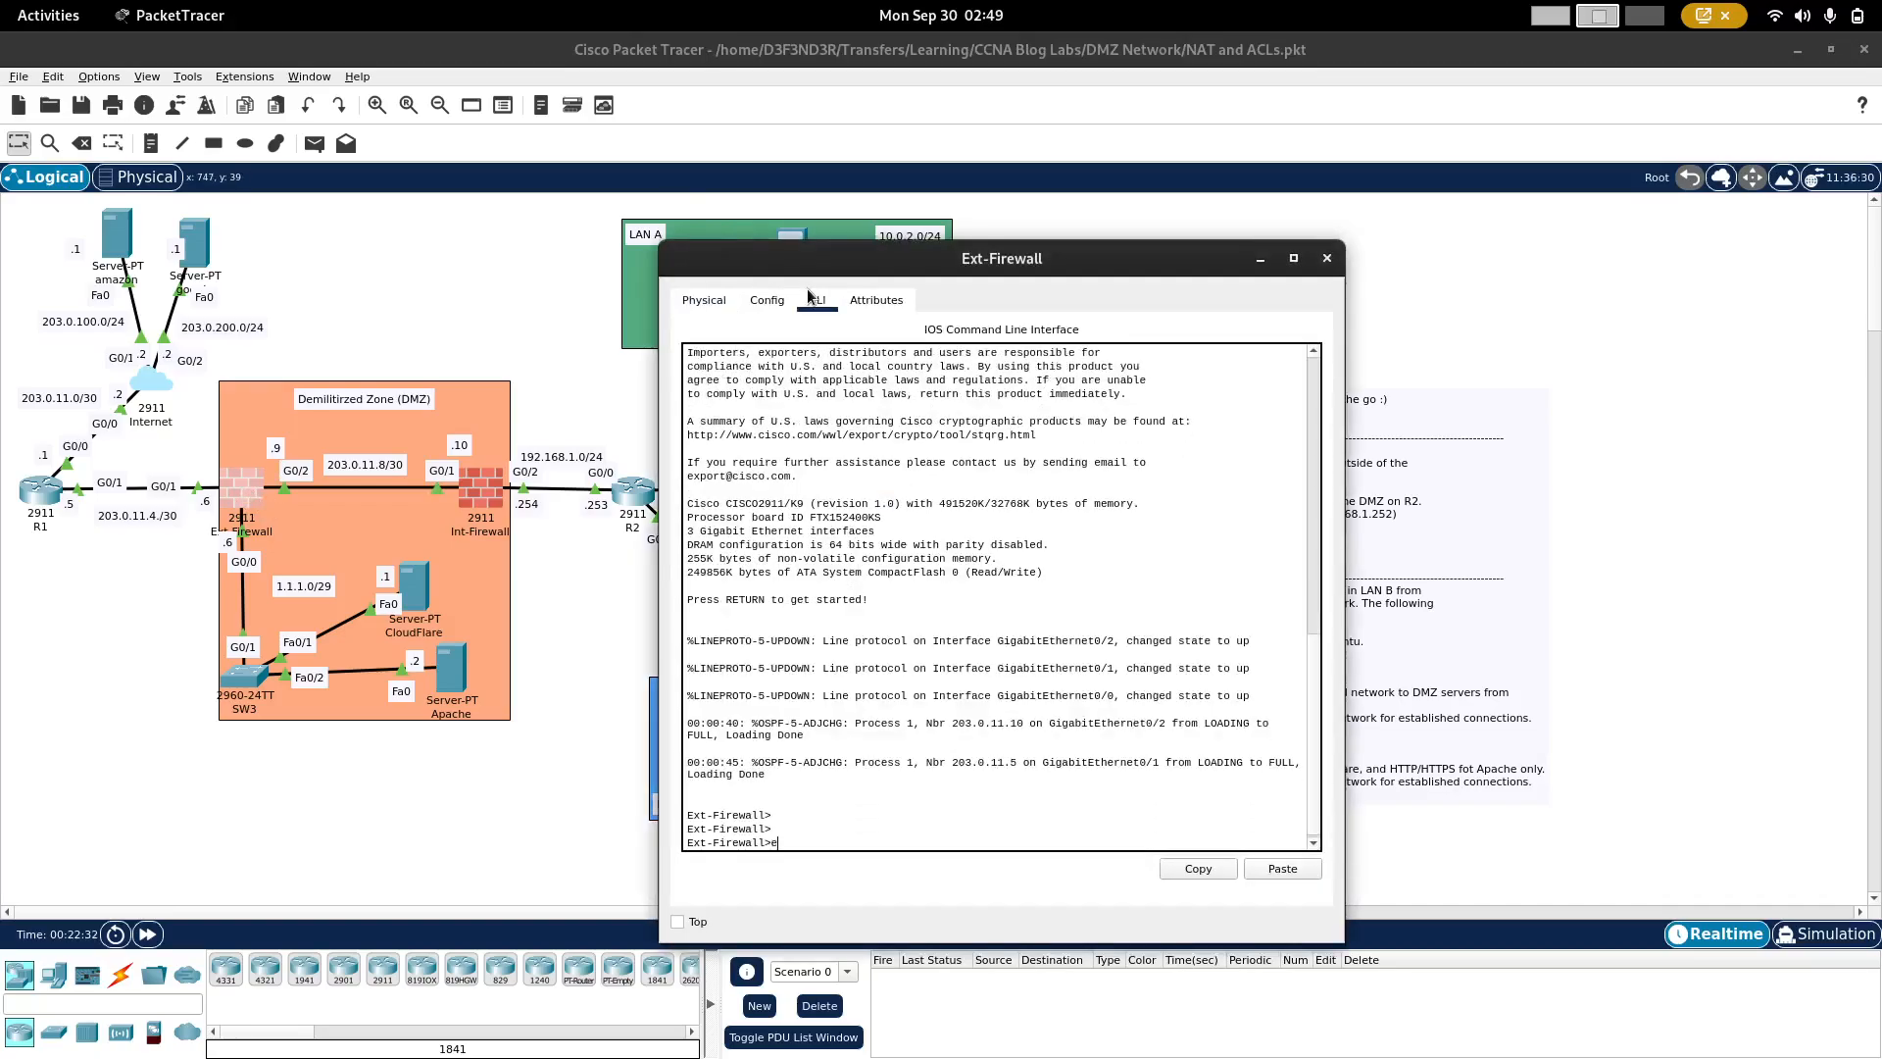
key(Return)
text(conf t)
key(Return)
Step: Display Ext-Firewall's running configuration through to its static routes, ending the listing before the last page
text(do sh )
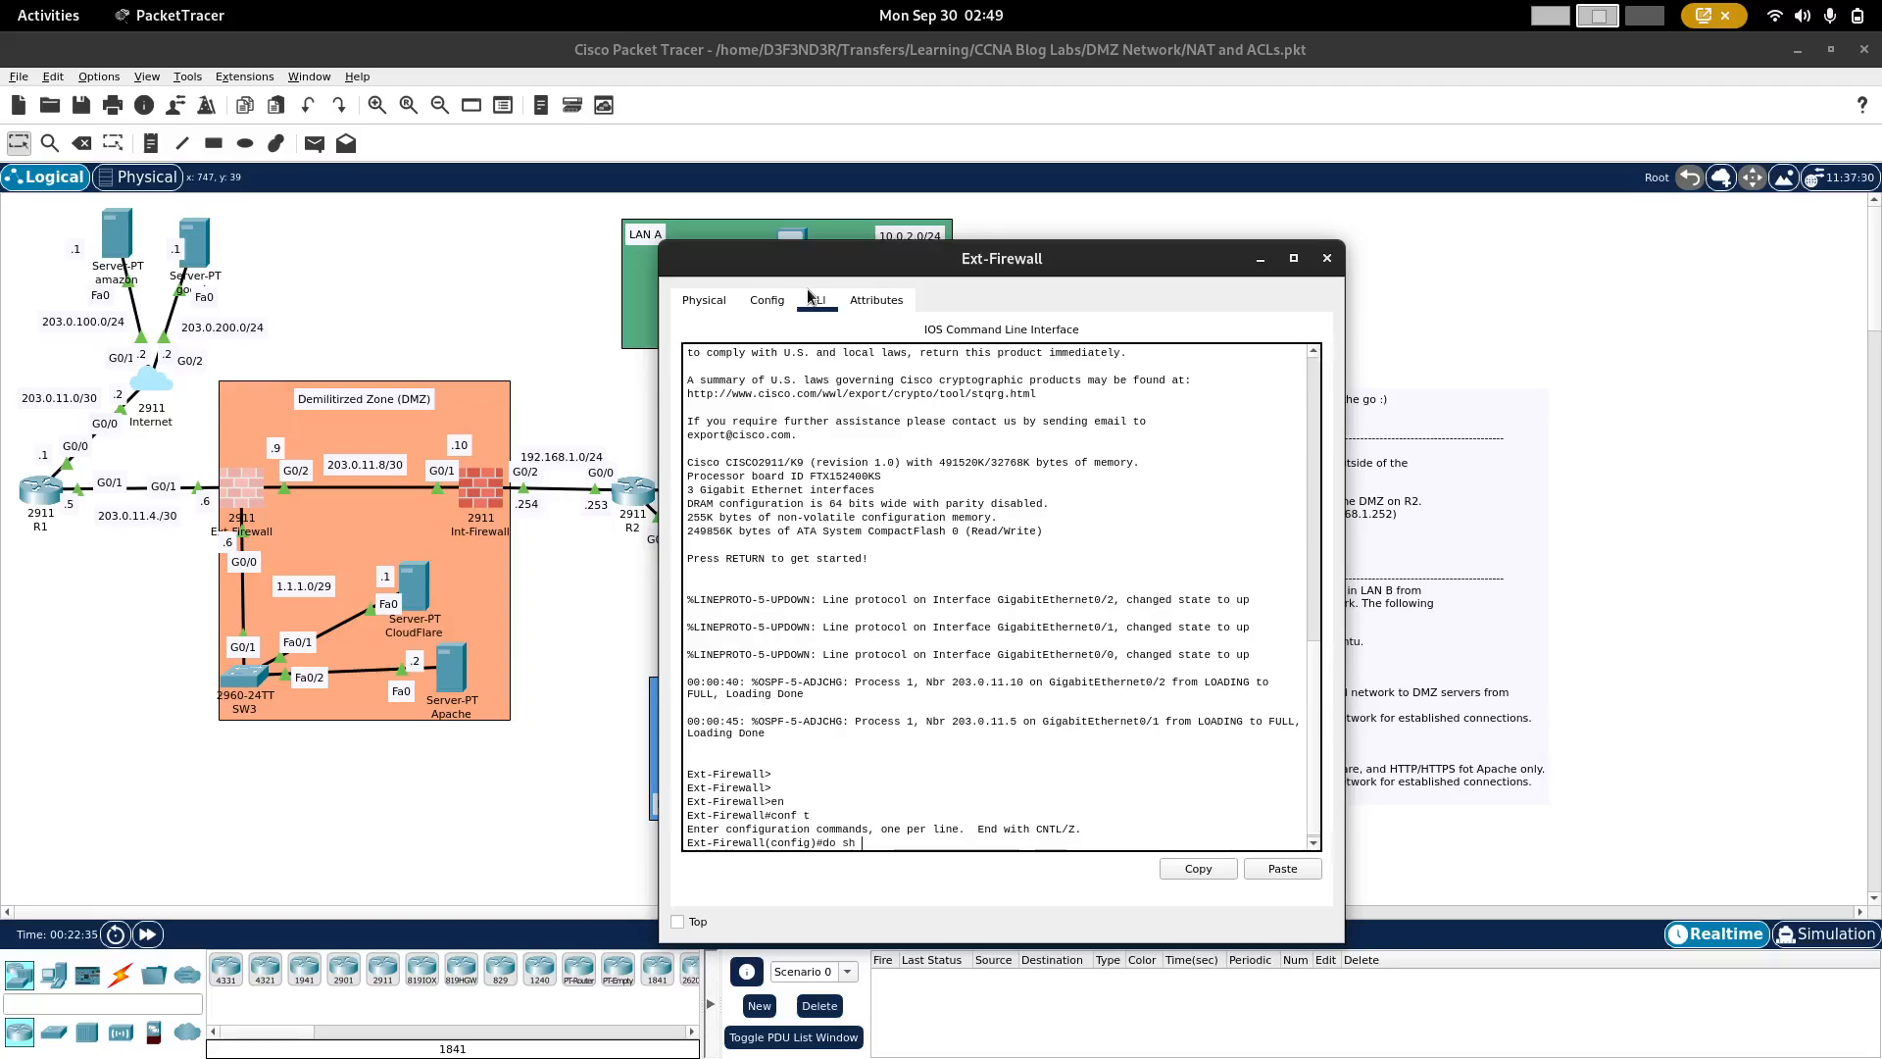
text(run)
key(Return)
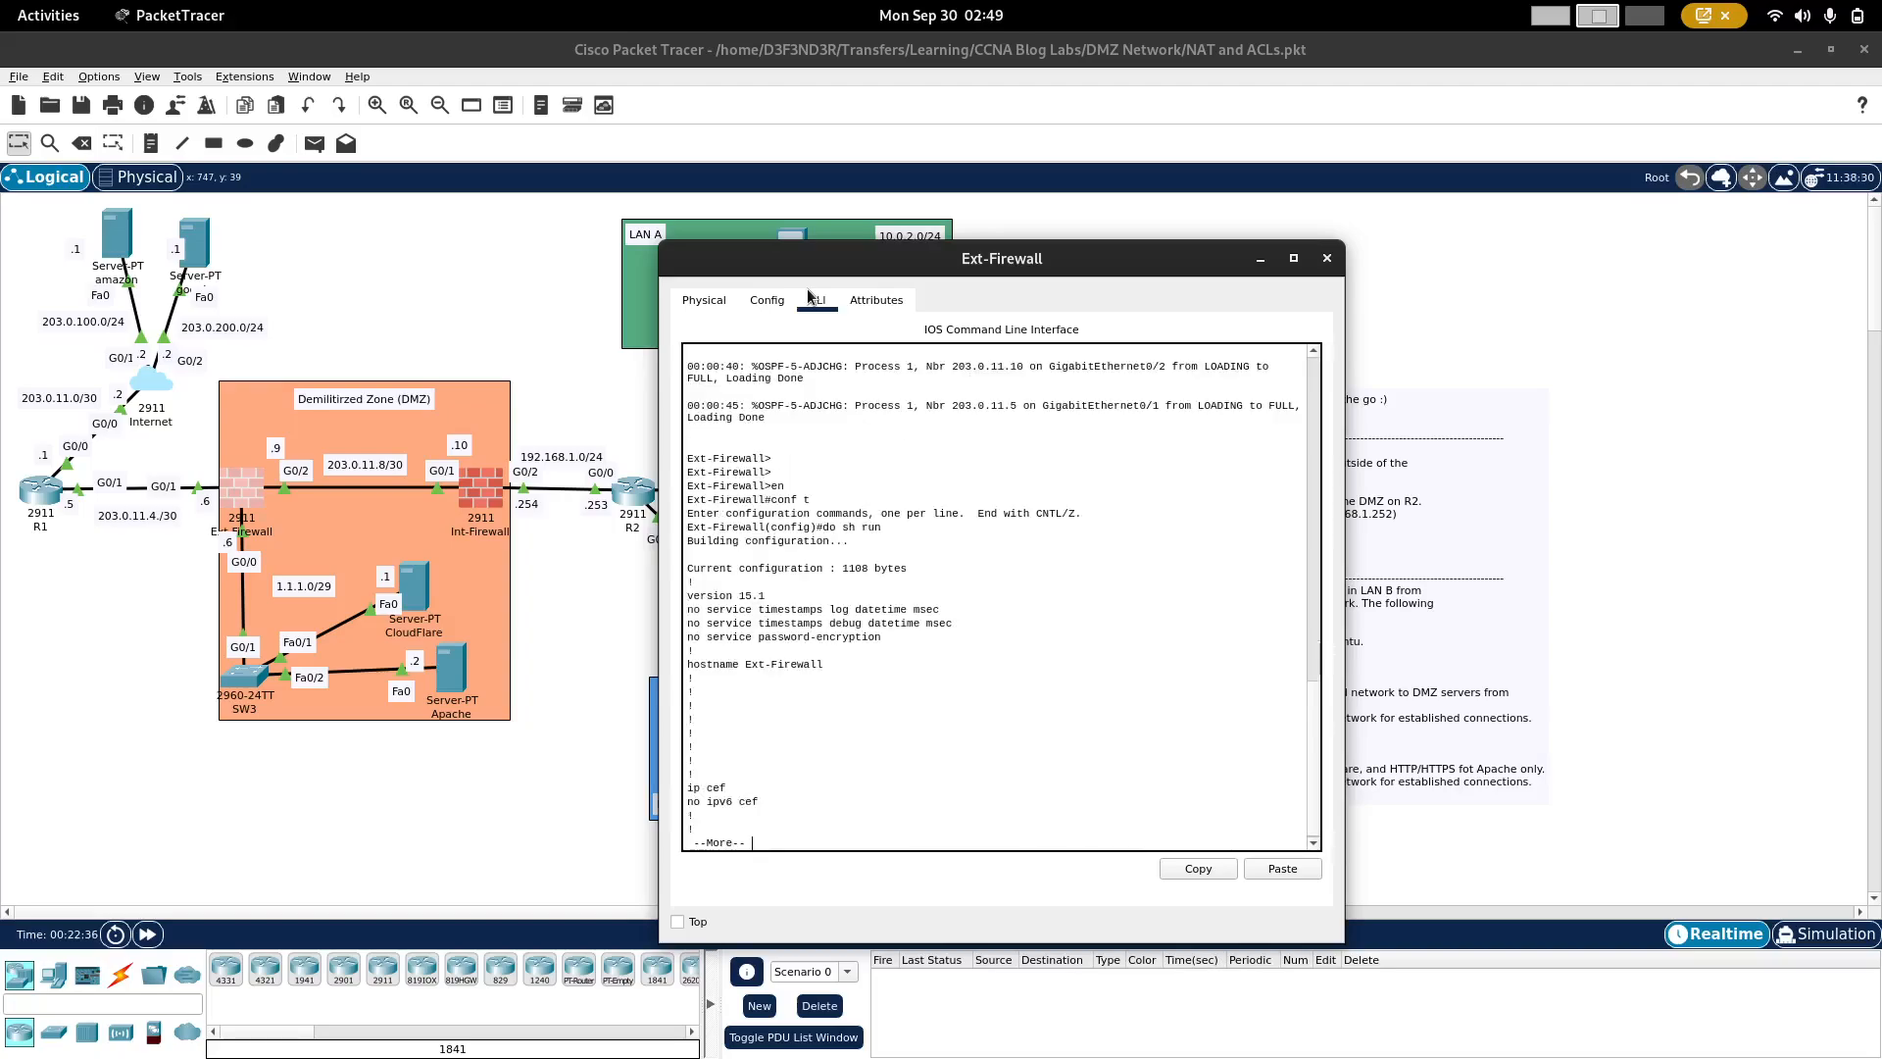
key(space)
key(space)
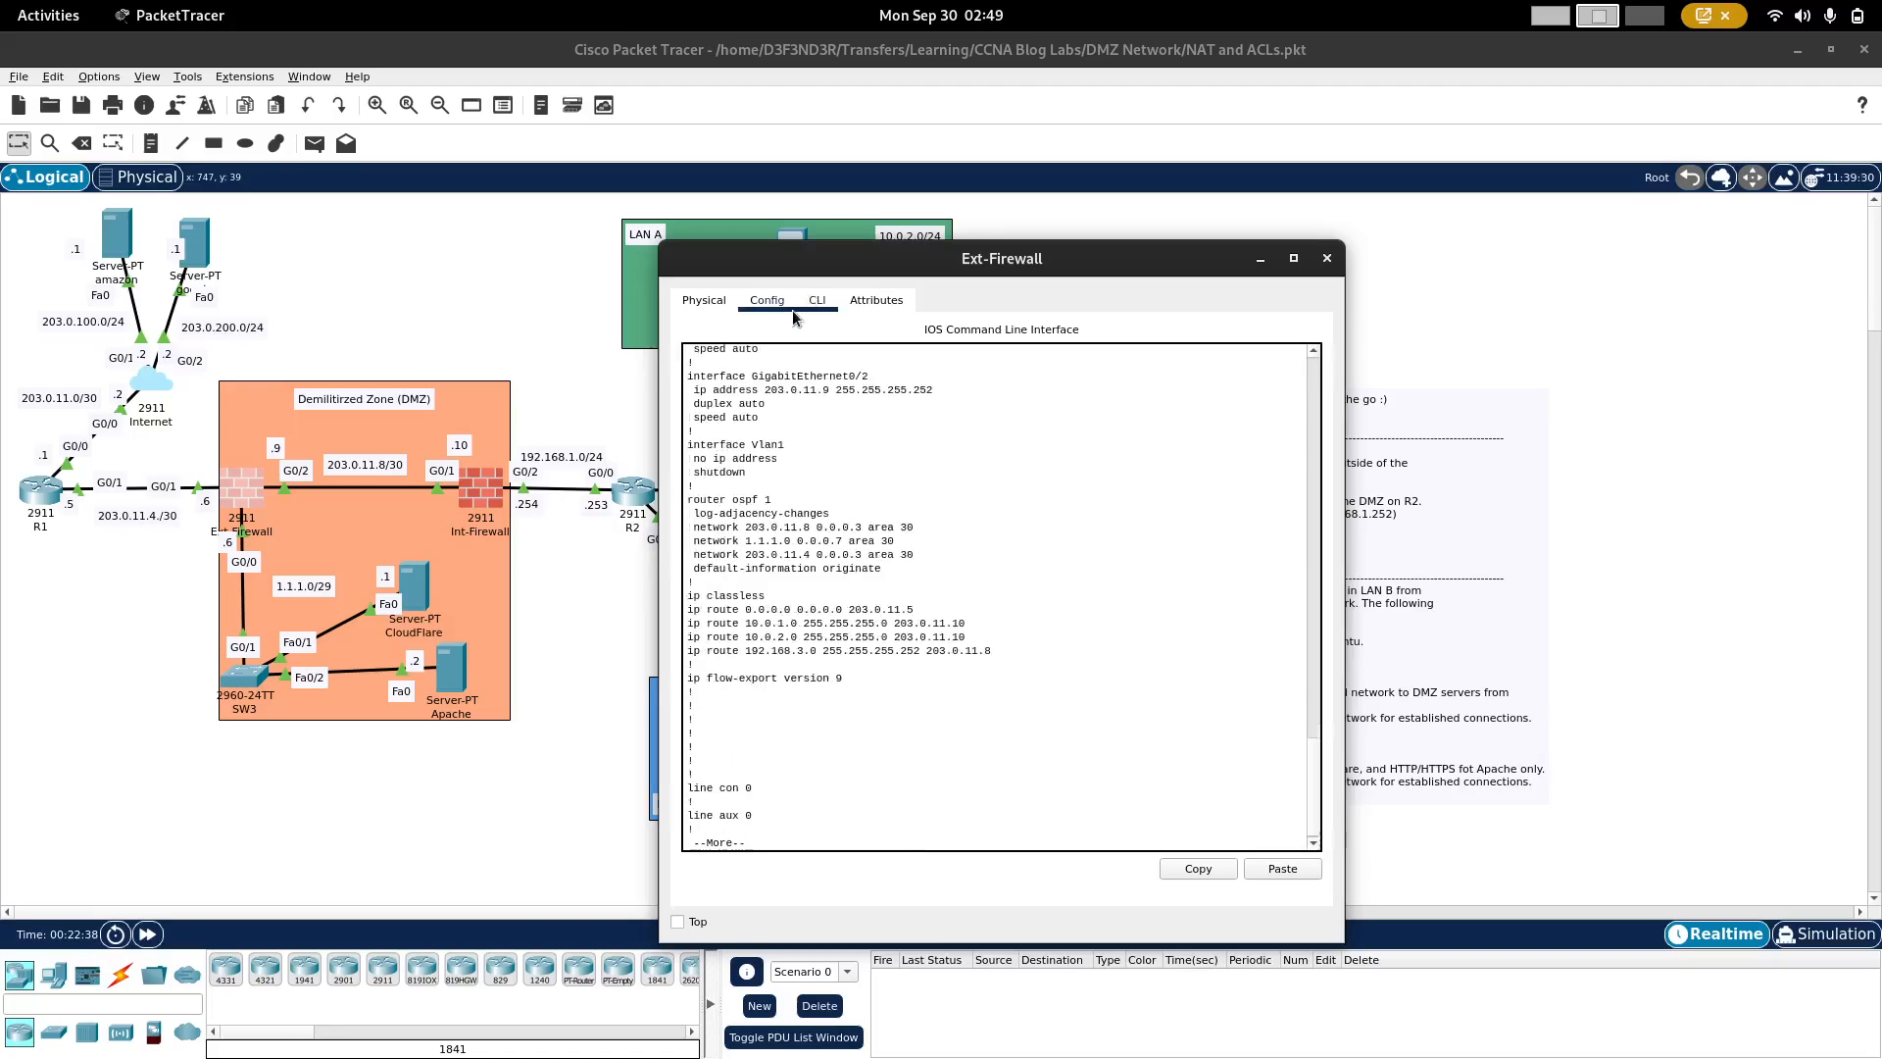
text(qo)
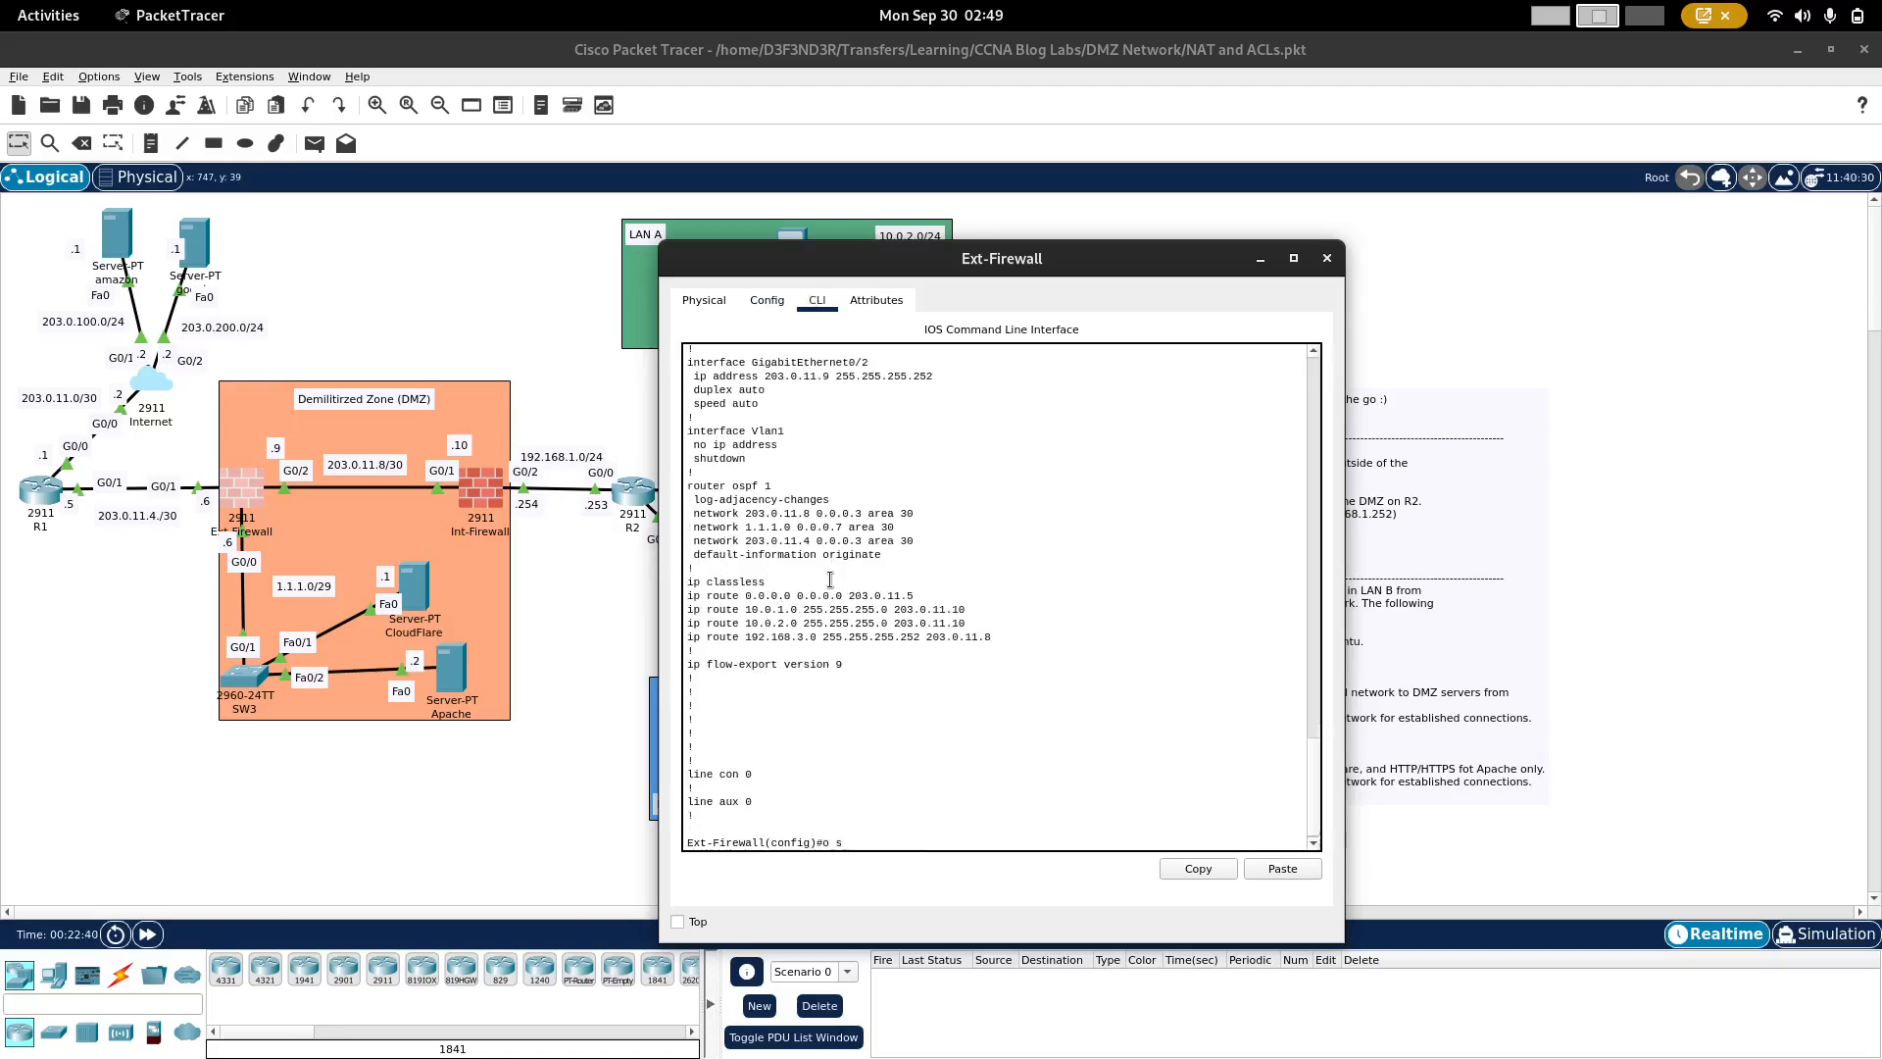
text(do sh ip route)
Step: Display Ext-Firewall's full IP routing table and examine the static routes to the internal networks and the default route
key(Return)
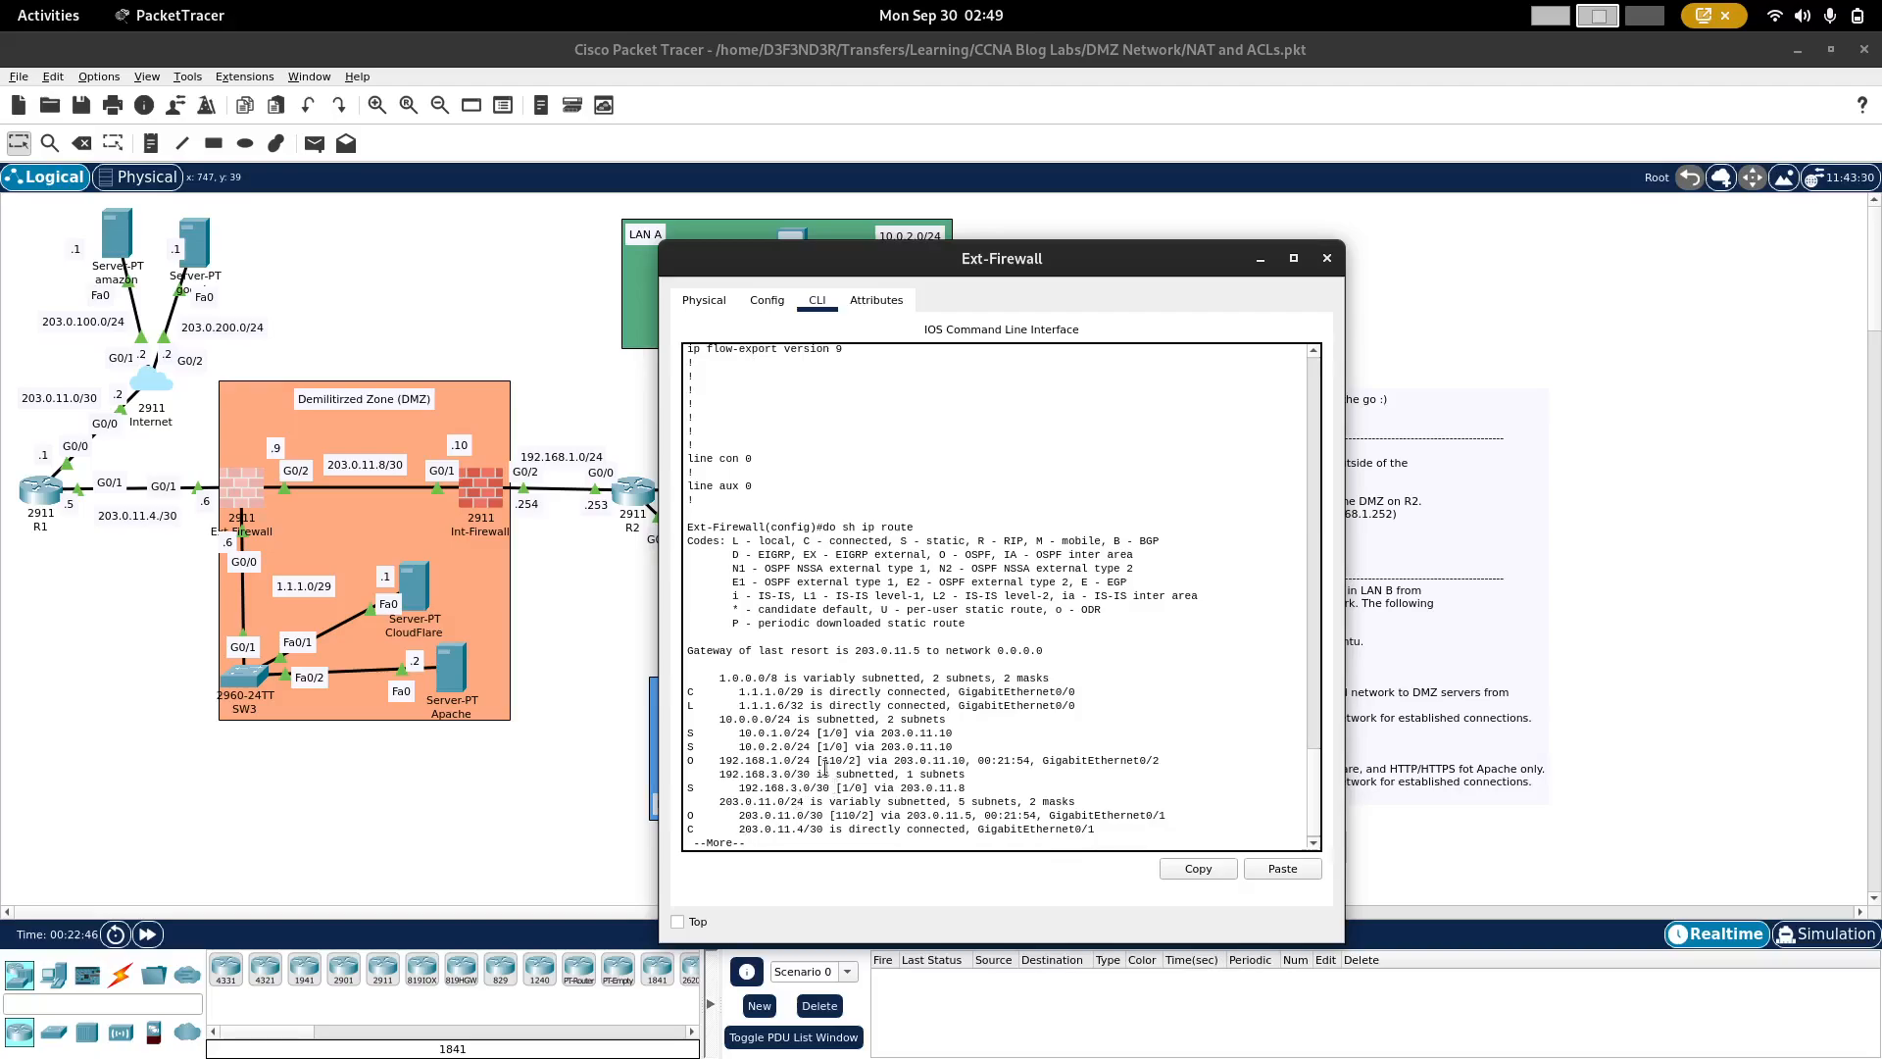
scroll(810, 594, up, 2)
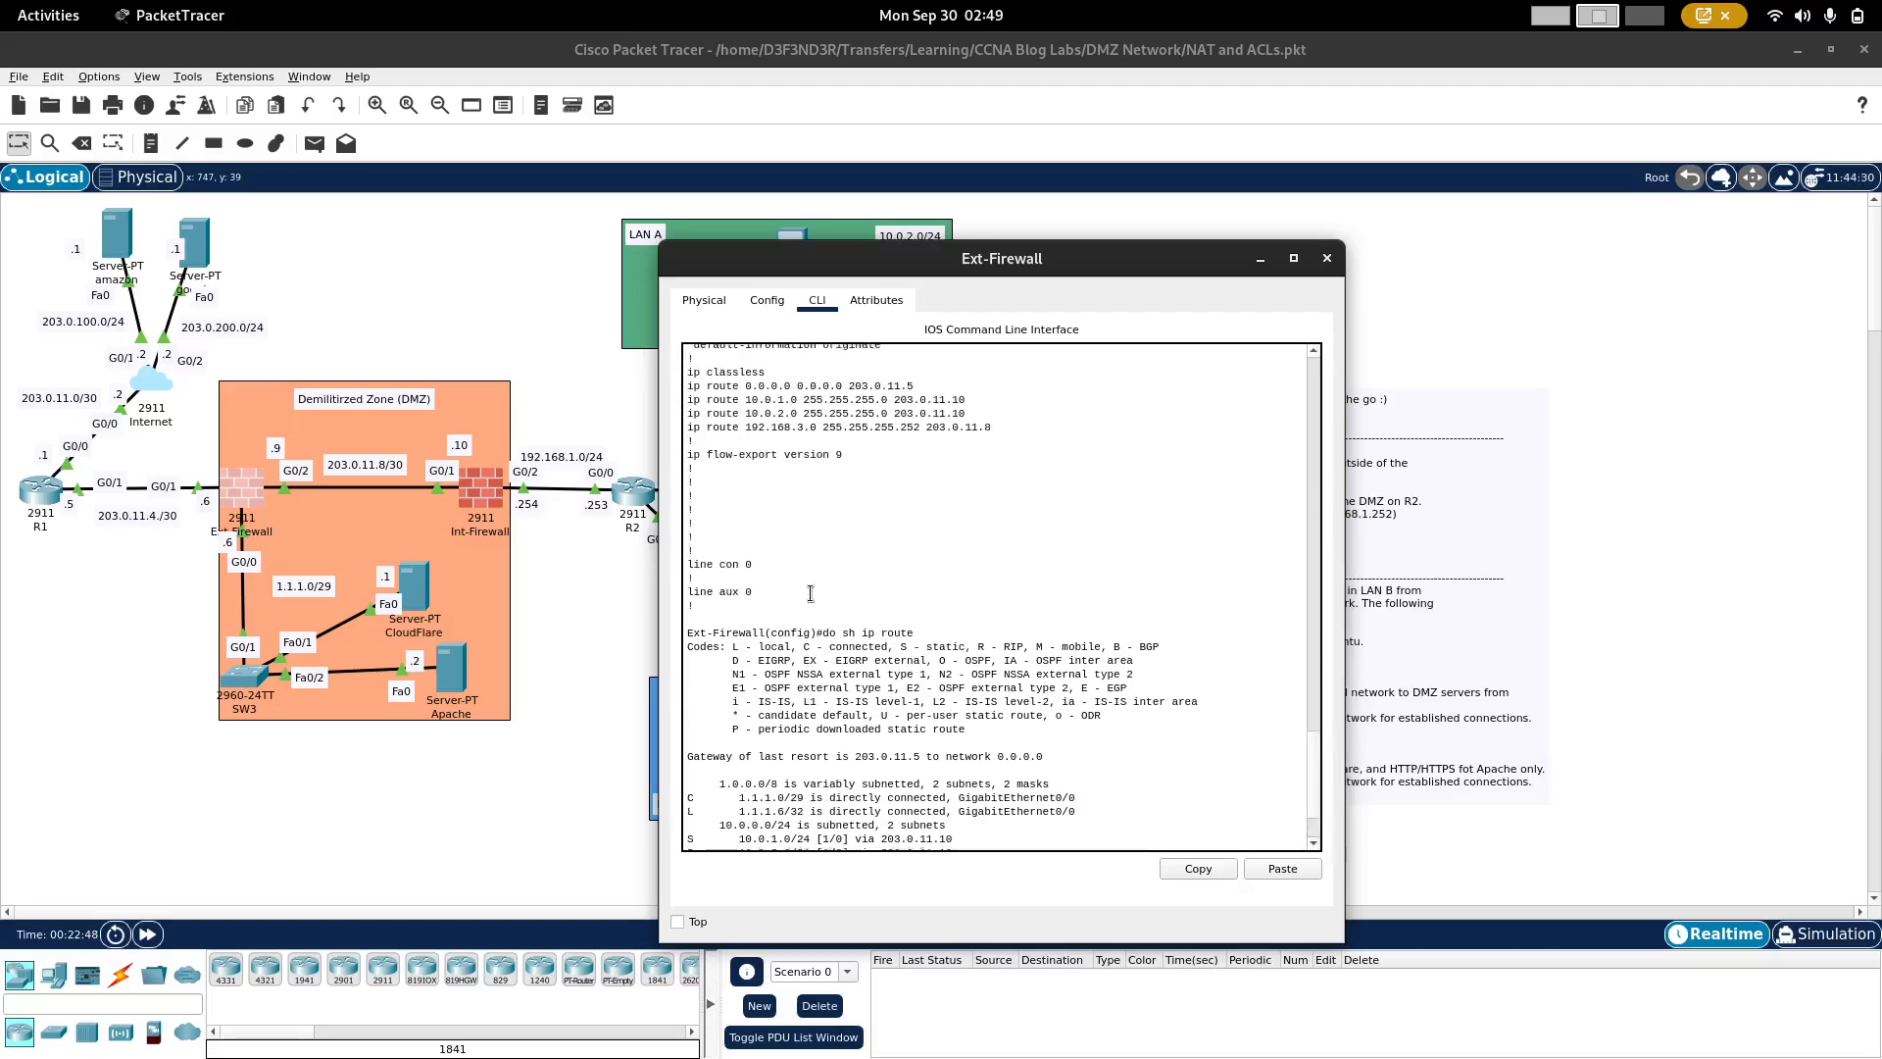
scroll(810, 593, down, 2)
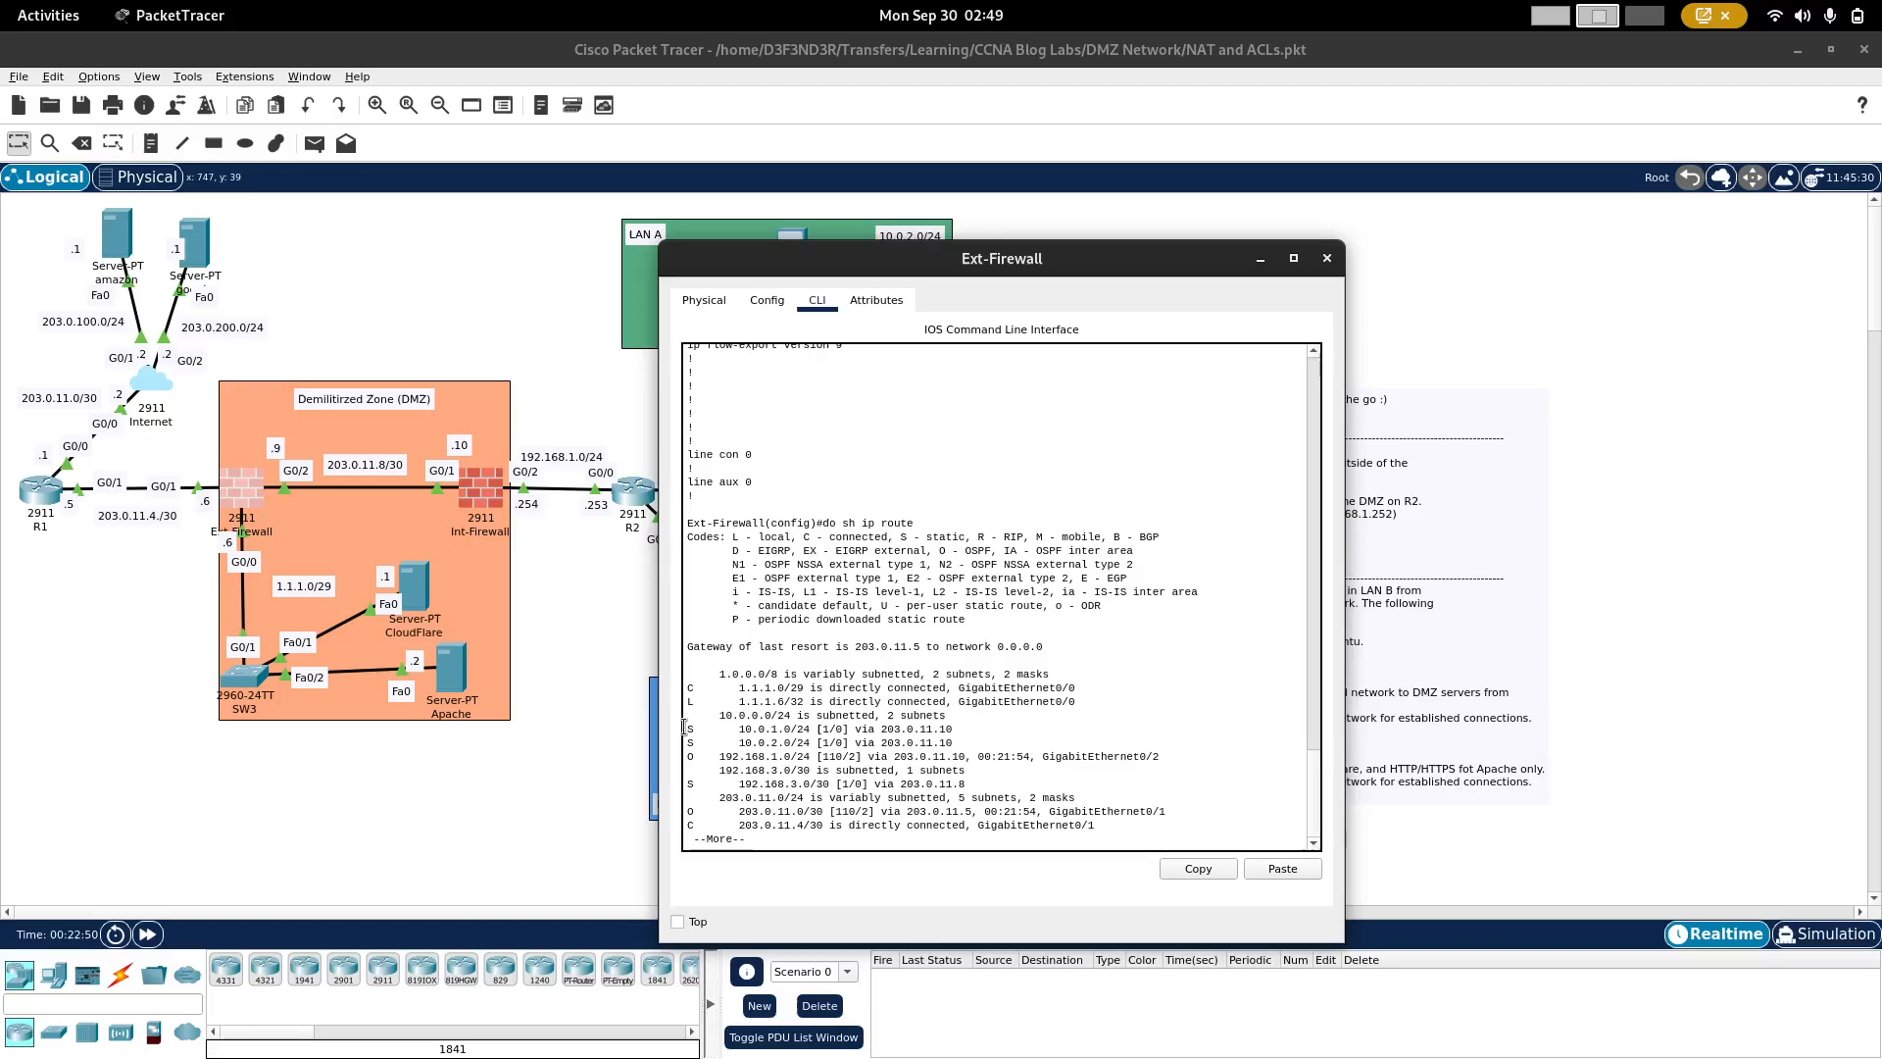
drag(689, 729, 971, 745)
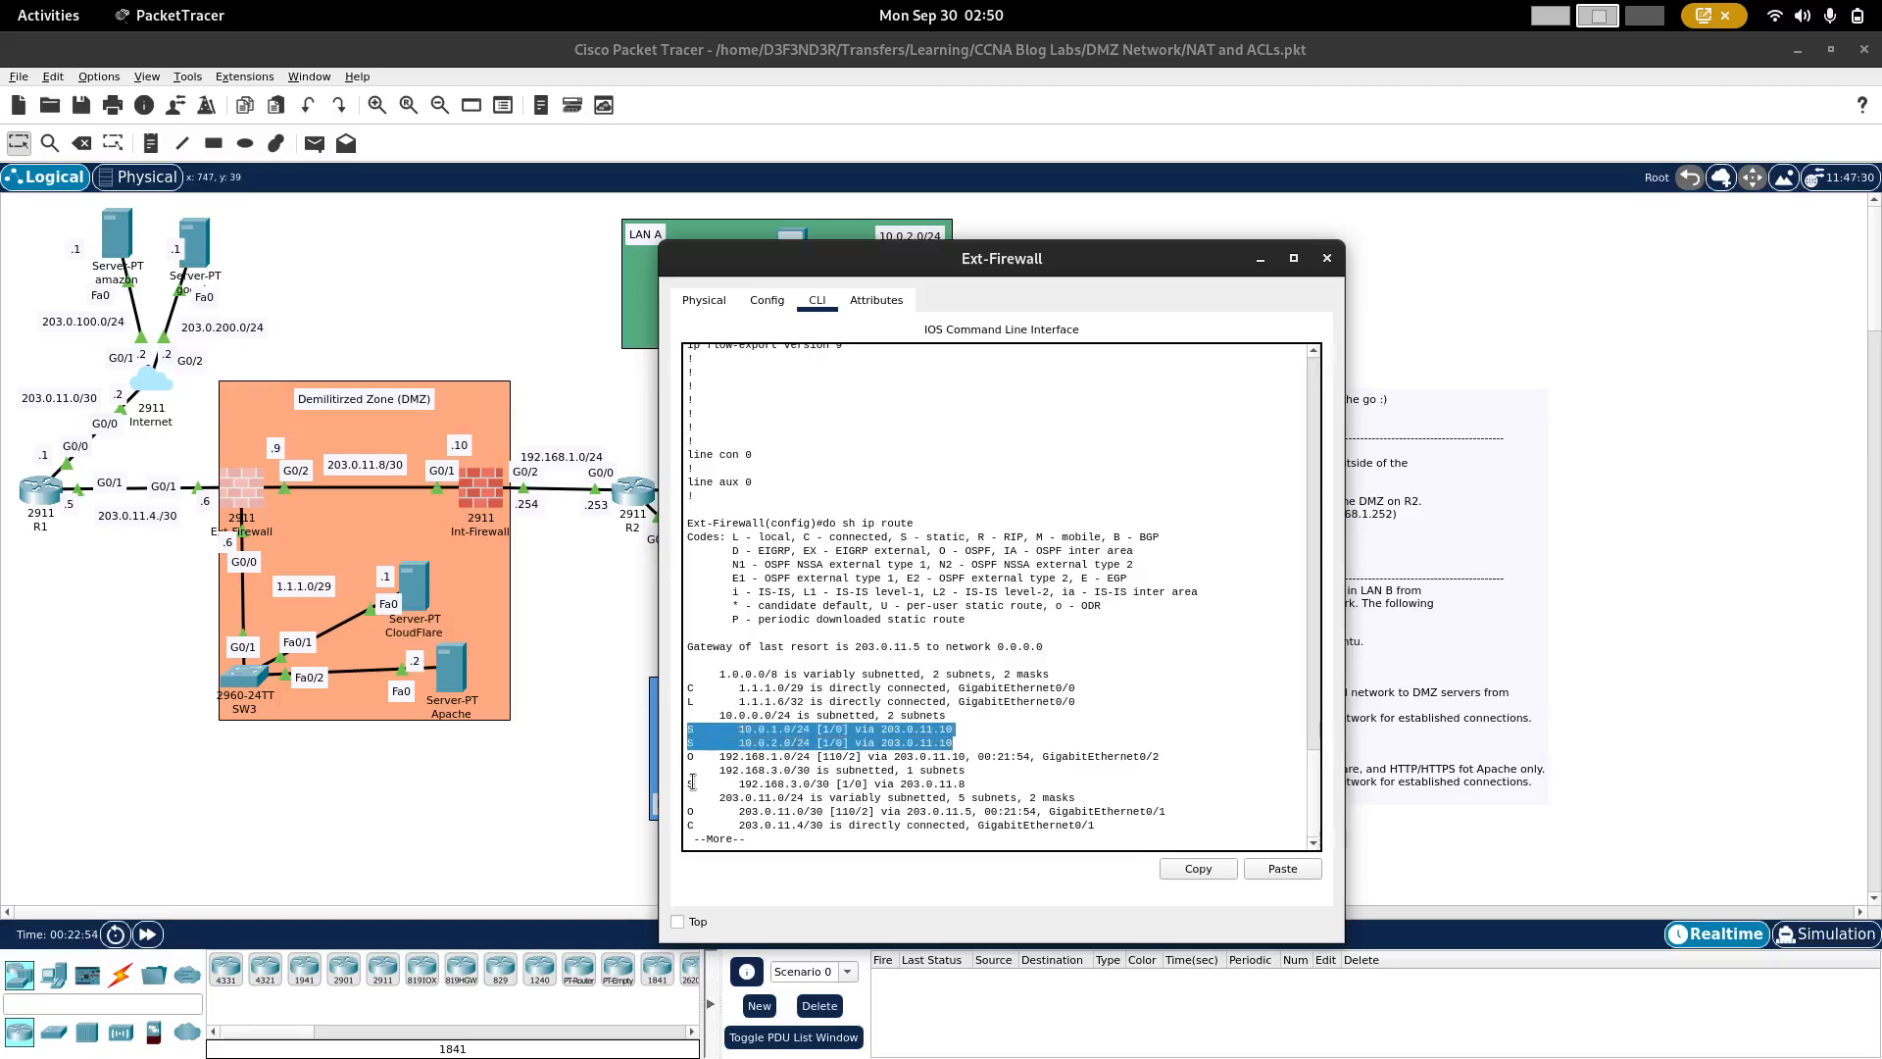
drag(699, 787, 695, 785)
key(space)
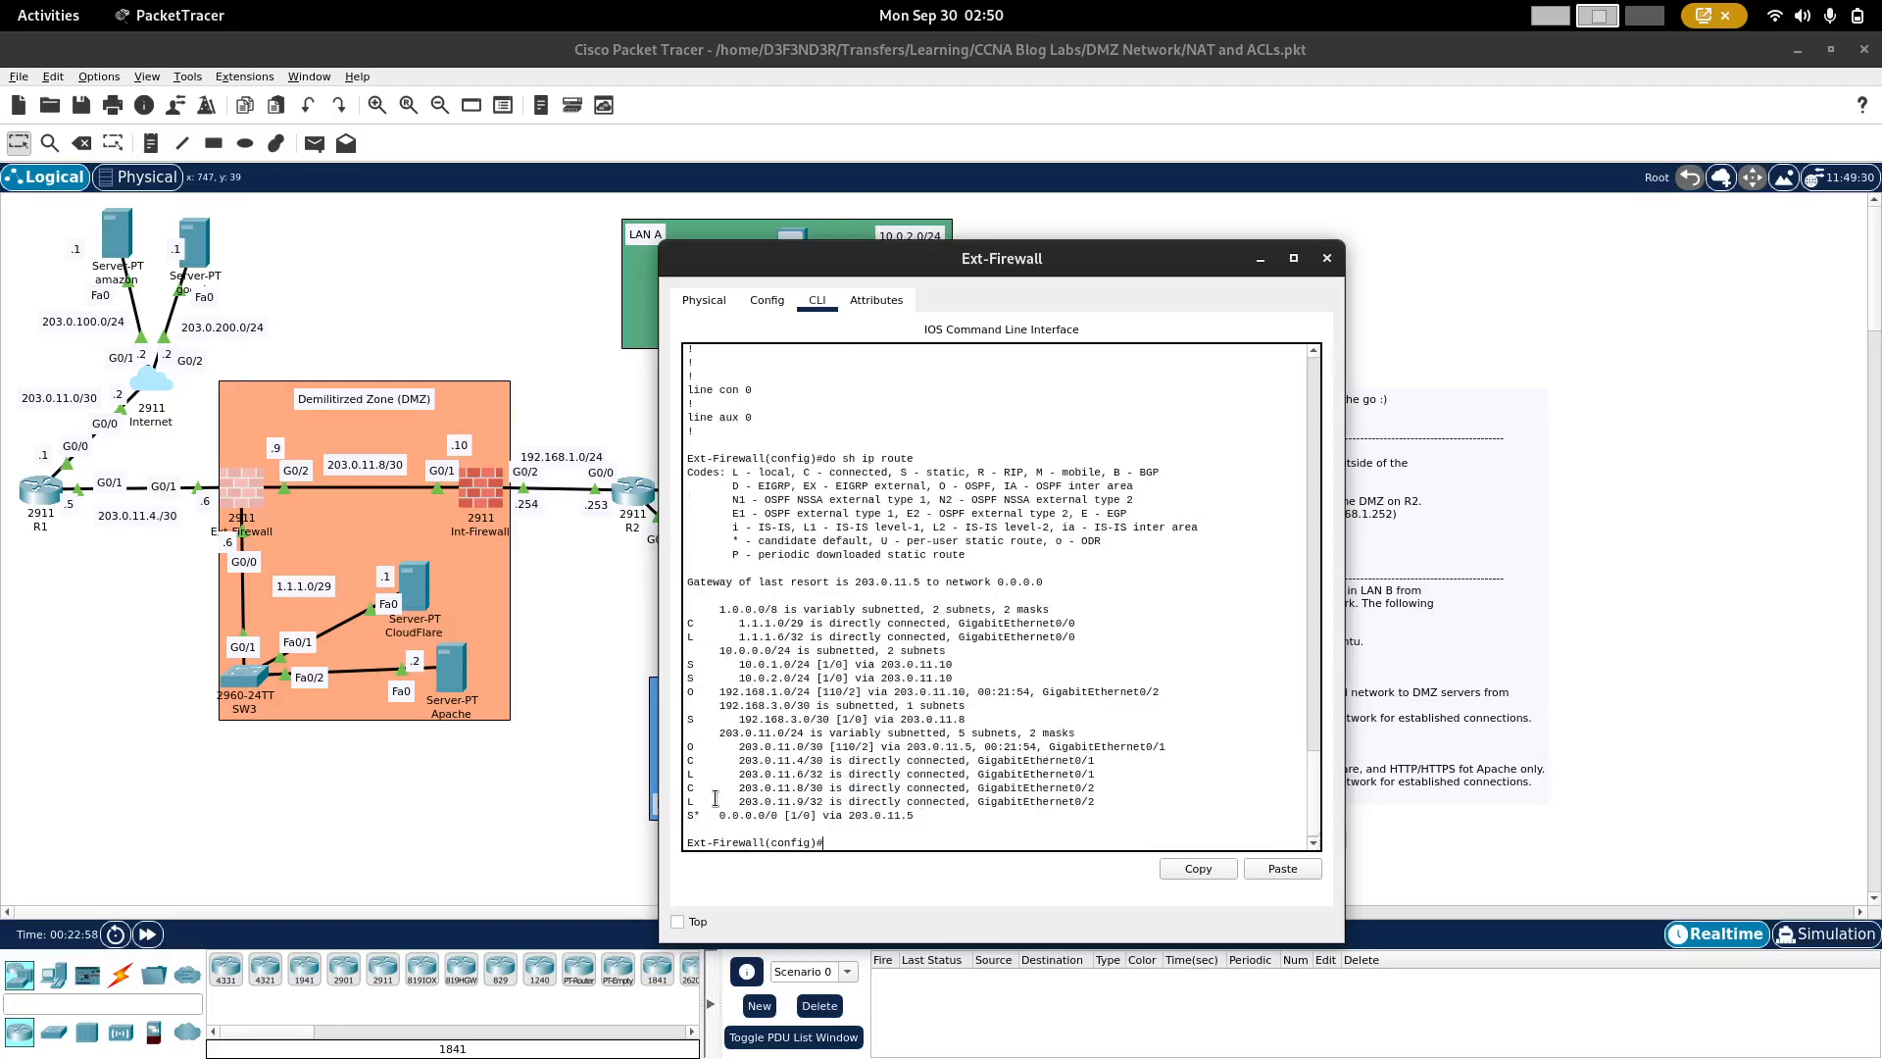
triple_click(728, 814)
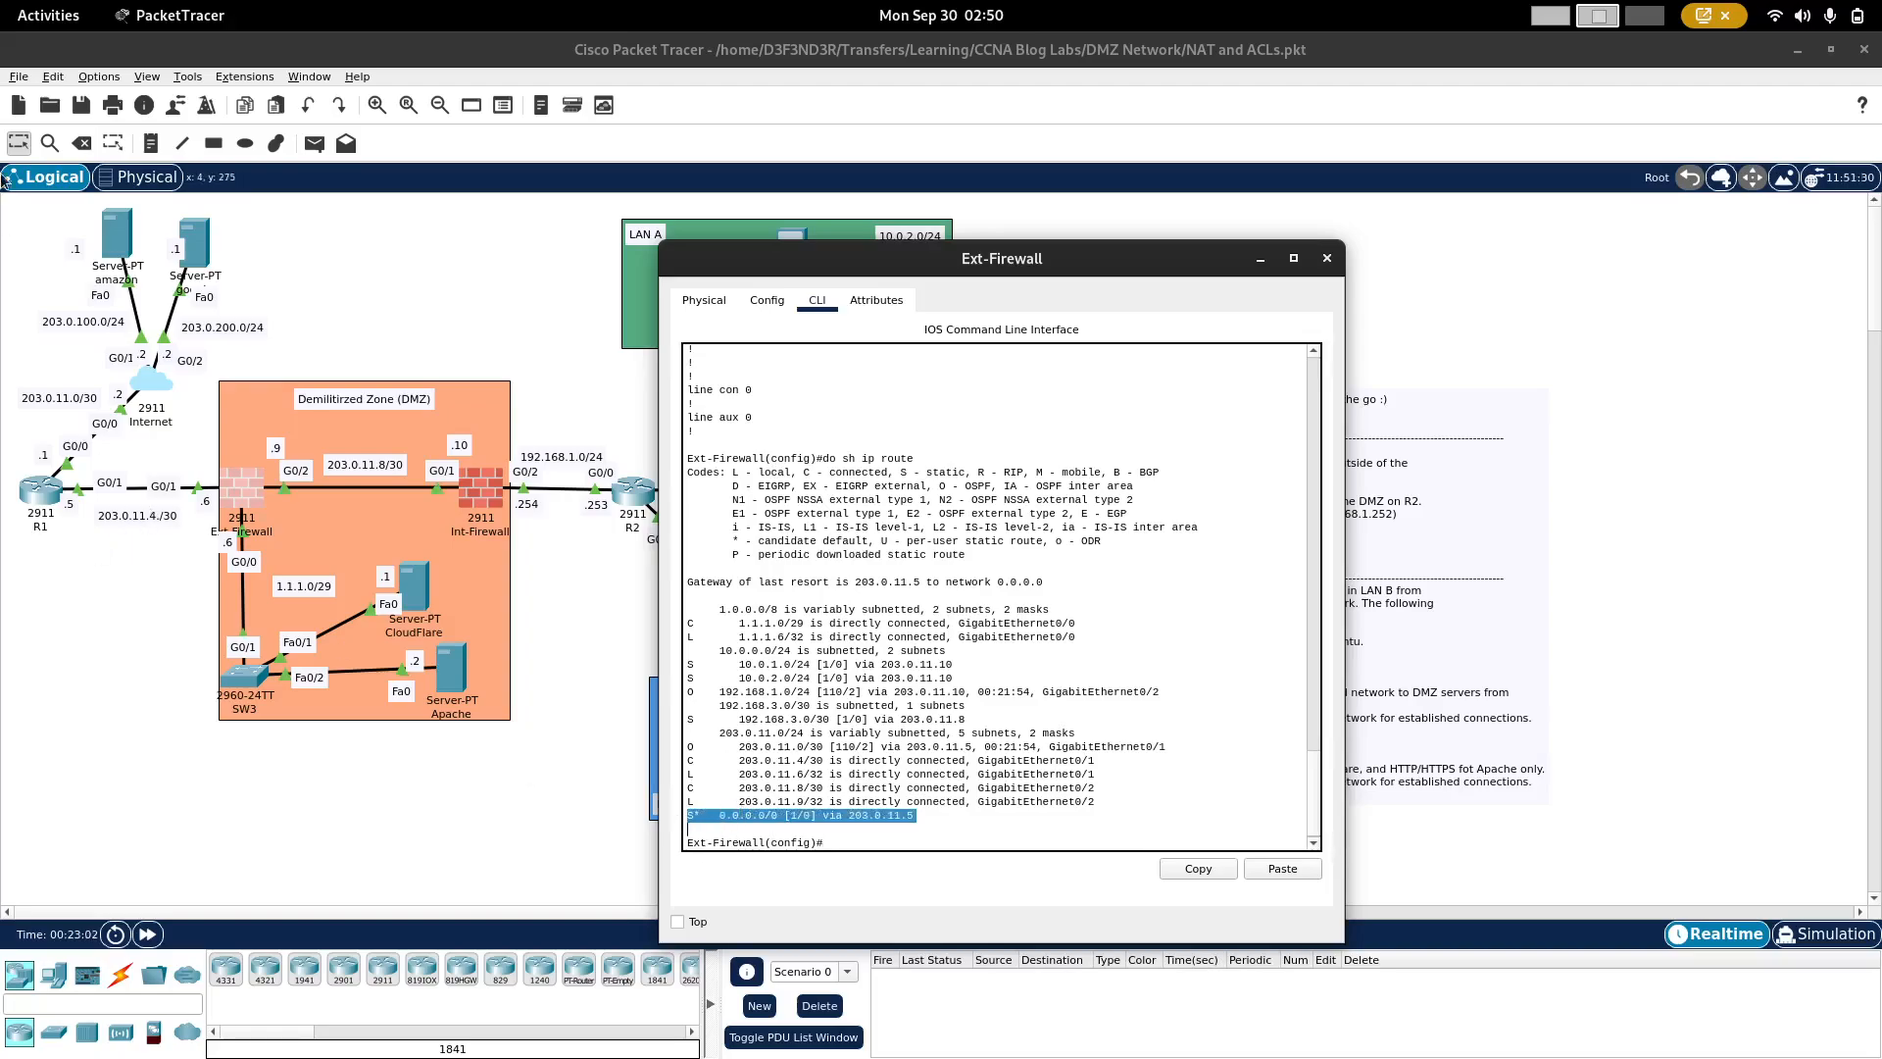
Step: Remove Ext-Firewall's static route to 10.0.1.0 255.255.255.0 via 203.0.11.10, copying its line from the configuration output
scroll(863, 529, up, 8)
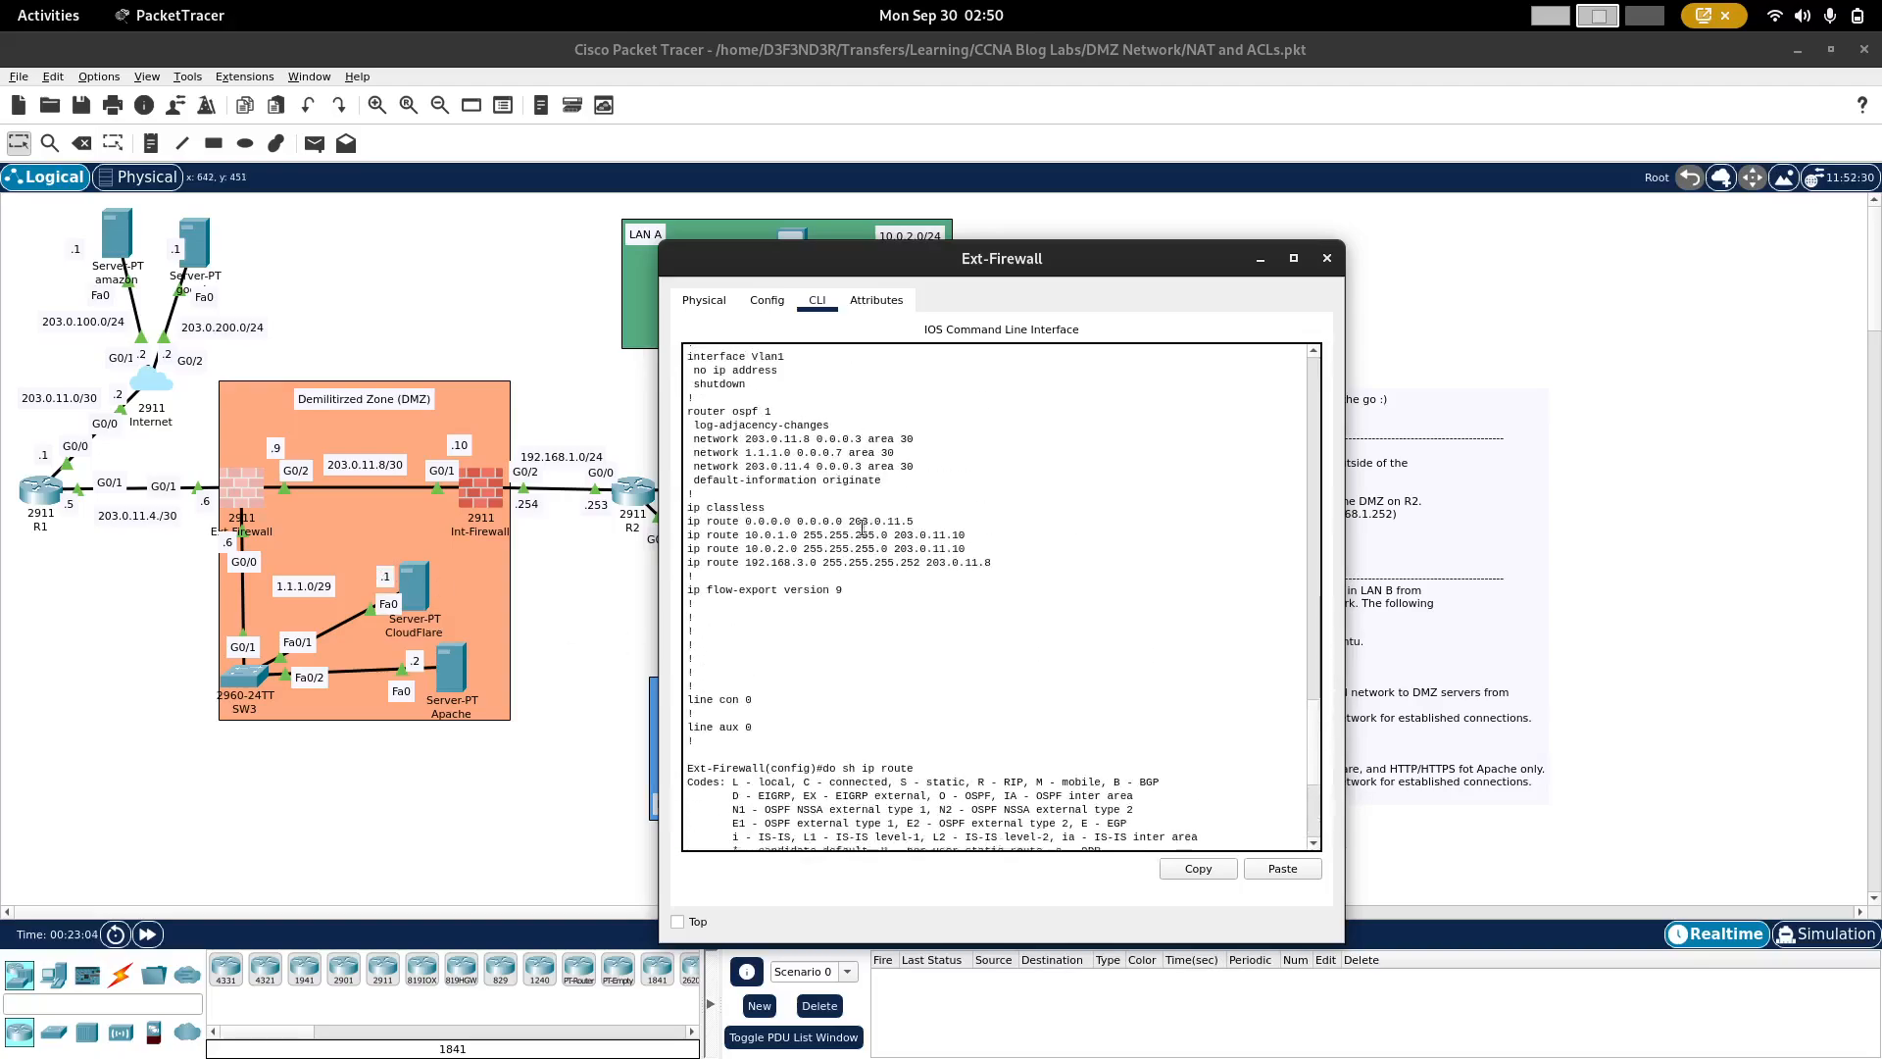
scroll(863, 530, up, 1)
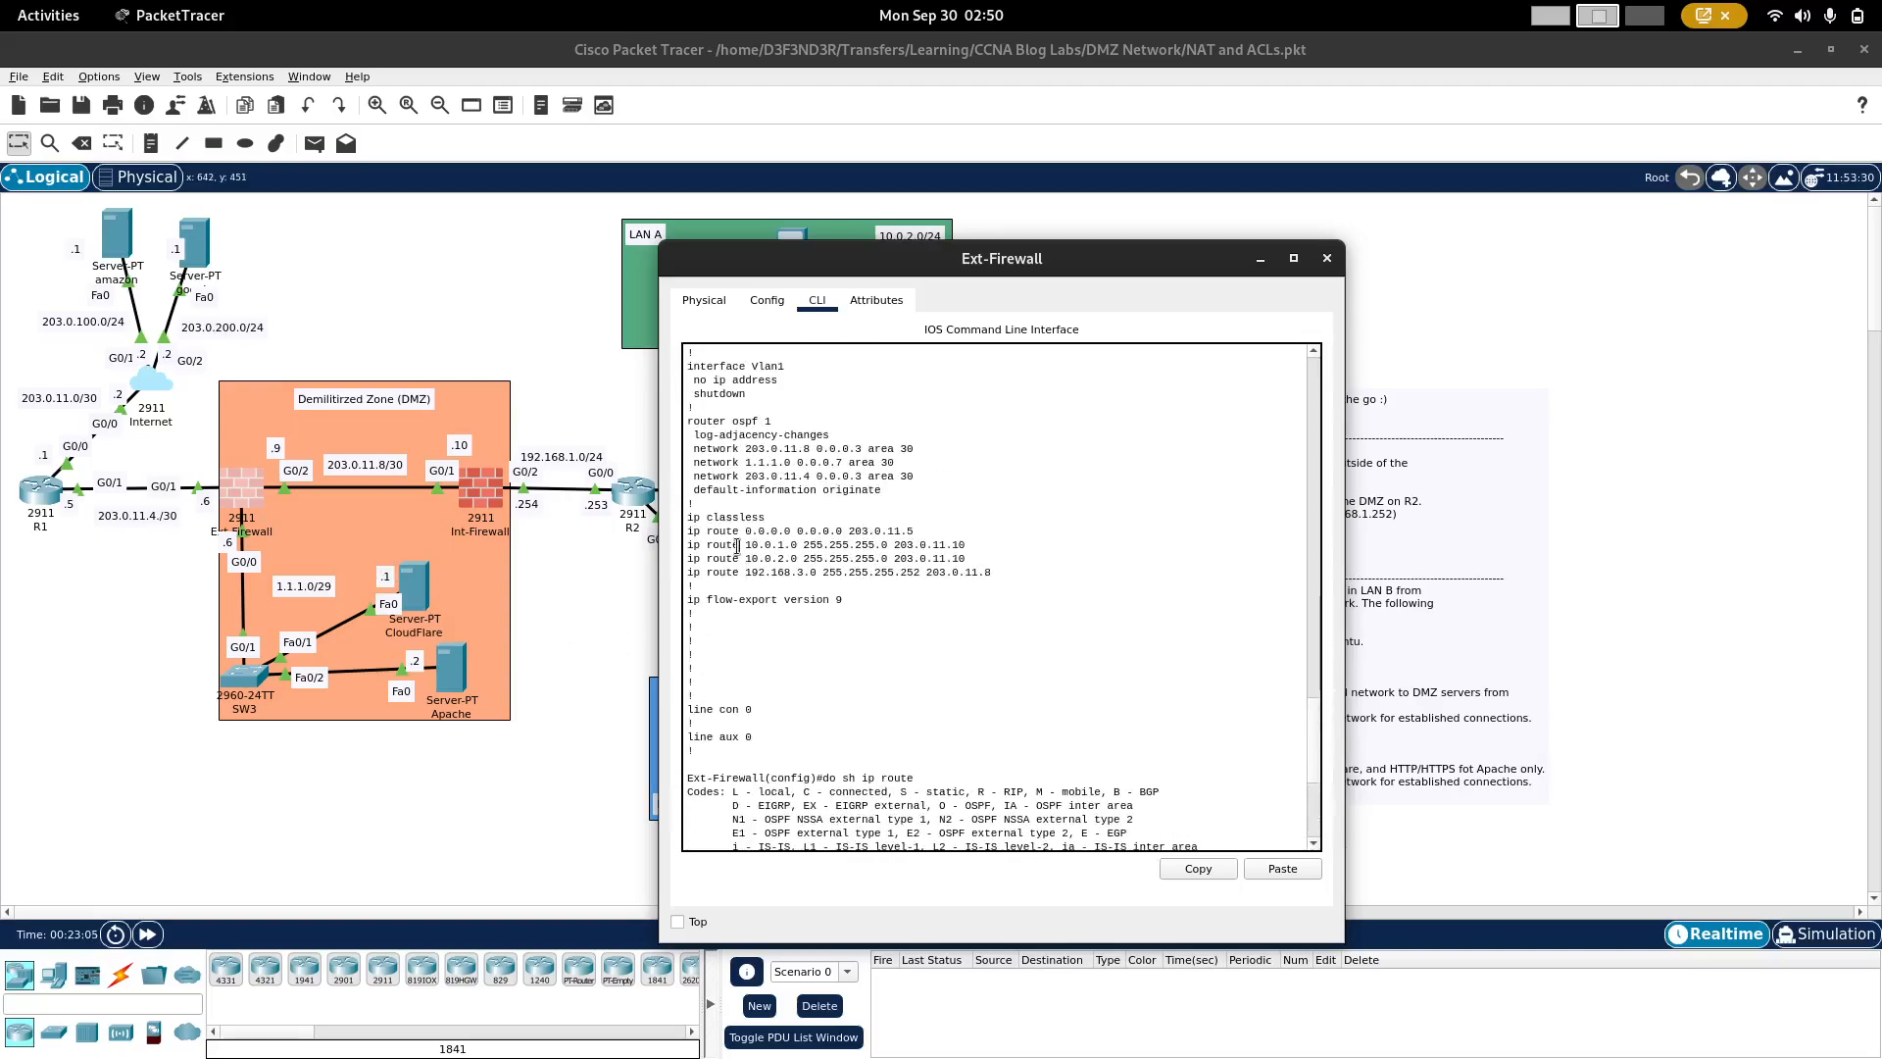
drag(737, 547, 848, 573)
triple_click(809, 546)
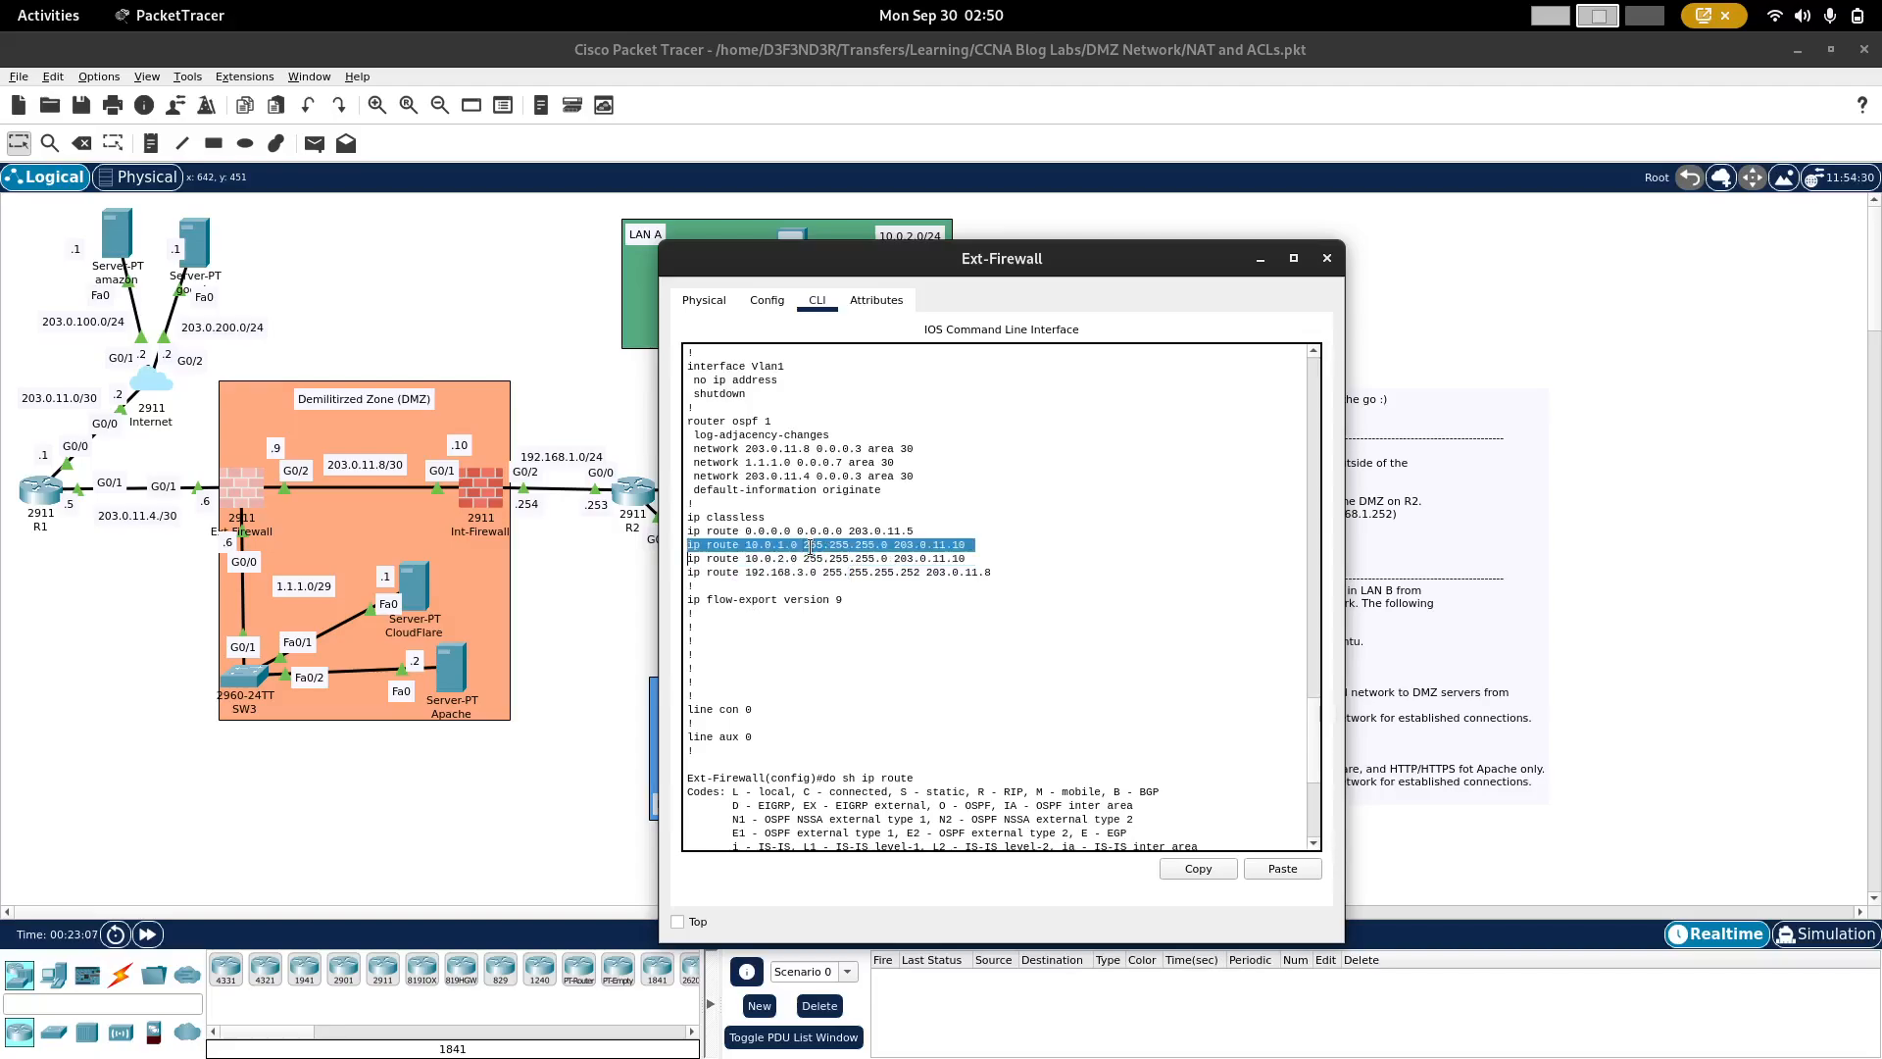
right_click(810, 546)
click(842, 556)
text(nfig)#n)
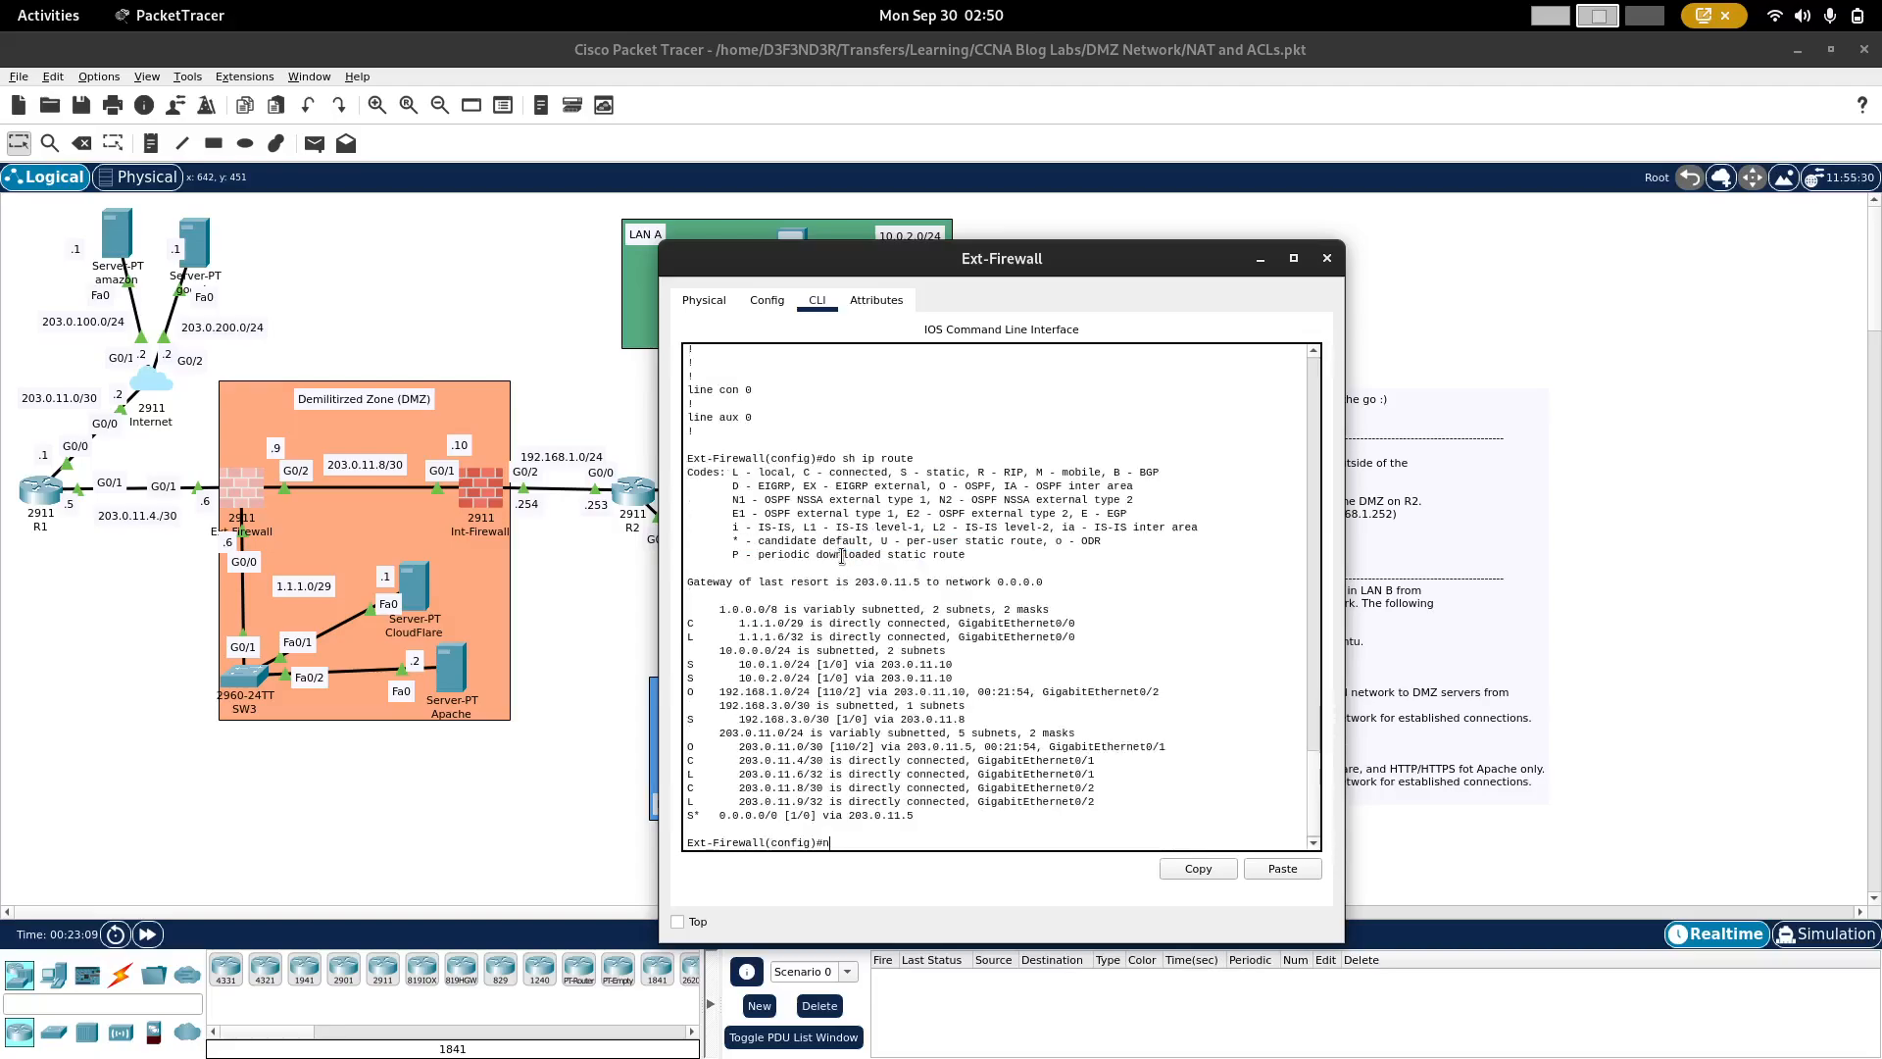
text(o)
right_click(966, 659)
click(1002, 686)
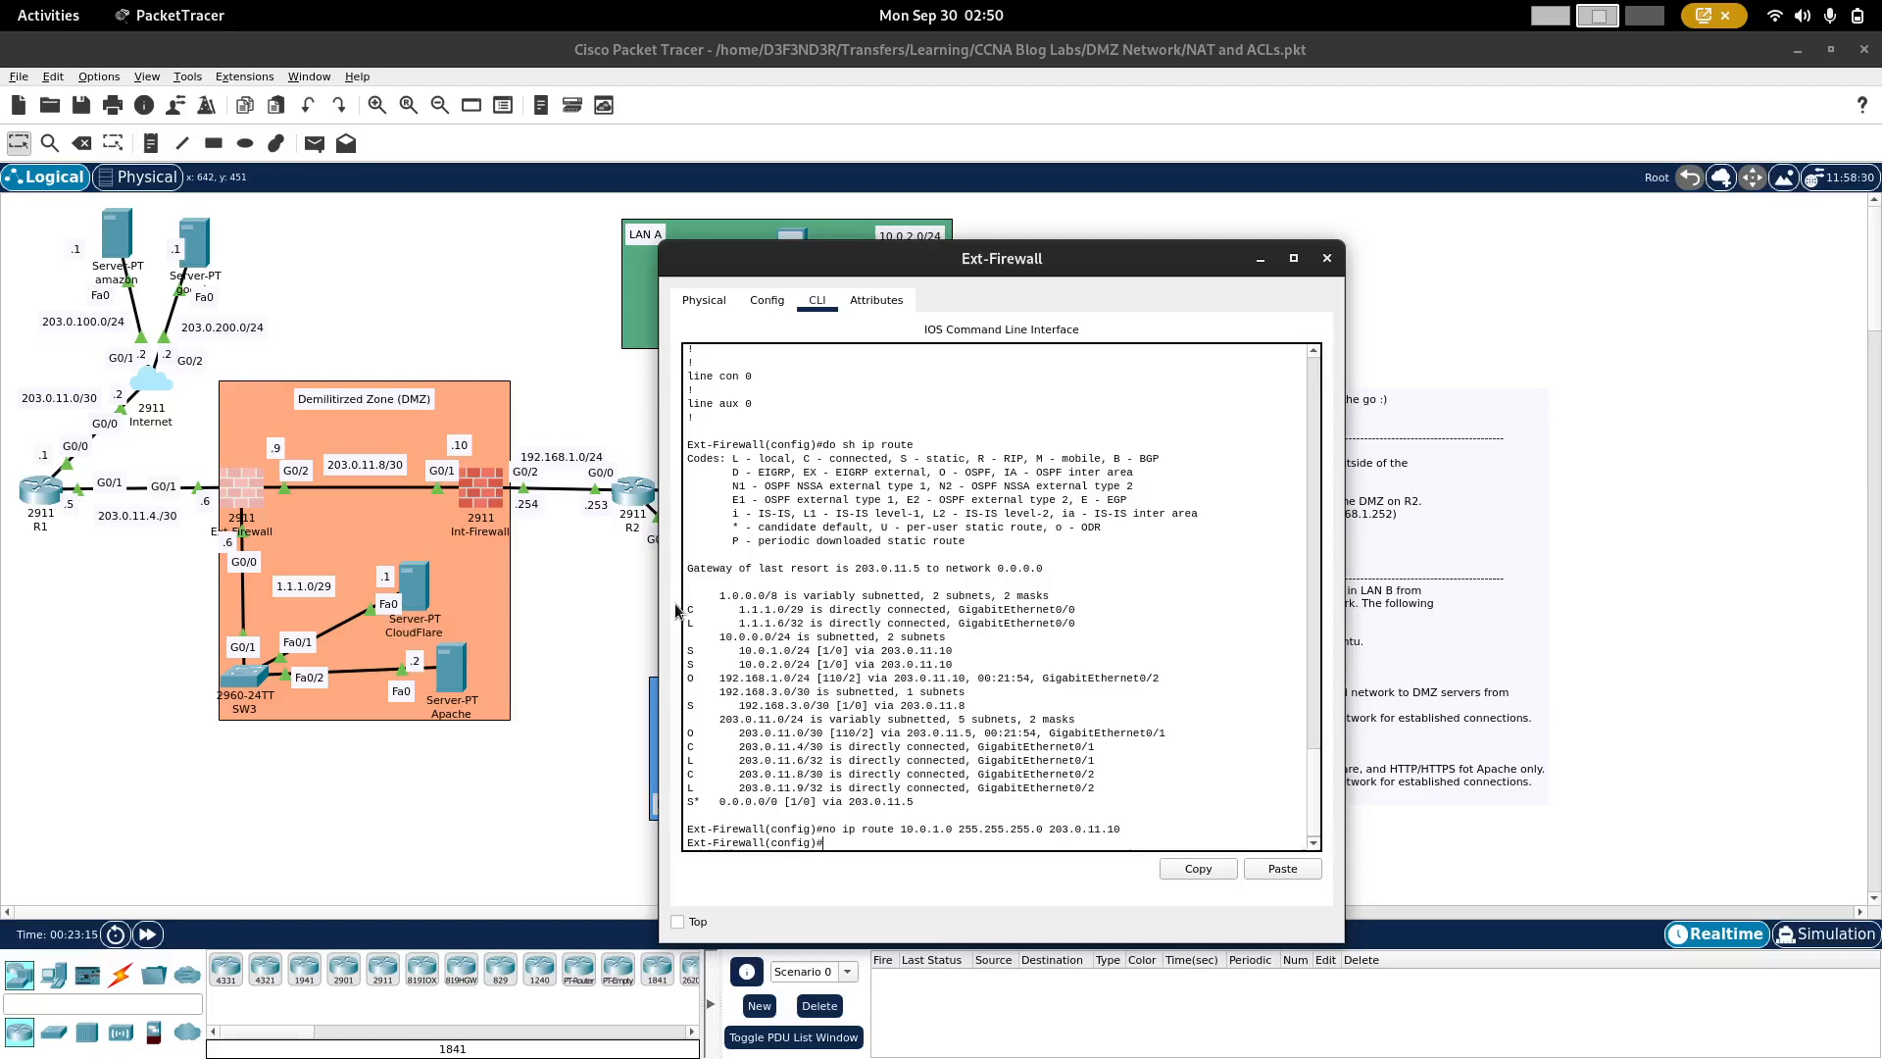
Step: Remove Ext-Firewall's static route to 10.0.2.0 255.255.255.0 via 203.0.11.10, reusing its line from the configuration output
scroll(736, 507, up, 5)
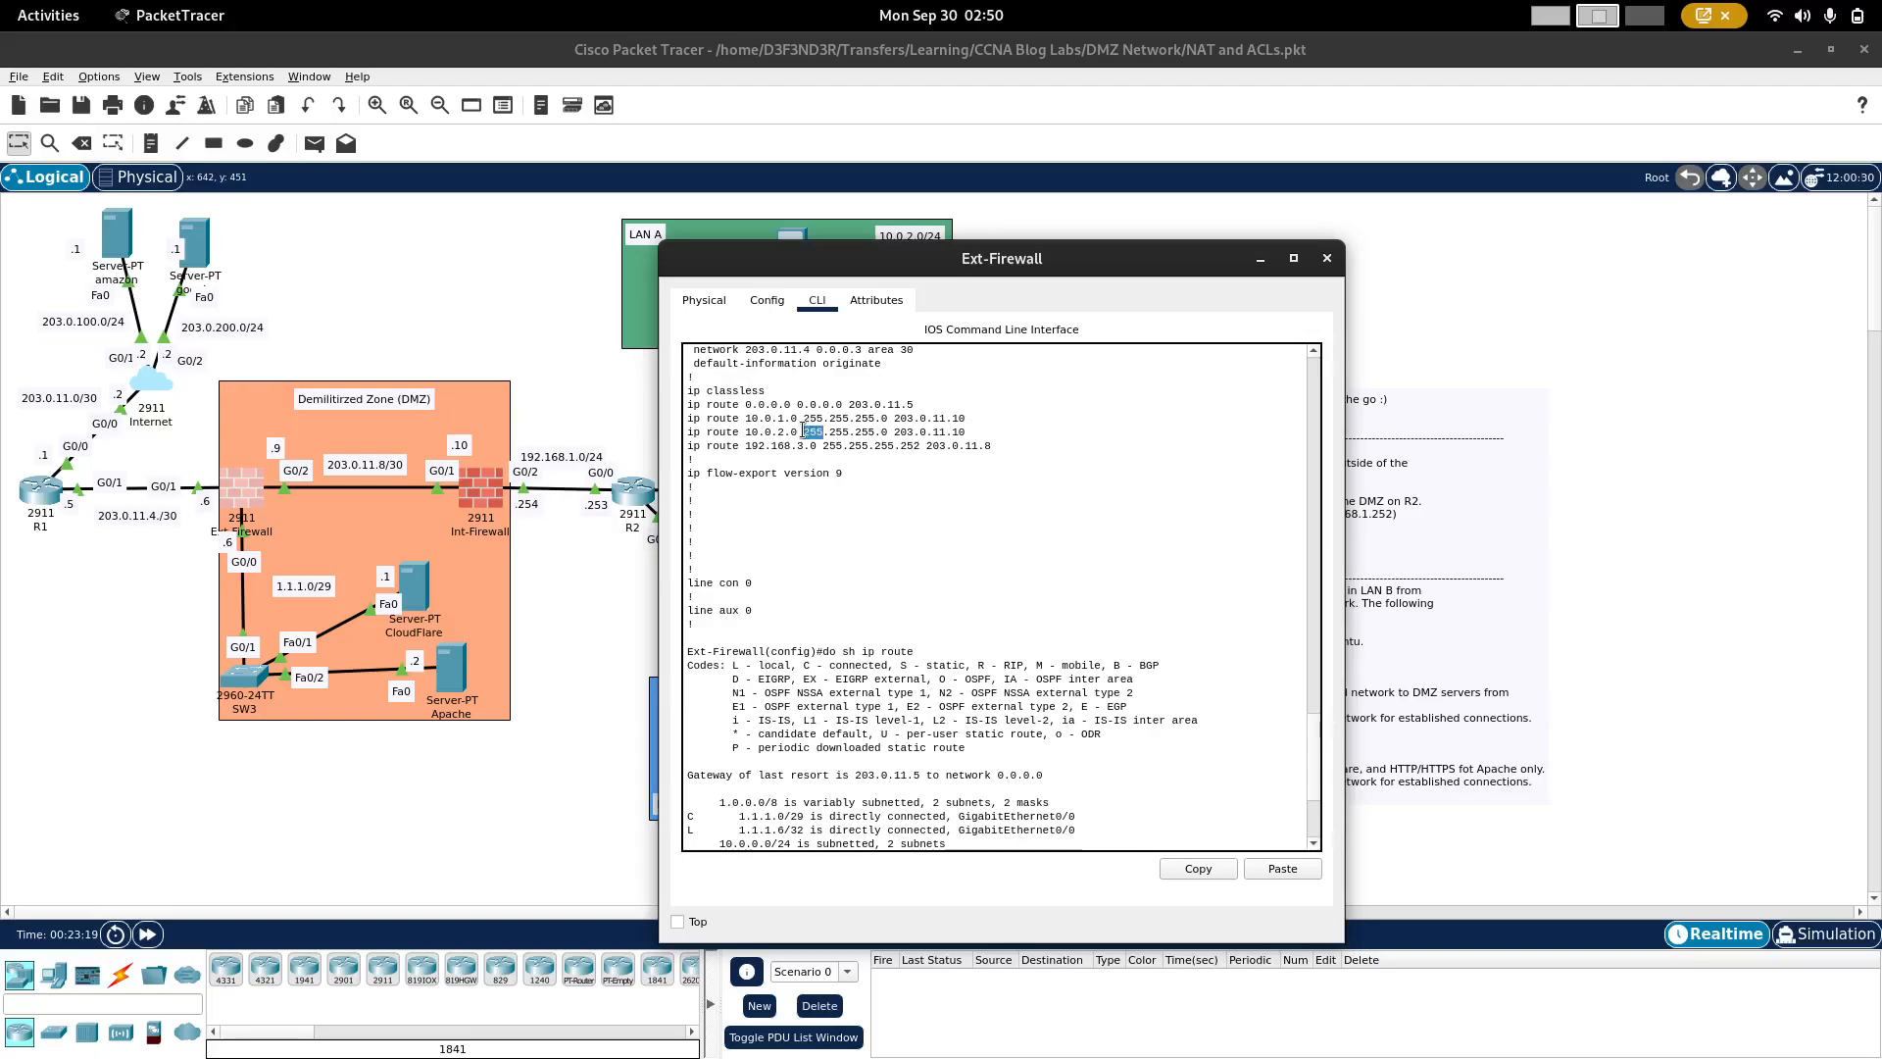
triple_click(810, 432)
right_click(804, 434)
click(832, 443)
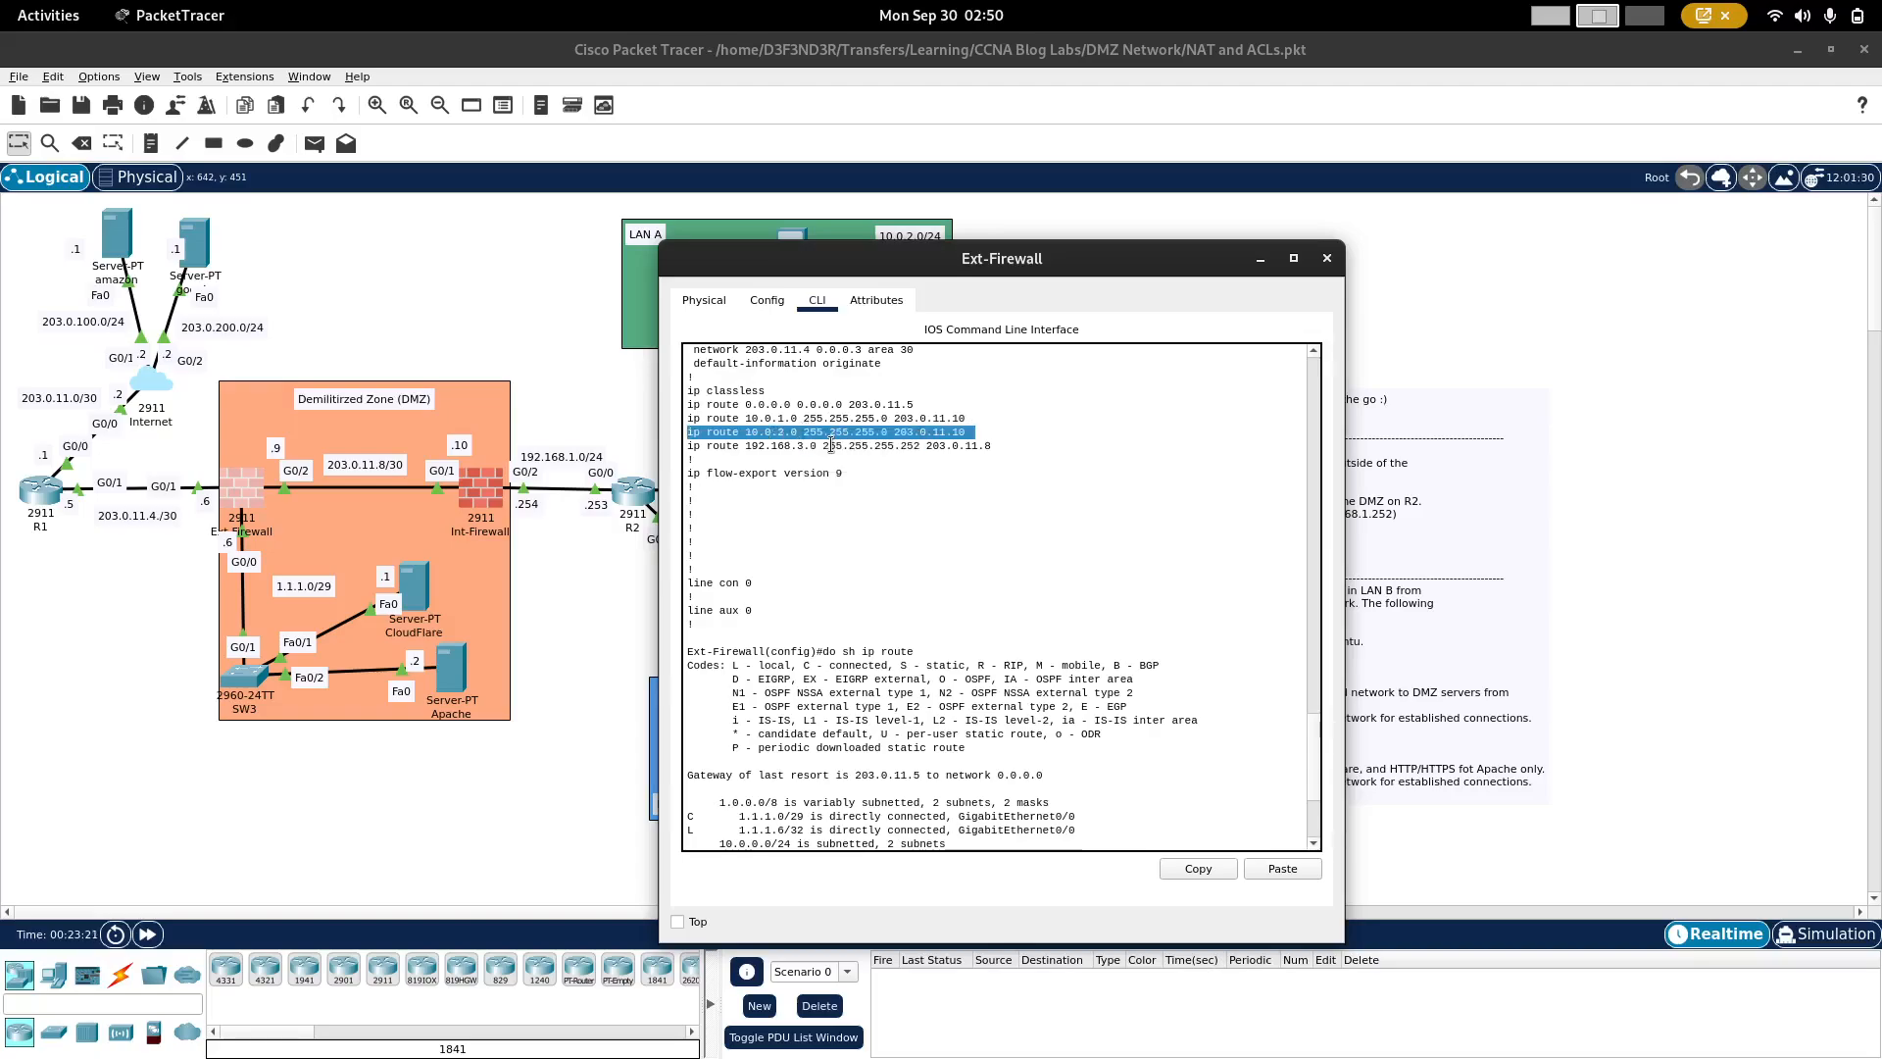
scroll(832, 444, down, 5)
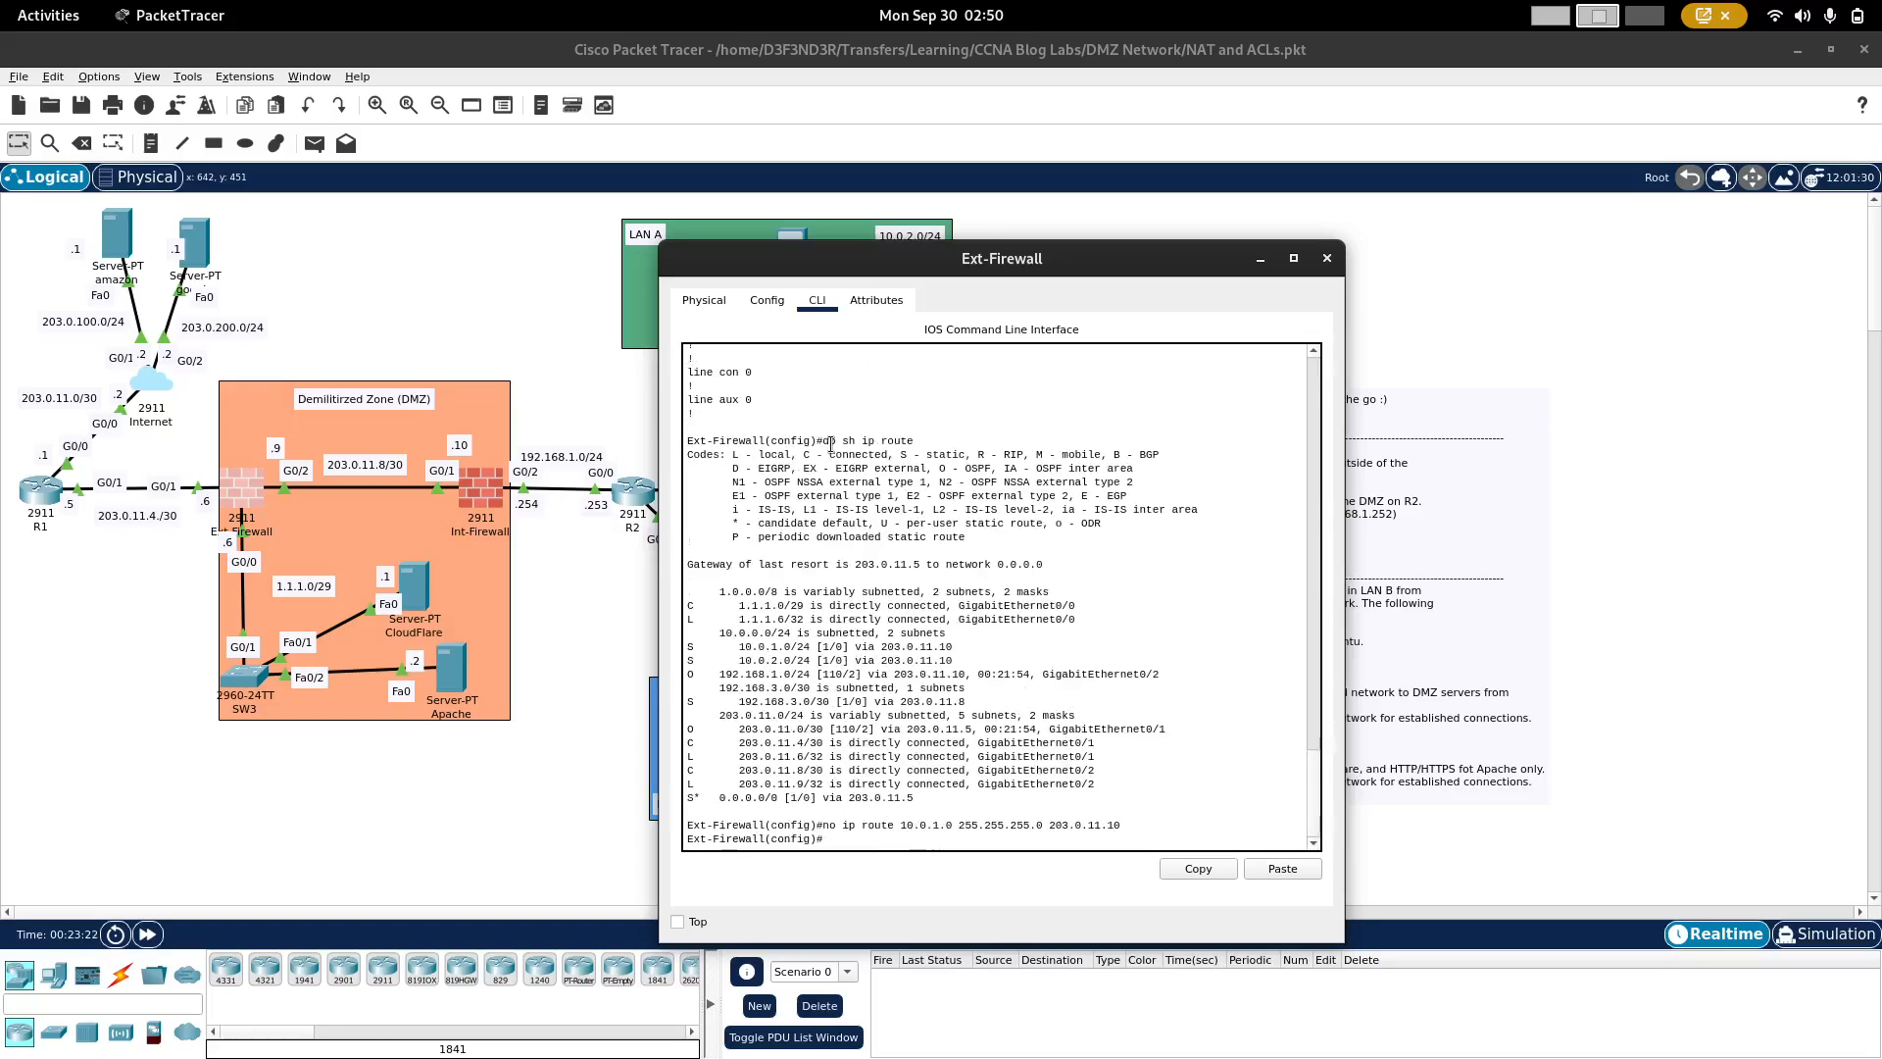
right_click(839, 731)
click(881, 762)
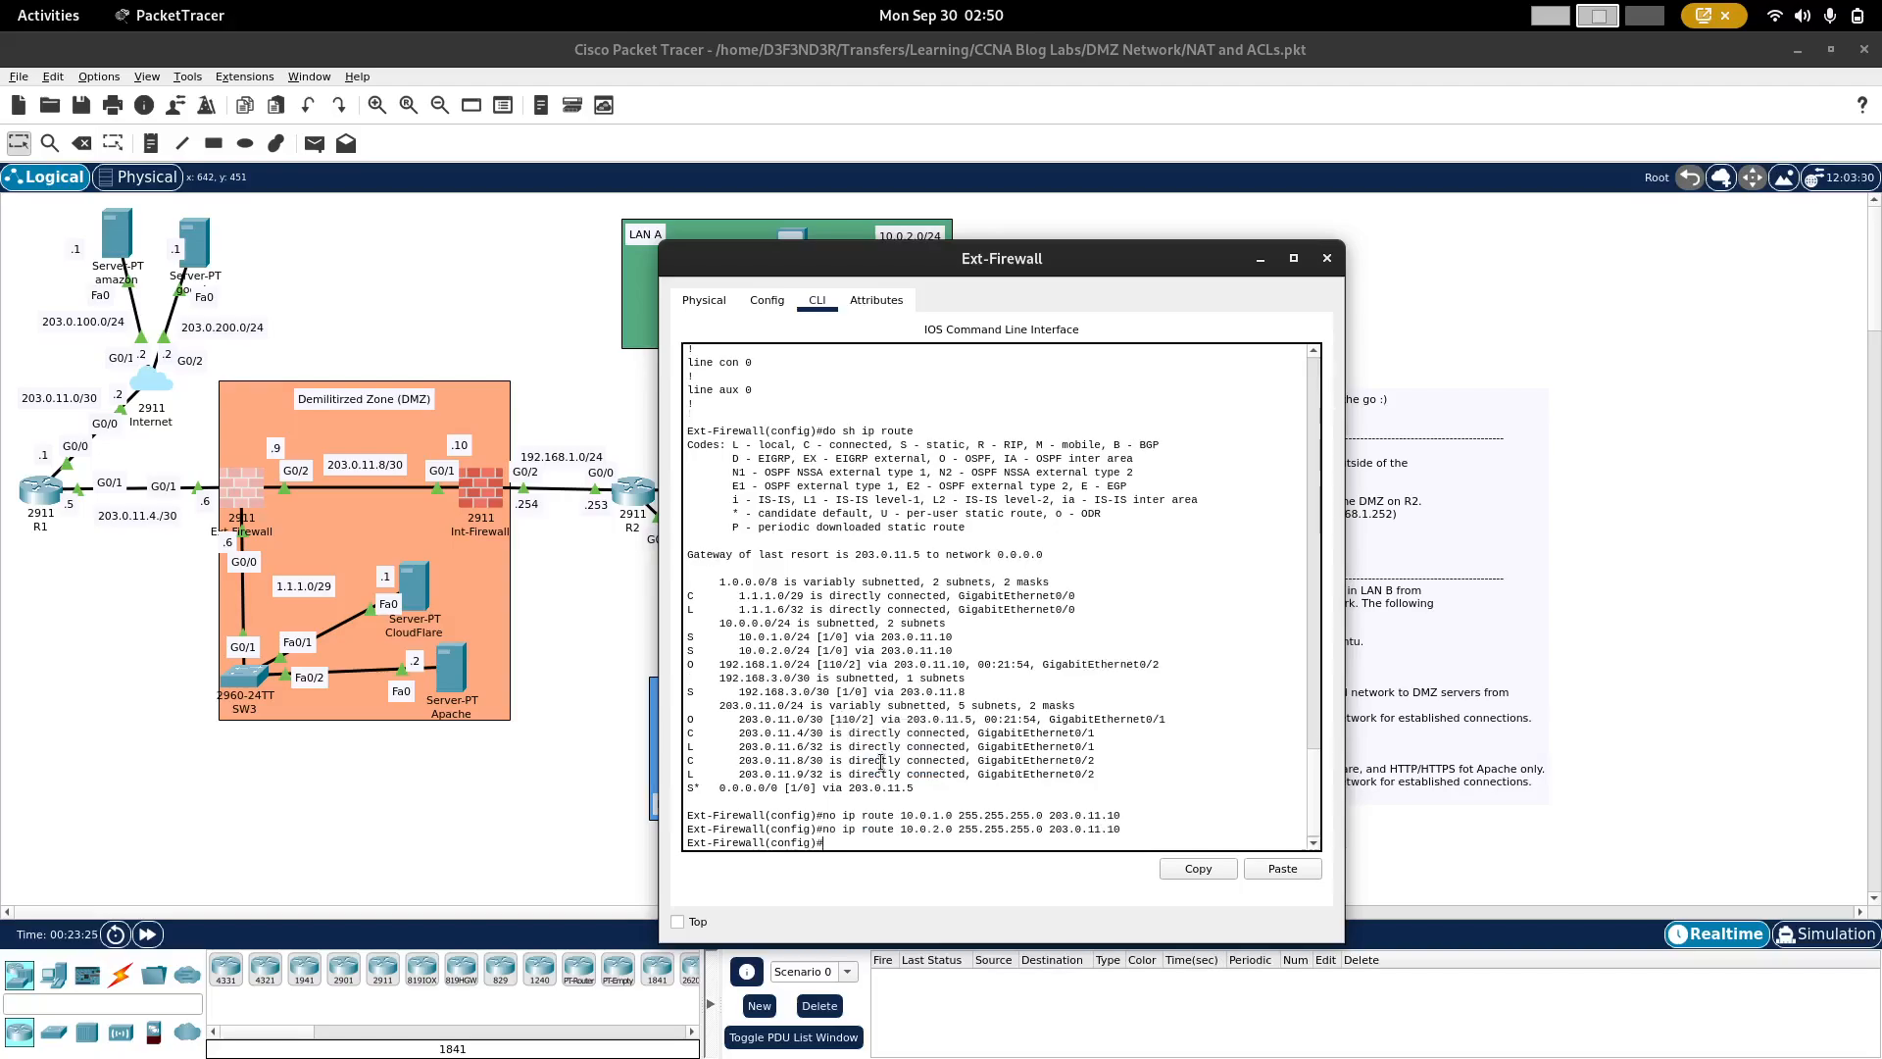
Step: Remove Ext-Firewall's static route to 192.168.3.0 255.255.255.252 via 203.0.11.8, copying its line from the configuration output
scroll(881, 762, up, 7)
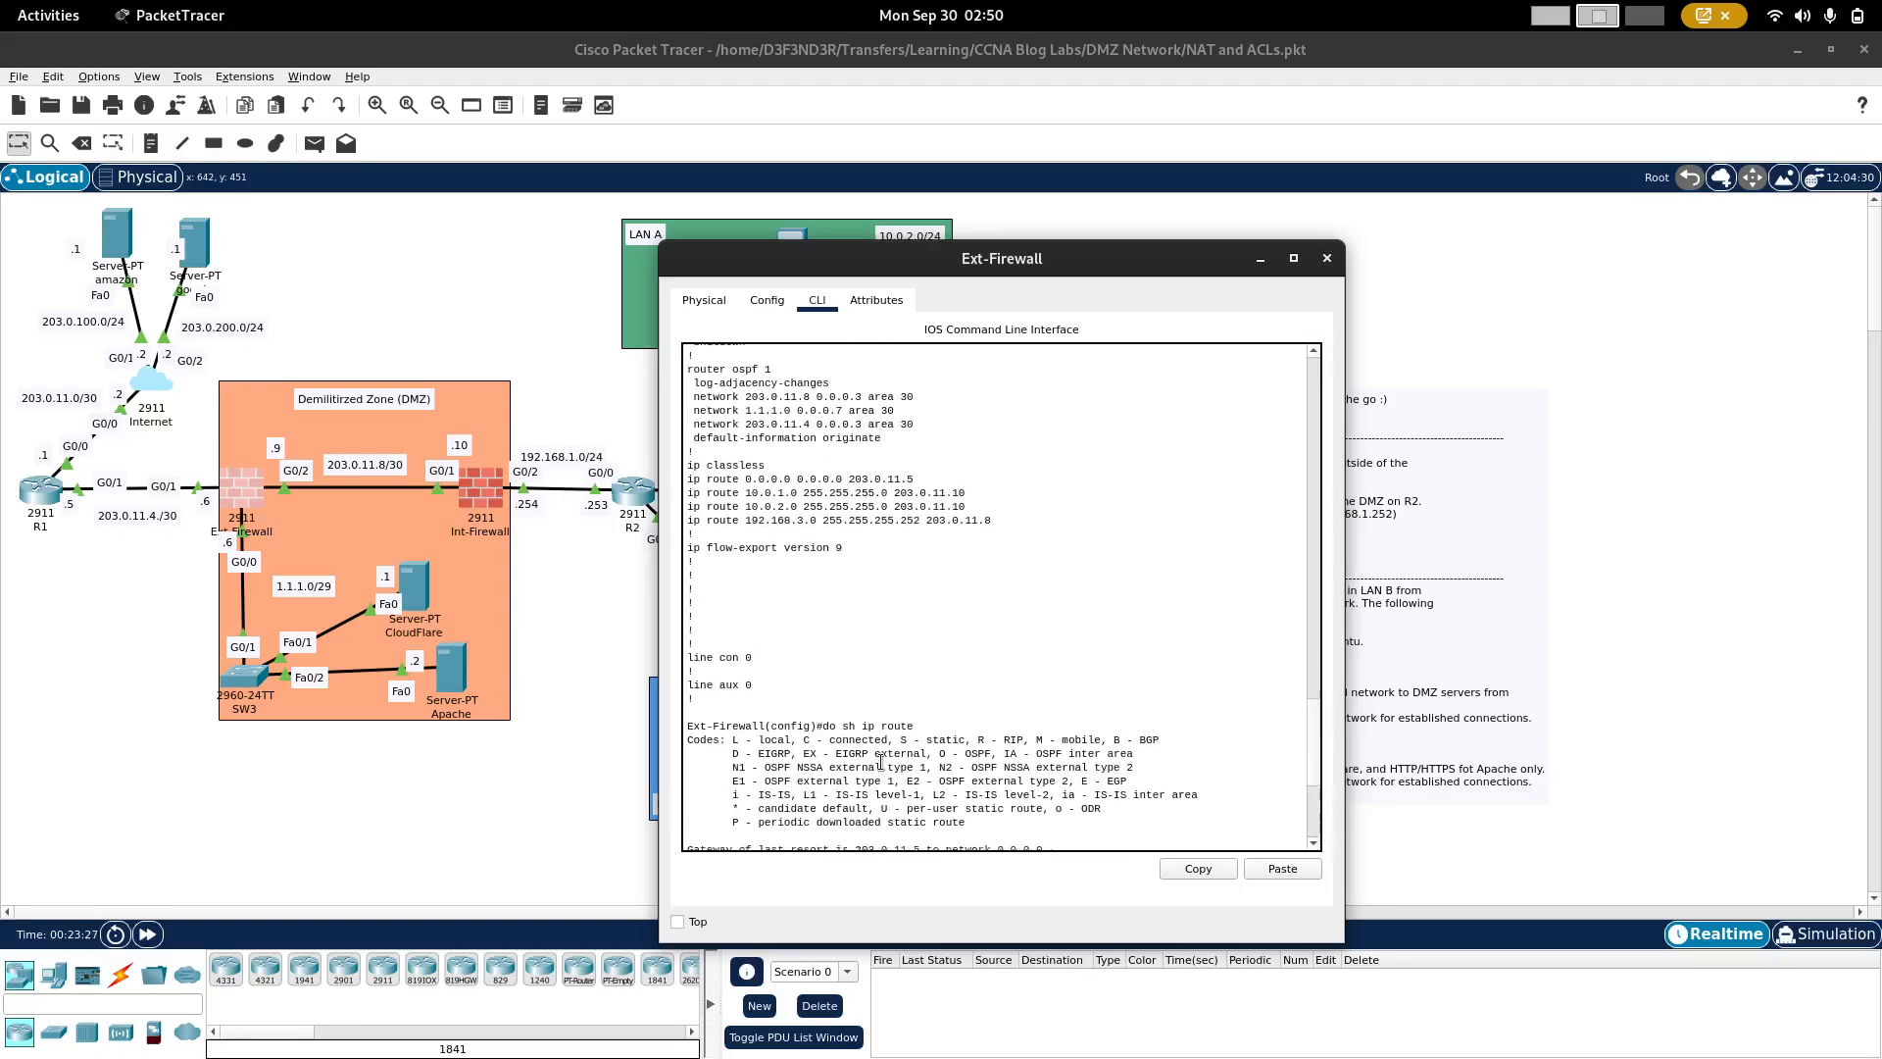
triple_click(813, 531)
right_click(814, 531)
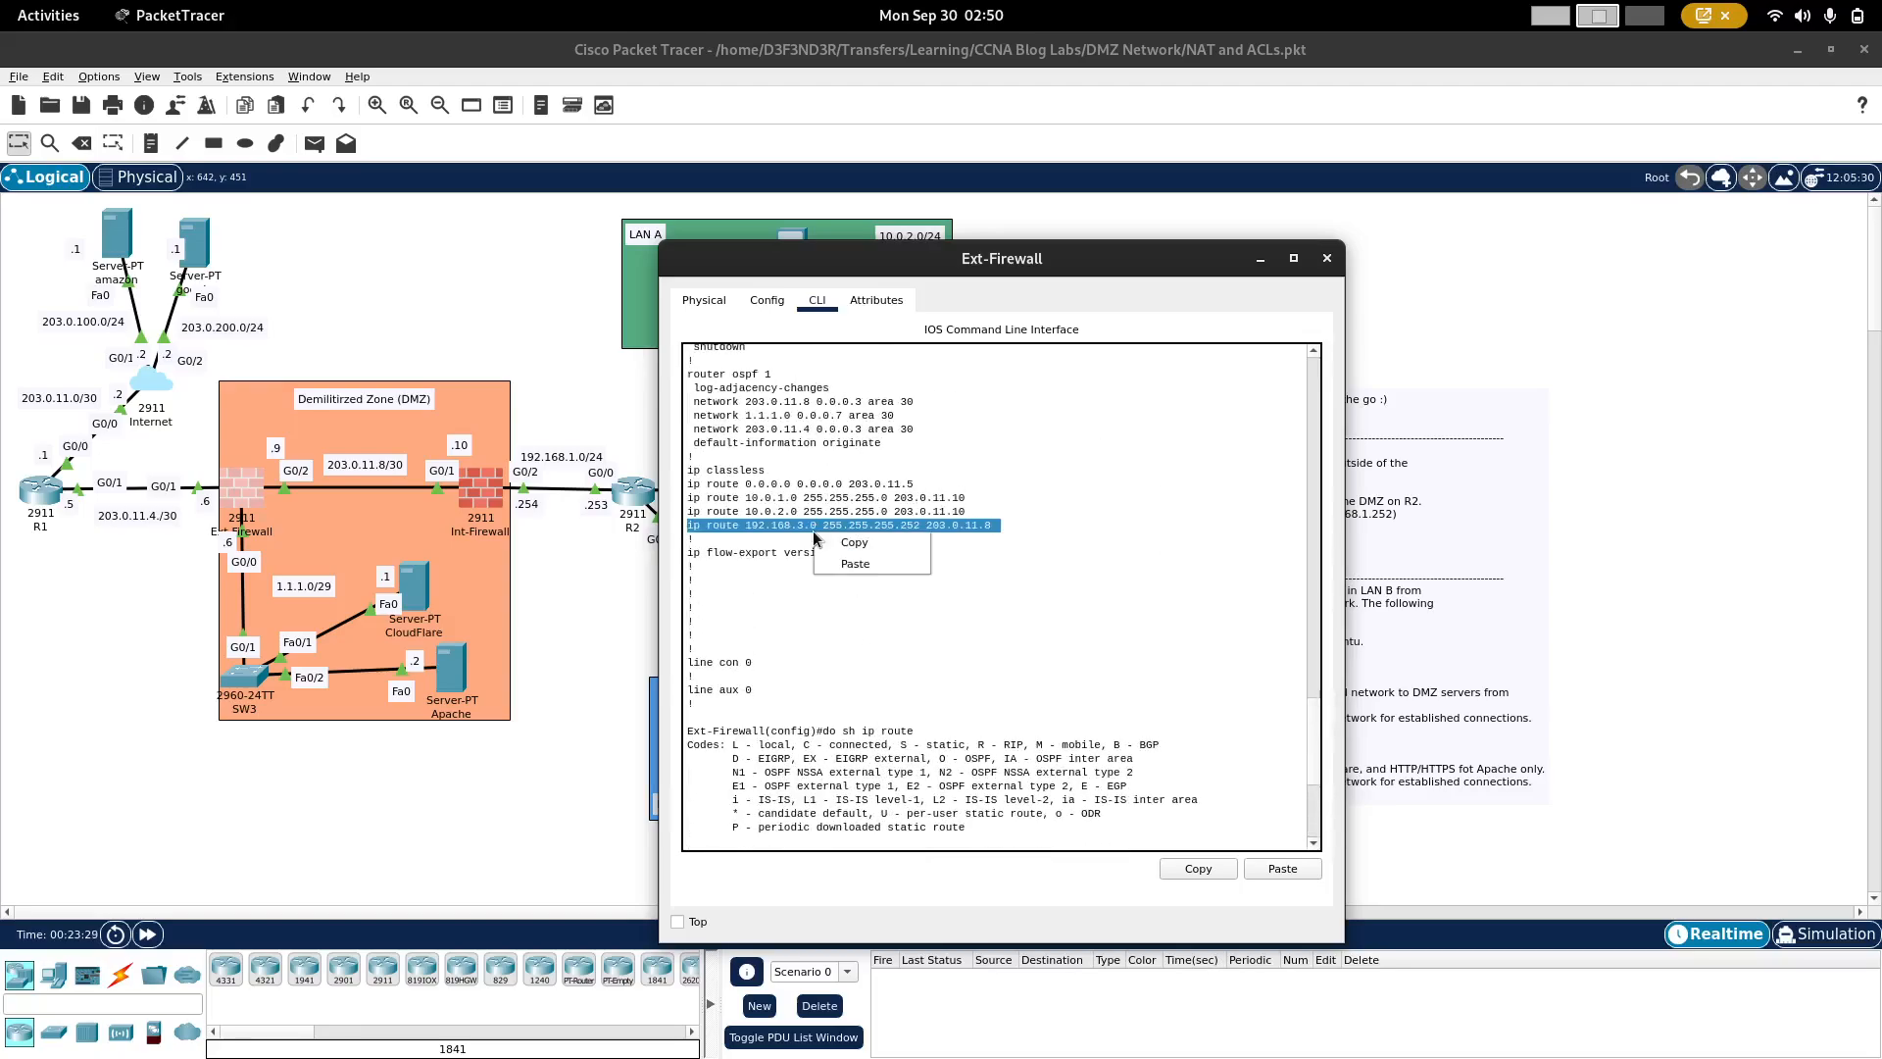
click(833, 541)
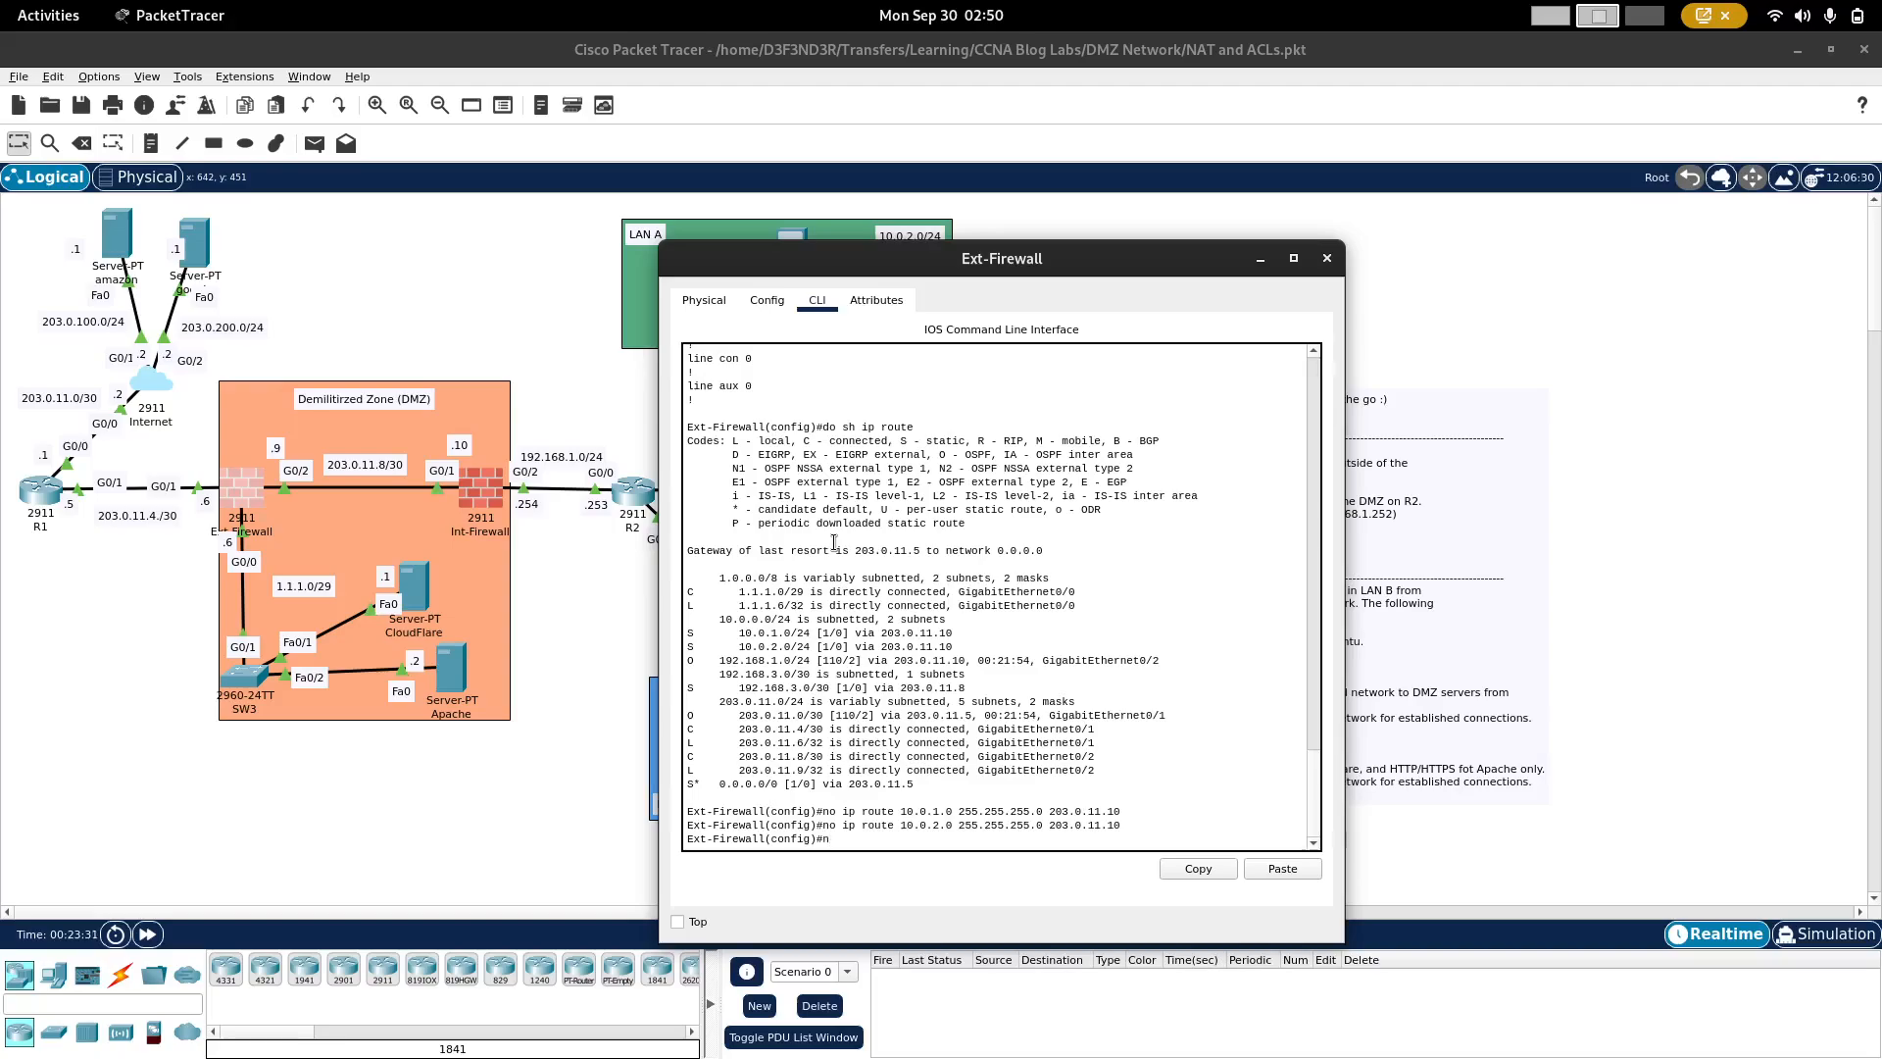
right_click(889, 584)
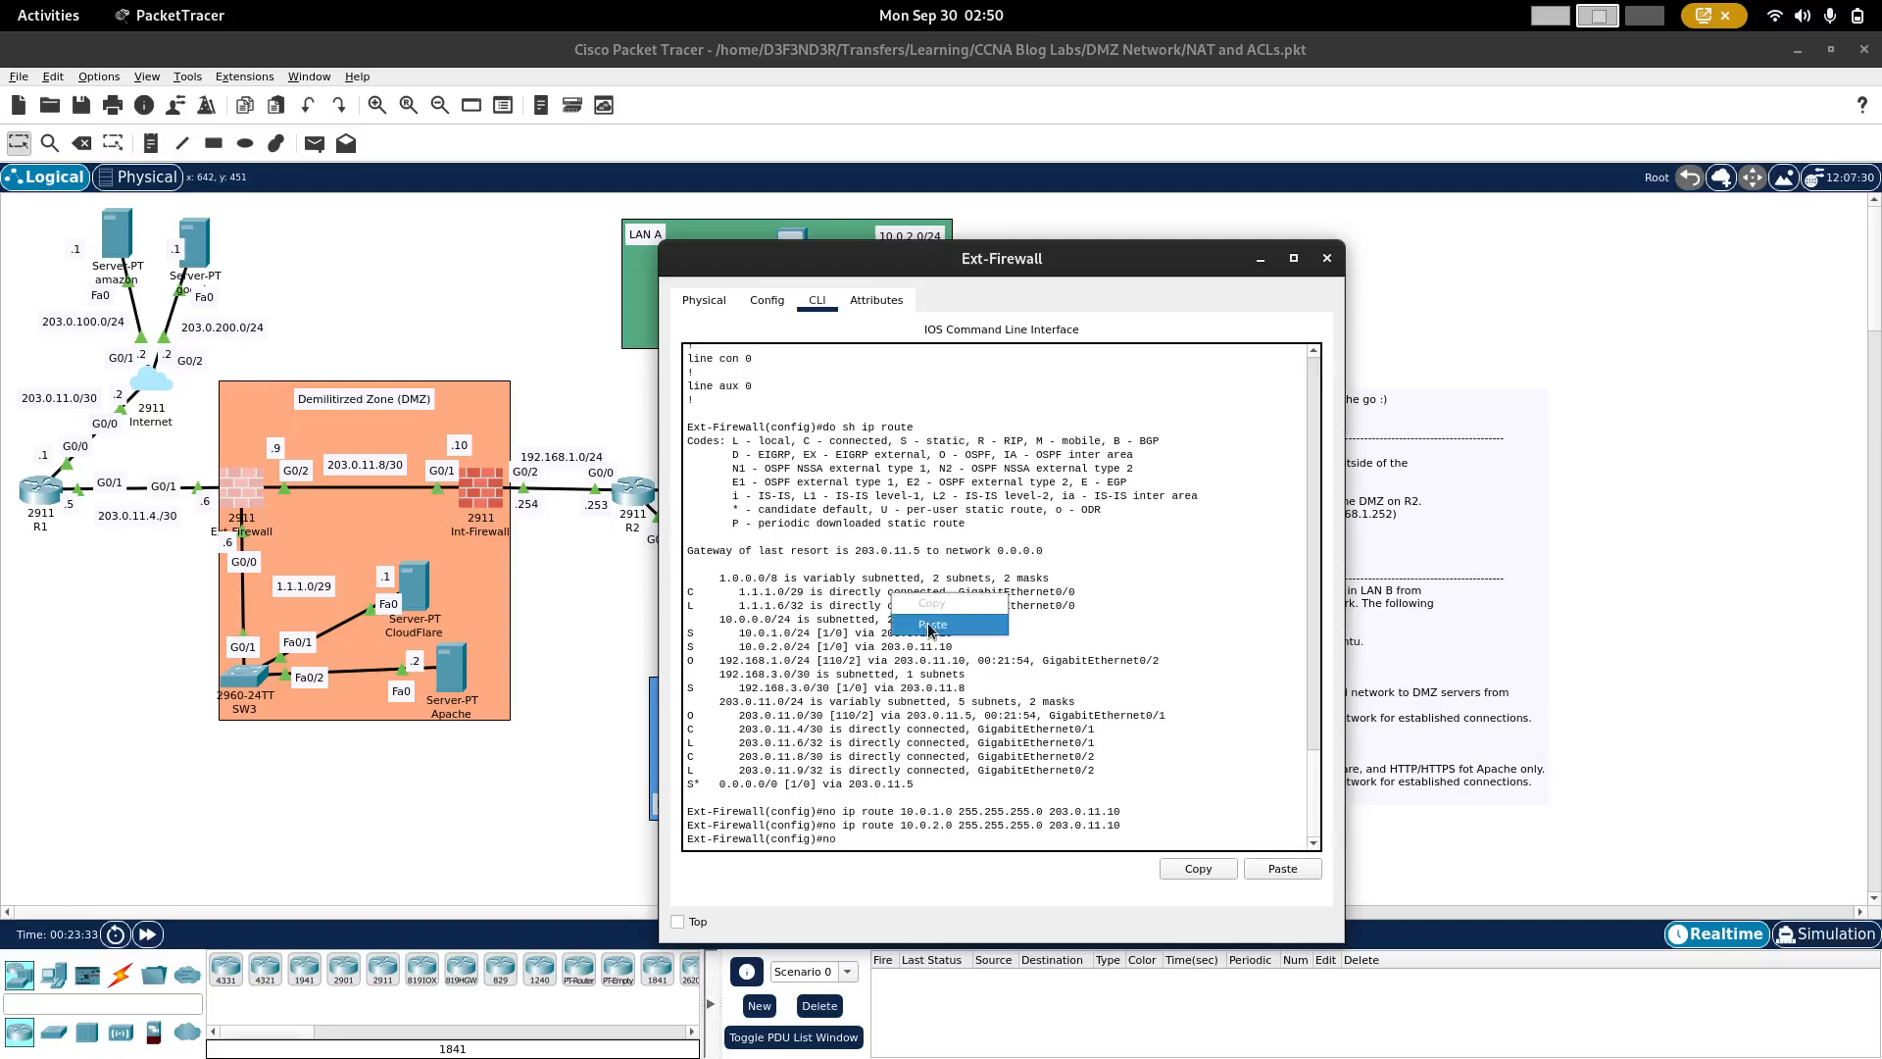
click(927, 624)
Step: Add a static route on Ext-Firewall to 192.168.1.0 255.255.255.0 via 203.0.11.10
text(ip ro)
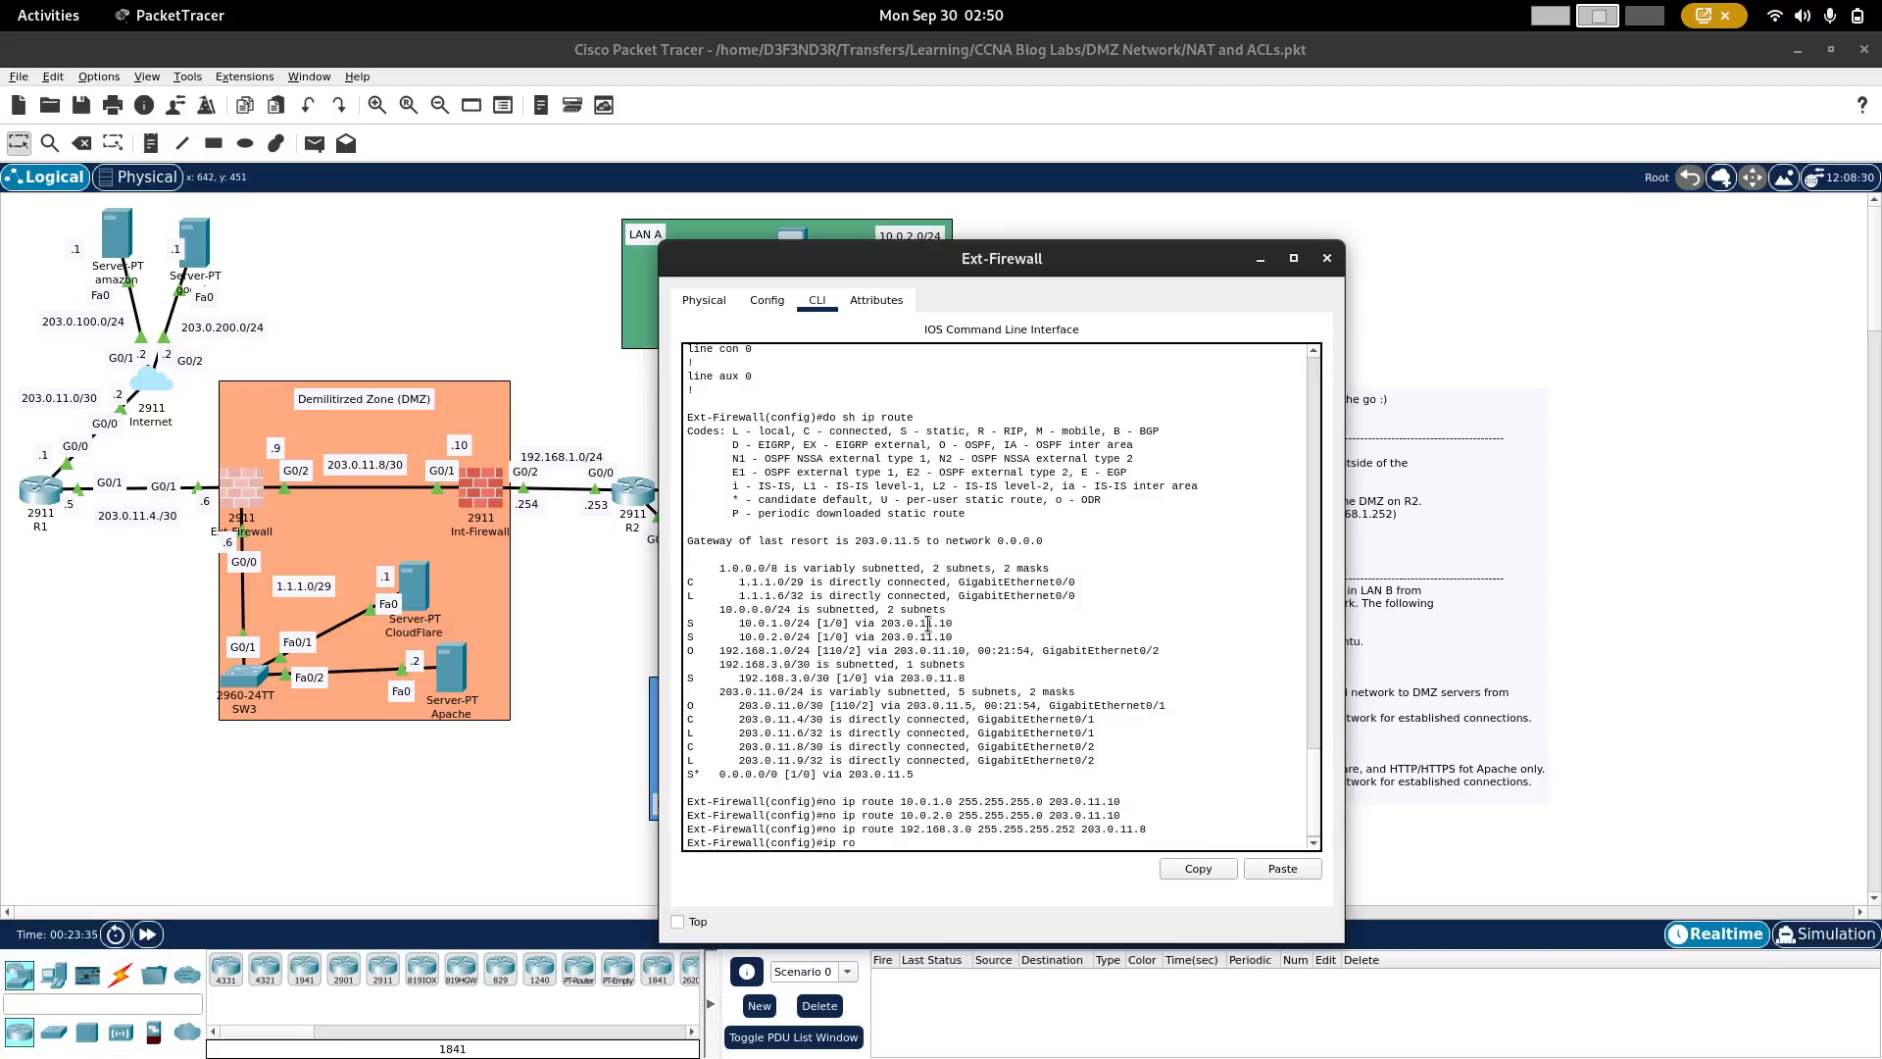
text(ute 192.168.1.0 255.255.255.0 203.0.11.10)
key(Return)
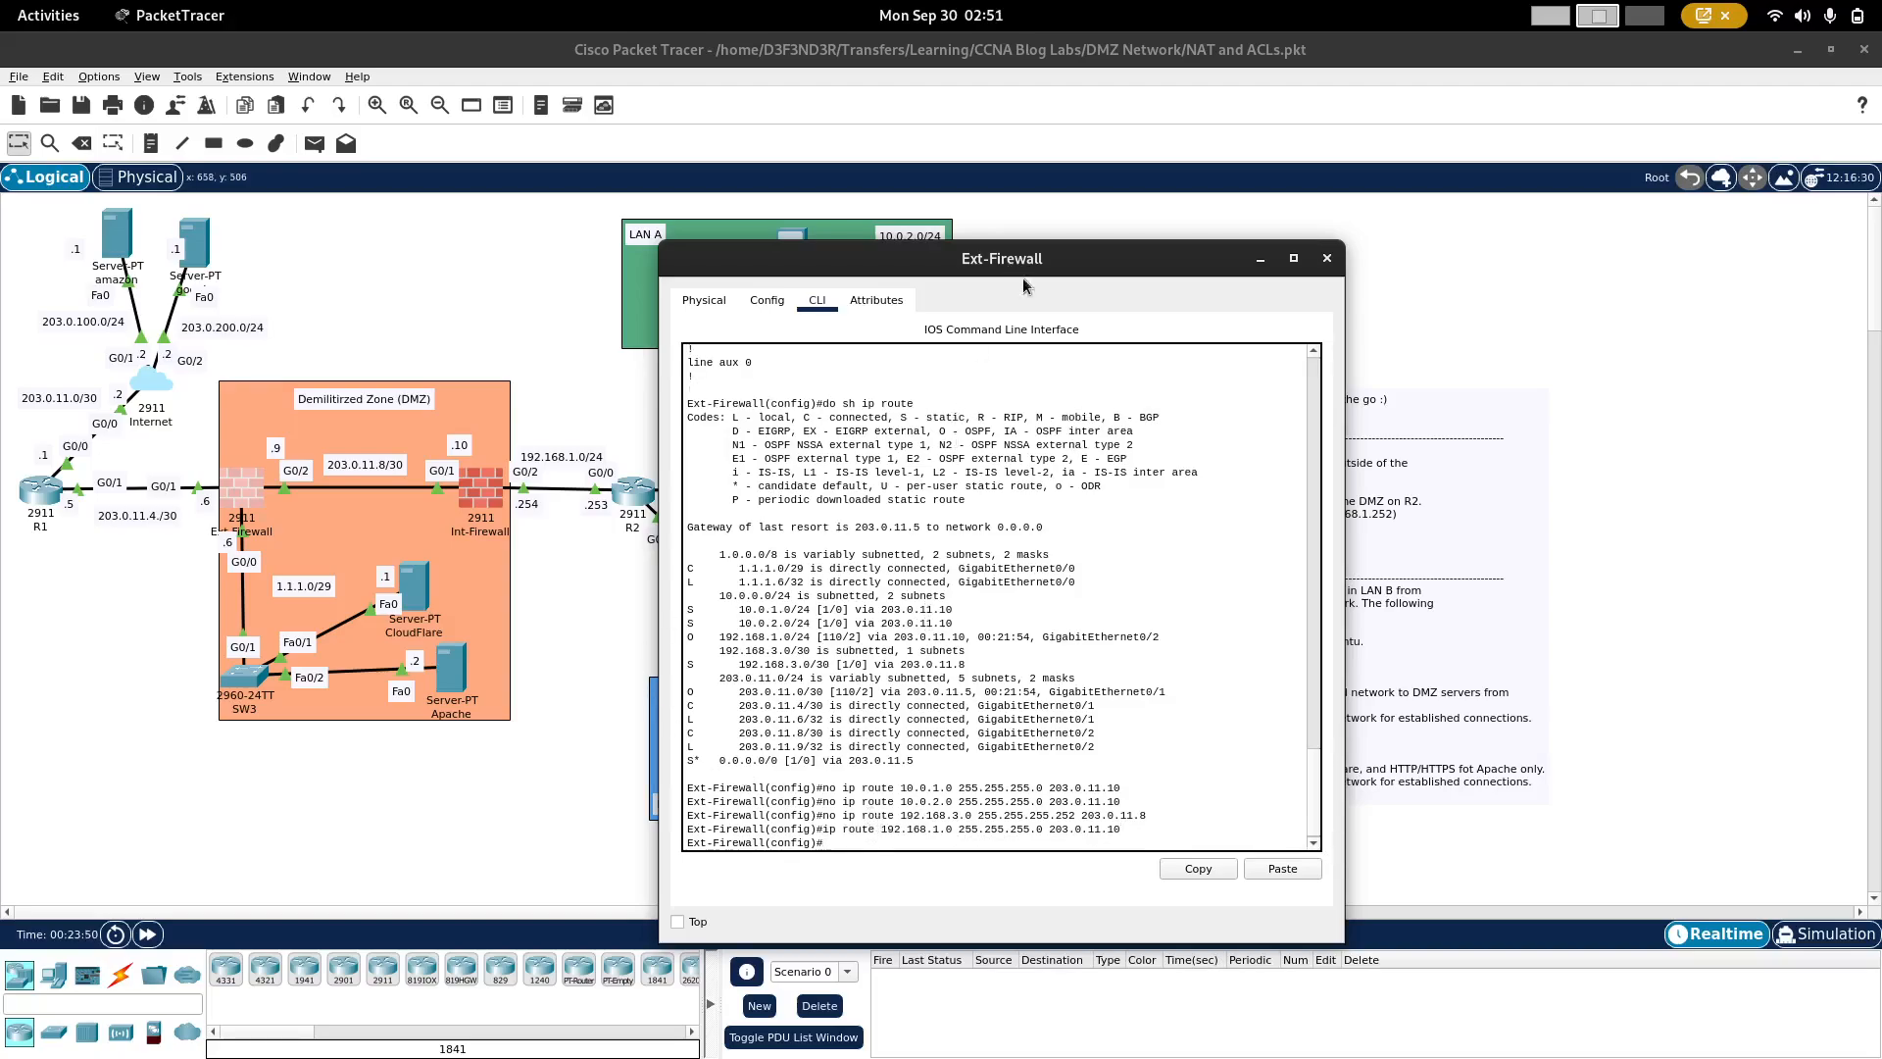
Step: Open router R1's command line and enter global configuration mode
drag(1088, 258, 1310, 251)
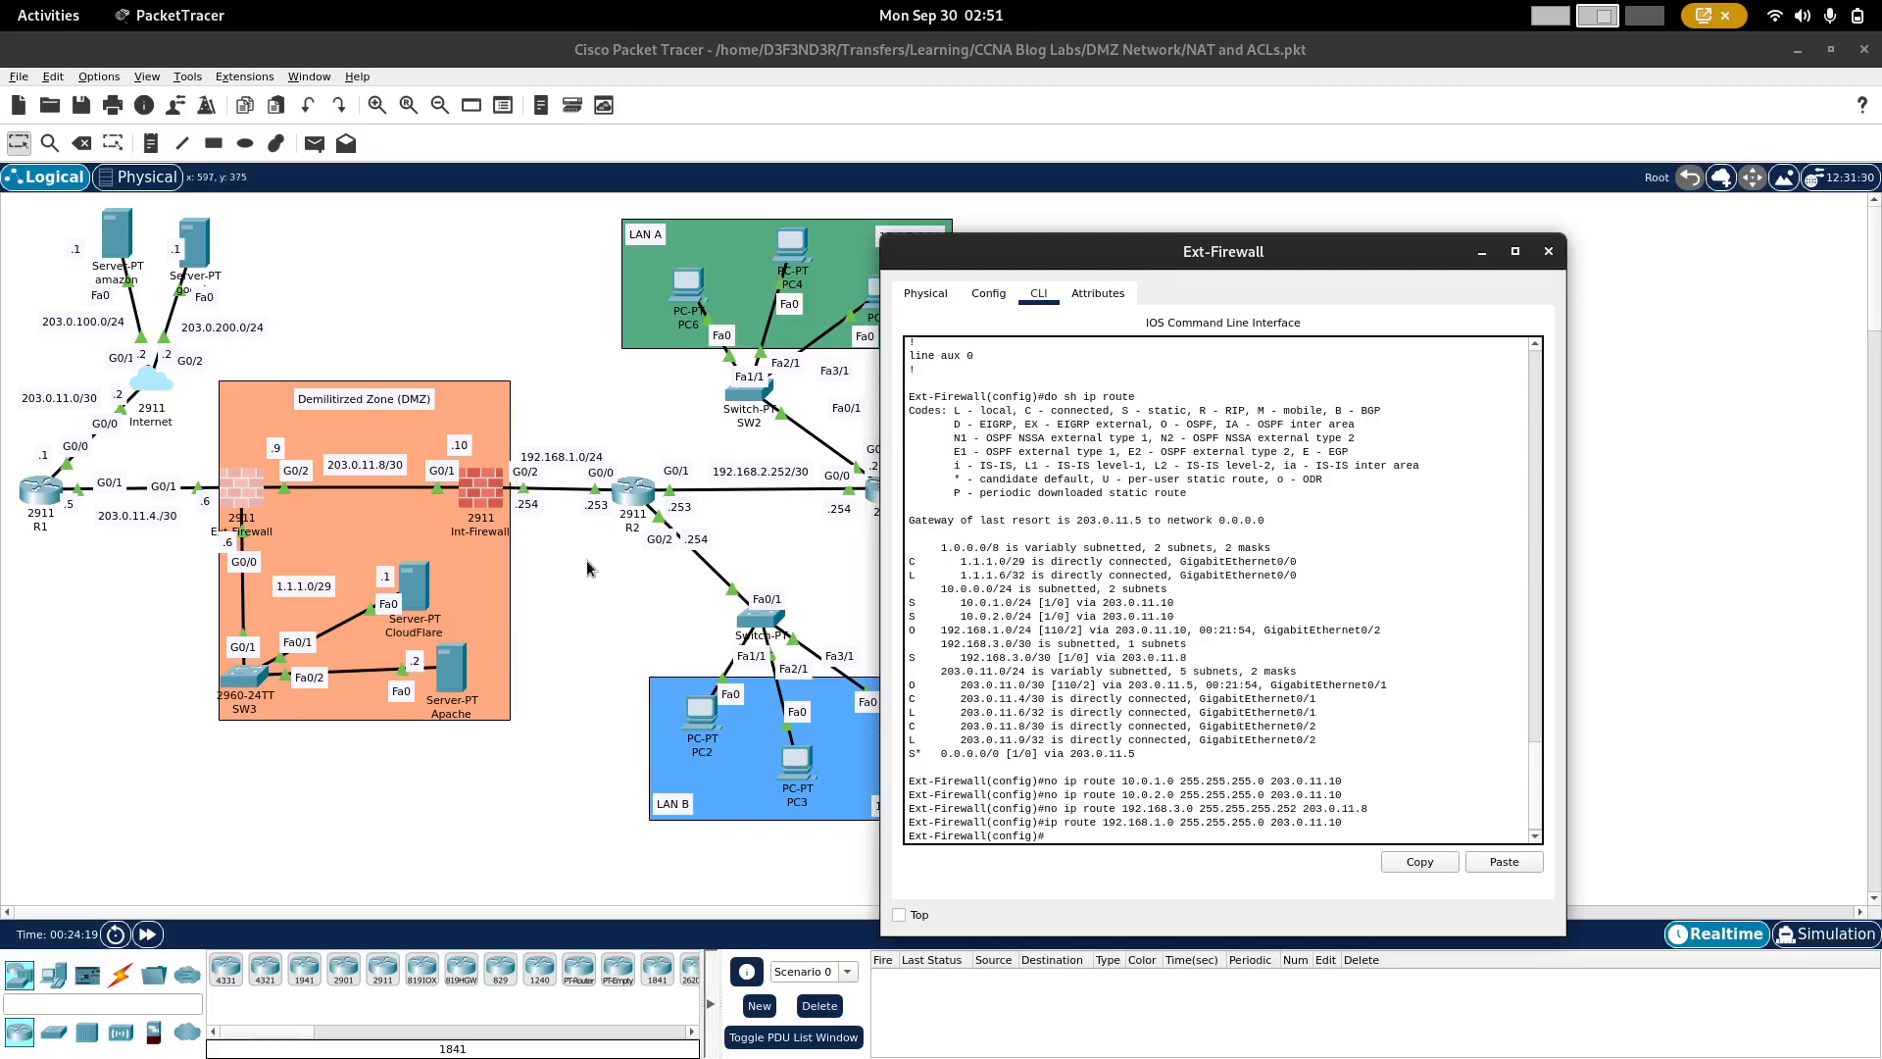
click(39, 488)
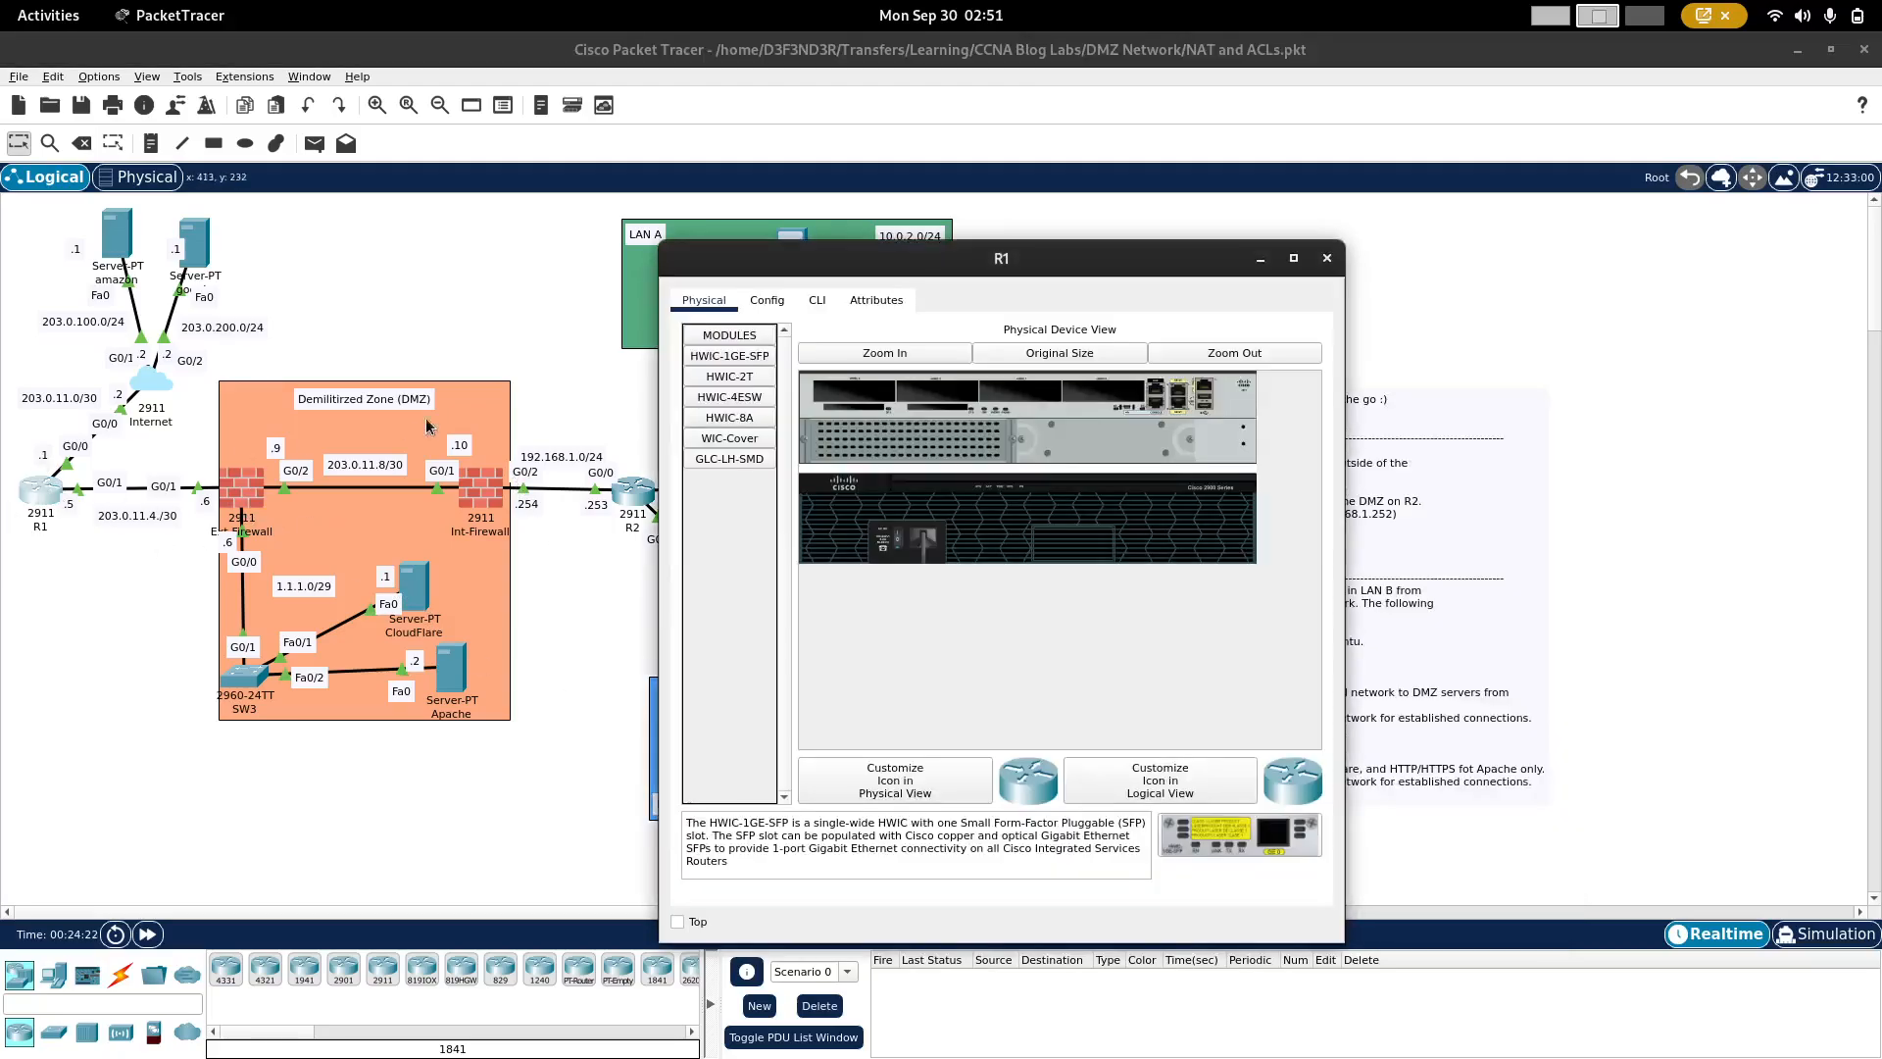
click(806, 301)
key(Return)
key(Return)
text(en)
key(Return)
text(co)
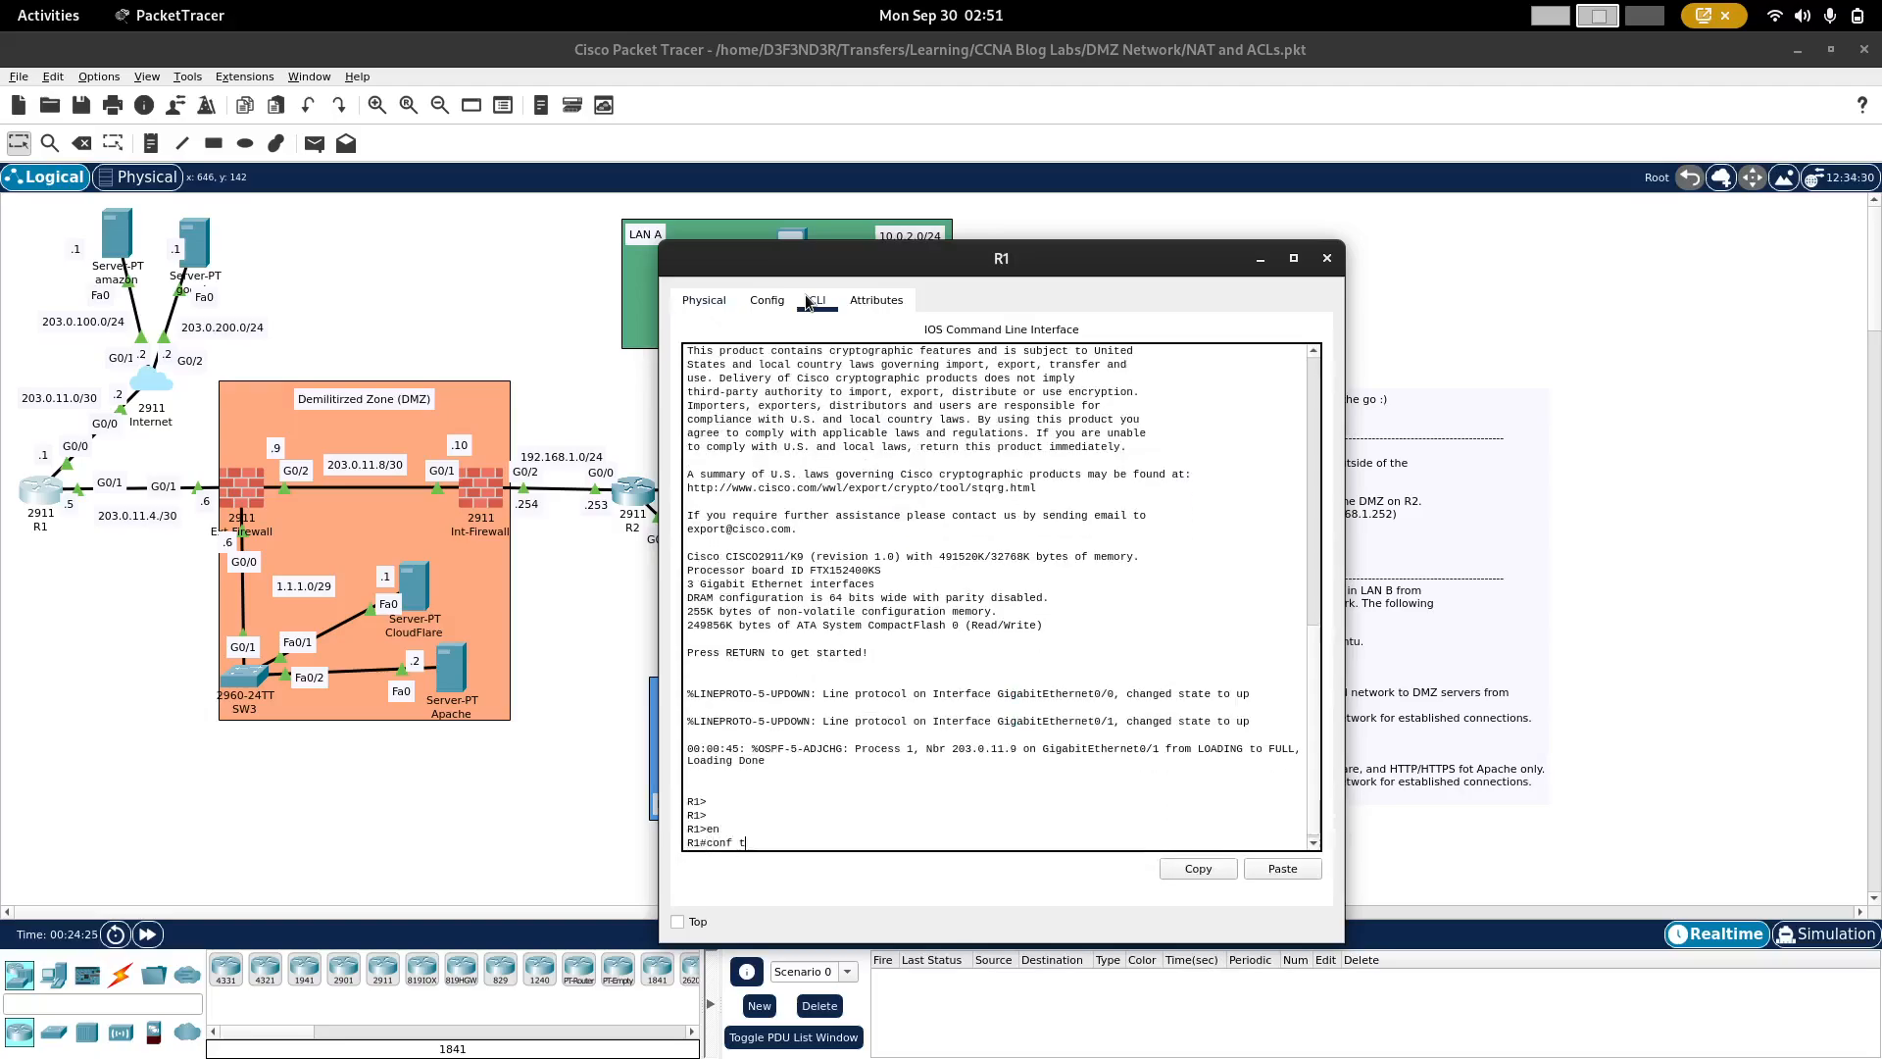
text(nf t)
key(Return)
Step: Display R1's running configuration through to its static routes
text(do sh run)
key(Return)
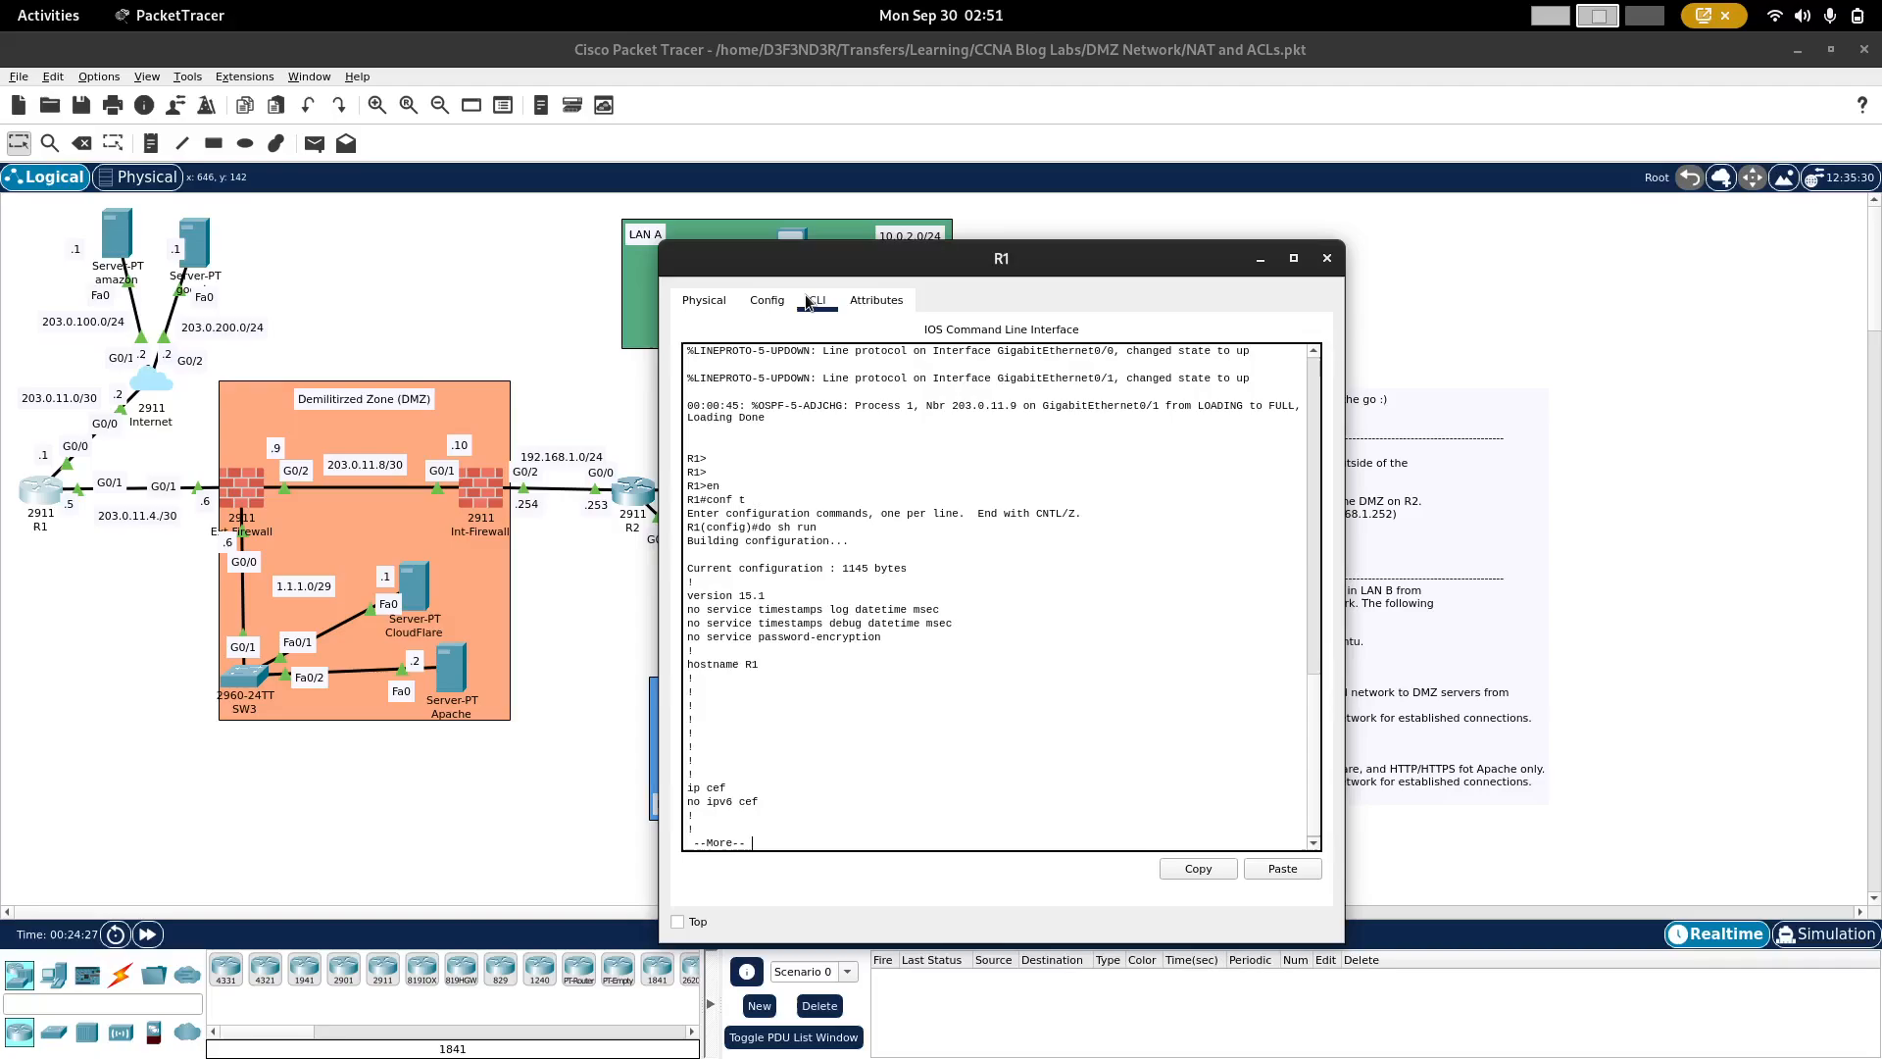
key(space)
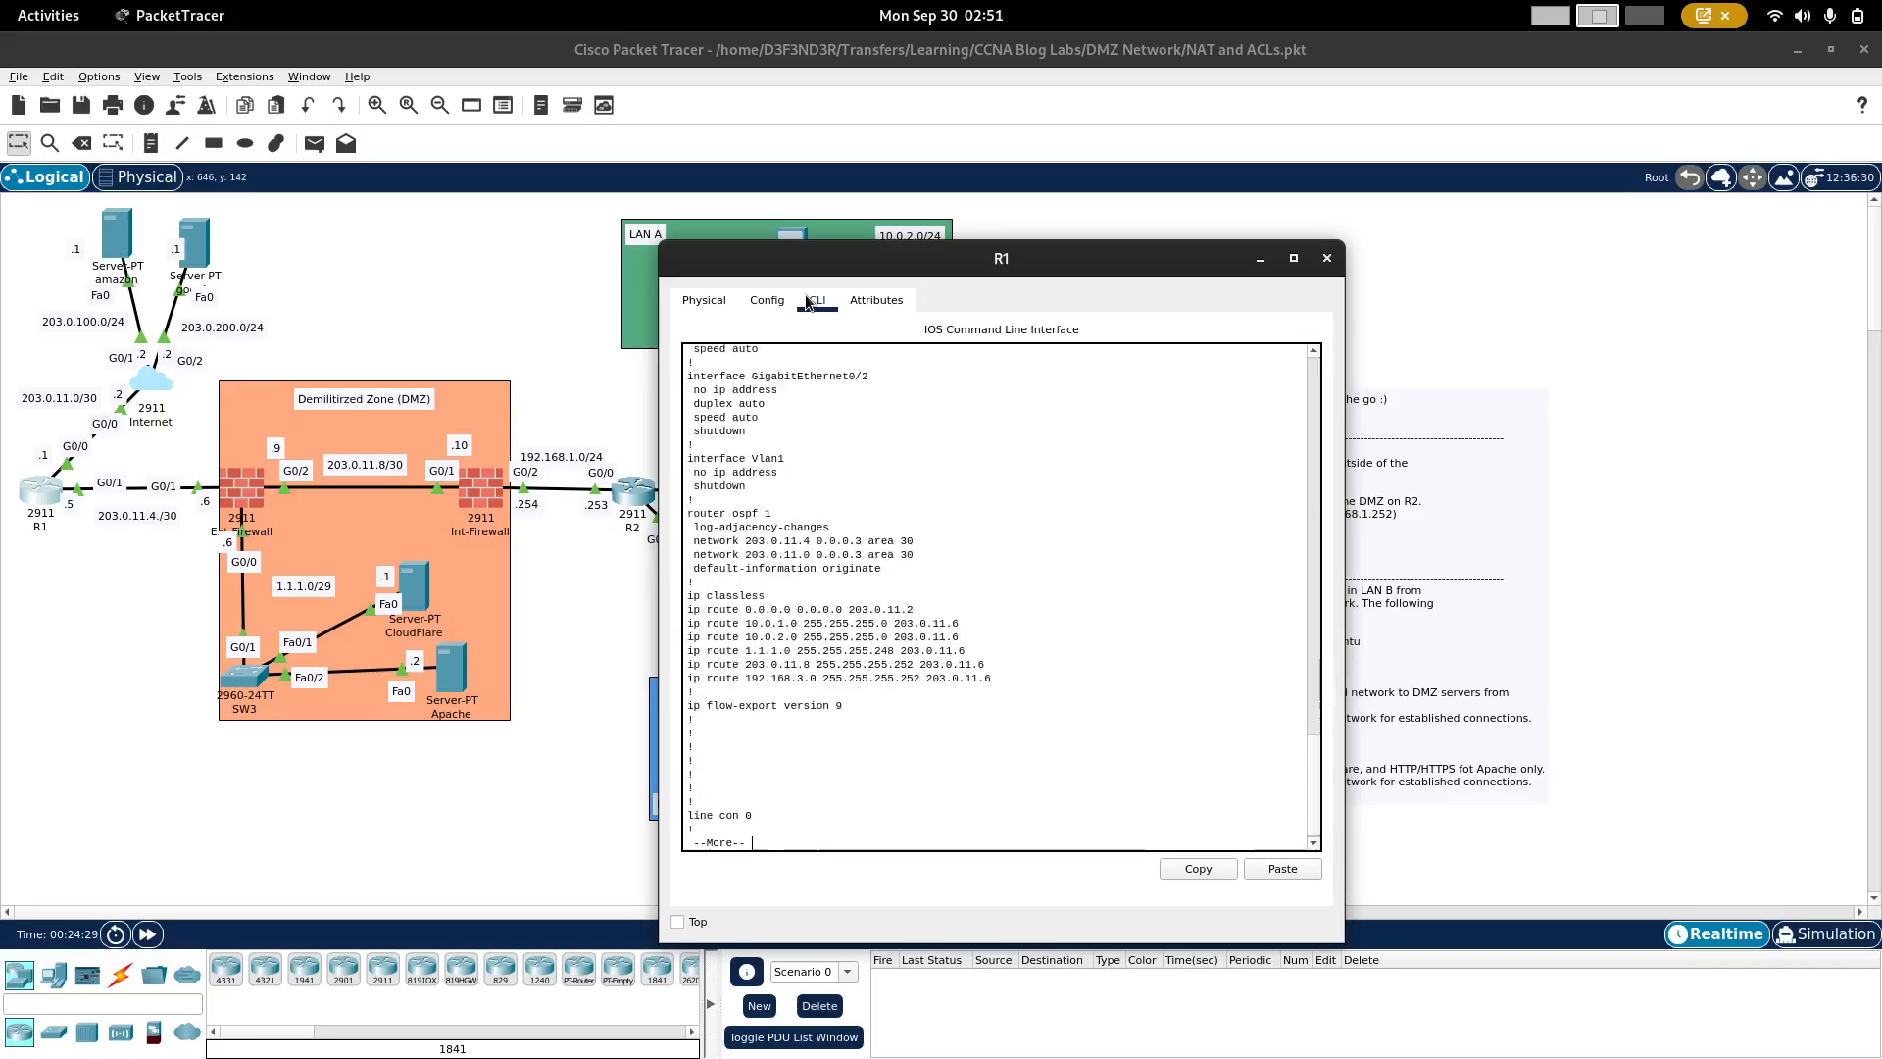
Step: Copy R1's 10.0.1.0 255.255.255.0 route line via 203.0.11.6, end the listing, and remove that static route
triple_click(743, 628)
right_click(748, 631)
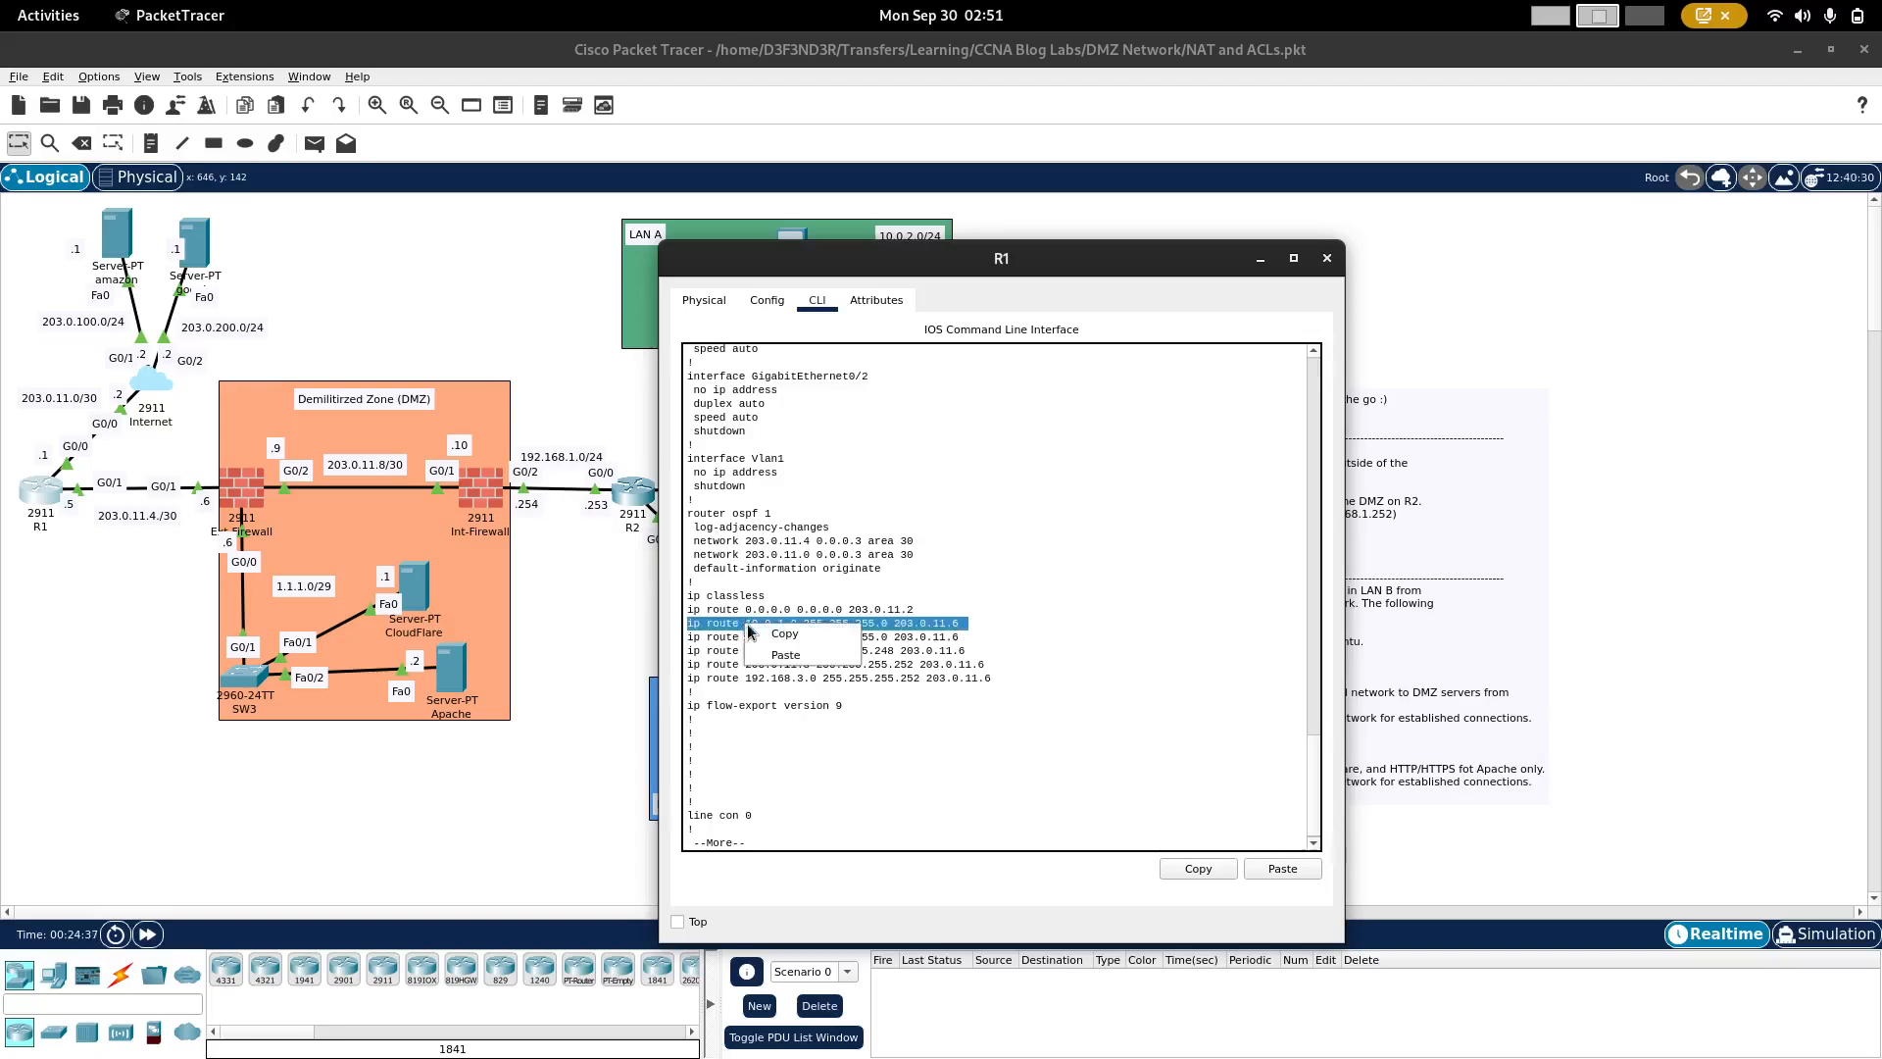
click(784, 633)
click(815, 737)
text(q)
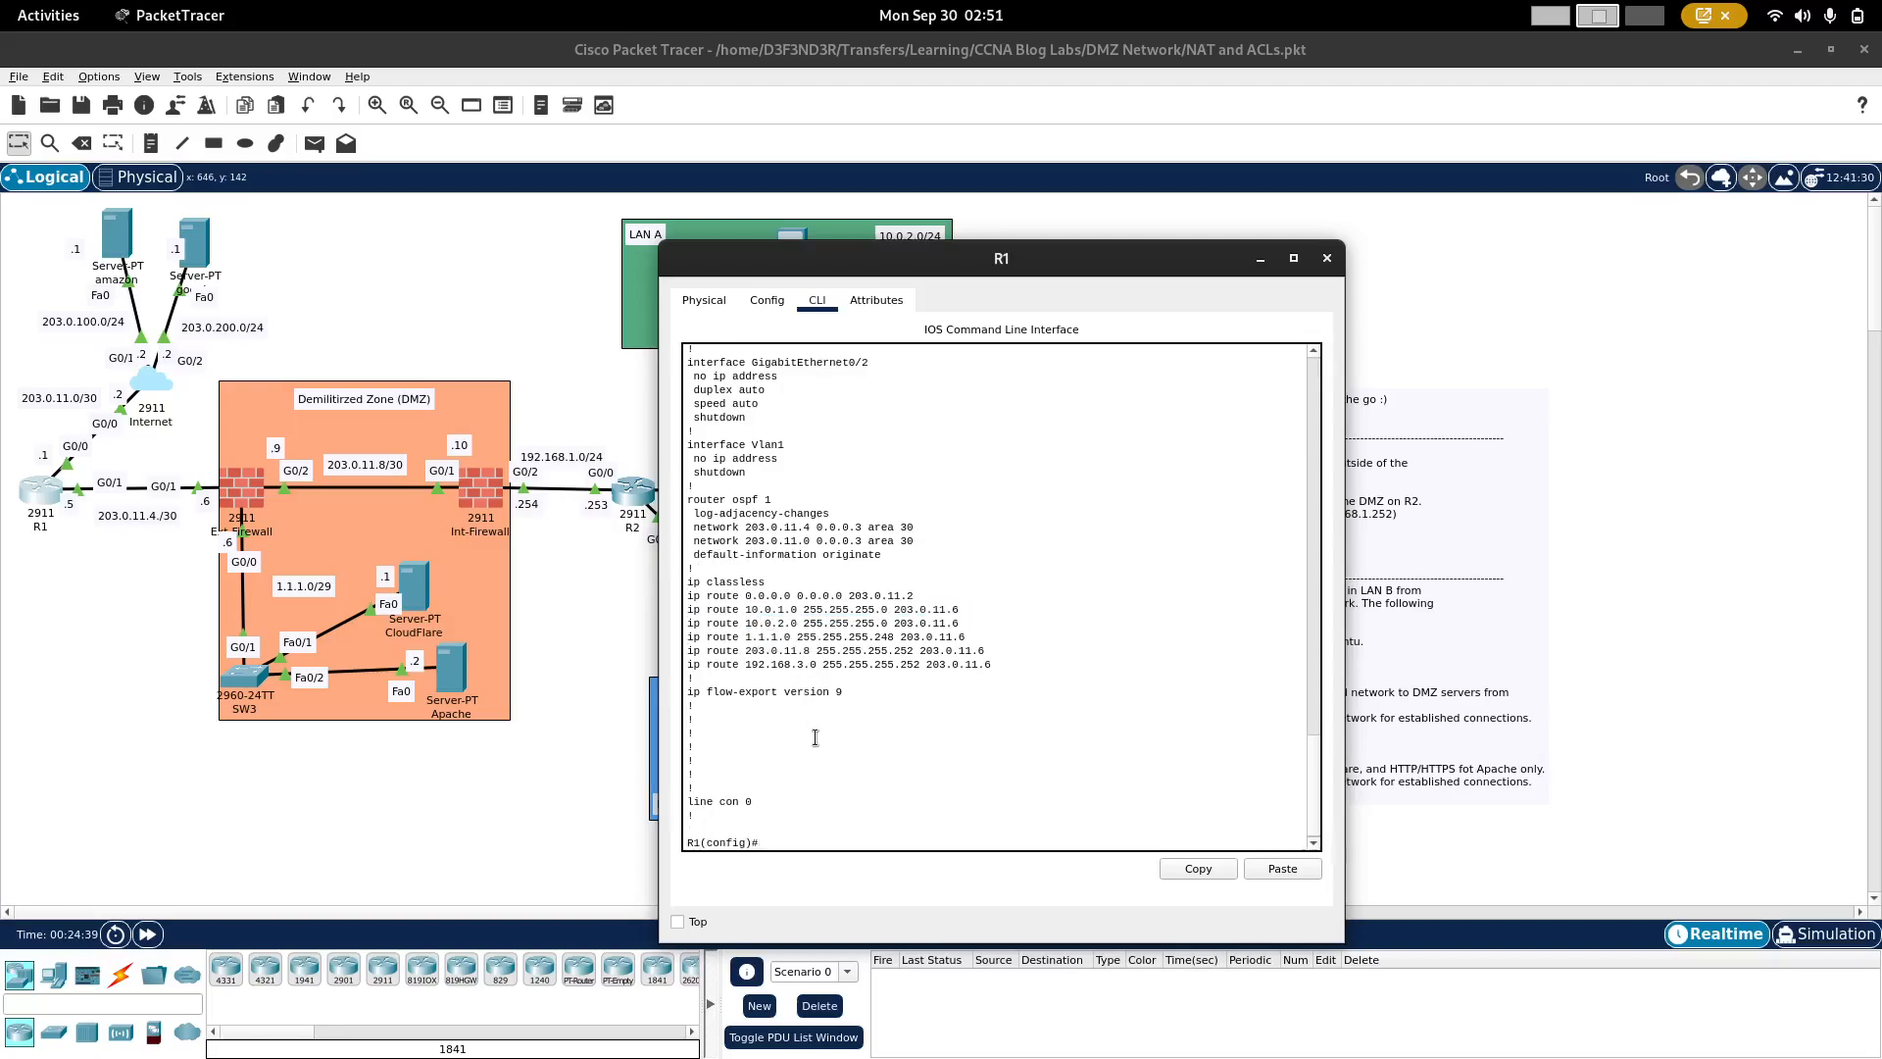
text(no)
right_click(815, 737)
click(858, 770)
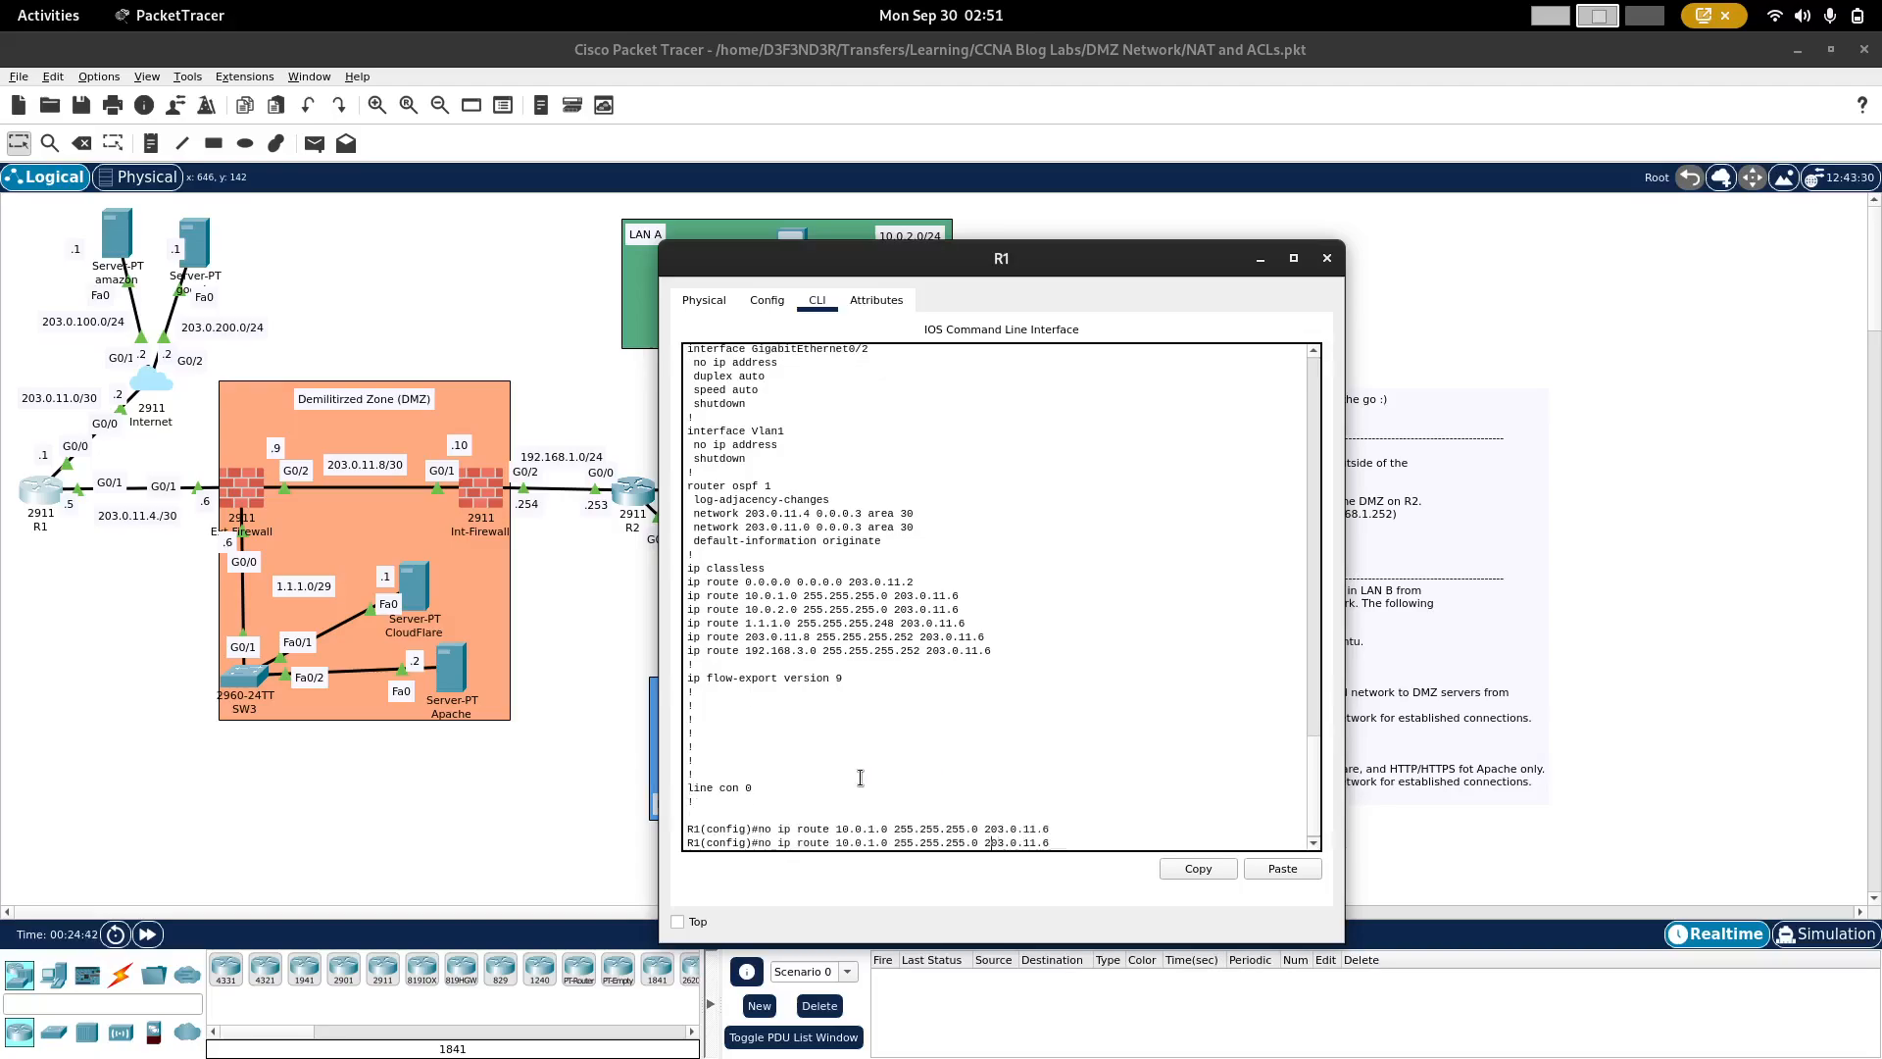
Step: Remove R1's static route to 10.0.2.0 255.255.255.0 via 203.0.11.6 by editing the previous command
key(BackSpace)
text(2)
key(Return)
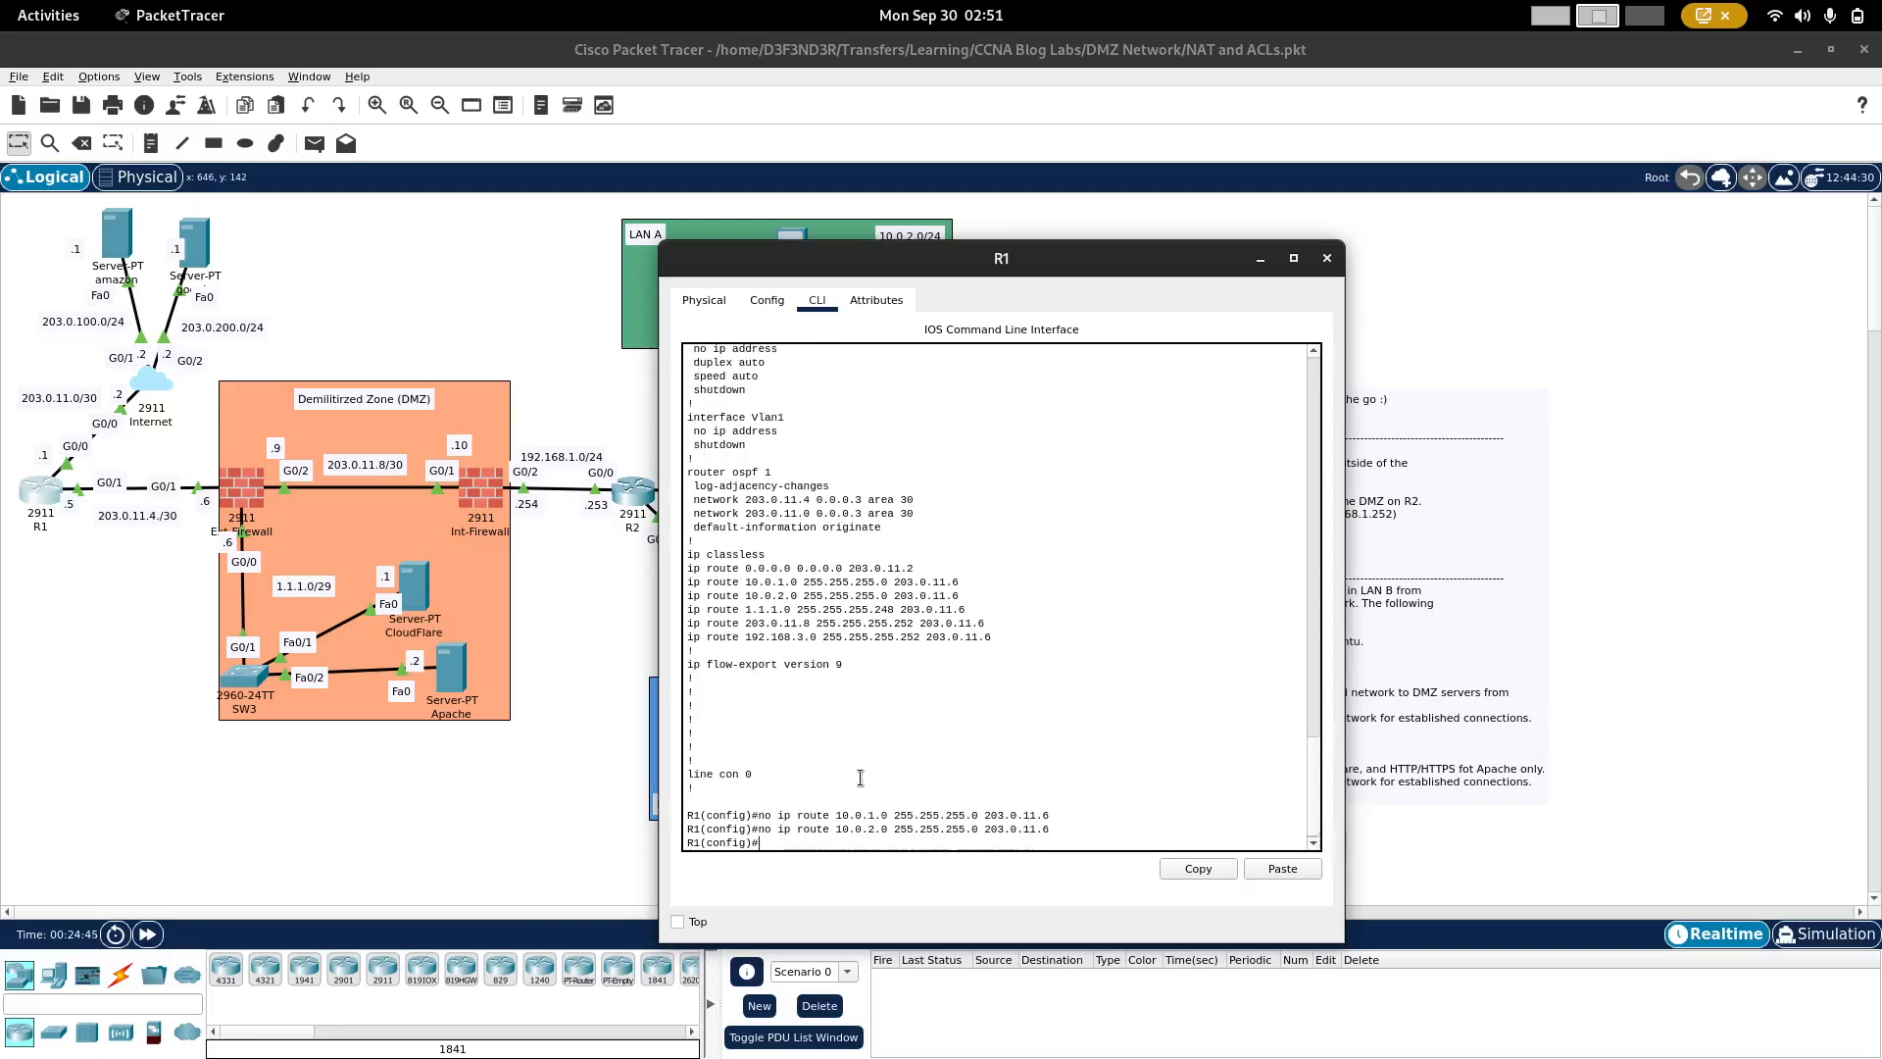
Step: Remove R1's static route to 203.0.11.8 255.255.255.252 via 203.0.11.6, copying its line from the configuration output
triple_click(824, 625)
right_click(823, 625)
click(859, 637)
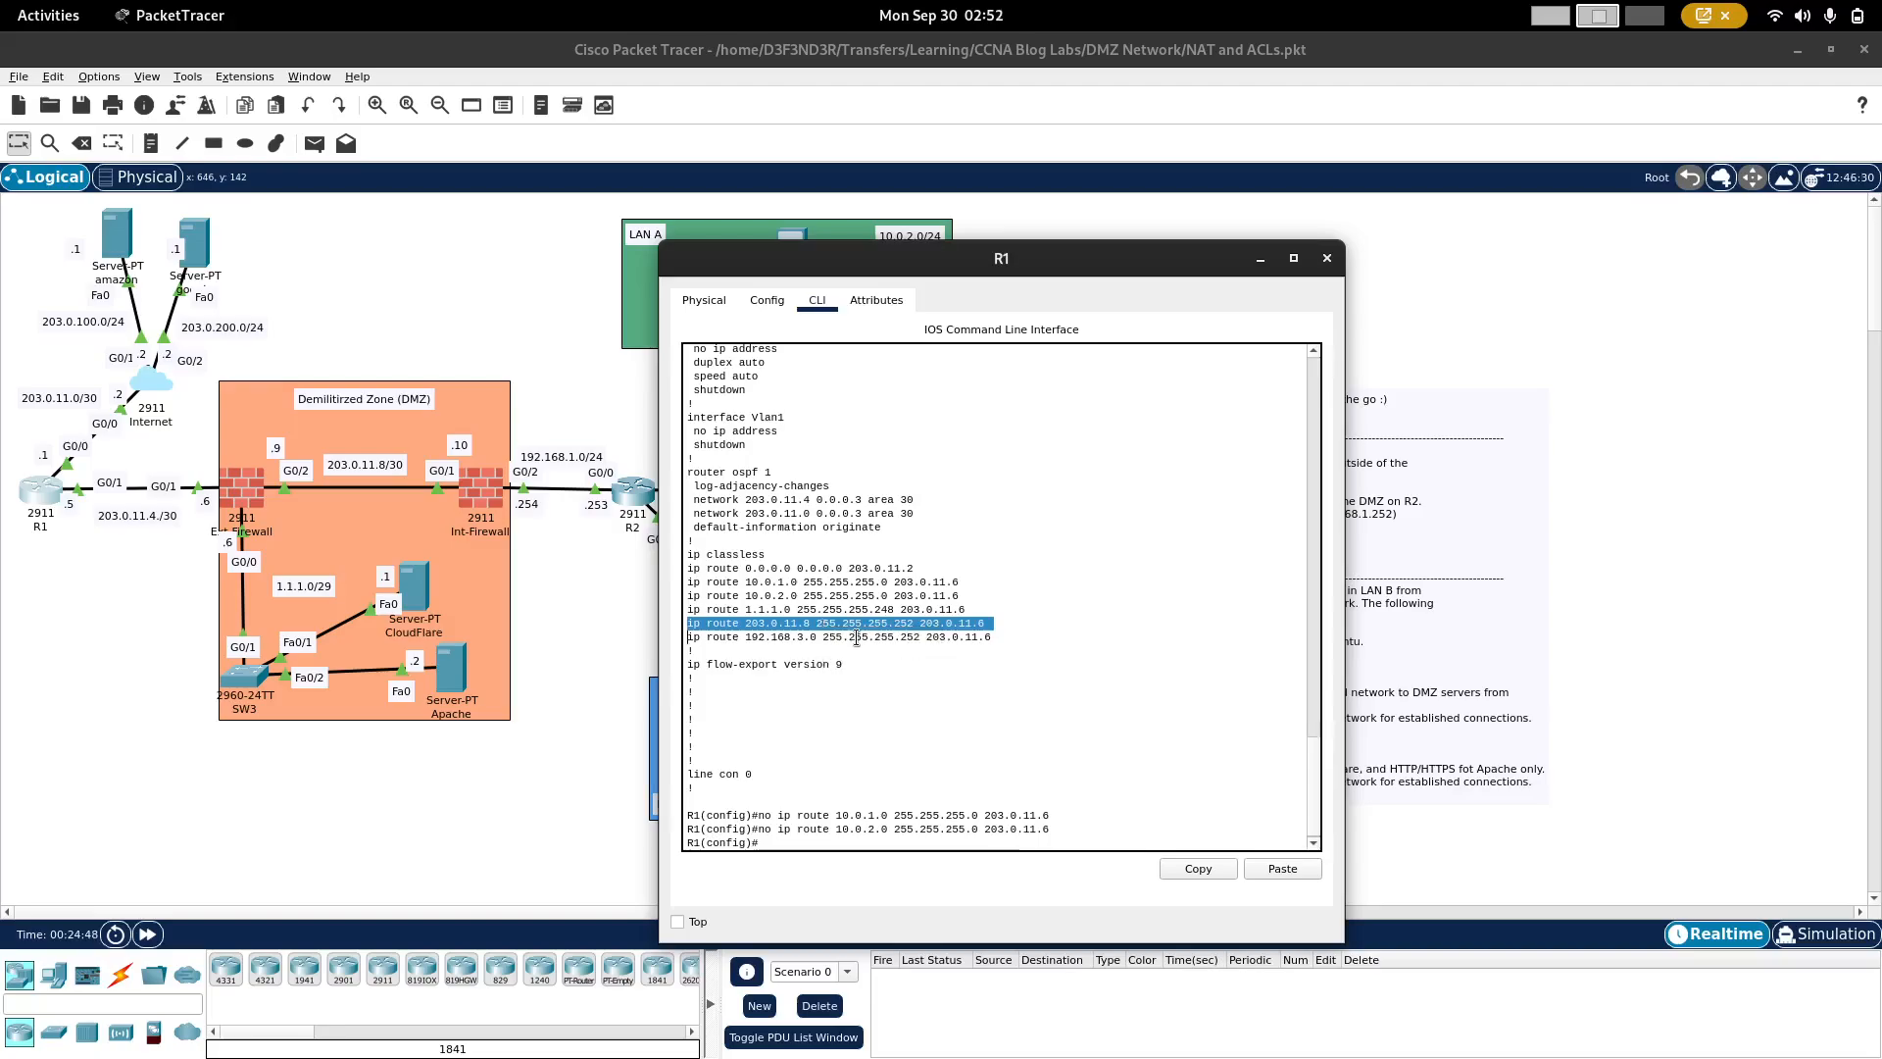
click(860, 736)
text(n)
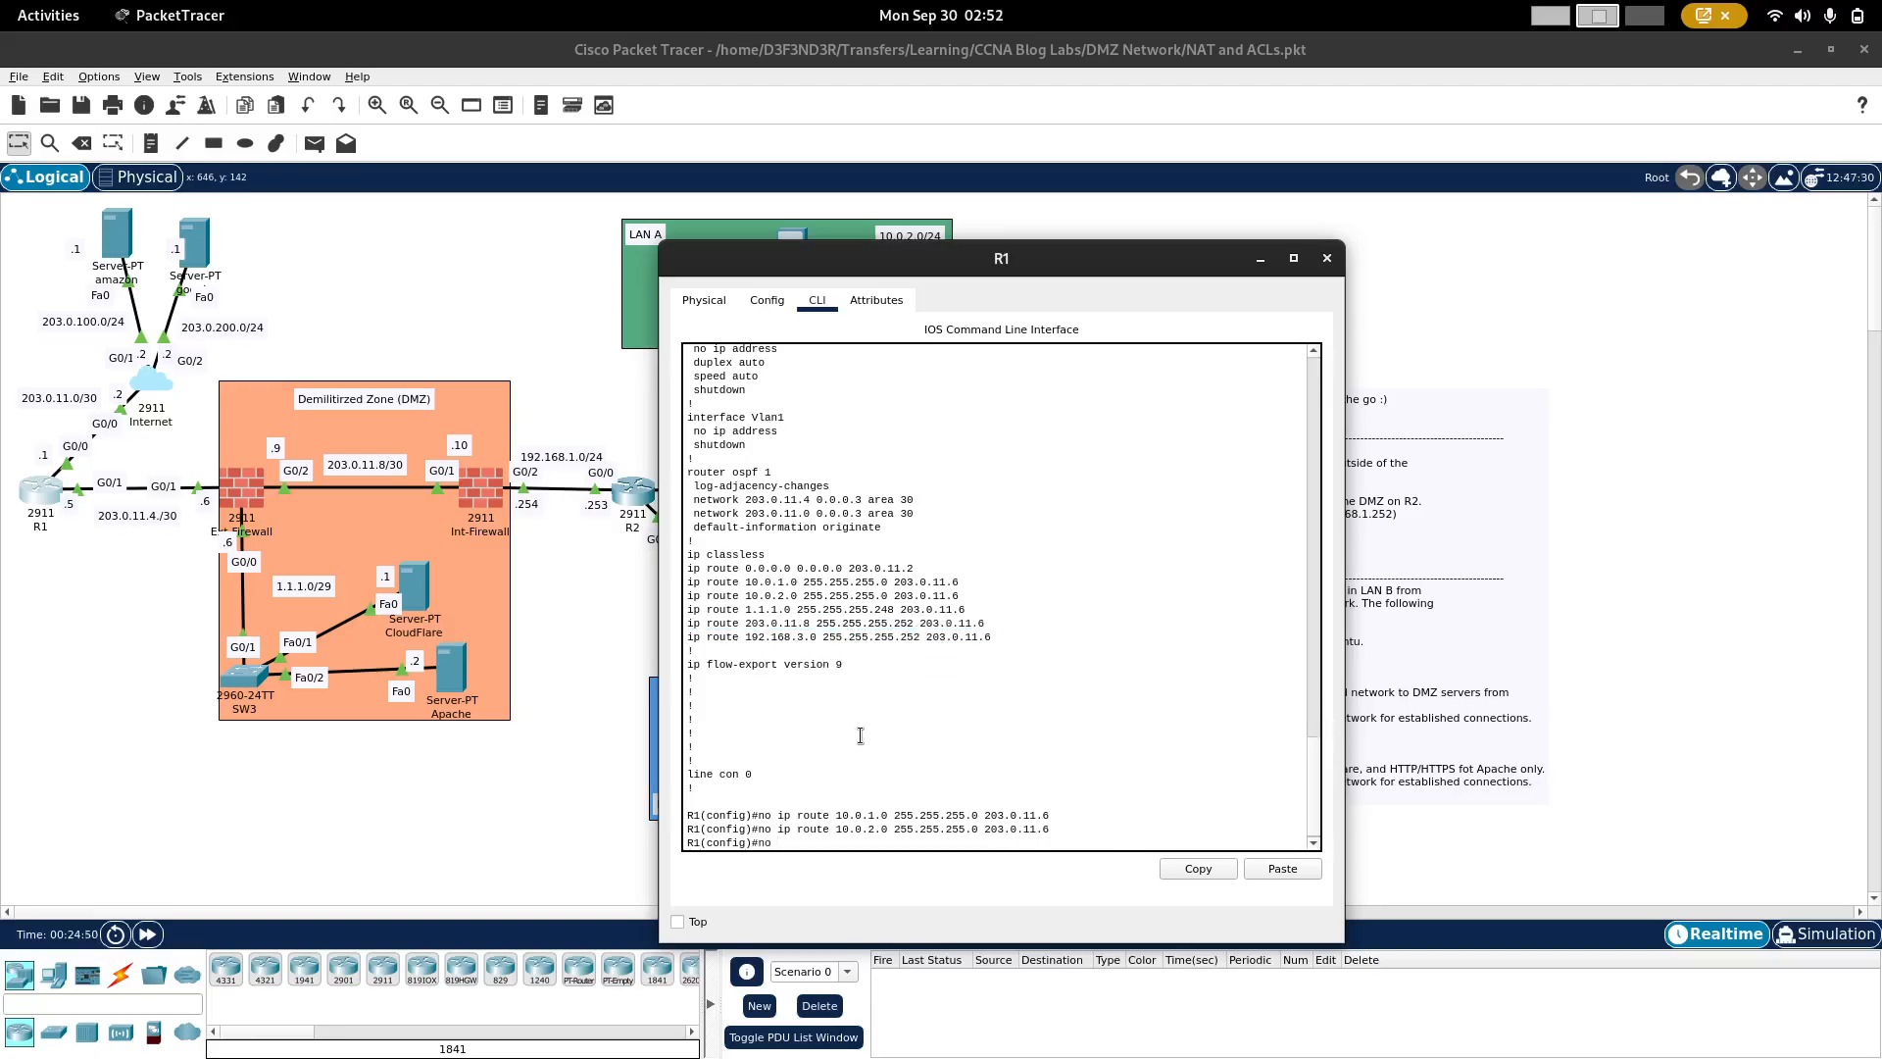
text(o)
right_click(861, 735)
click(895, 768)
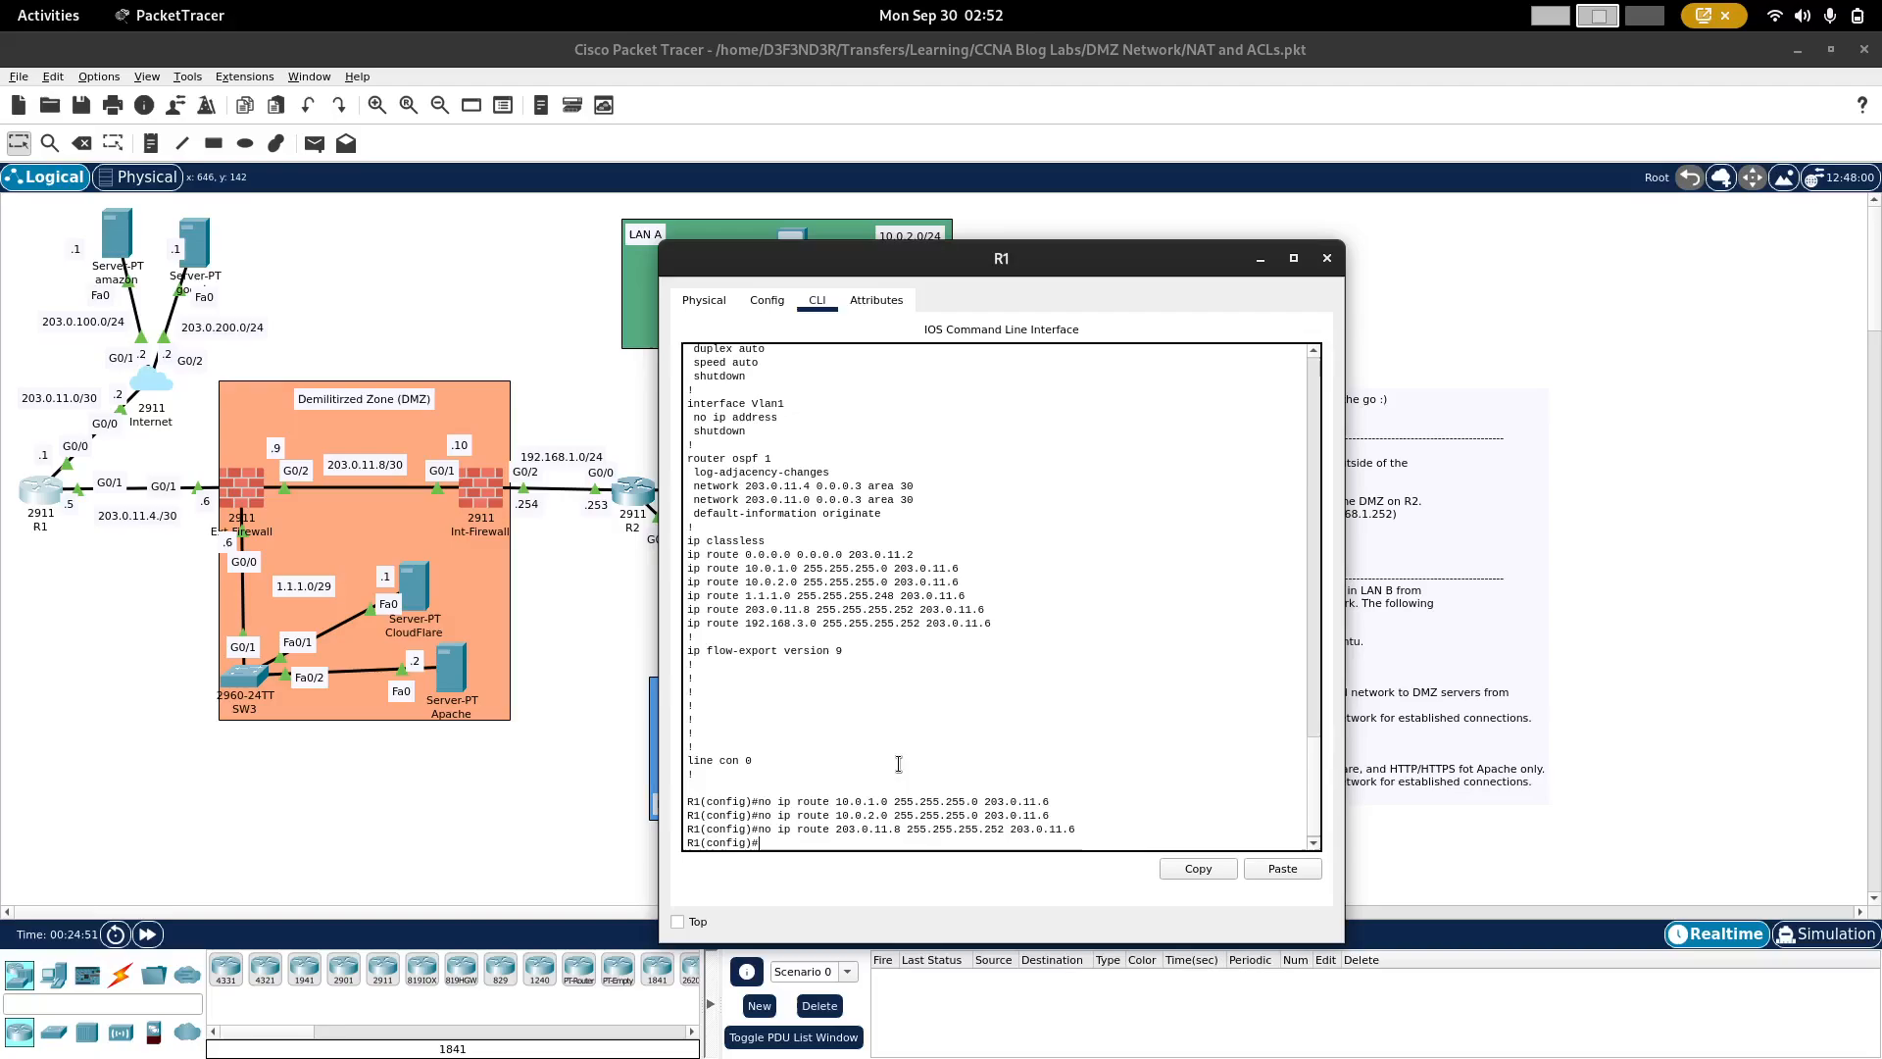
Step: Remove R1's static route to 192.168.3.0 255.255.255.252 via 203.0.11.6, copying its line from the configuration output
triple_click(800, 623)
right_click(800, 622)
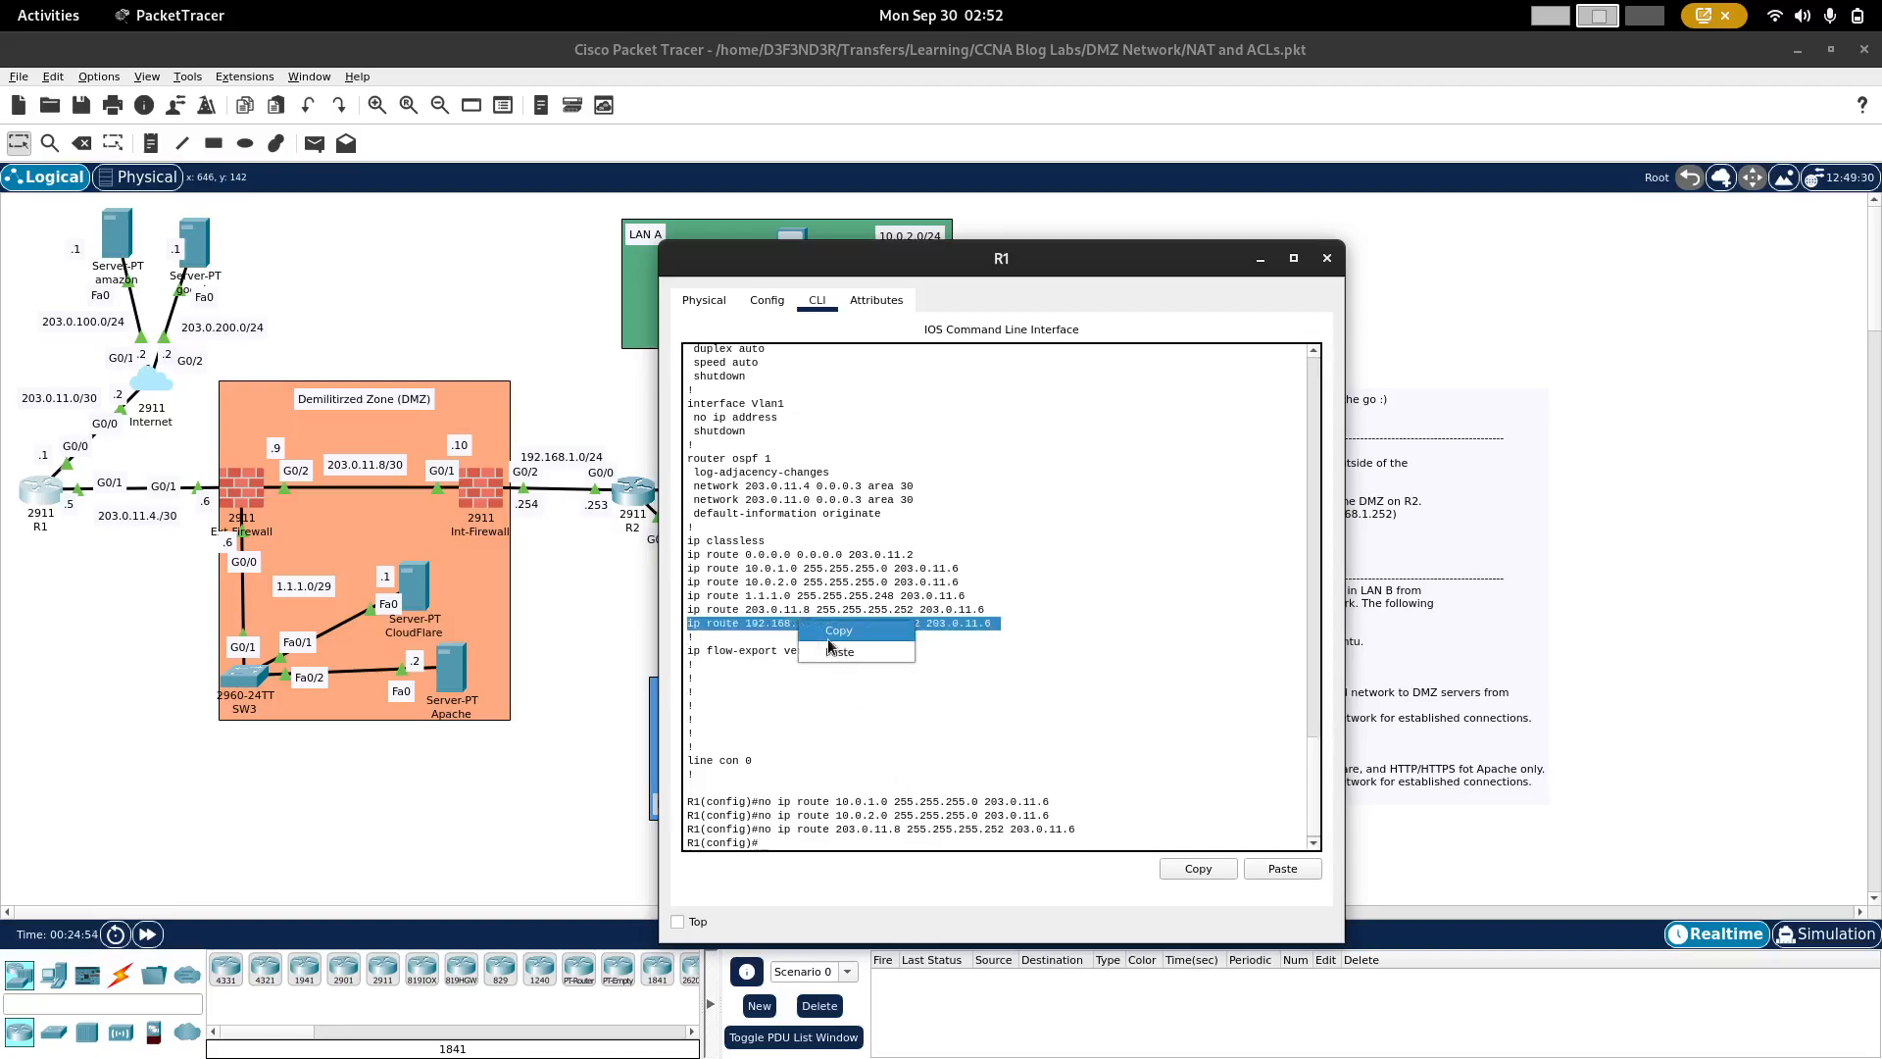
click(829, 639)
text(no)
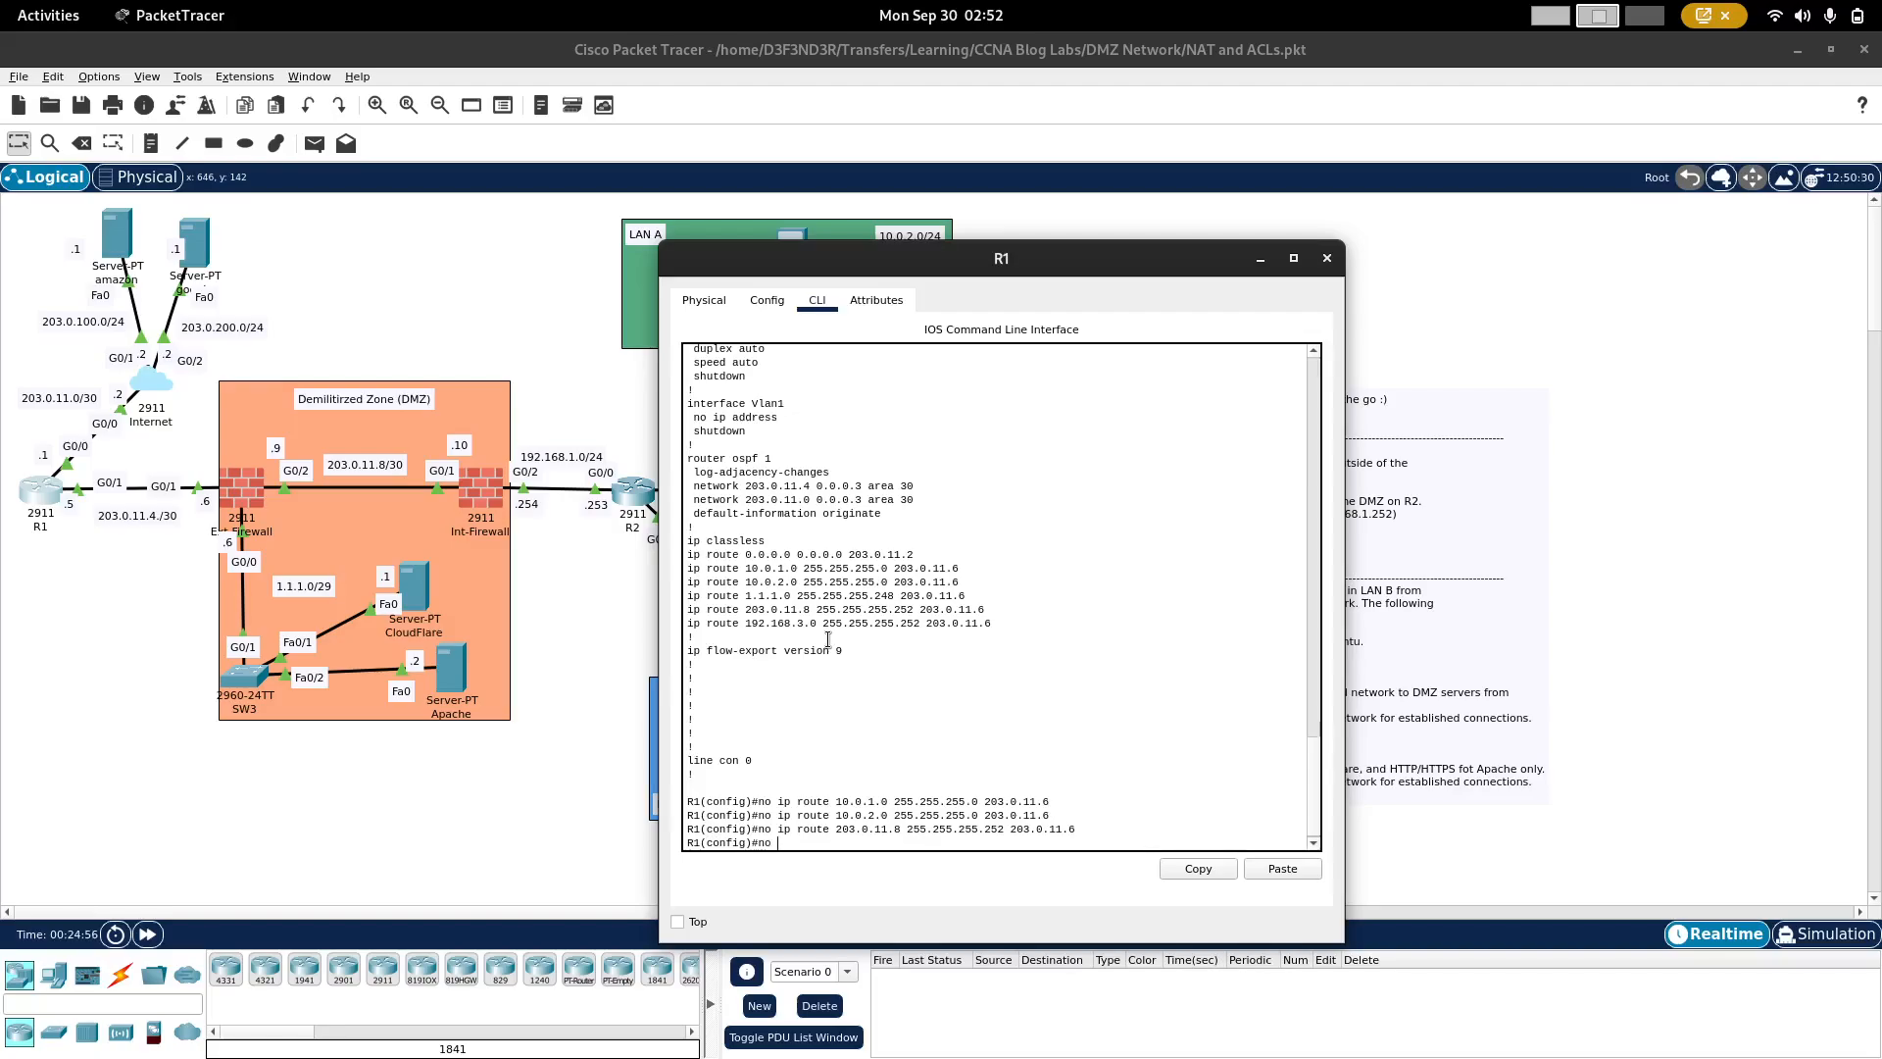
right_click(829, 640)
click(874, 667)
Step: Add a static route on R1 to 192.168.1.0 255.255.255.0 via 203.0.11.6
text(ip)
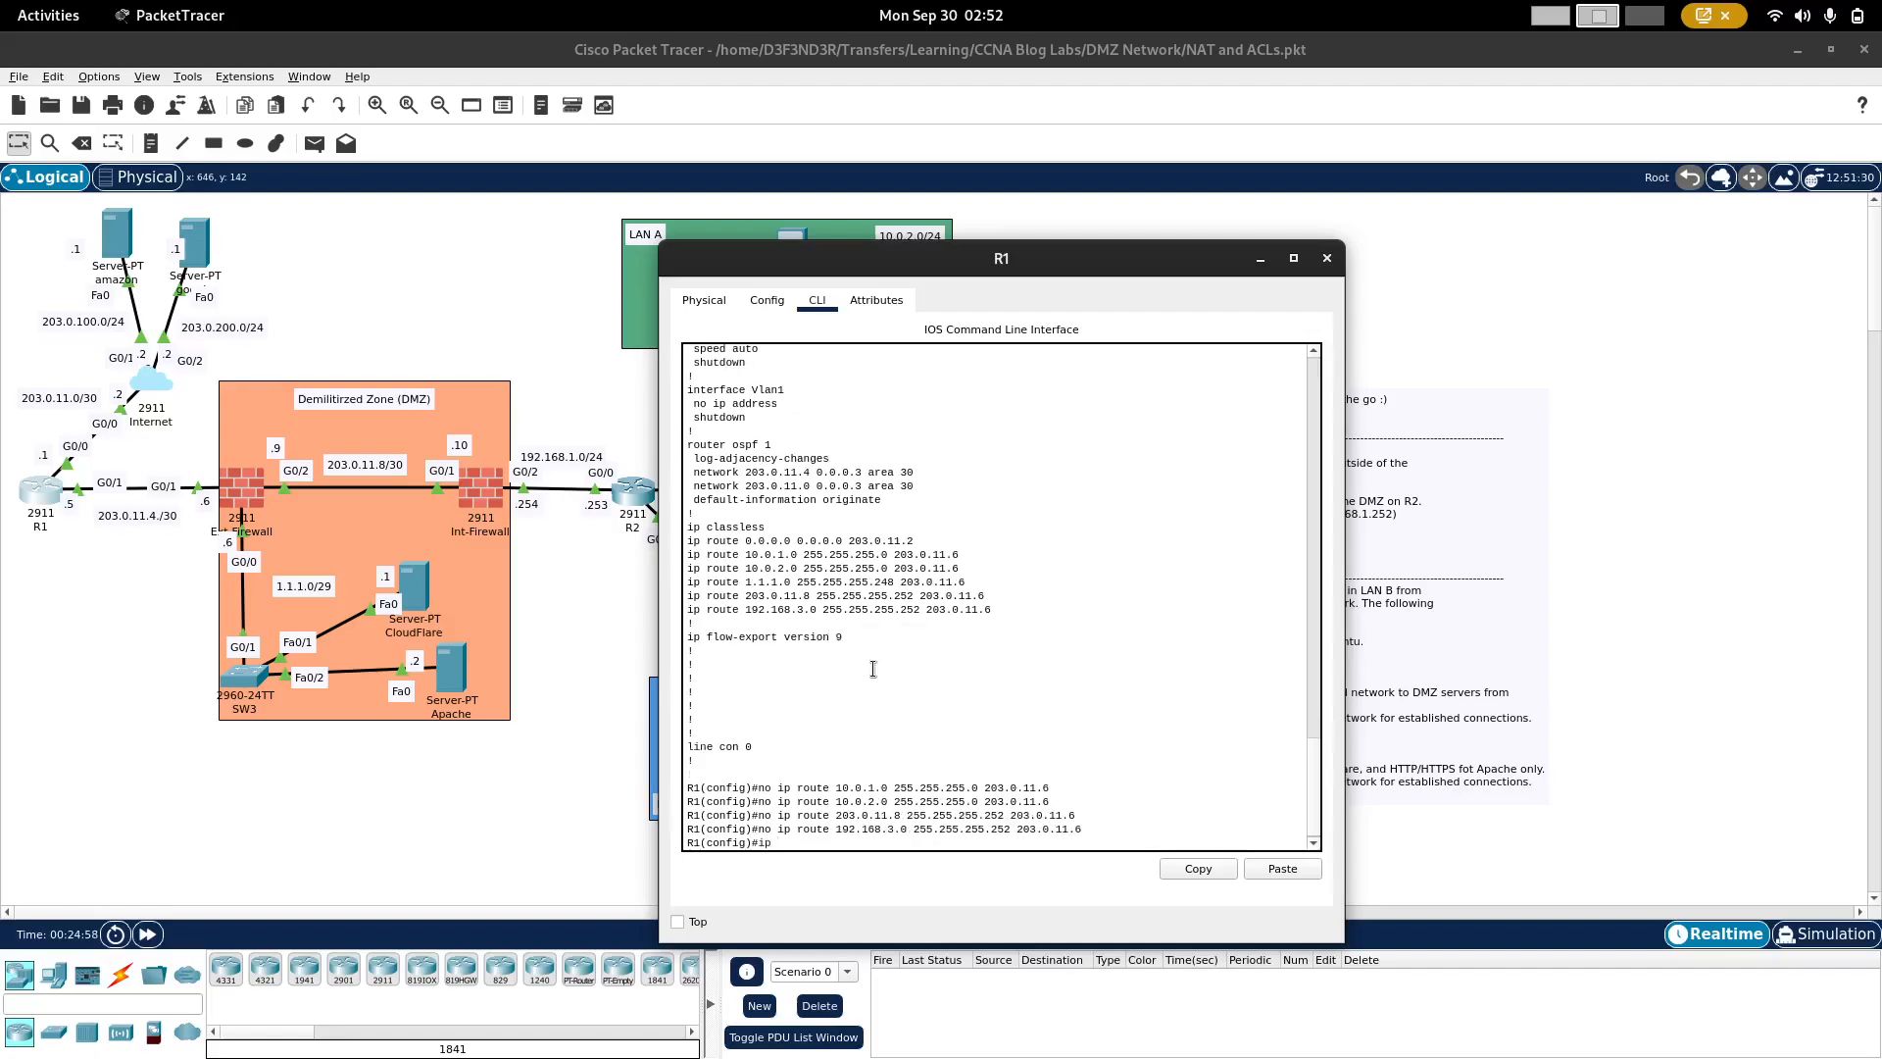
text( rpoute 192.168.1.0 255.255.255.0 203.0.11.6)
key(Return)
Step: Display R1's running configuration again and examine its default route and the static routes to 1.1.1.0 and 192.168.1.0
text(do sh run)
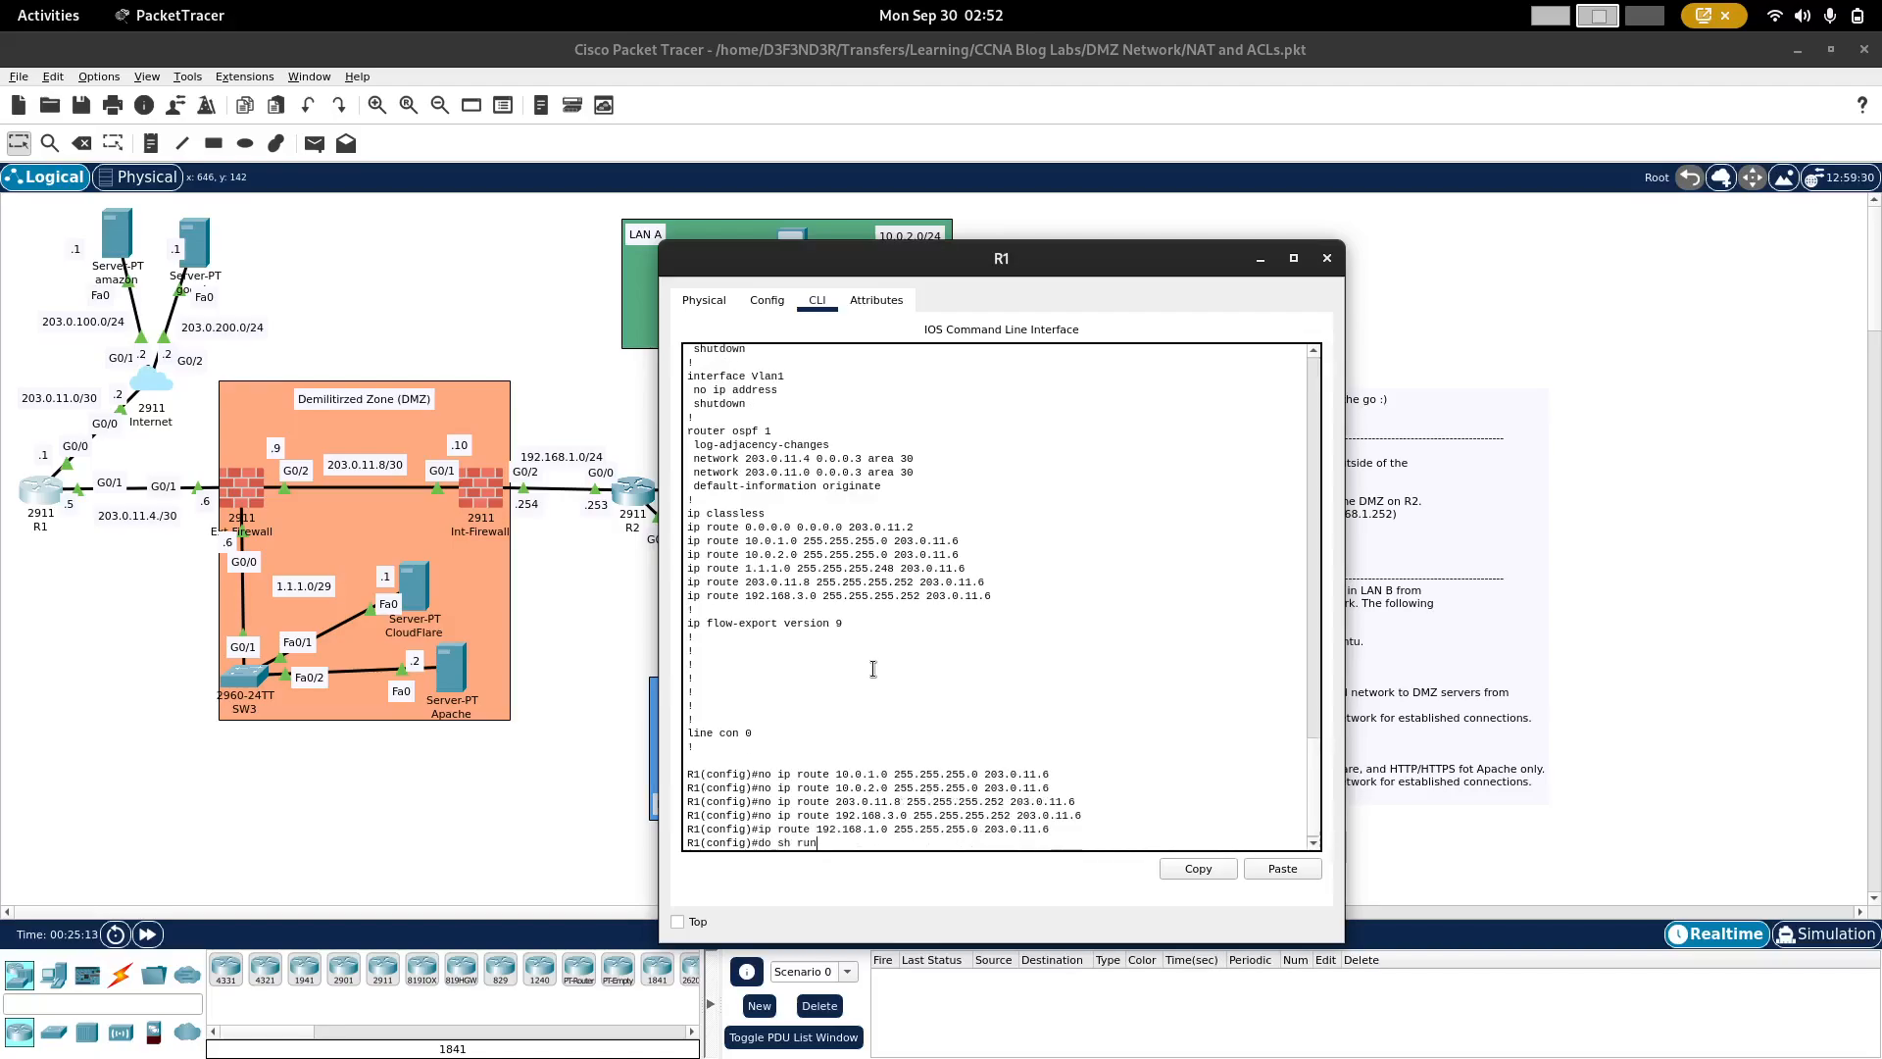
key(Return)
key(space)
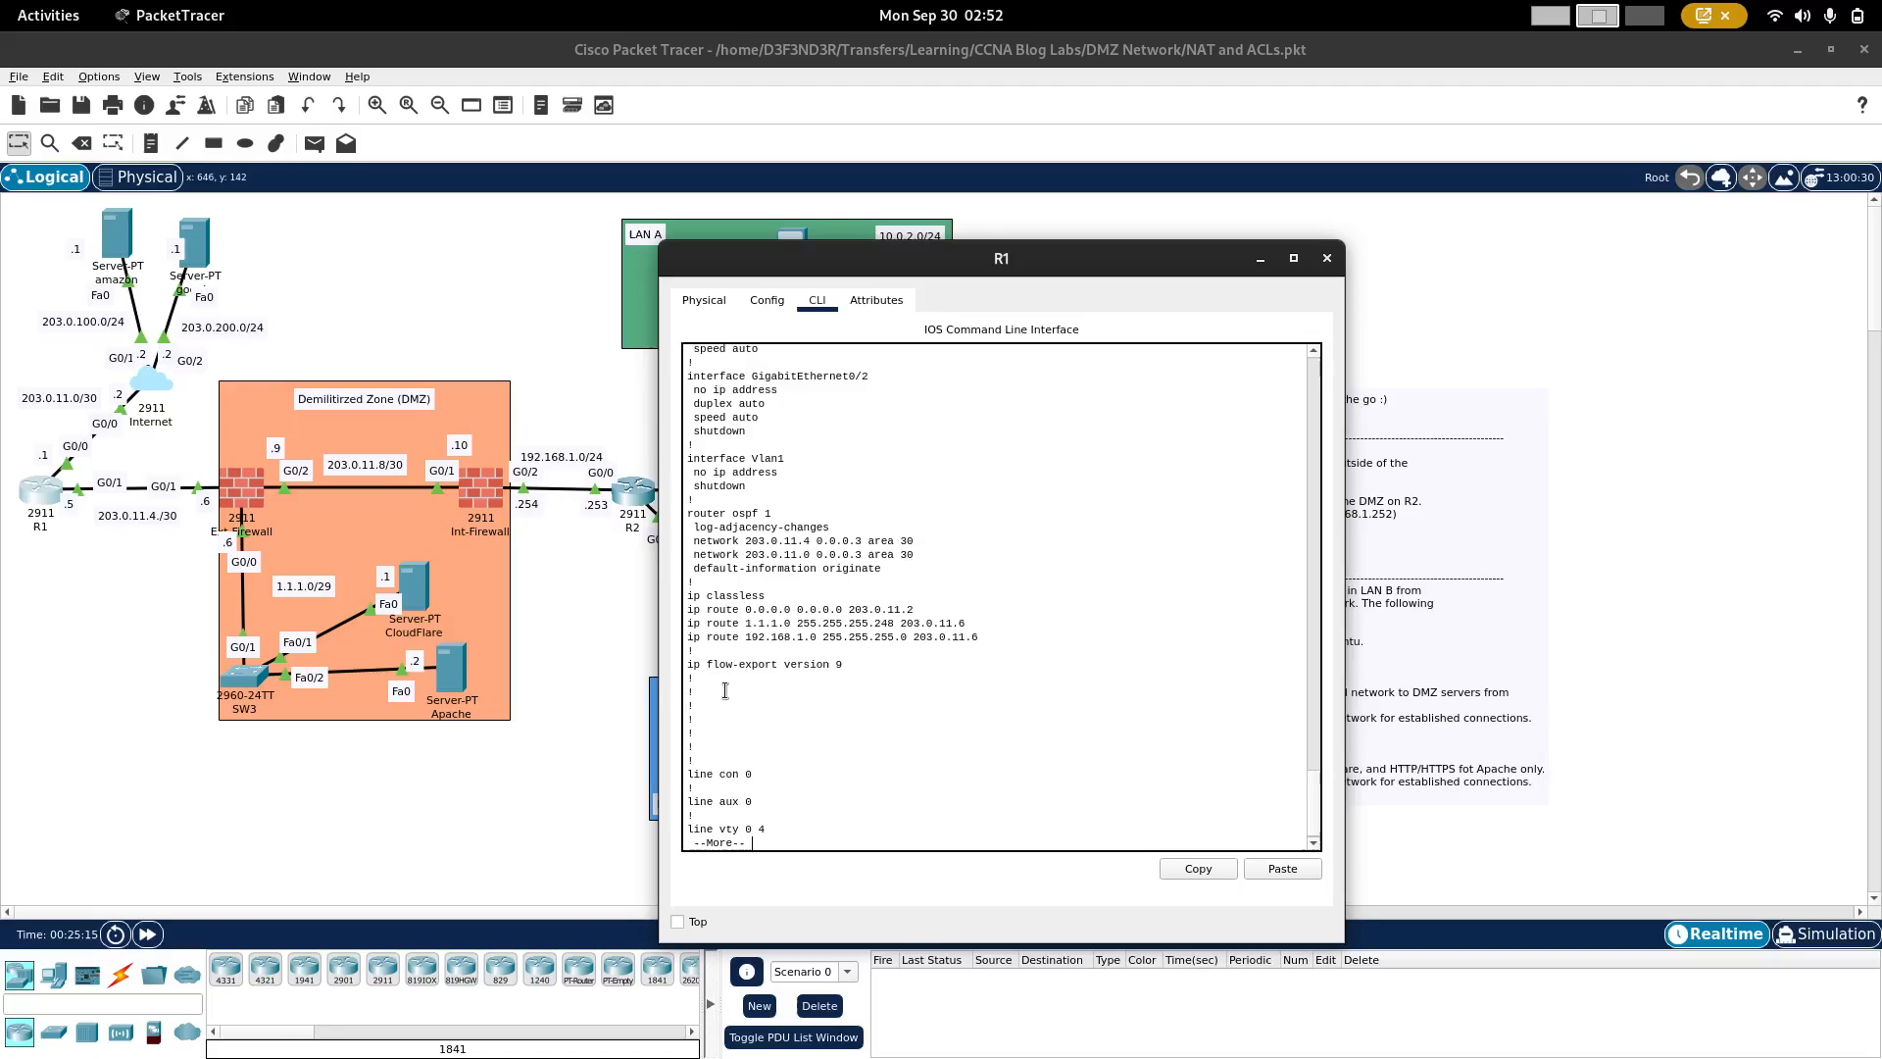
triple_click(732, 610)
click(774, 623)
click(731, 636)
drag(731, 636, 916, 637)
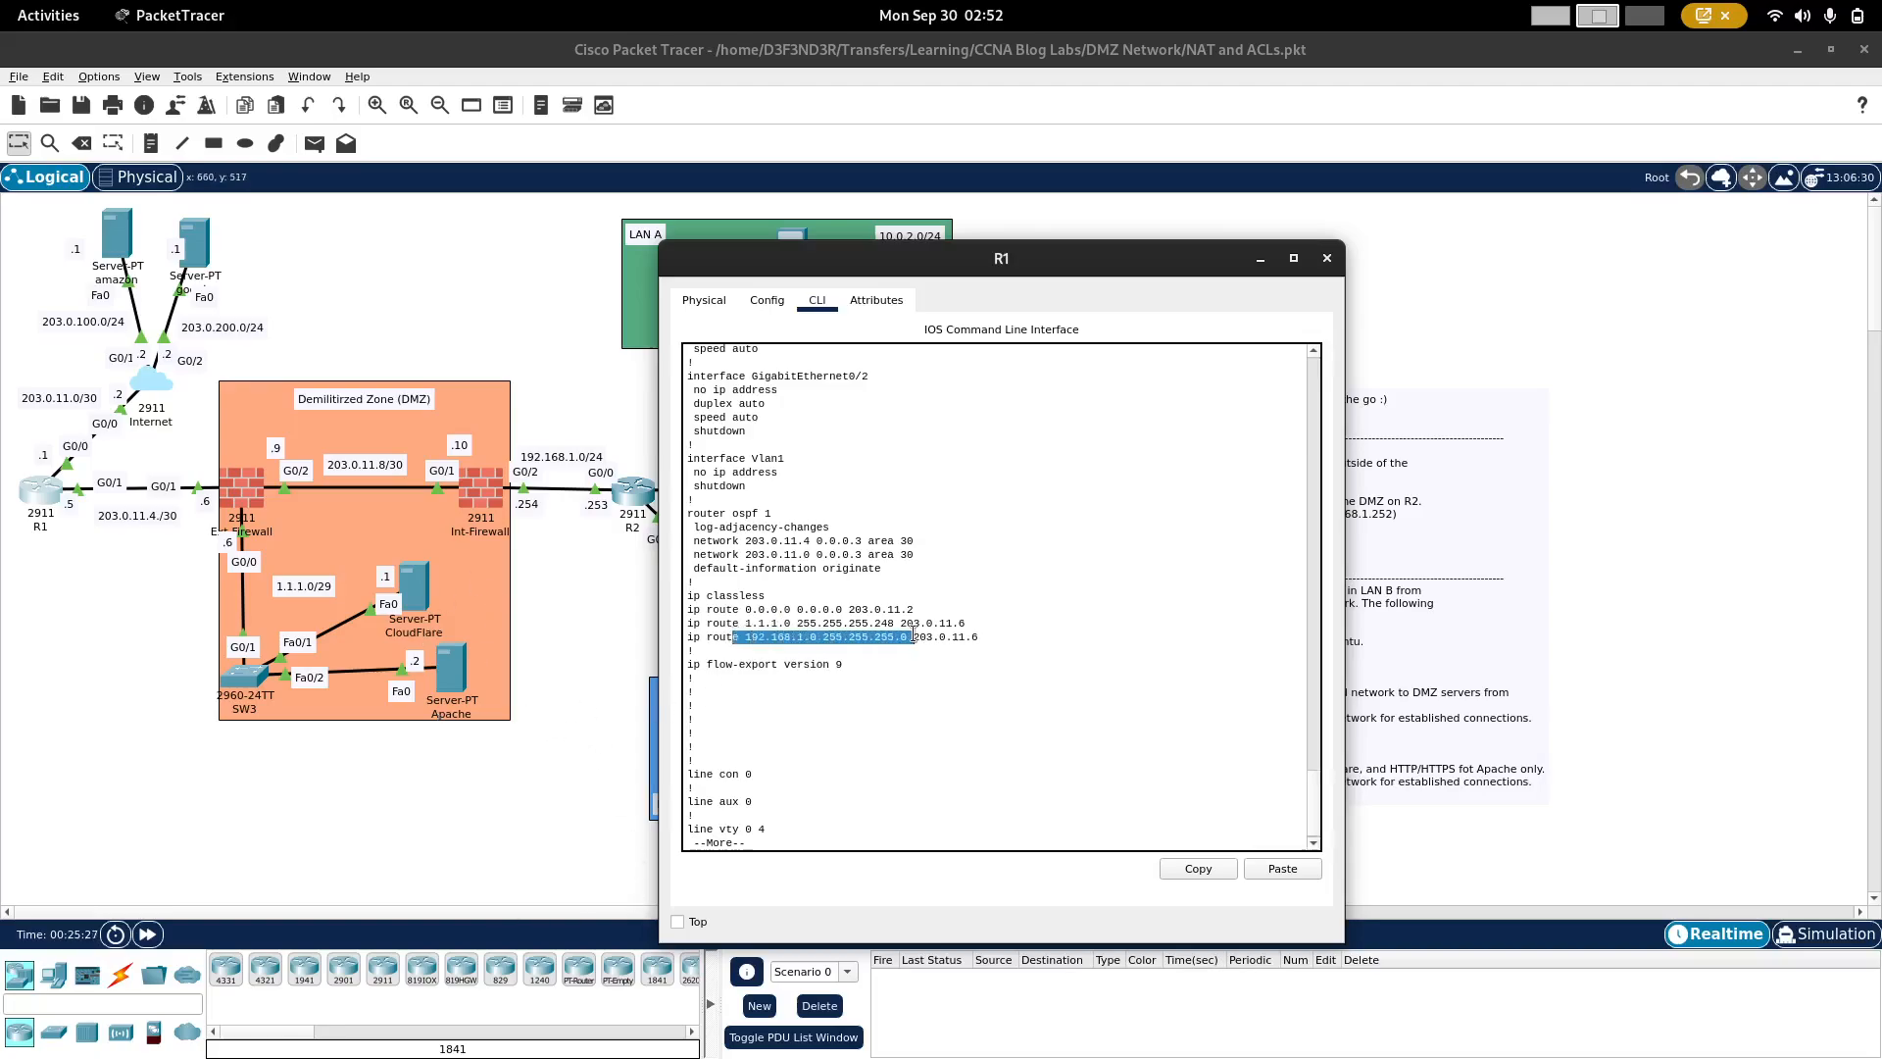
Step: Switch from R1 to Int-Firewall's command line and bring up a fresh configuration prompt
click(631, 601)
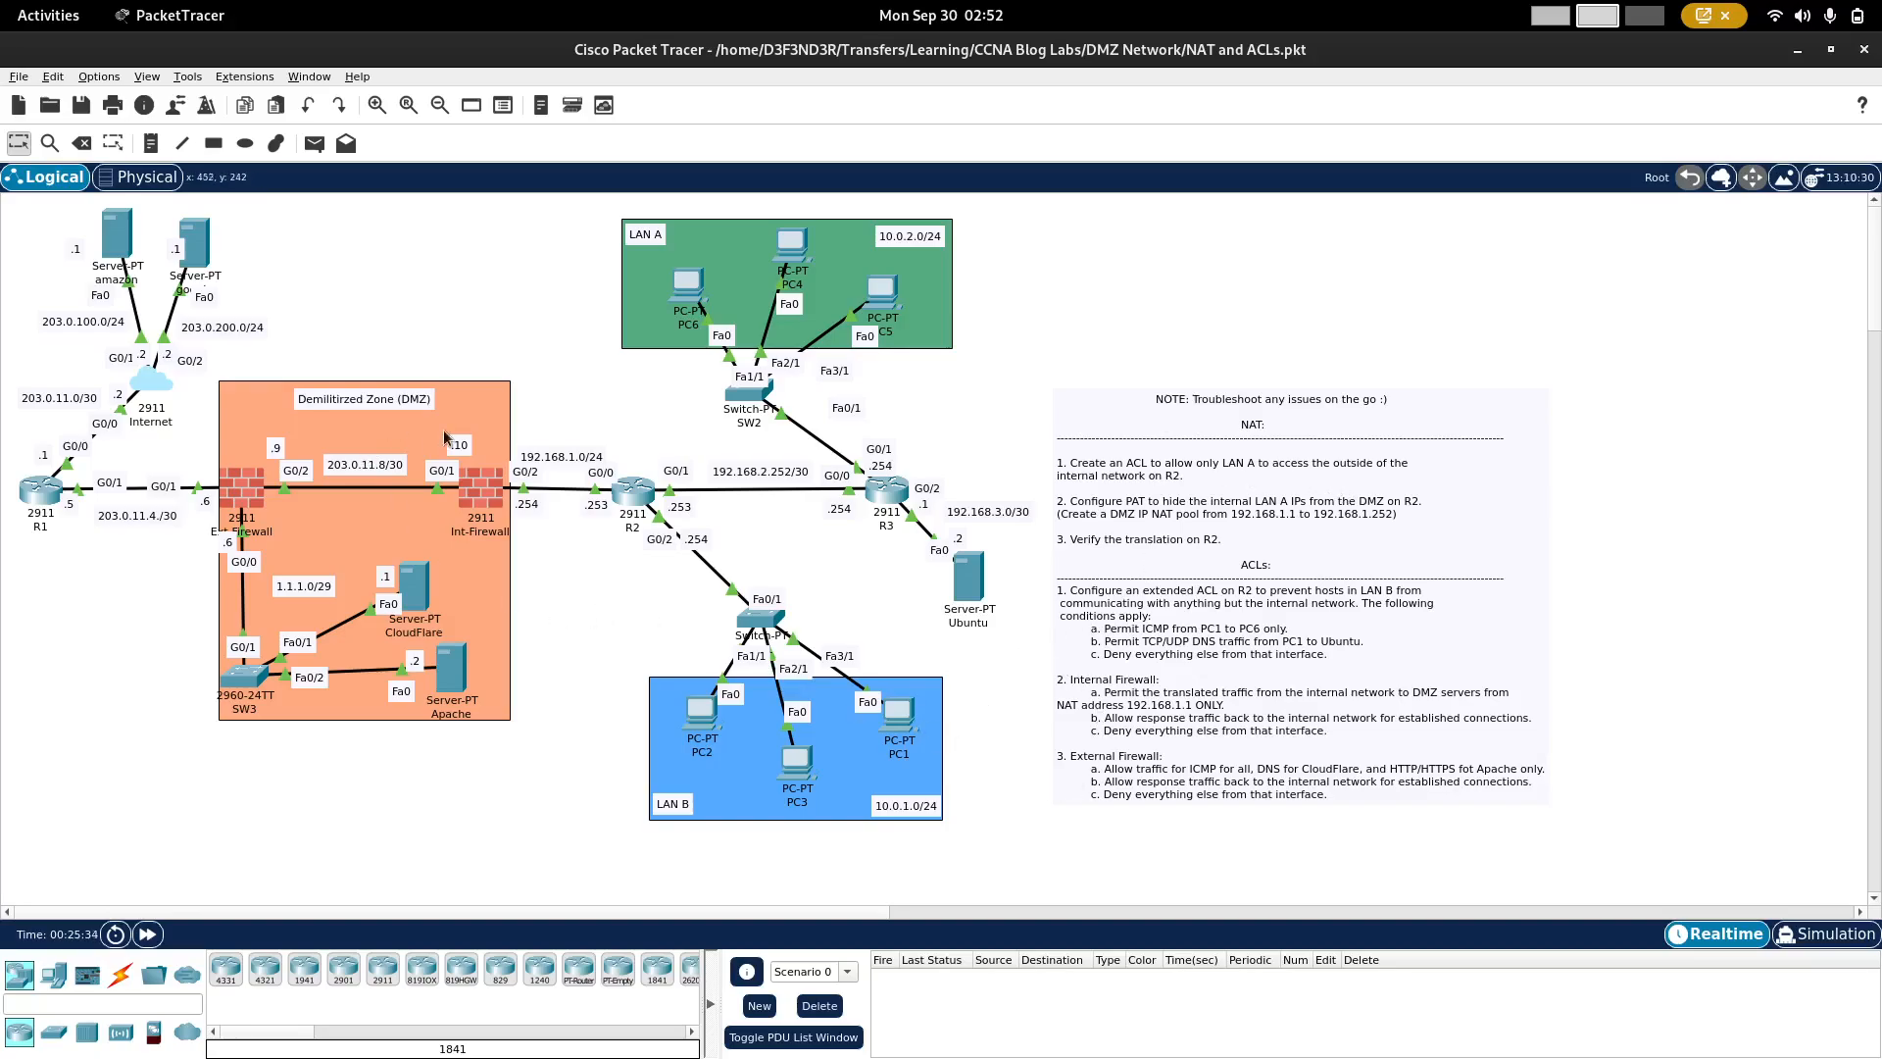
click(486, 493)
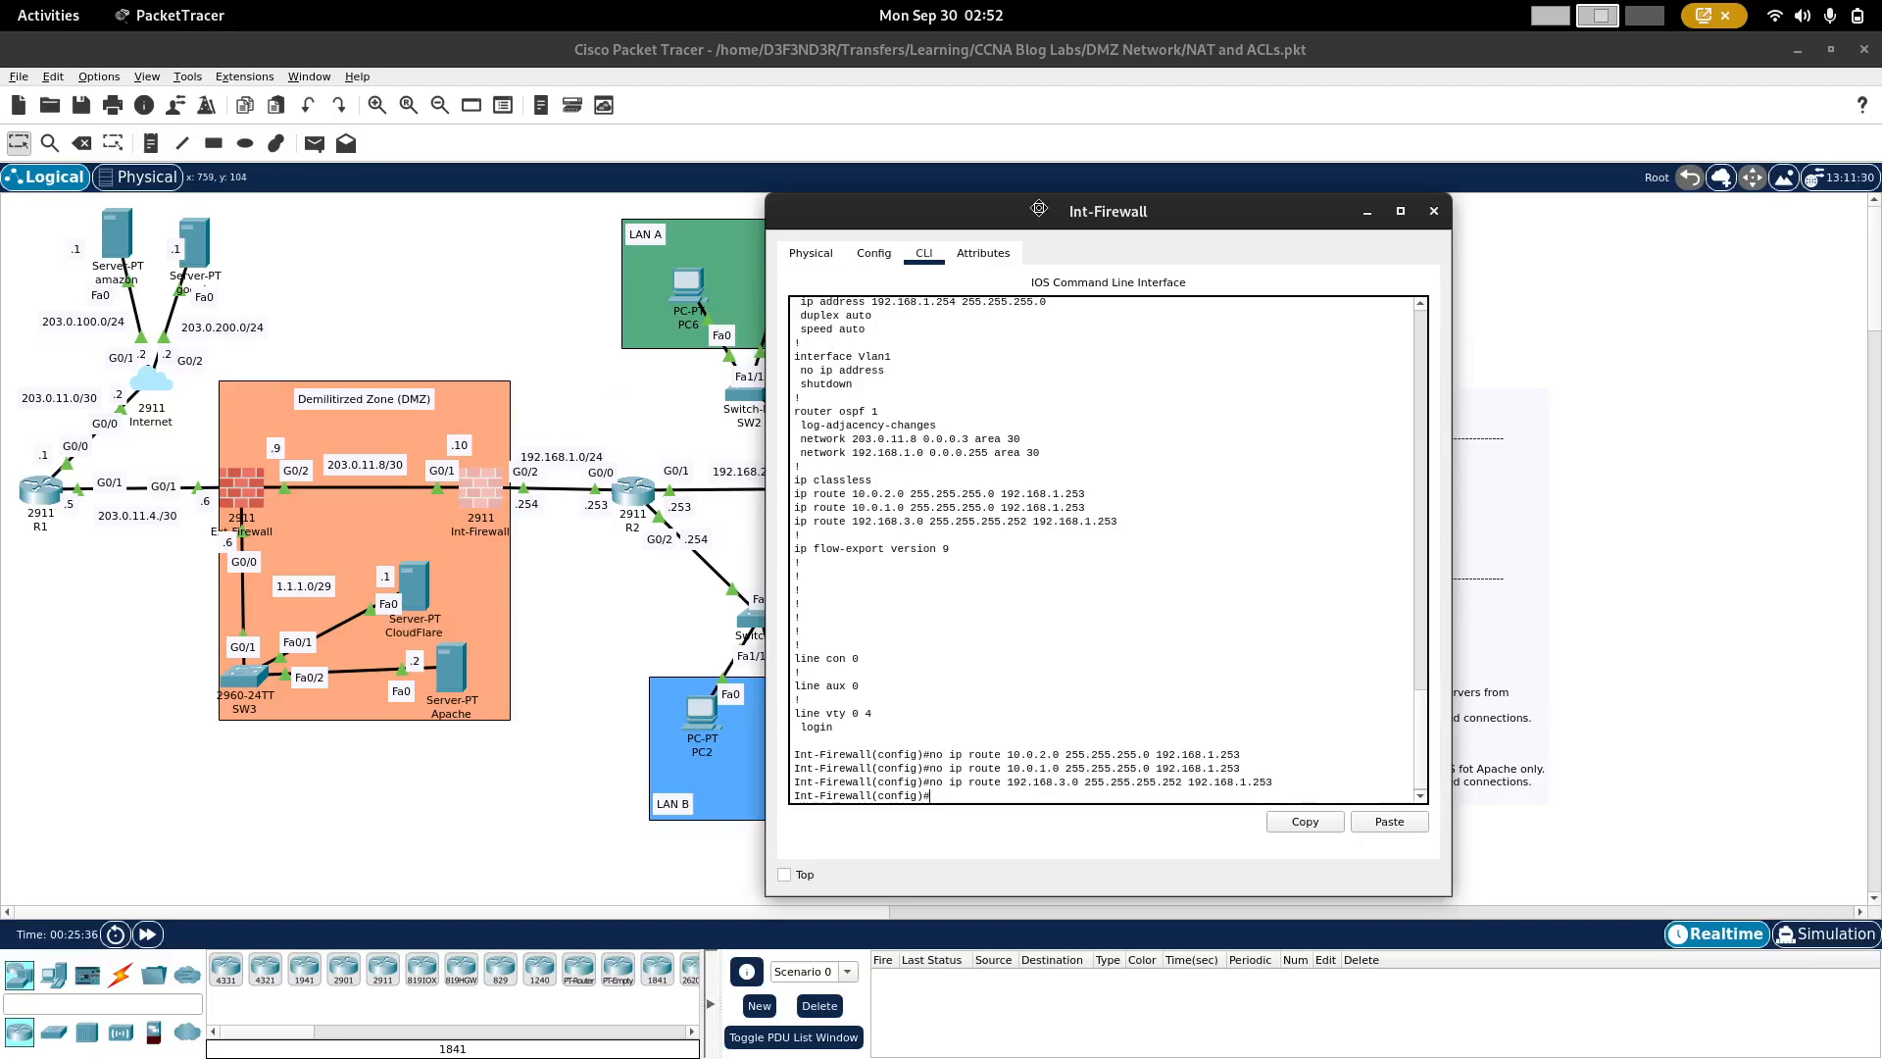
drag(1042, 214, 537, 228)
key(Return)
key(Return)
key(Return)
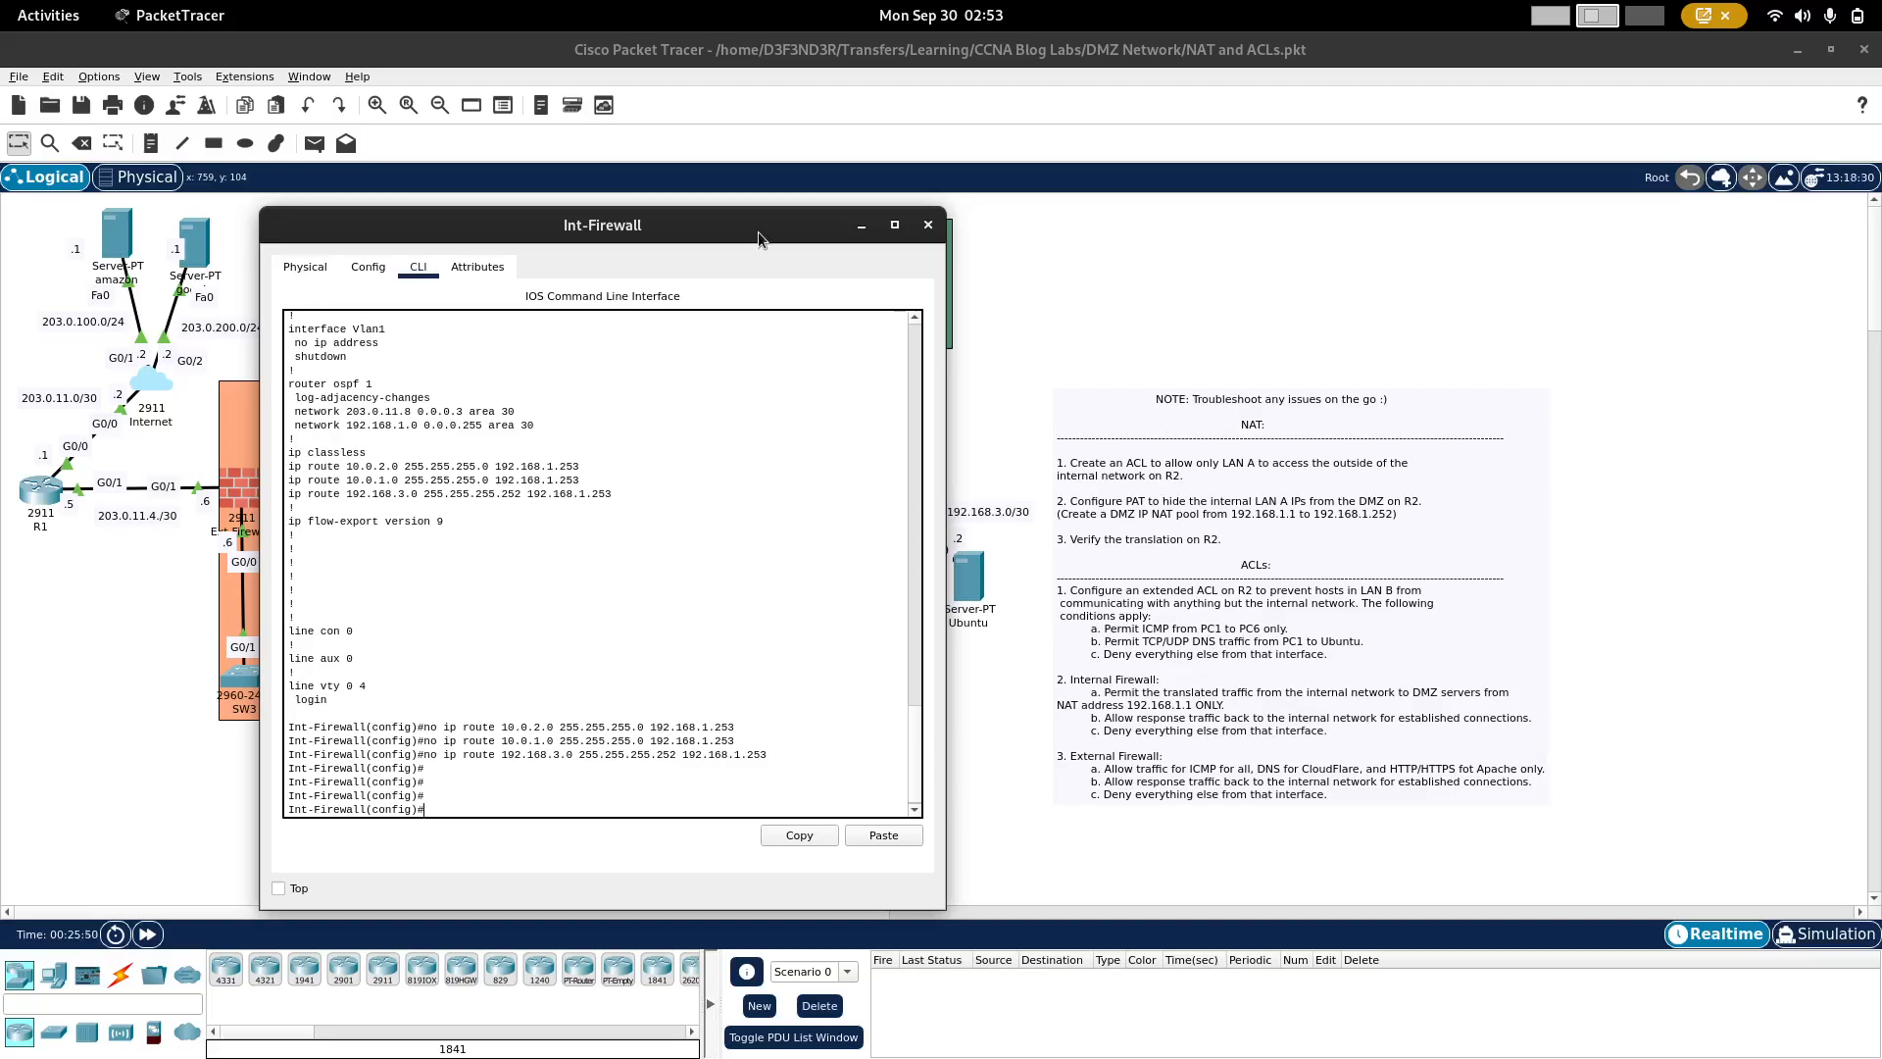
Step: Create an extended named access list called Internal on Int-Firewall
drag(757, 232, 971, 241)
drag(752, 220, 747, 291)
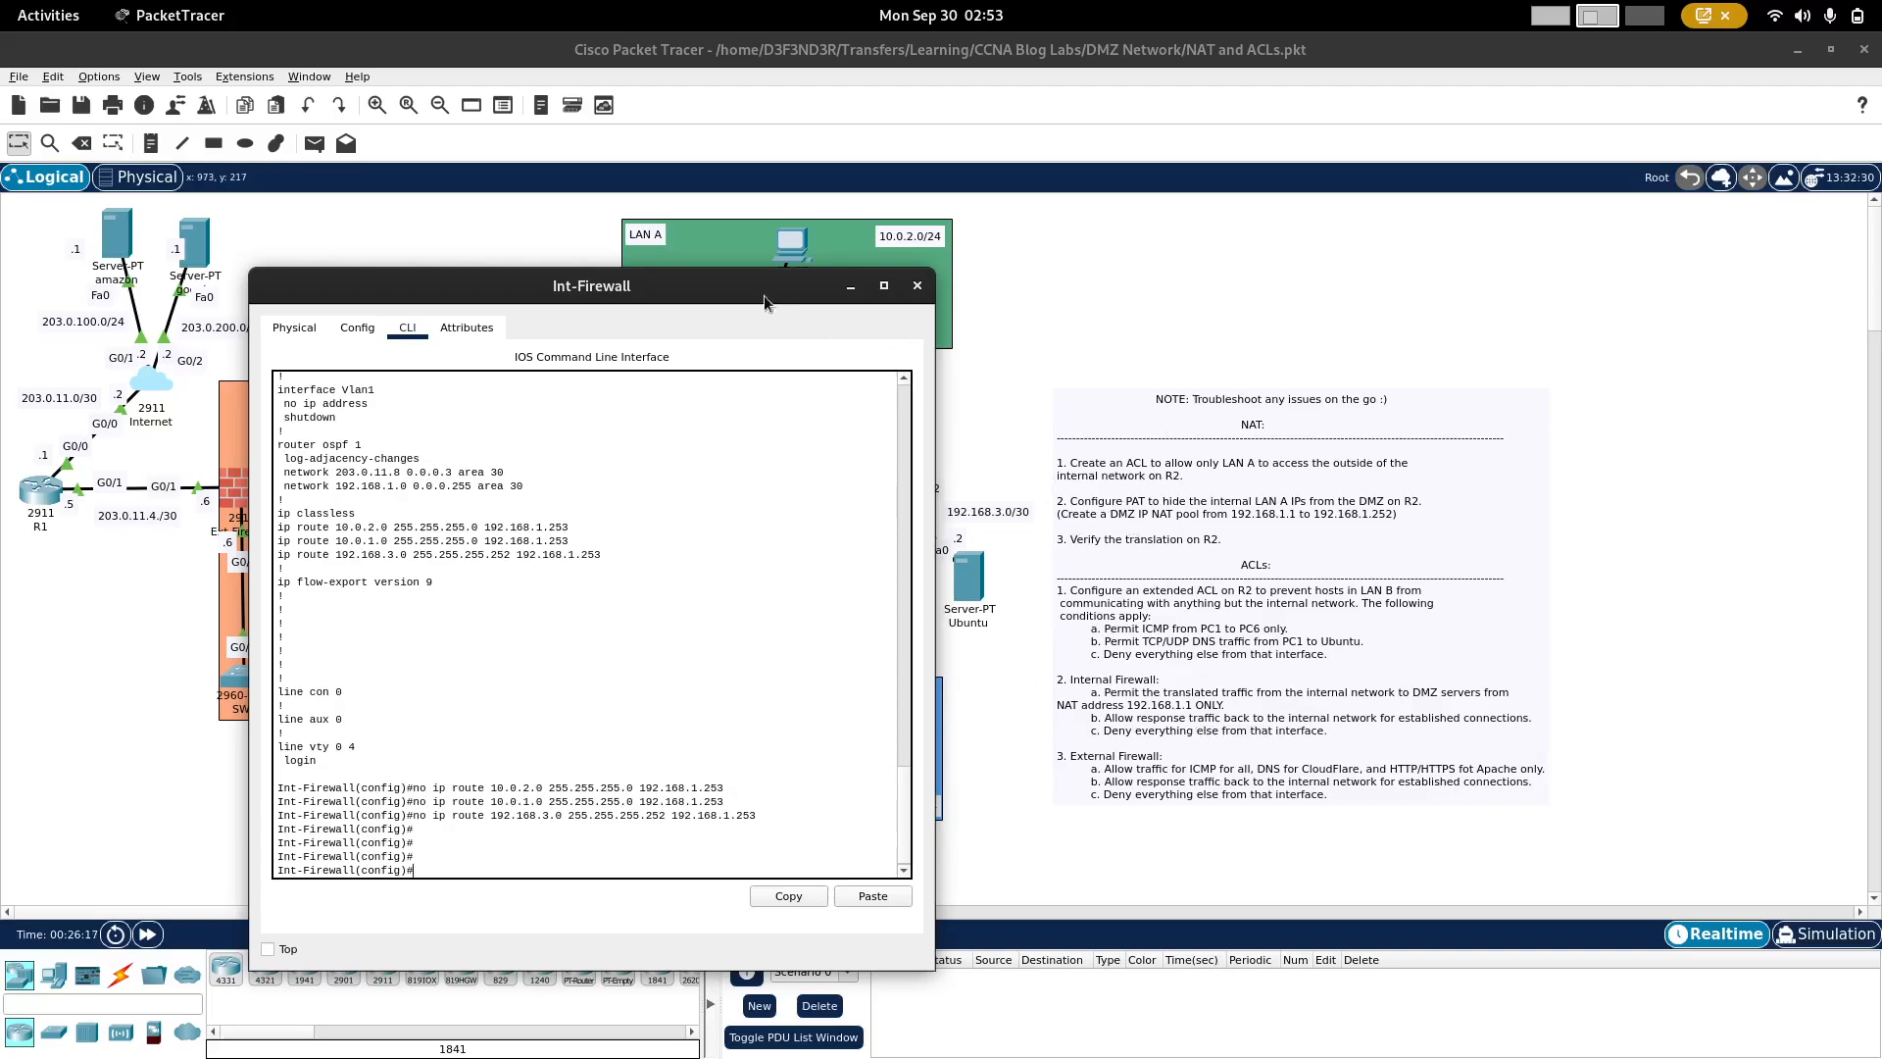
drag(763, 296, 980, 227)
click(786, 675)
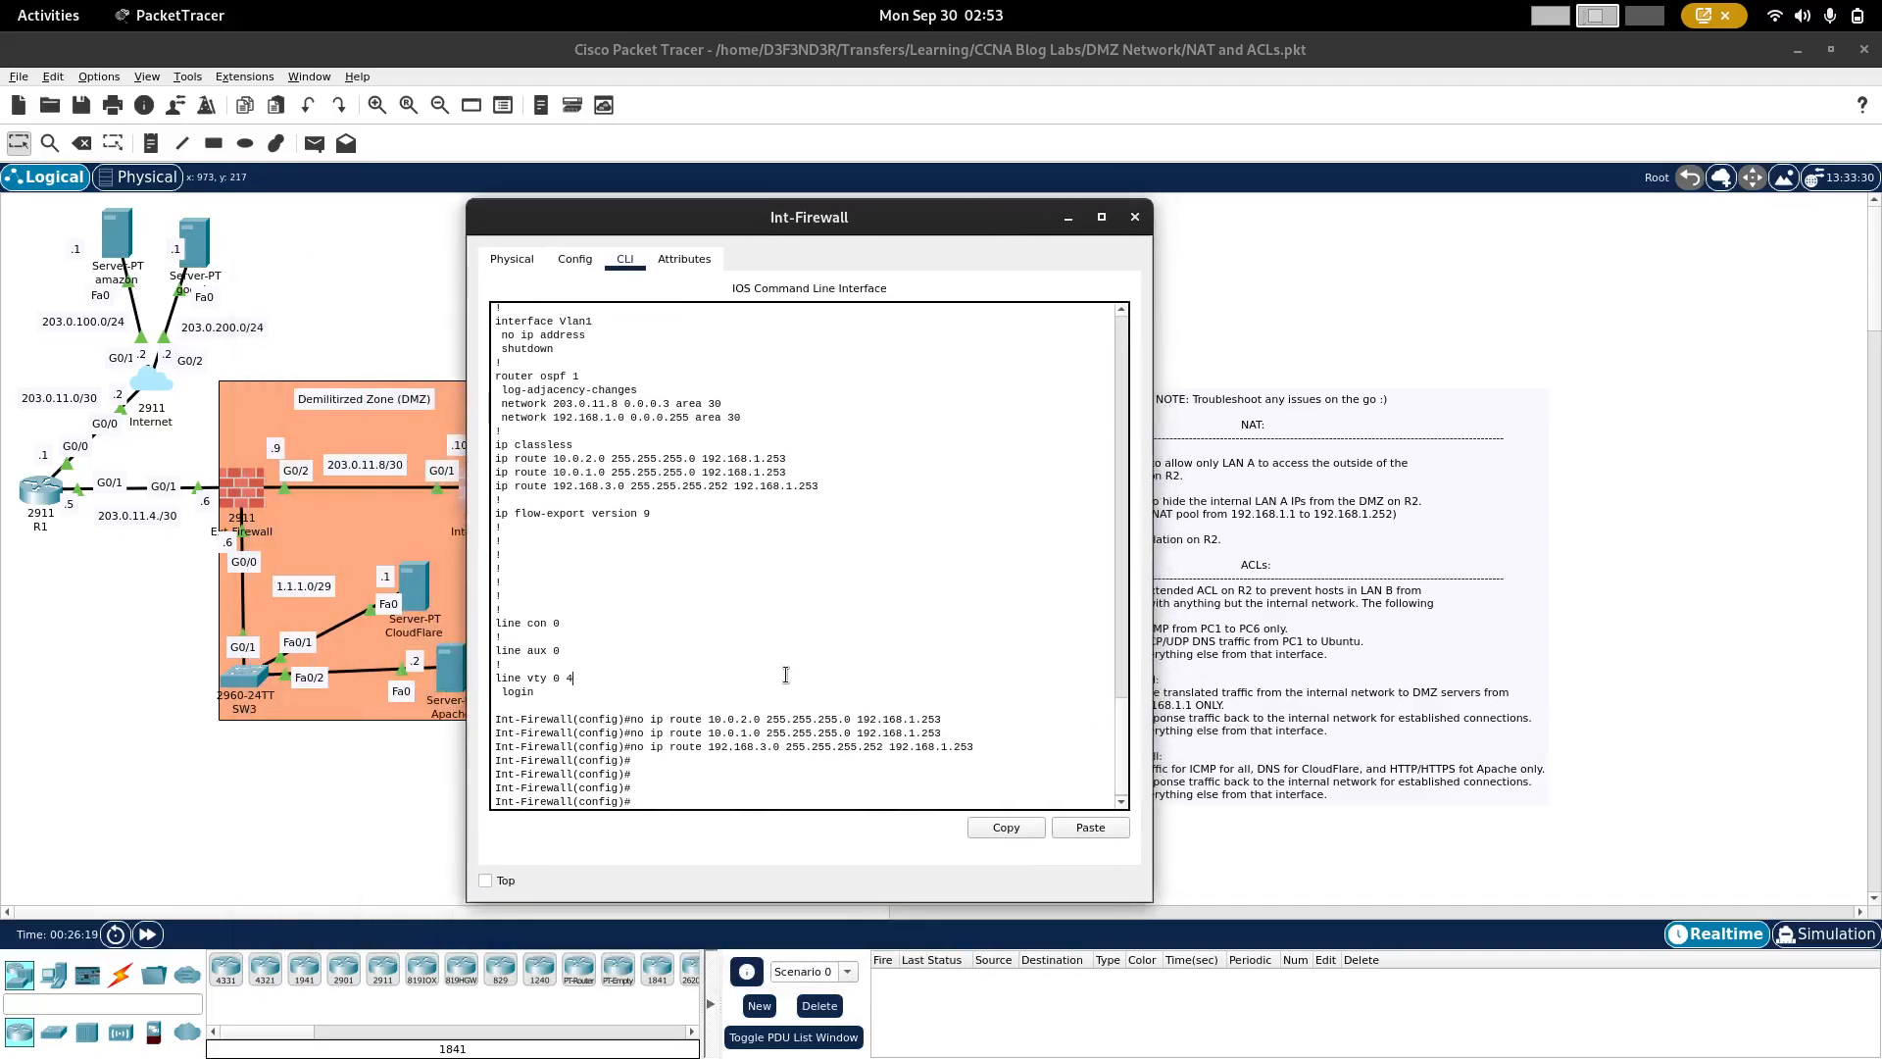
text(ip ac)
key(Tab)
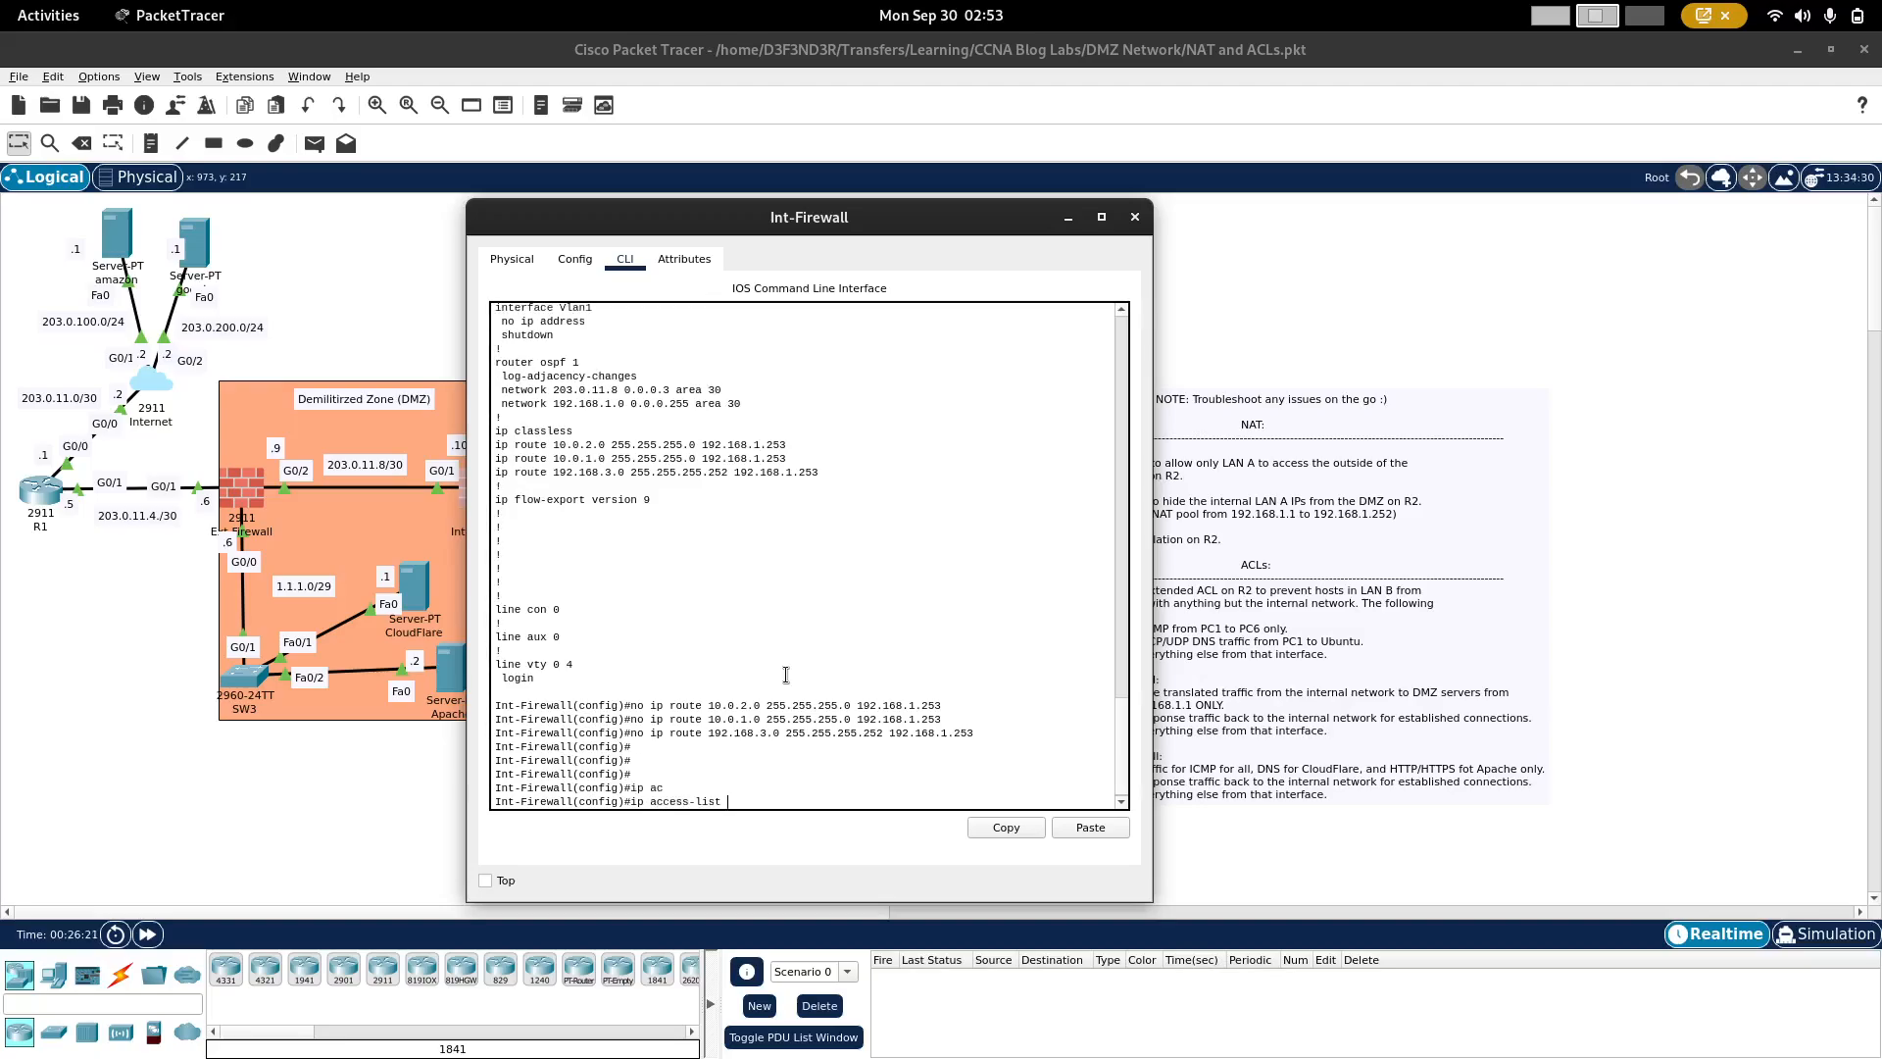
text(ex)
key(Tab)
text(I)
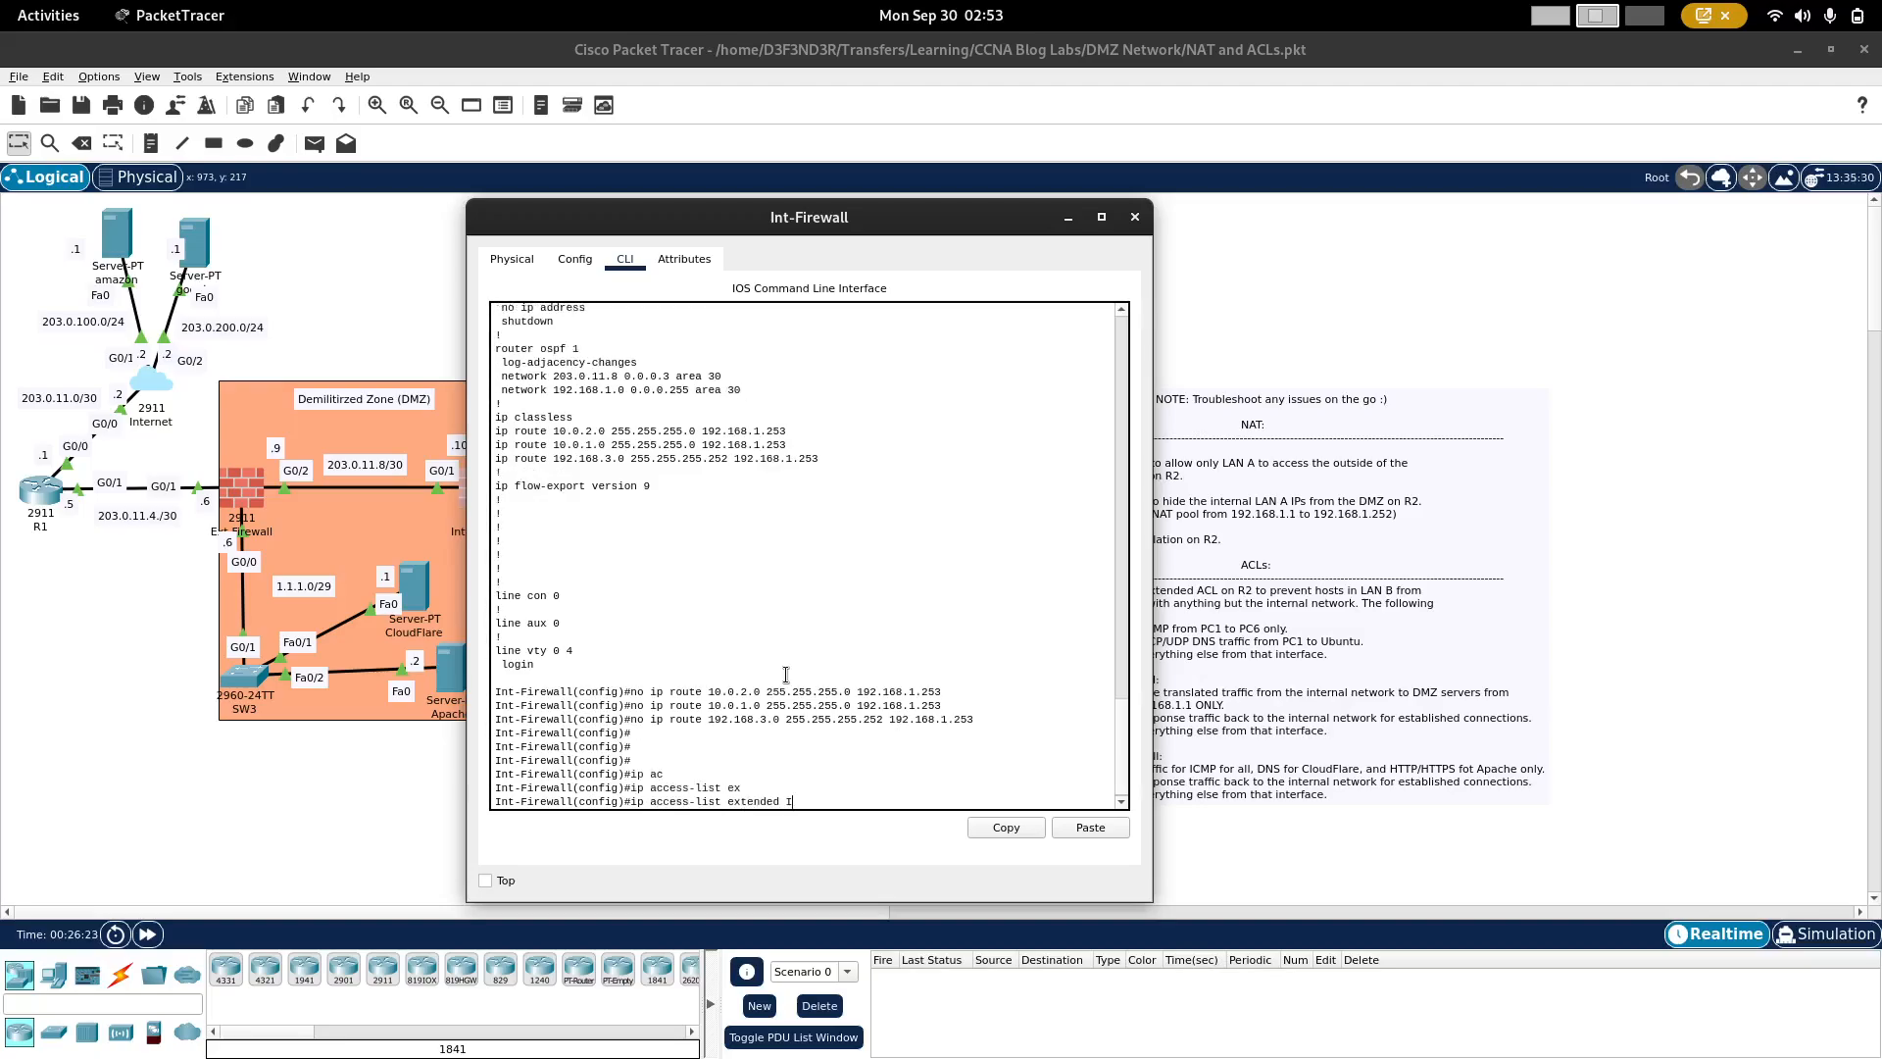
text(nternal)
key(Return)
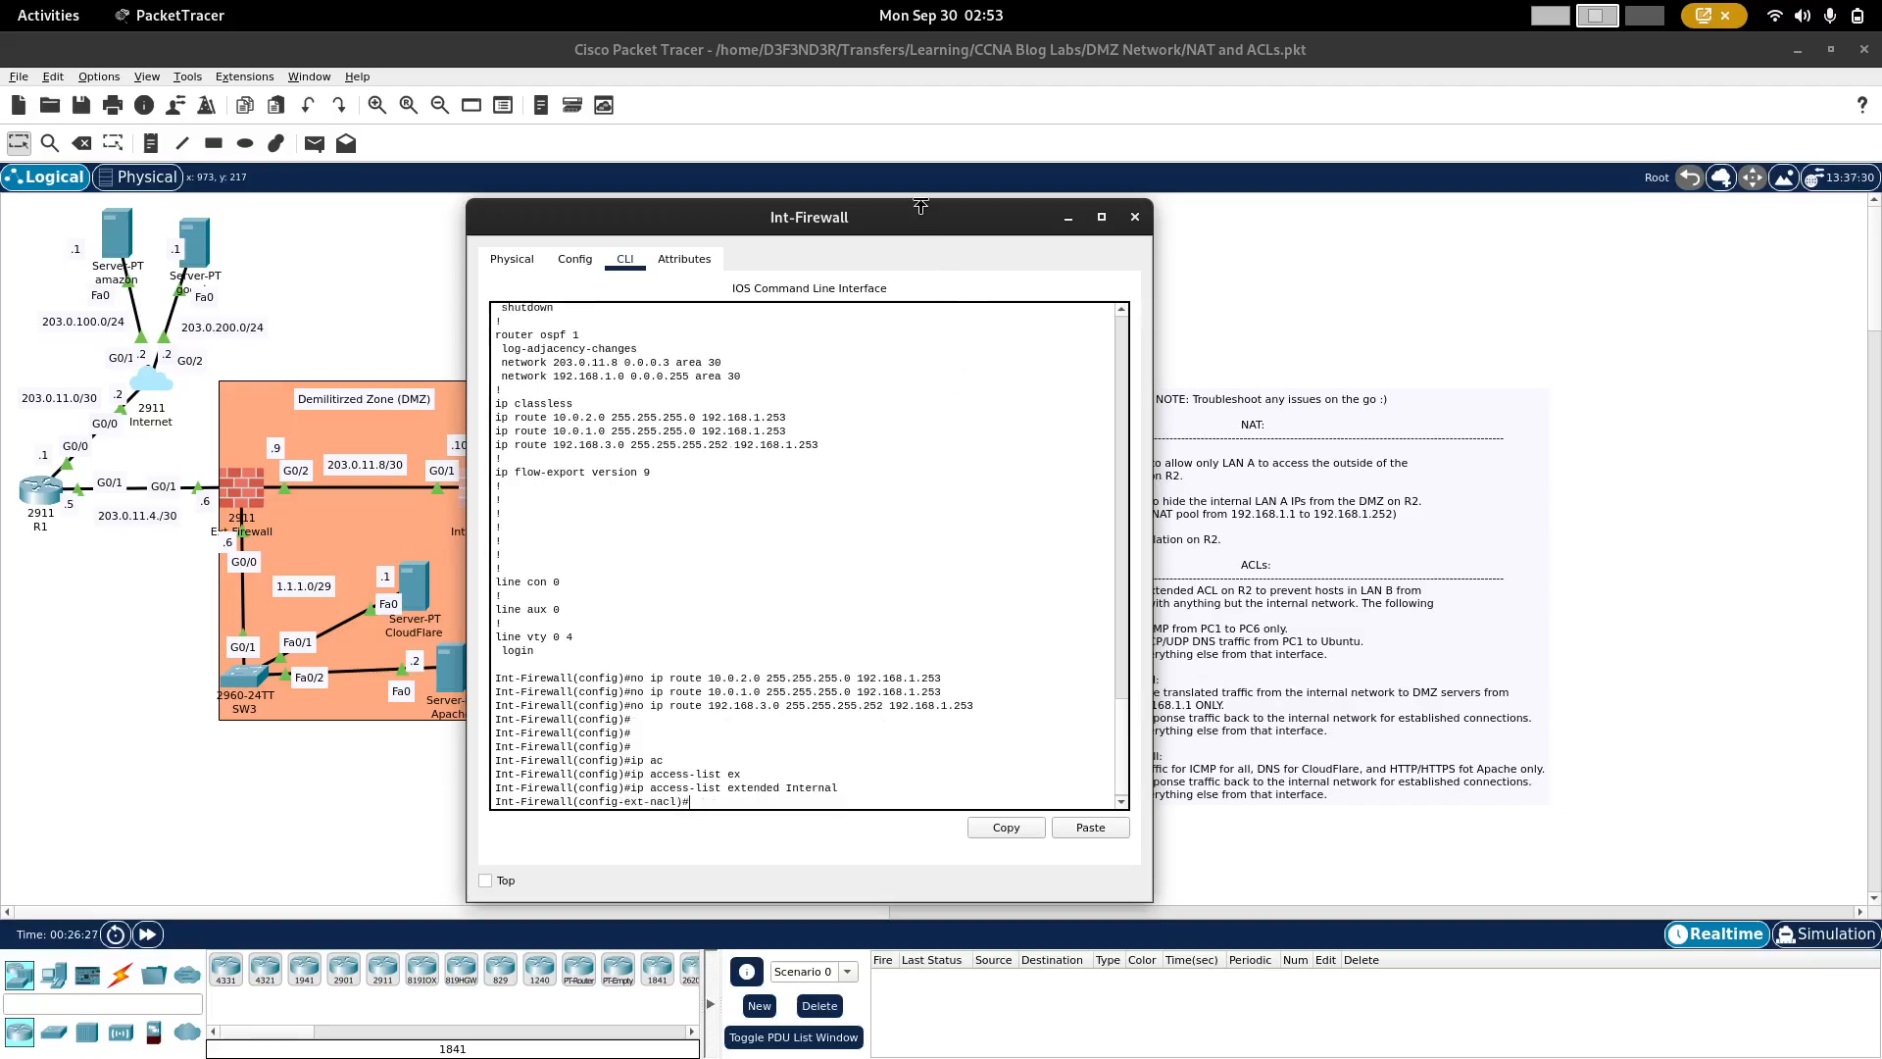
Step: Add a rule to the Internal access list permitting IP traffic from host 192.168.1.1 to any destination
drag(920, 222, 798, 216)
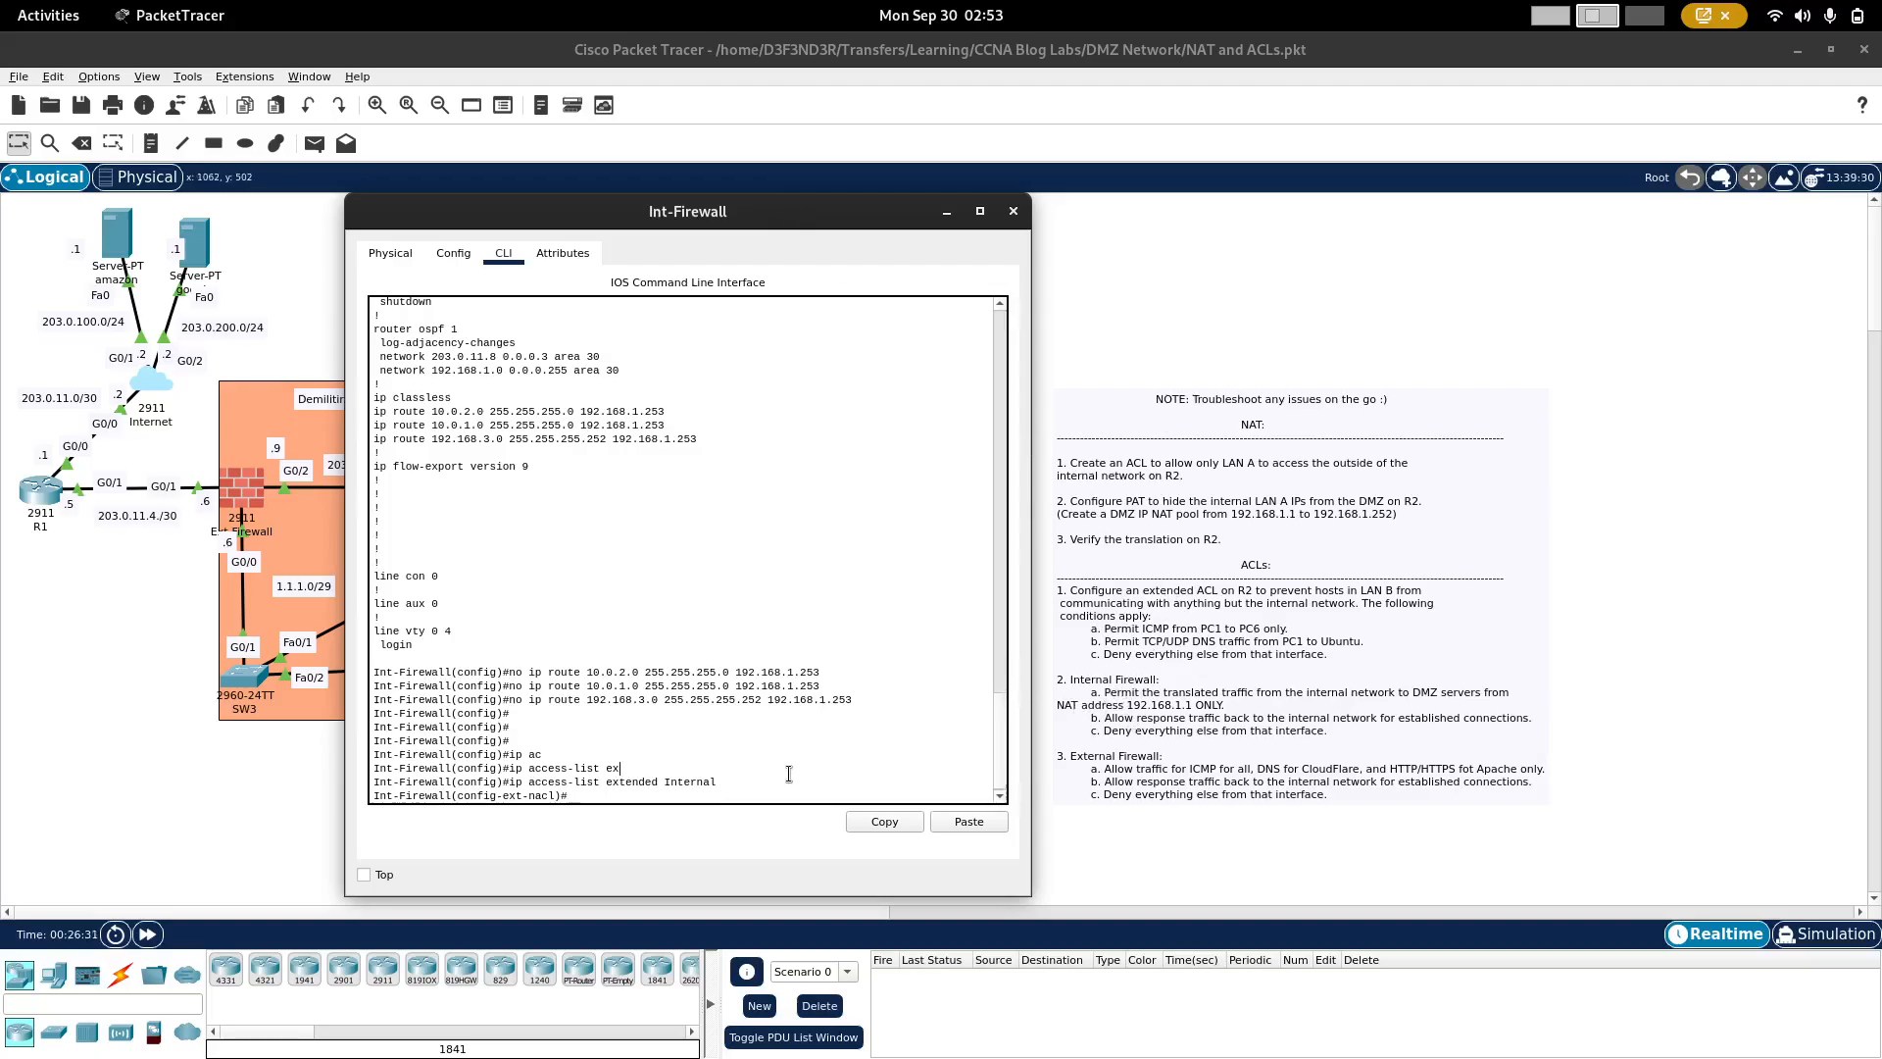
text(permi)
key(Tab)
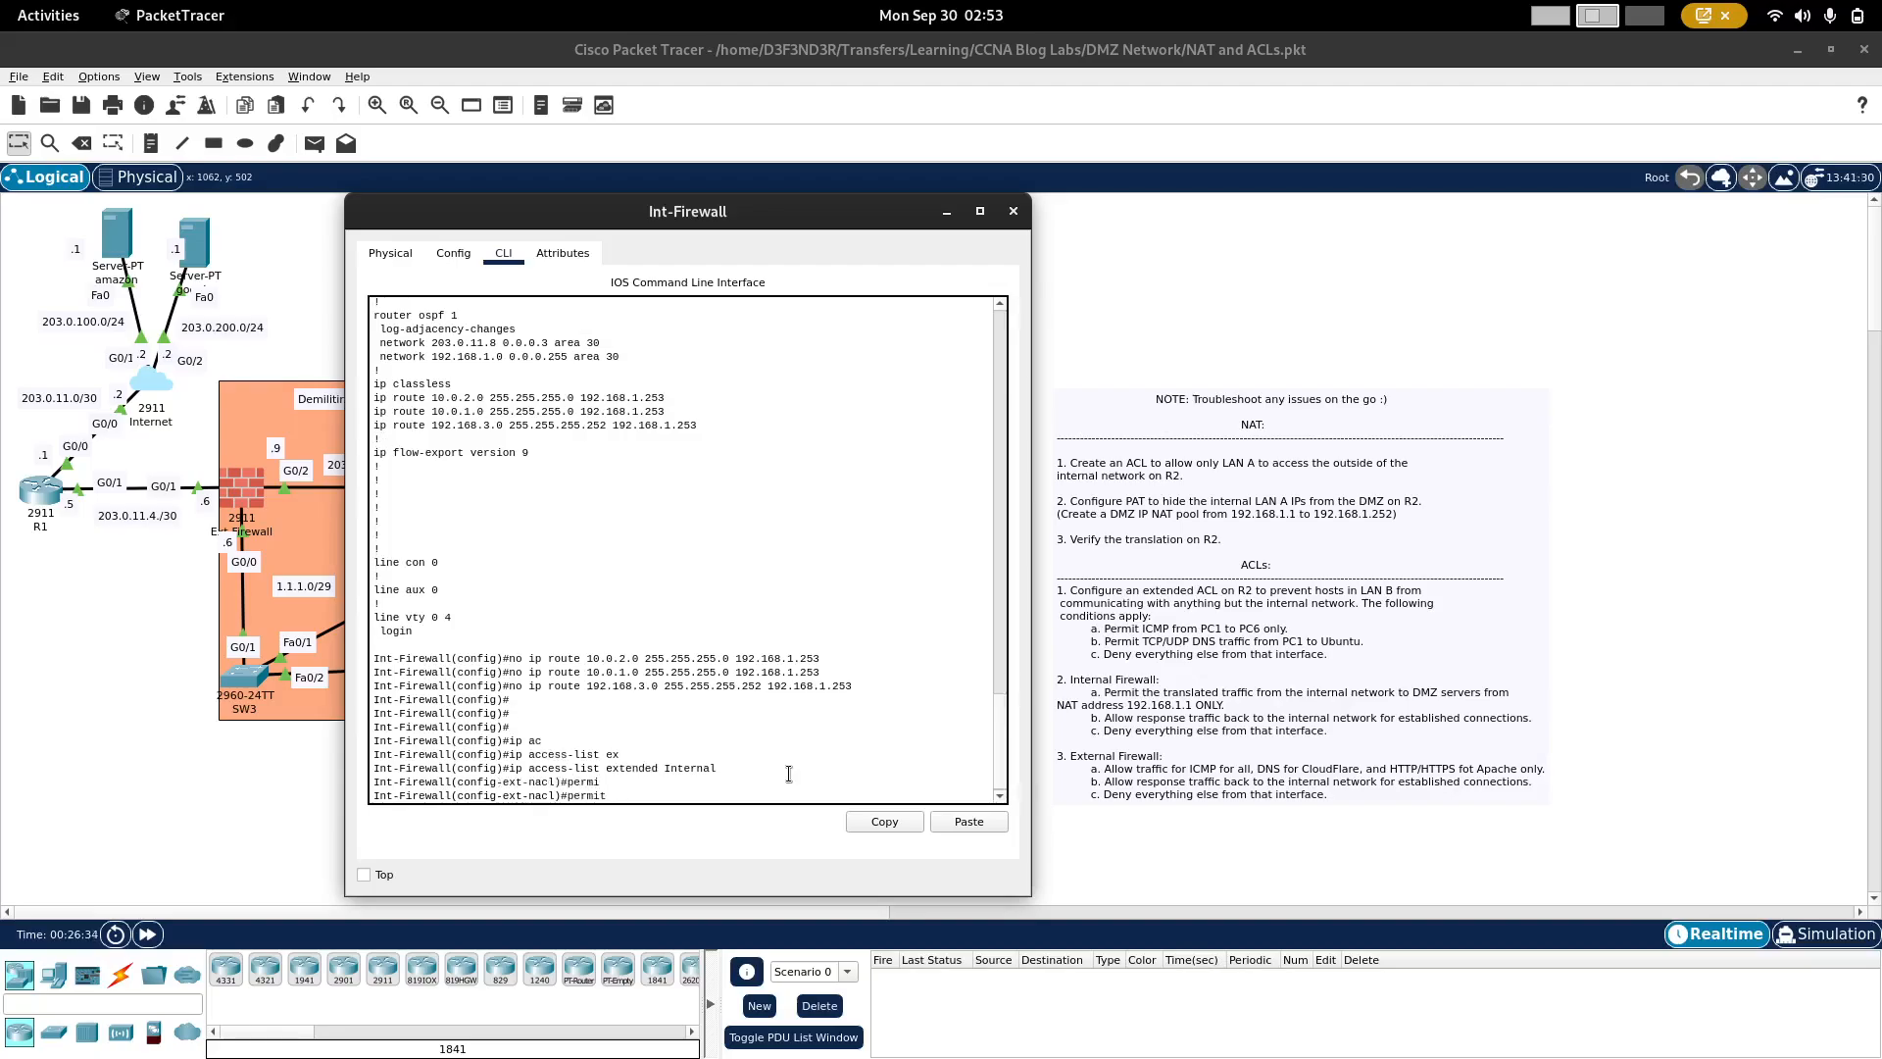
text(ip h)
key(Tab)
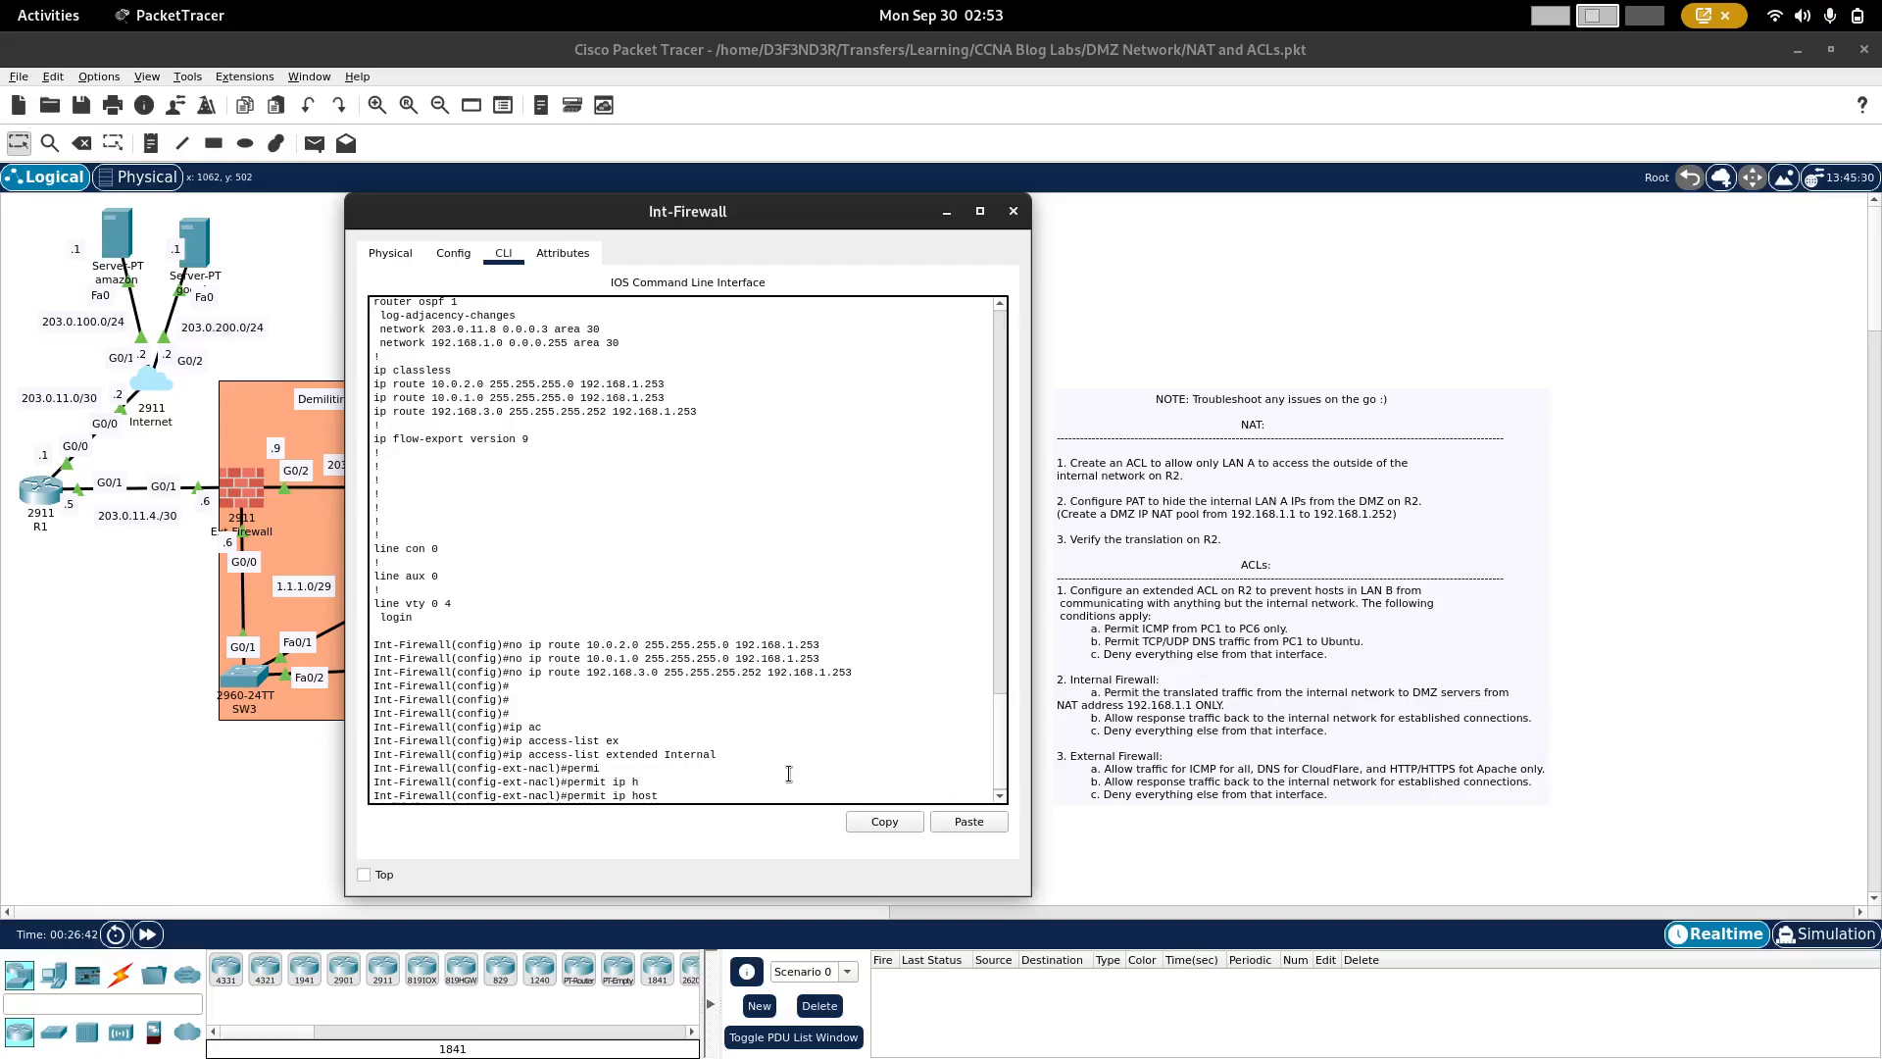
text(192.168.1.1 an)
key(Tab)
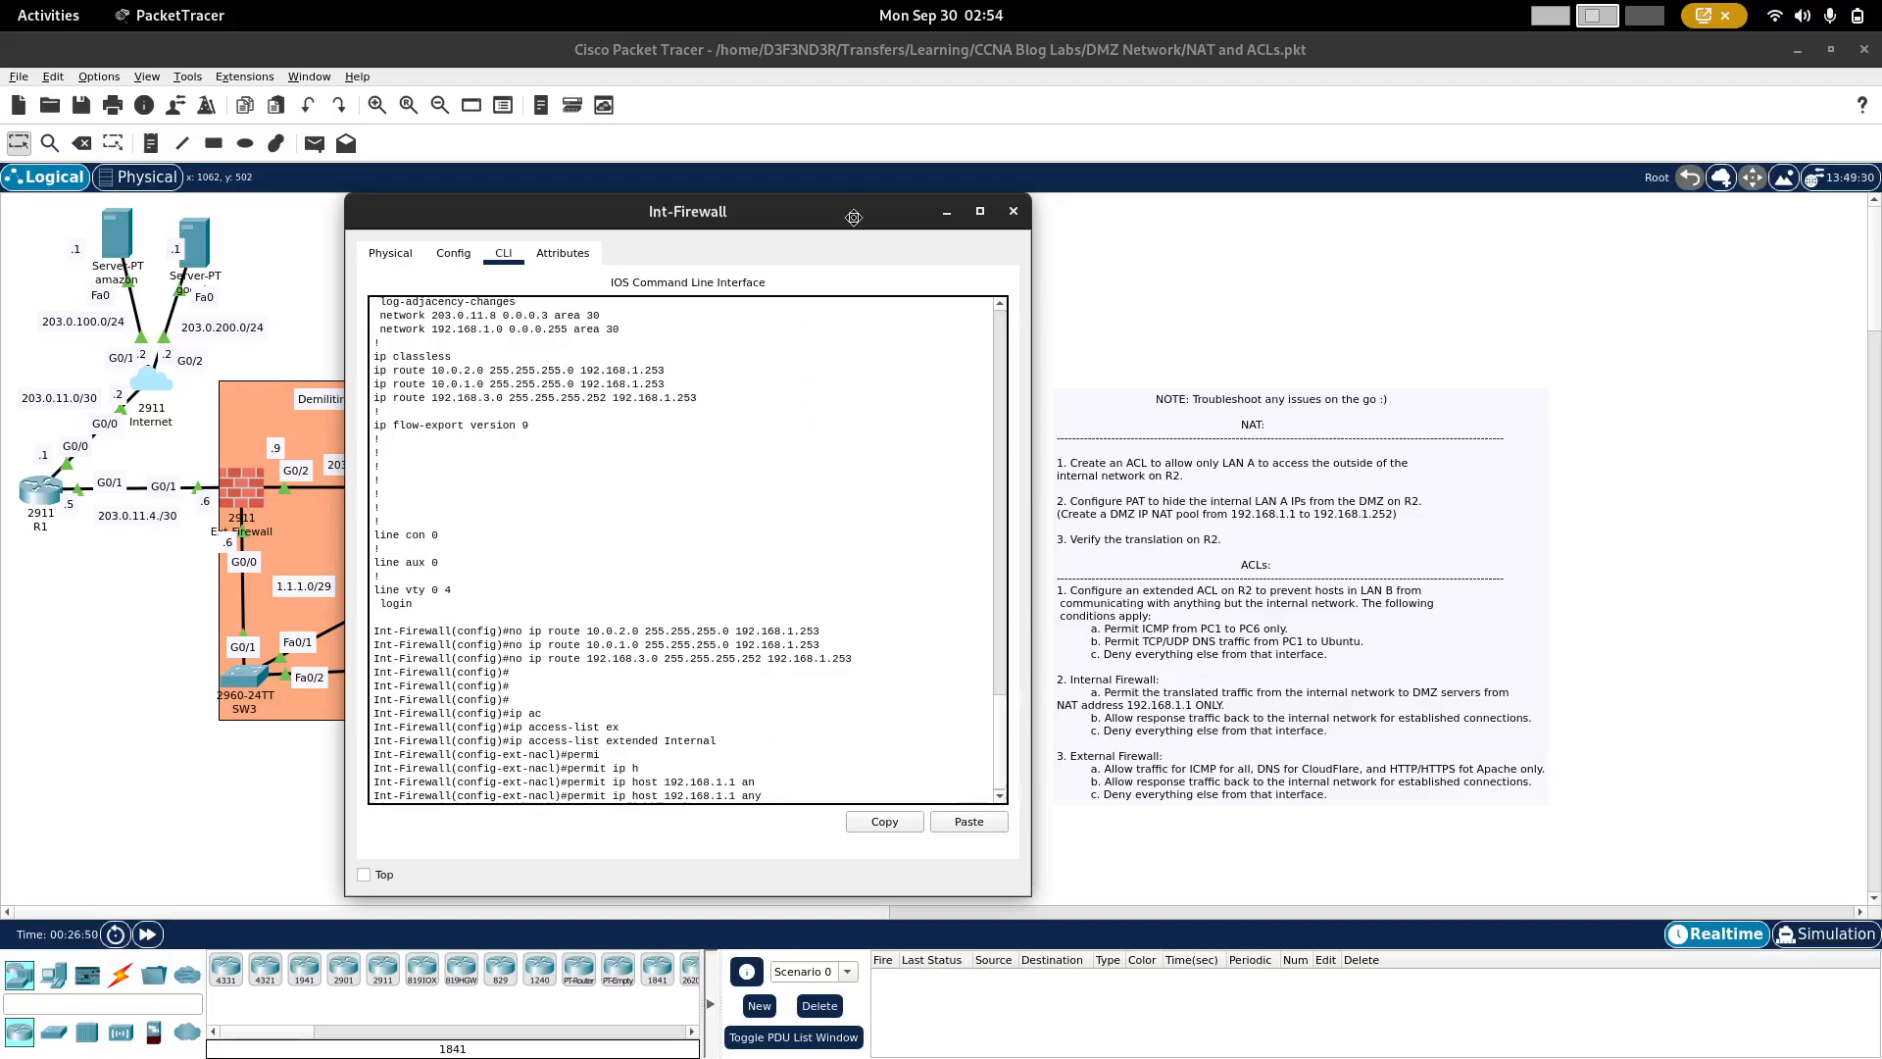
drag(854, 216, 1442, 275)
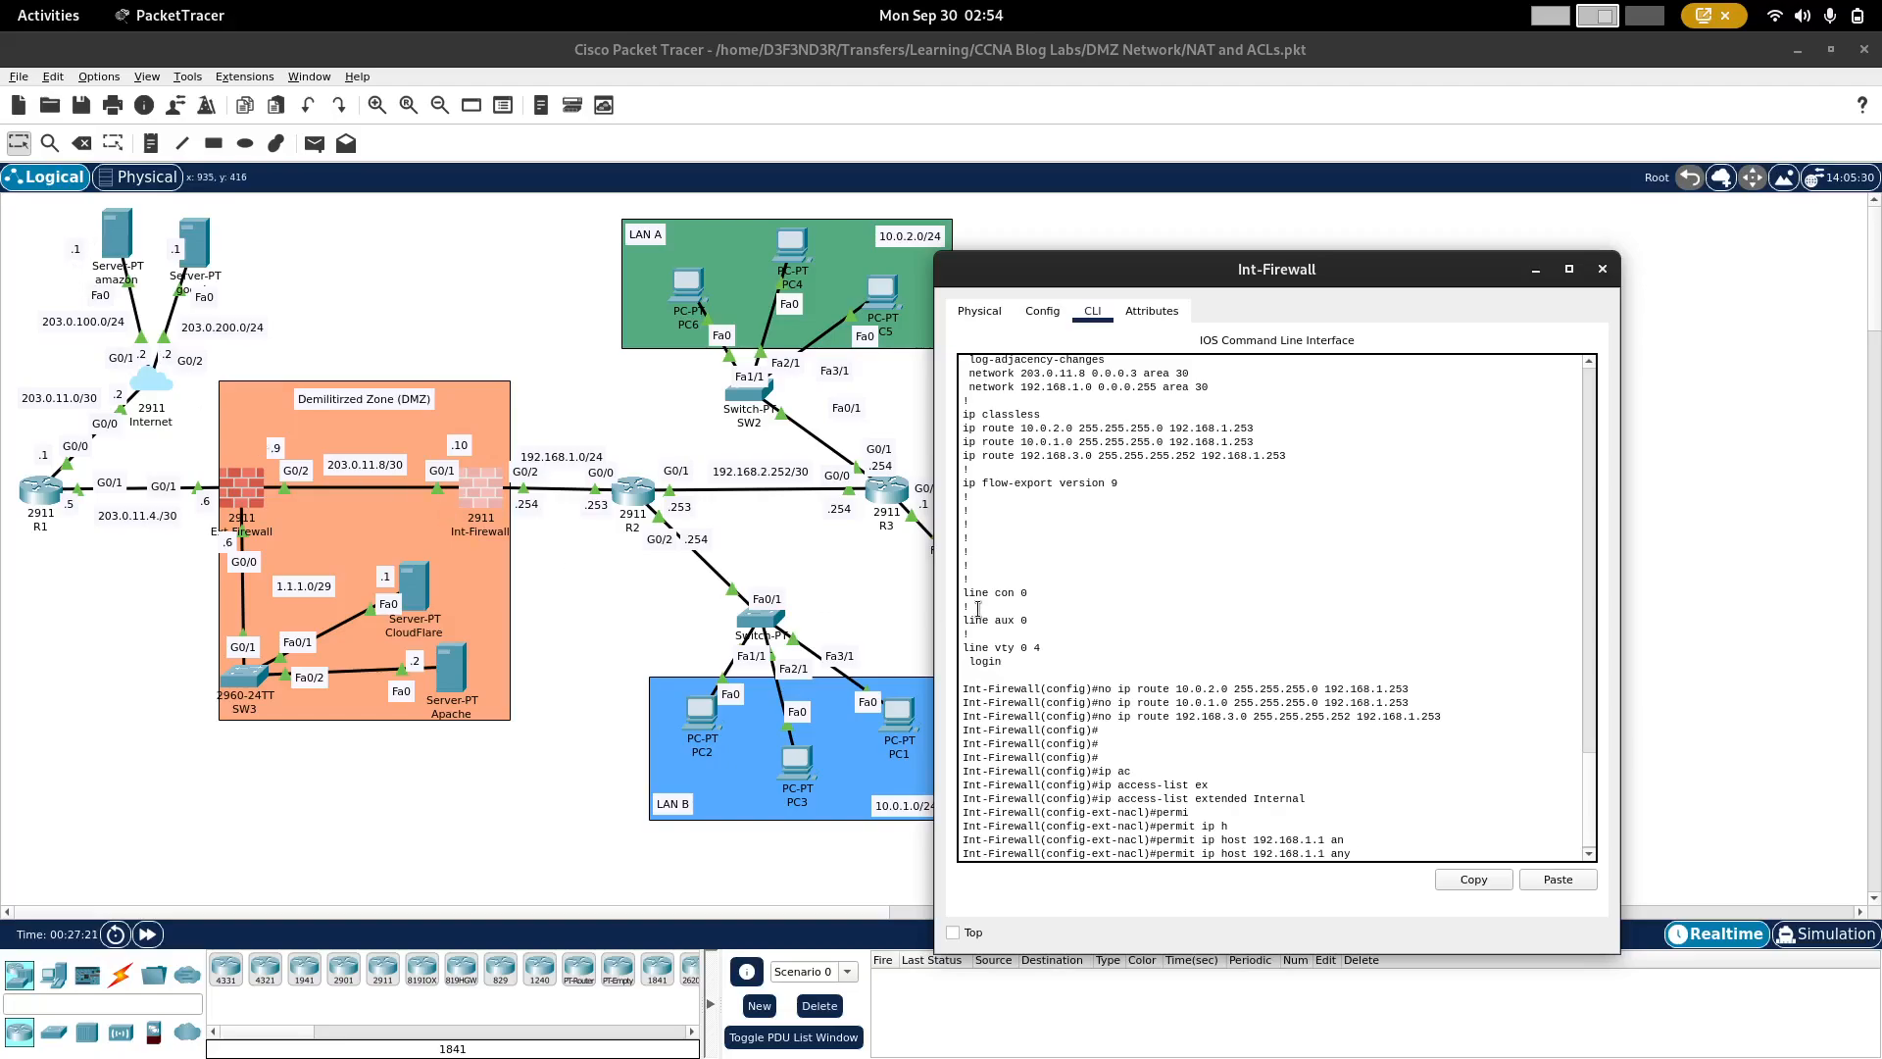
drag(1203, 276, 580, 229)
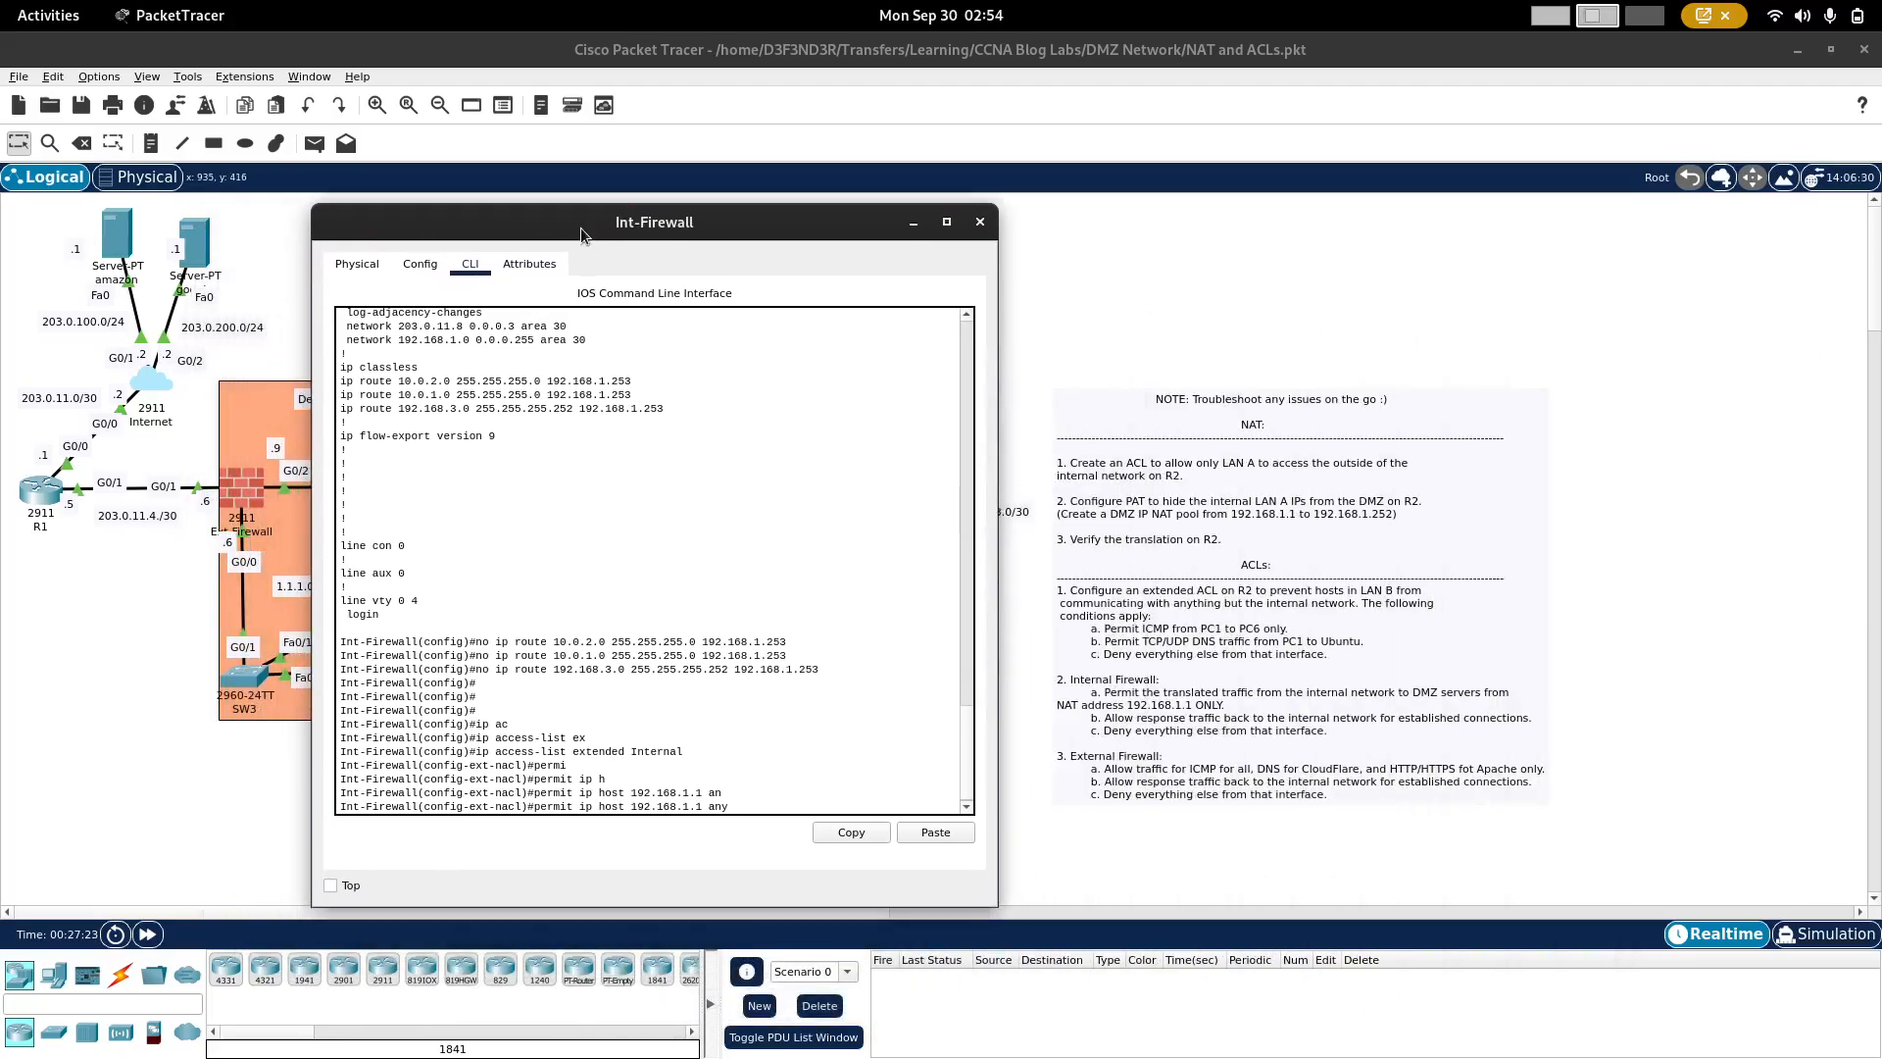
key(Return)
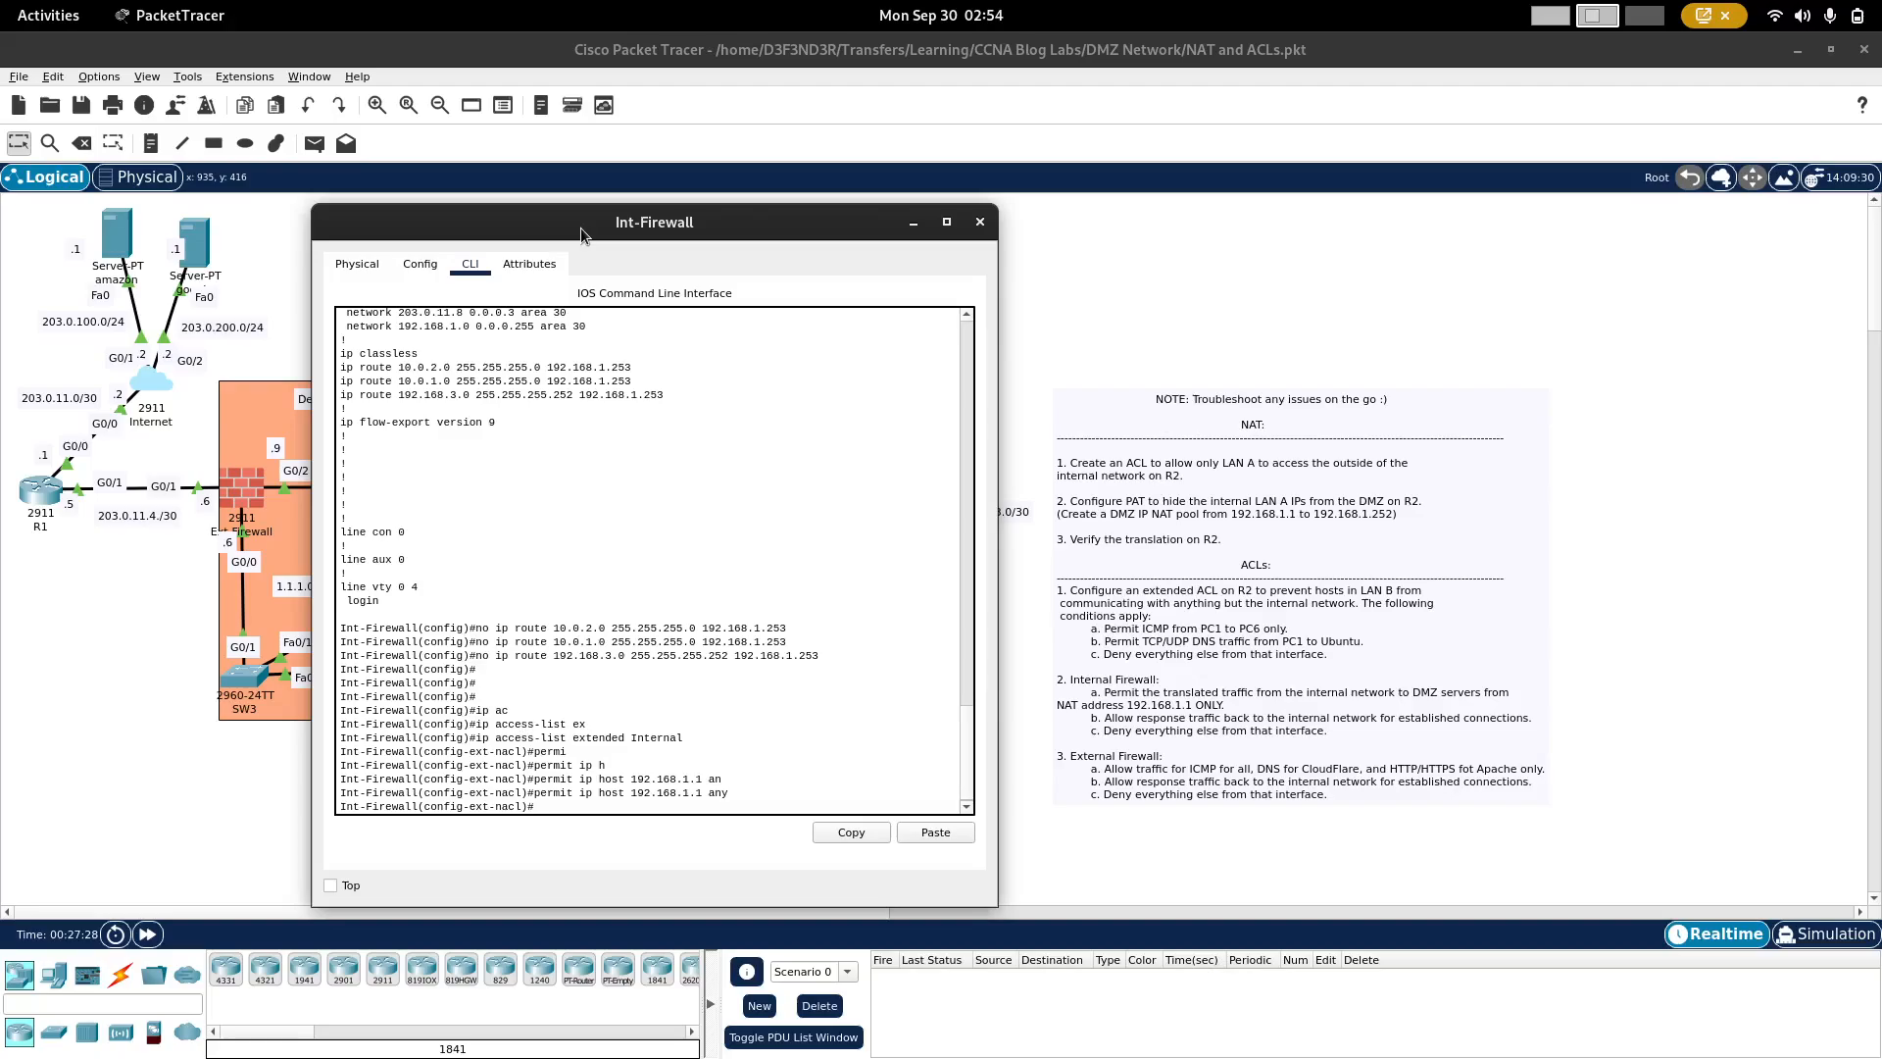
drag(599, 232, 1239, 192)
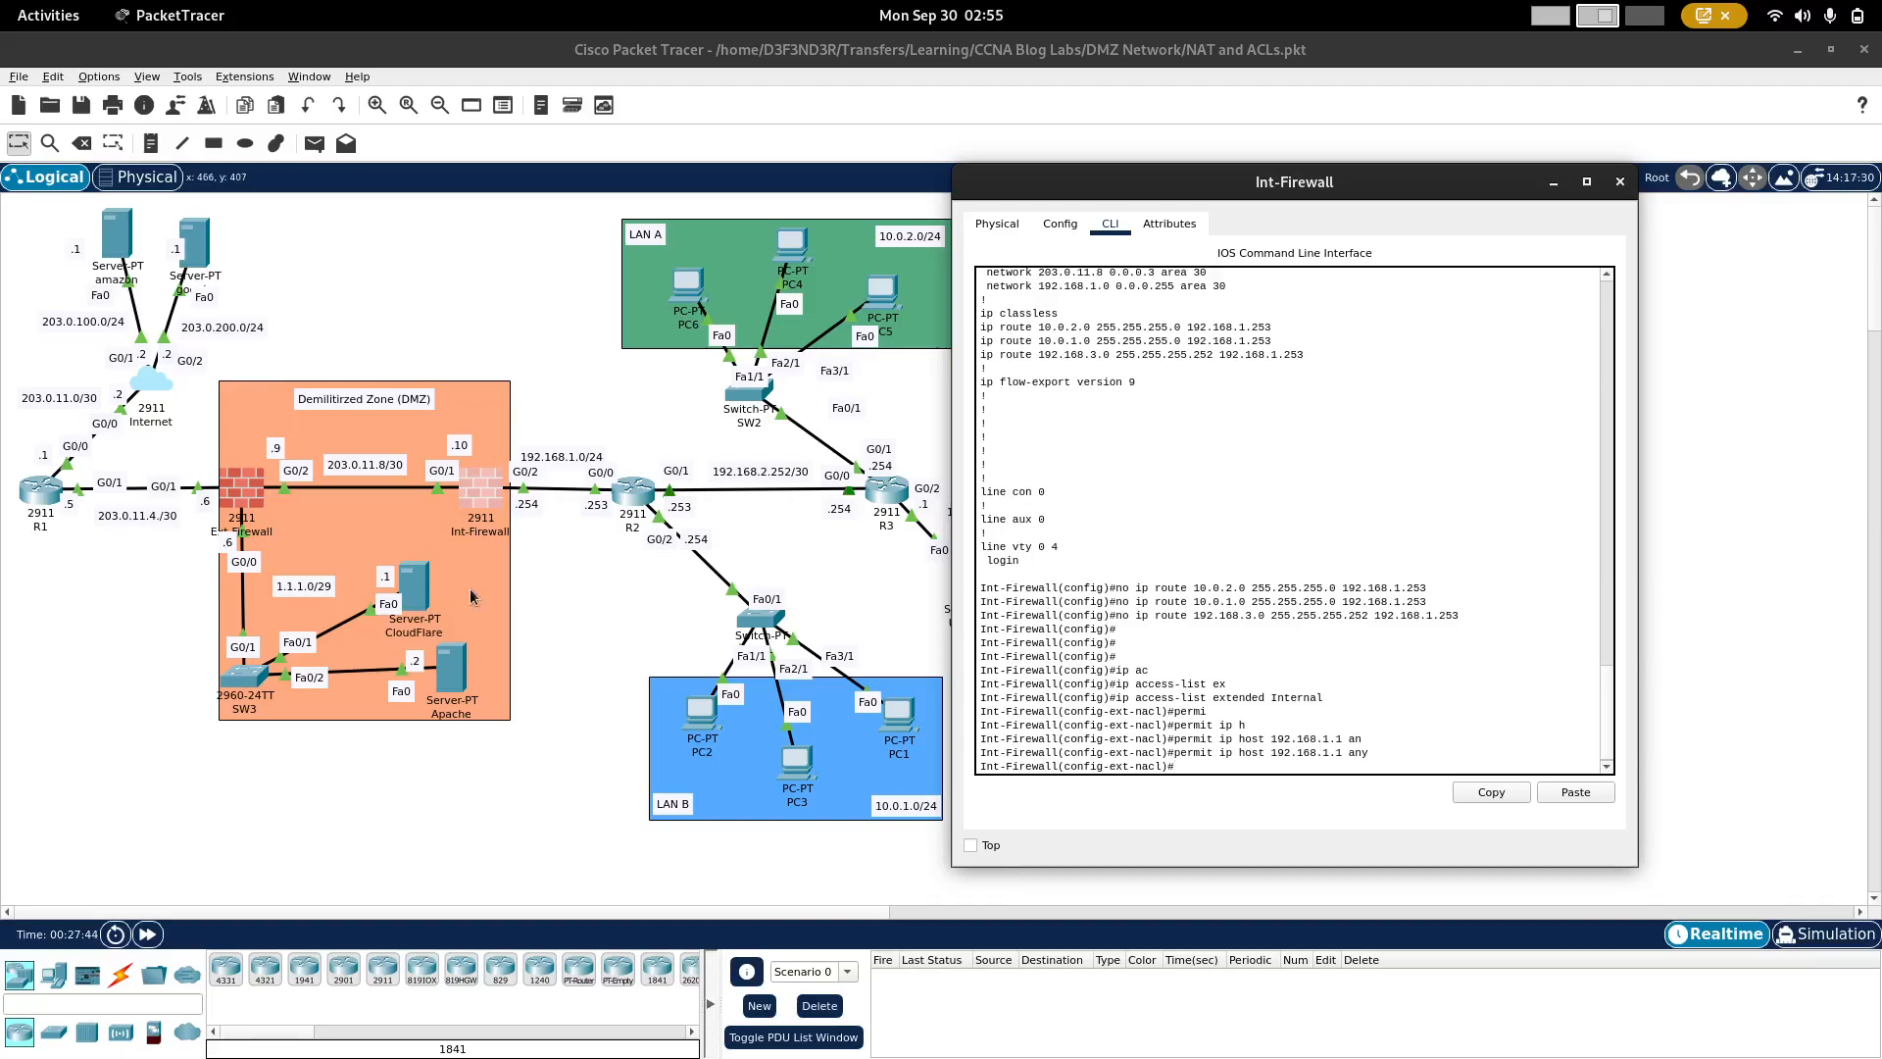
drag(1006, 196, 500, 276)
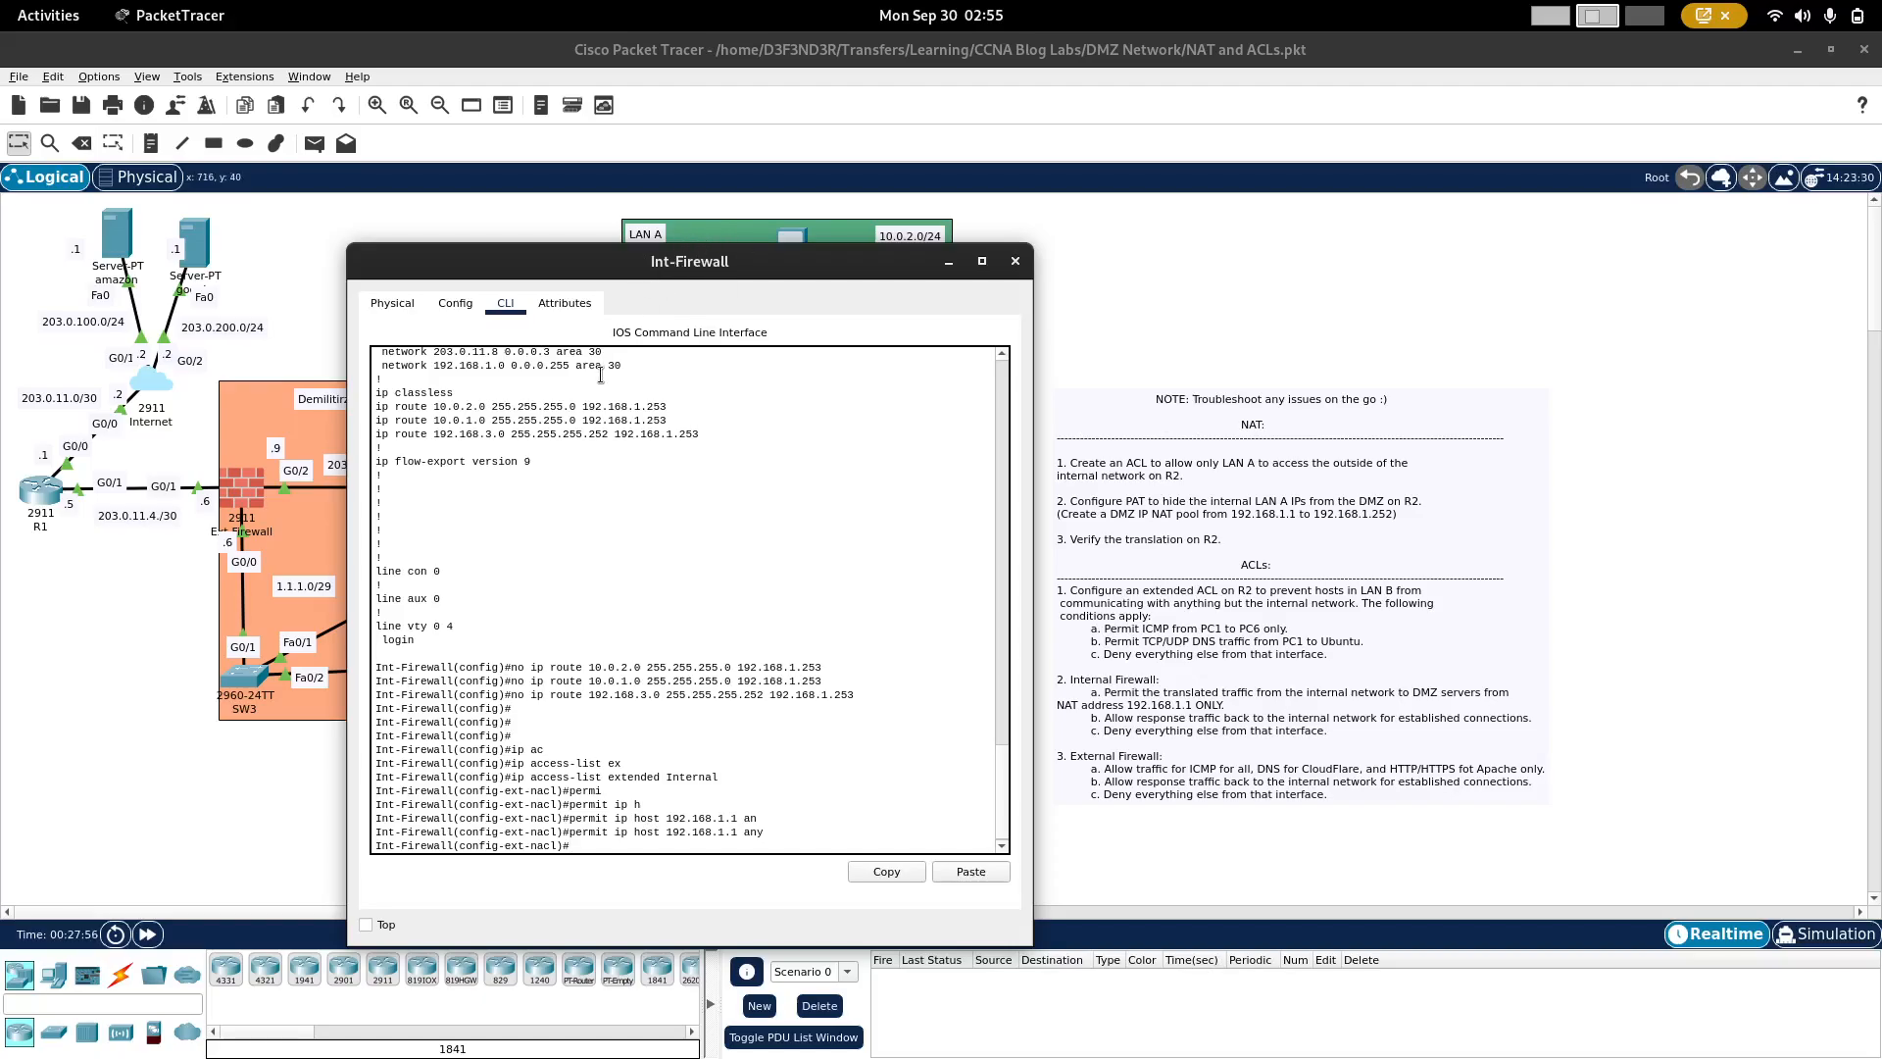
drag(465, 257, 771, 259)
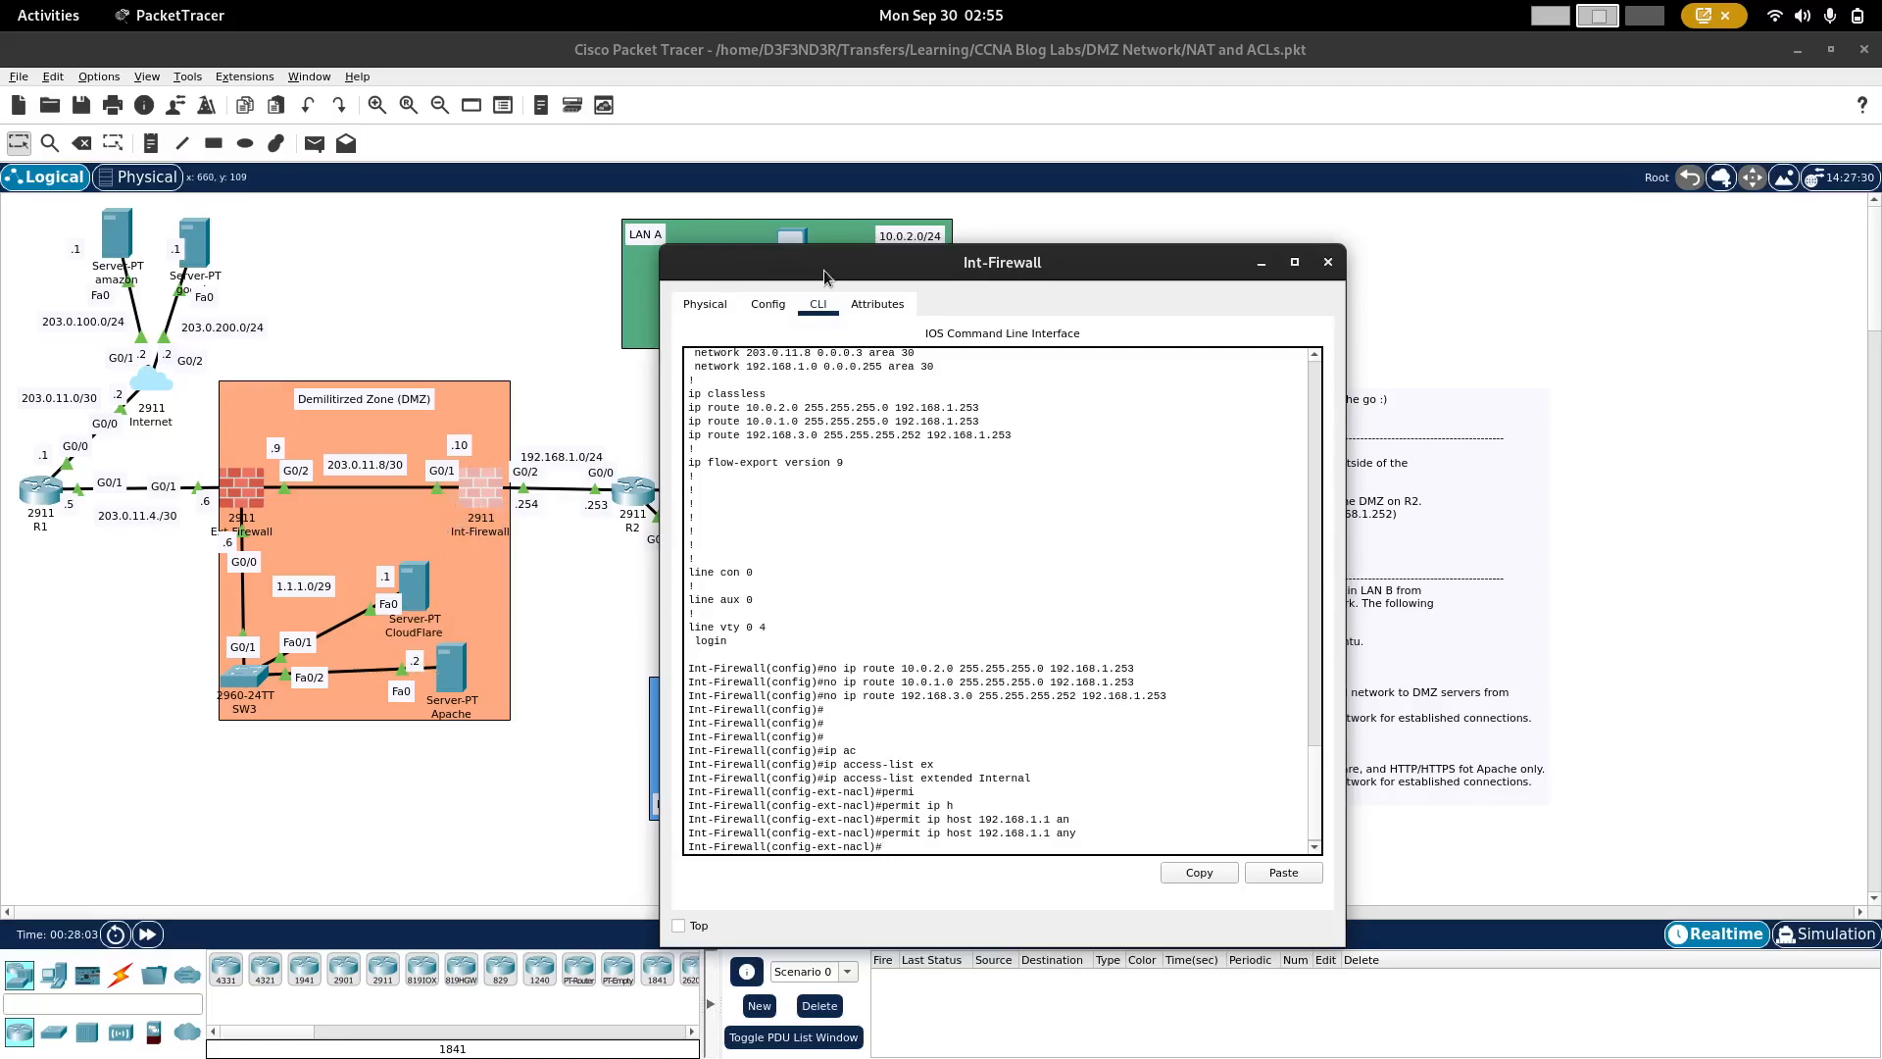
drag(823, 269, 748, 336)
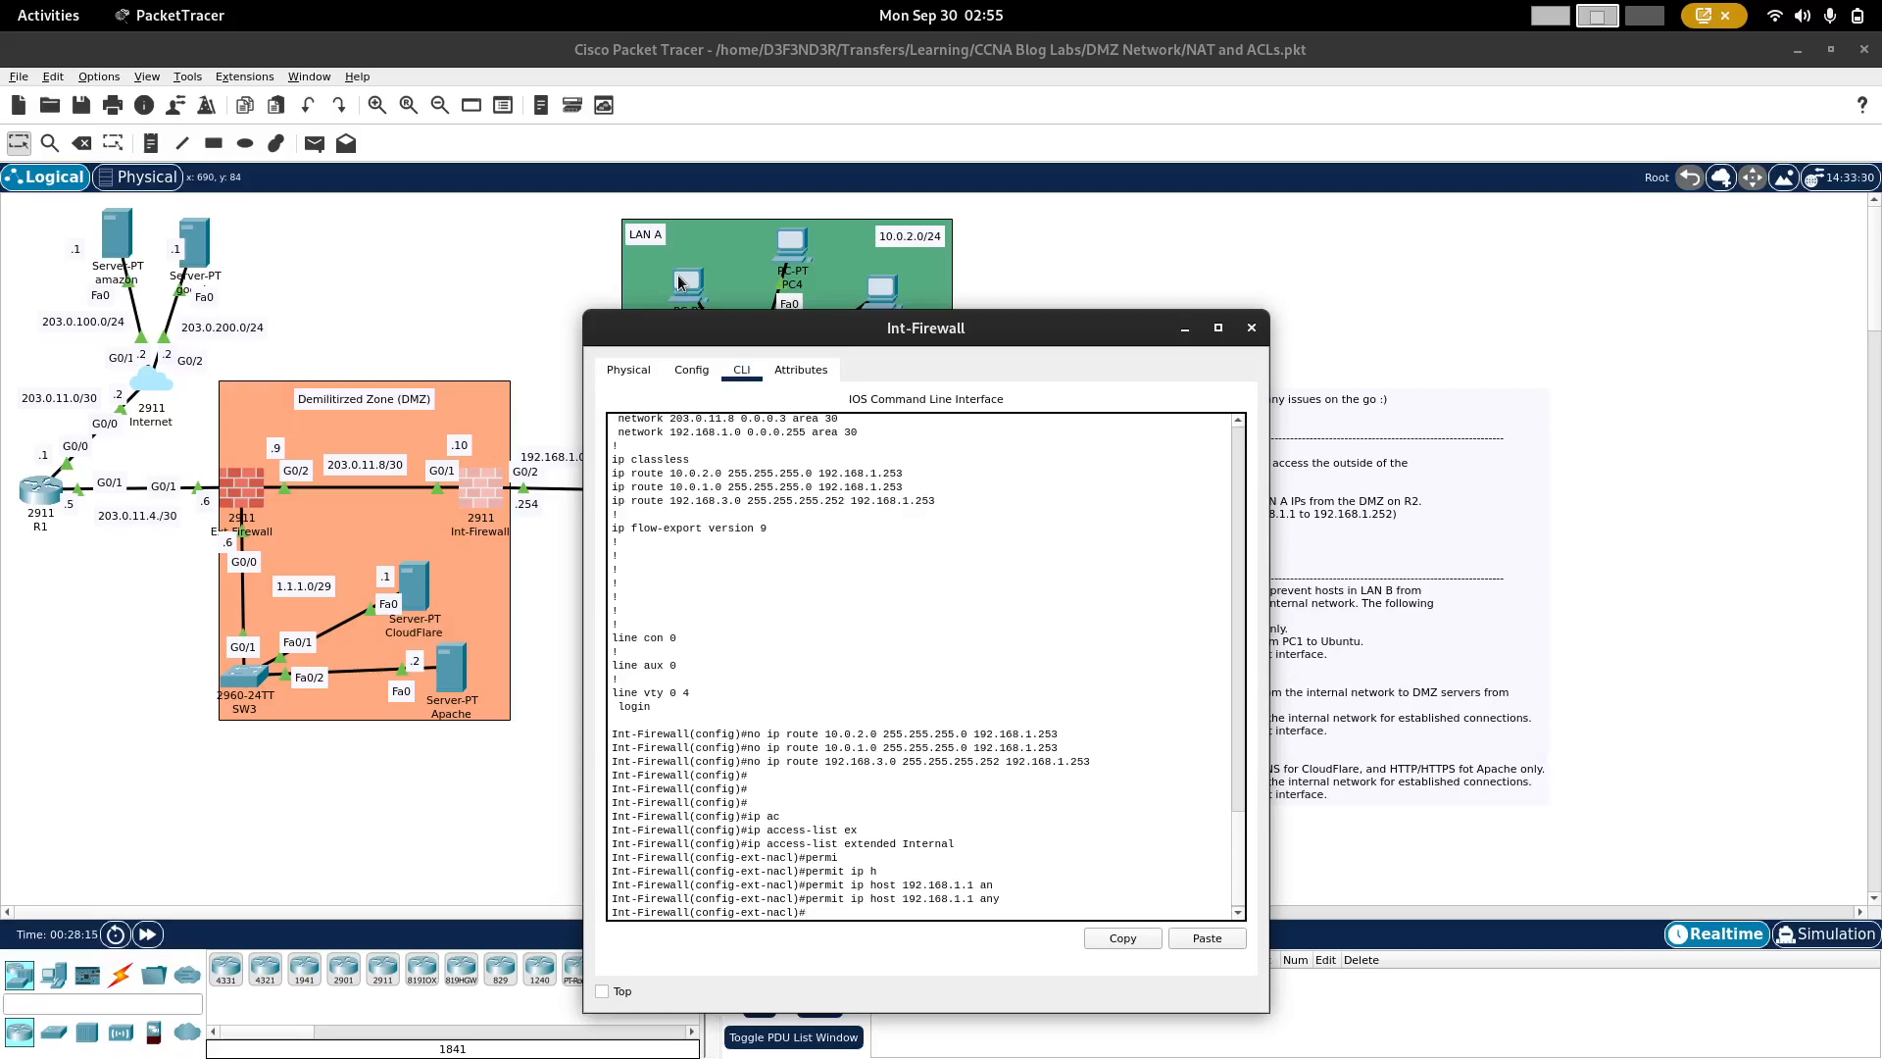
drag(788, 333, 561, 232)
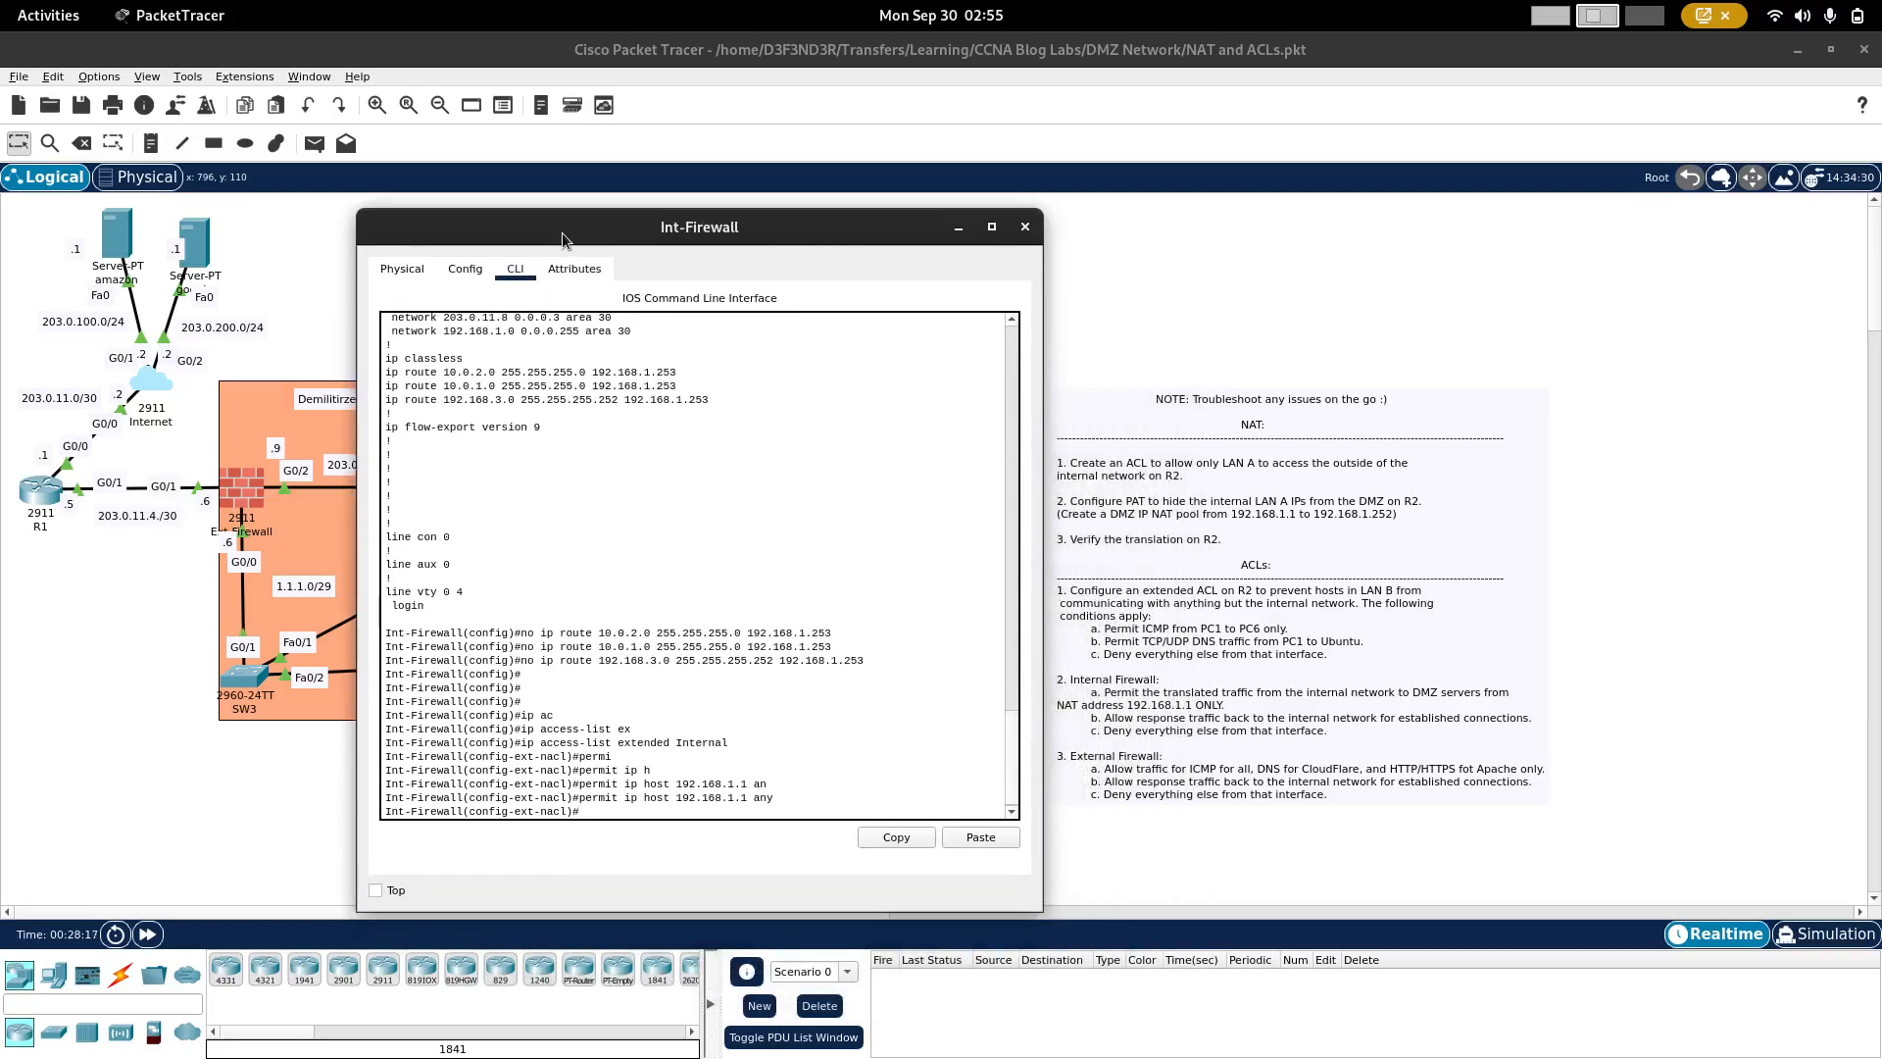
Step: Add a rule to the Internal access list permitting established TCP traffic from any source to any destination
text(per)
key(Tab)
text(tc)
key(Tab)
text(an)
key(Tab)
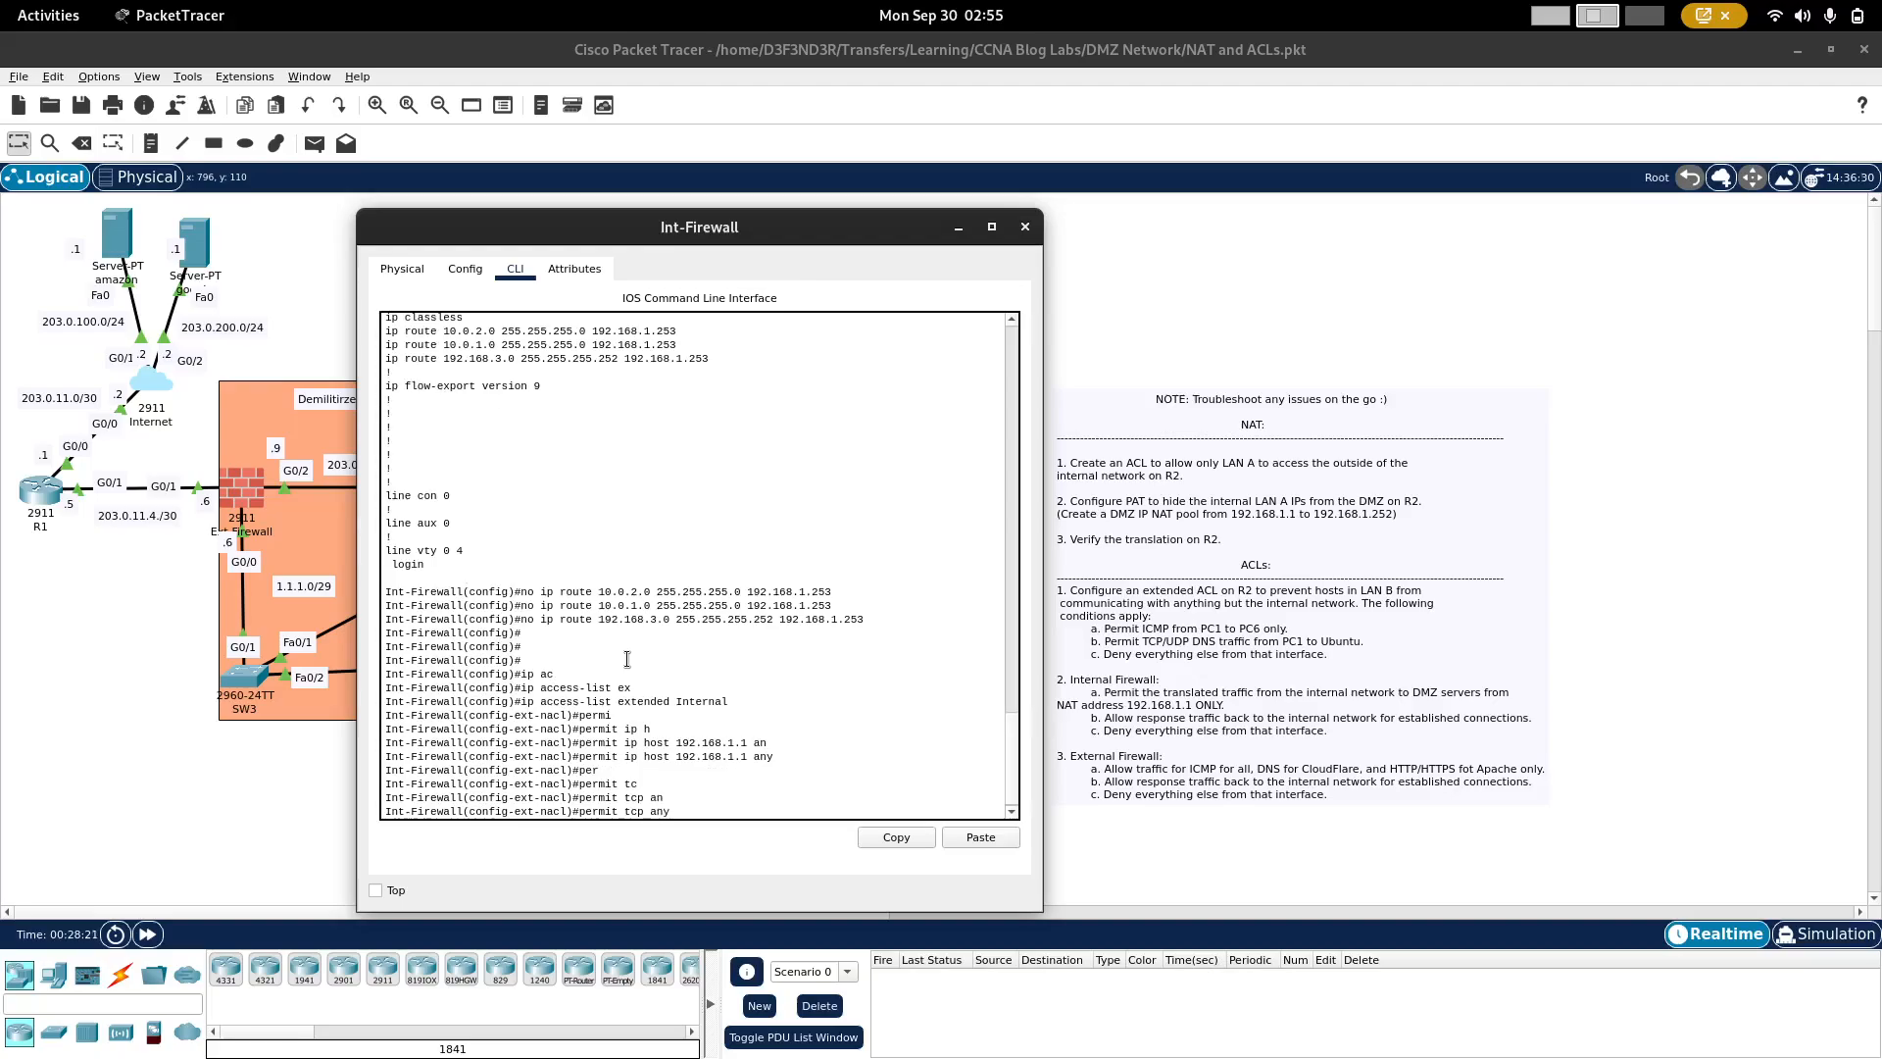
text(a)
key(Tab)
text(n)
key(Tab)
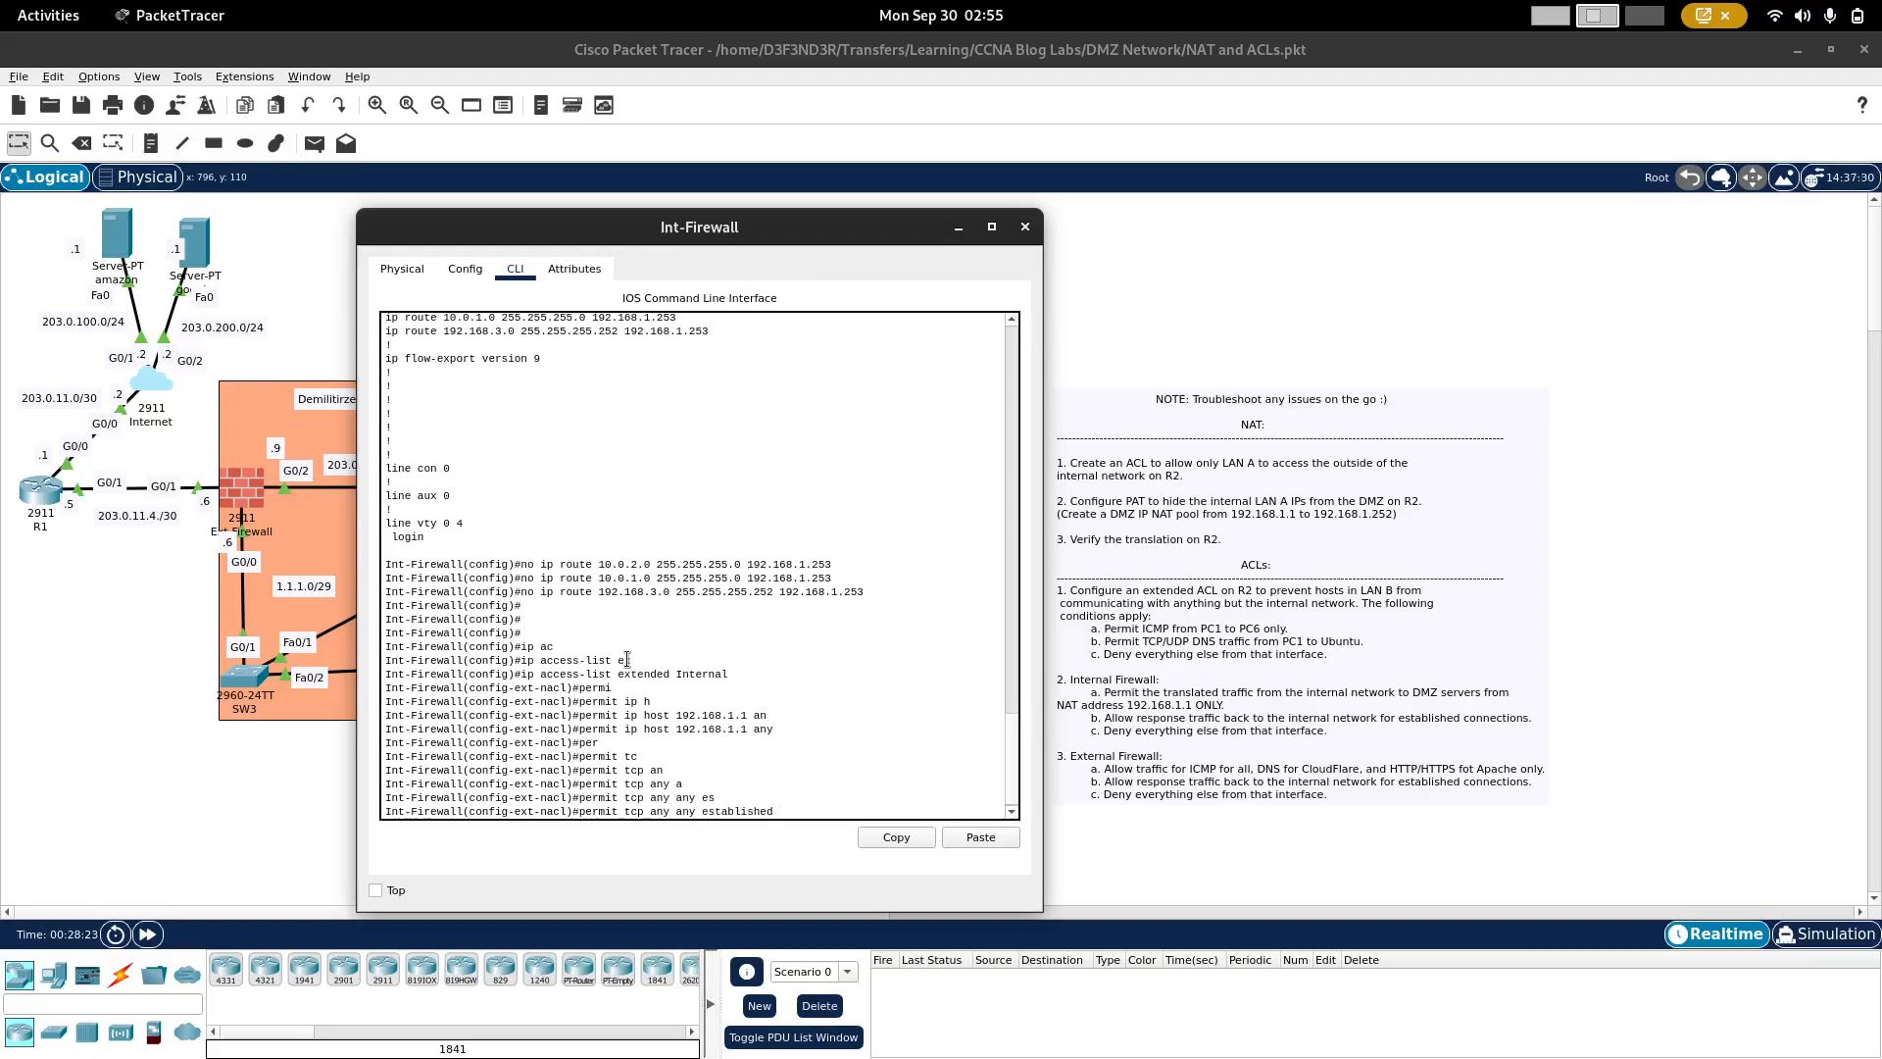
key(Return)
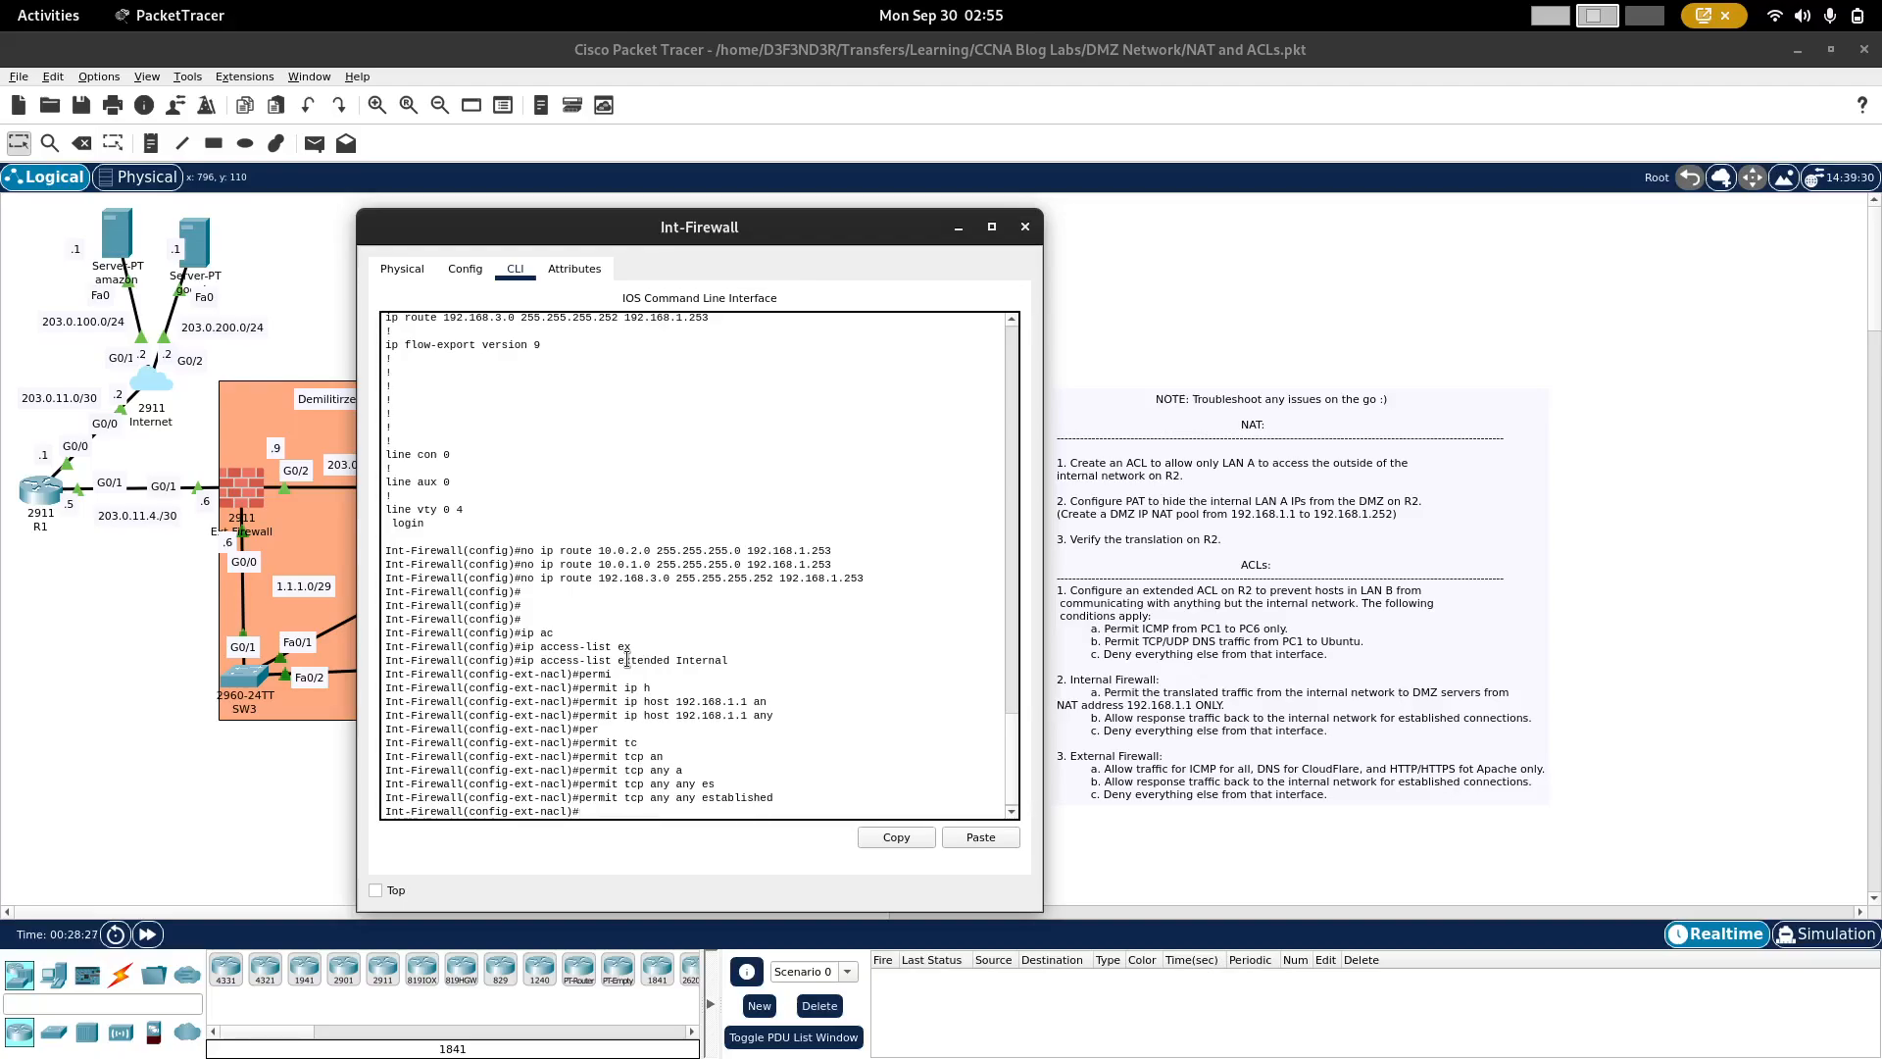
Step: Add a final rule to the Internal access list denying all IP traffic from any to any
text(den)
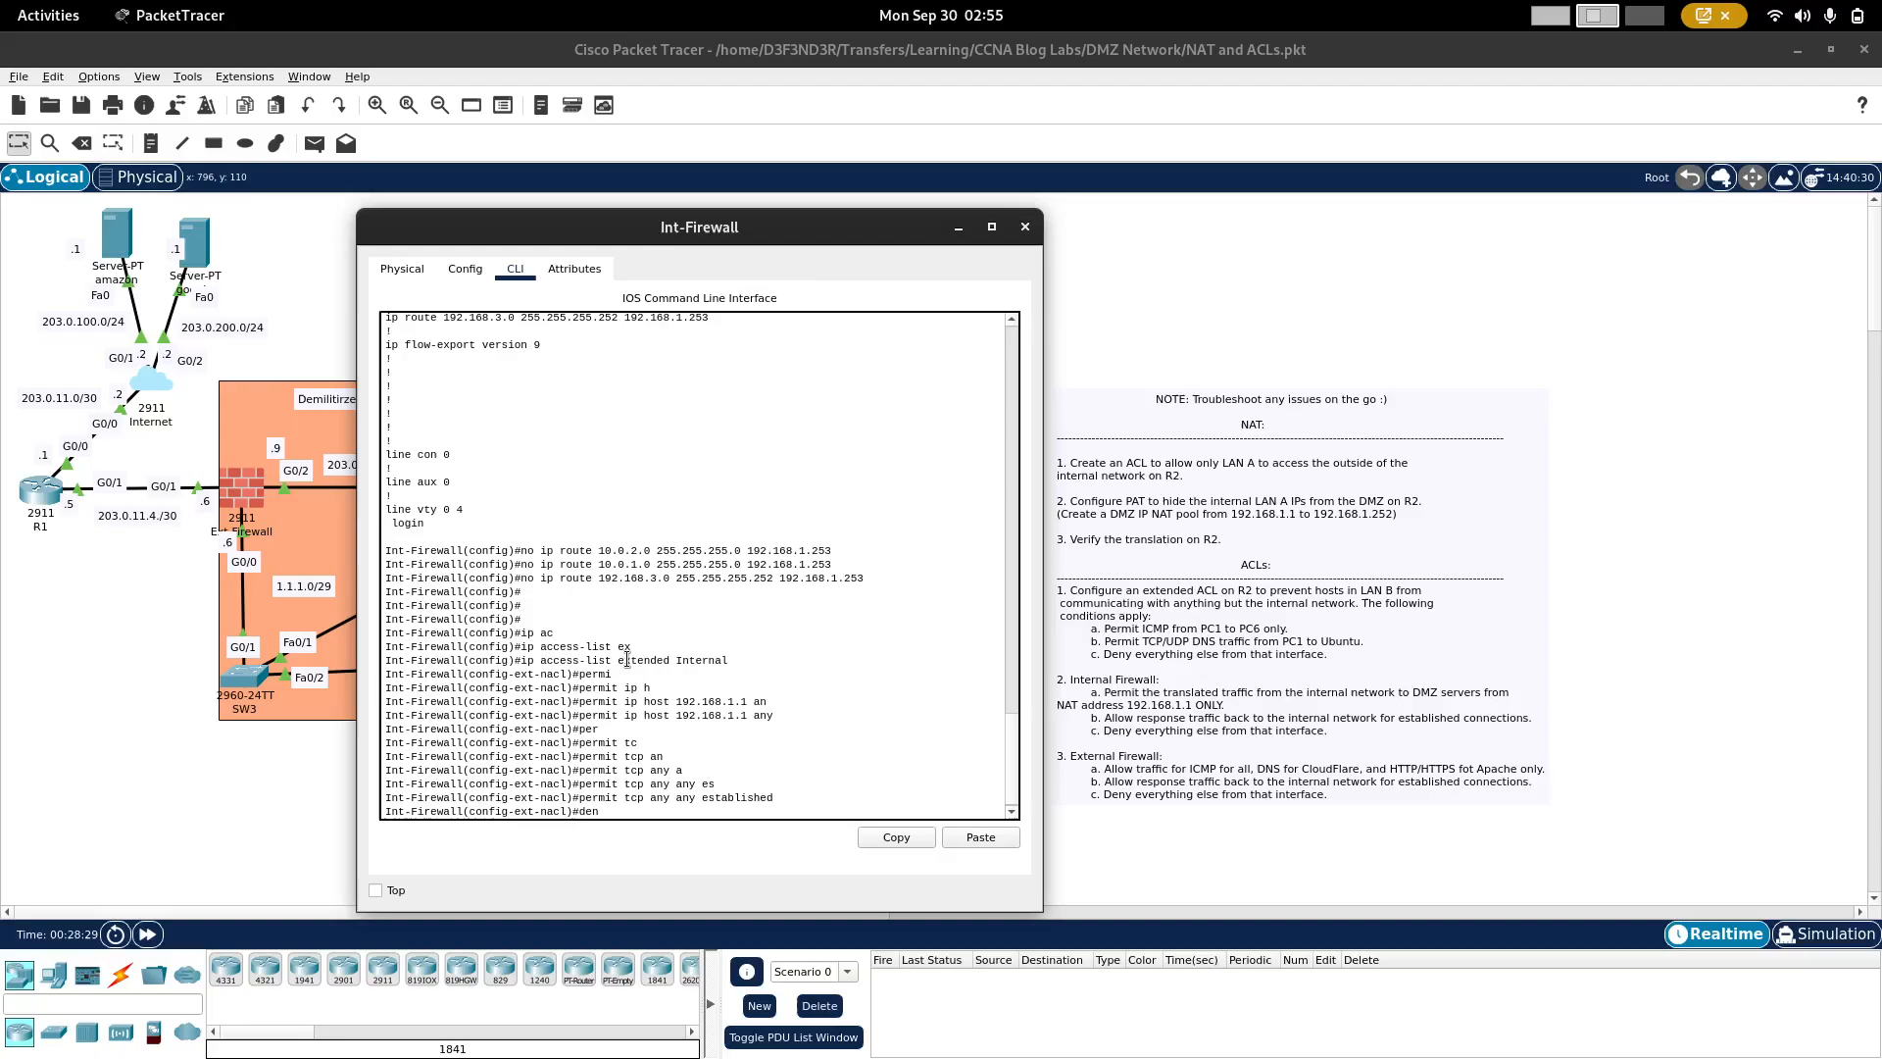
text(y ip an)
key(Tab)
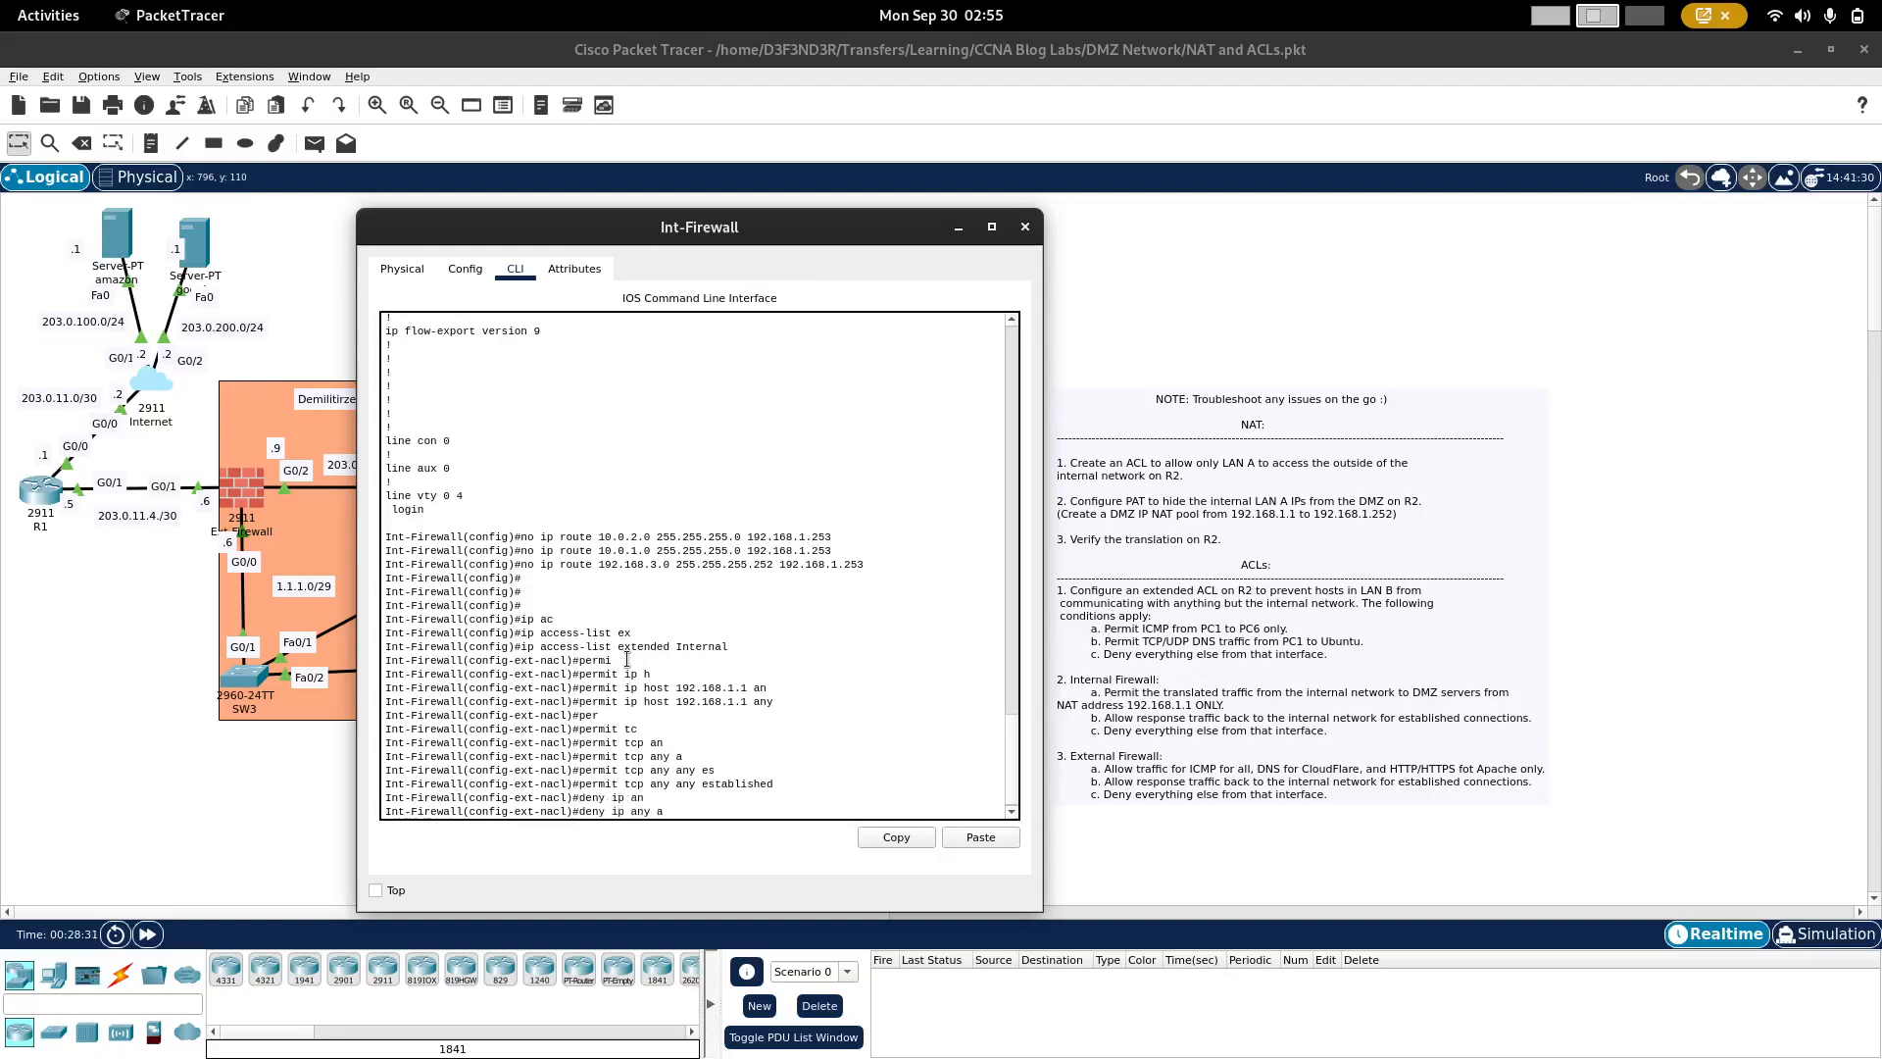
text(an)
key(Tab)
key(Return)
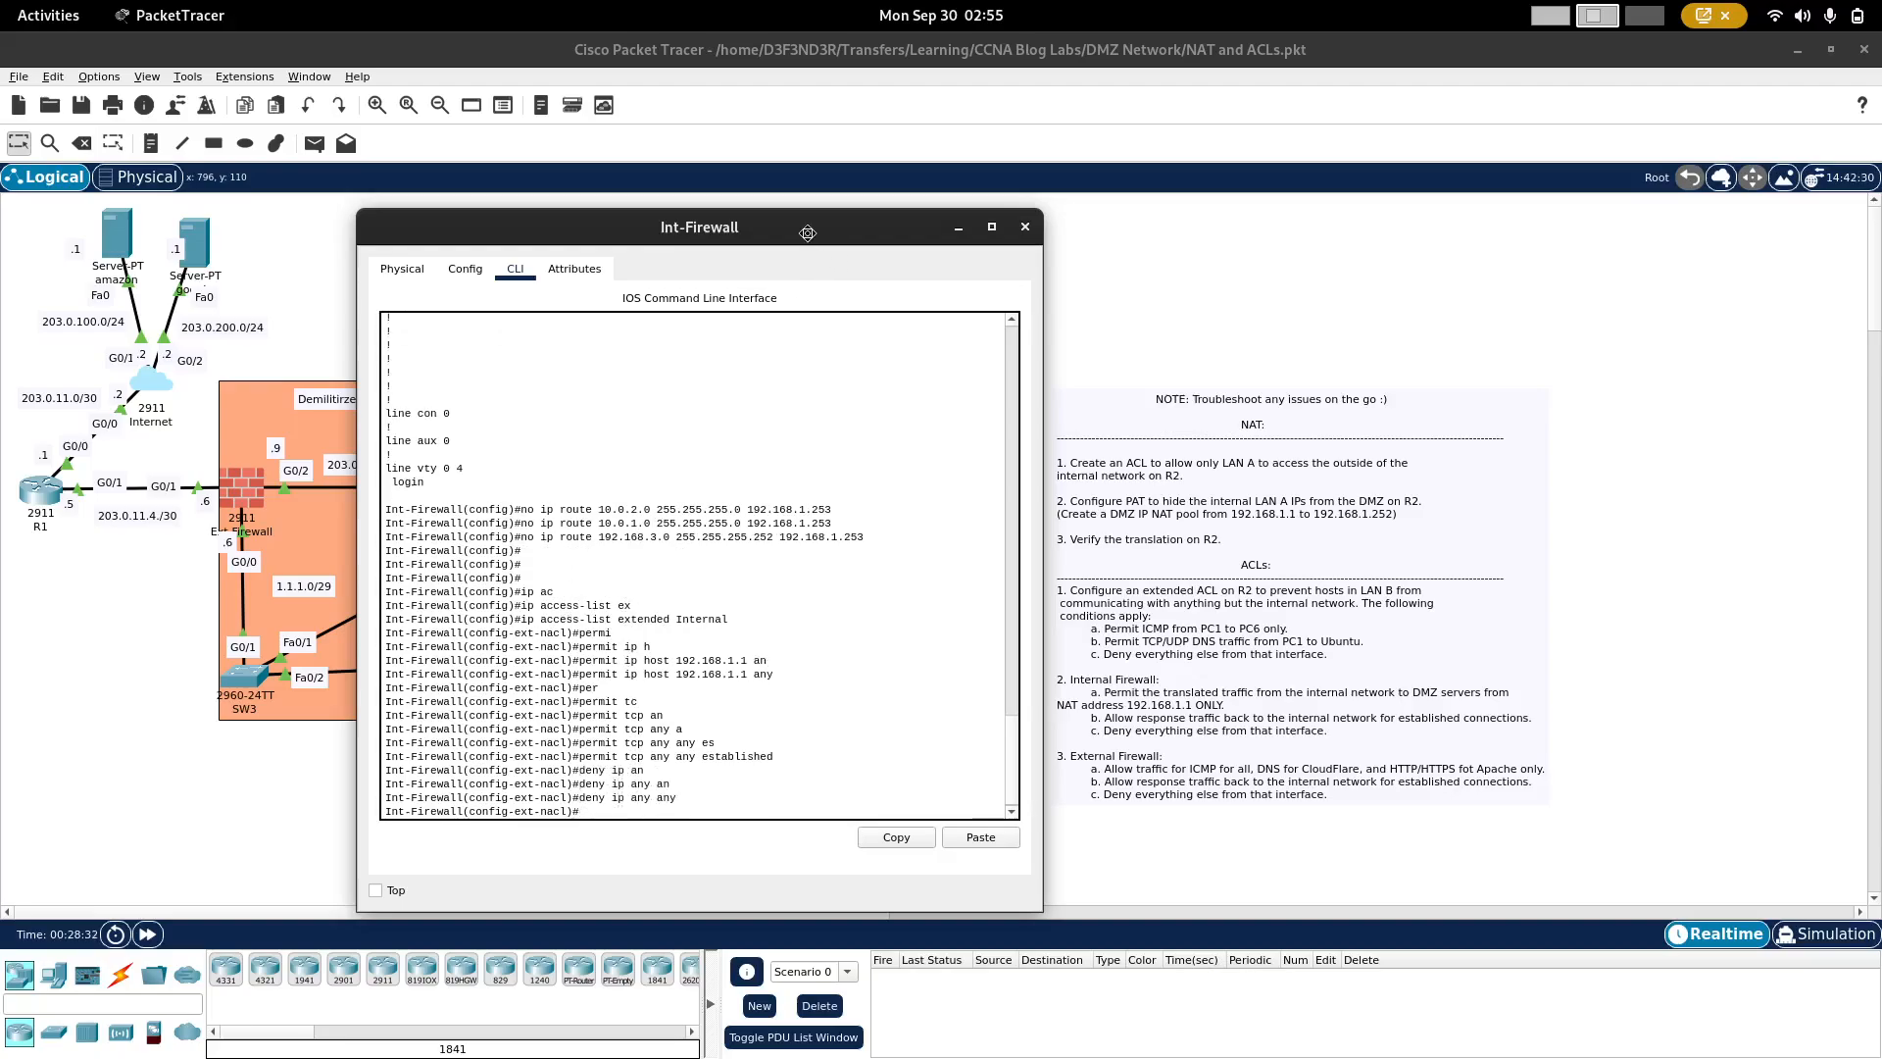
Step: Apply the Internal access list inbound on Int-Firewall's interface g0/2
drag(808, 232, 1376, 228)
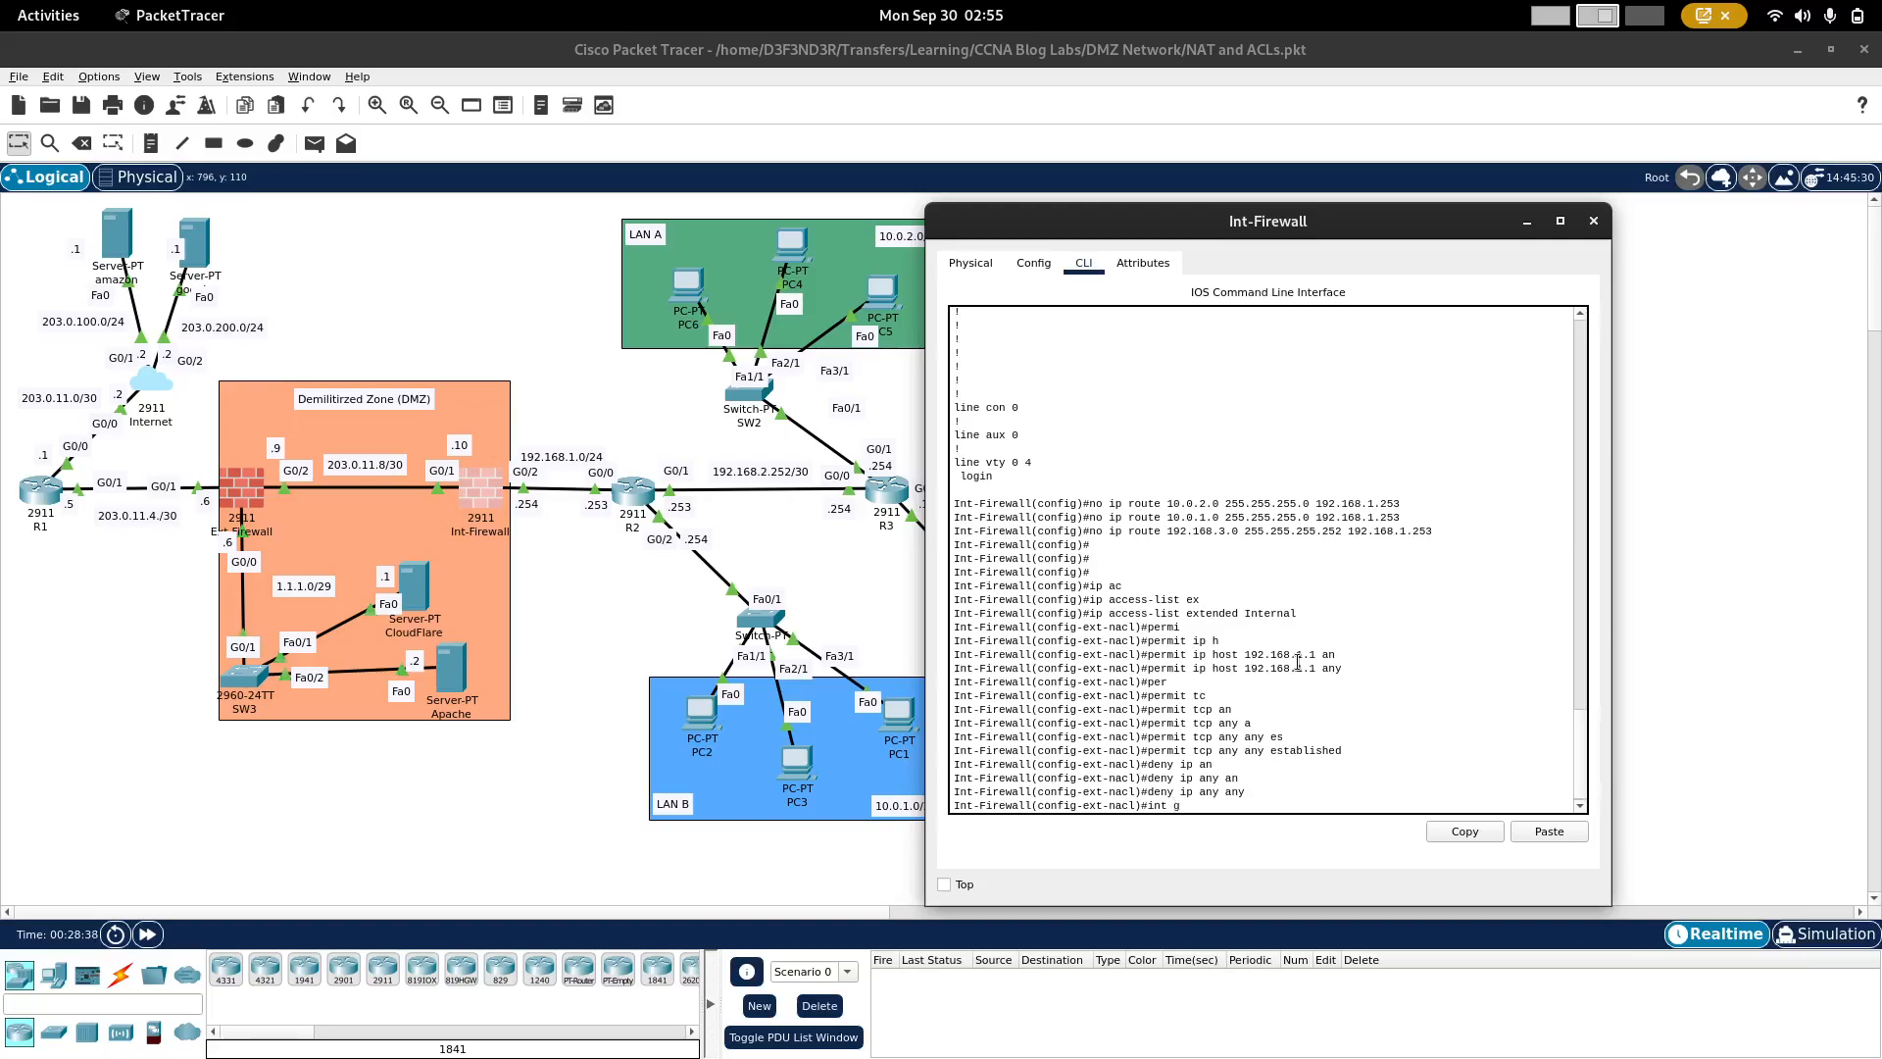
text(int g0/2)
key(Return)
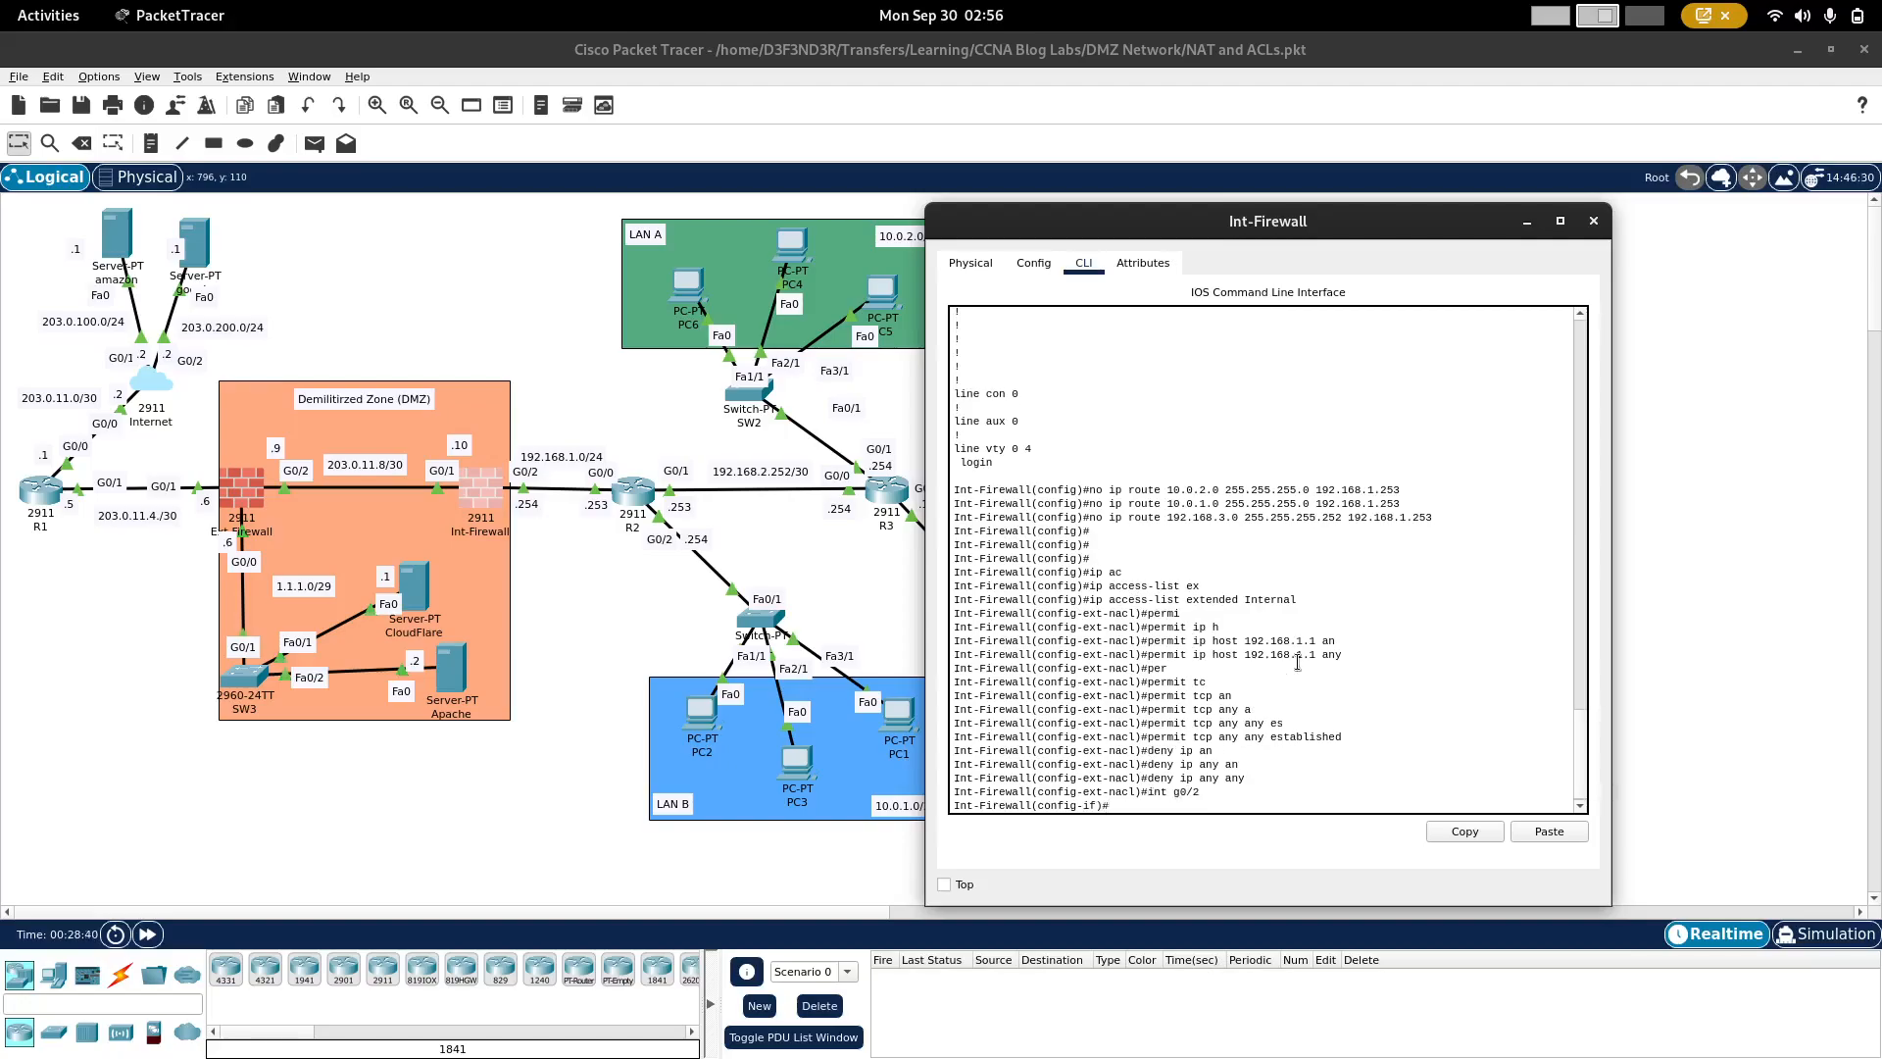
text(ip ac)
key(Tab)
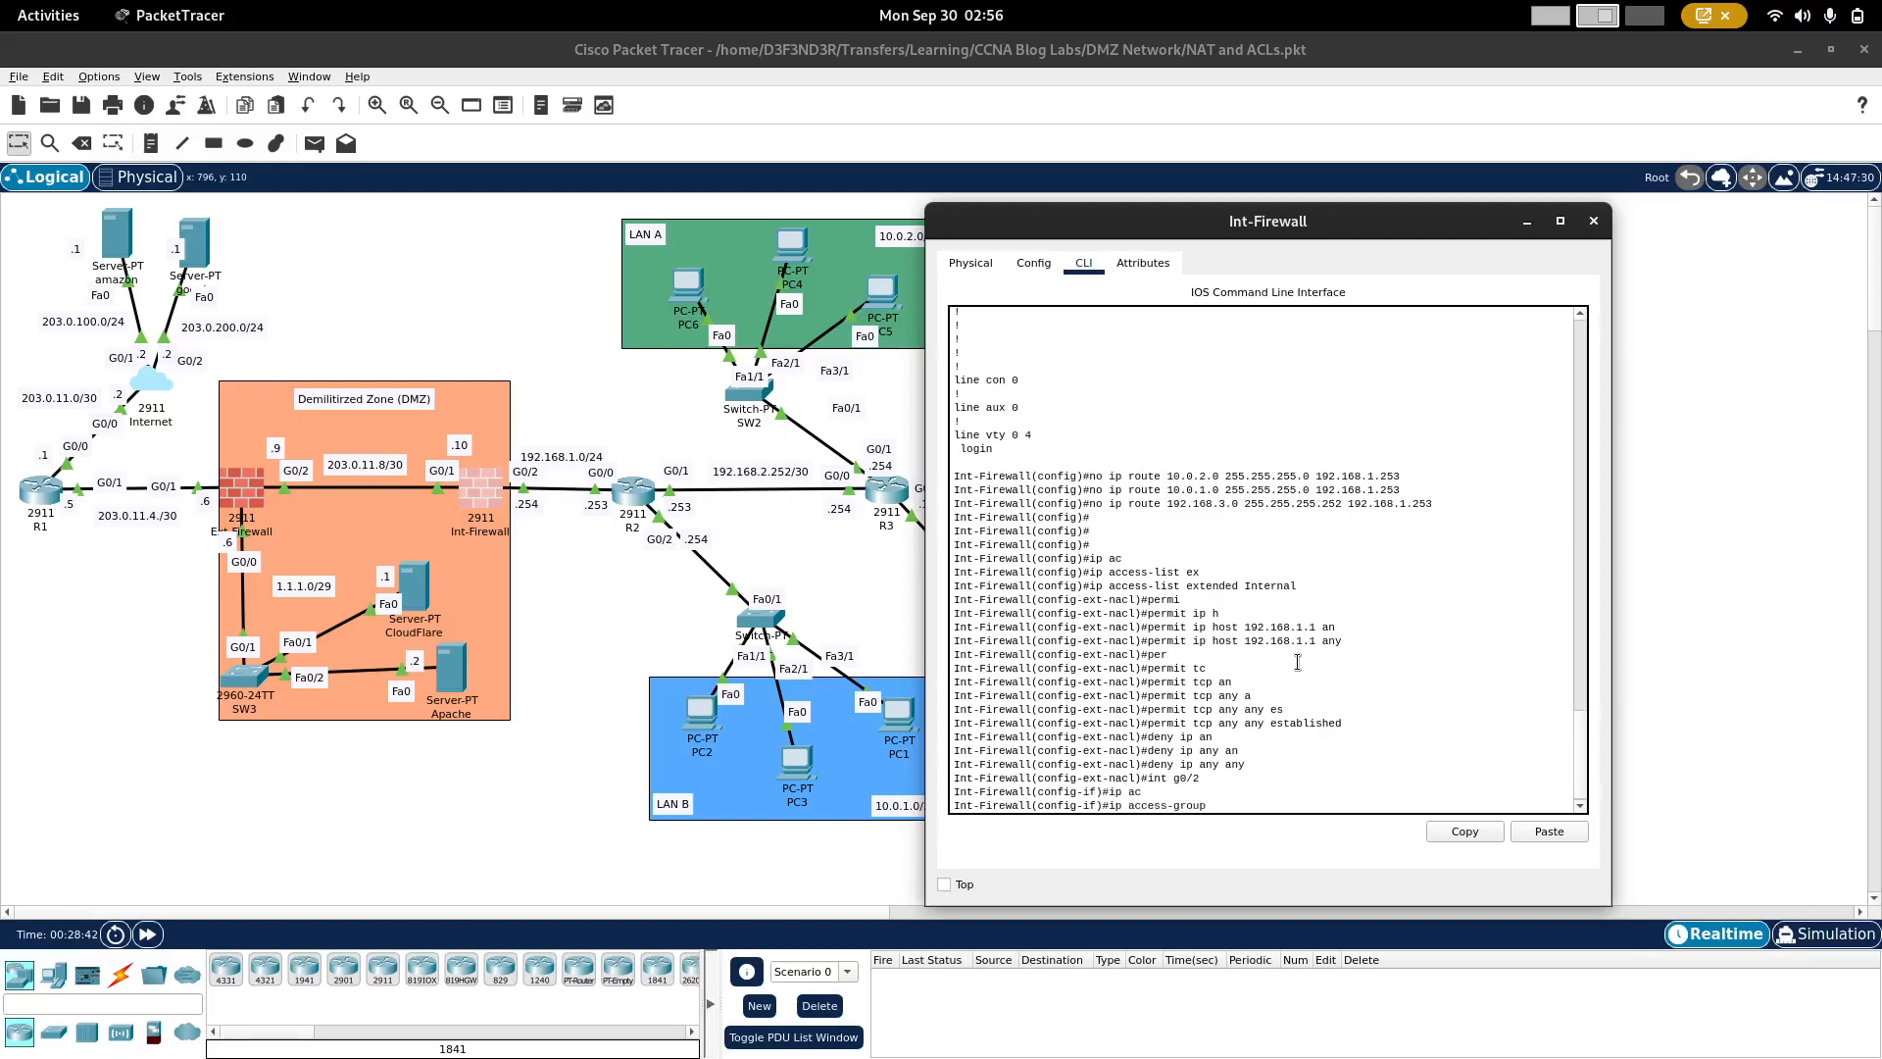
text(Internal in)
key(Return)
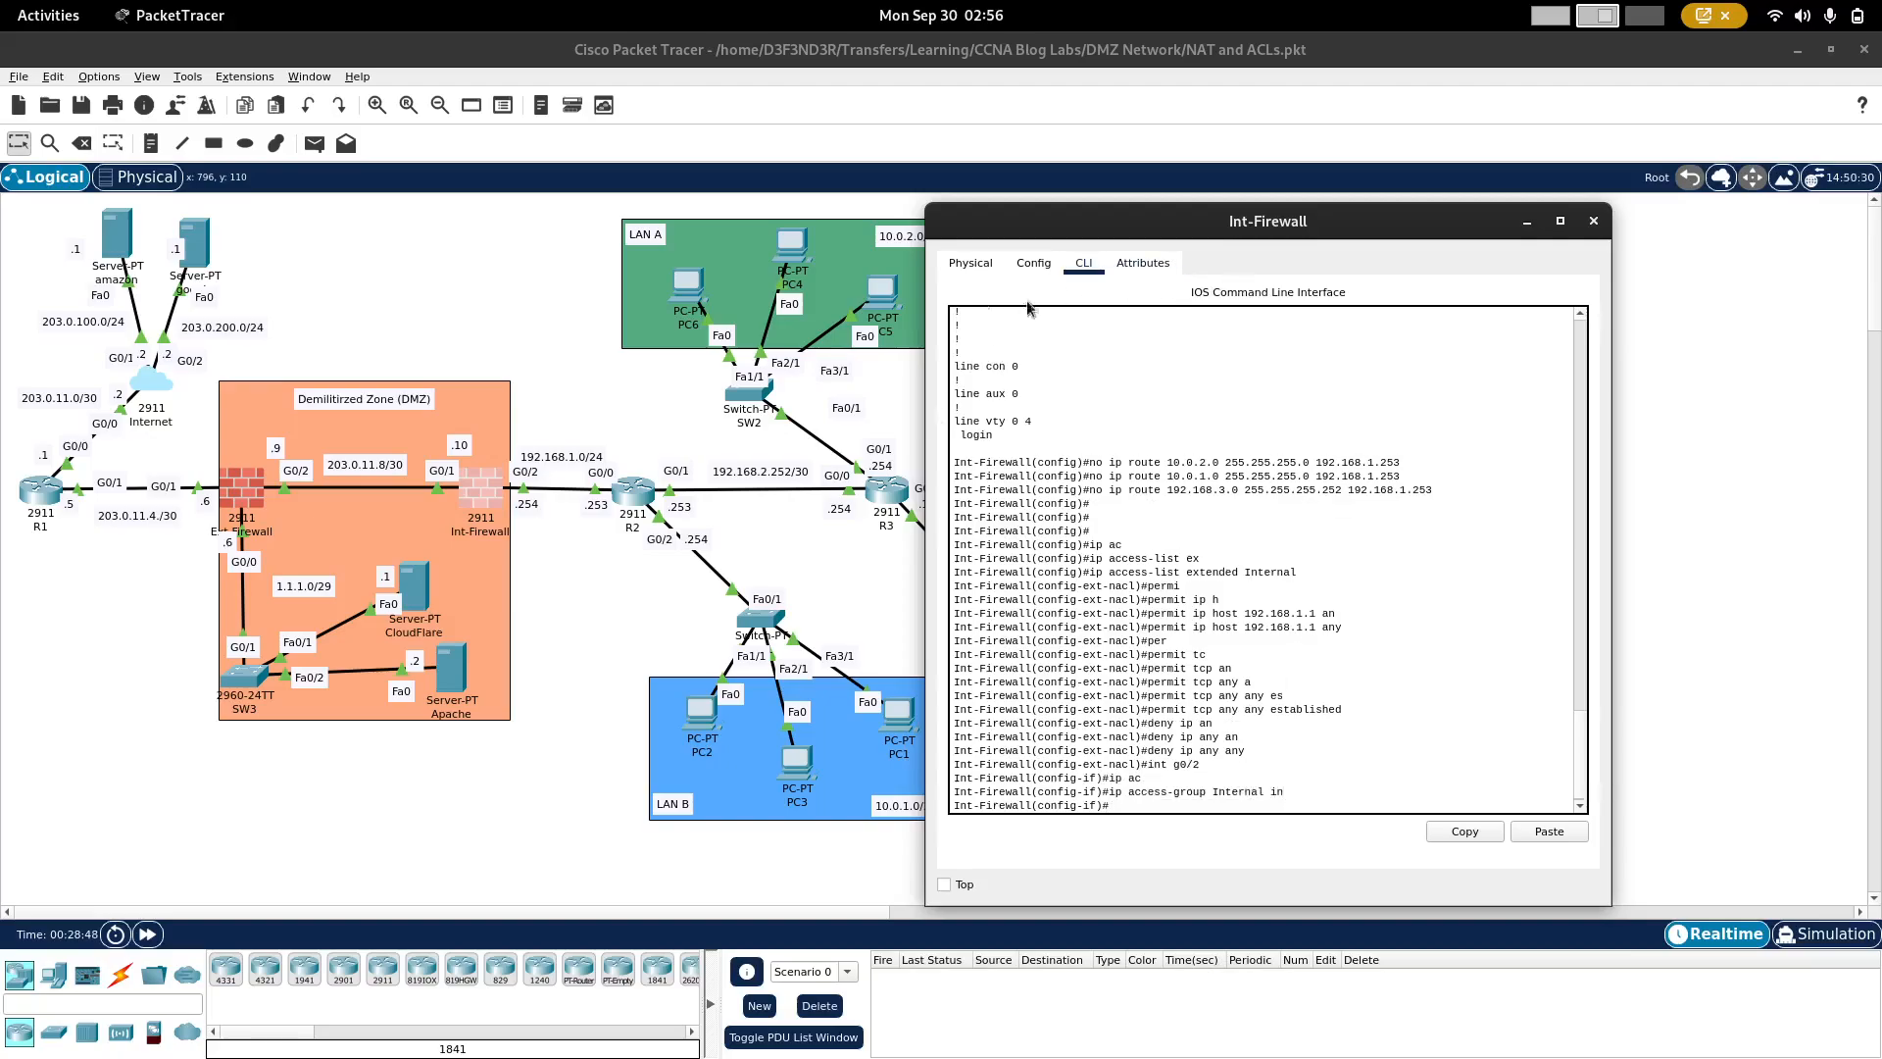
Step: Open PC6's web browser in place of its command prompt and load google.com to test outside access
click(589, 429)
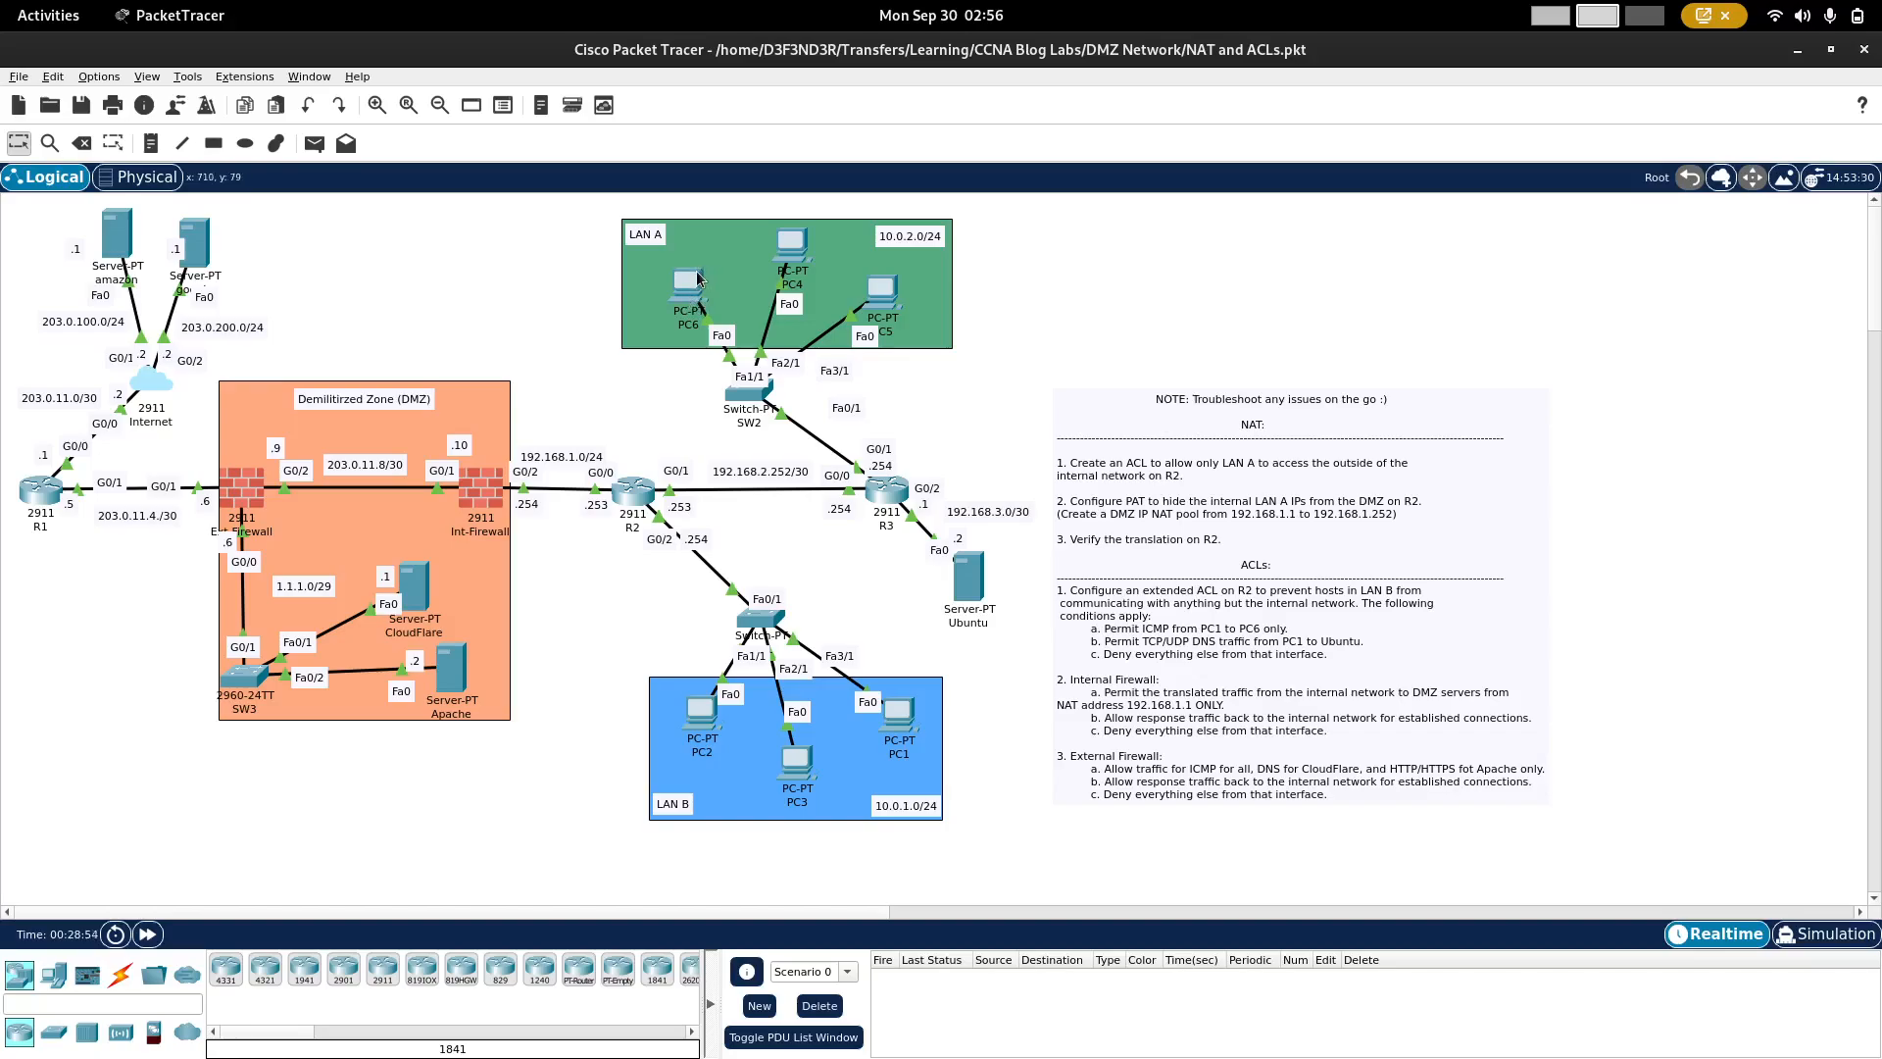
click(693, 286)
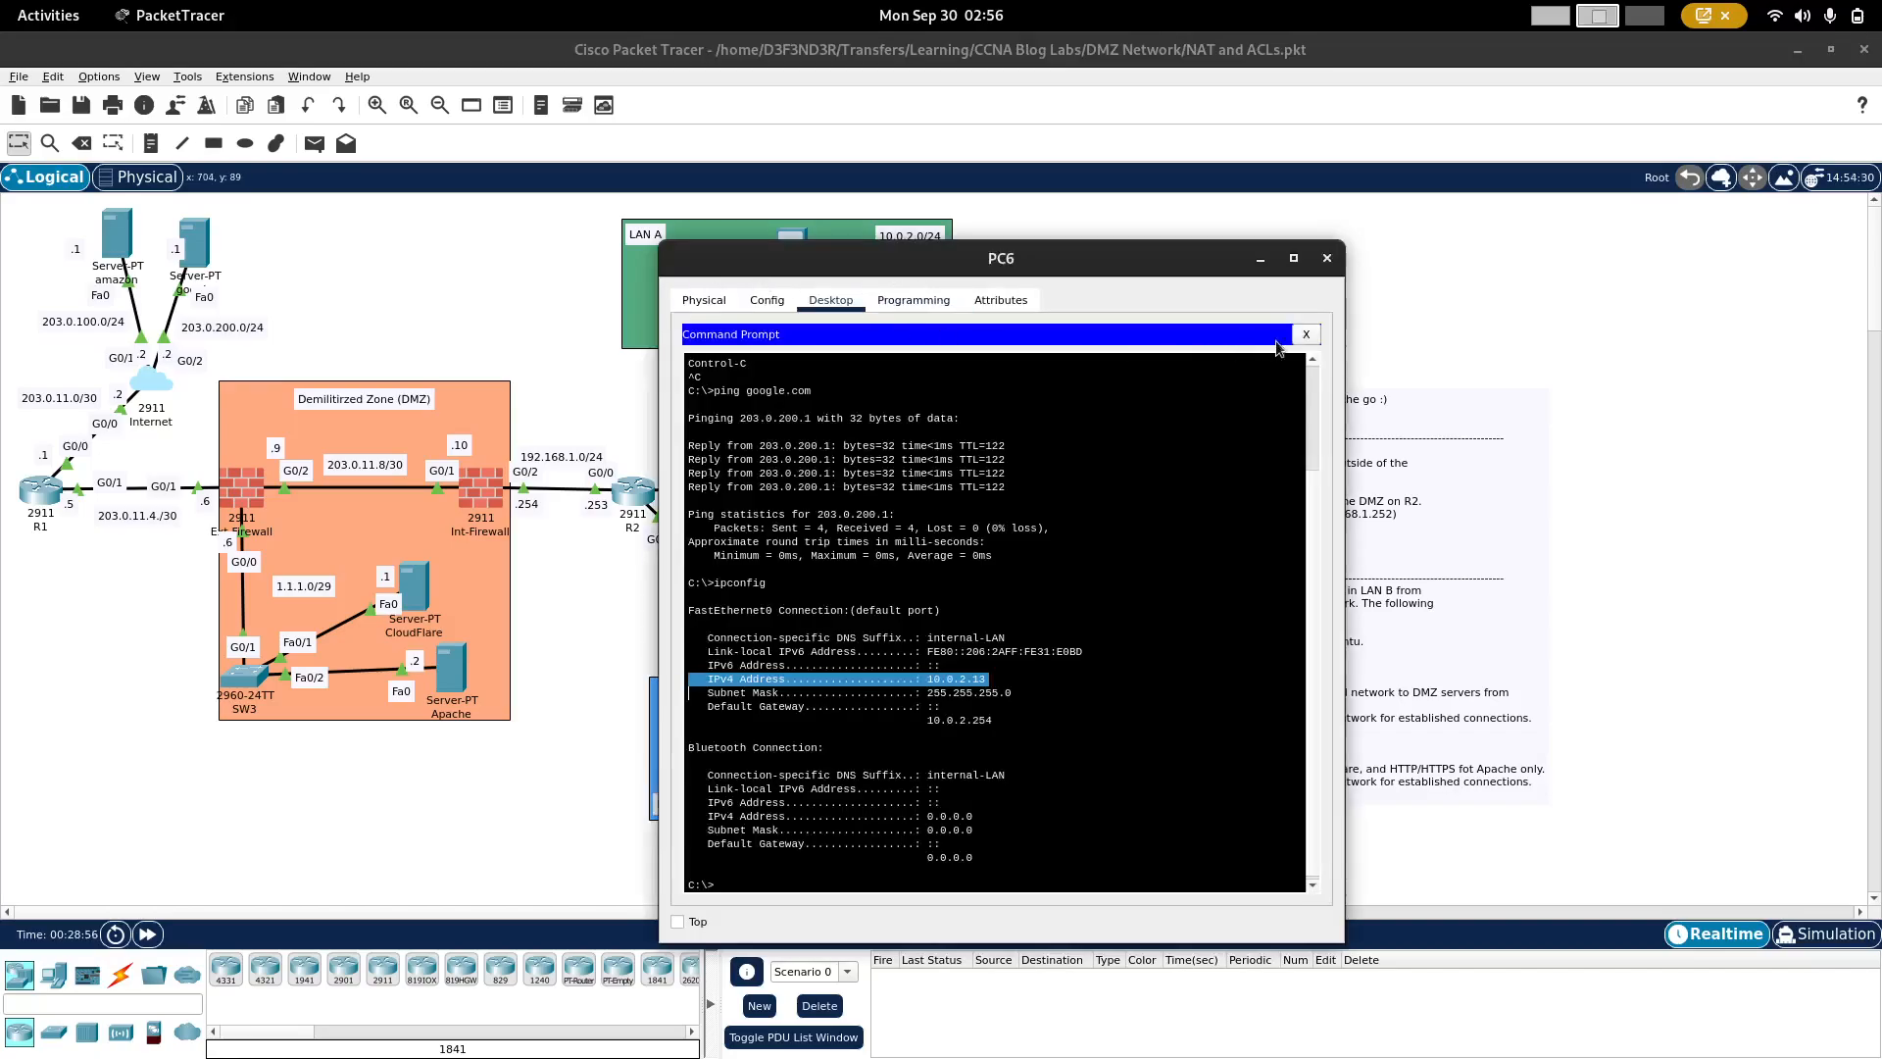
click(1305, 336)
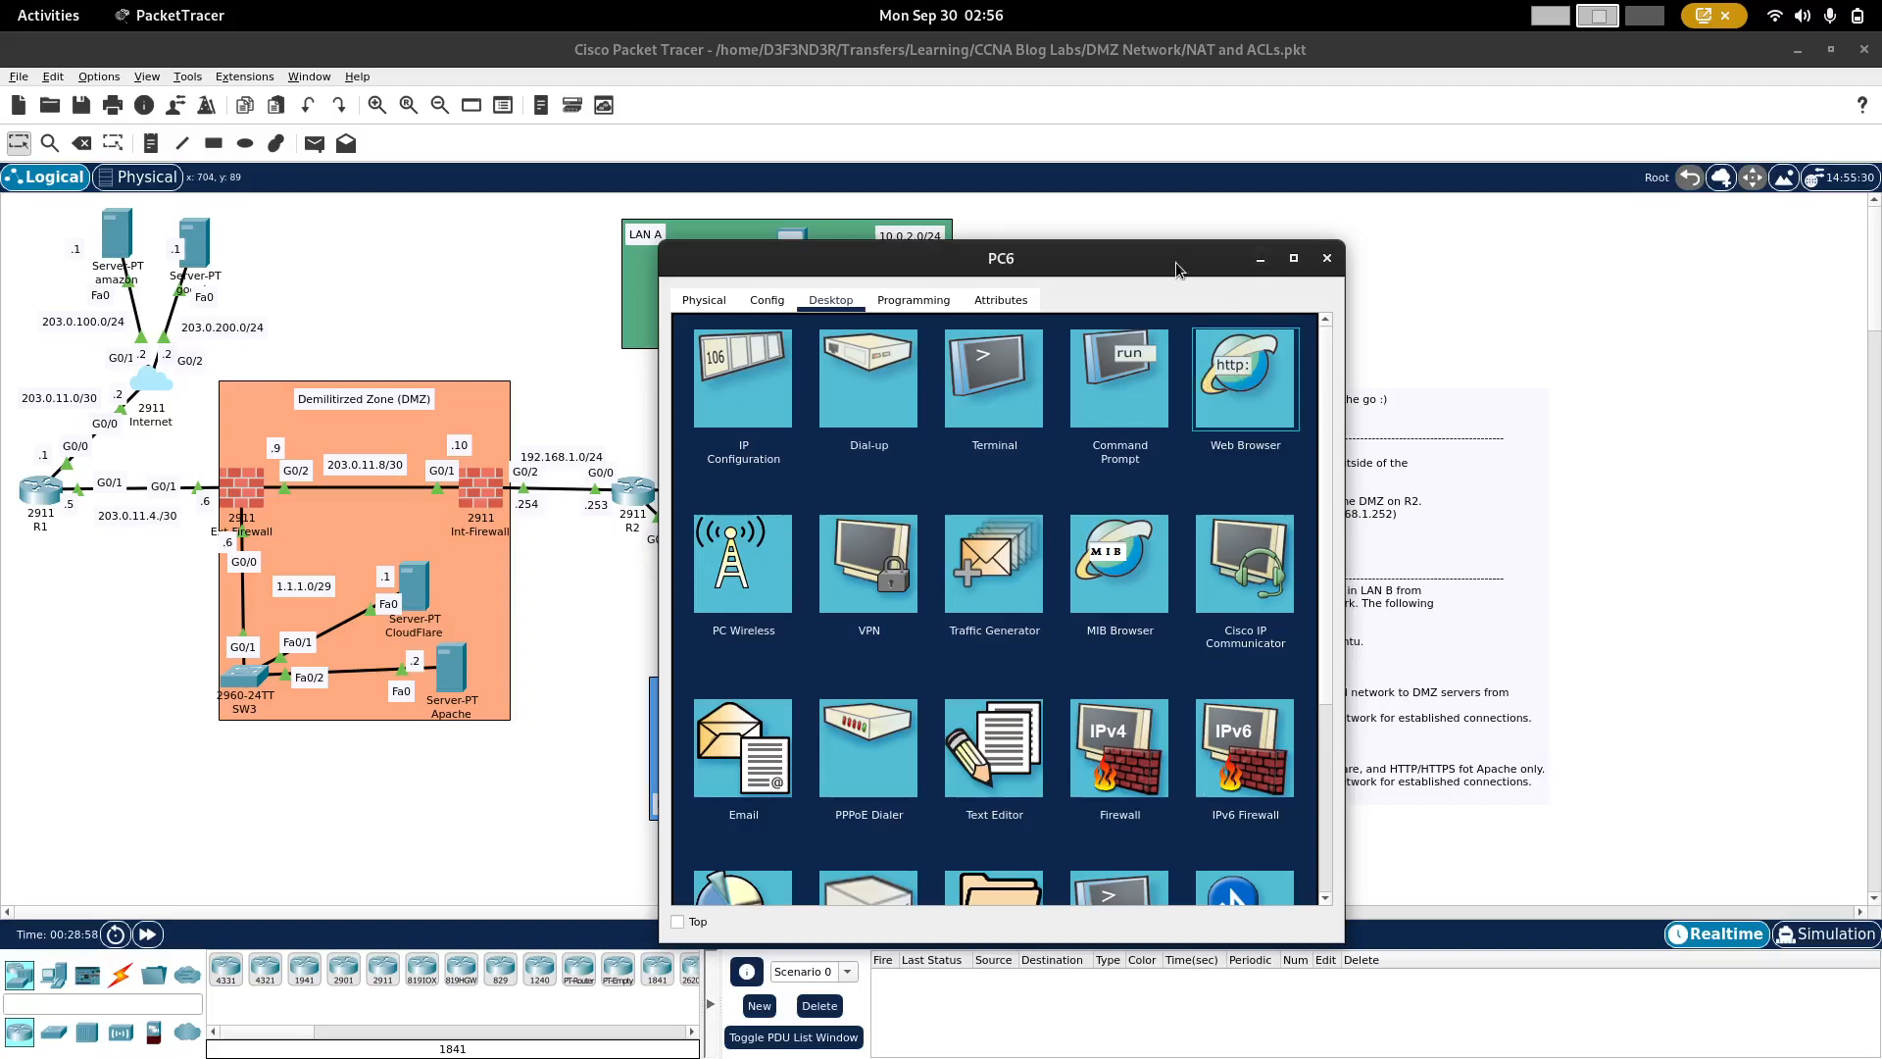
drag(1175, 261, 907, 238)
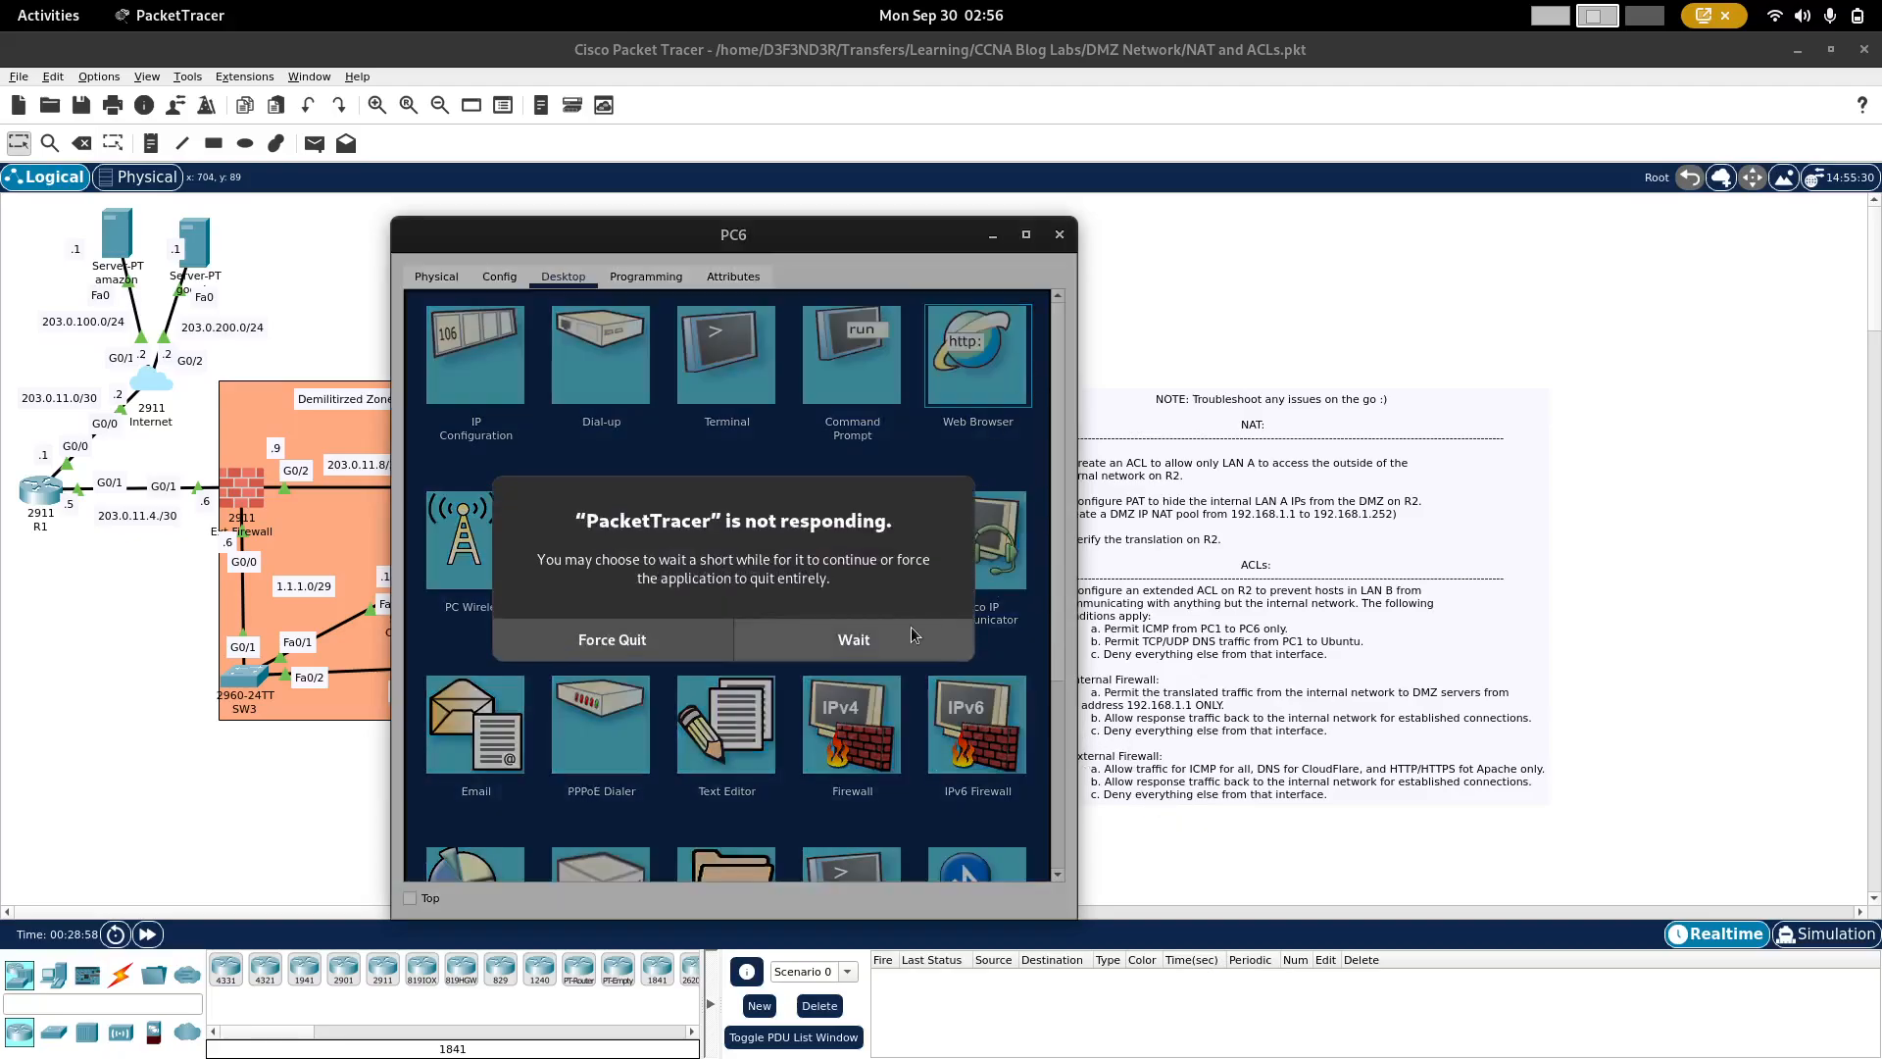
click(909, 630)
drag(863, 241, 1154, 241)
click(884, 327)
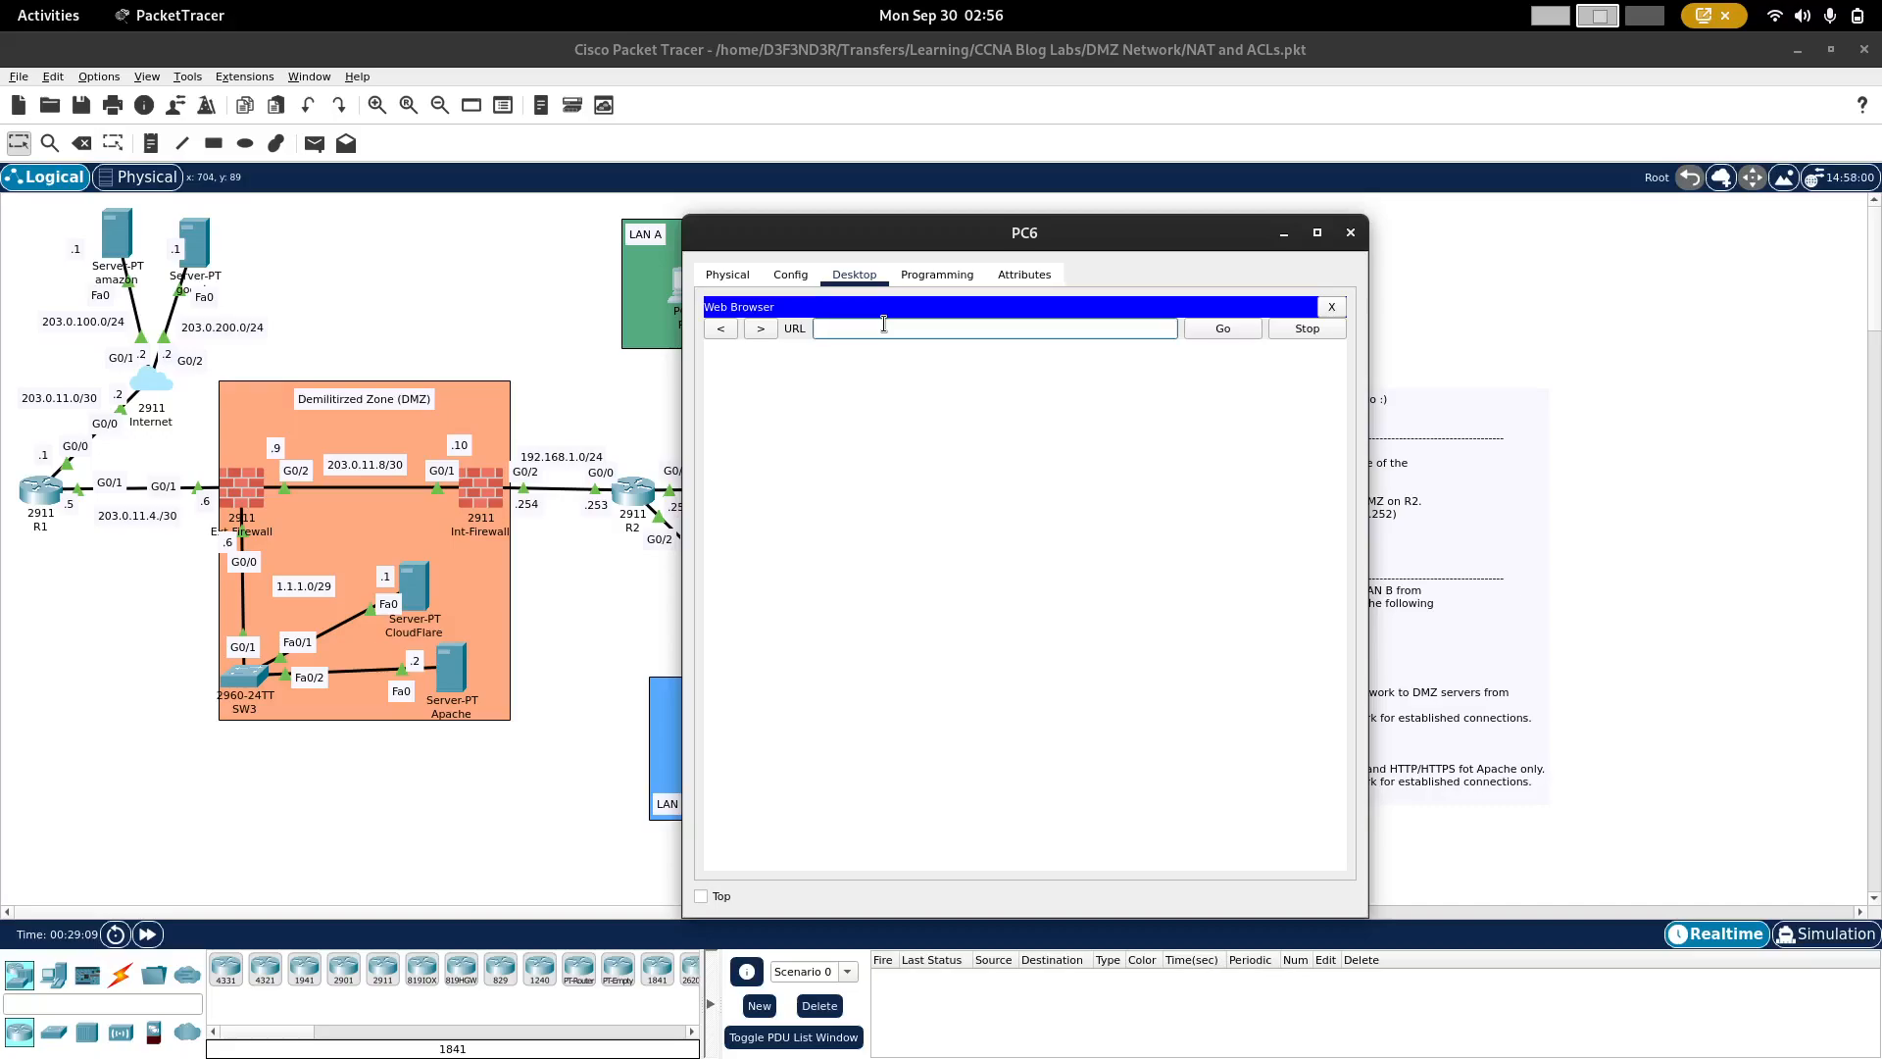
text(google.com)
key(Return)
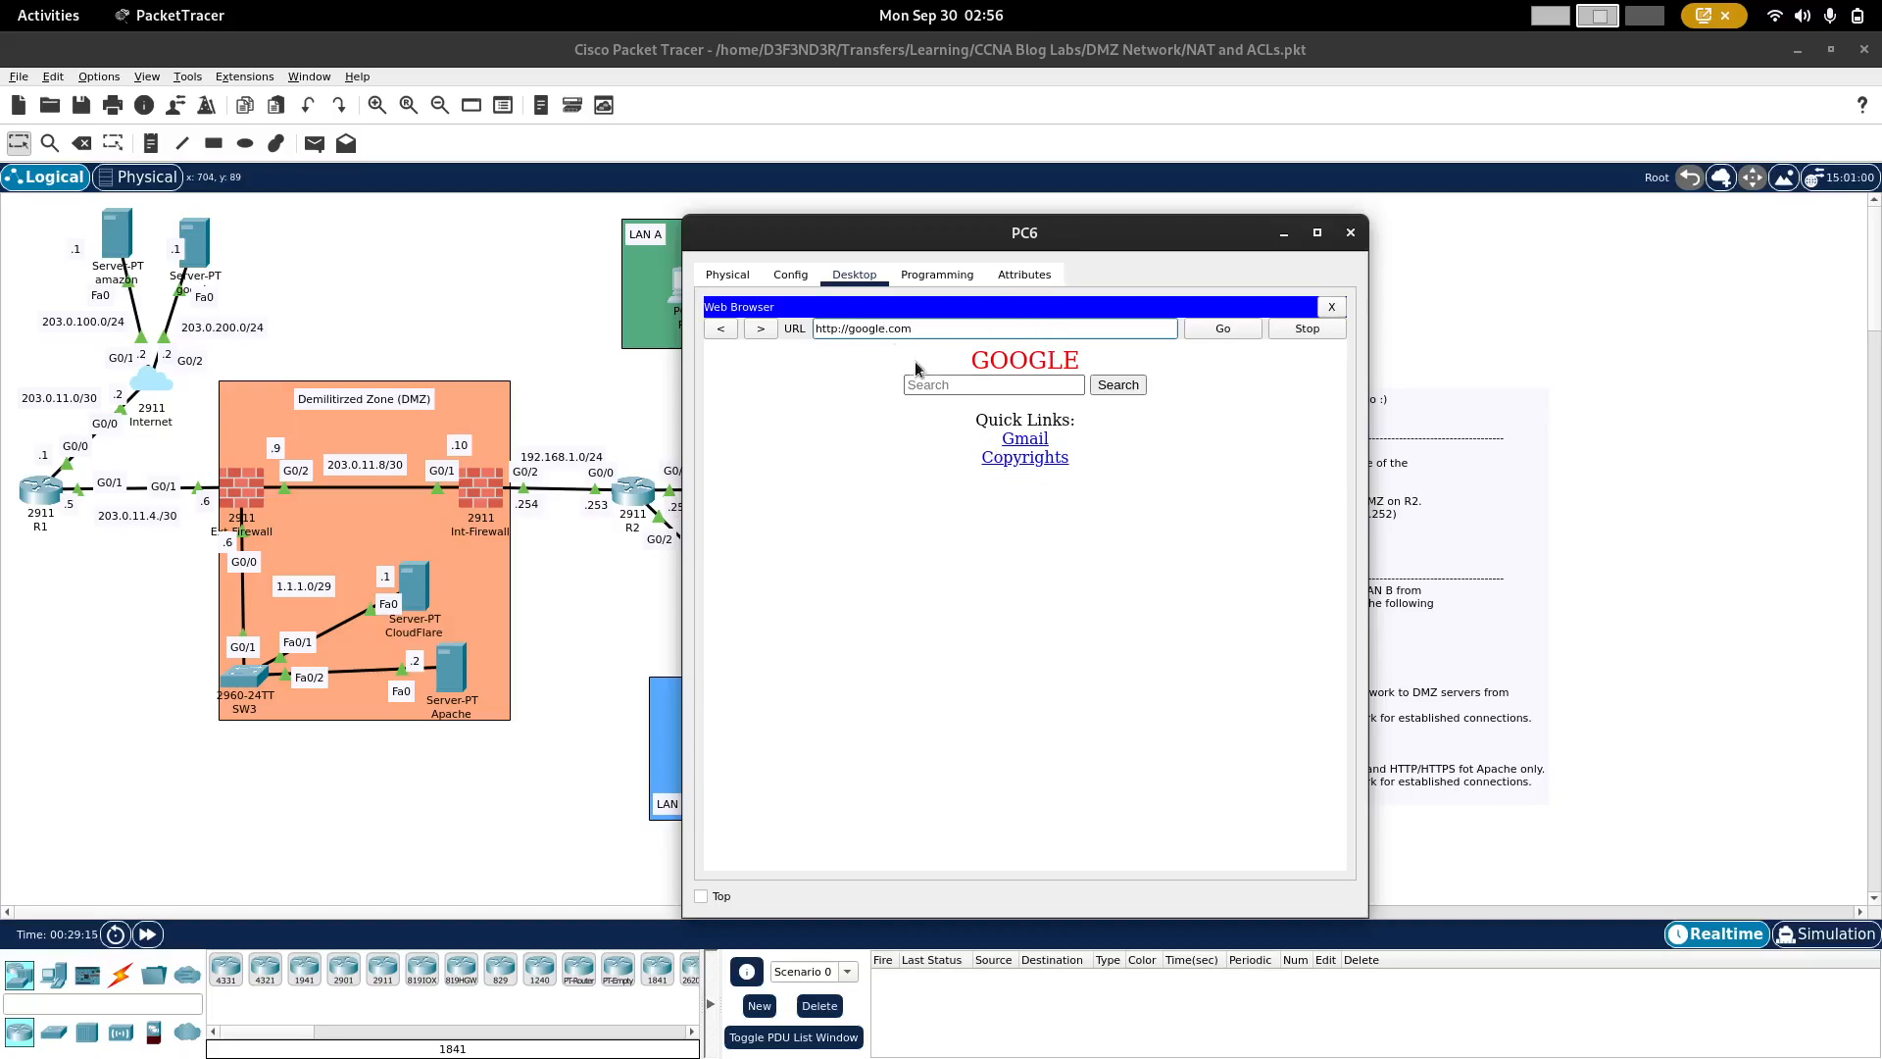
Step: Load amazon.com in PC6's web browser to test access to the Amazon server
triple_click(891, 328)
text(amazon.com)
key(Return)
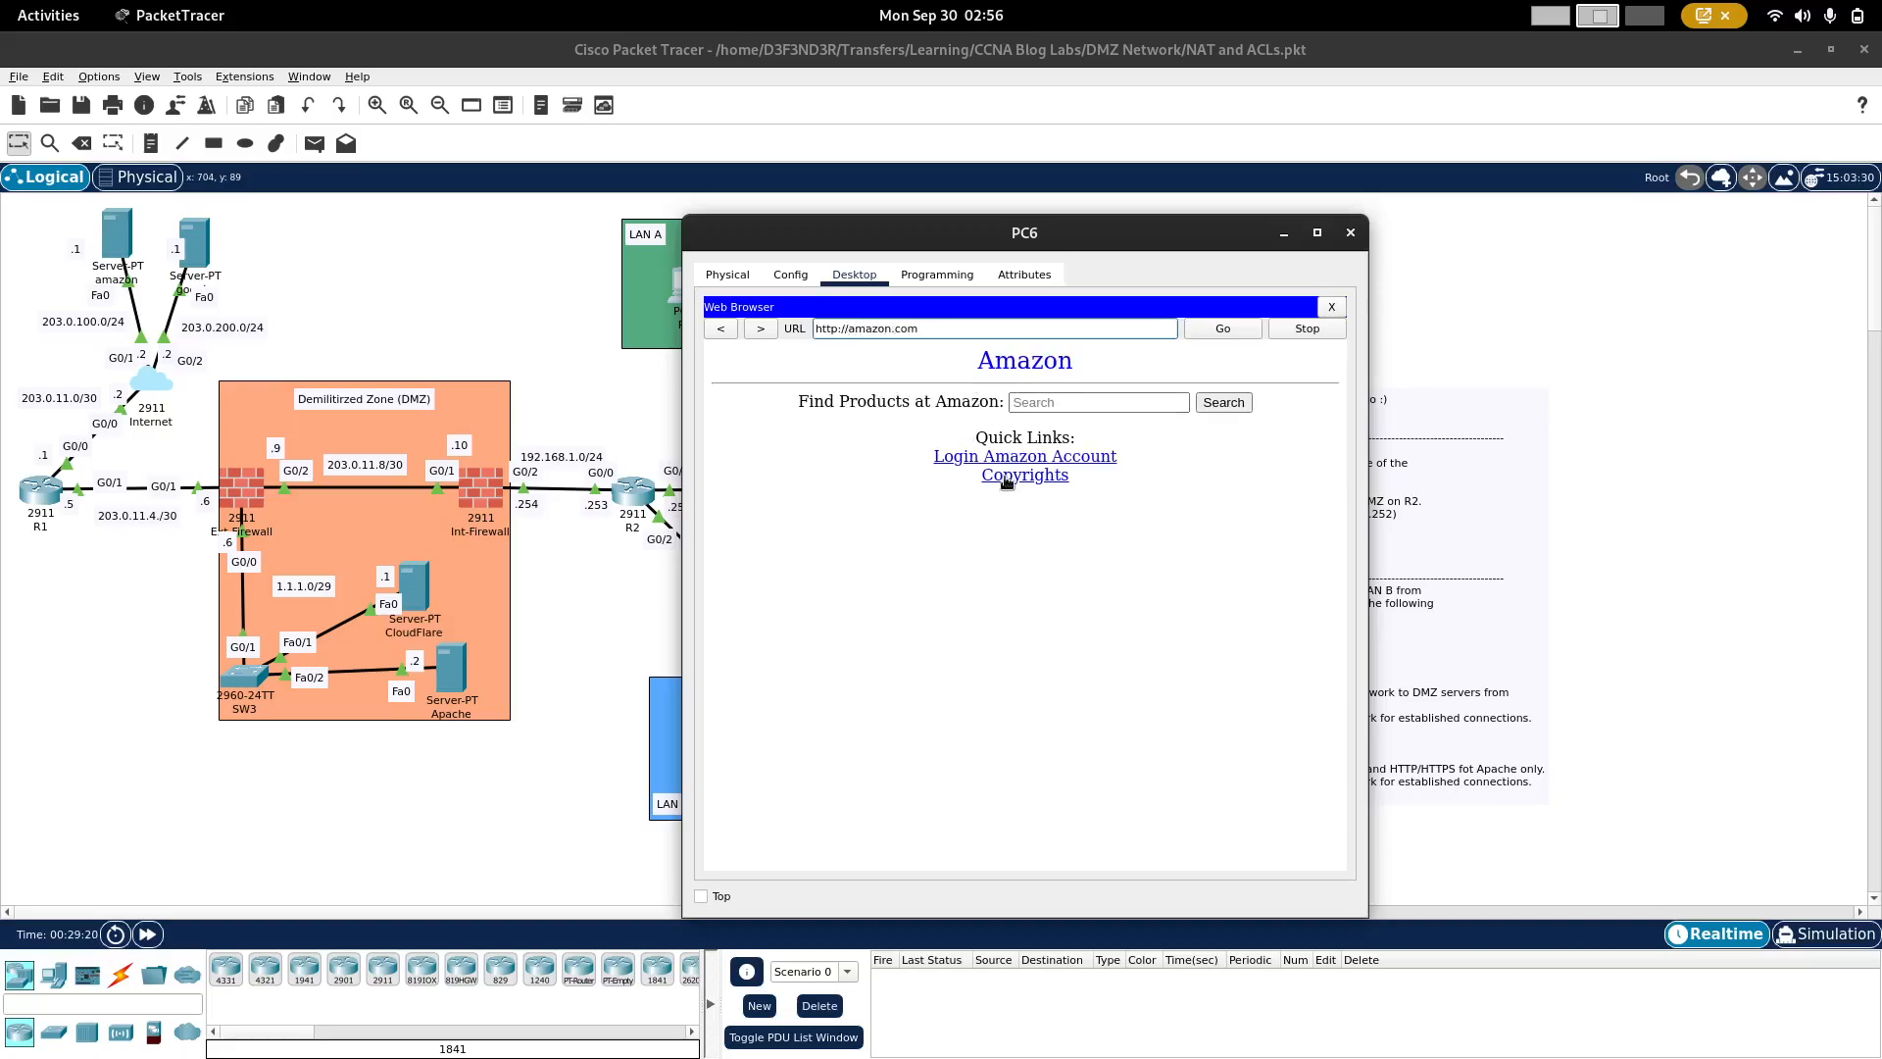
Step: Load buildattackdefend.net in PC6's web browser to test access to that website
triple_click(907, 329)
text(buildattackdefend.net)
key(Return)
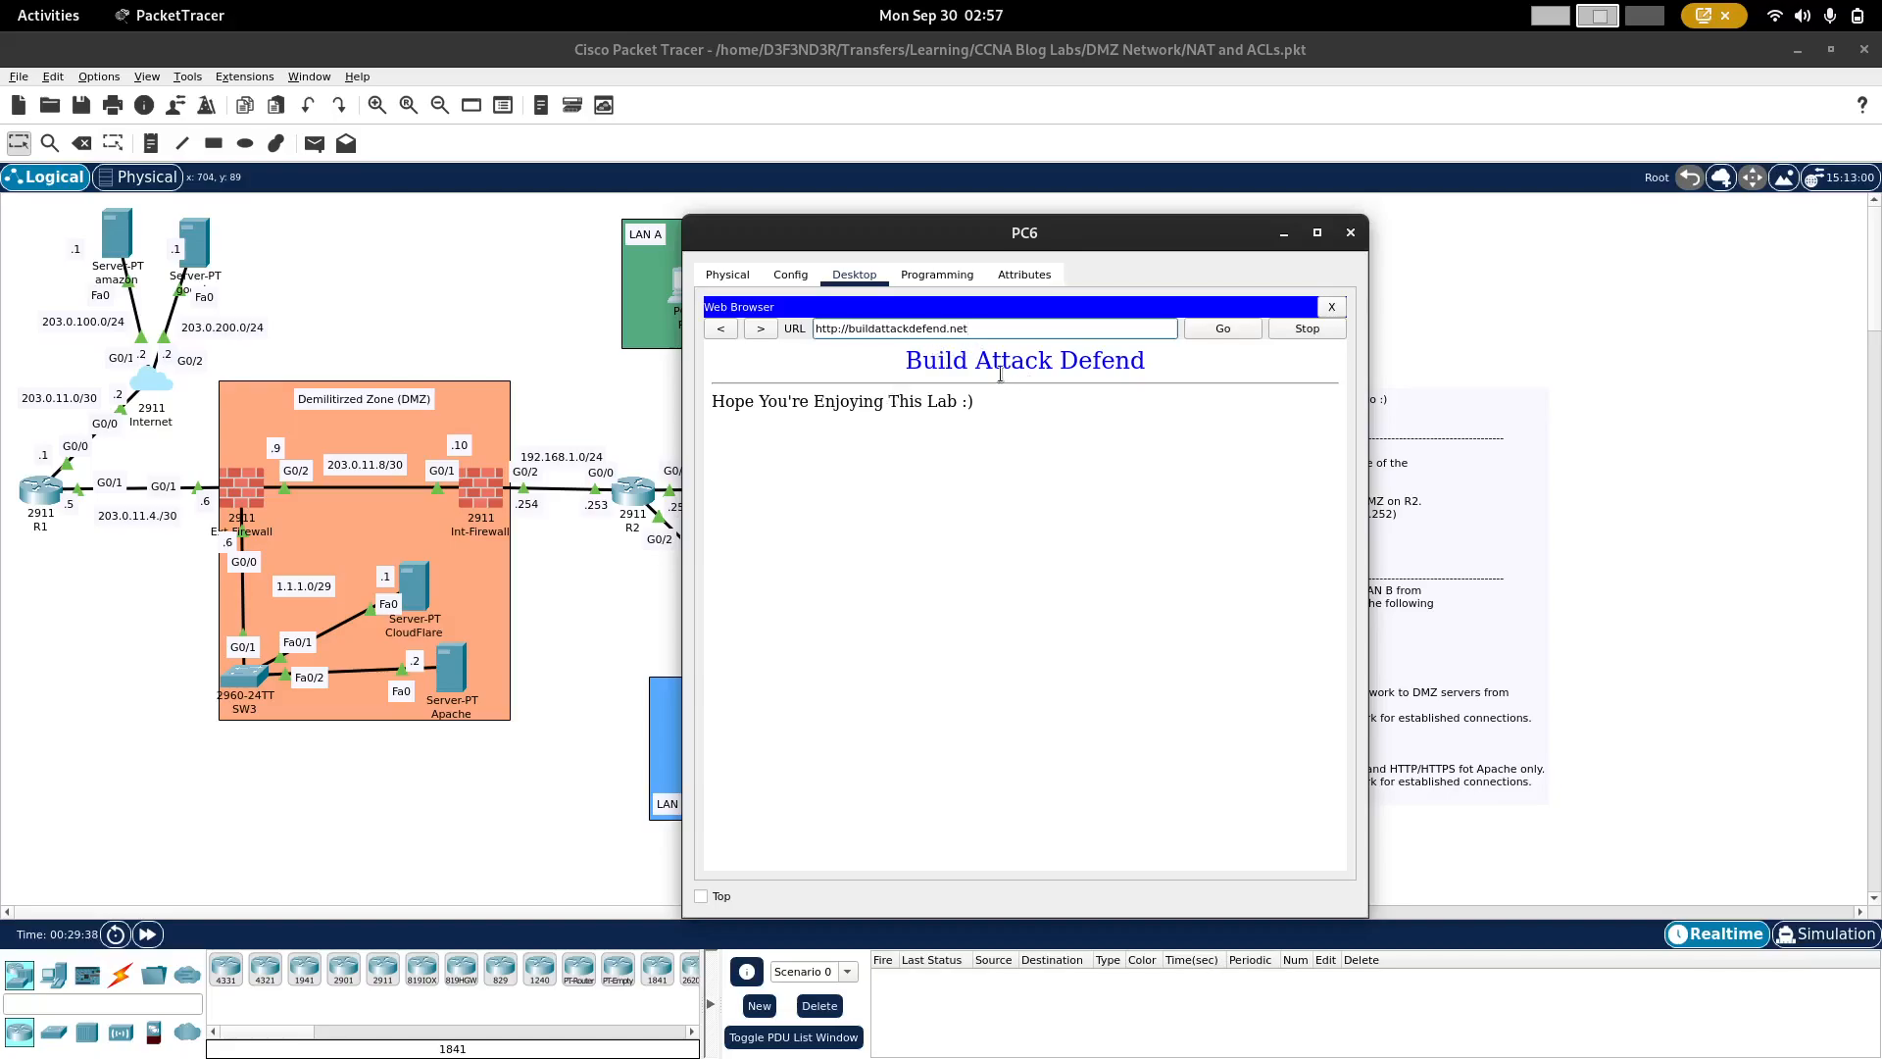
Step: Load 1.1.1.1 in PC6's web browser to test access to the CloudFlare server, and return to the topology
drag(1133, 233, 1244, 232)
triple_click(1078, 332)
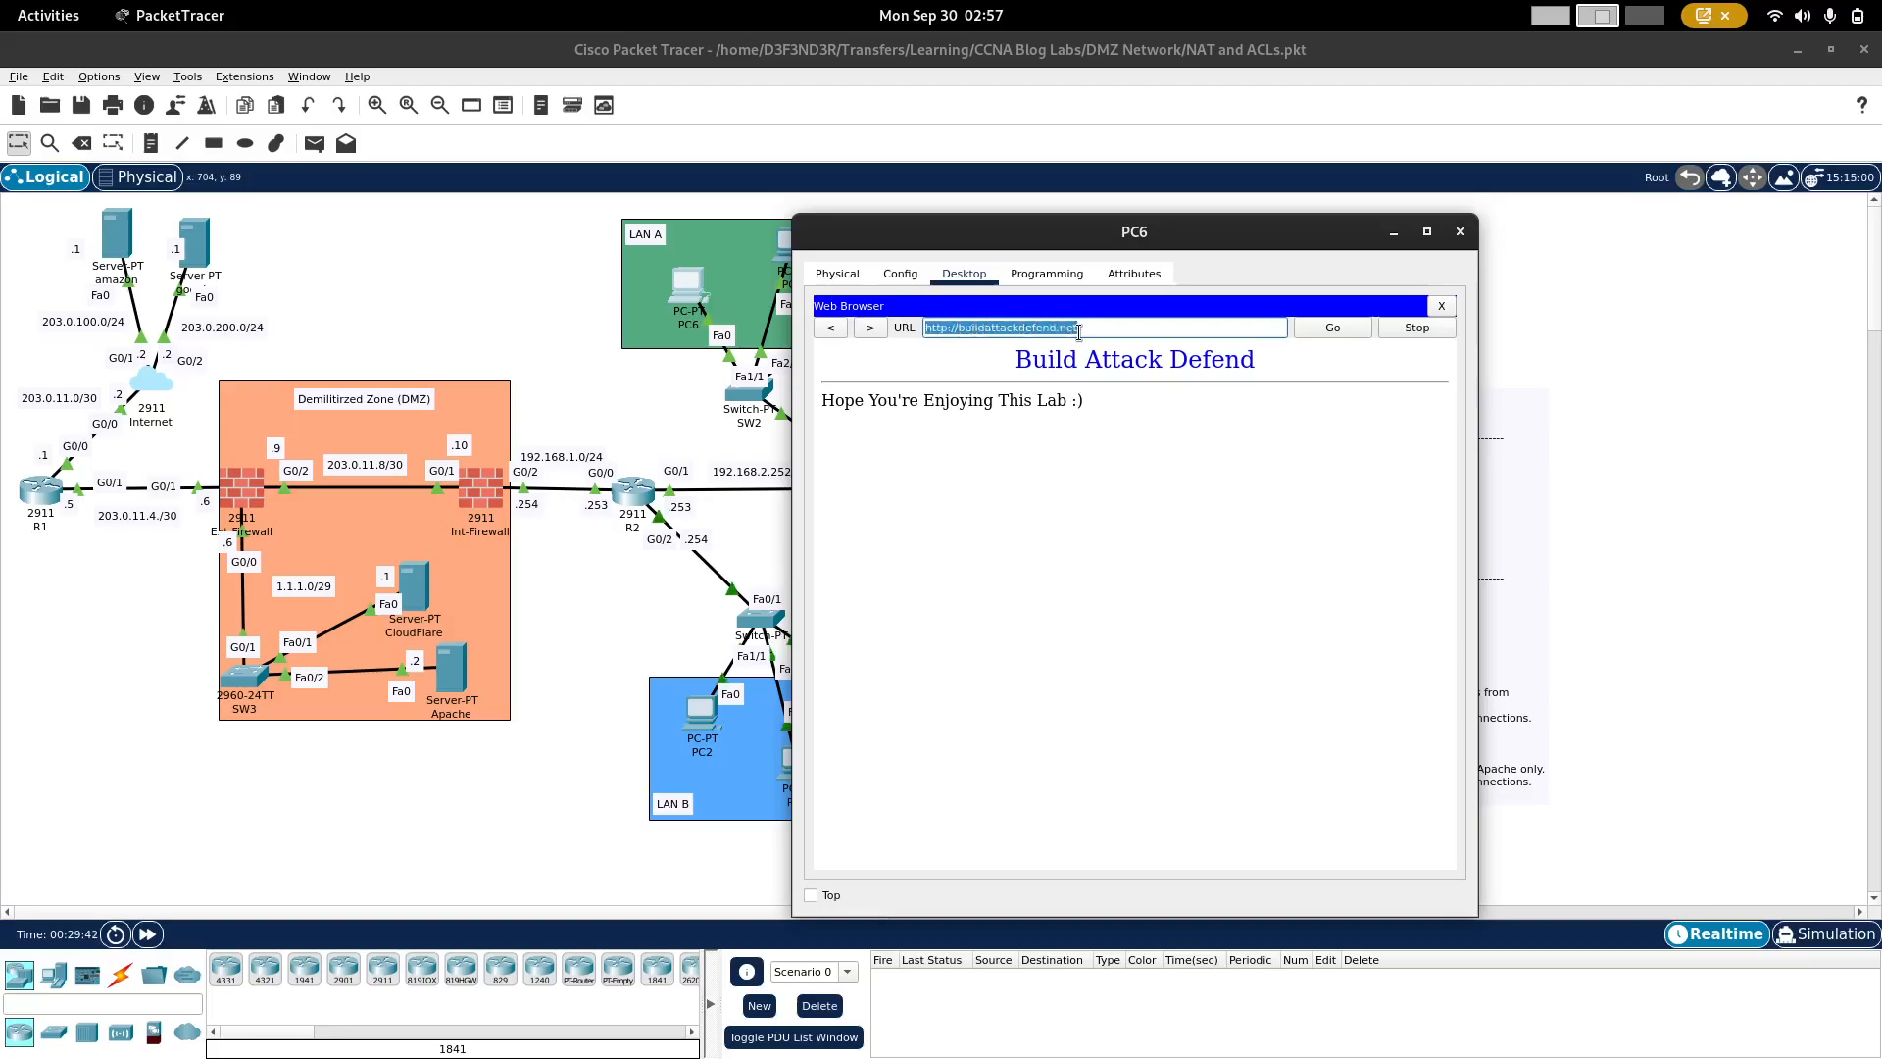
text(1.1.1.1)
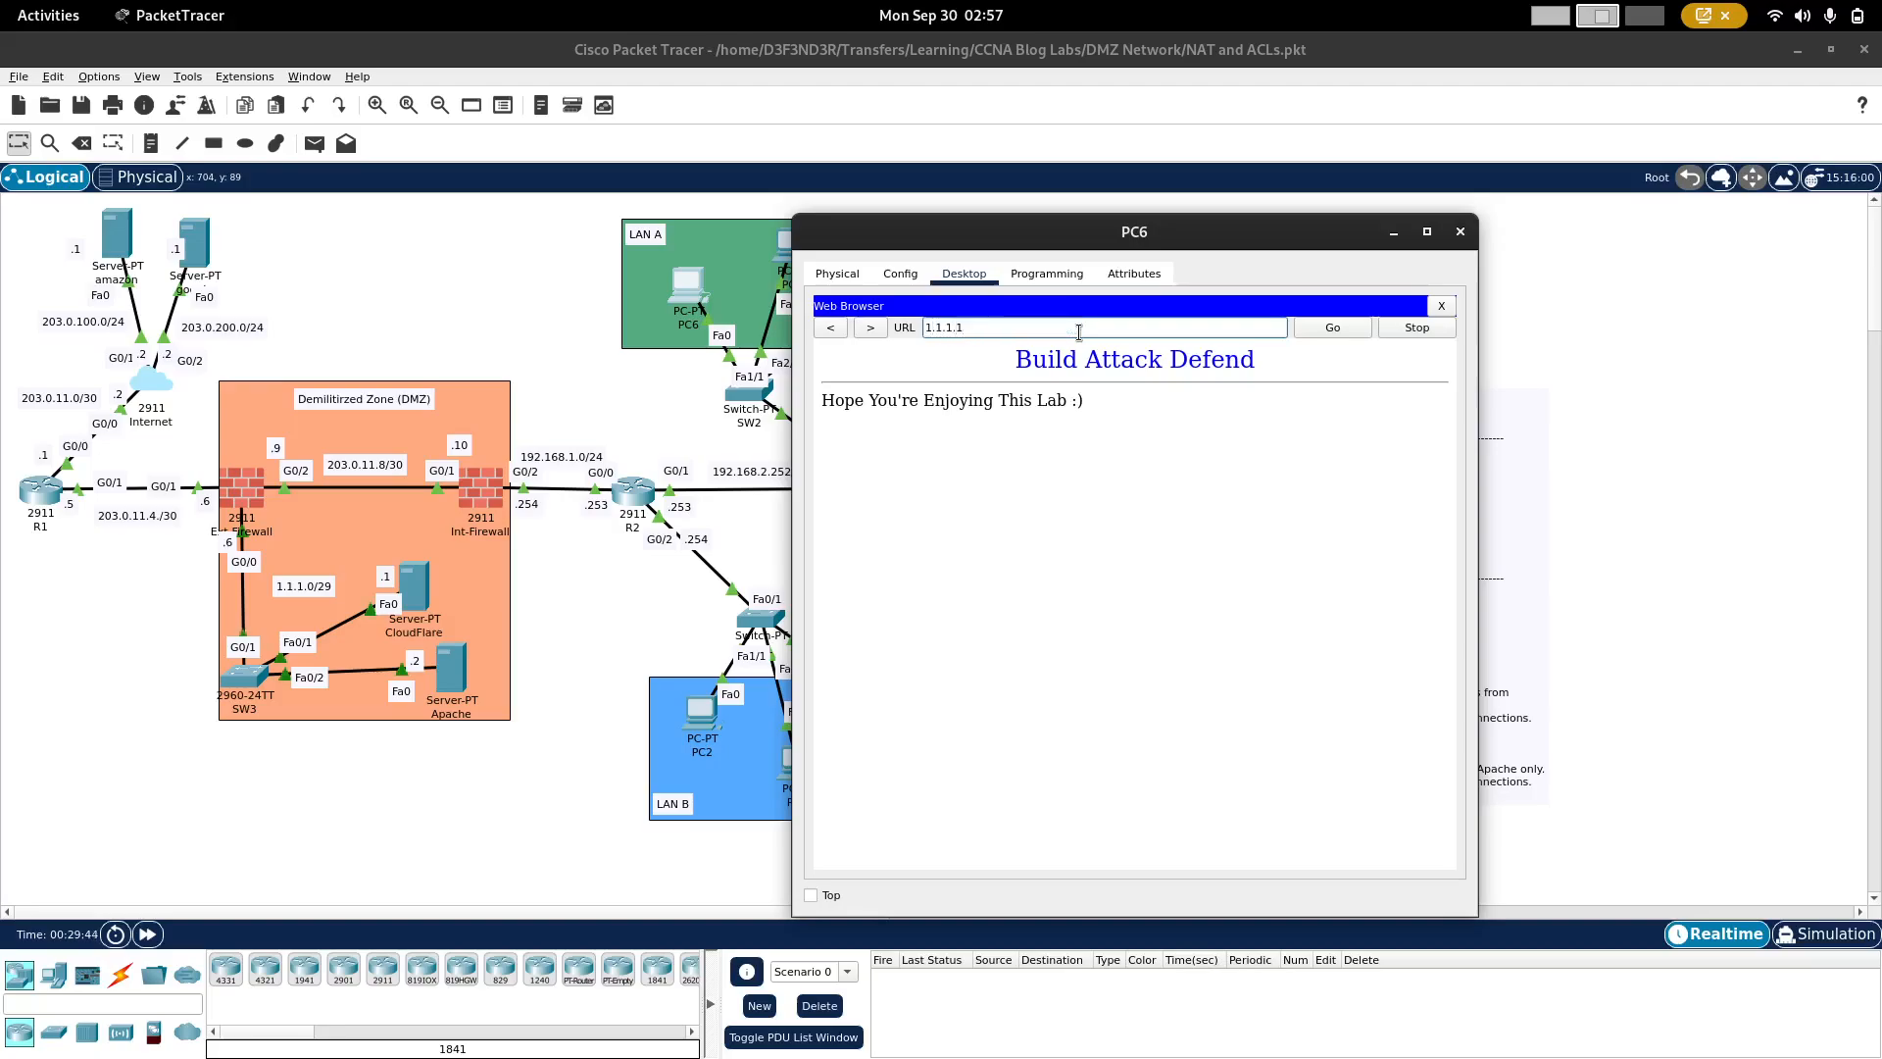
key(Return)
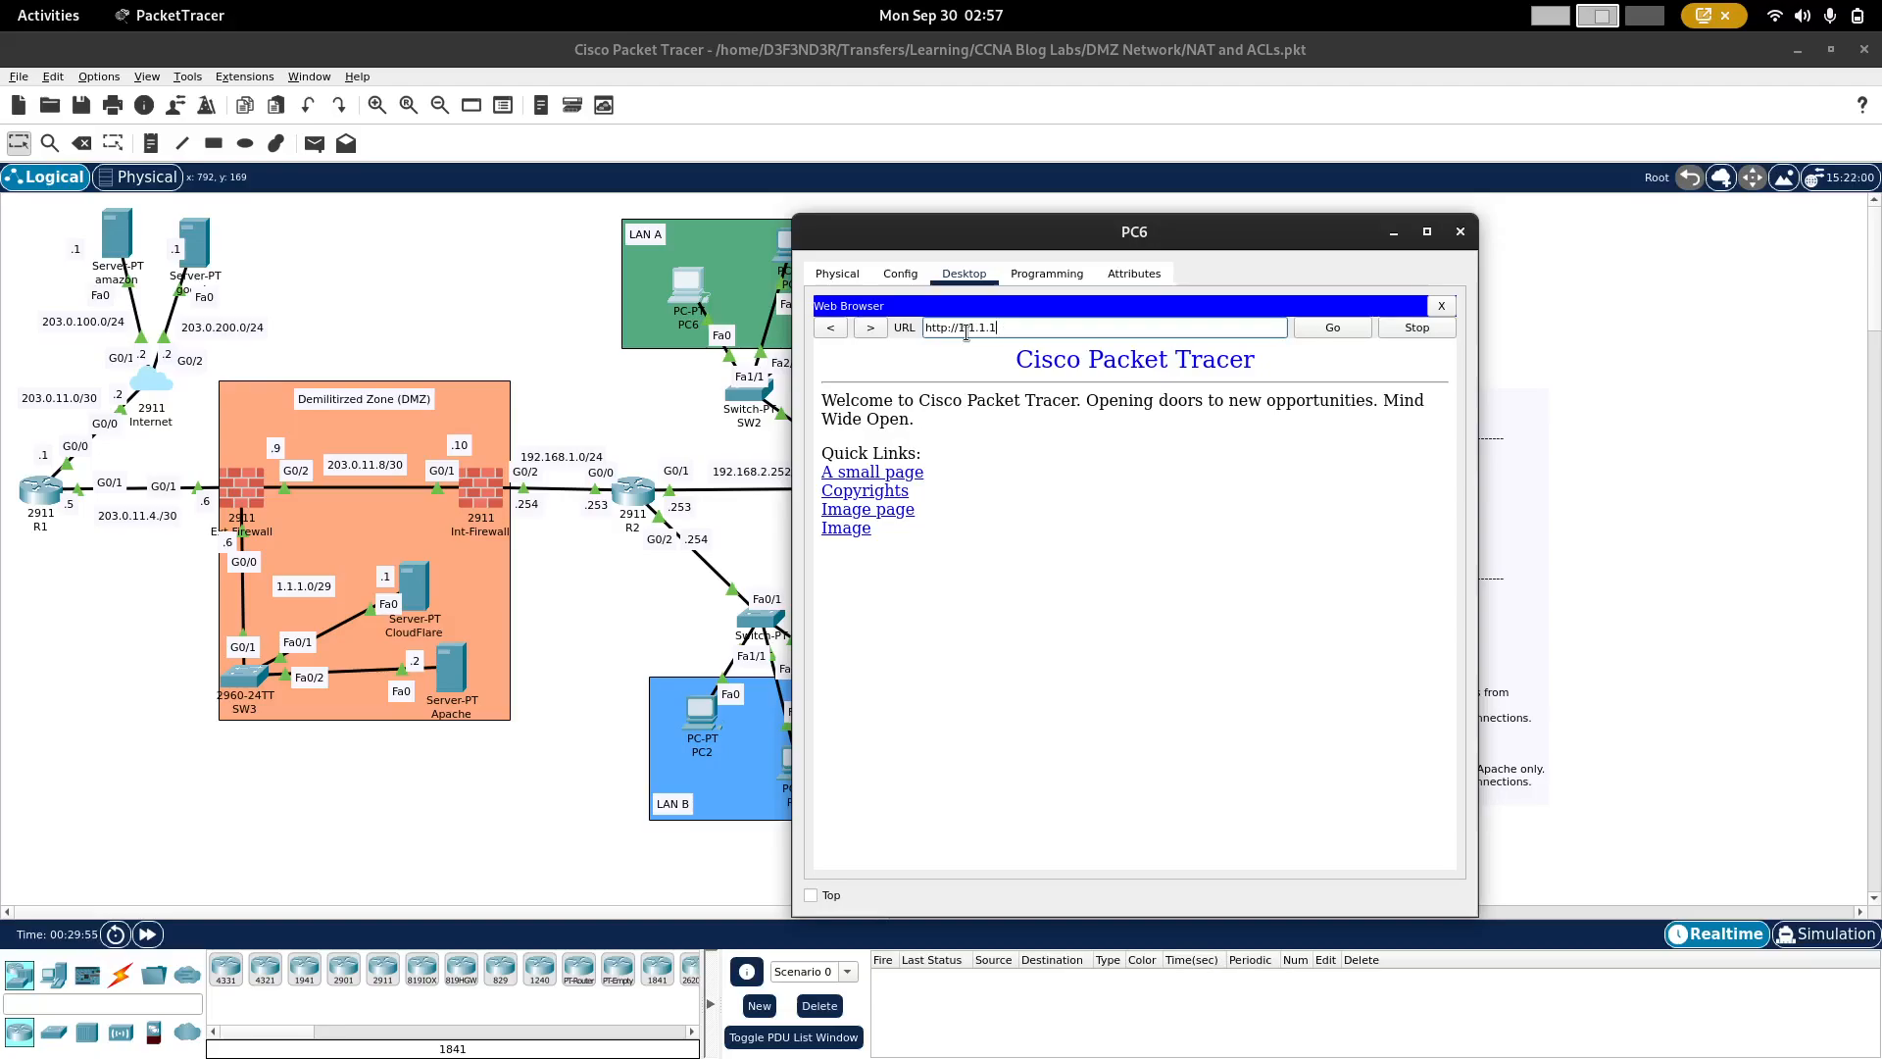
click(593, 370)
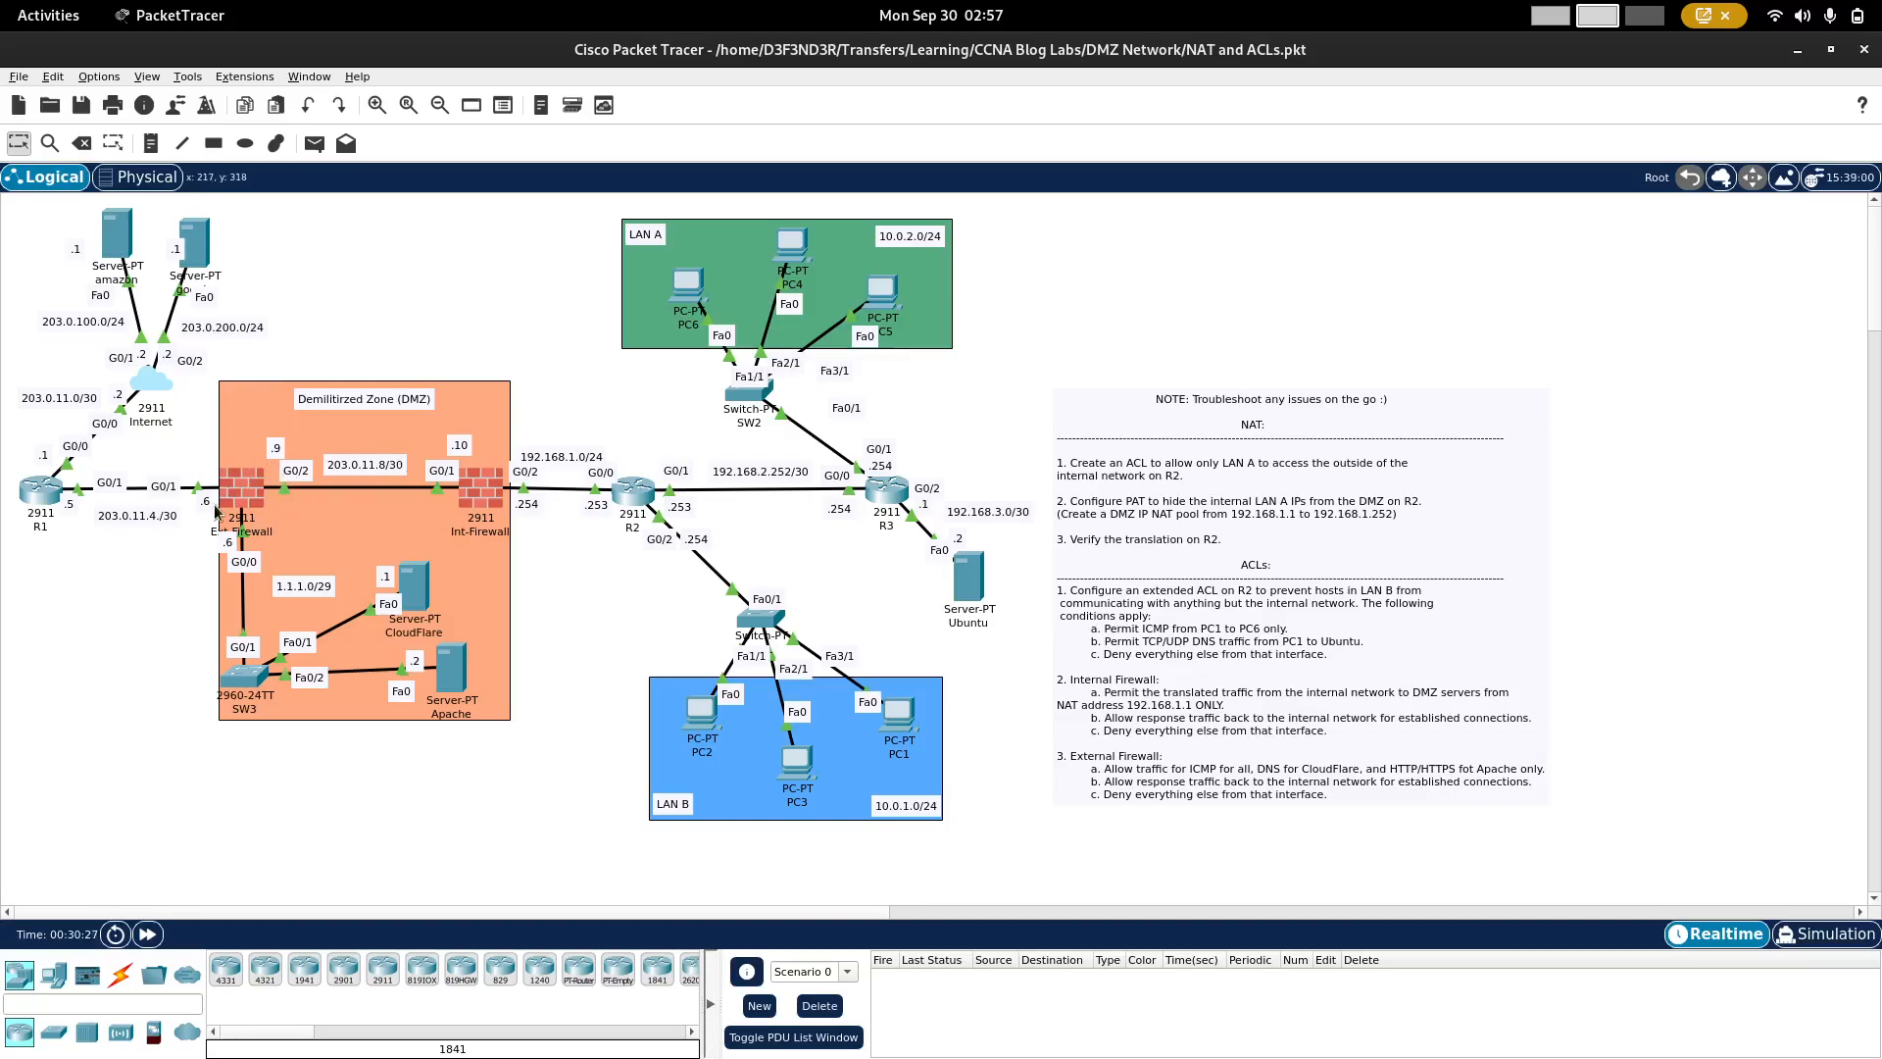
Step: Open Ext-Firewall's command line and create an extended named access list called External
click(244, 490)
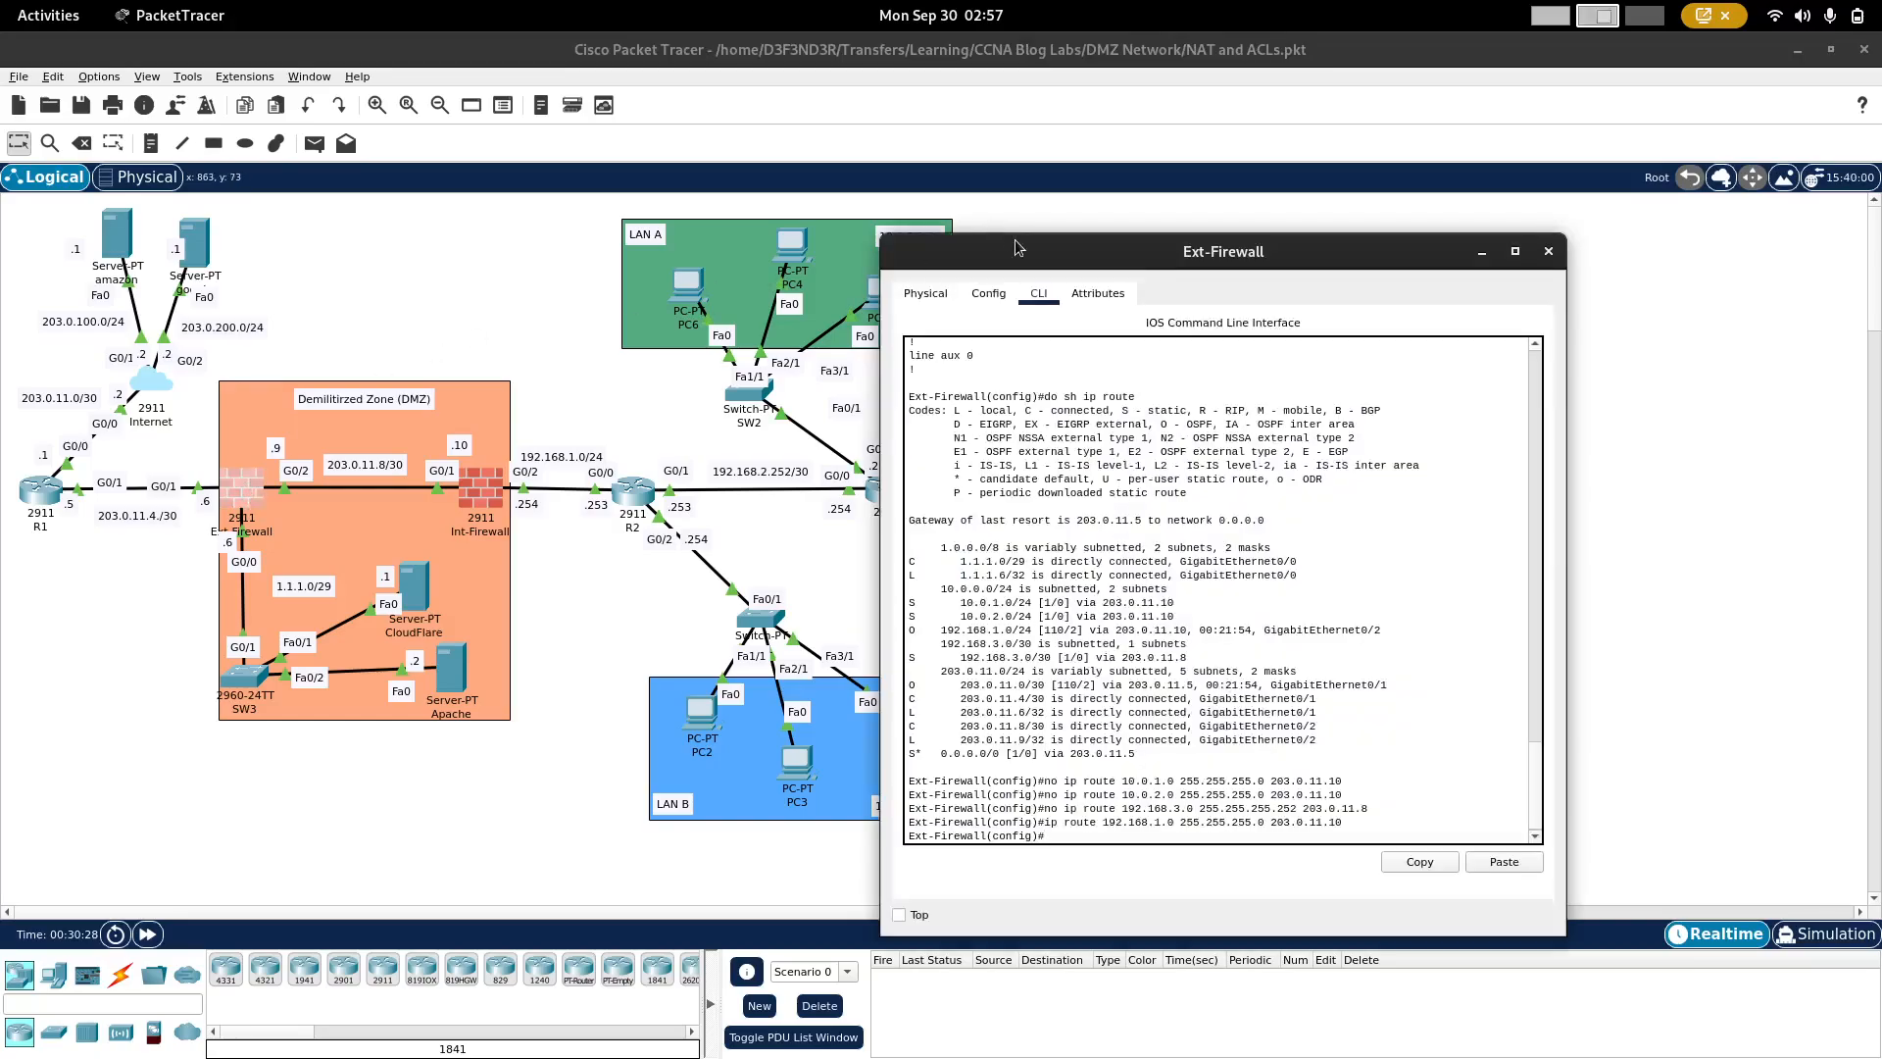
drag(1018, 258, 355, 272)
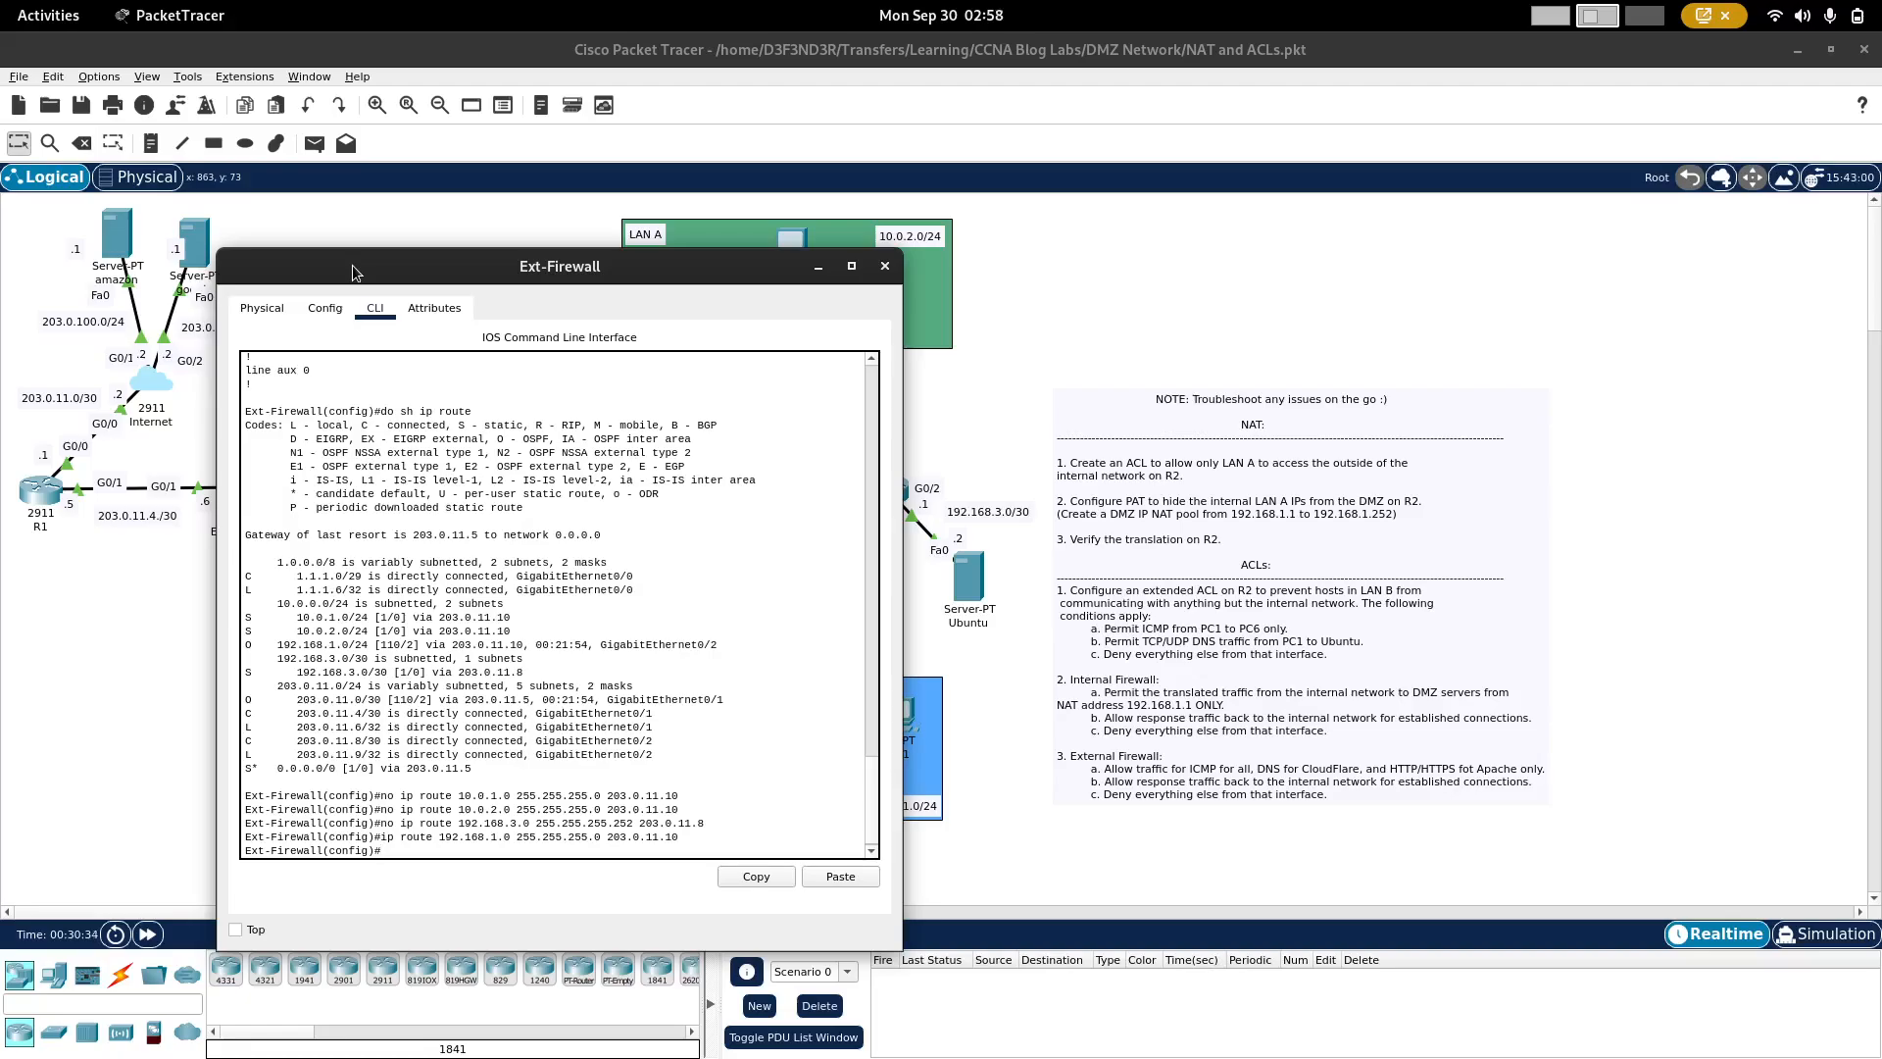
key(Return)
key(Return)
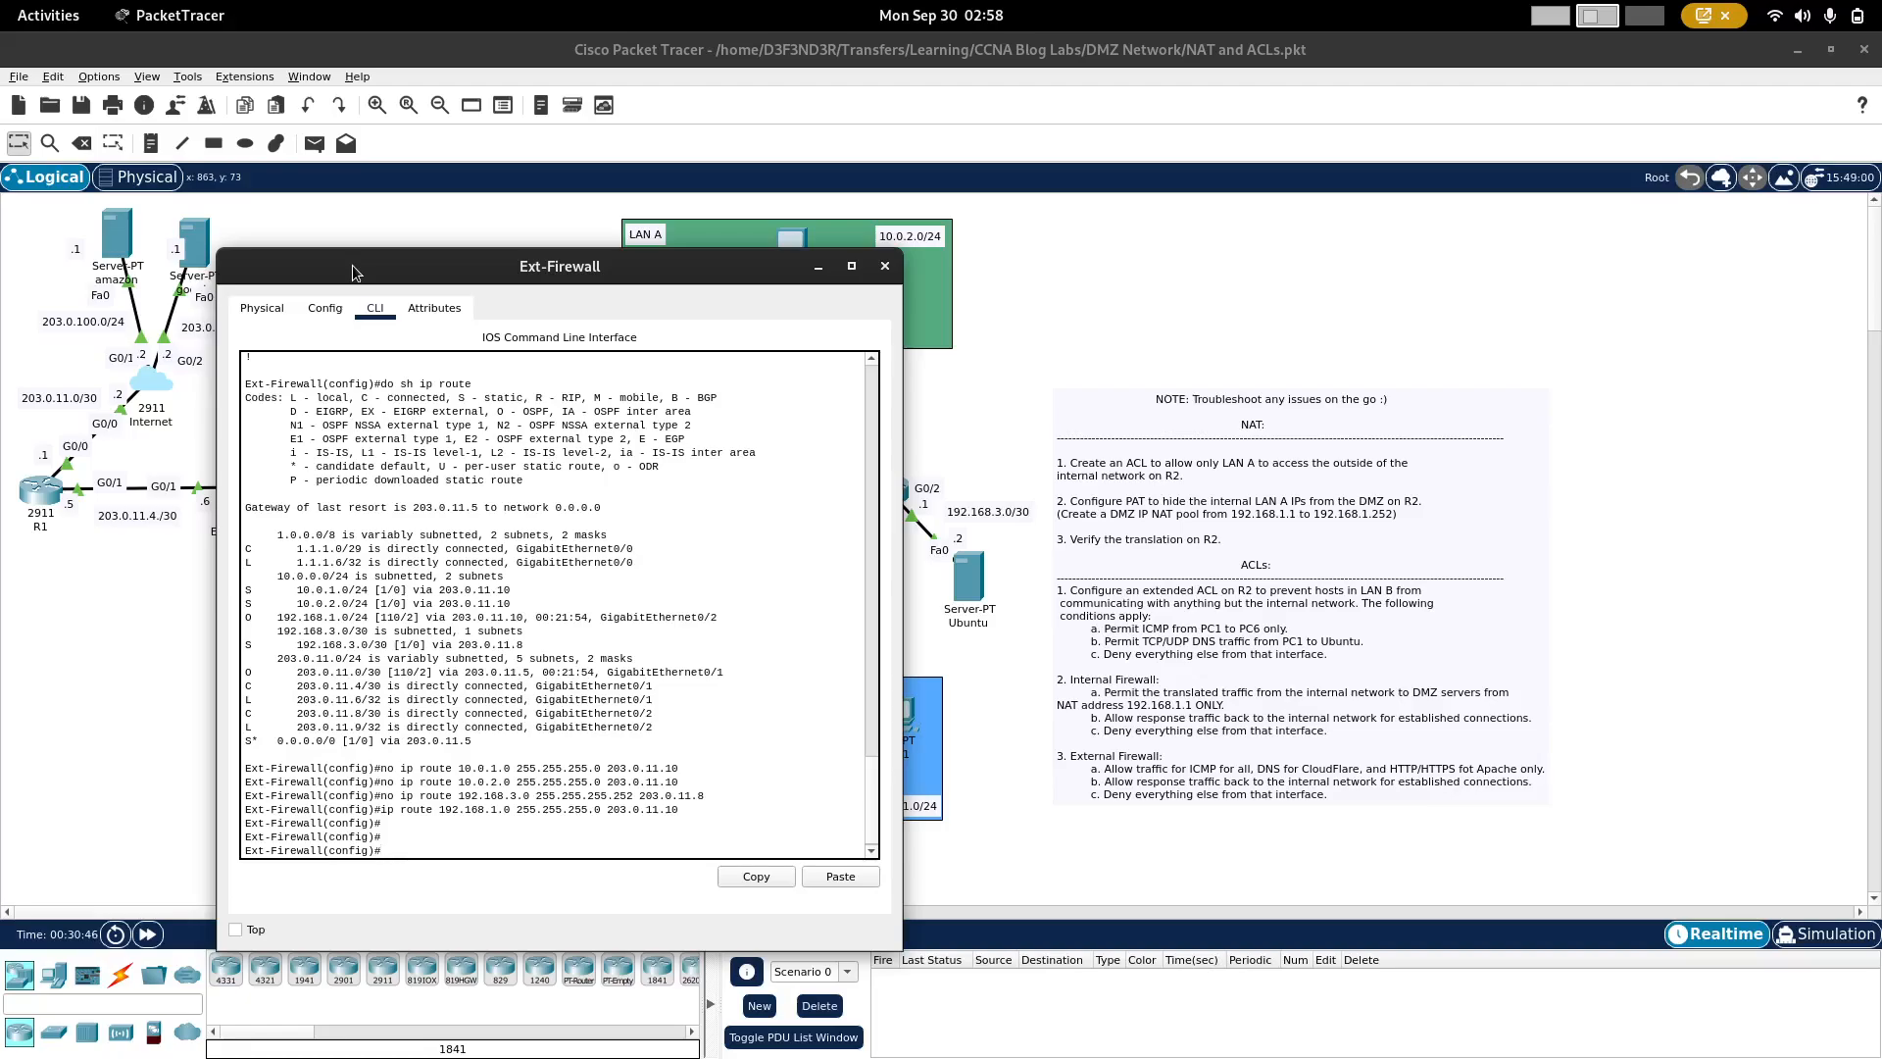
text(ac)
key(Tab)
text(ext)
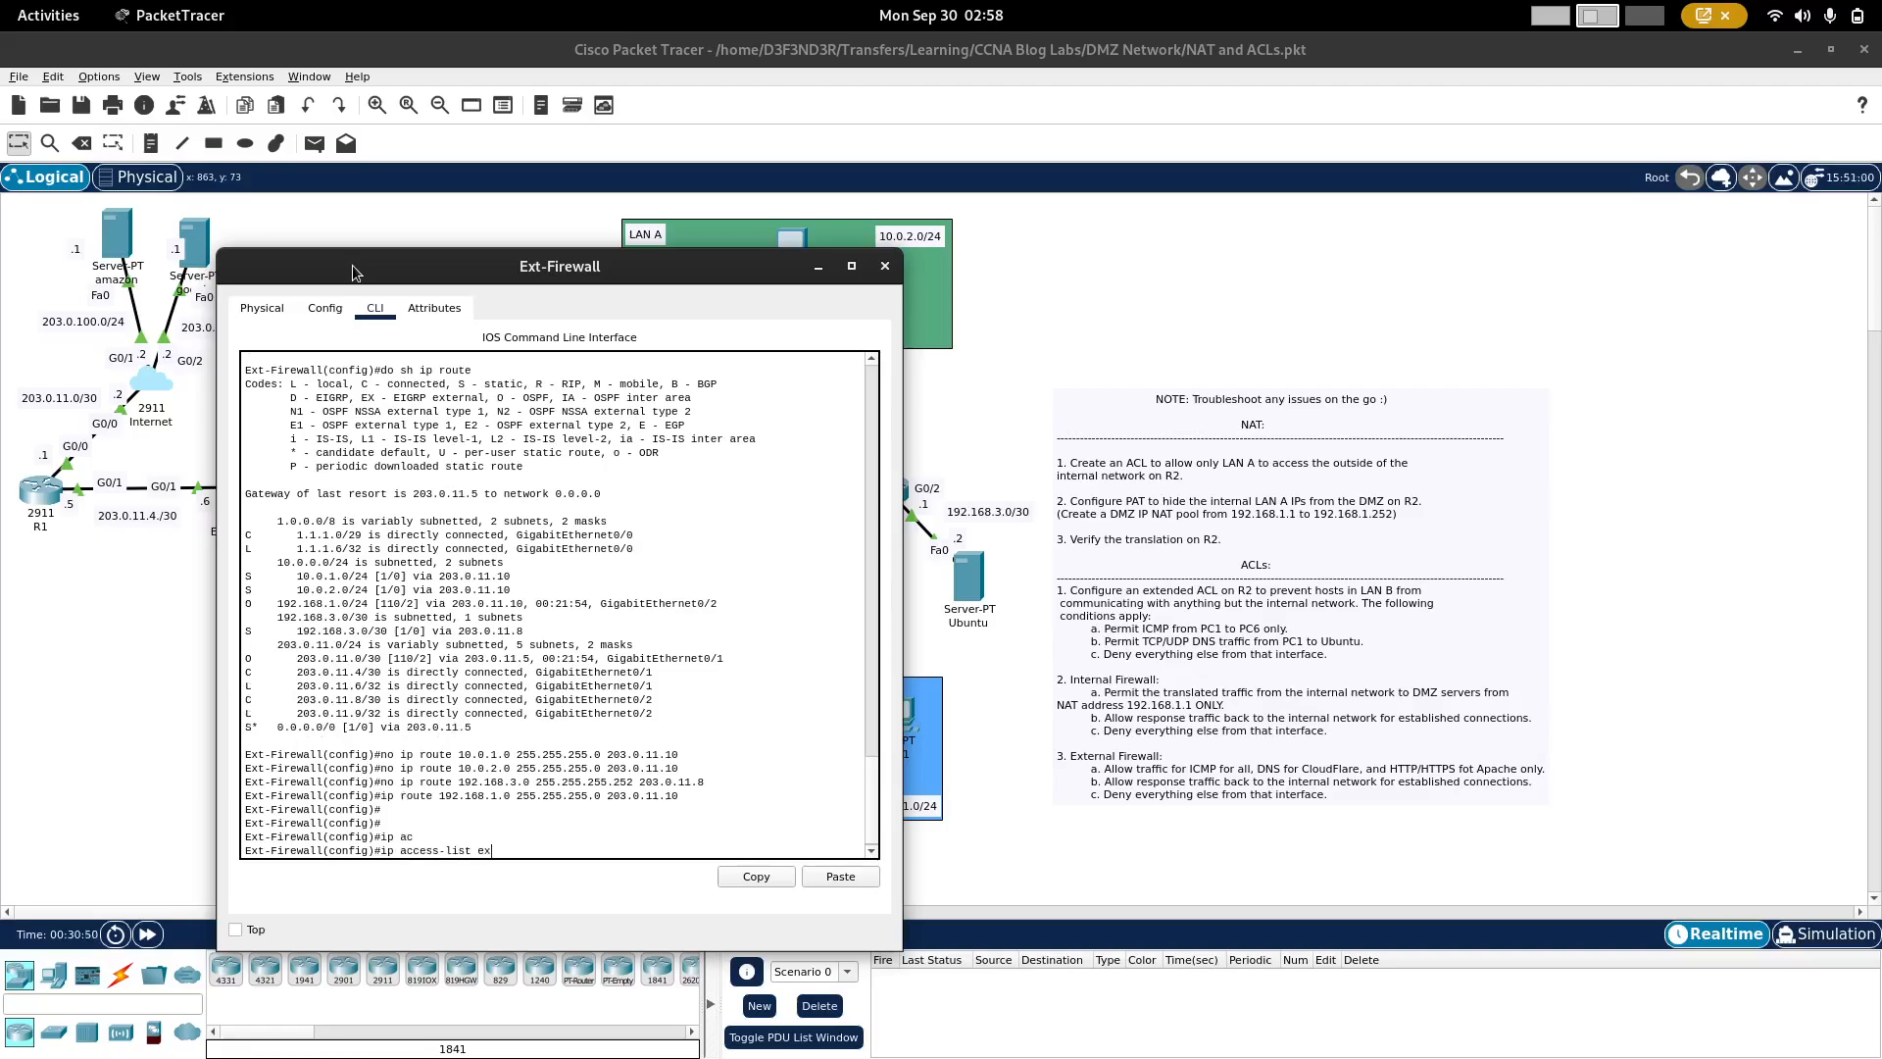
key(Tab)
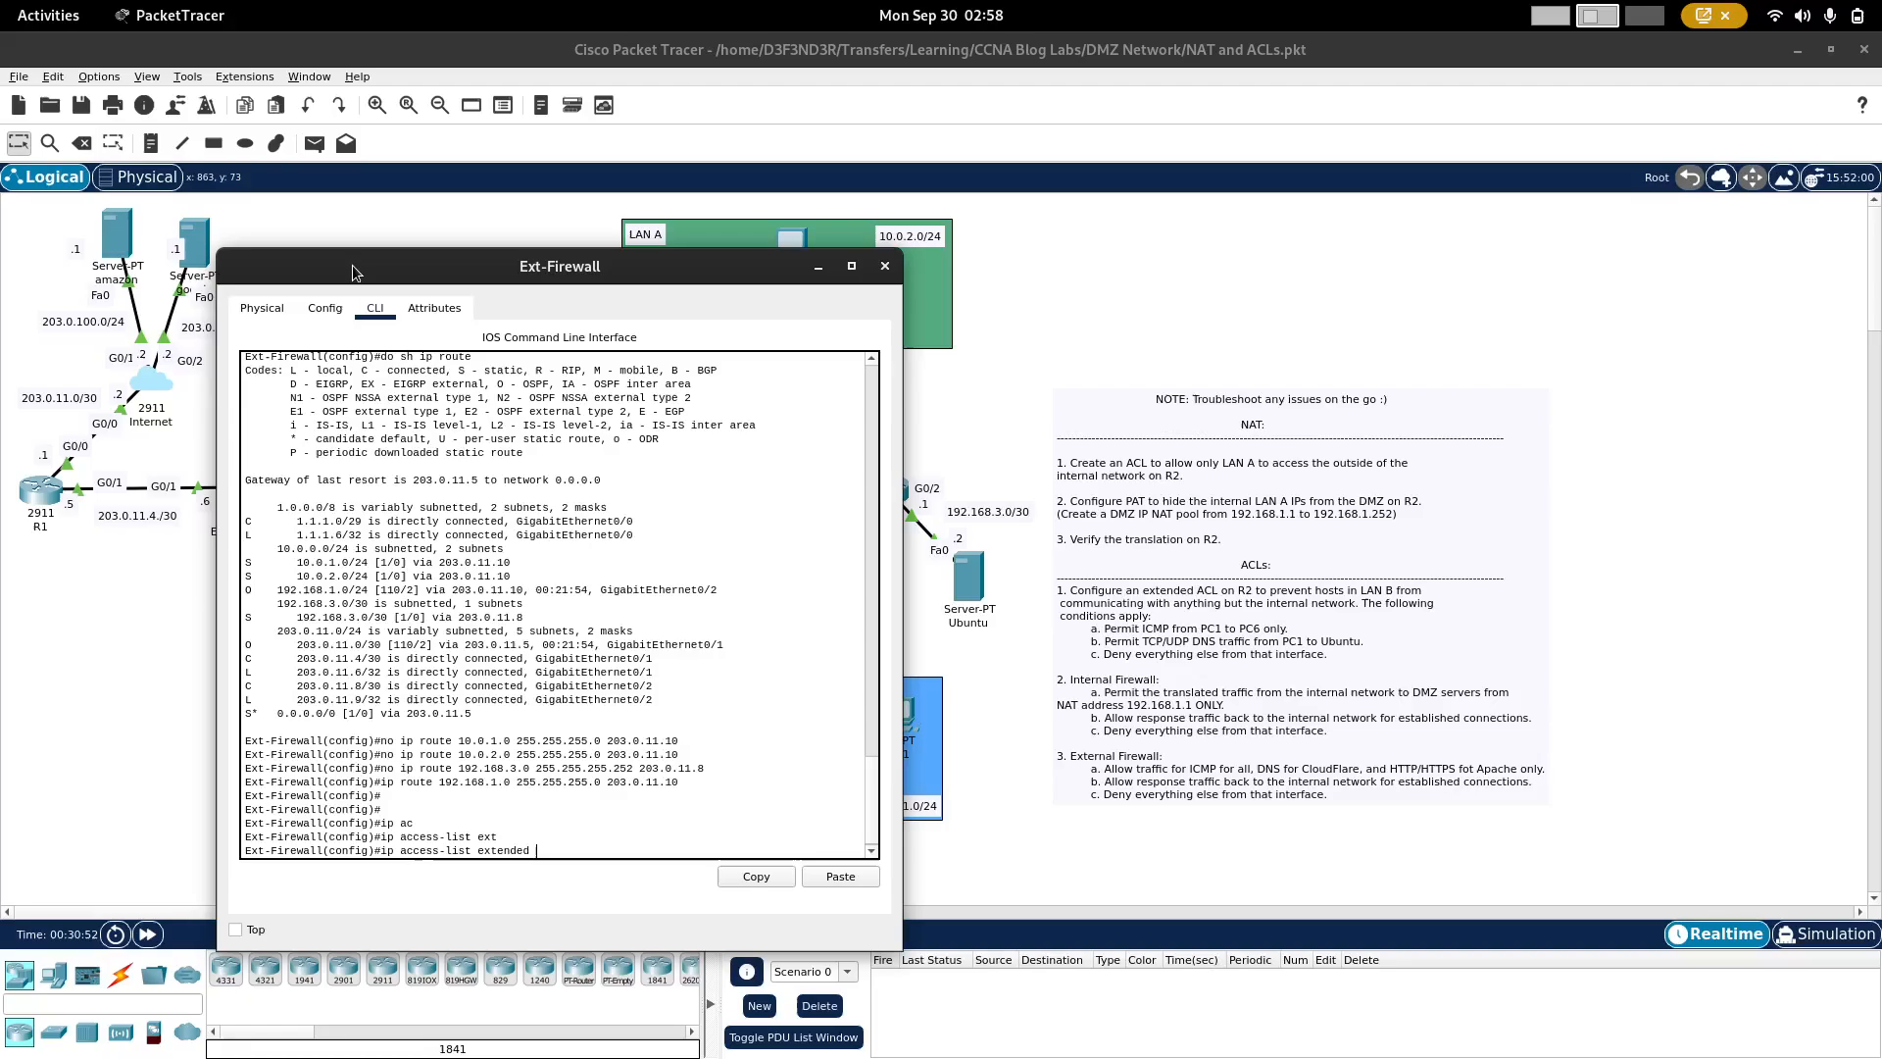
text(External)
click(55, 588)
click(471, 490)
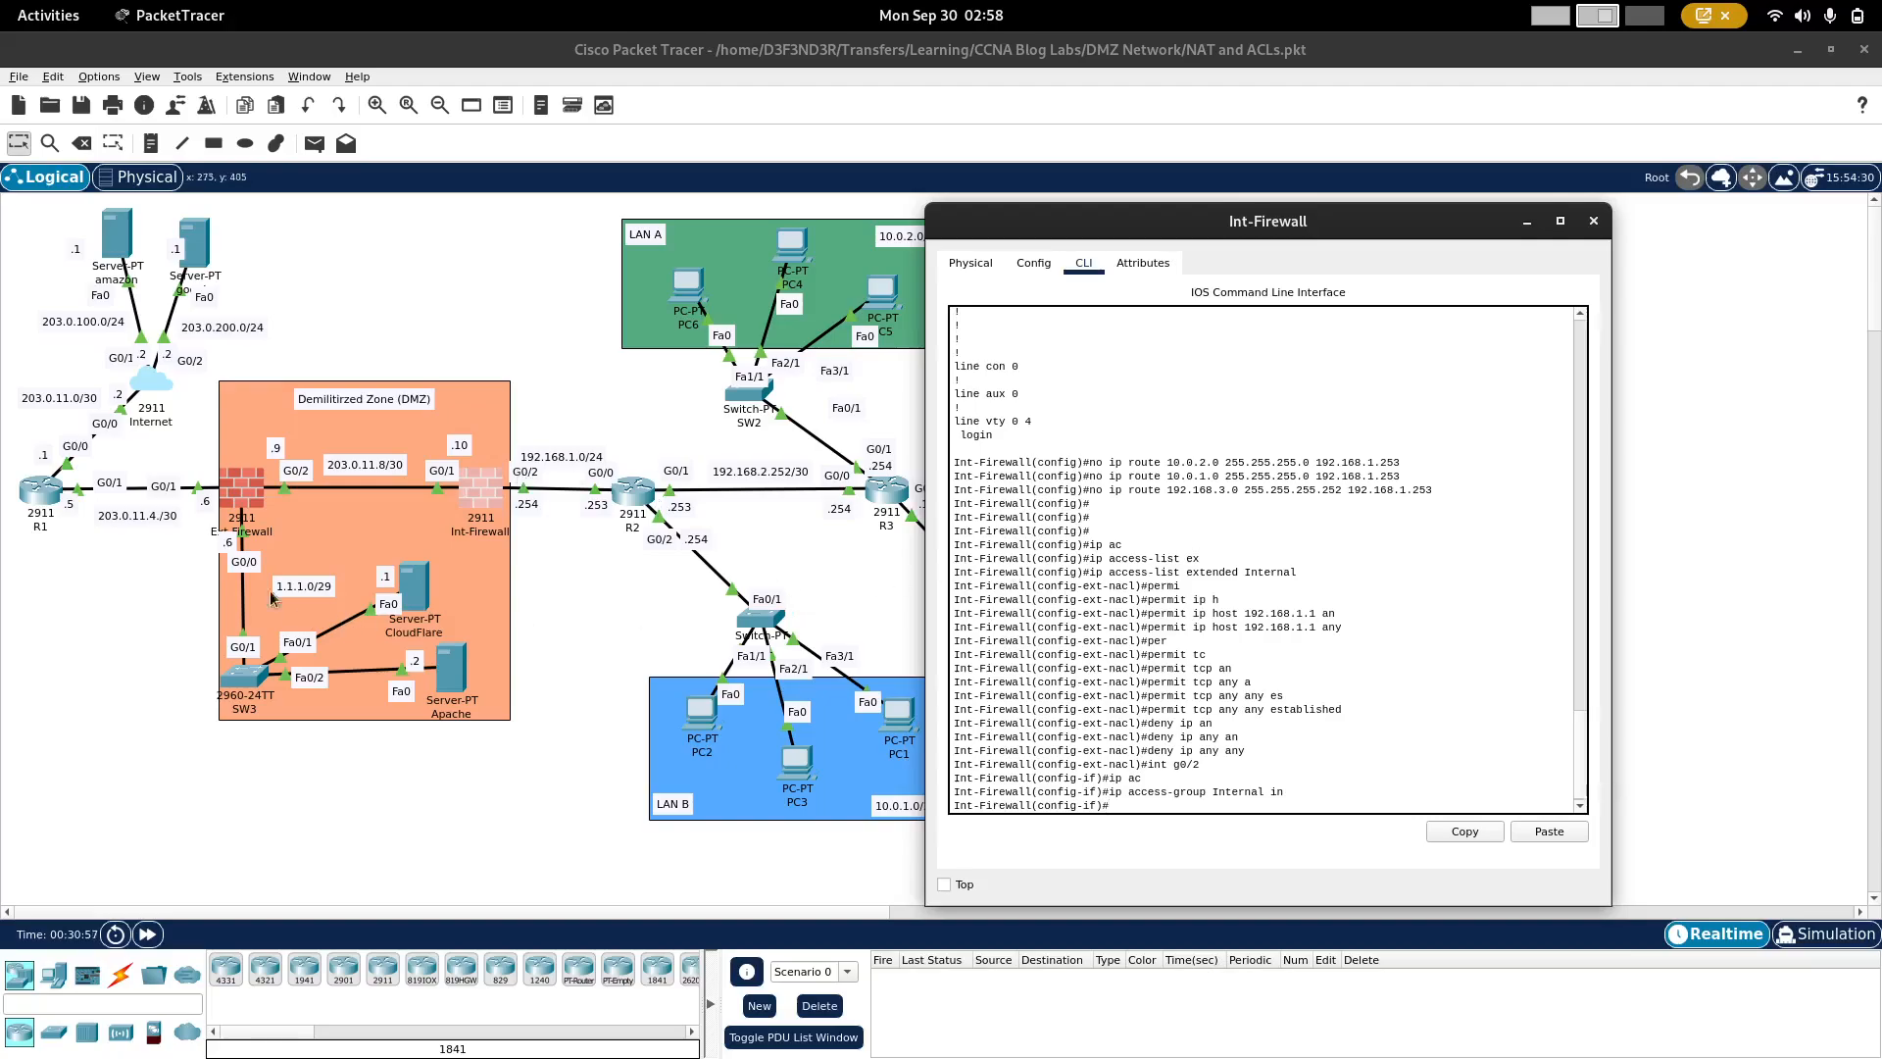
click(241, 495)
key(Return)
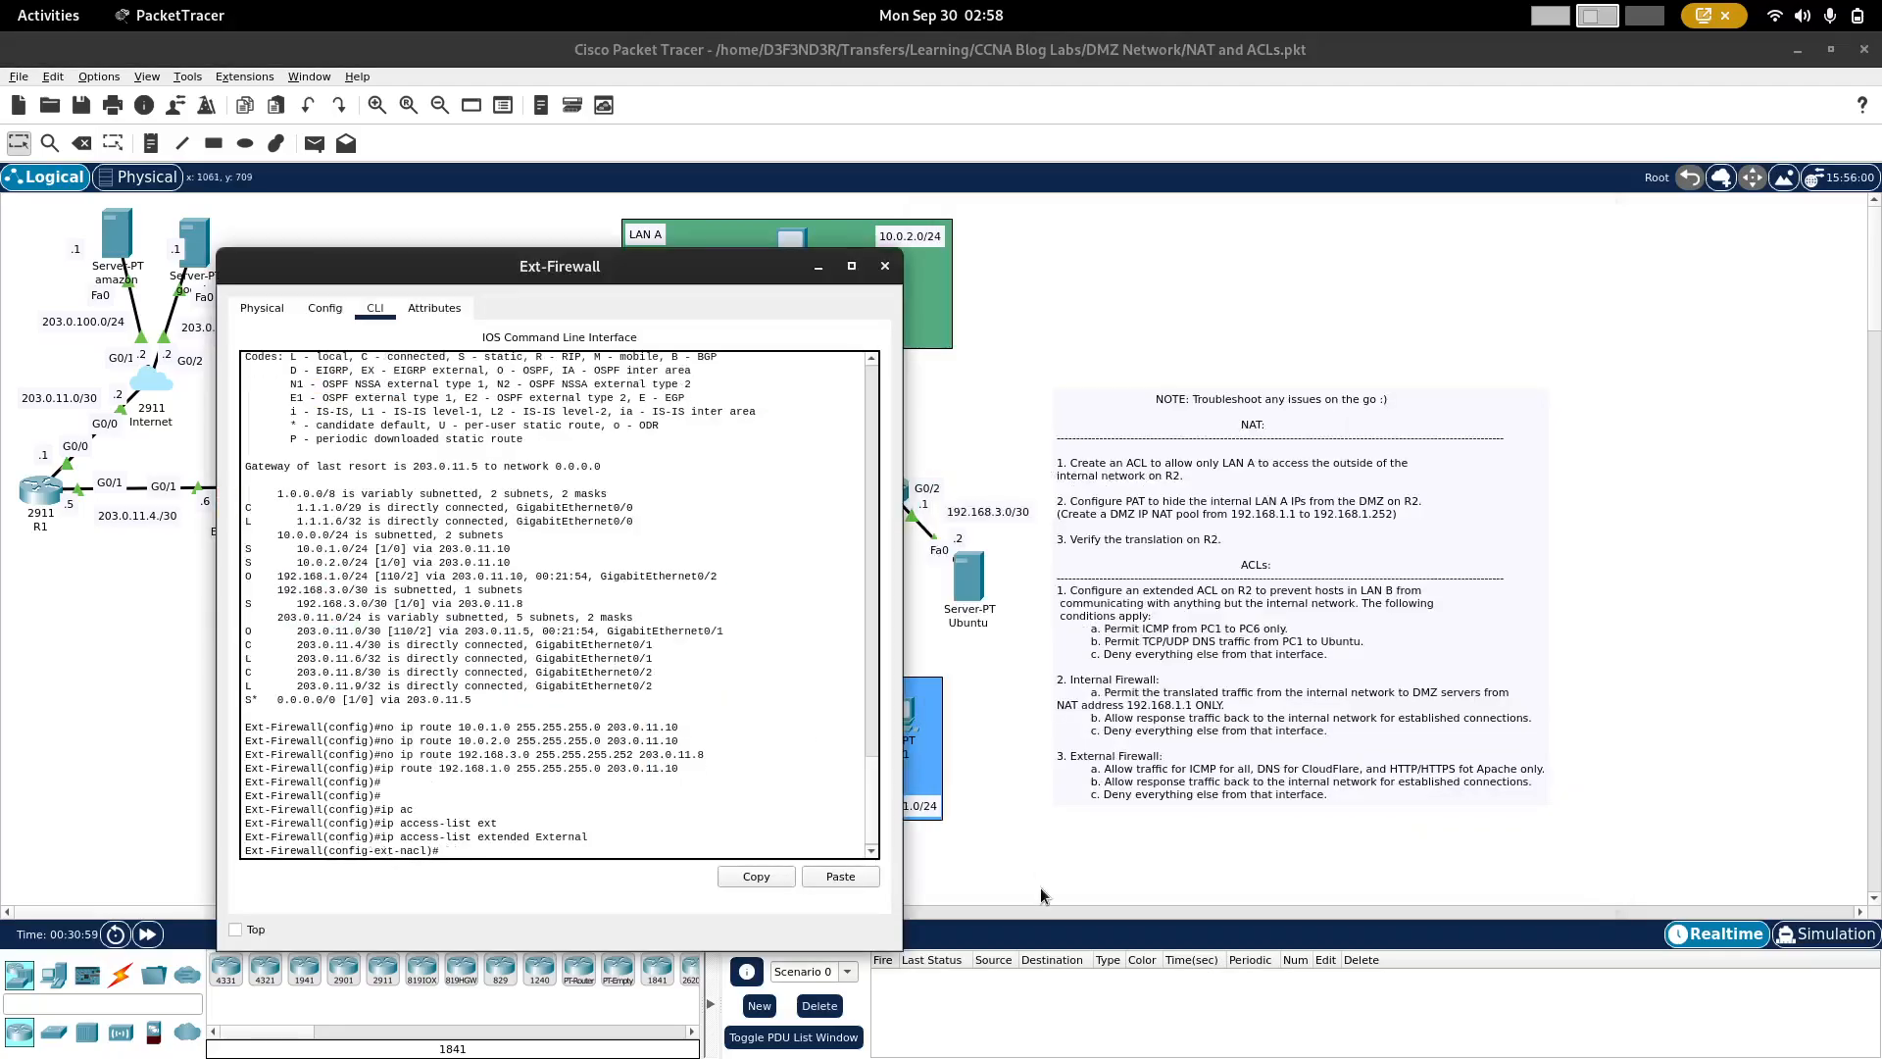
Step: Add a rule to the External ACL permitting ICMP from any source to any destination
text(permit ic)
key(Tab)
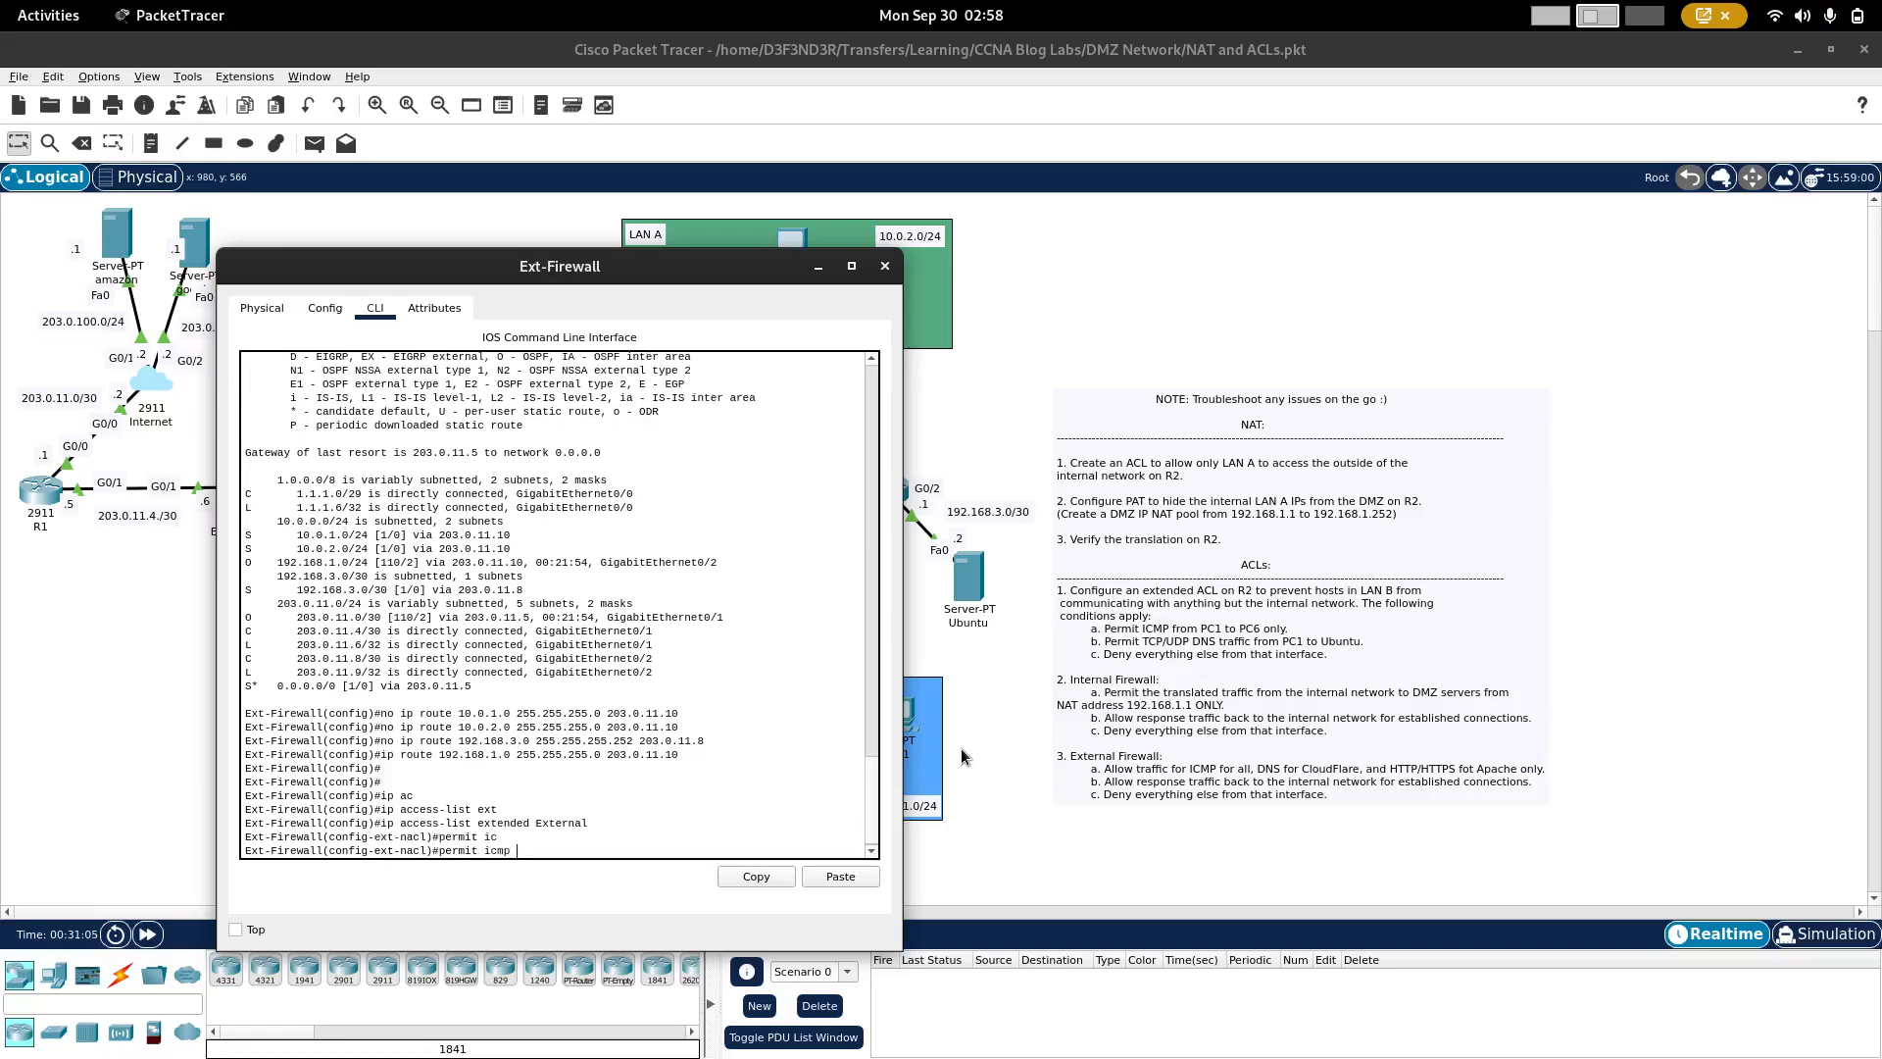
text(an)
key(Tab)
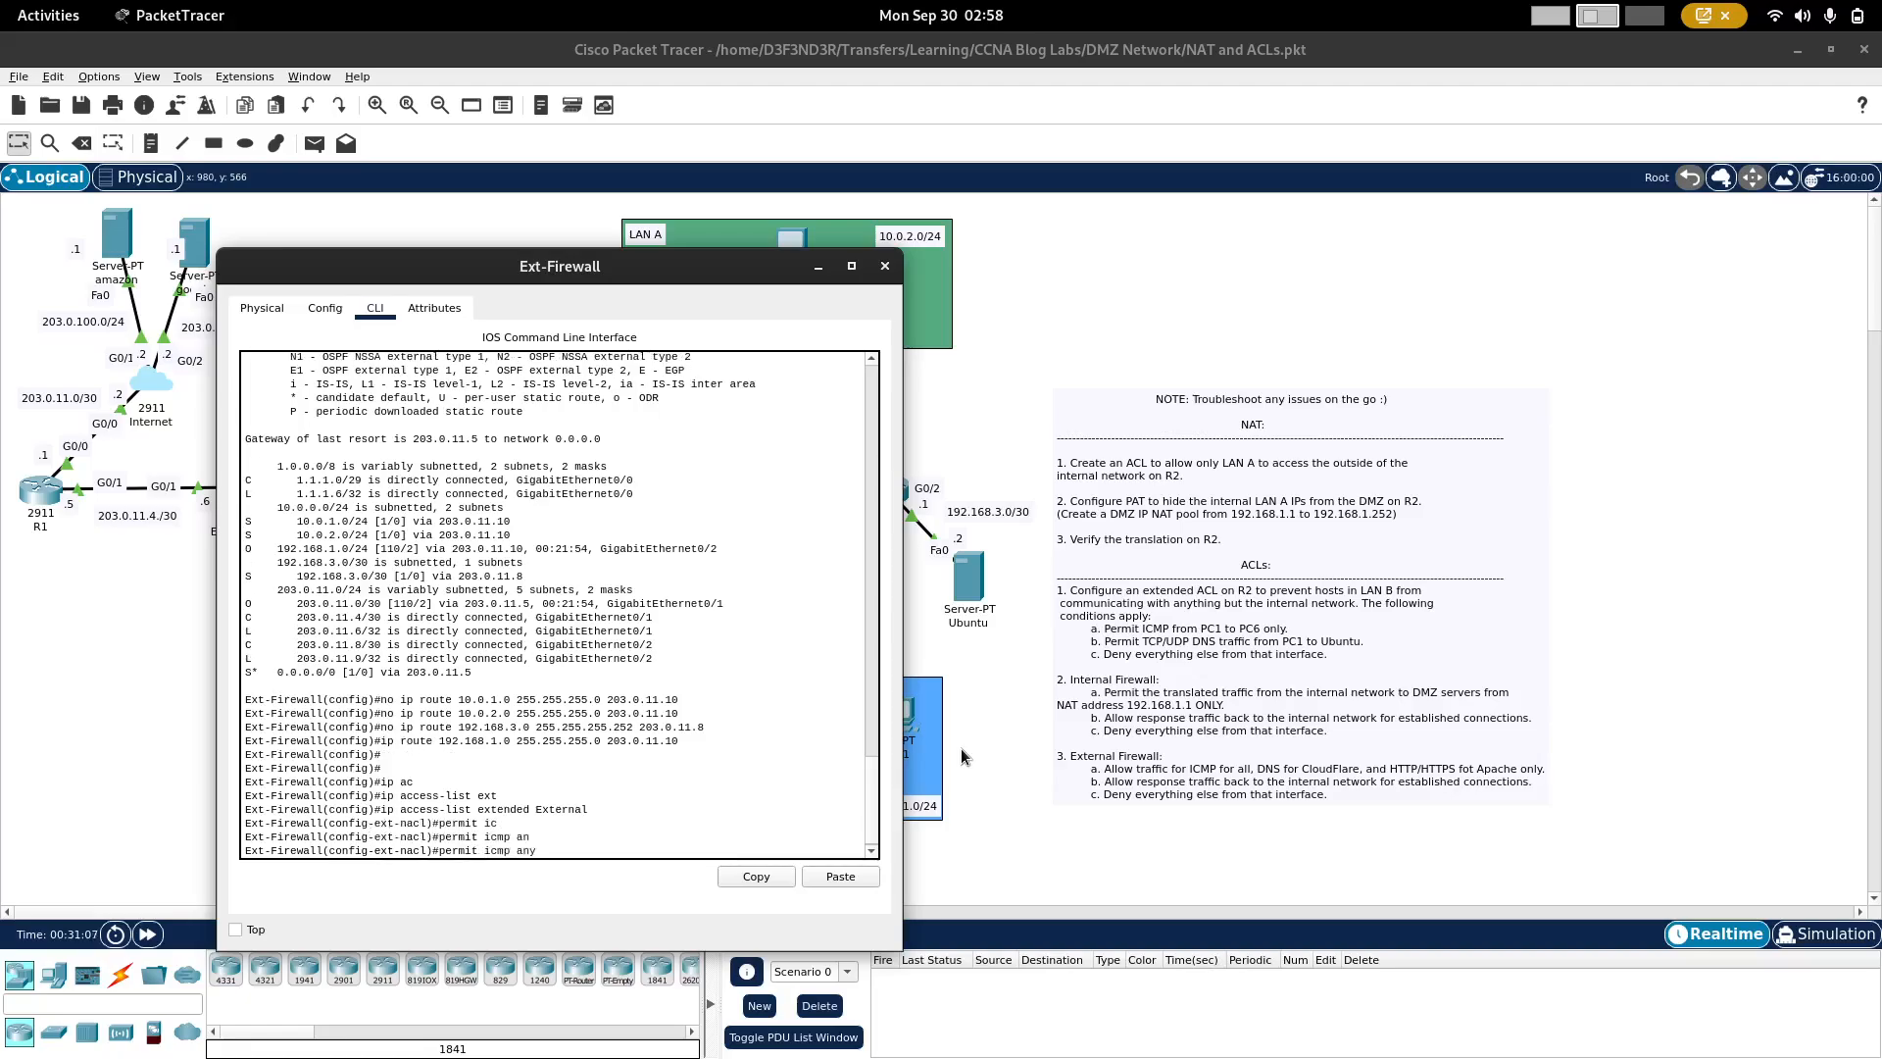
text(an)
key(Tab)
key(Return)
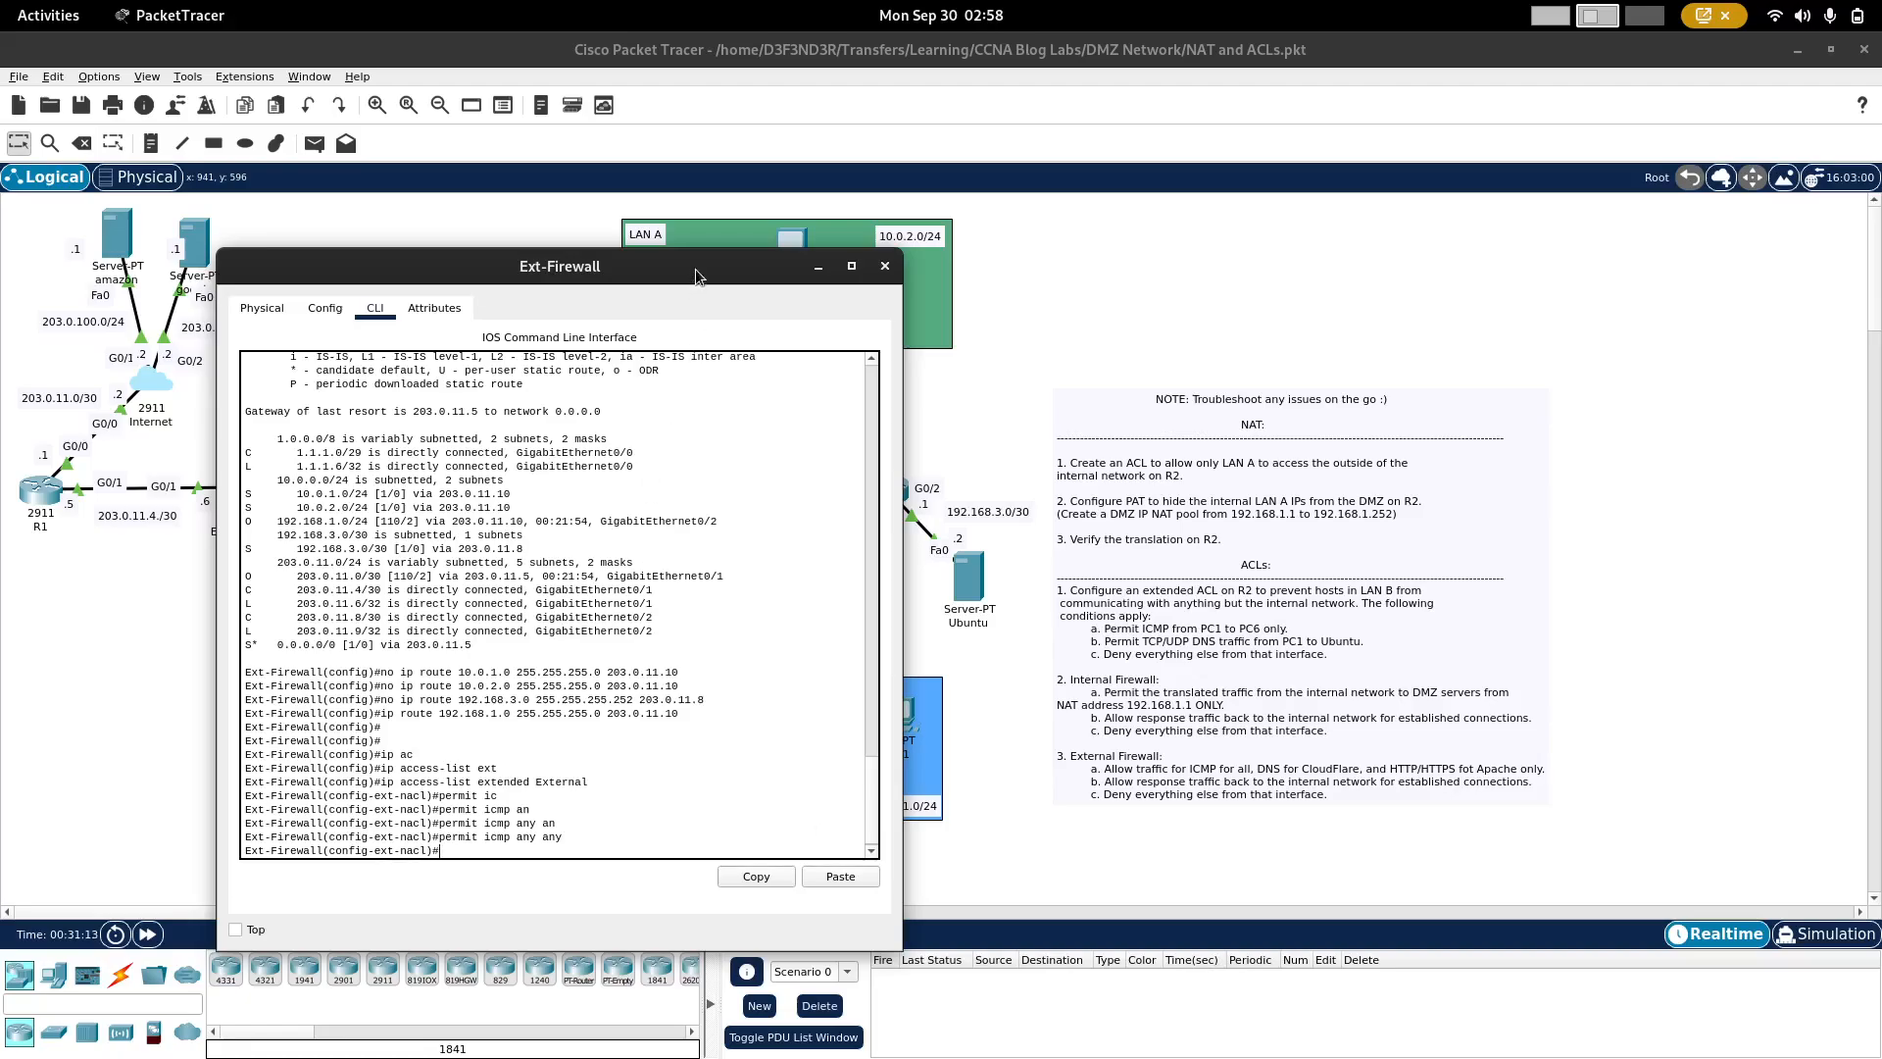
Step: Permit TCP DNS traffic from any source to host 1.1.1.1 on port 53 in the External ACL
drag(689, 265, 964, 272)
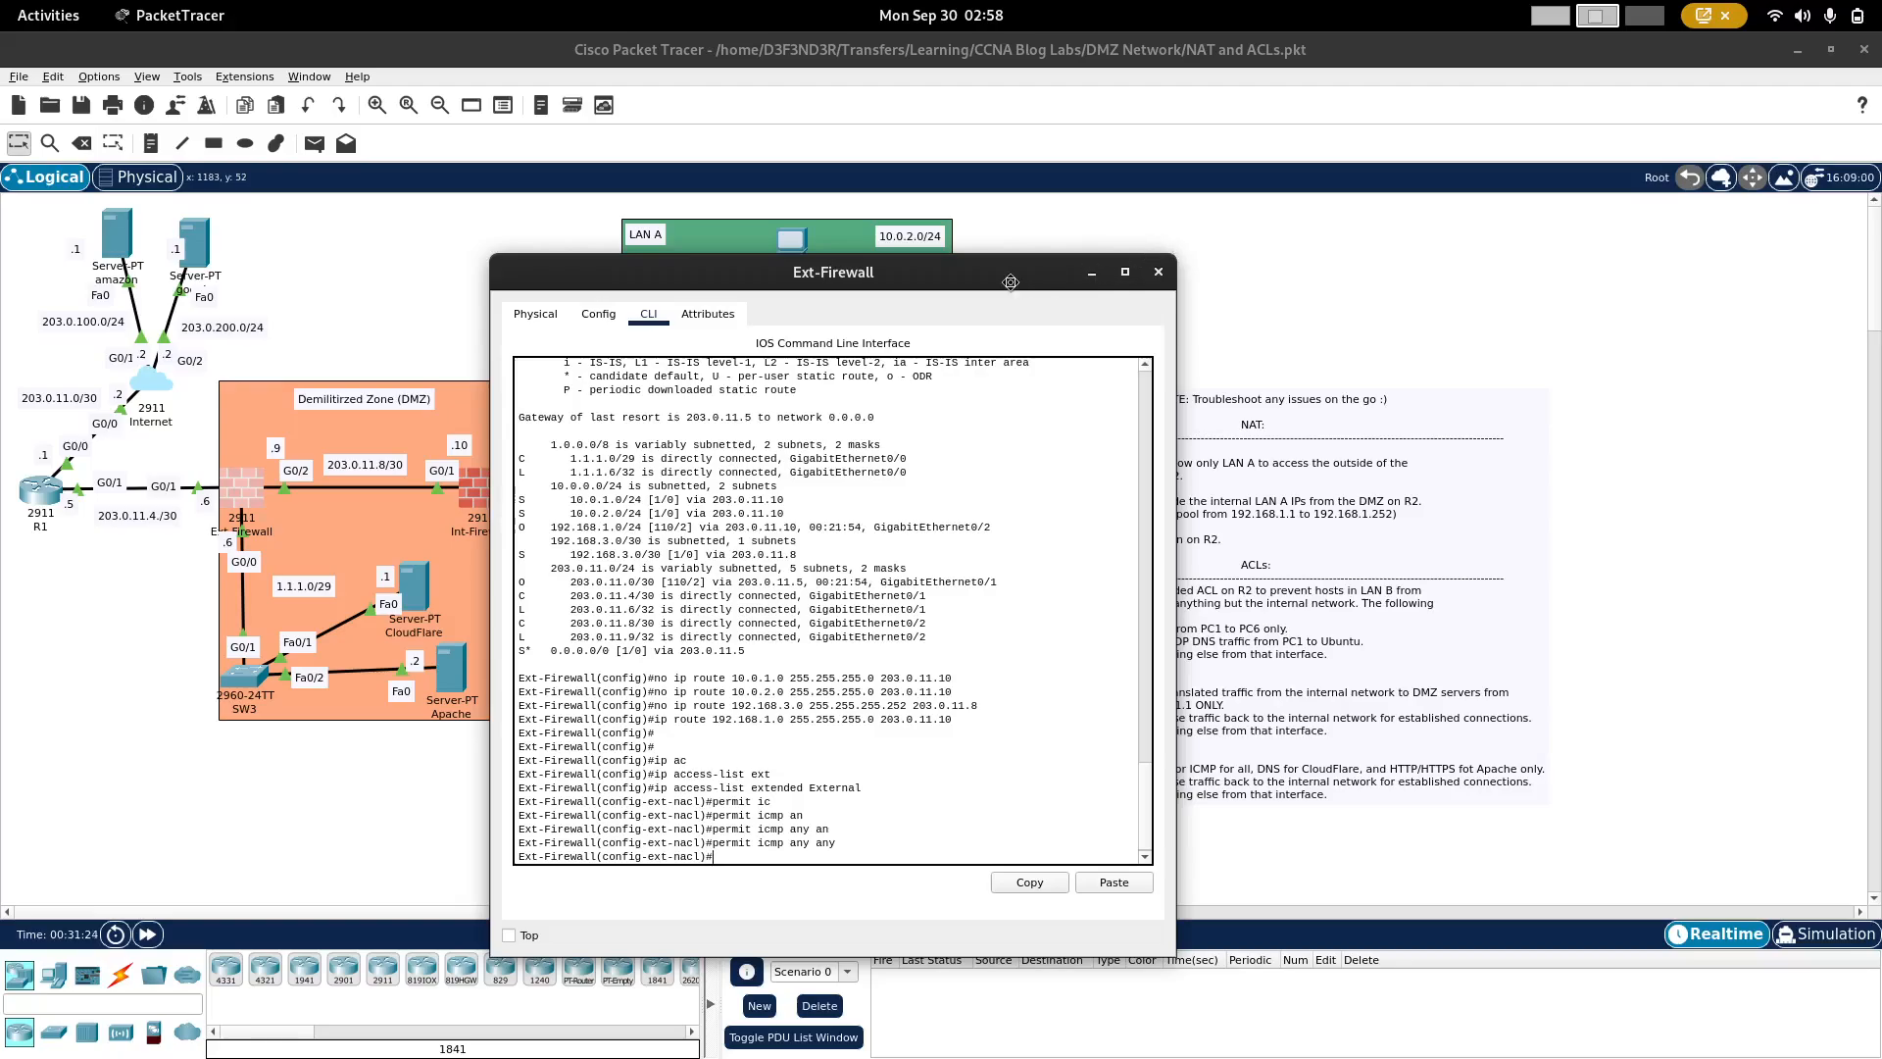
drag(1010, 282, 1068, 250)
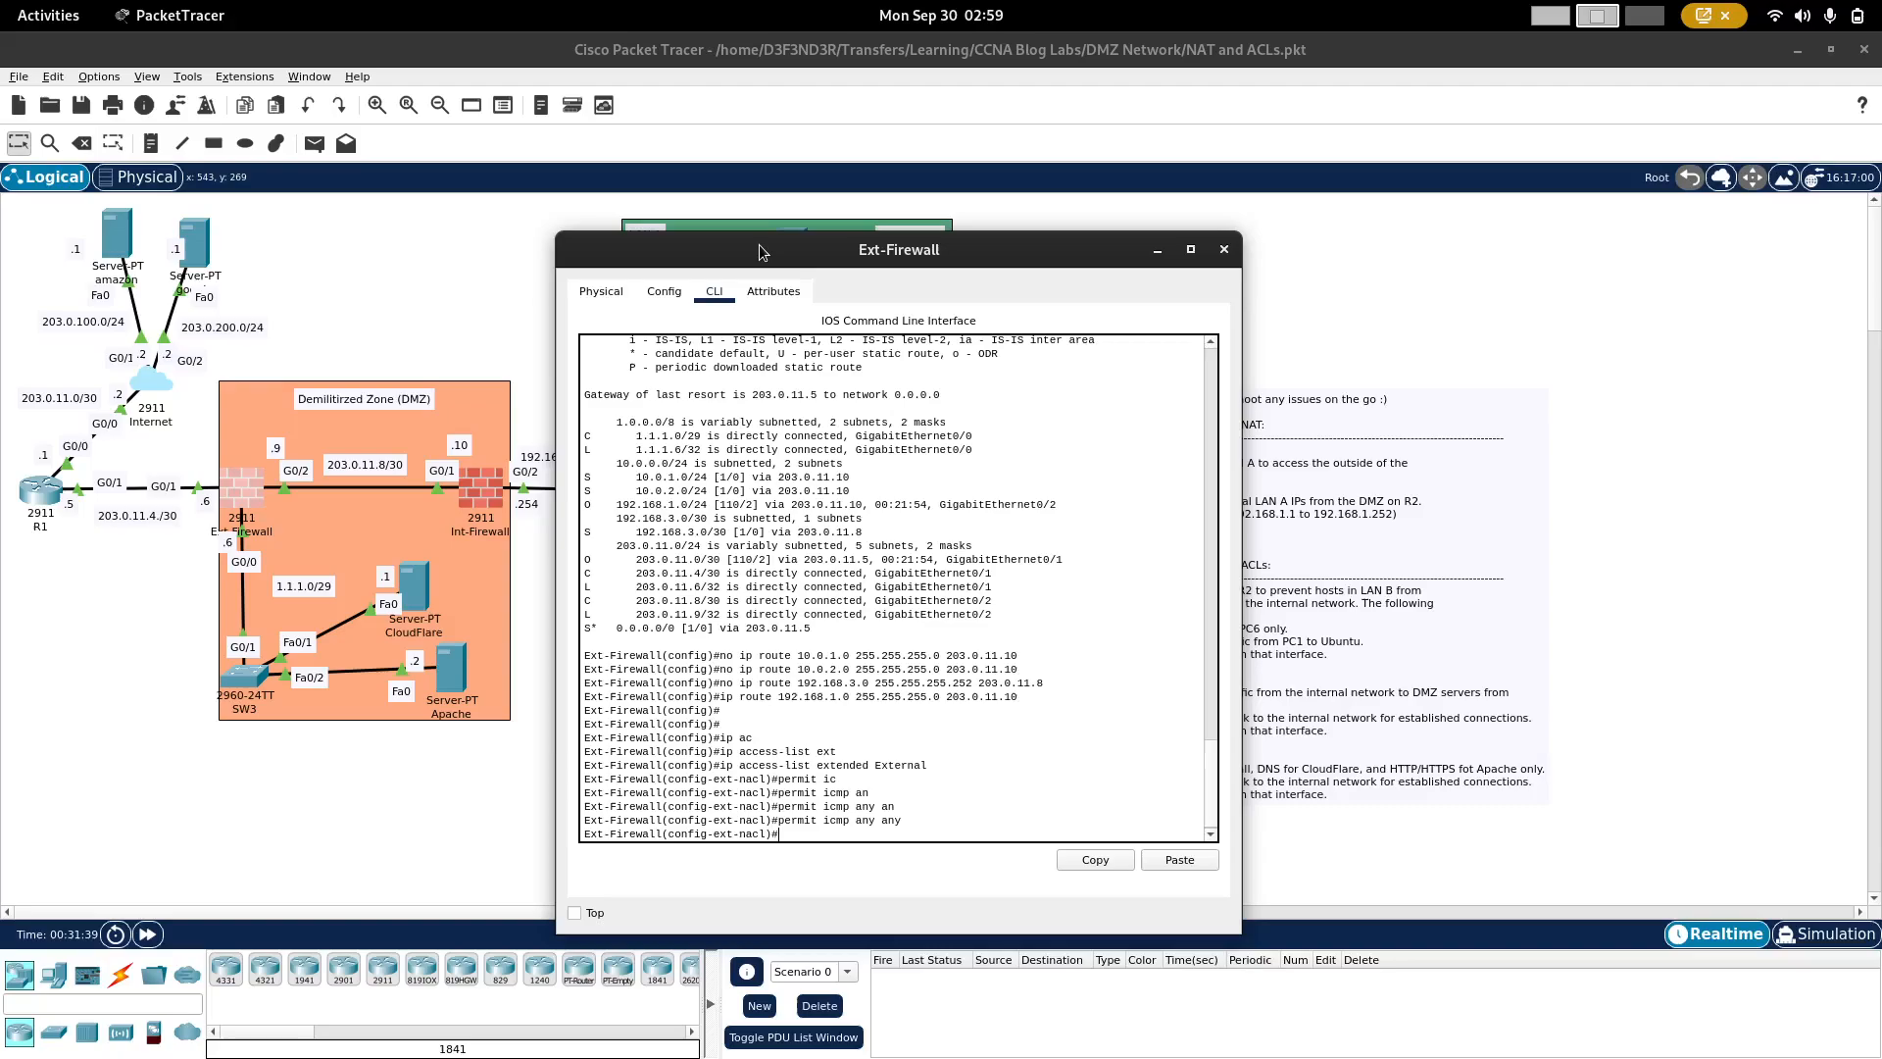
drag(761, 252, 564, 213)
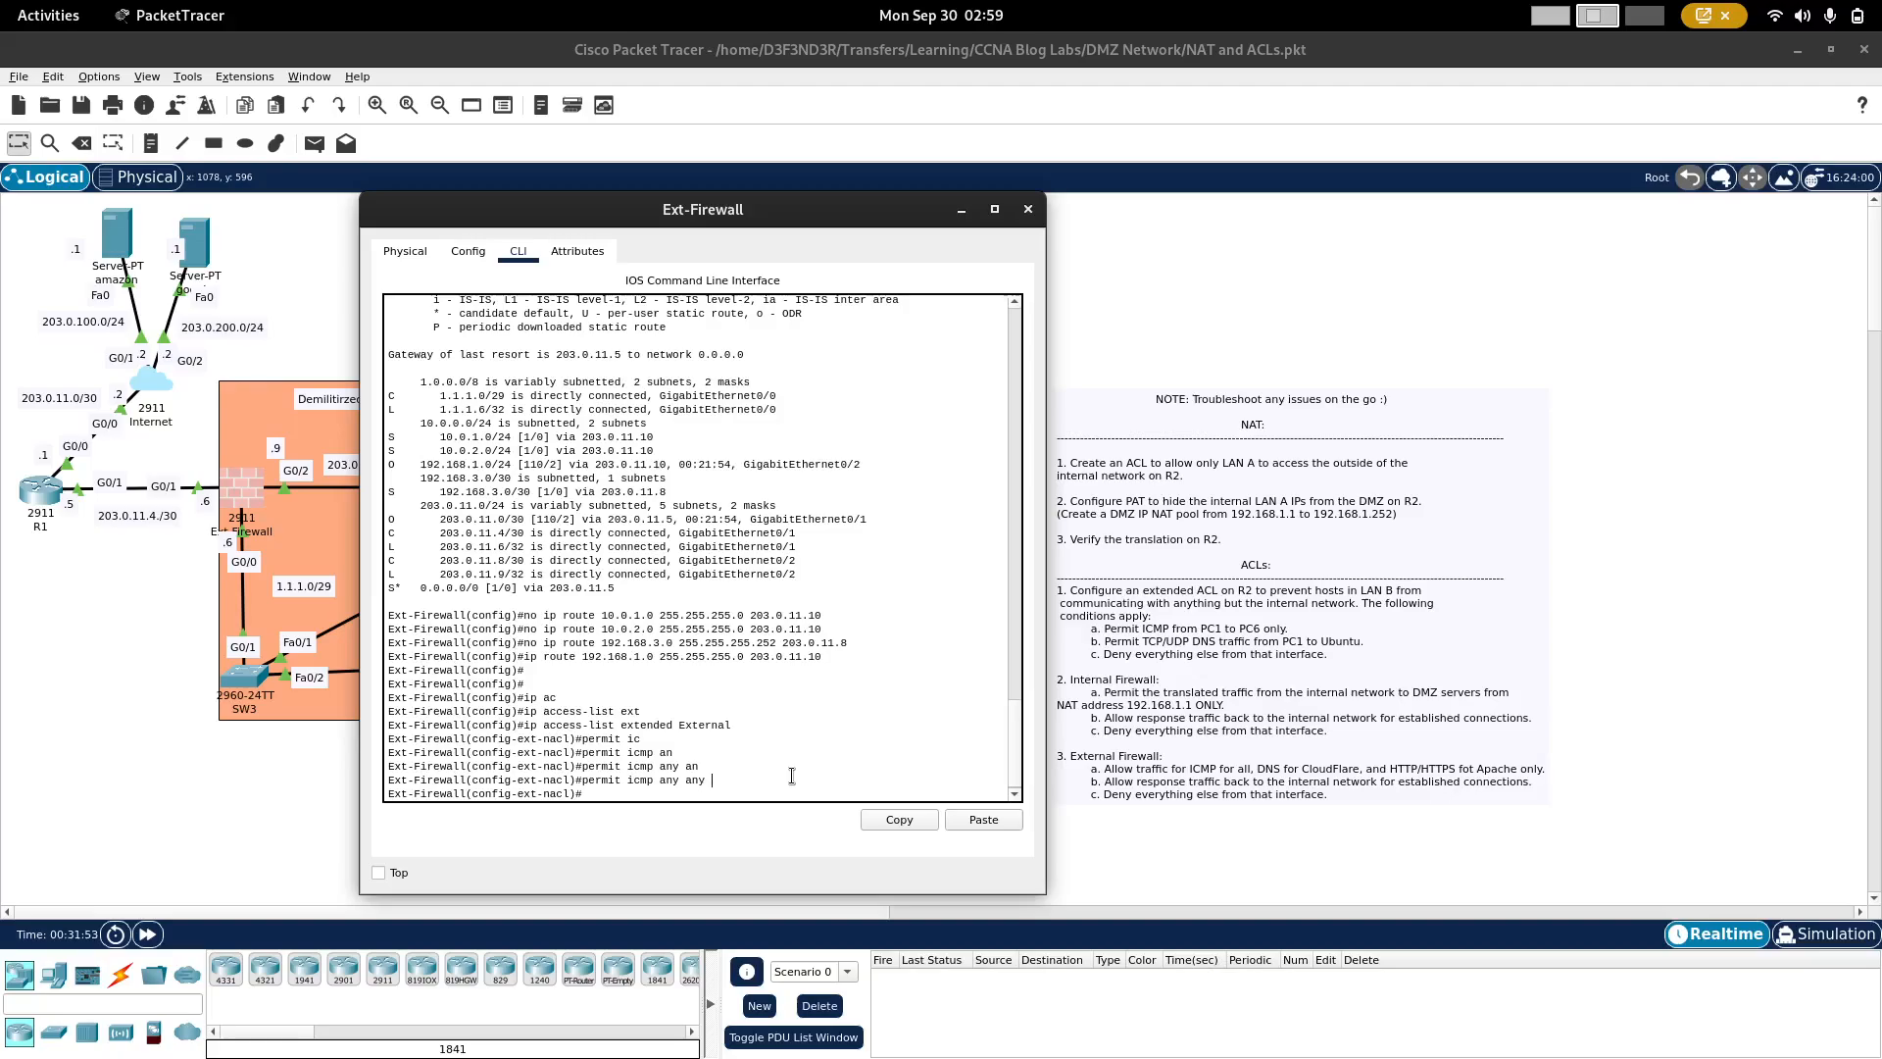
drag(850, 215, 1032, 208)
text(perm)
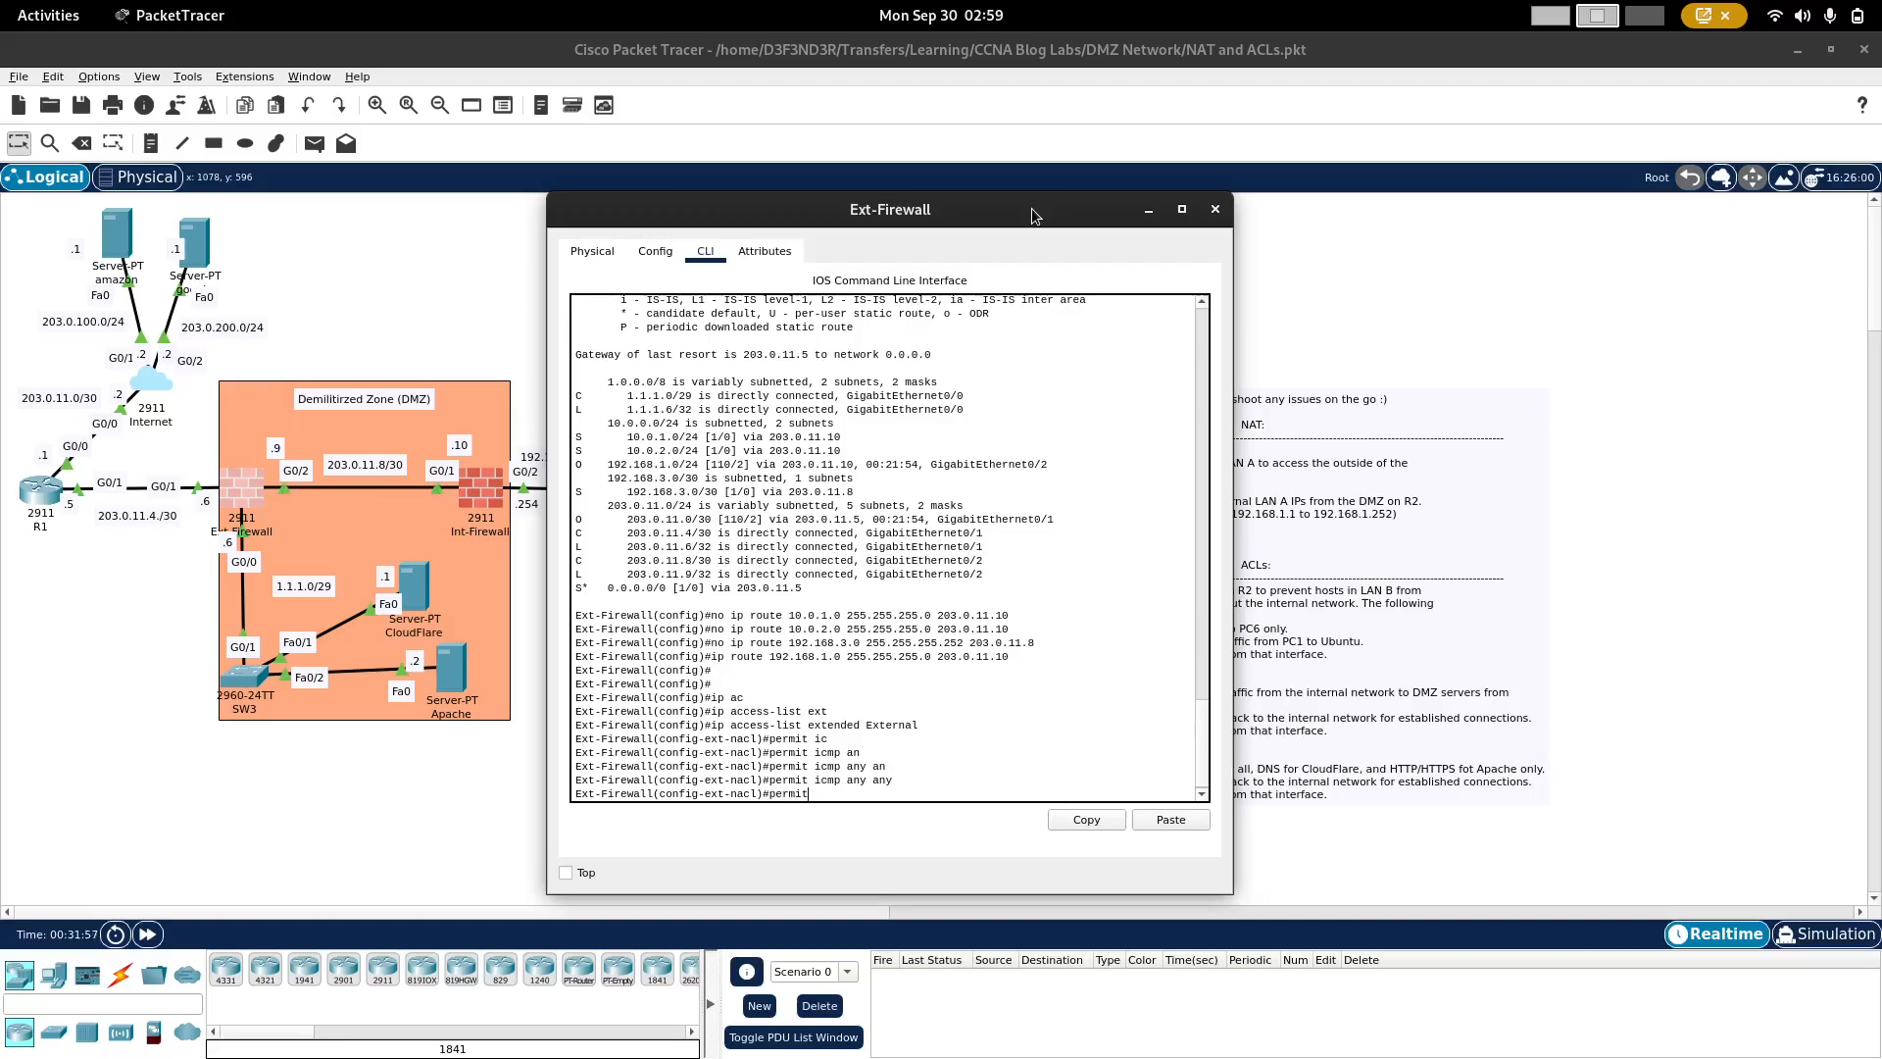
text(it tc)
key(Tab)
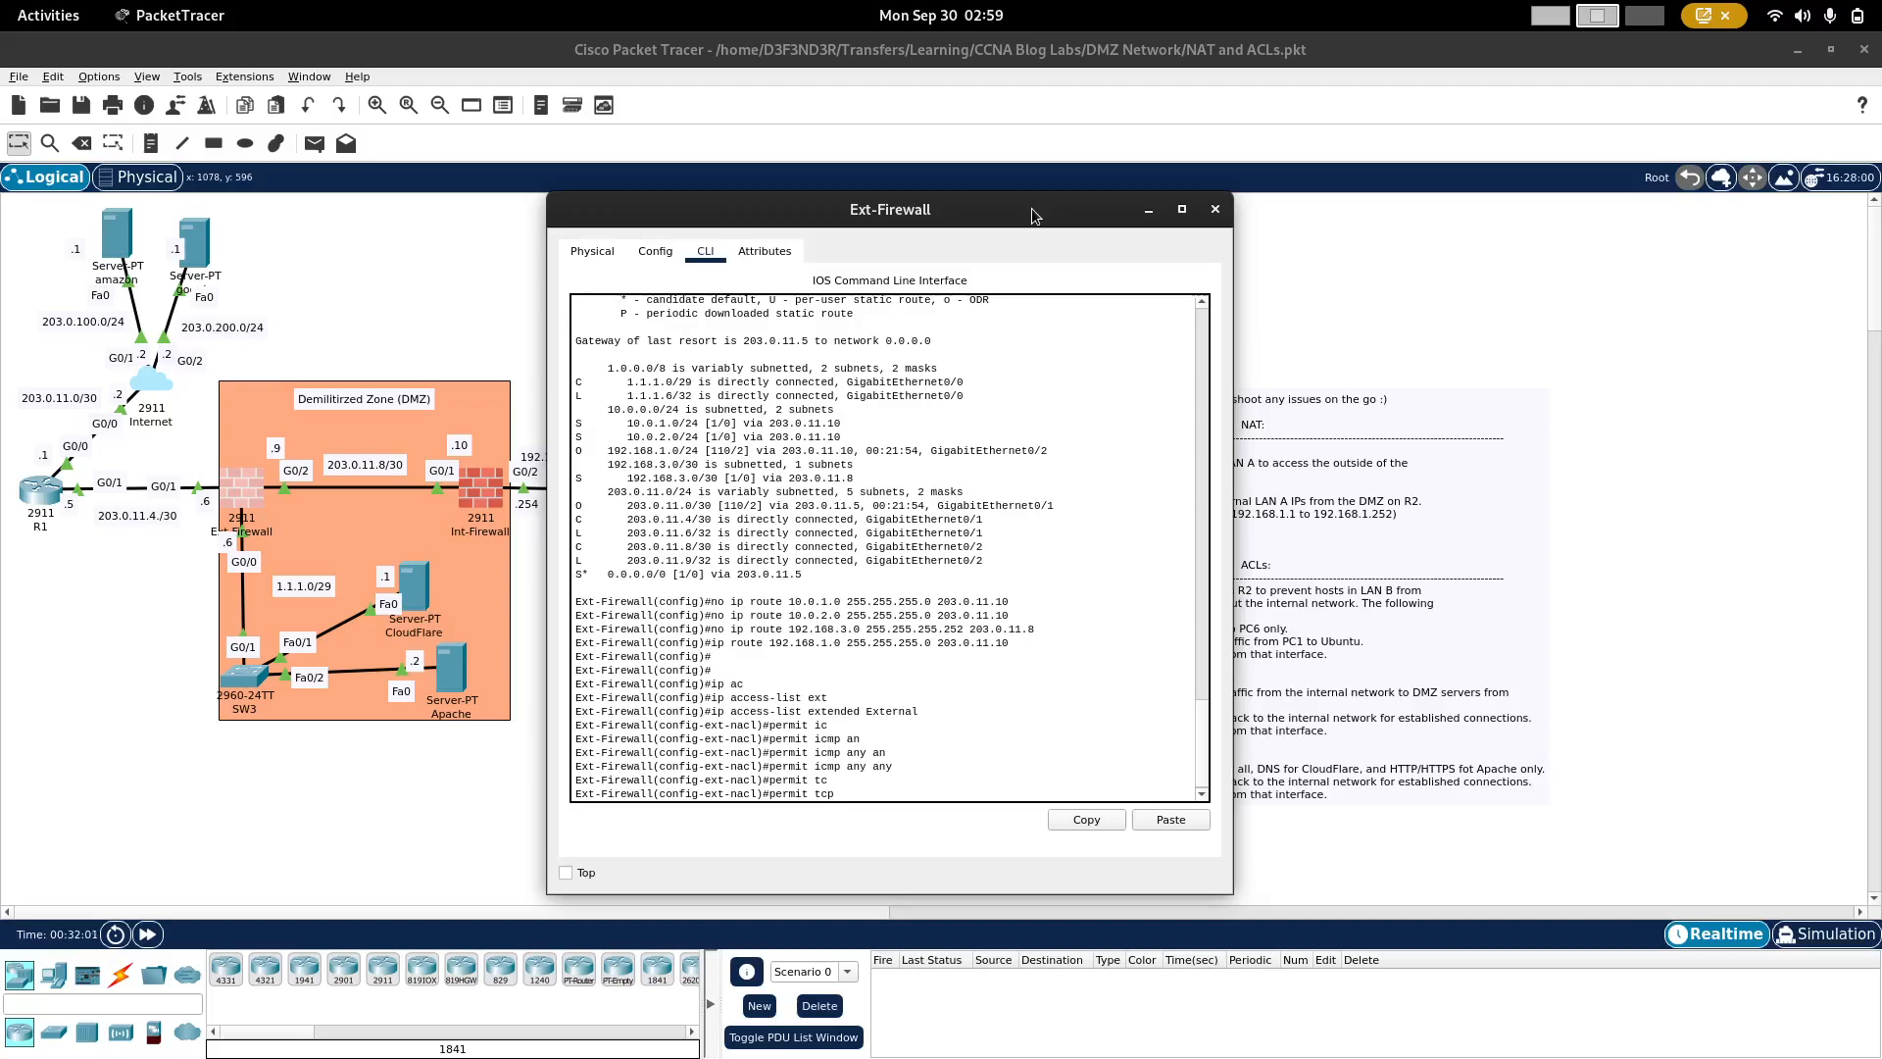
text(an)
key(Tab)
text(h)
key(Tab)
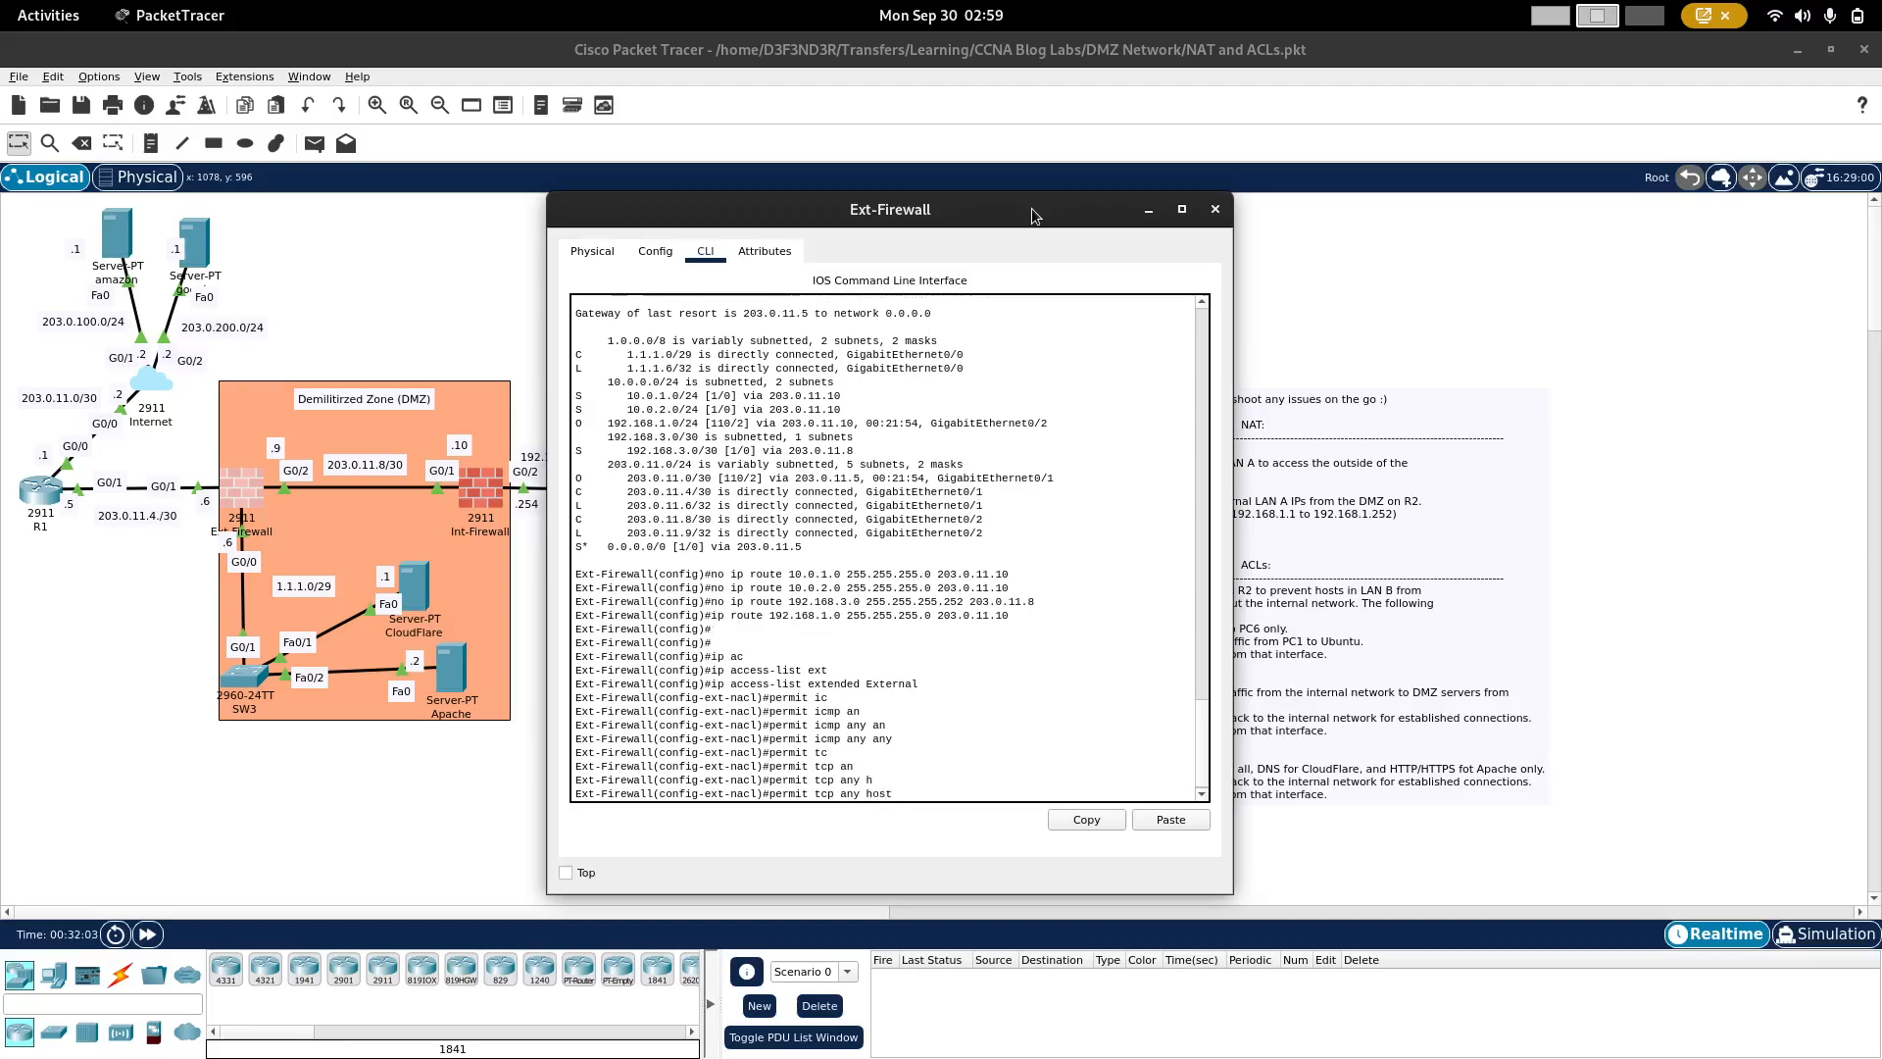
text(1.1.1.1 eq 53)
key(Return)
Step: Permit UDP DNS traffic from any source to host 1.1.1.1 on port 53 in the External ACL
key(Up)
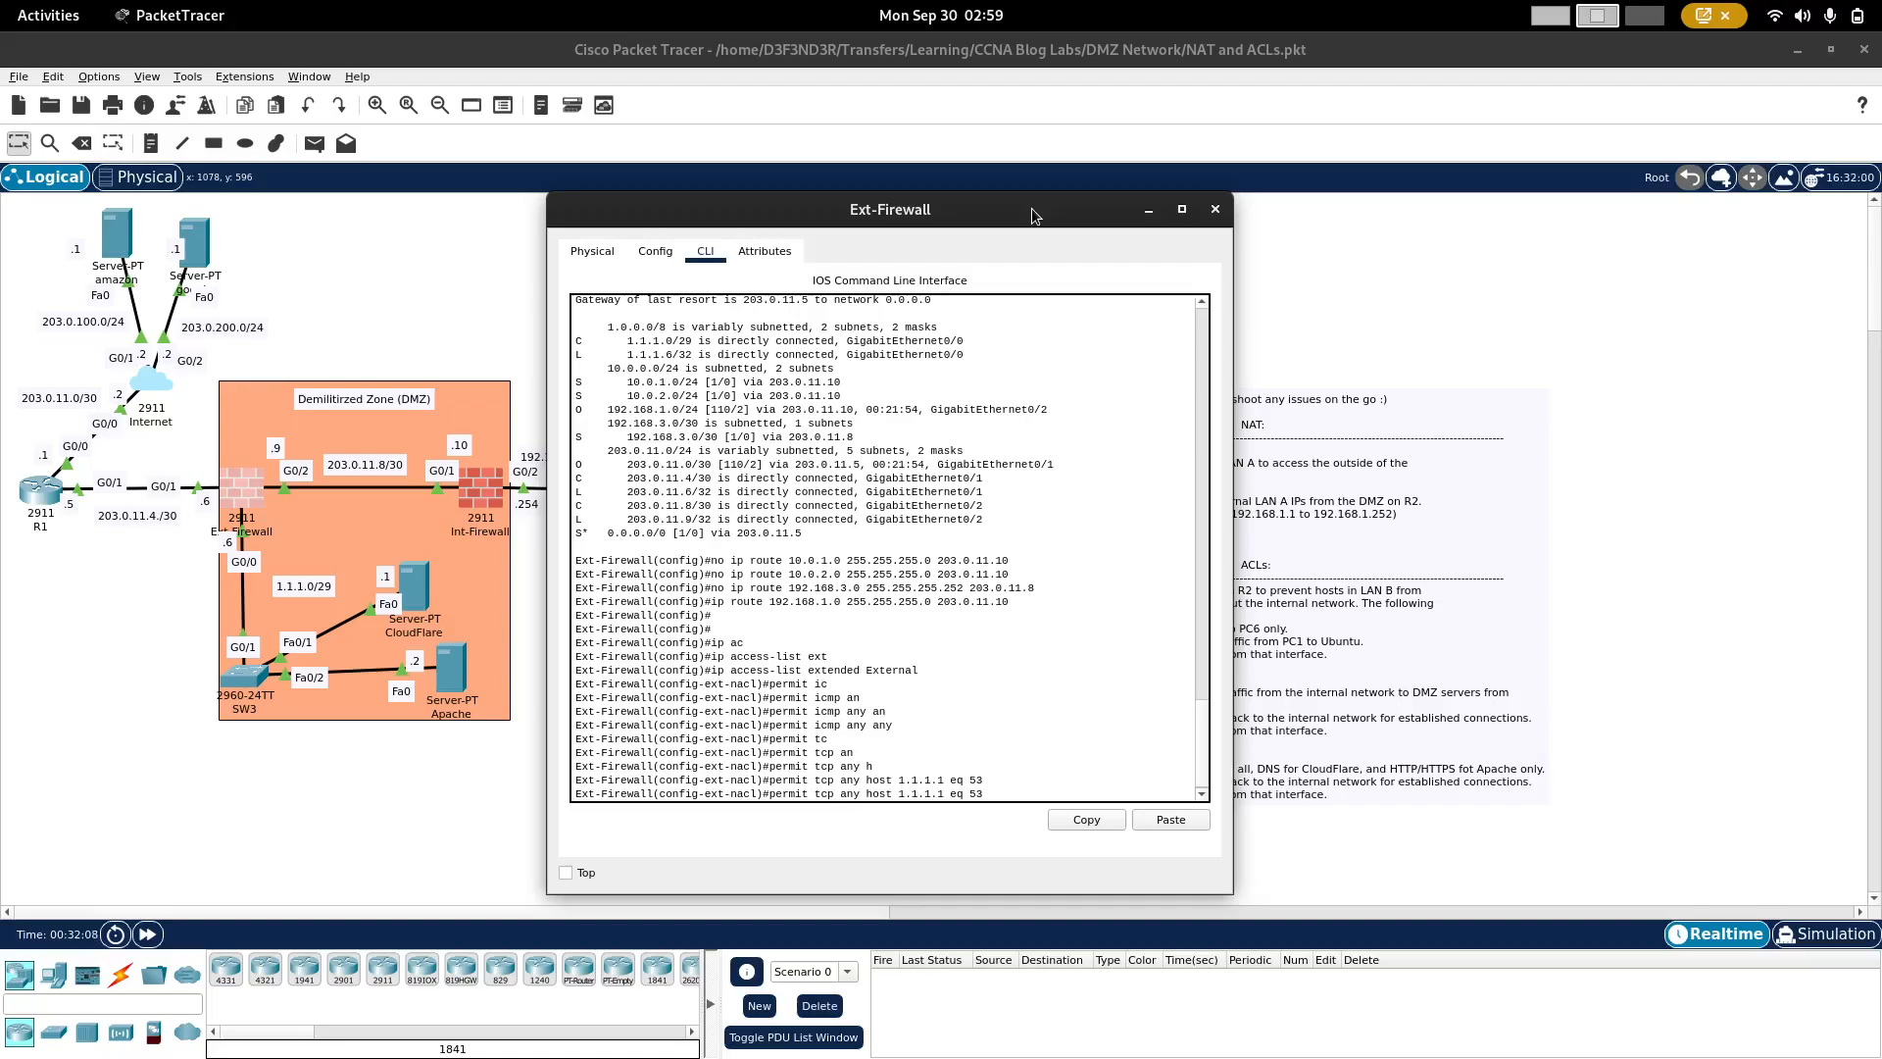
key(Left)
key(Left)
key(Left)
key(Left)
key(Left)
key(Left)
key(Left)
key(Left)
key(Left)
key(Left)
key(Left)
key(Left)
key(Left)
key(Left)
key(Left)
key(Left)
key(Left)
key(Left)
key(Left)
key(Left)
key(BackSpace)
key(BackSpace)
key(BackSpace)
text(udp)
key(Return)
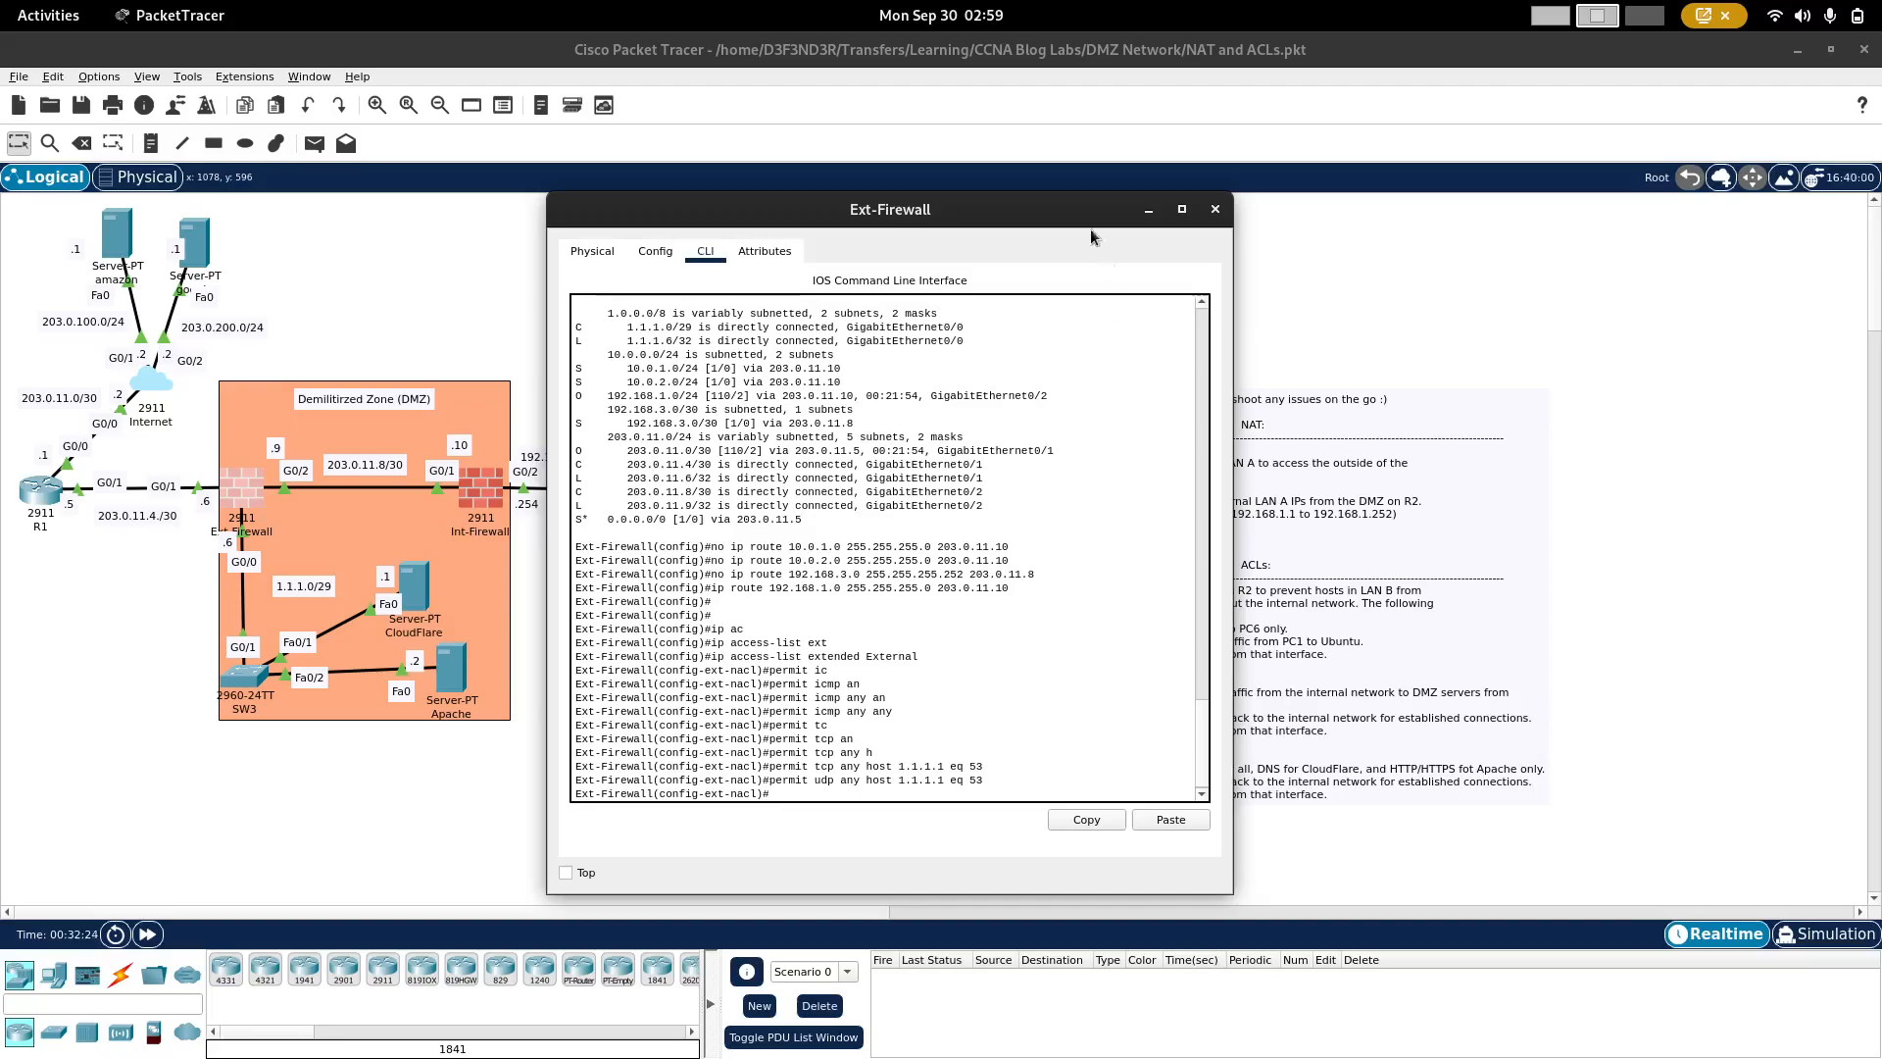
Step: Permit HTTP traffic over TCP from any source to host 1.1.1.2 on port 80 in the External ACL
drag(1051, 212, 945, 206)
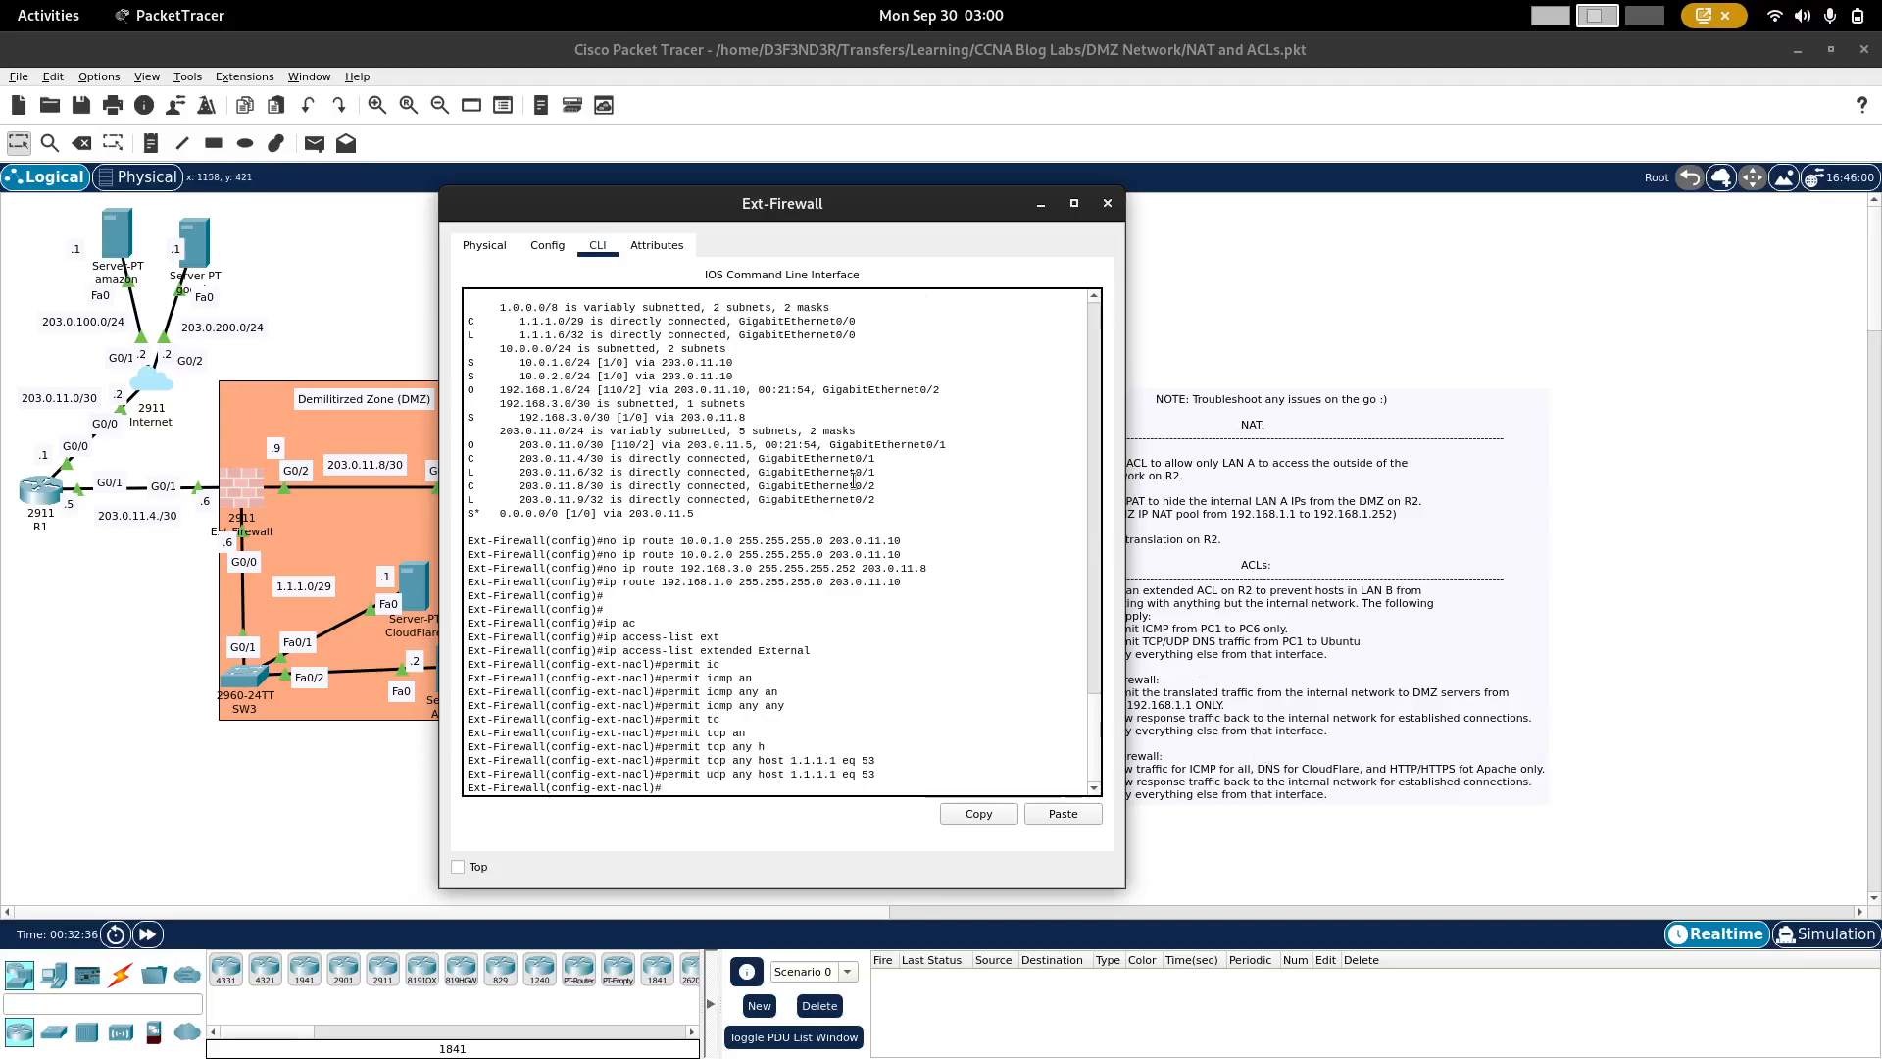
text(perm)
key(Tab)
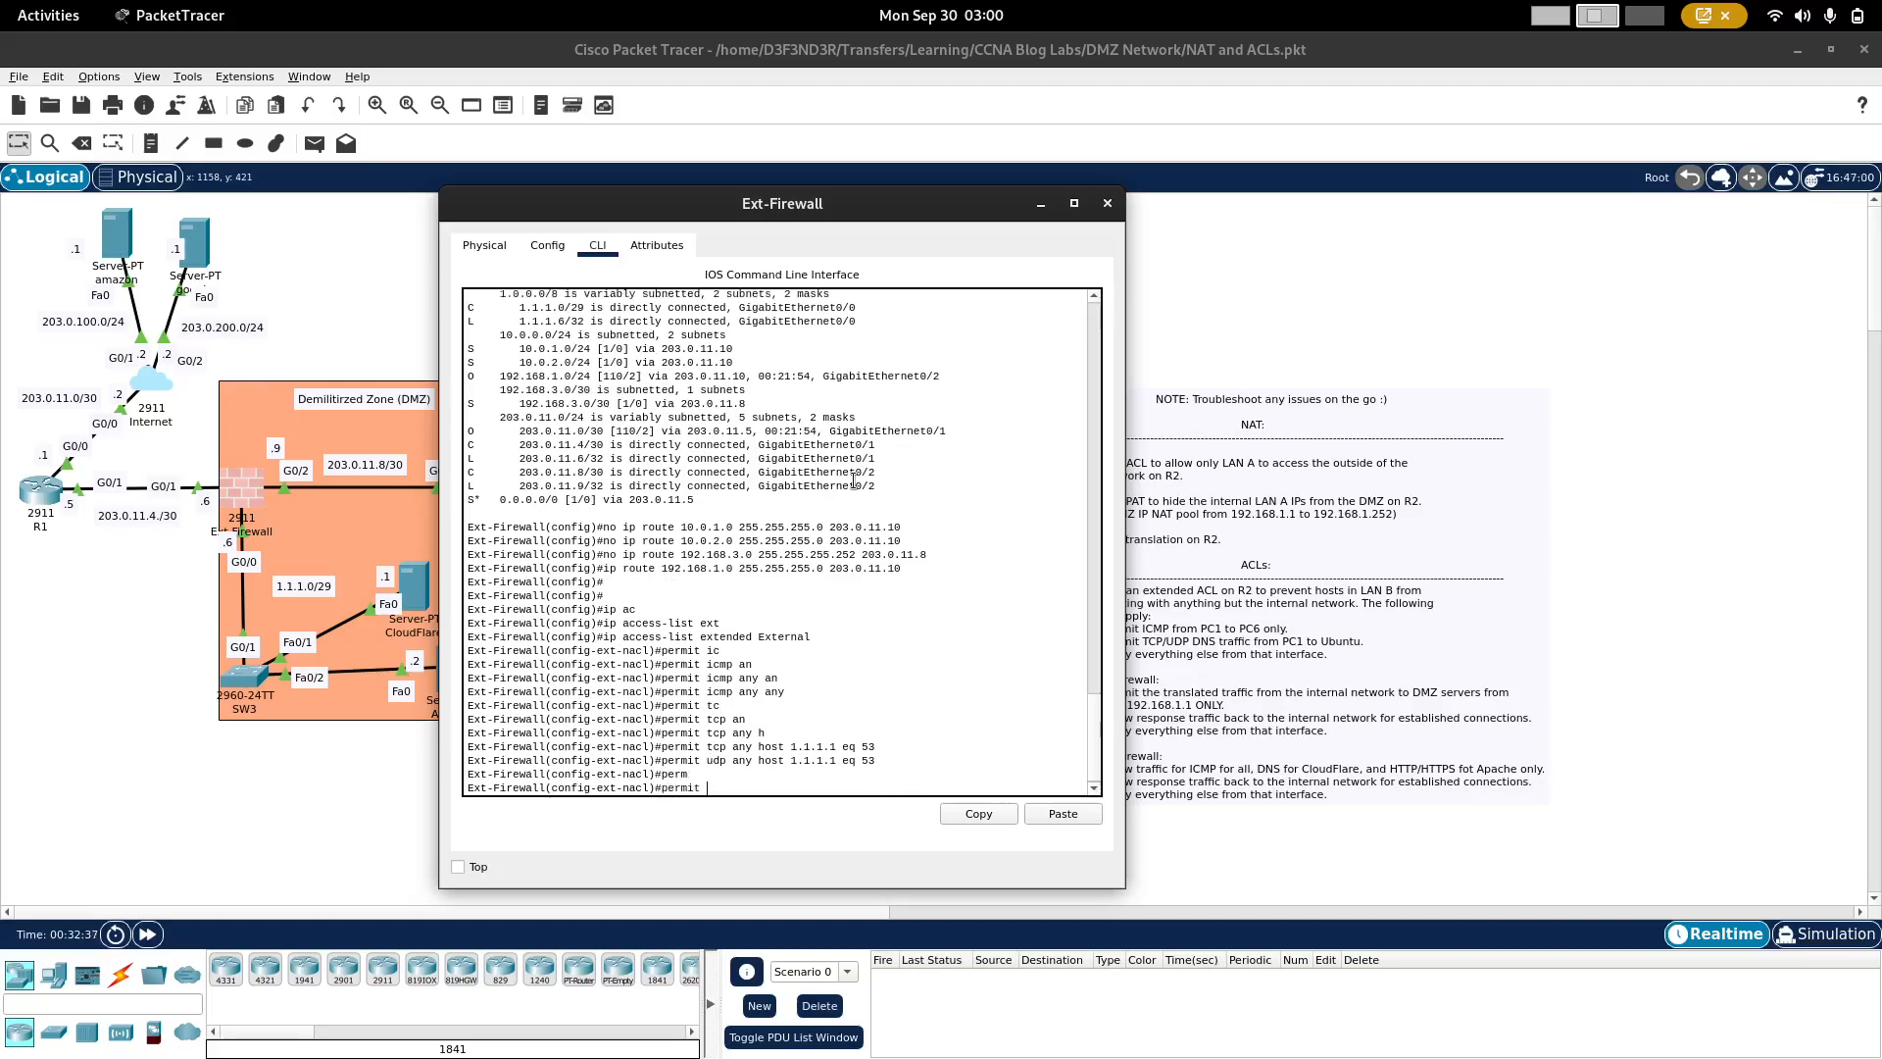
text(tcp an)
key(Tab)
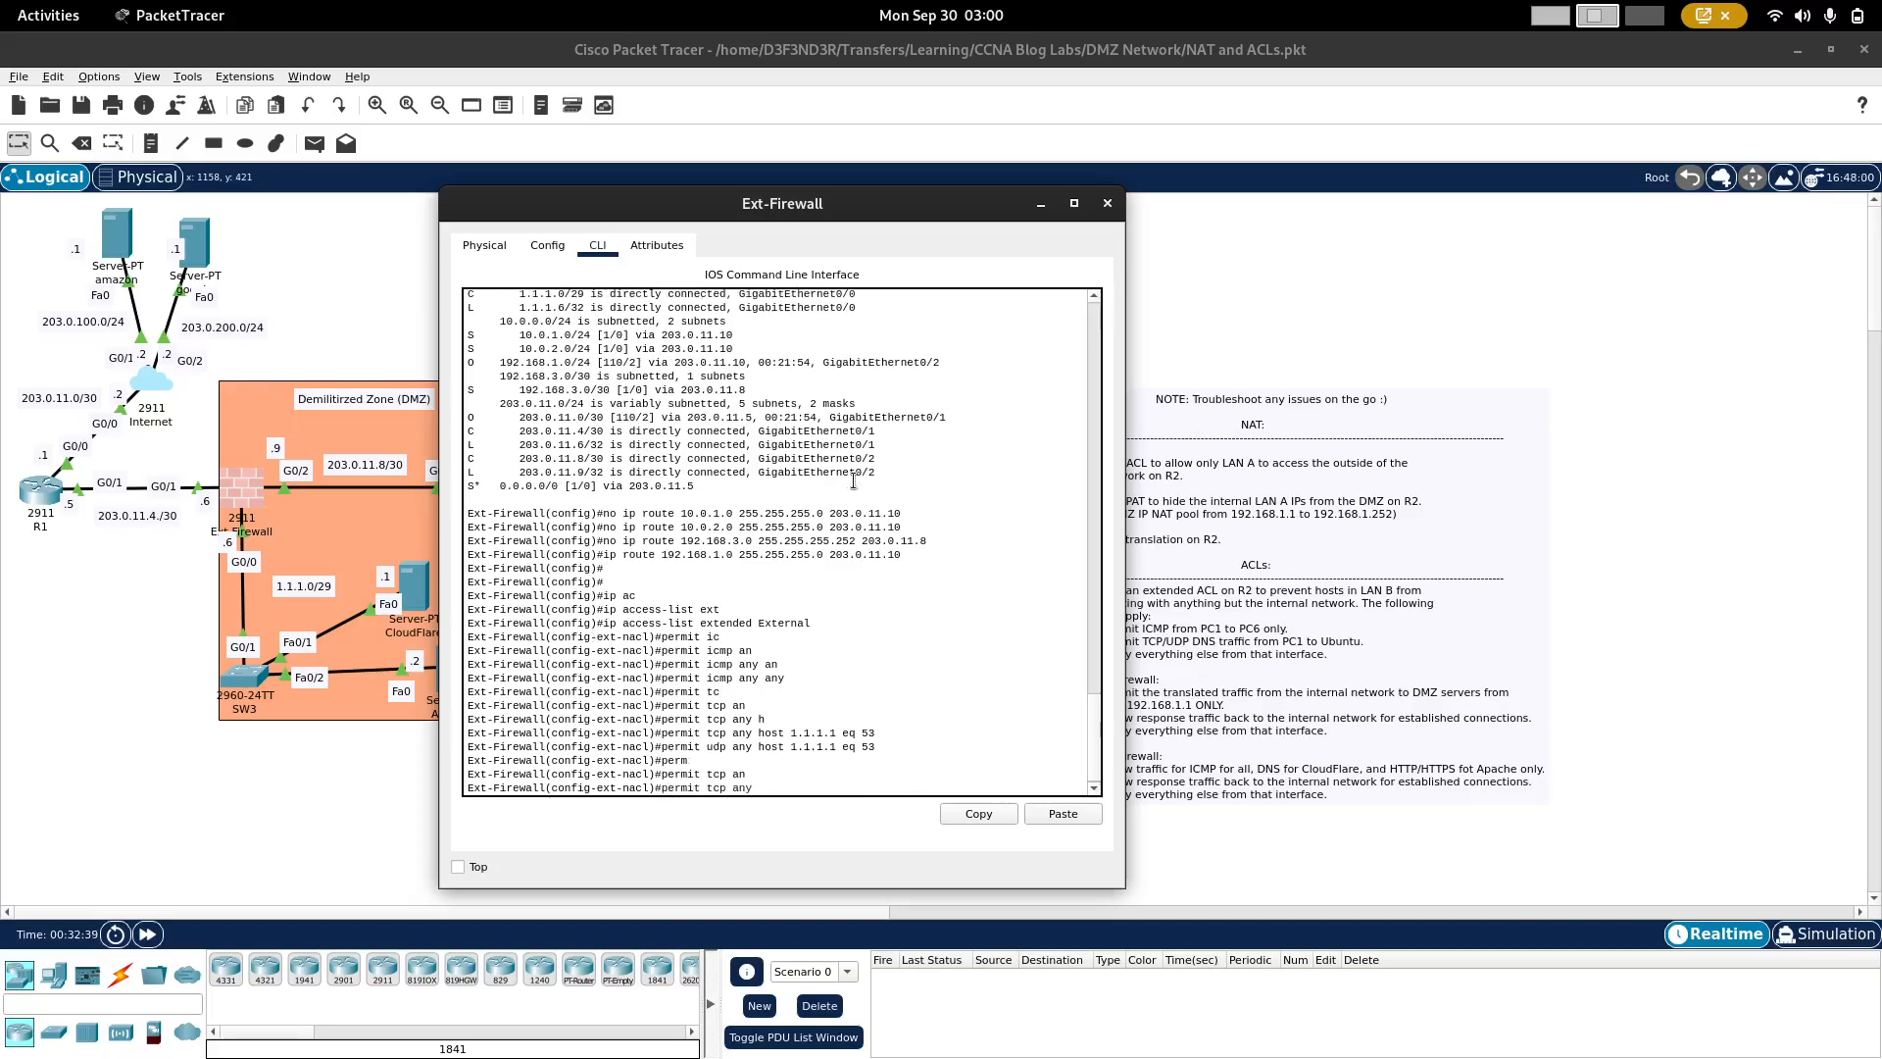
text(h)
key(Tab)
text(1.1.)
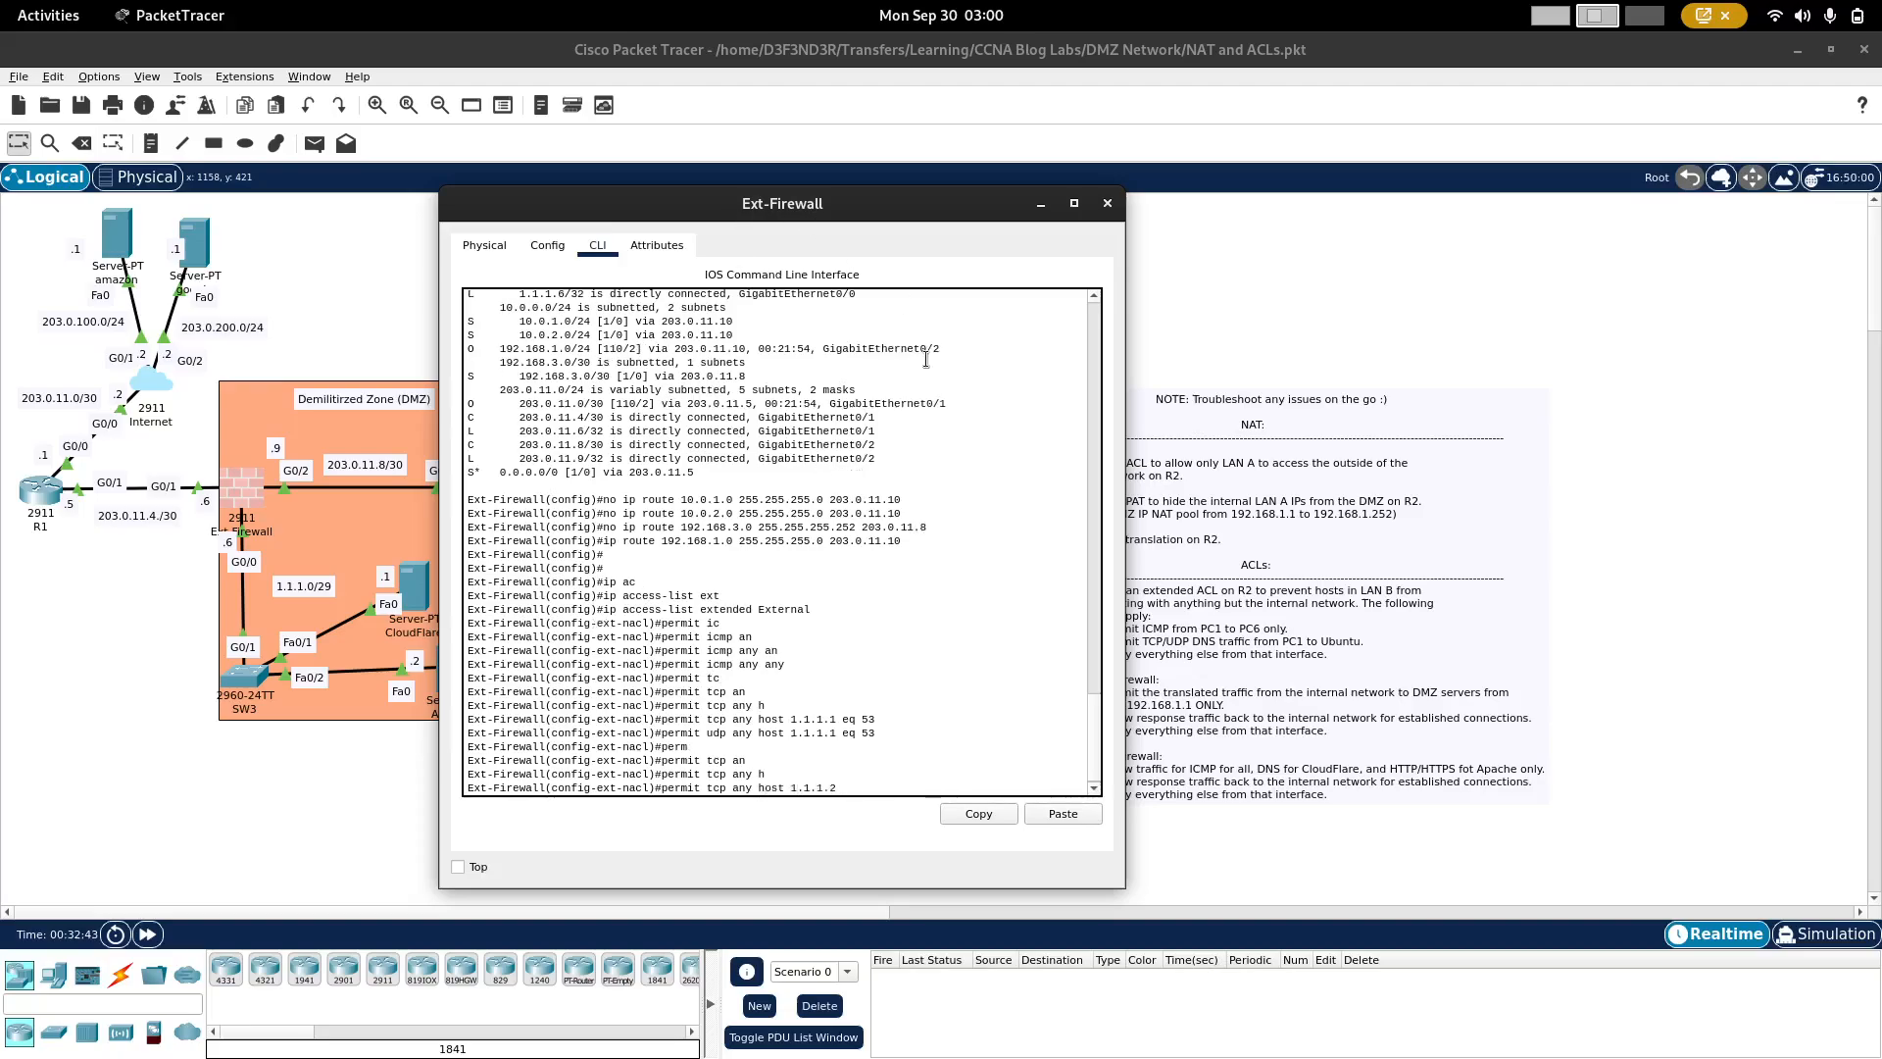
text(1.2 eq 80)
key(Return)
Step: Permit HTTPS traffic over TCP from any source to host 1.1.1.2 on port 443 in the External ACL
key(Up)
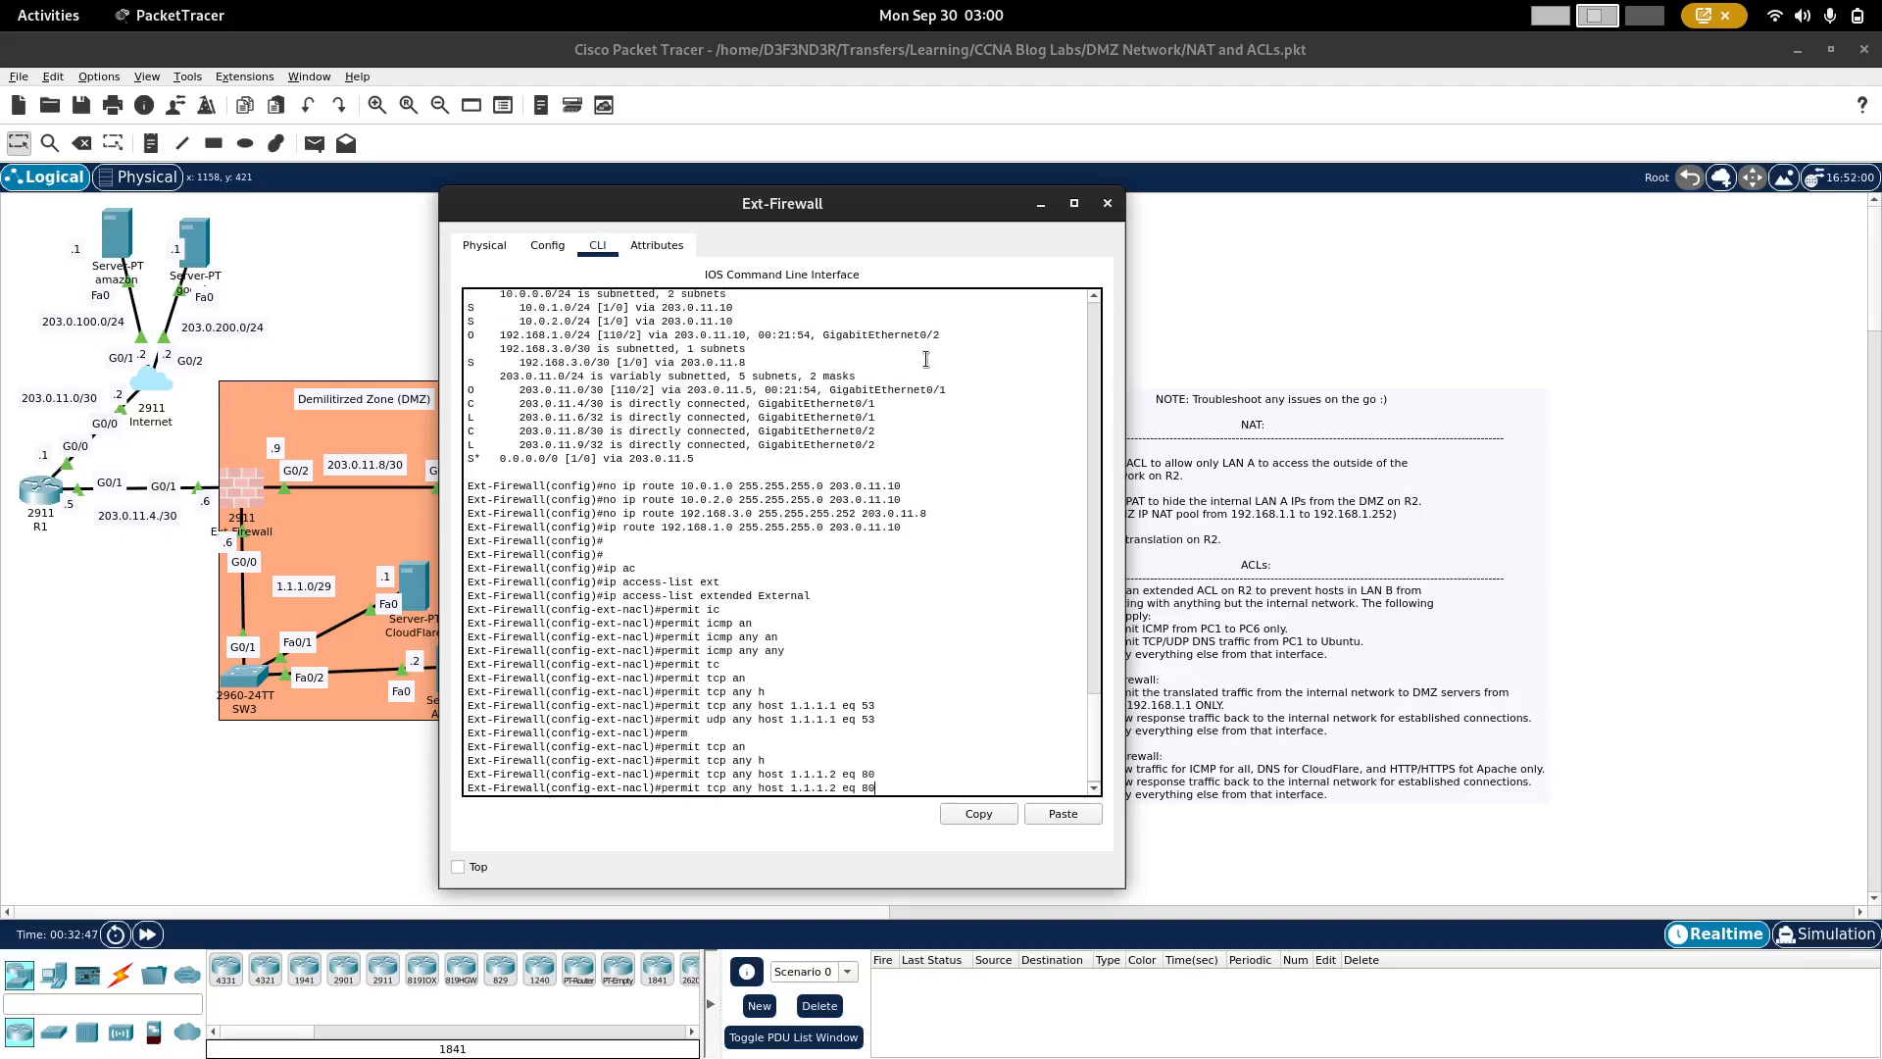
key(BackSpace)
key(BackSpace)
text(443)
key(Return)
Step: Permit established TCP connections from any source to any destination in the External ACL
drag(942, 189, 828, 178)
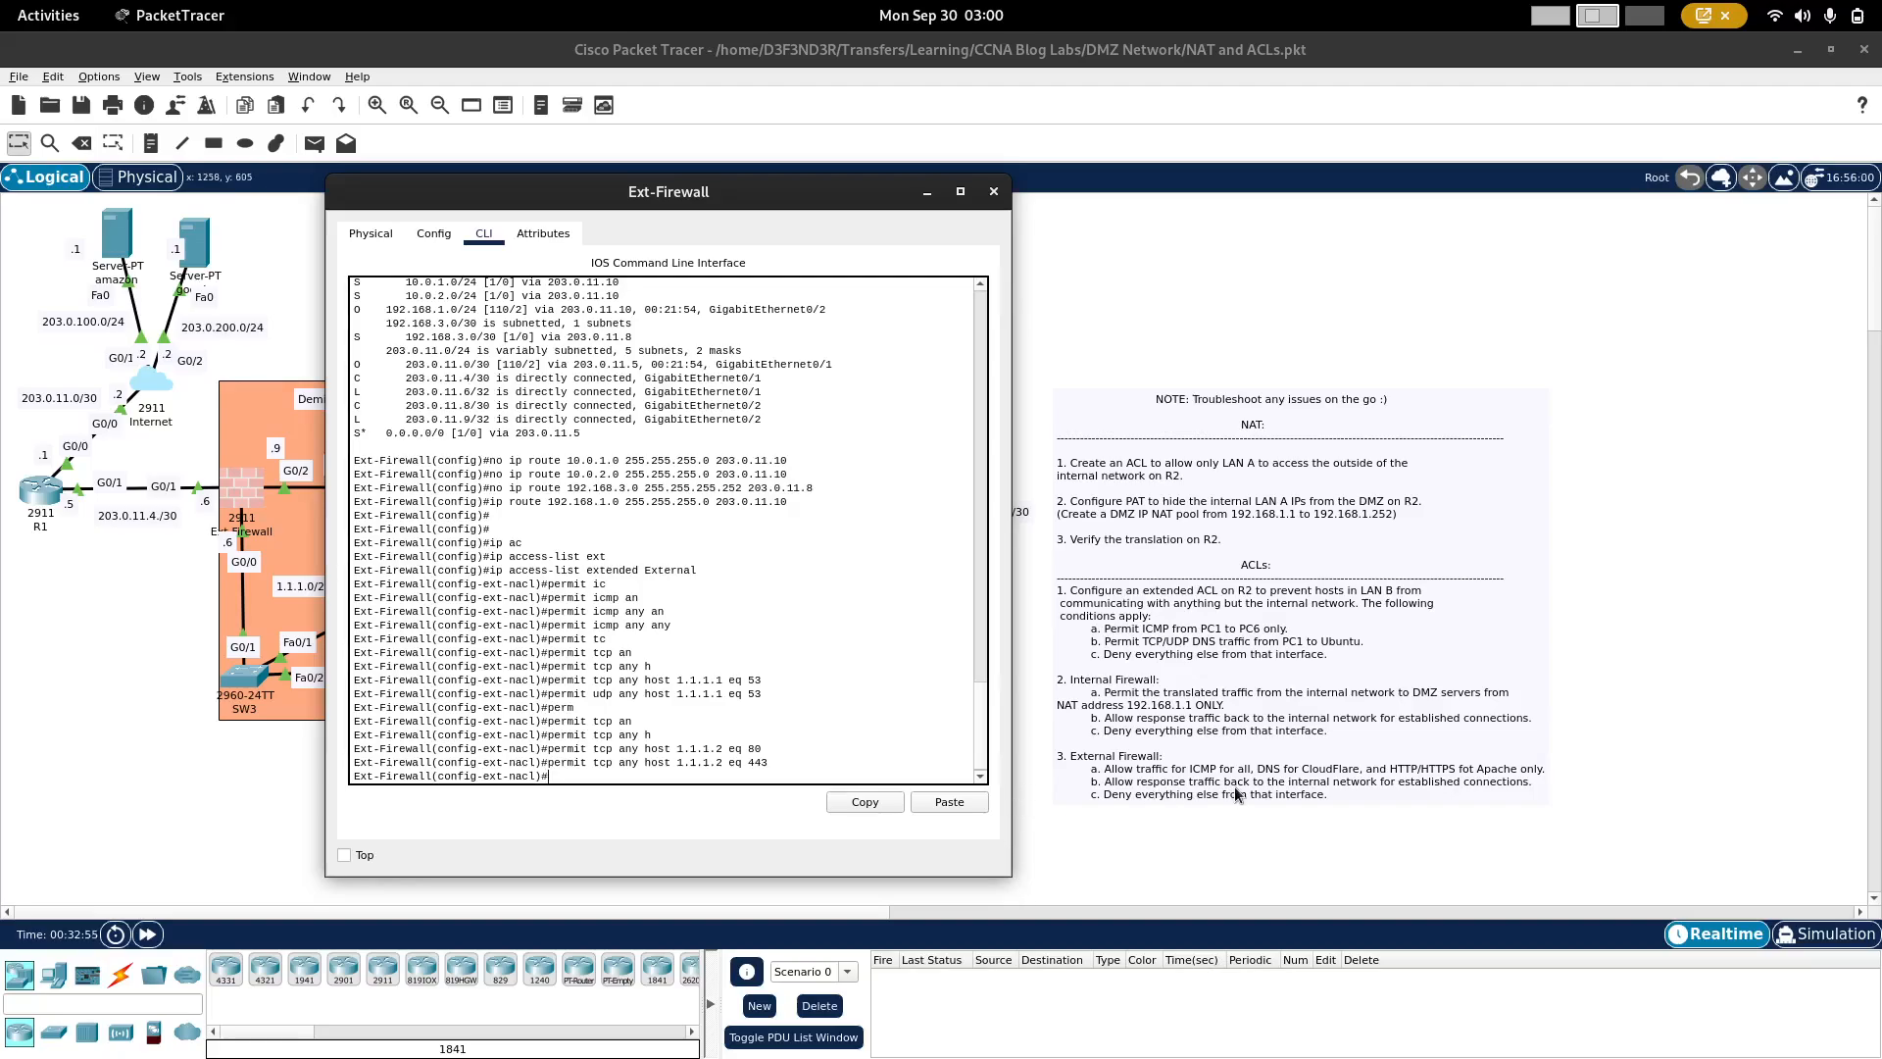
text(perm)
key(Tab)
text(tc)
key(Tab)
text(an)
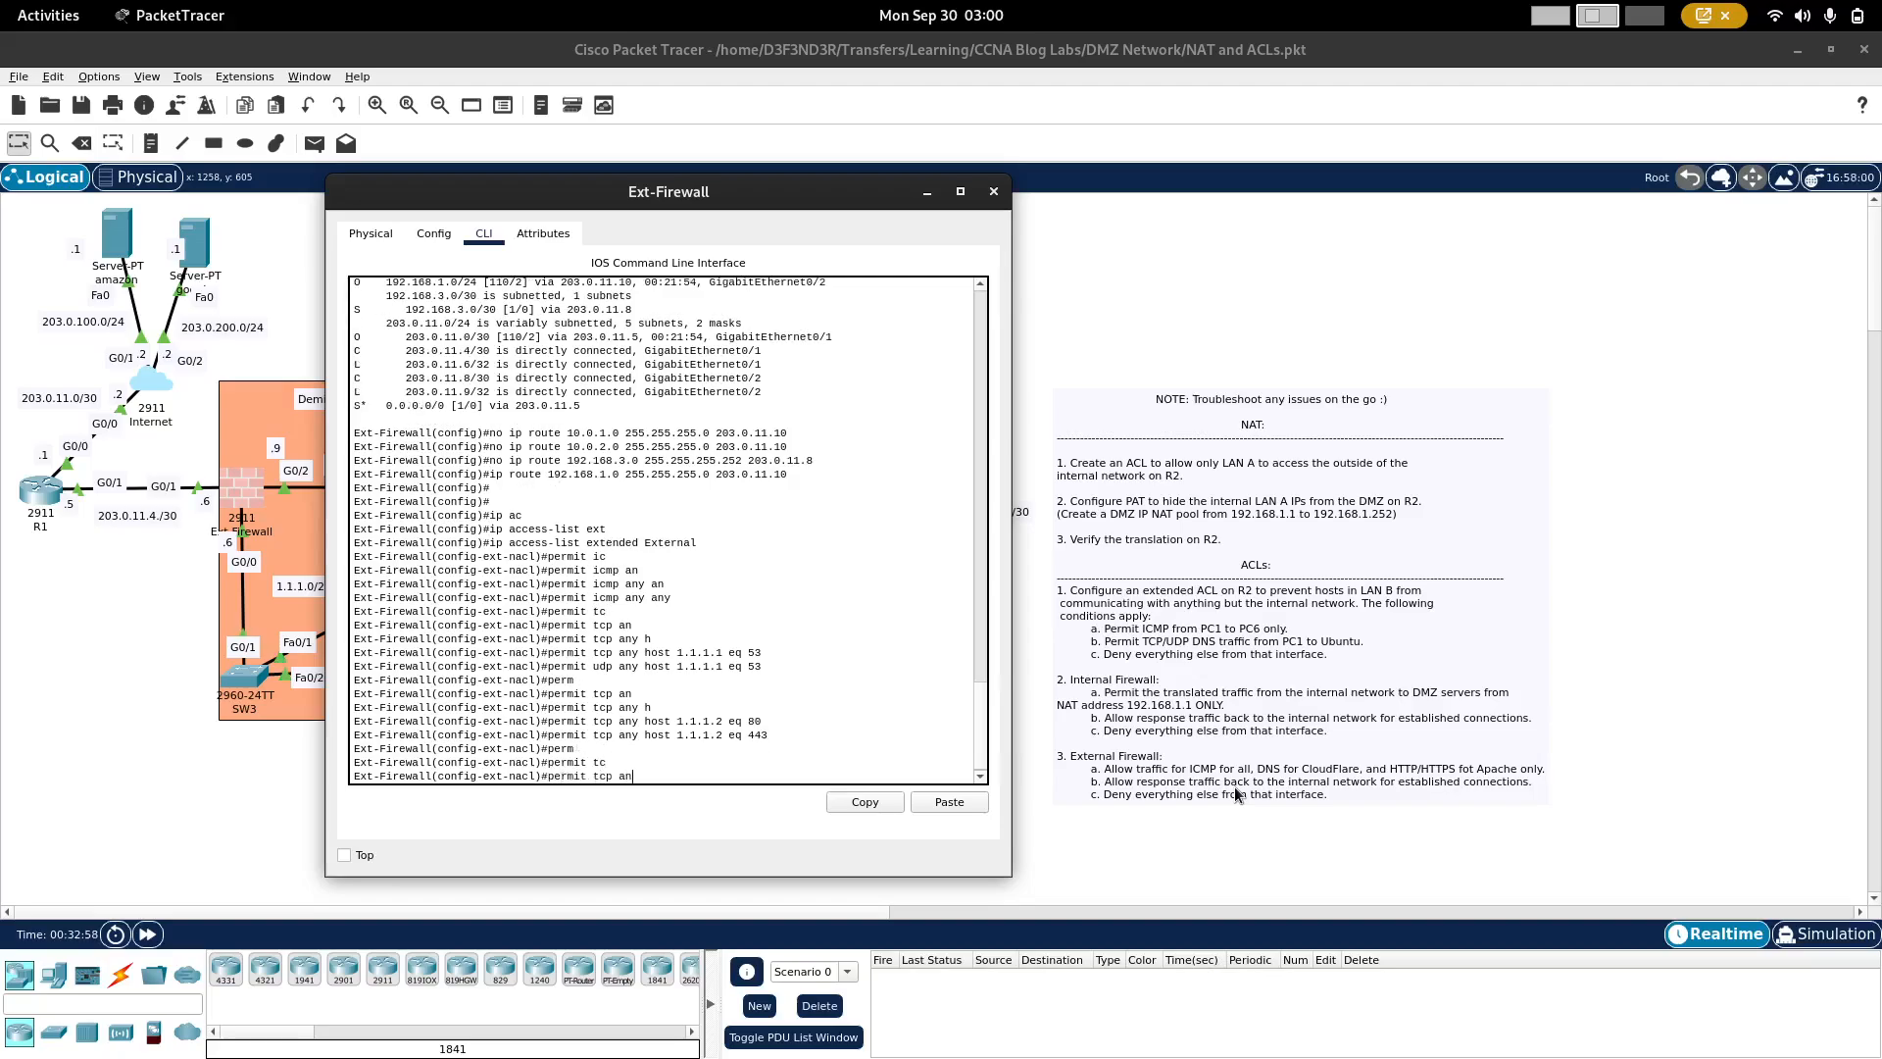
key(Tab)
text(an)
key(Tab)
text(est)
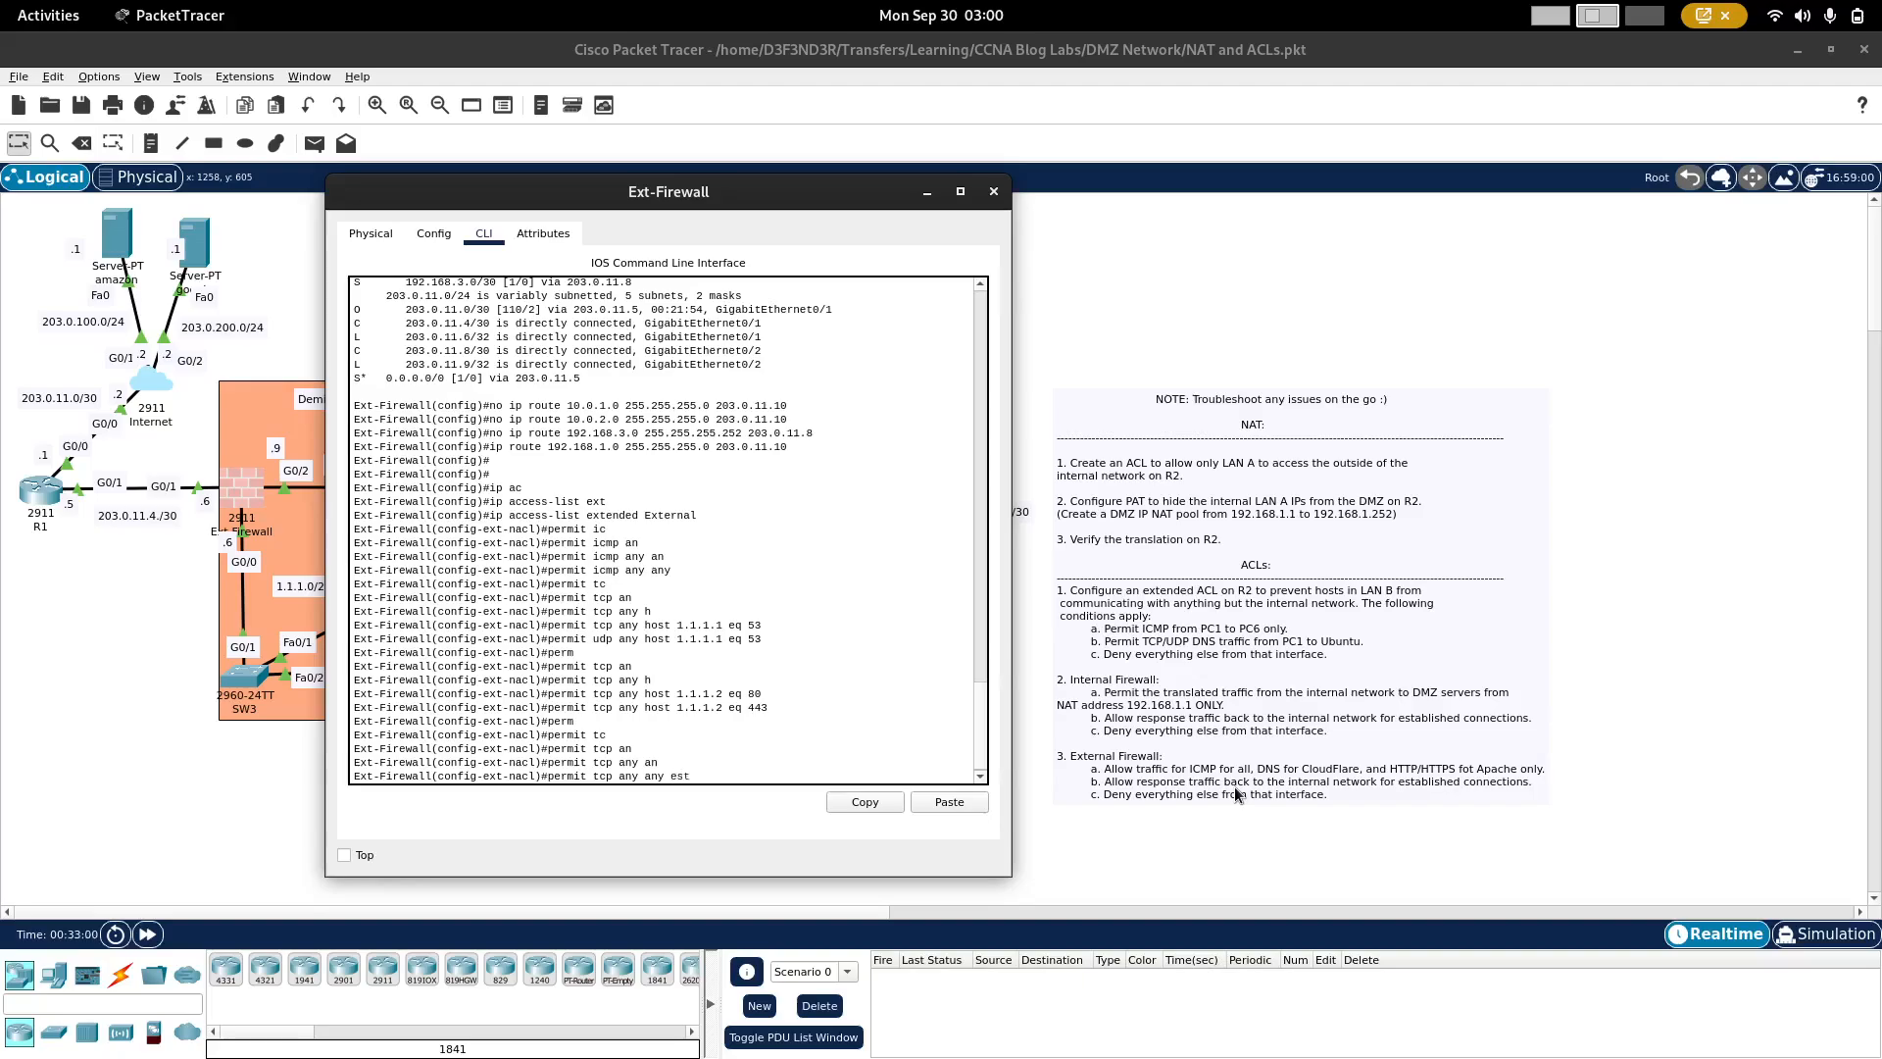
key(Tab)
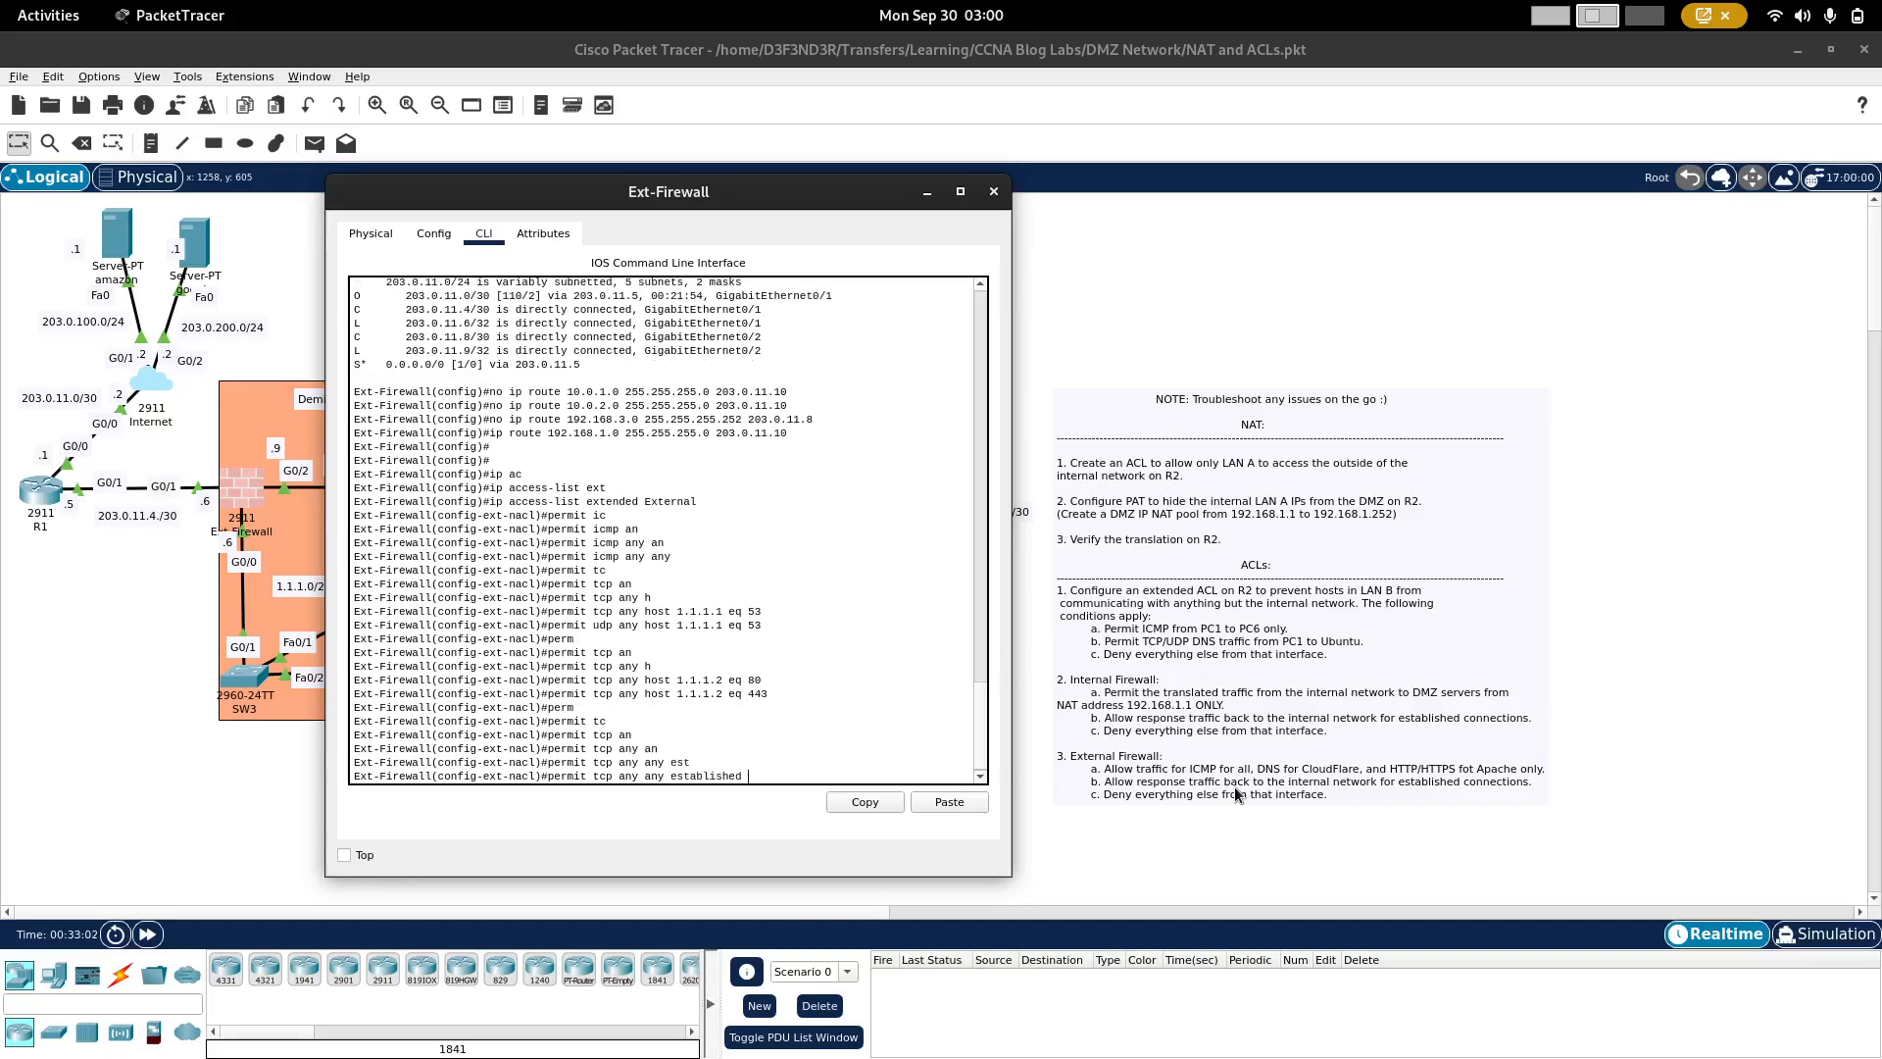
key(Return)
Step: Add a final External ACL rule denying all other IP traffic from any source to any destination
text(deny)
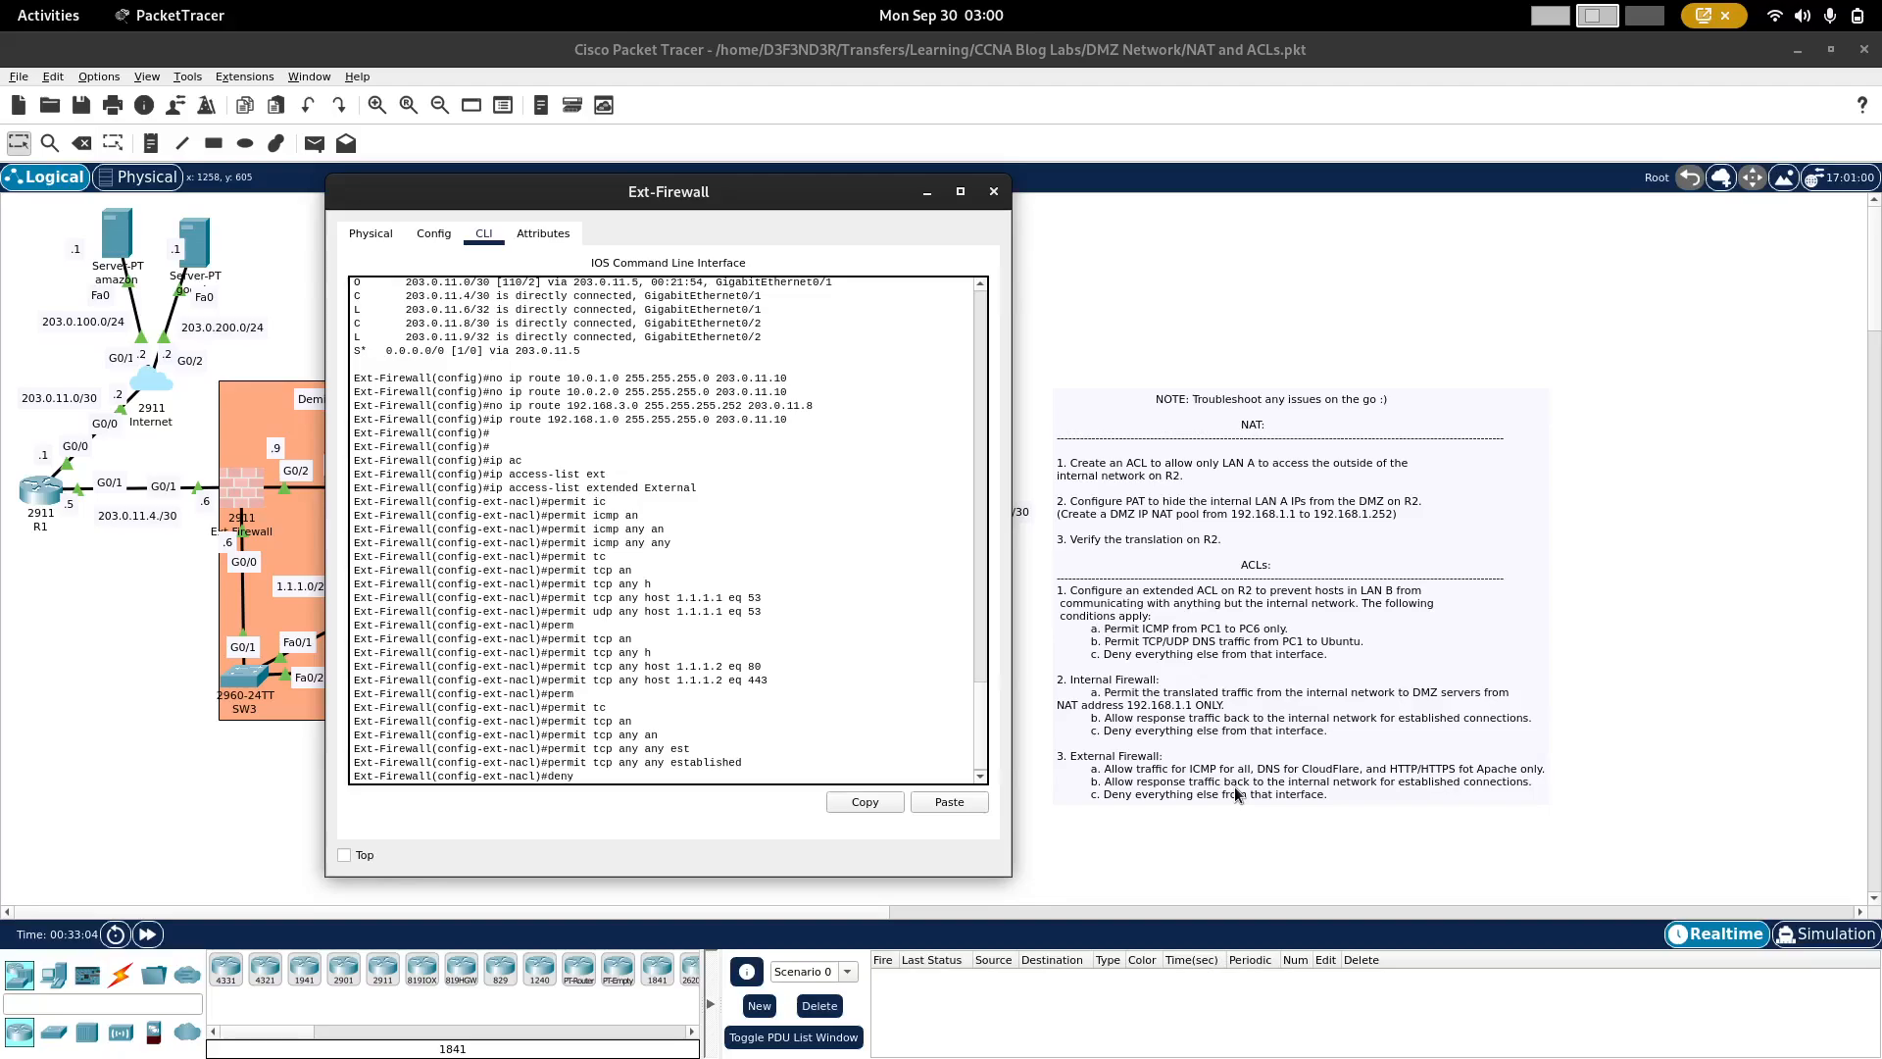
text( ip an)
key(Tab)
text(a)
key(Tab)
key(Return)
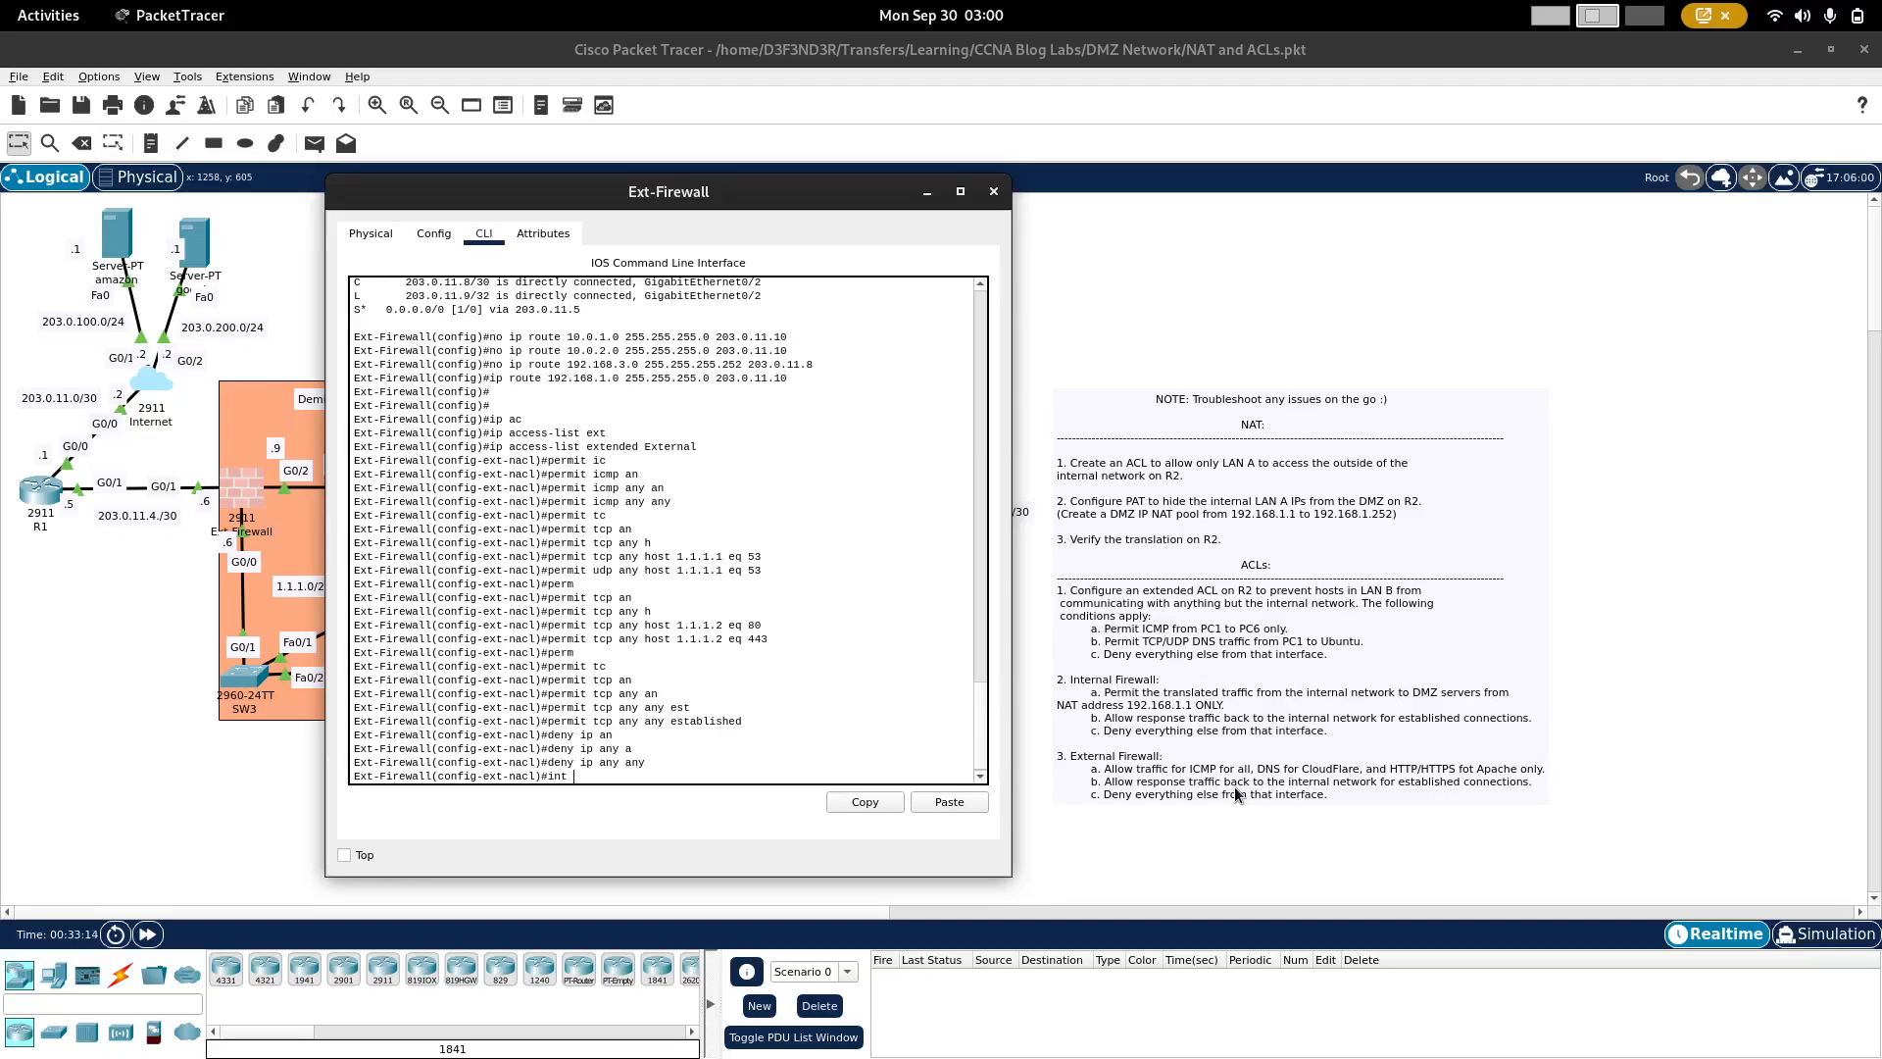
Step: Enter interface configuration mode for g0/1 on Ext-Firewall
text(g)
text(0/1)
key(Return)
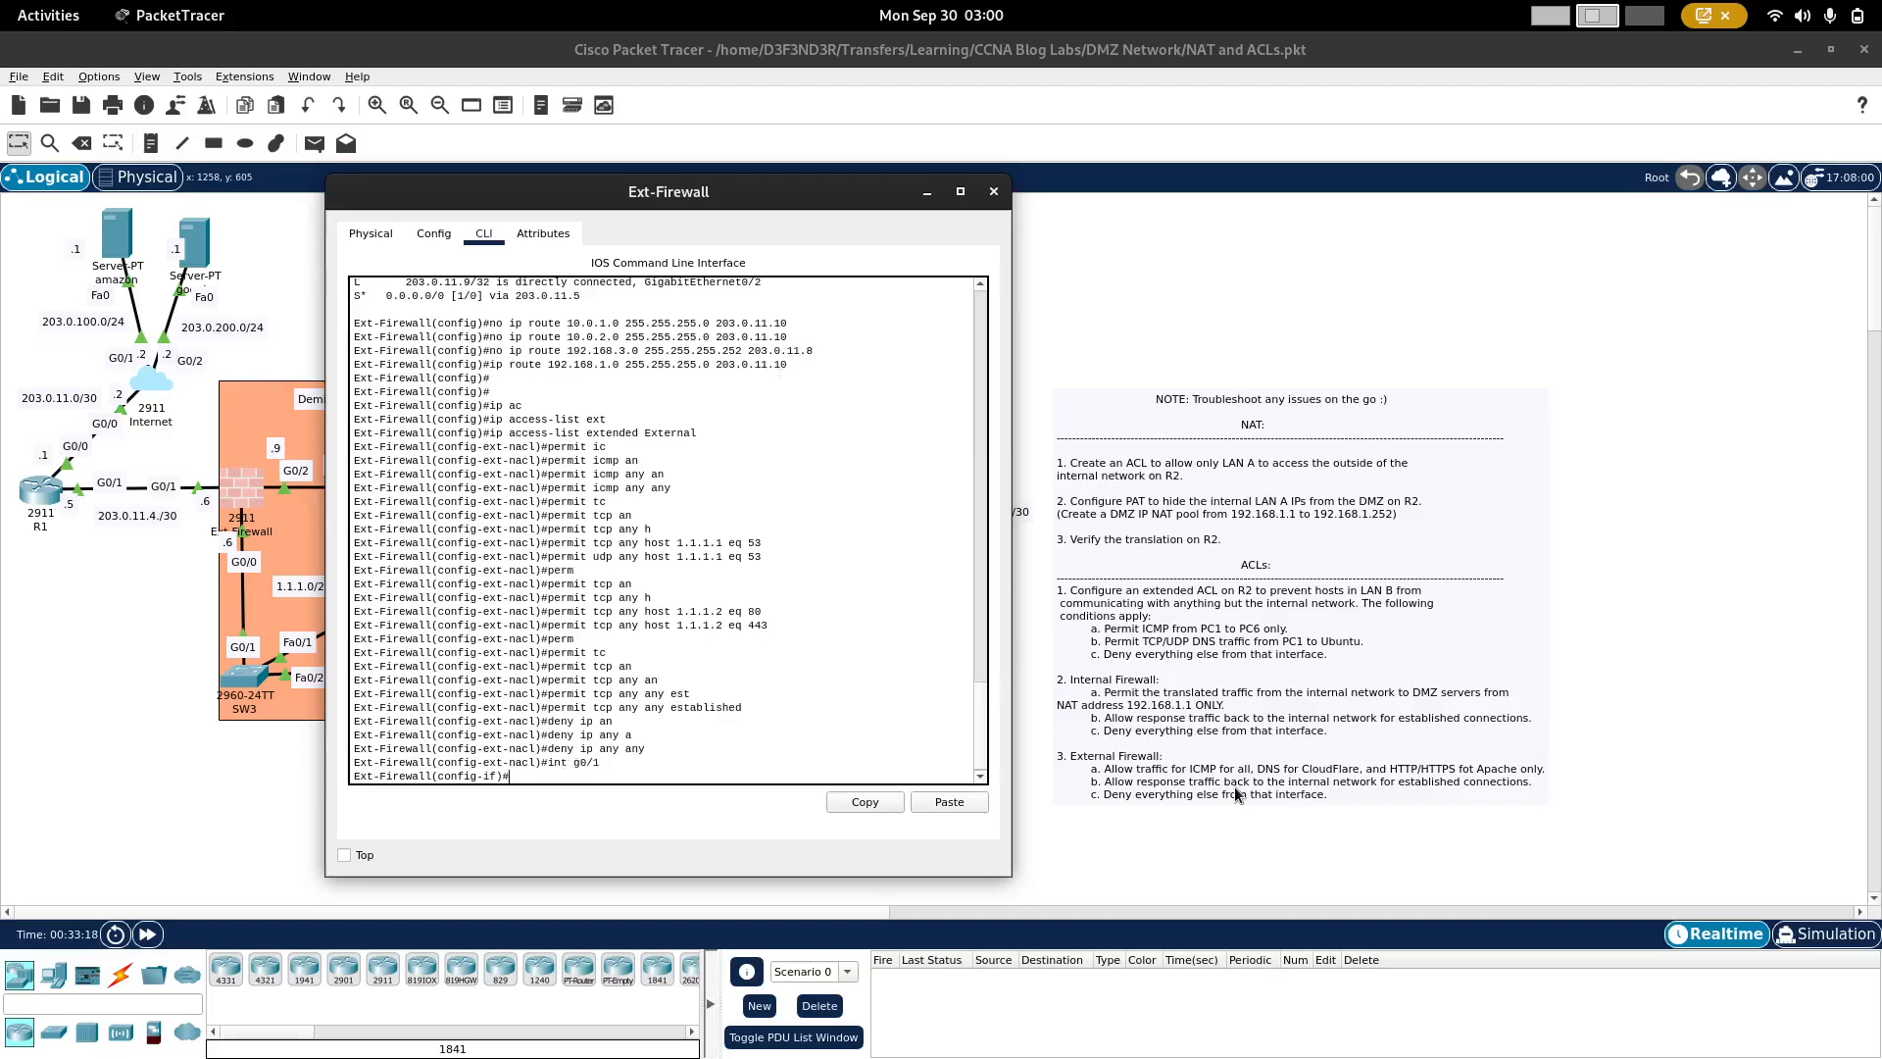
Step: List Ext-Firewall's configured IP access lists from configuration mode to review the External rules
text(ip =)
key(BackSpace)
text(do sh ip acc)
key(Return)
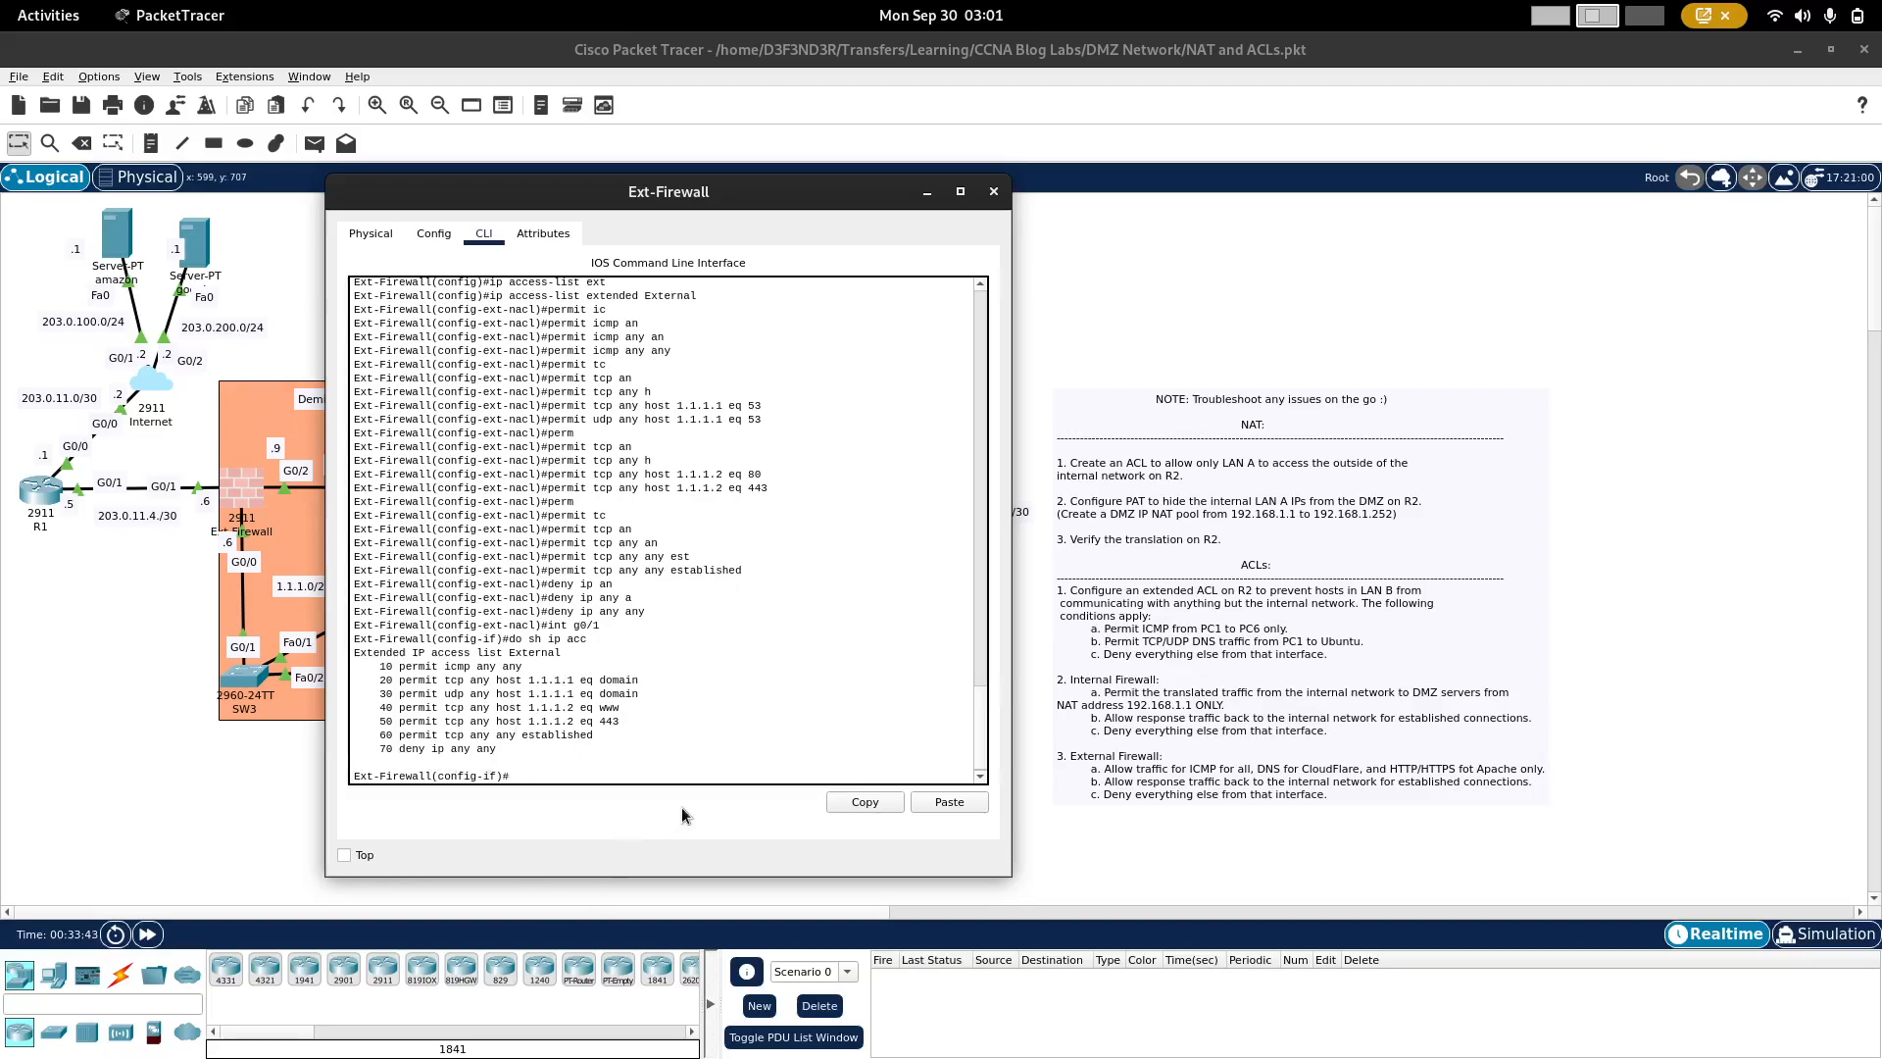
Step: Apply the External access list inbound on Ext-Firewall's g0/1 interface
text(p ac)
key(Tab)
text(Exter)
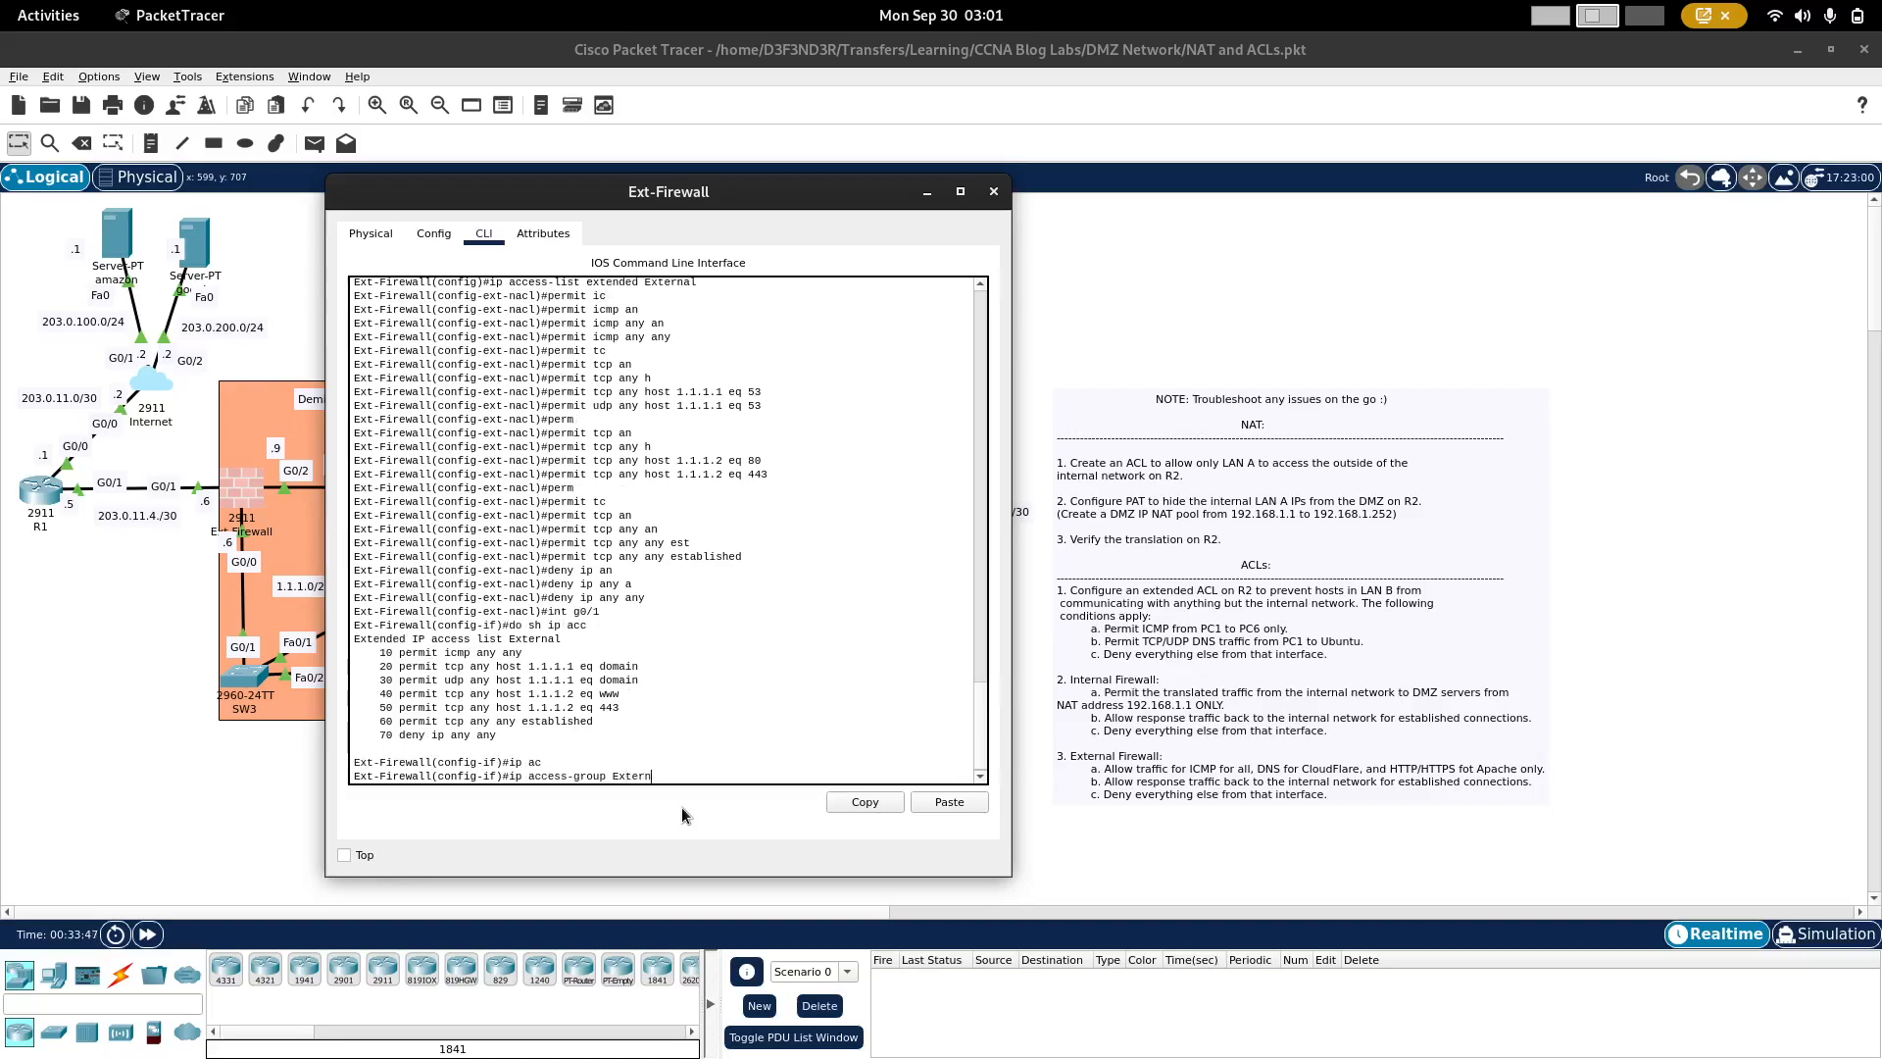
text(nal in)
key(Return)
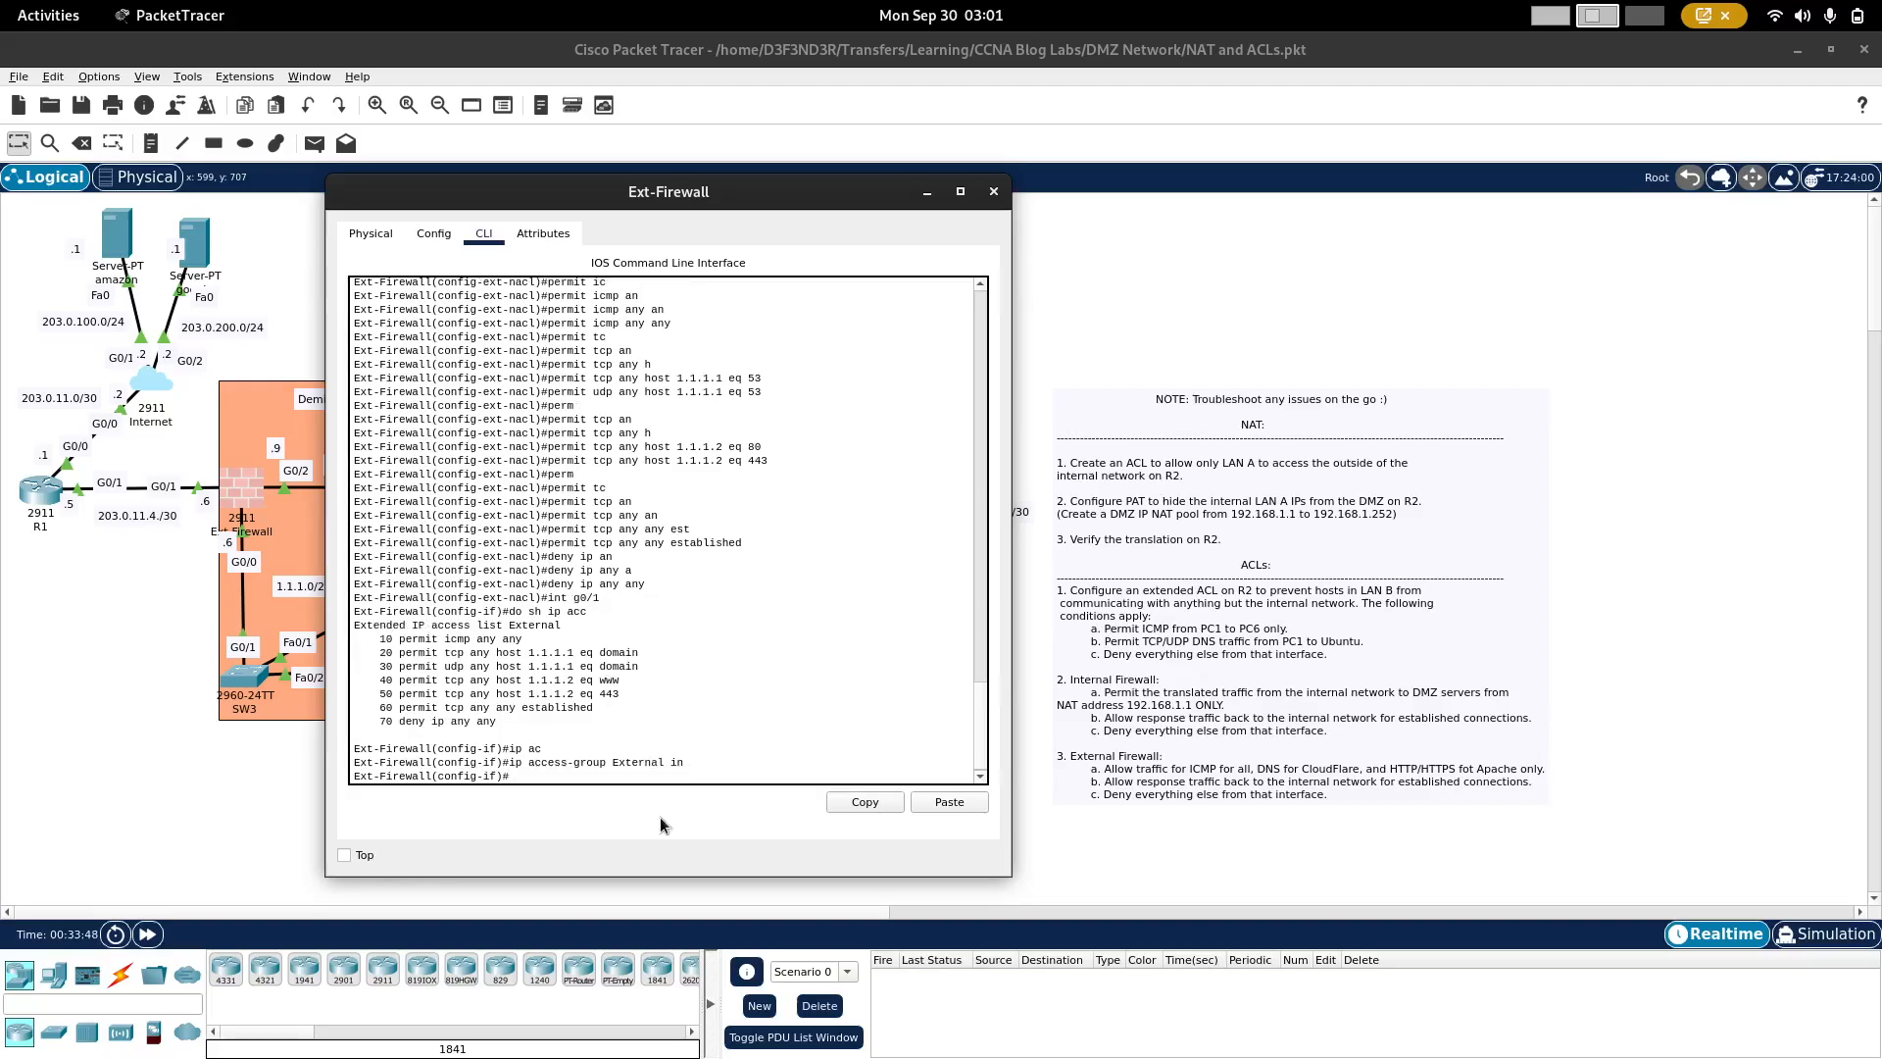
Step: Return to the topology and check the google server's IP addressing details
click(132, 692)
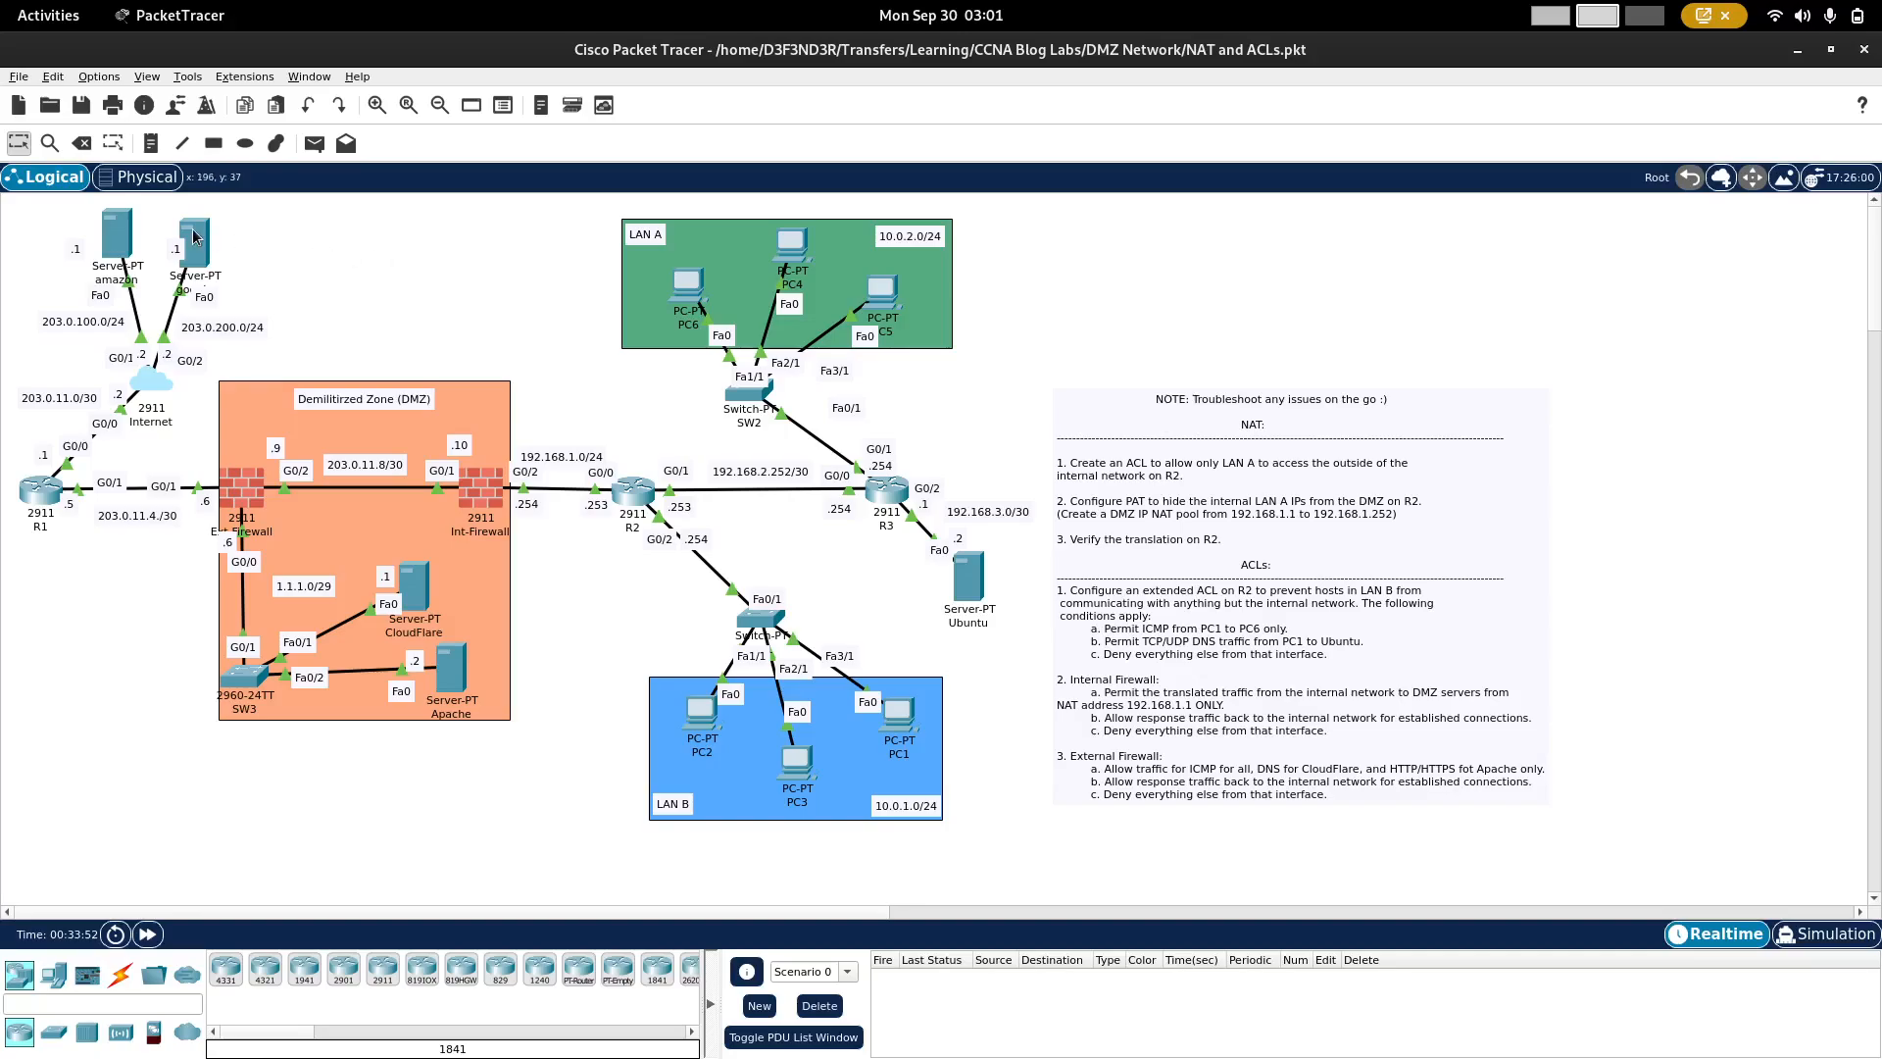
mouse_move(196, 239)
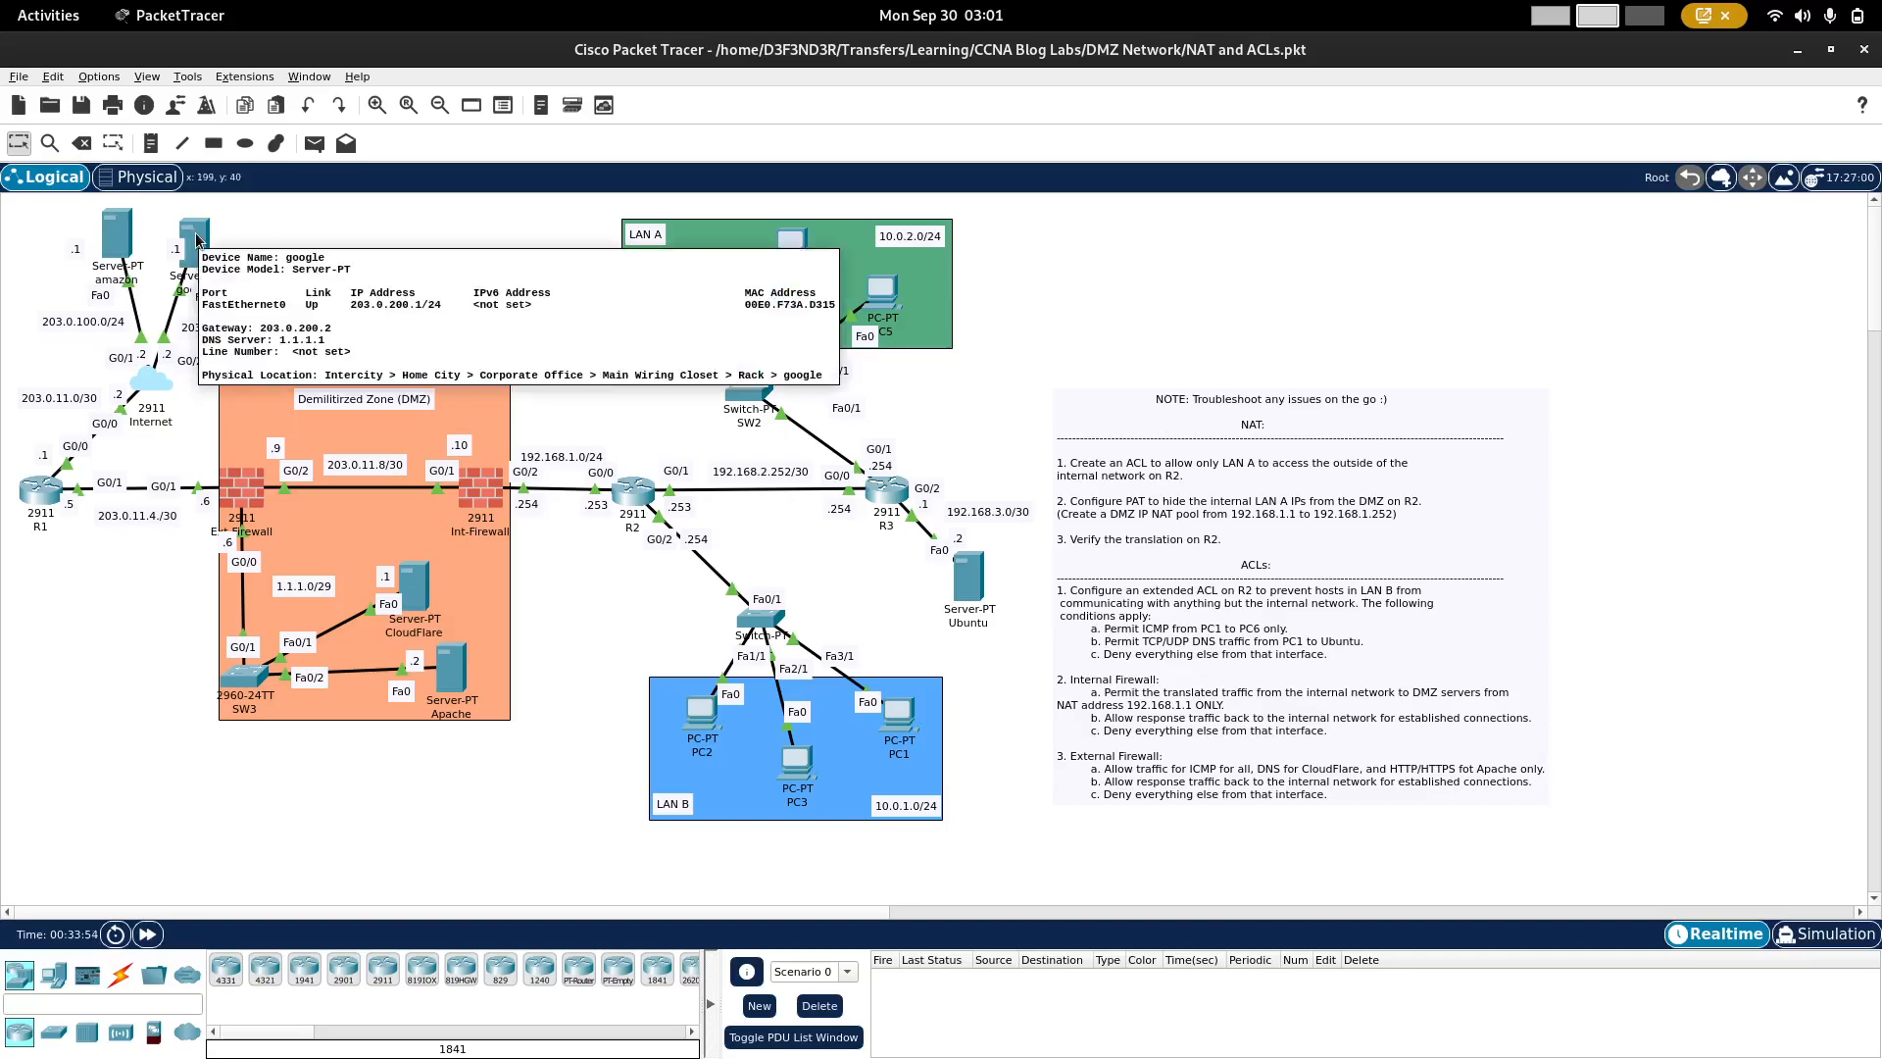
click(217, 251)
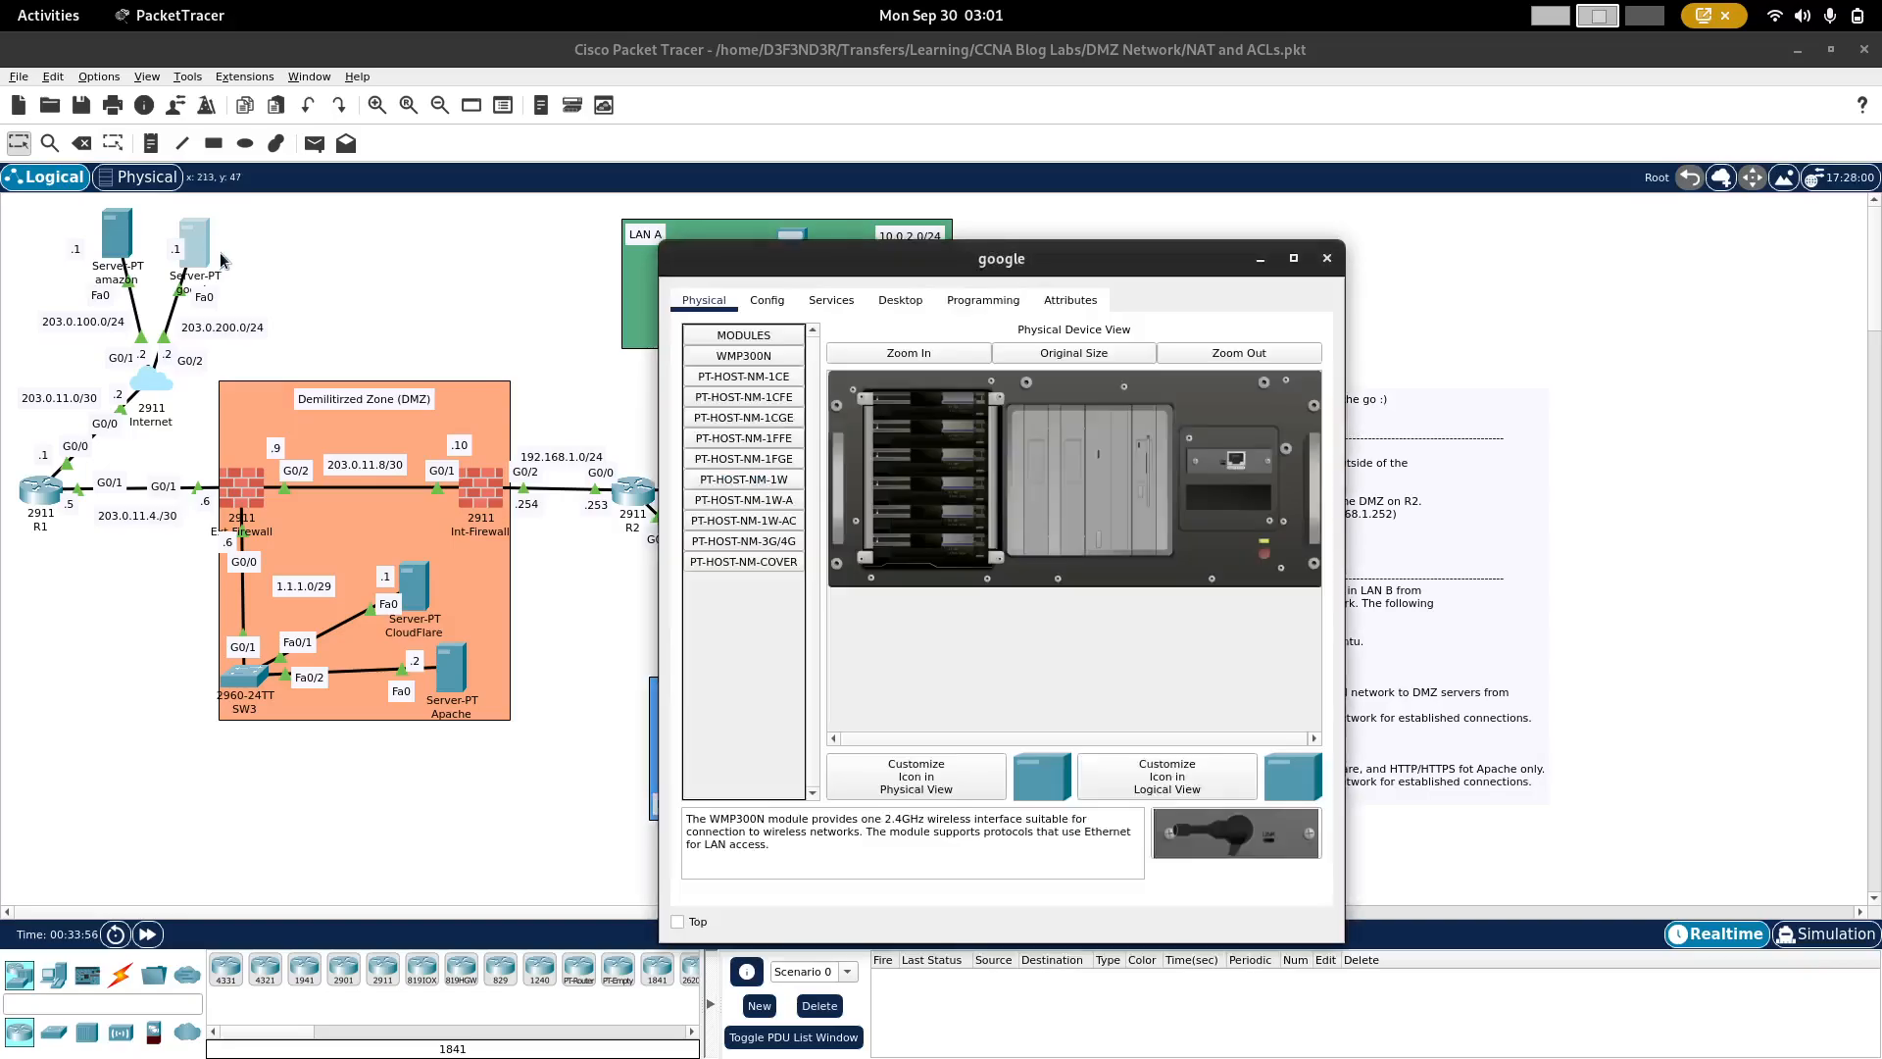
click(900, 302)
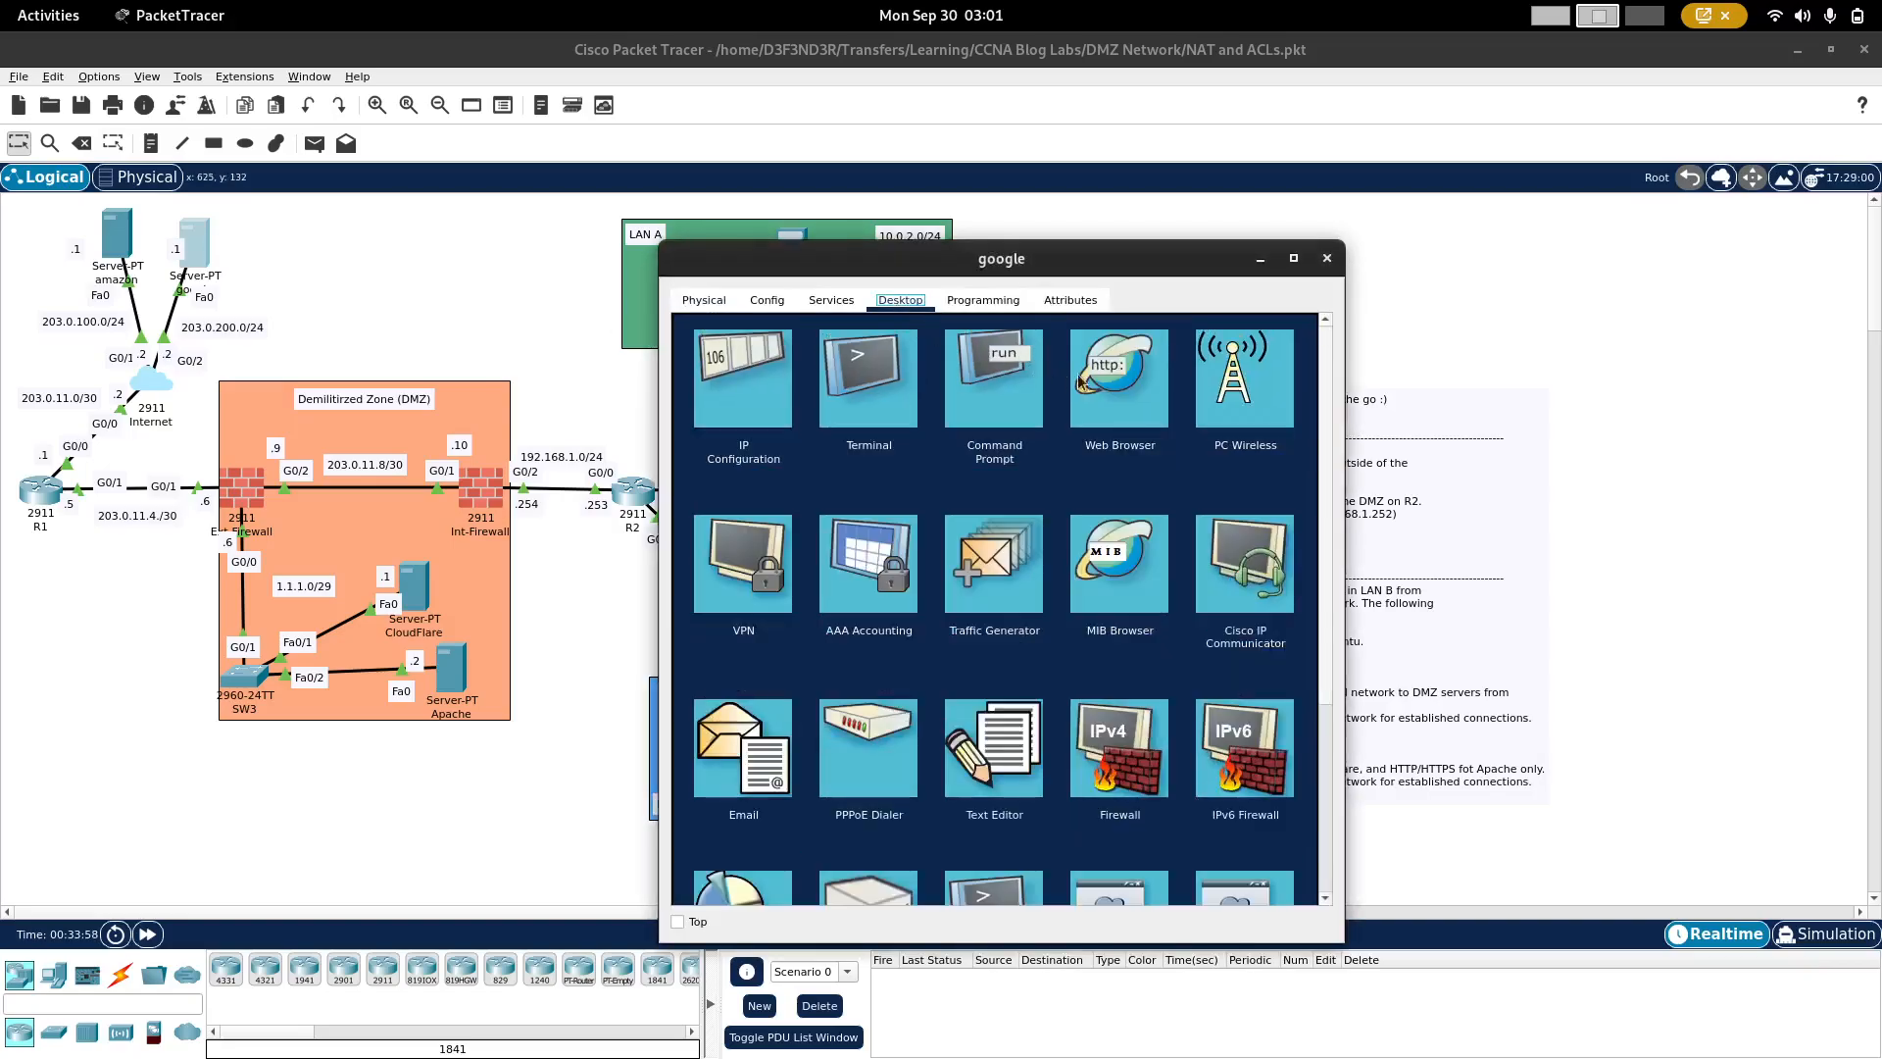
click(1095, 387)
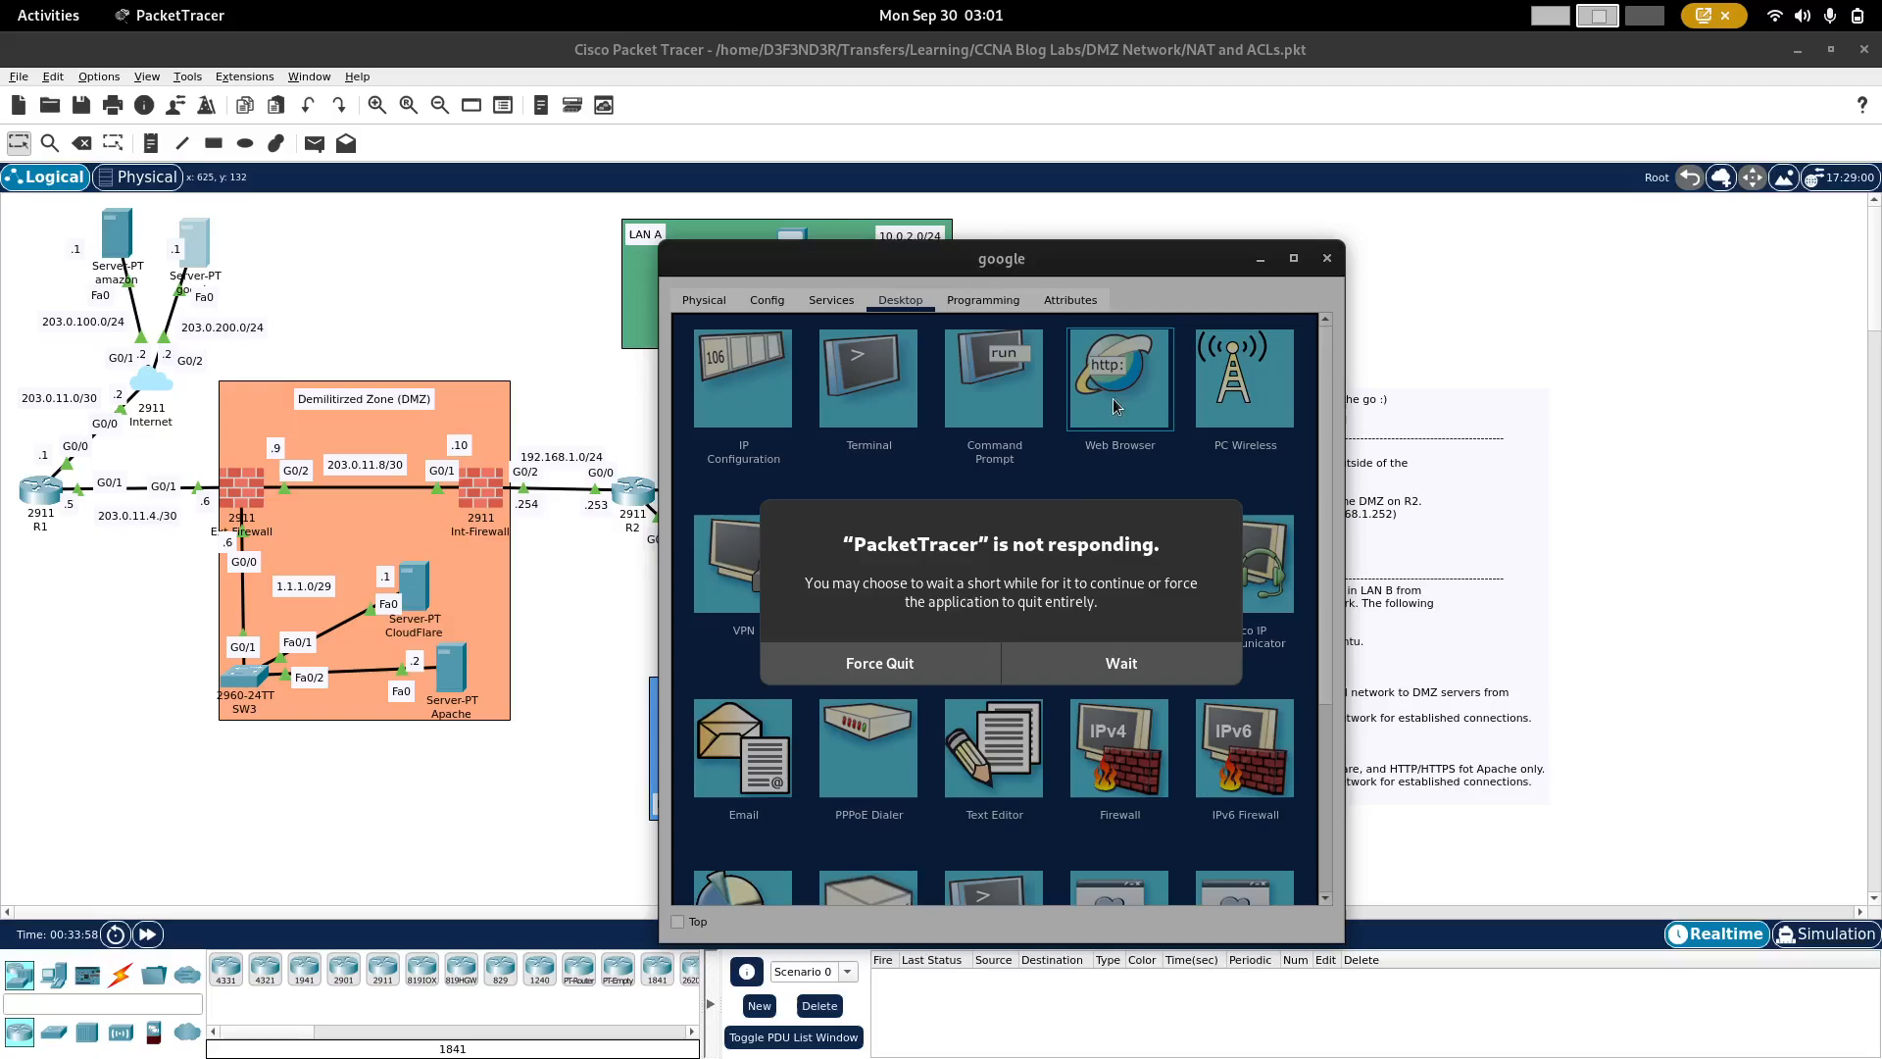
click(1092, 655)
click(892, 357)
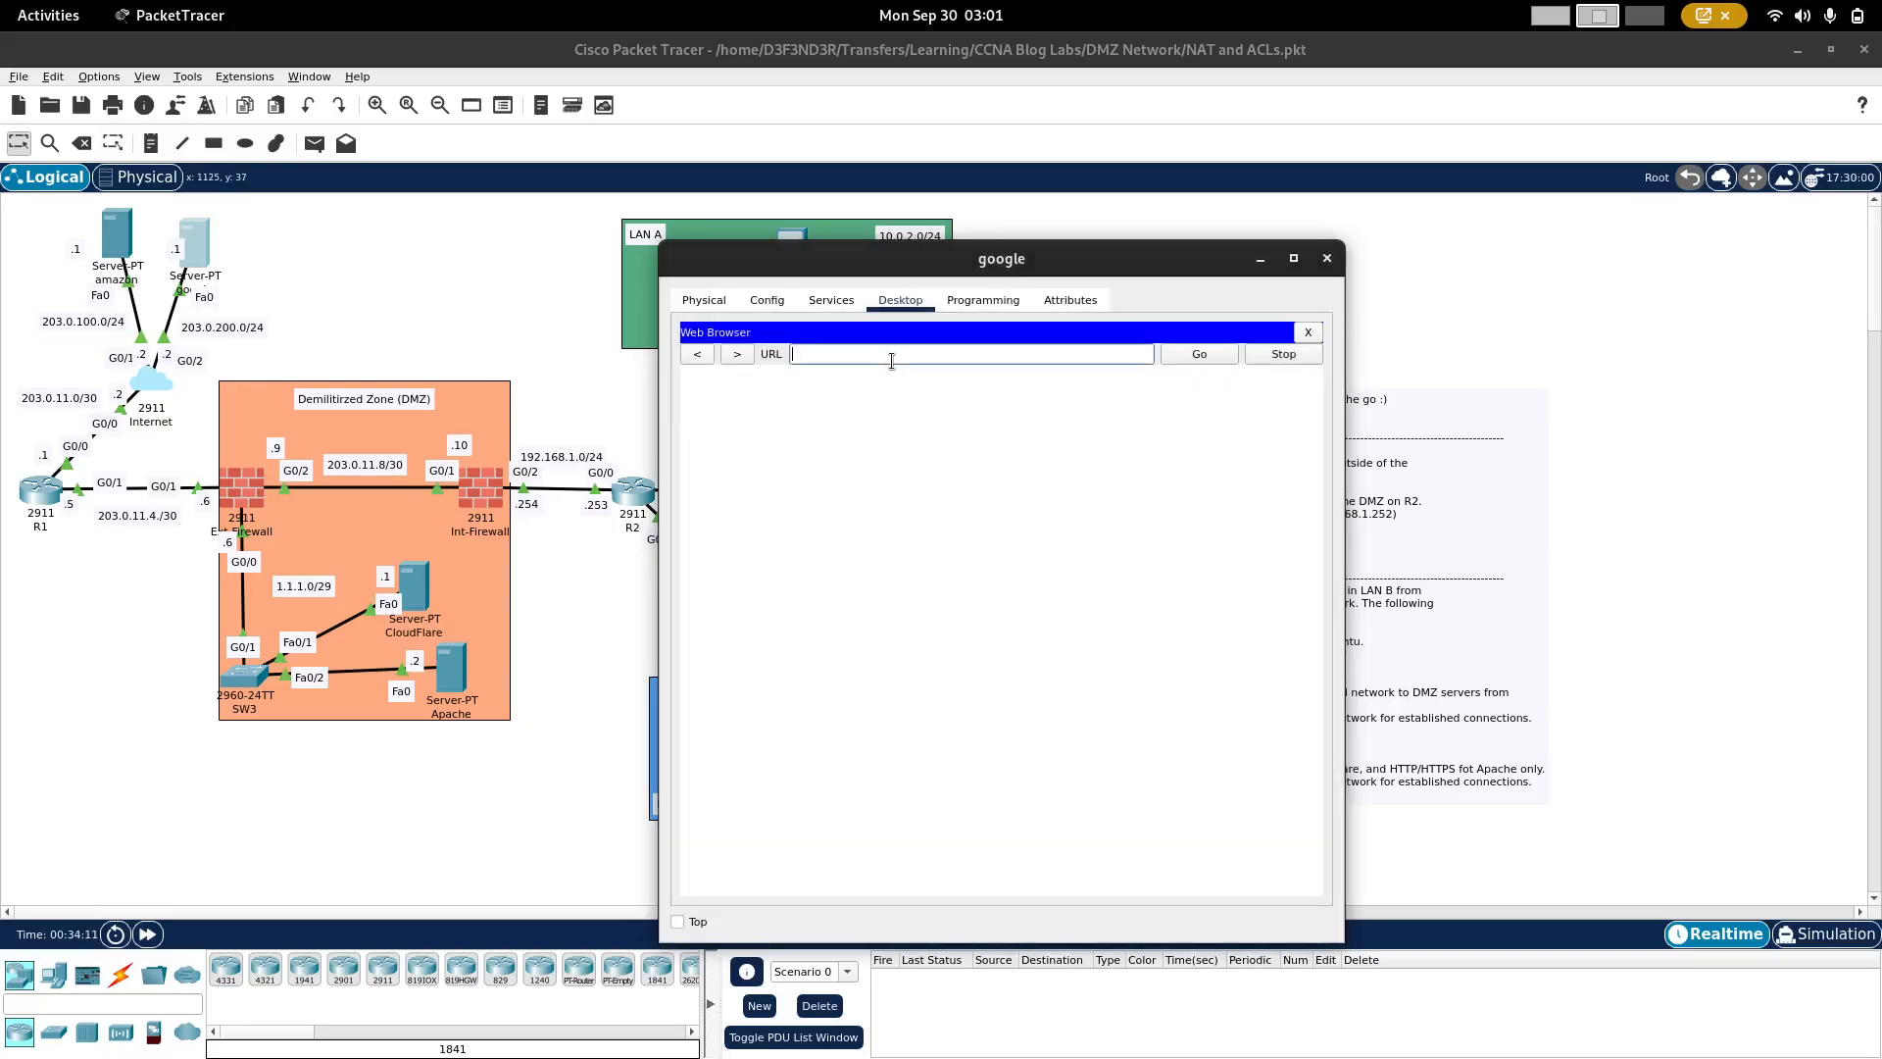
text(http://google.com)
key(Return)
Step: Load amazon.com in the google server's web browser
key(ctrl+shift+Left)
key(ctrl+shift+Left)
key(ctrl+shift+Left)
key(ctrl+shift+Left)
key(ctrl+shift+Left)
text(a)
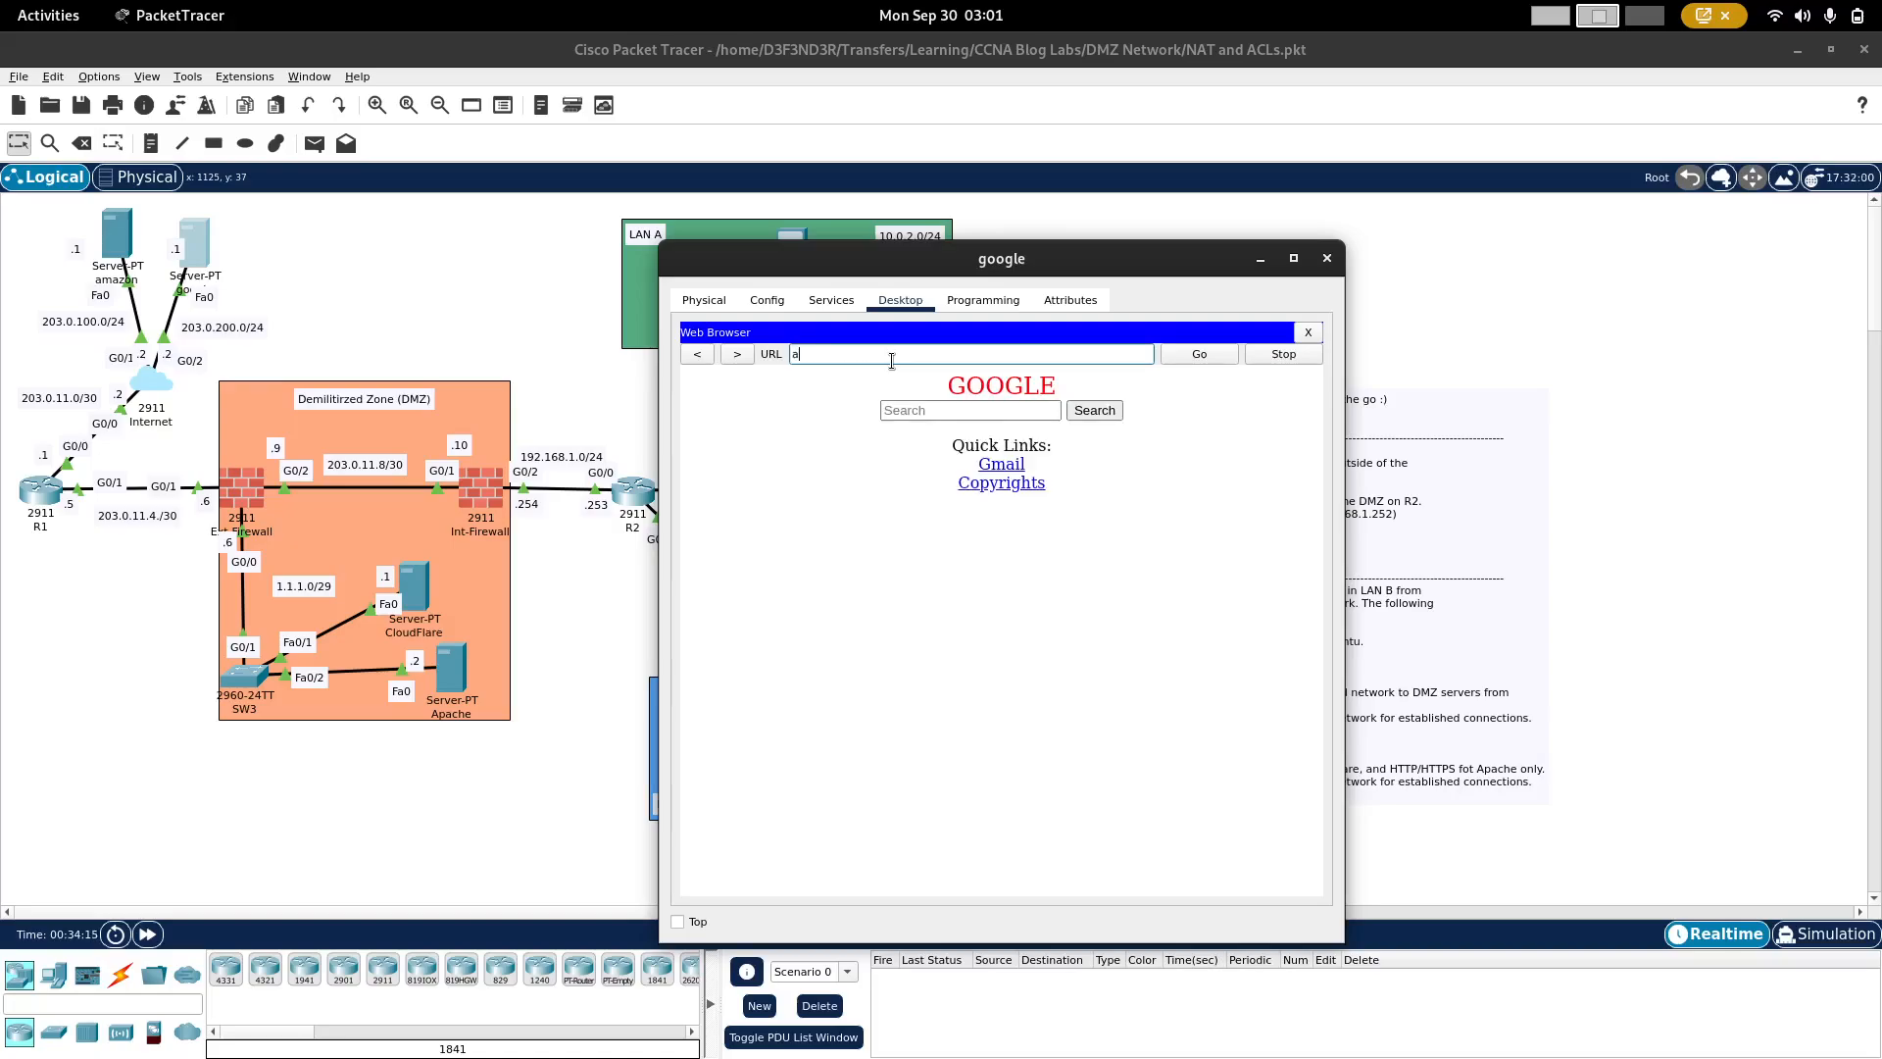
text(mazon.com)
key(Return)
Step: Load buildattackdefend.net in the google server's web browser to test access to the Apache server
key(ctrl+shift+Left)
key(ctrl+shift+Left)
key(ctrl+shift+Left)
key(ctrl+shift+Left)
key(ctrl+shift+Left)
text(b)
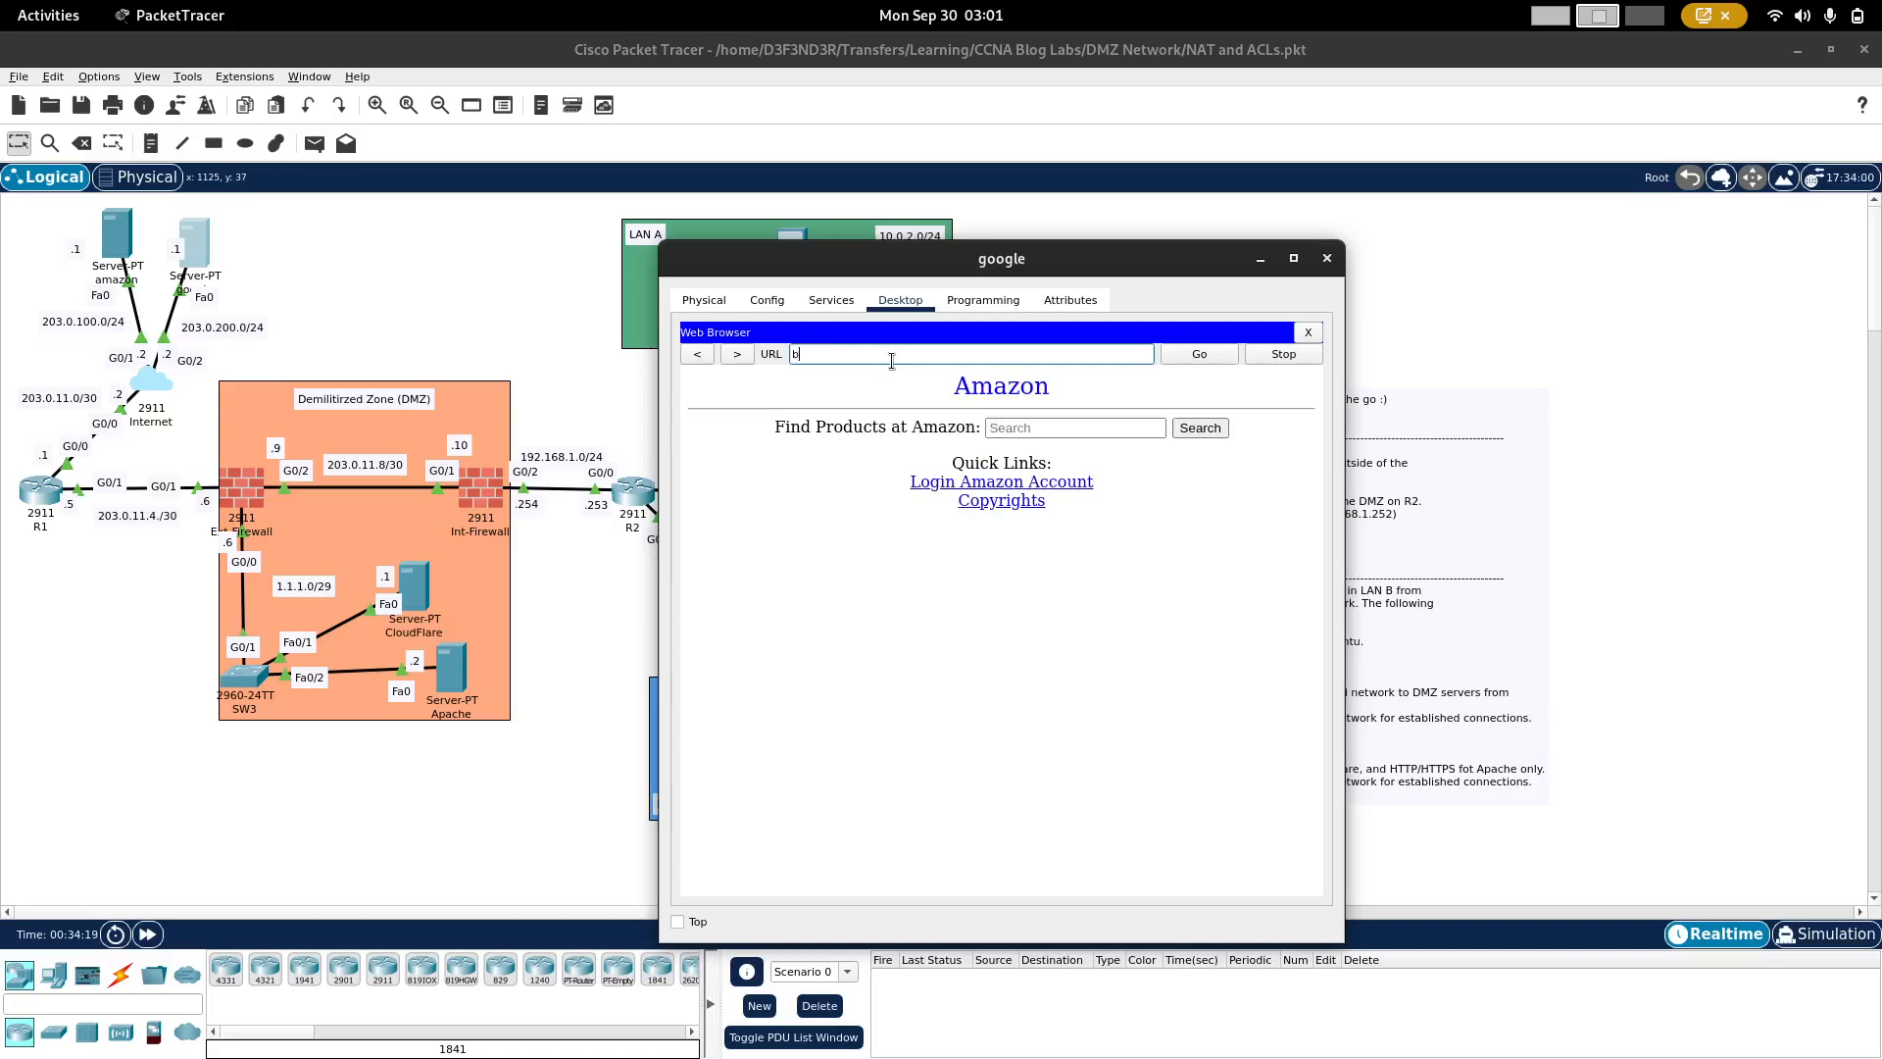
text(uildattackdefend.net)
key(Return)
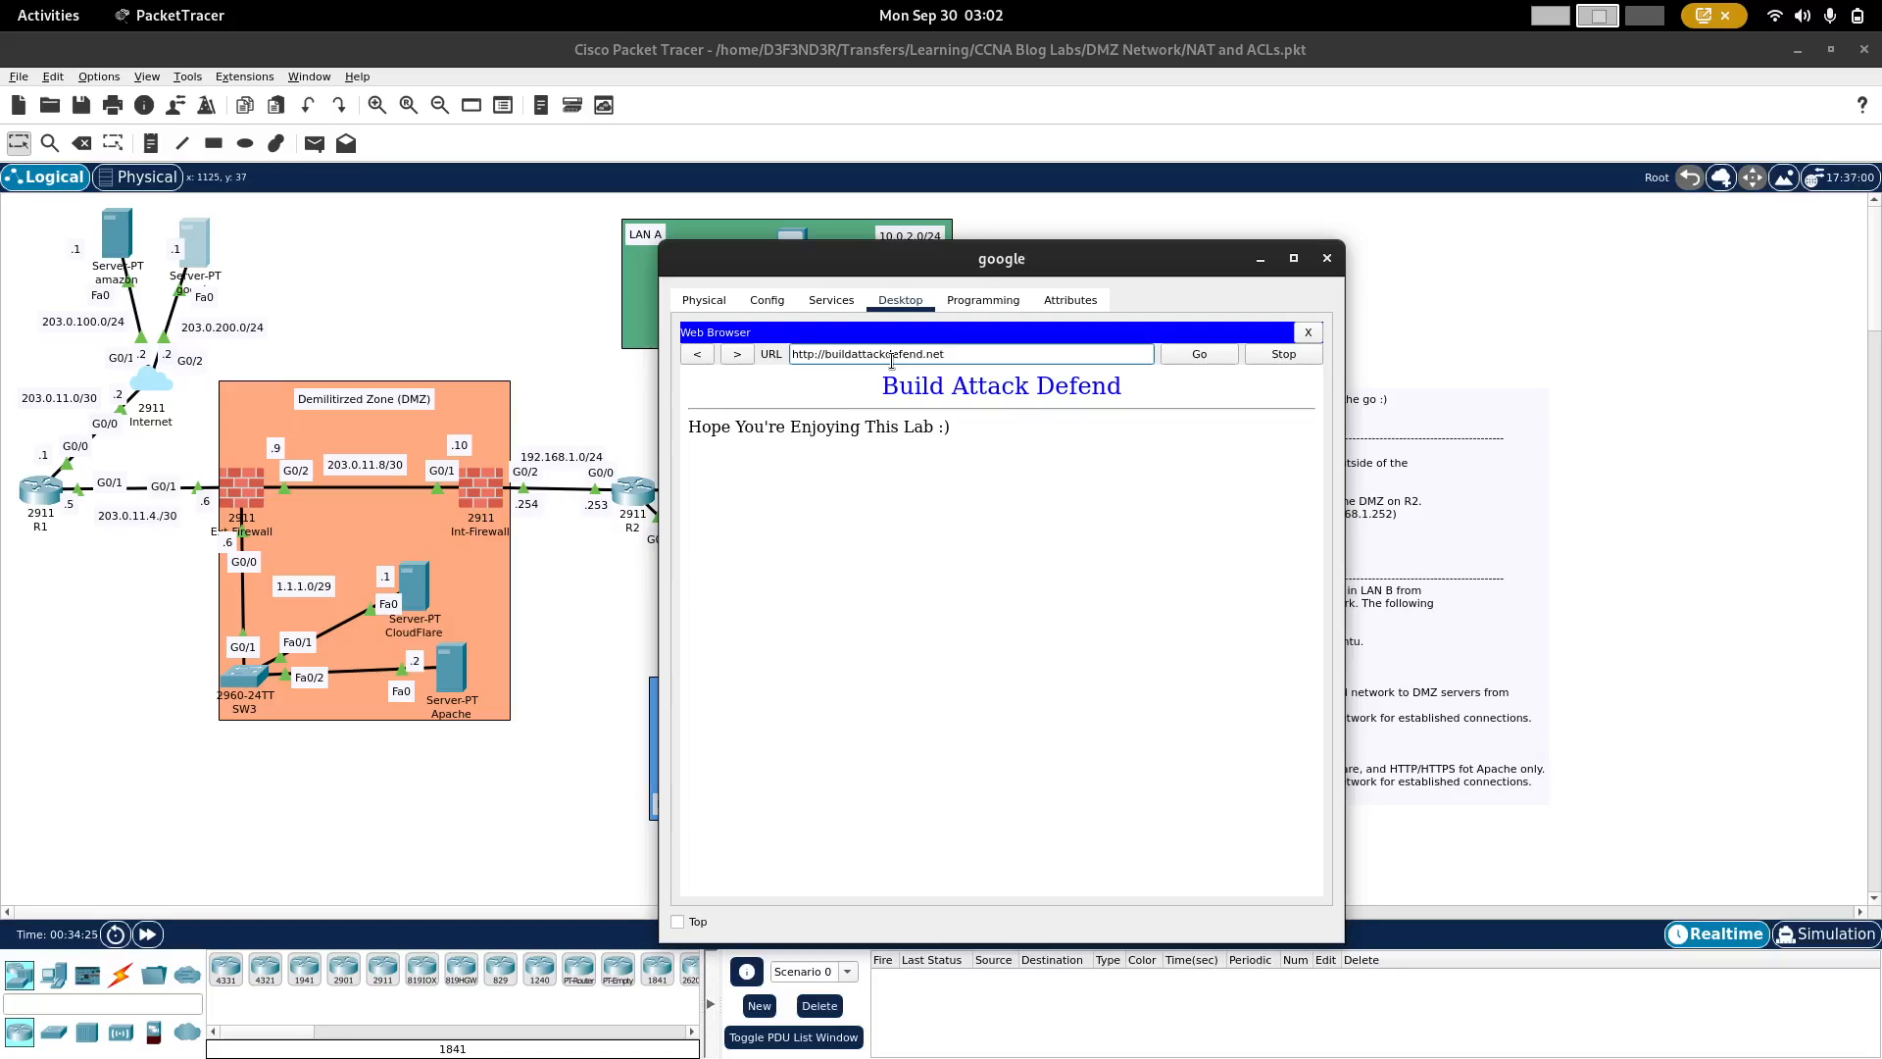
key(ctrl+a)
text(1.1.1.1)
key(Return)
click(1189, 360)
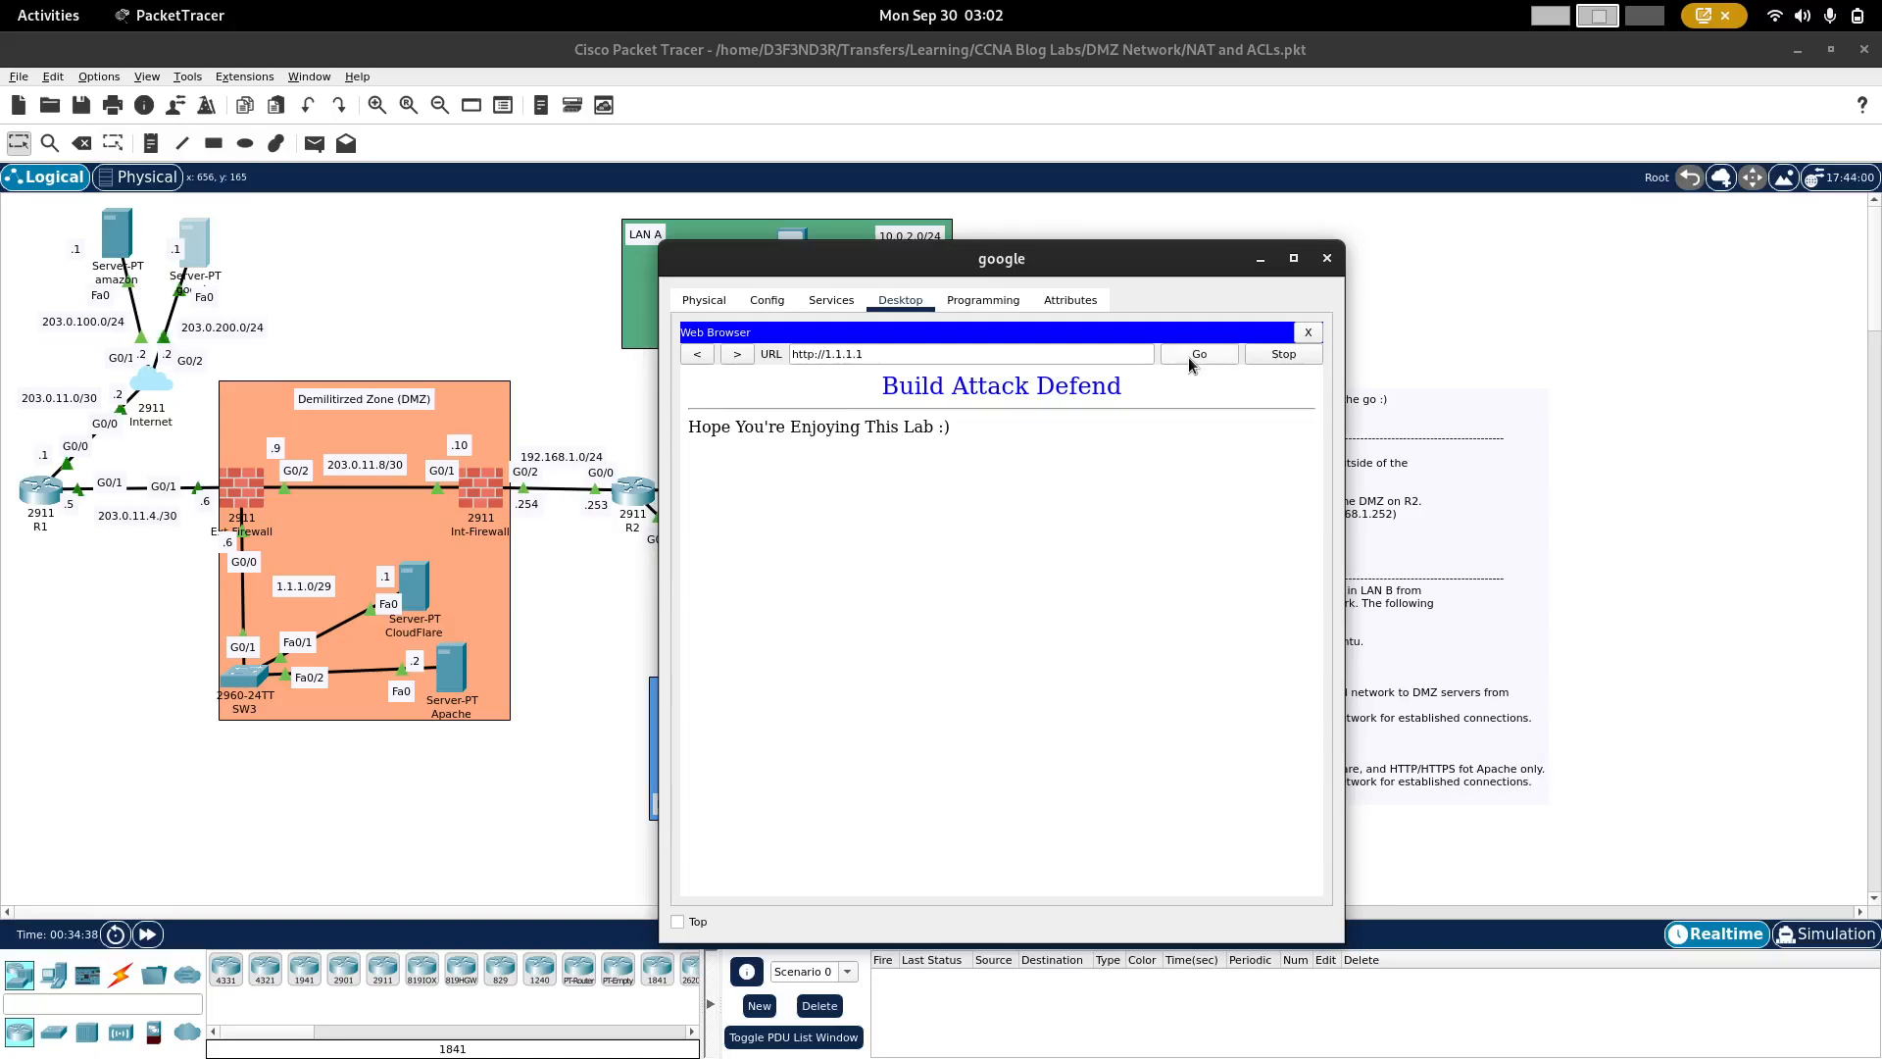
Step: Load google.com in PC6's web browser to test outbound access from LAN A
click(473, 245)
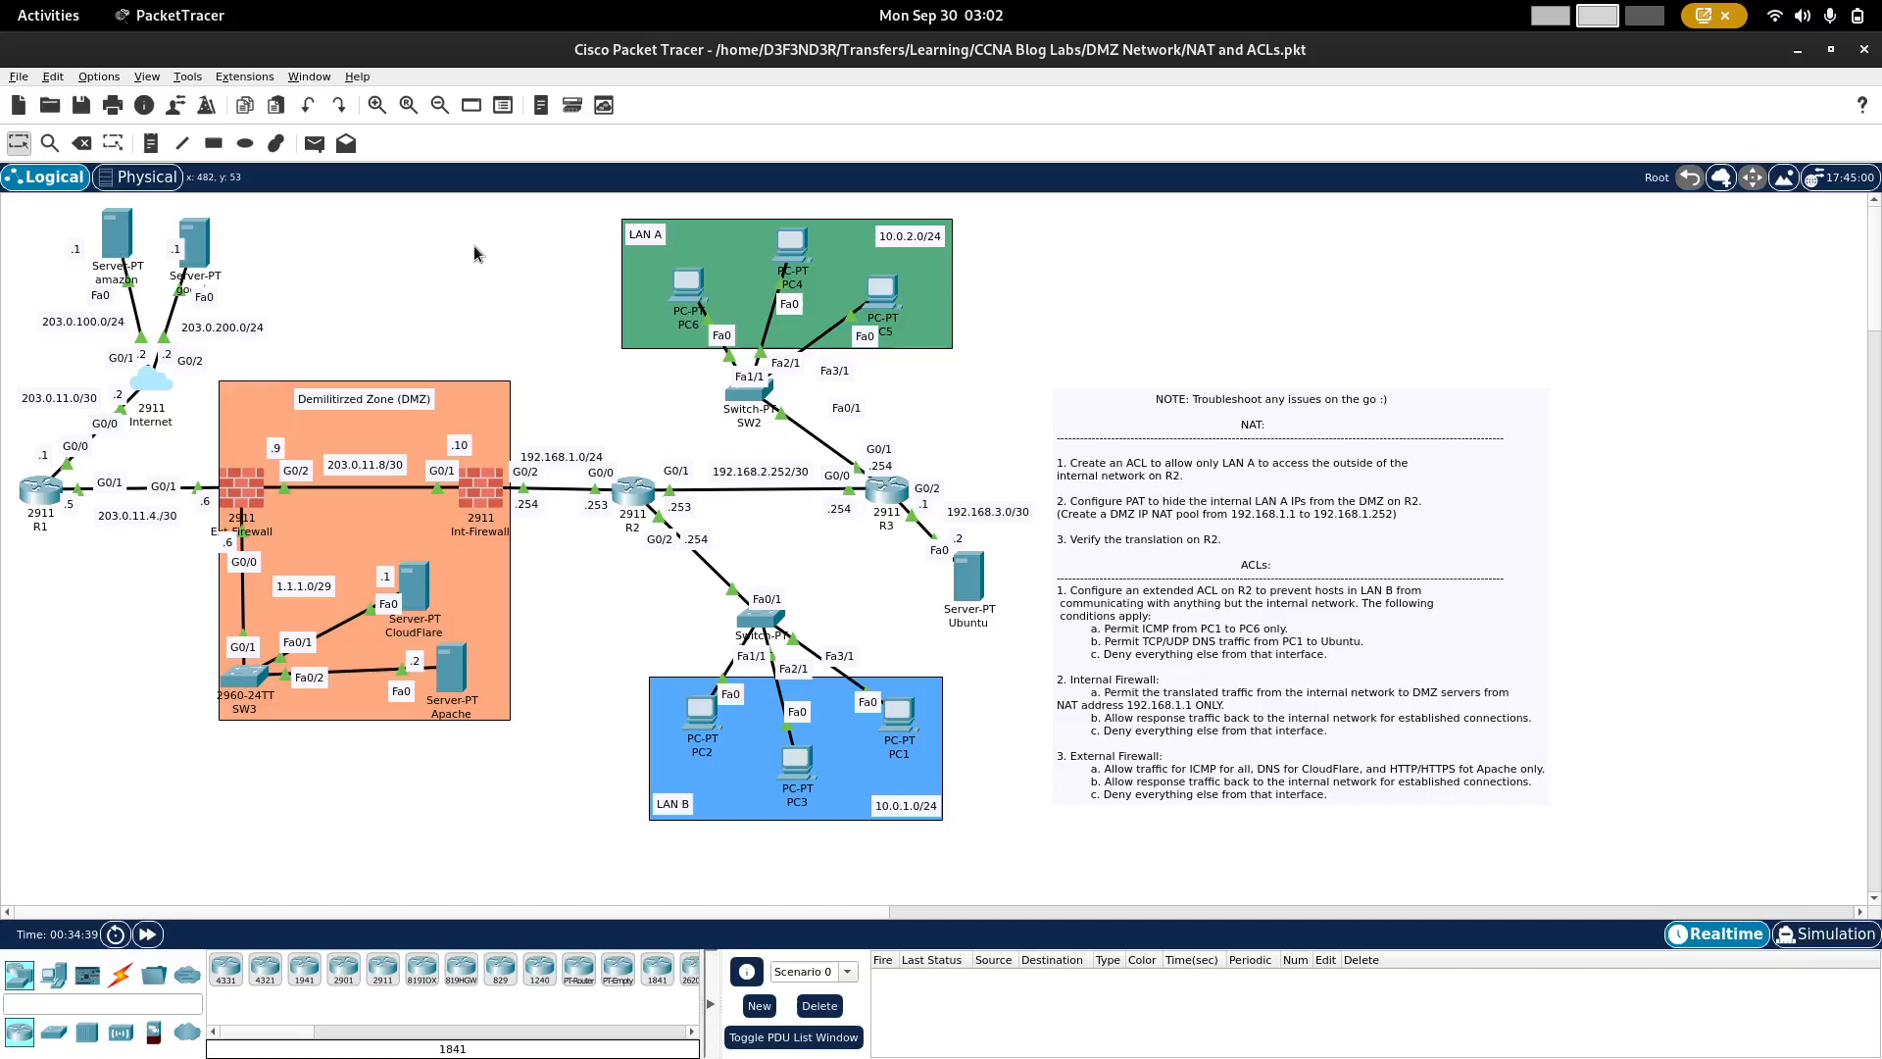
click(691, 292)
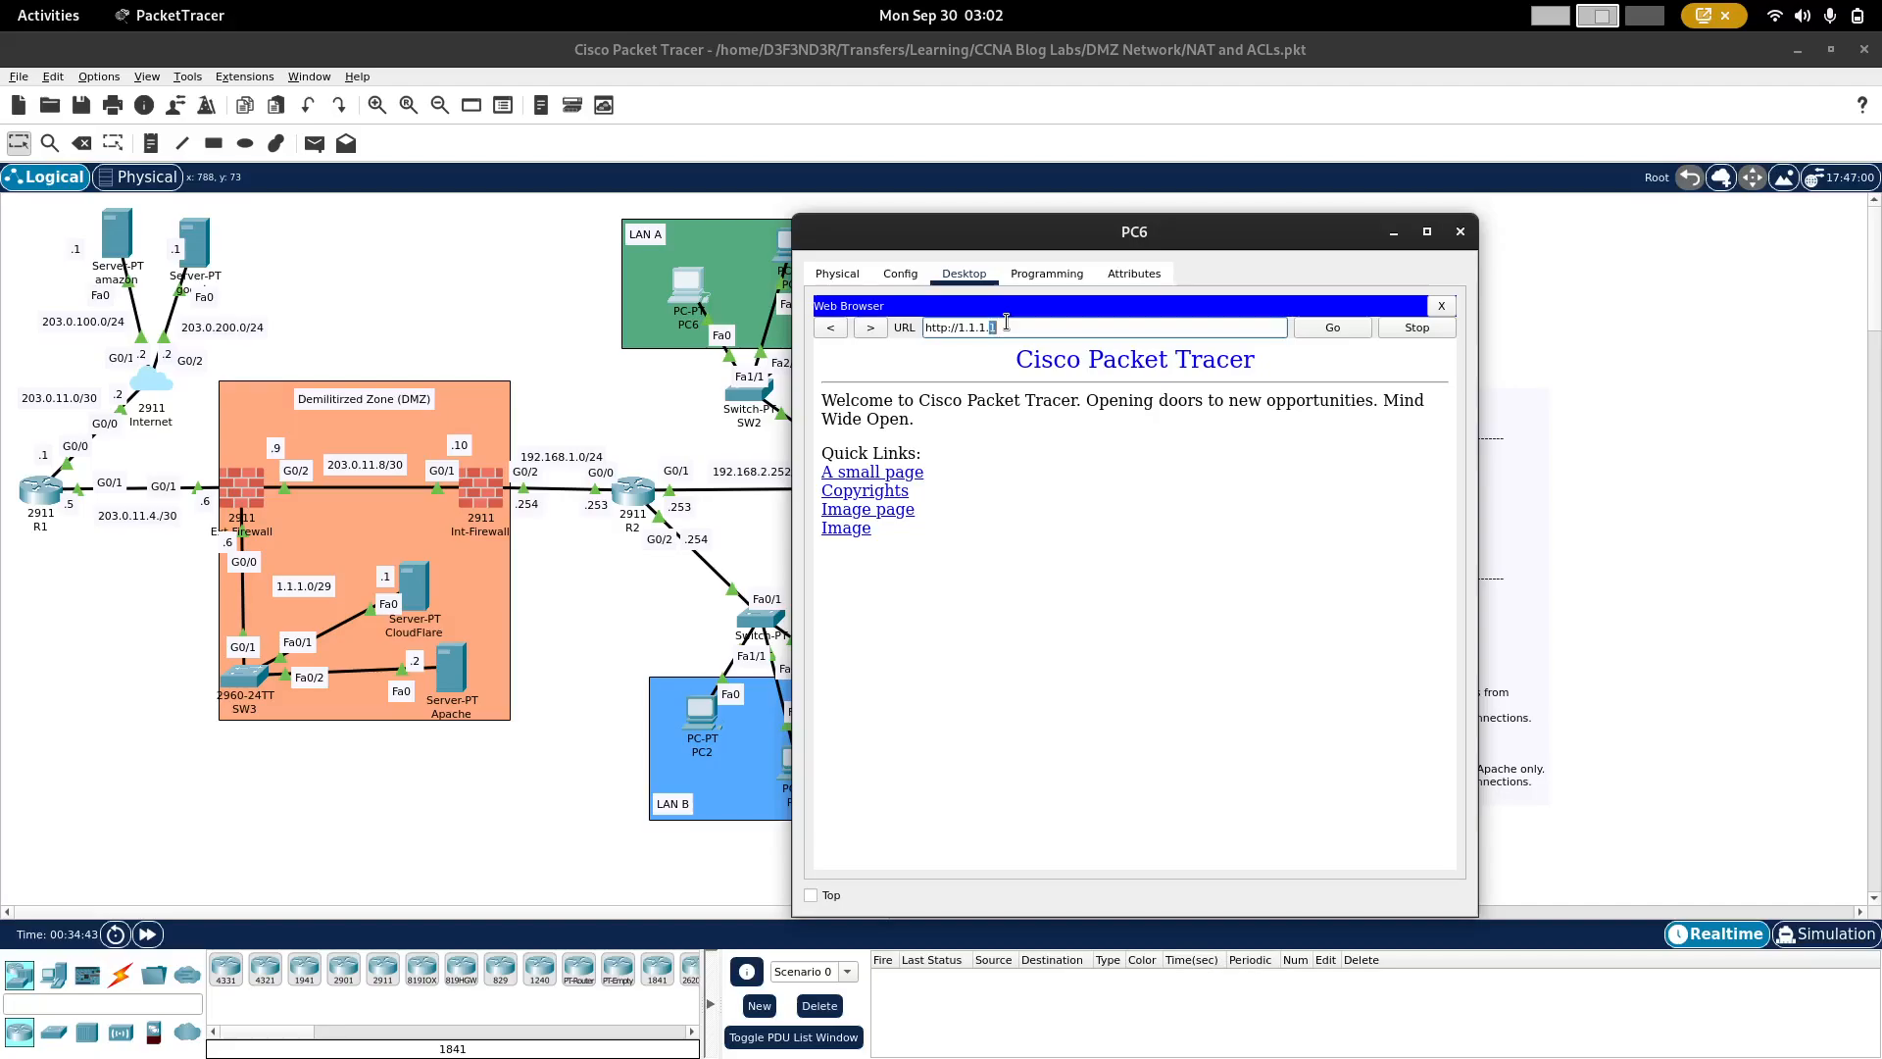
triple_click(1001, 331)
text(google.com)
key(Return)
triple_click(1007, 326)
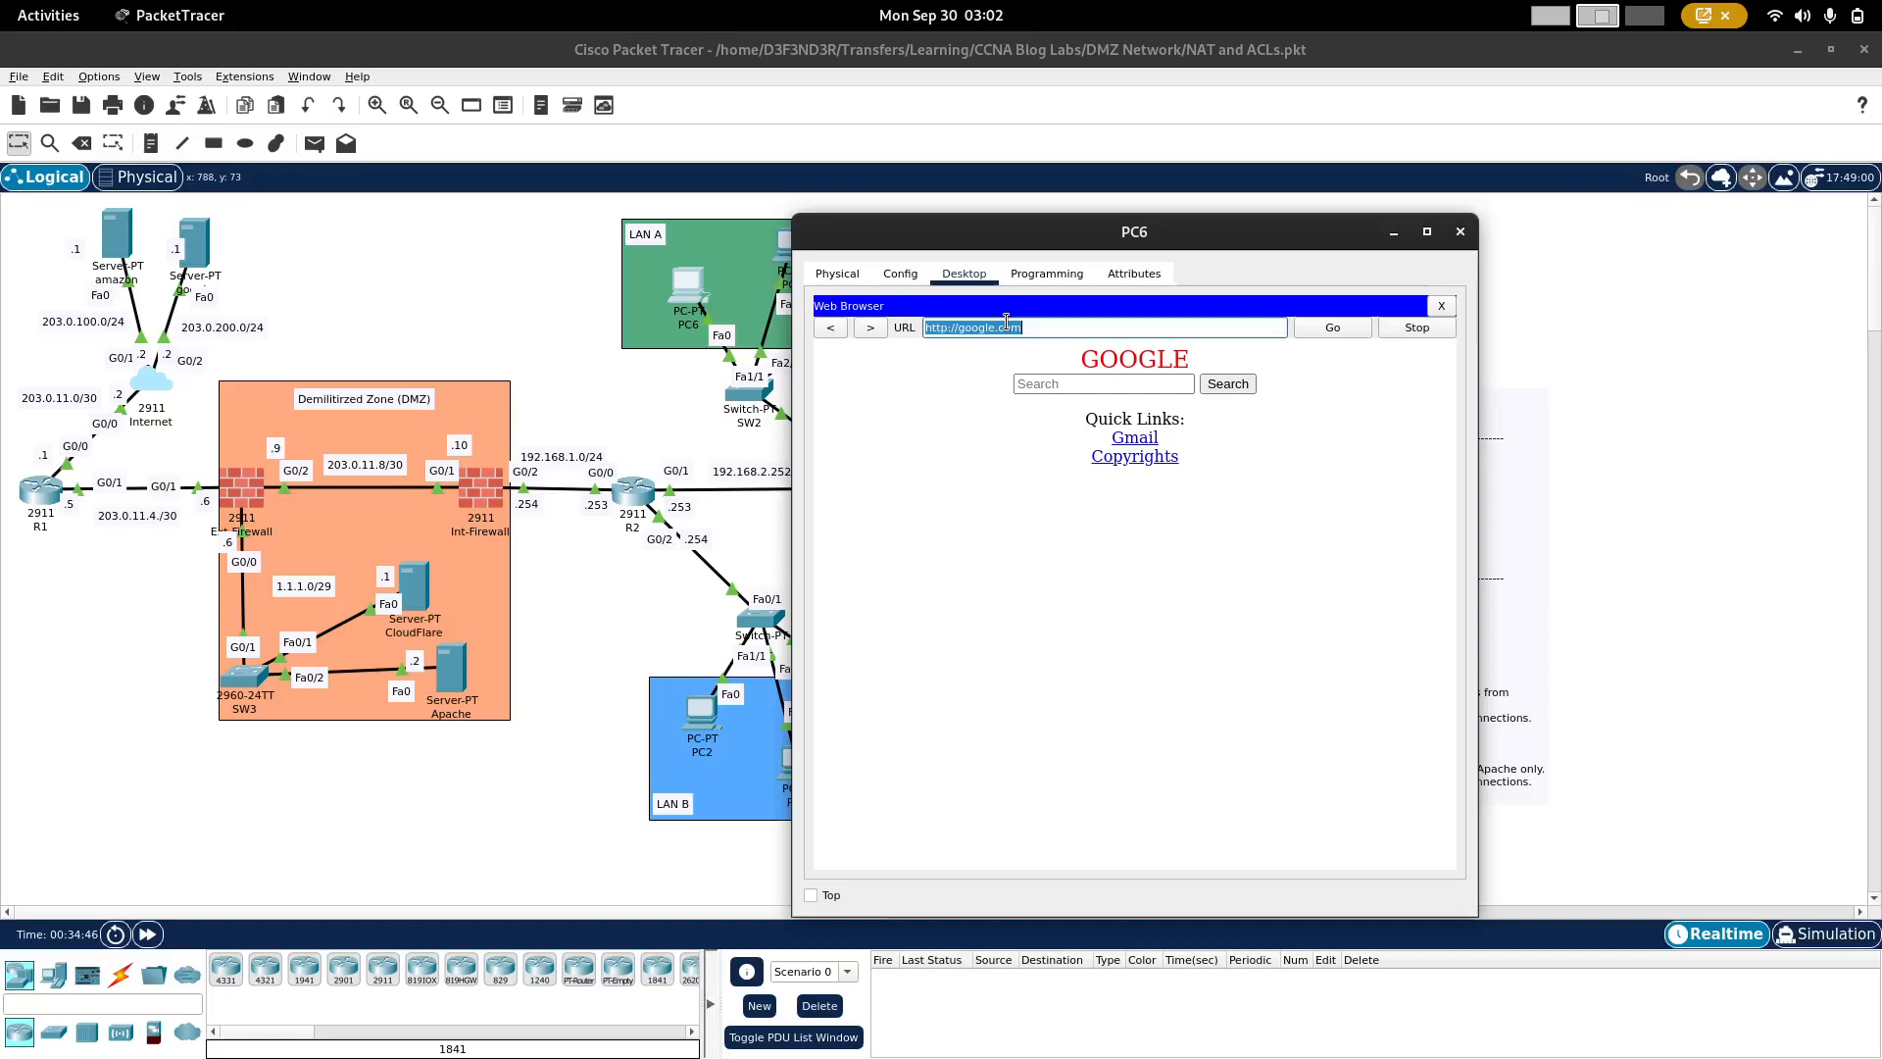
text(1.1.1.1)
click(1359, 329)
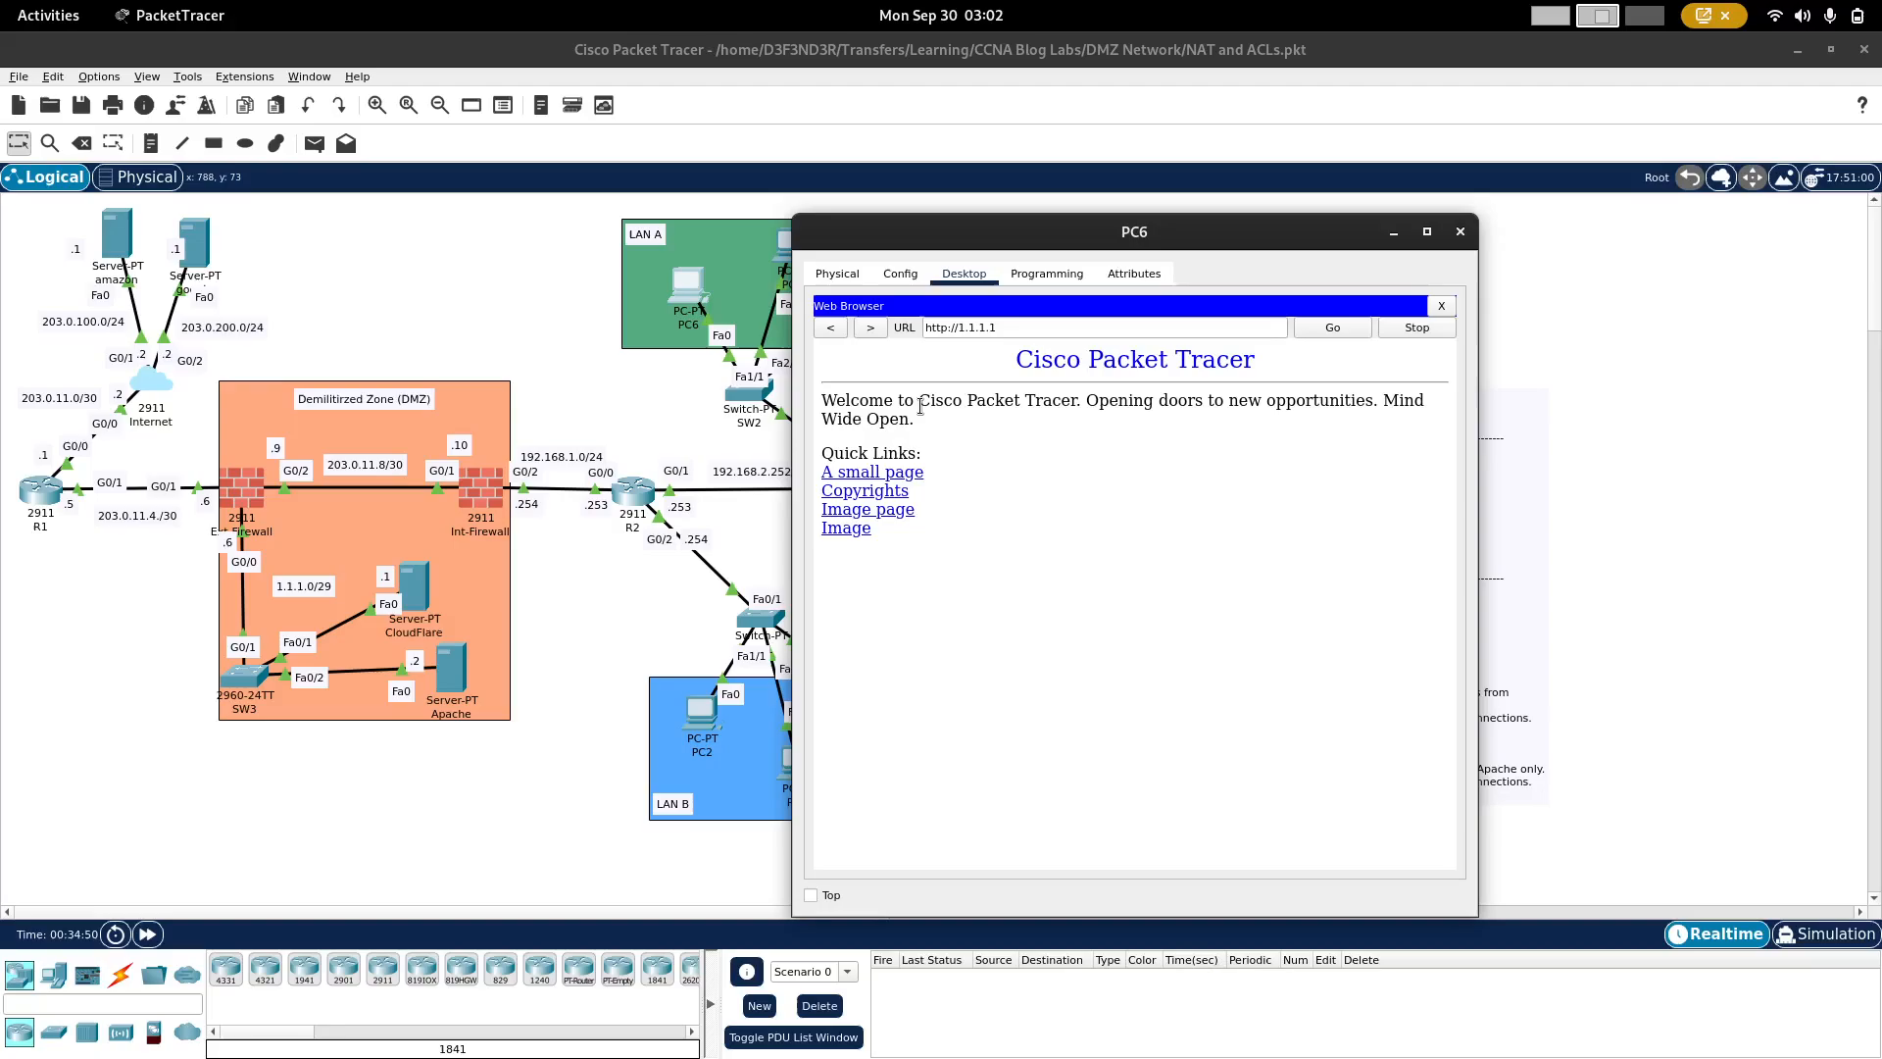
Step: Ping 1.1.1.1 from the google server's command prompt, stopping the ping before it completes
click(196, 235)
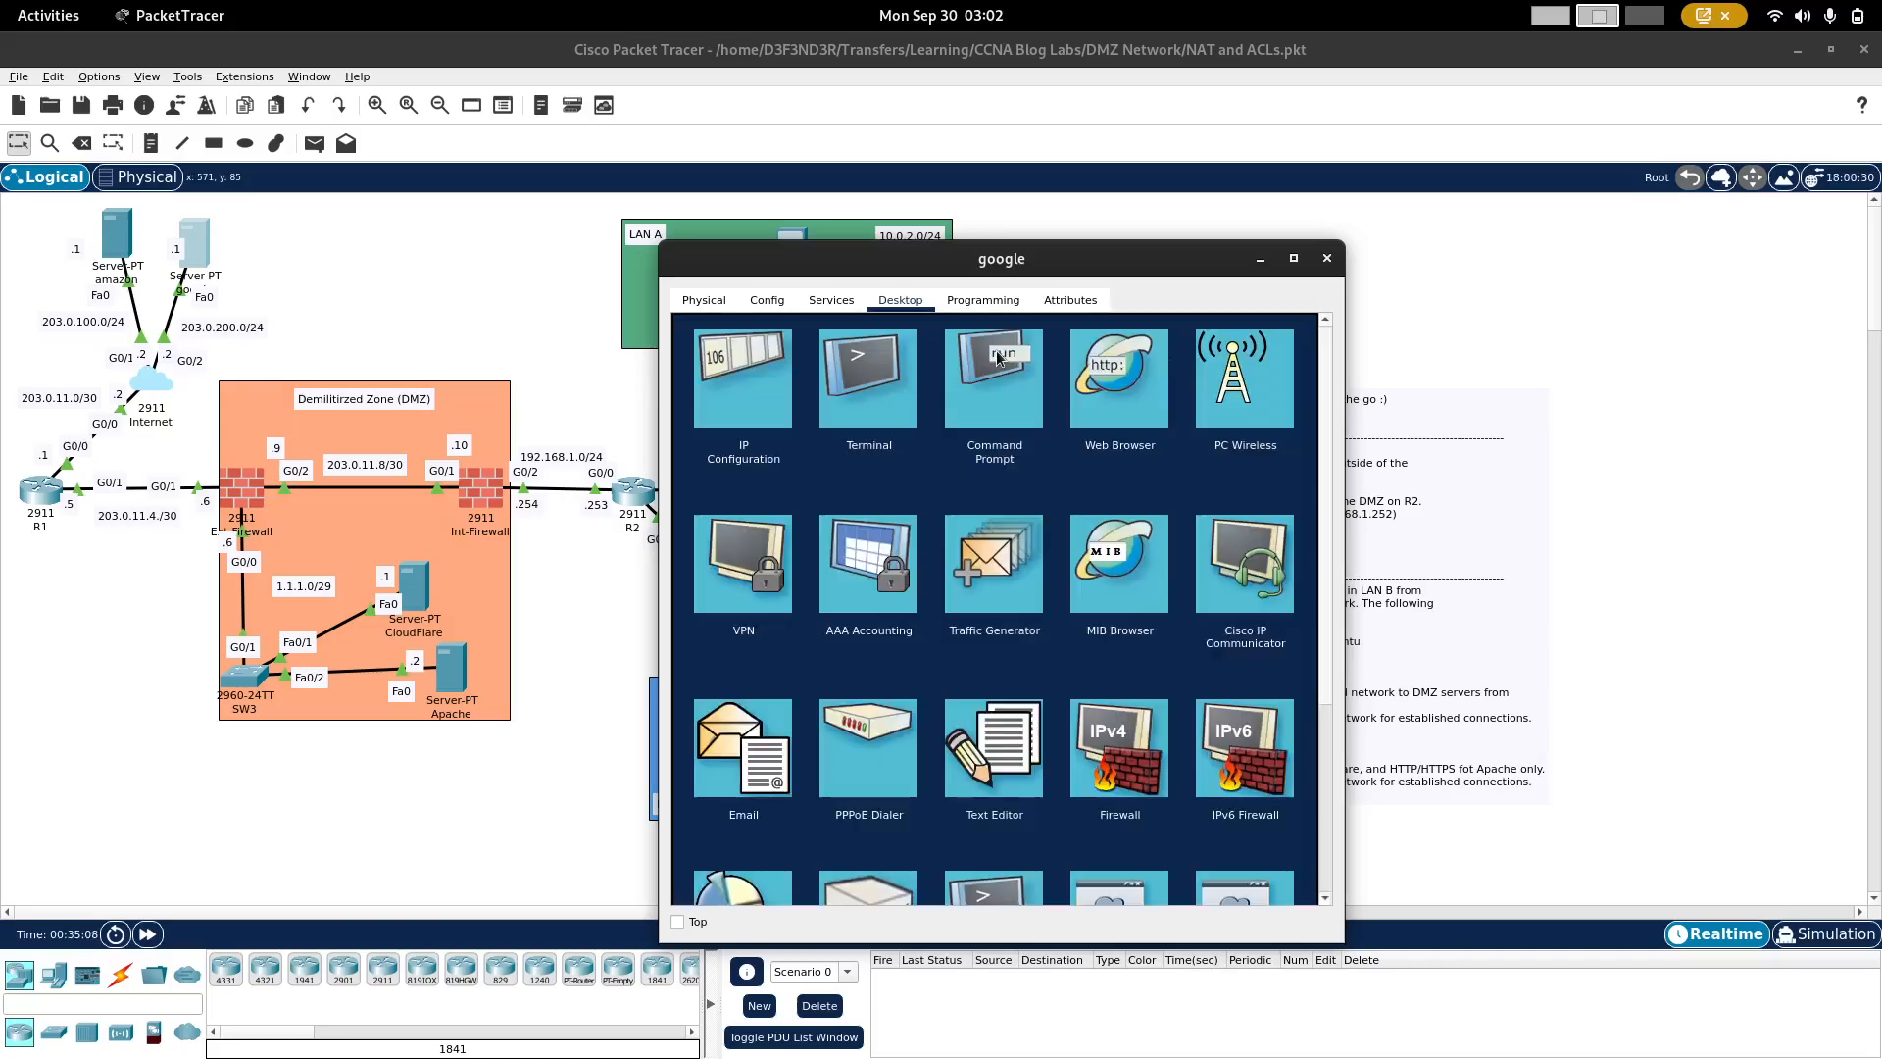
click(999, 358)
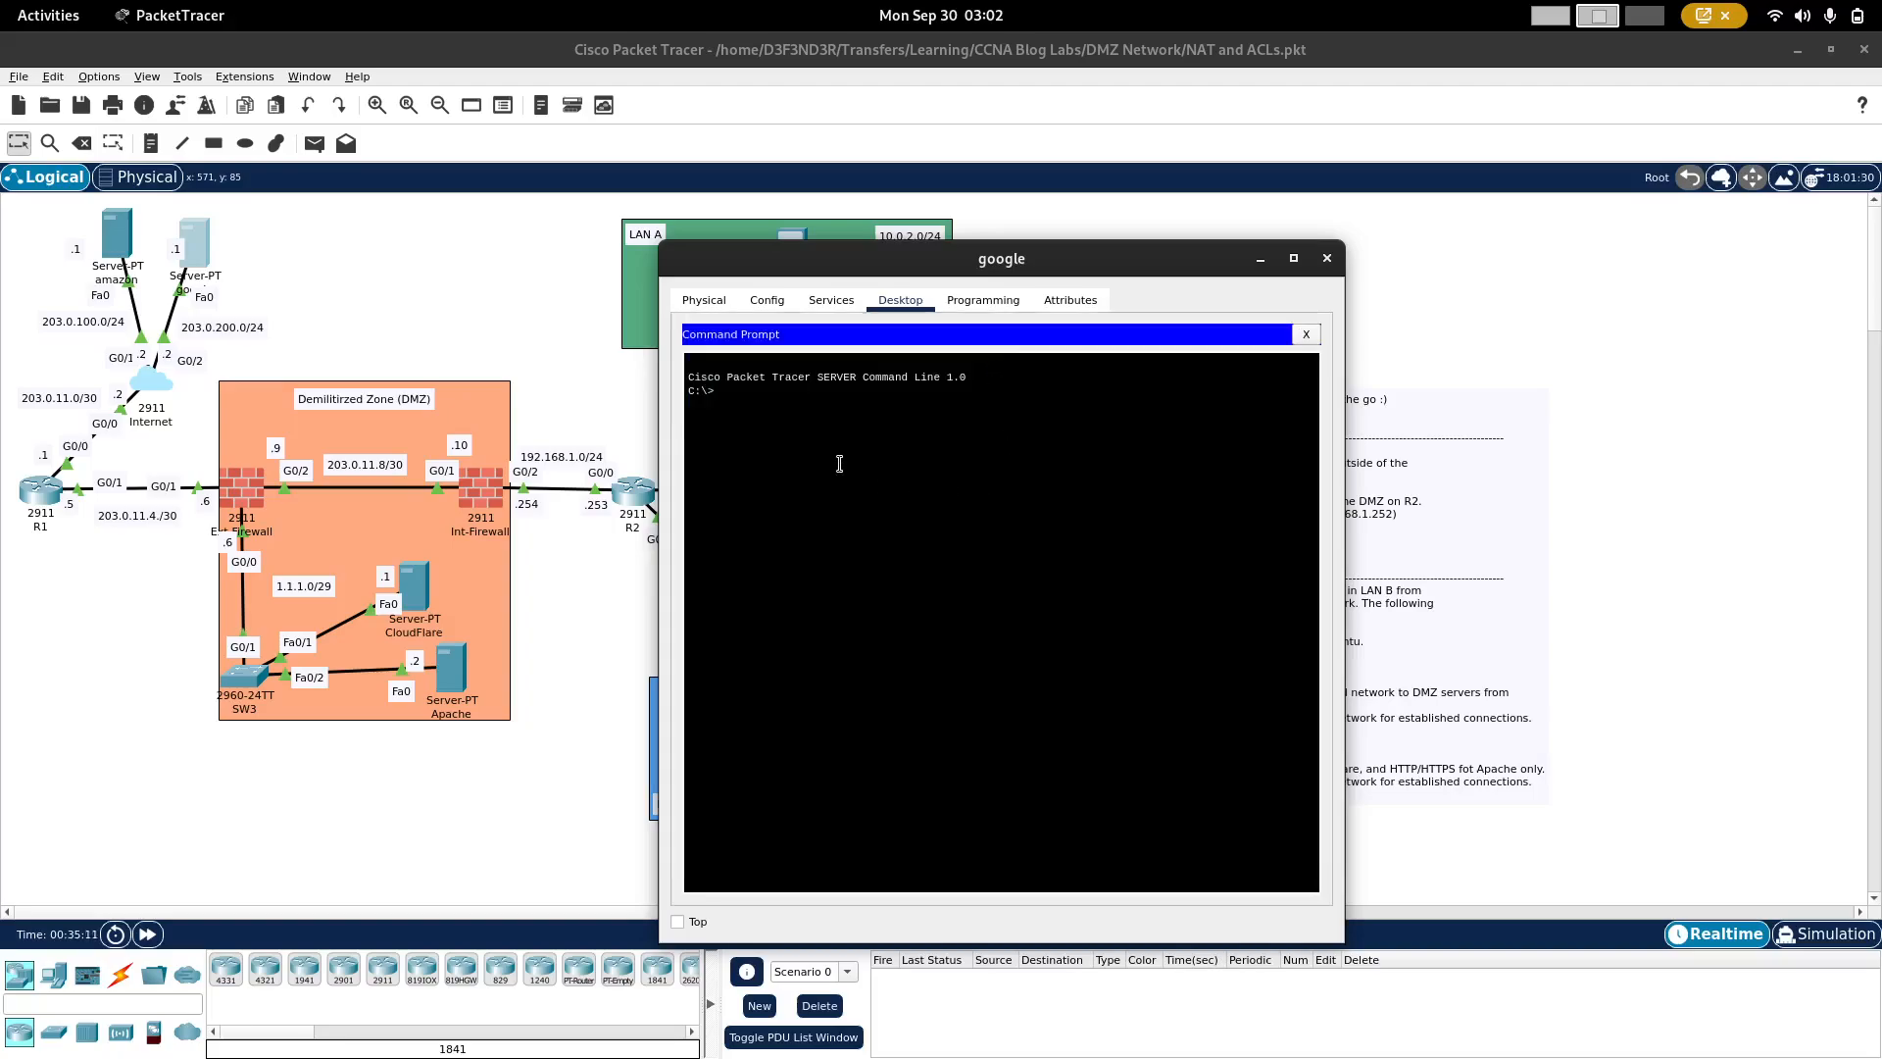
text(ping 1.1.1.1)
key(Return)
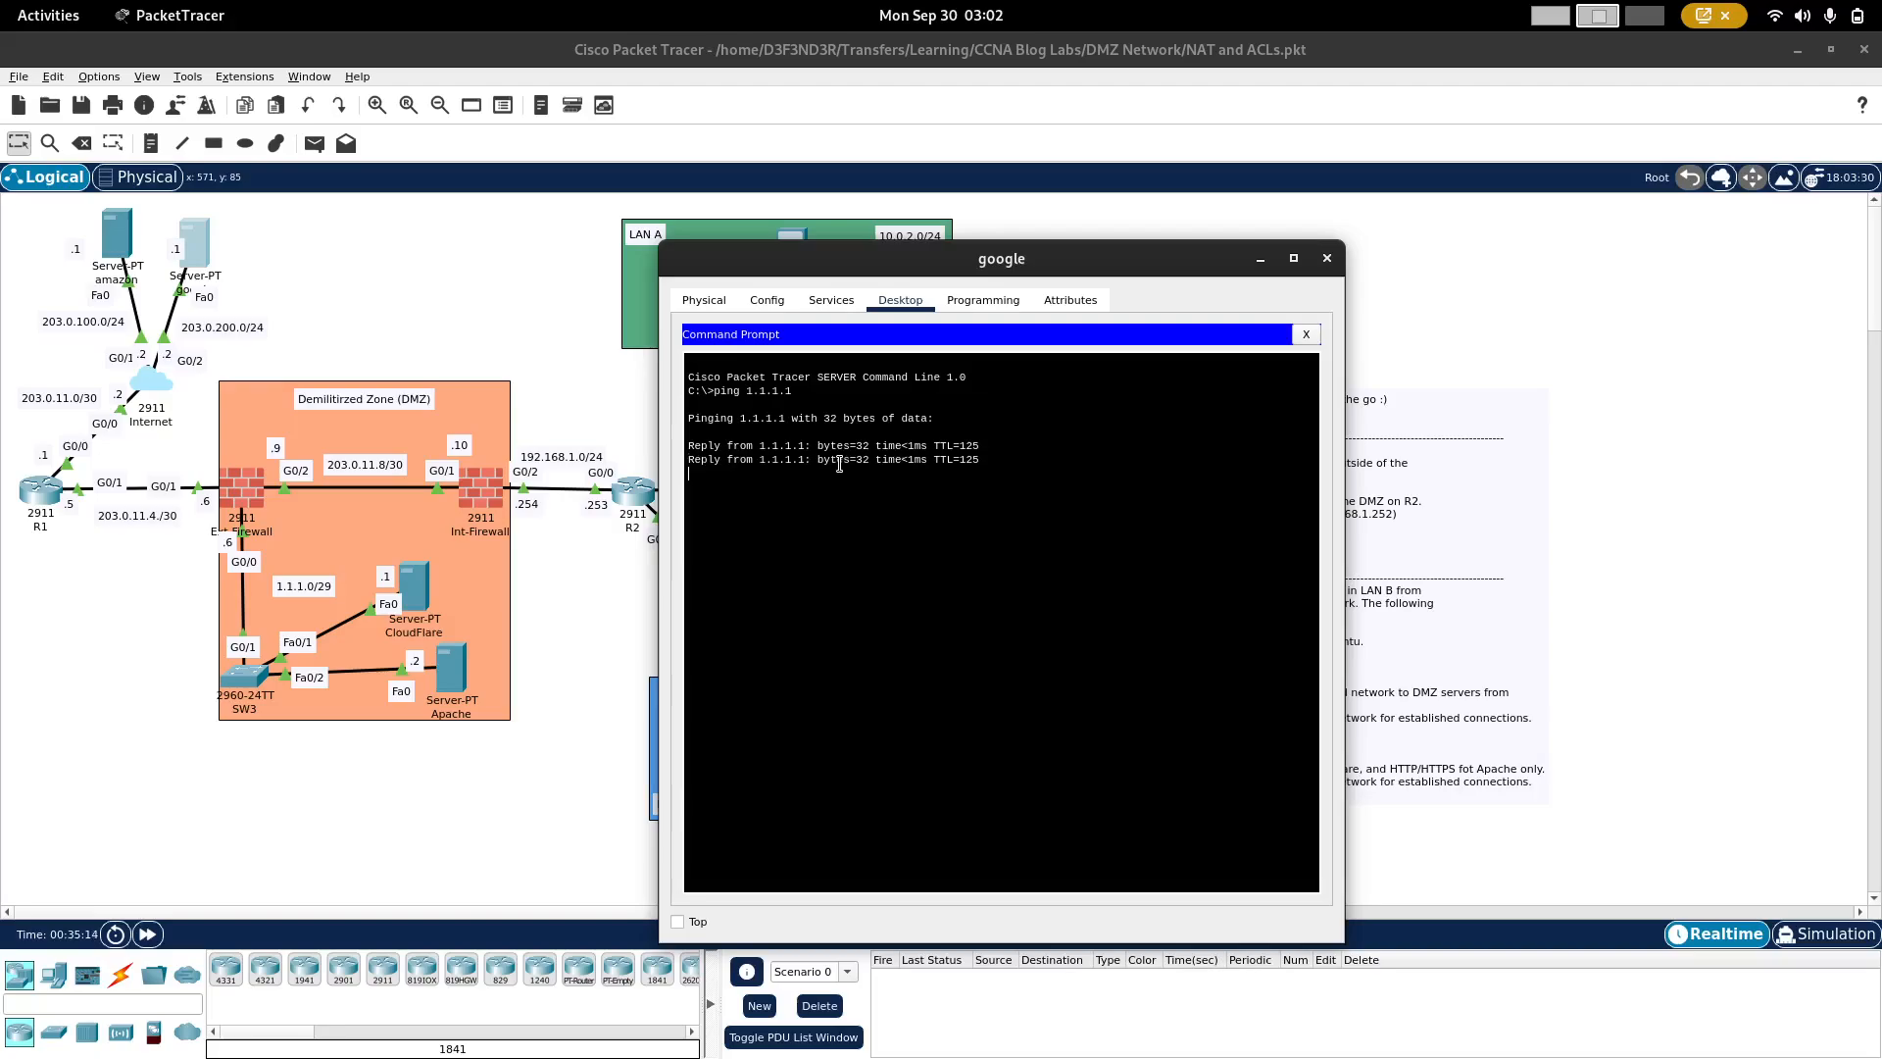
key(ctrl+c)
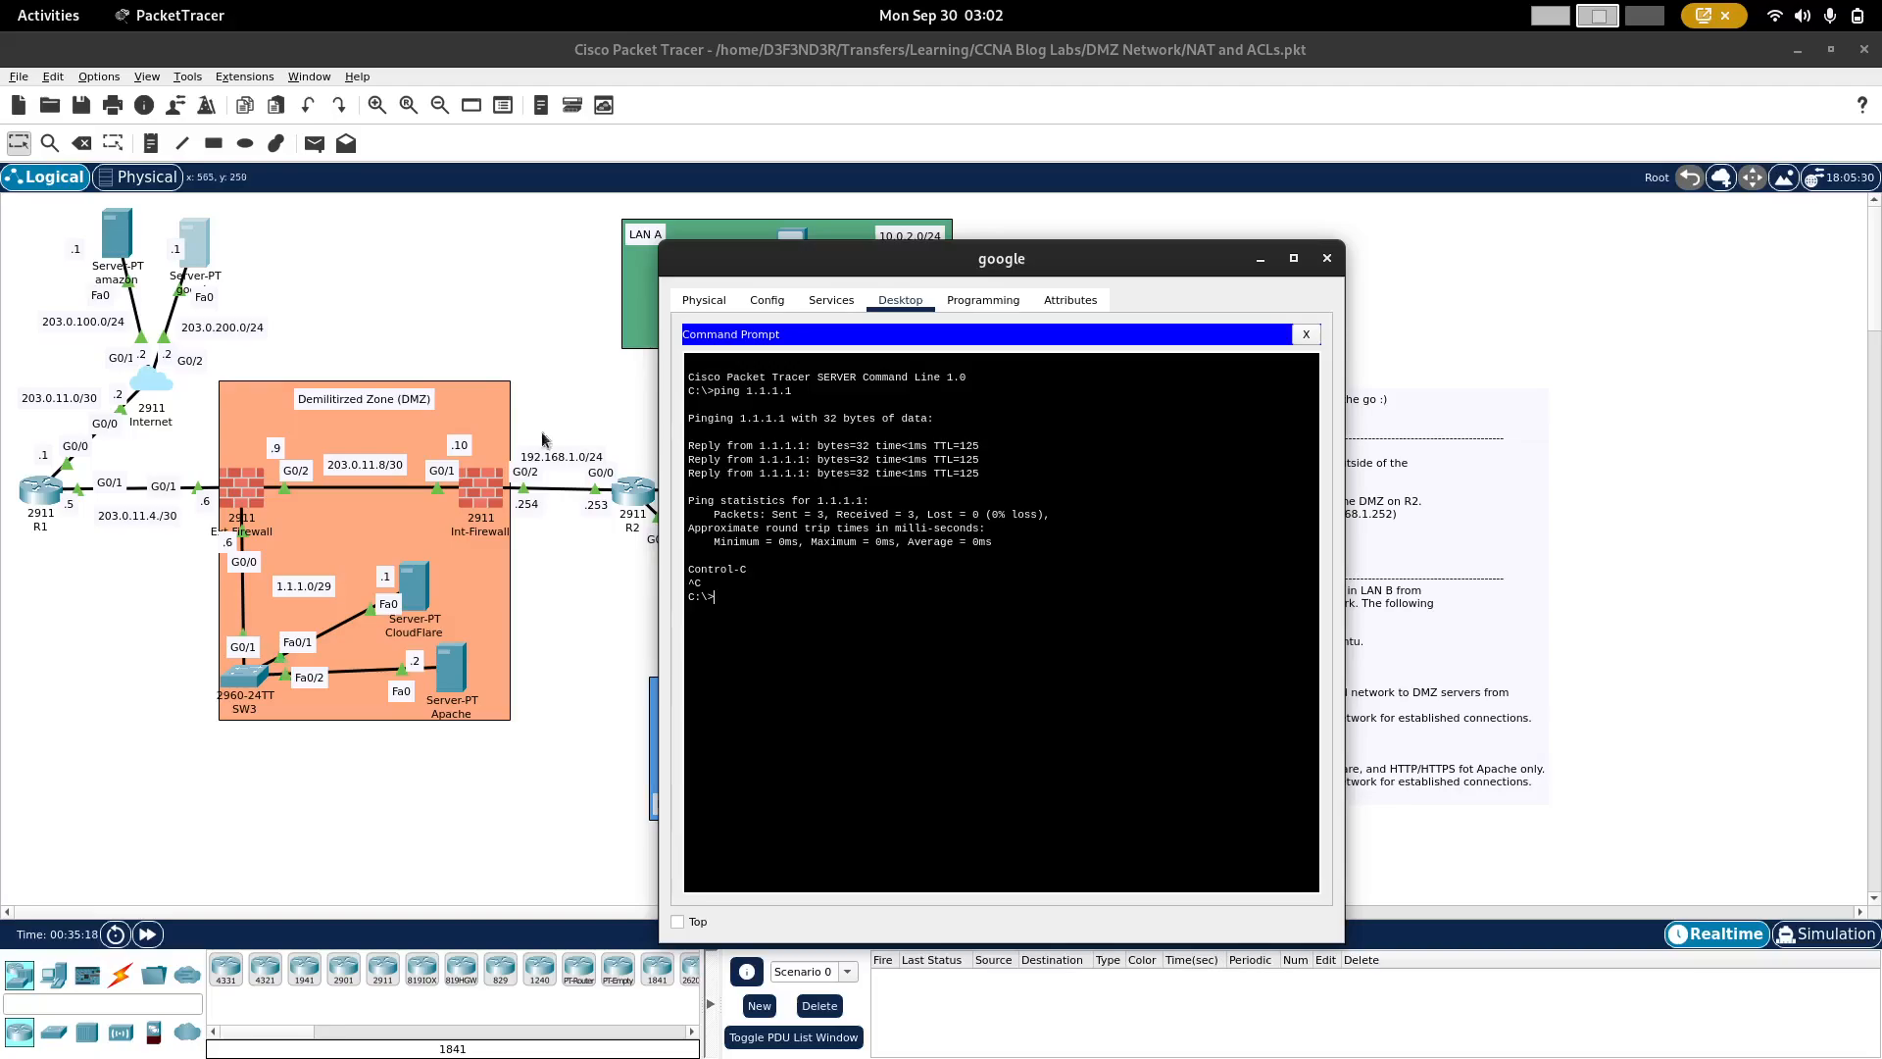
Step: Remove the inbound External access list from Ext-Firewall's g0/1 interface with no ip access-group External in
click(514, 317)
click(260, 495)
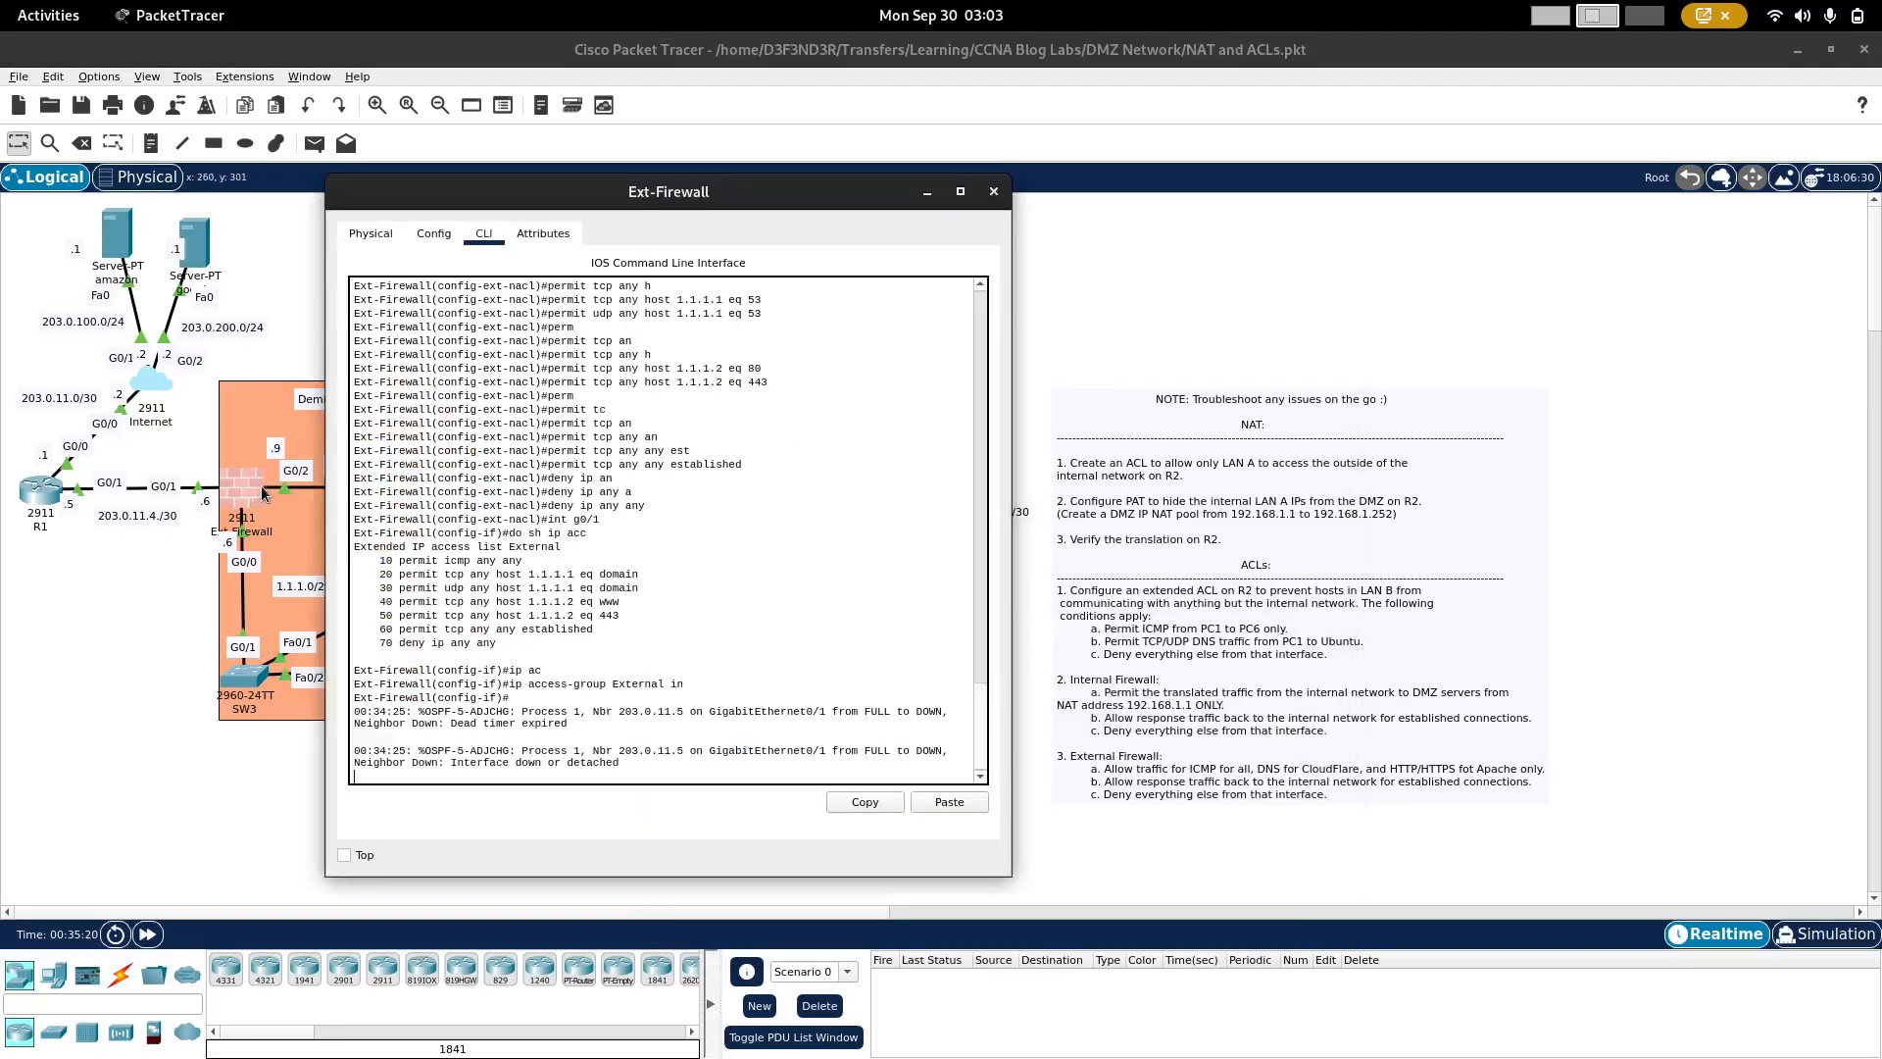
key(Return)
key(Up)
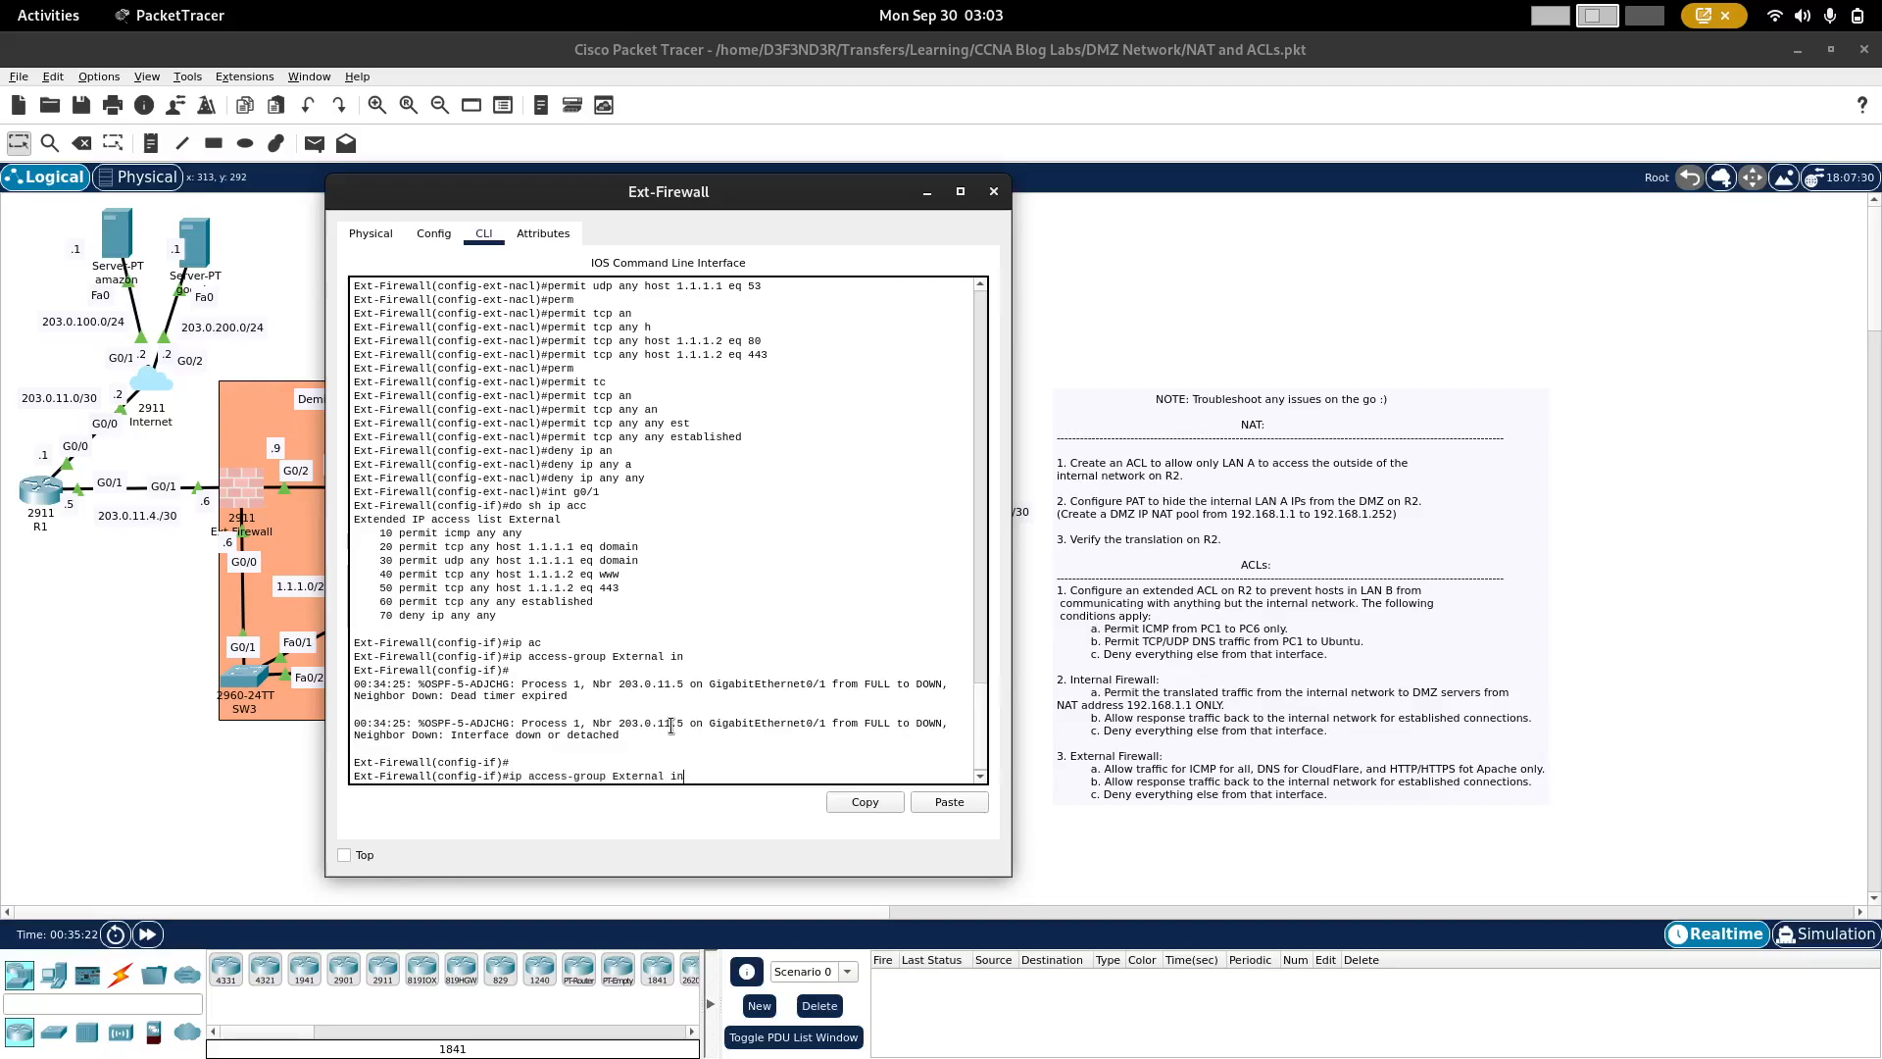
key(Home)
text(no)
key(Return)
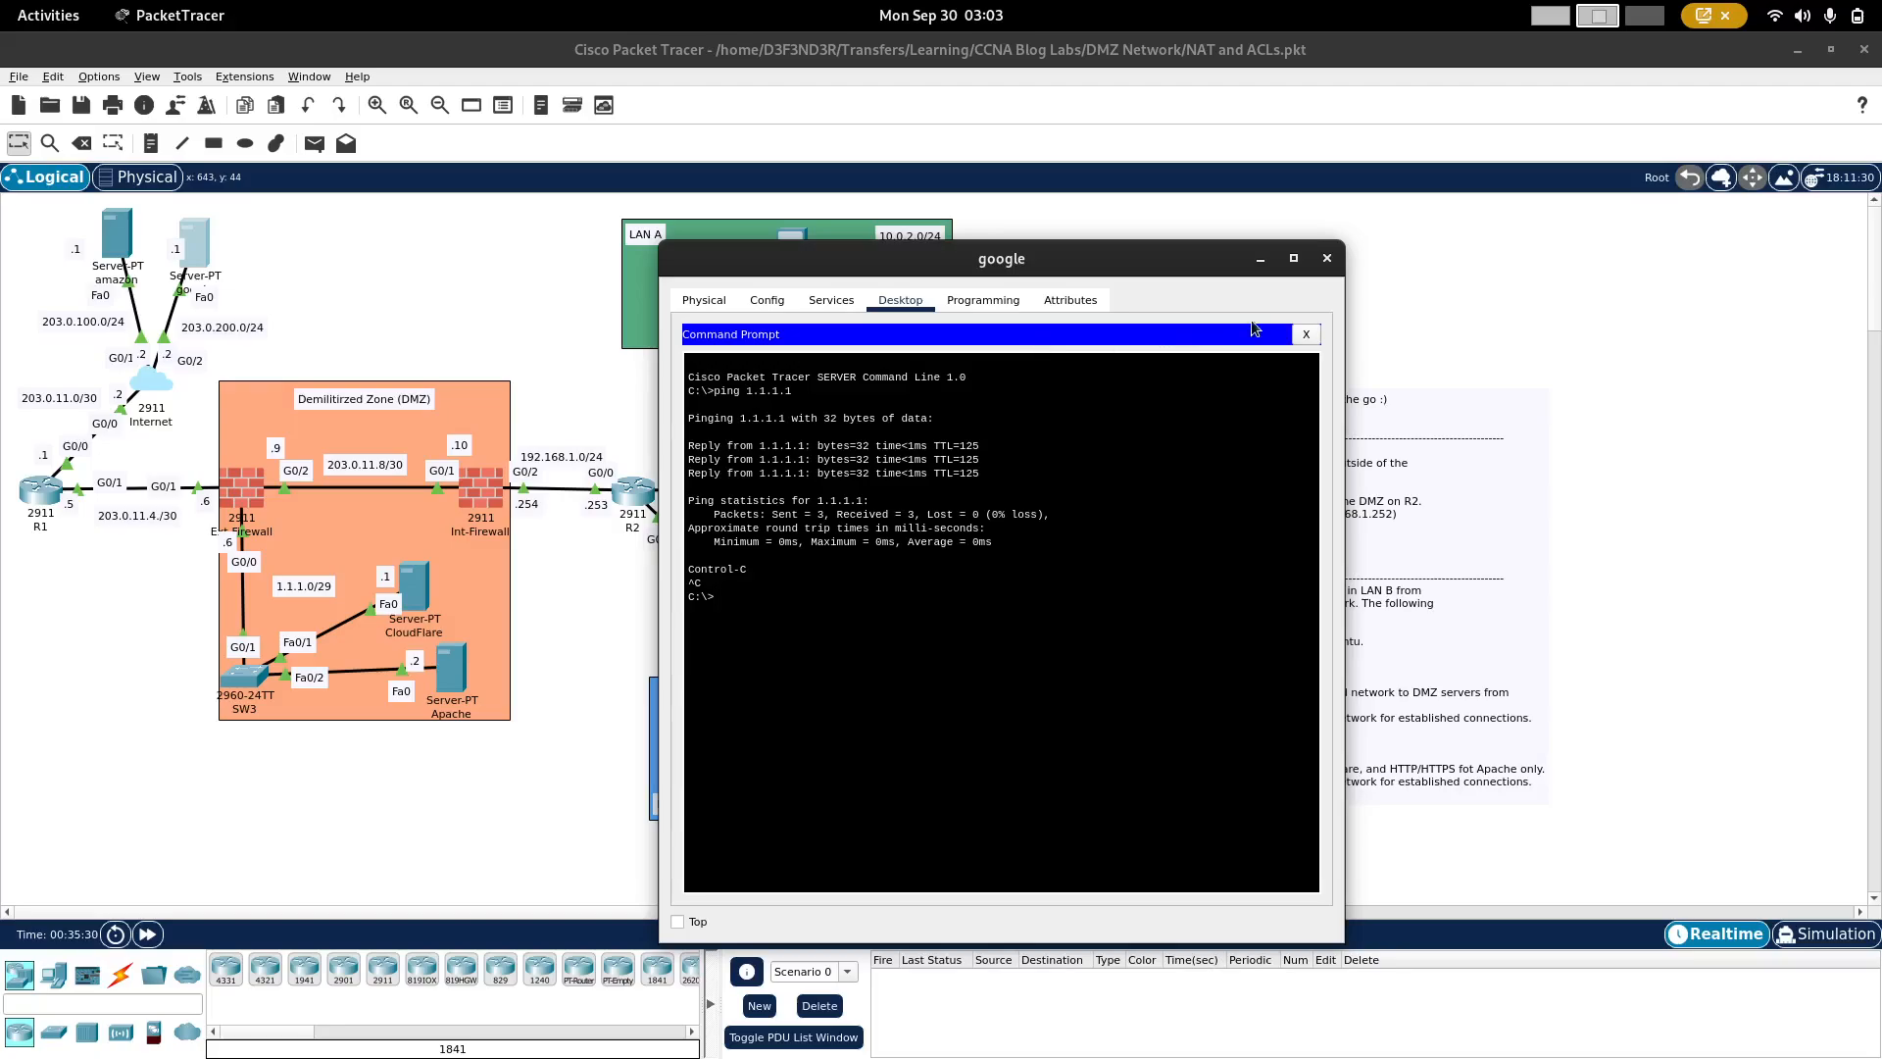
click(1306, 335)
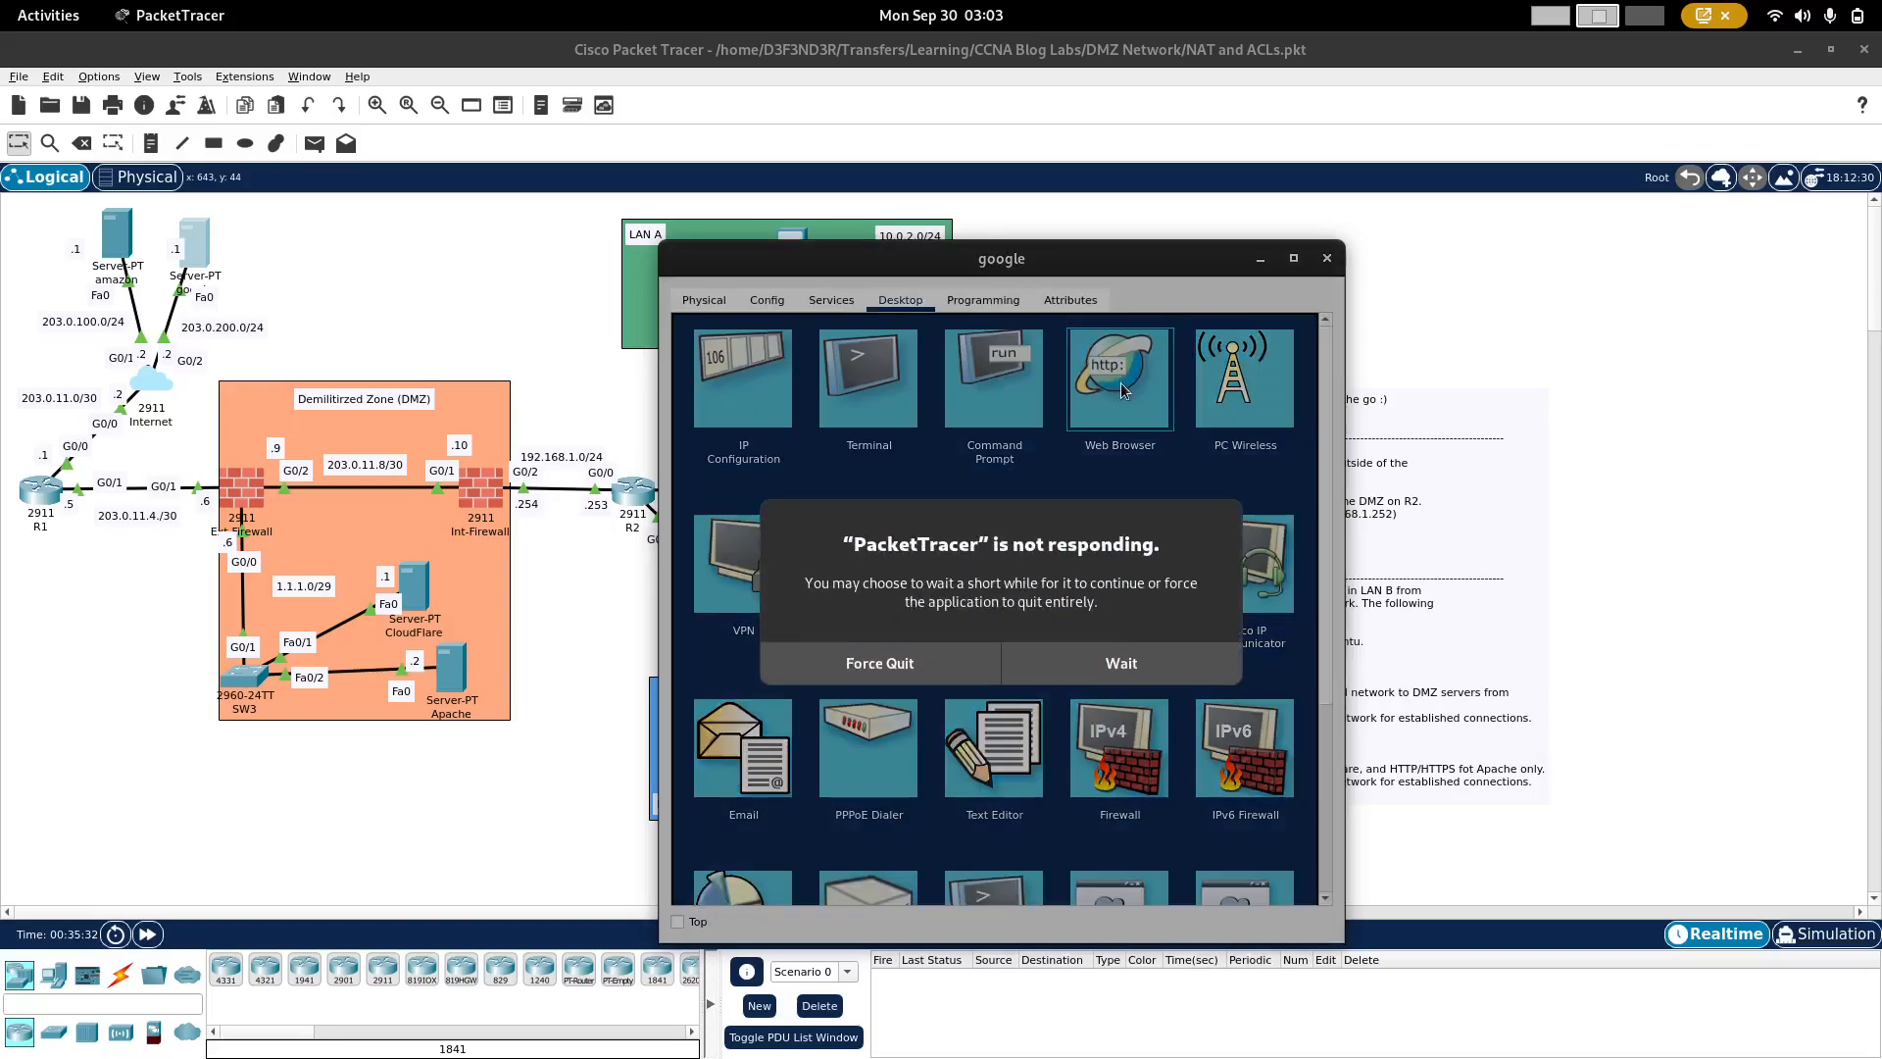
click(1114, 675)
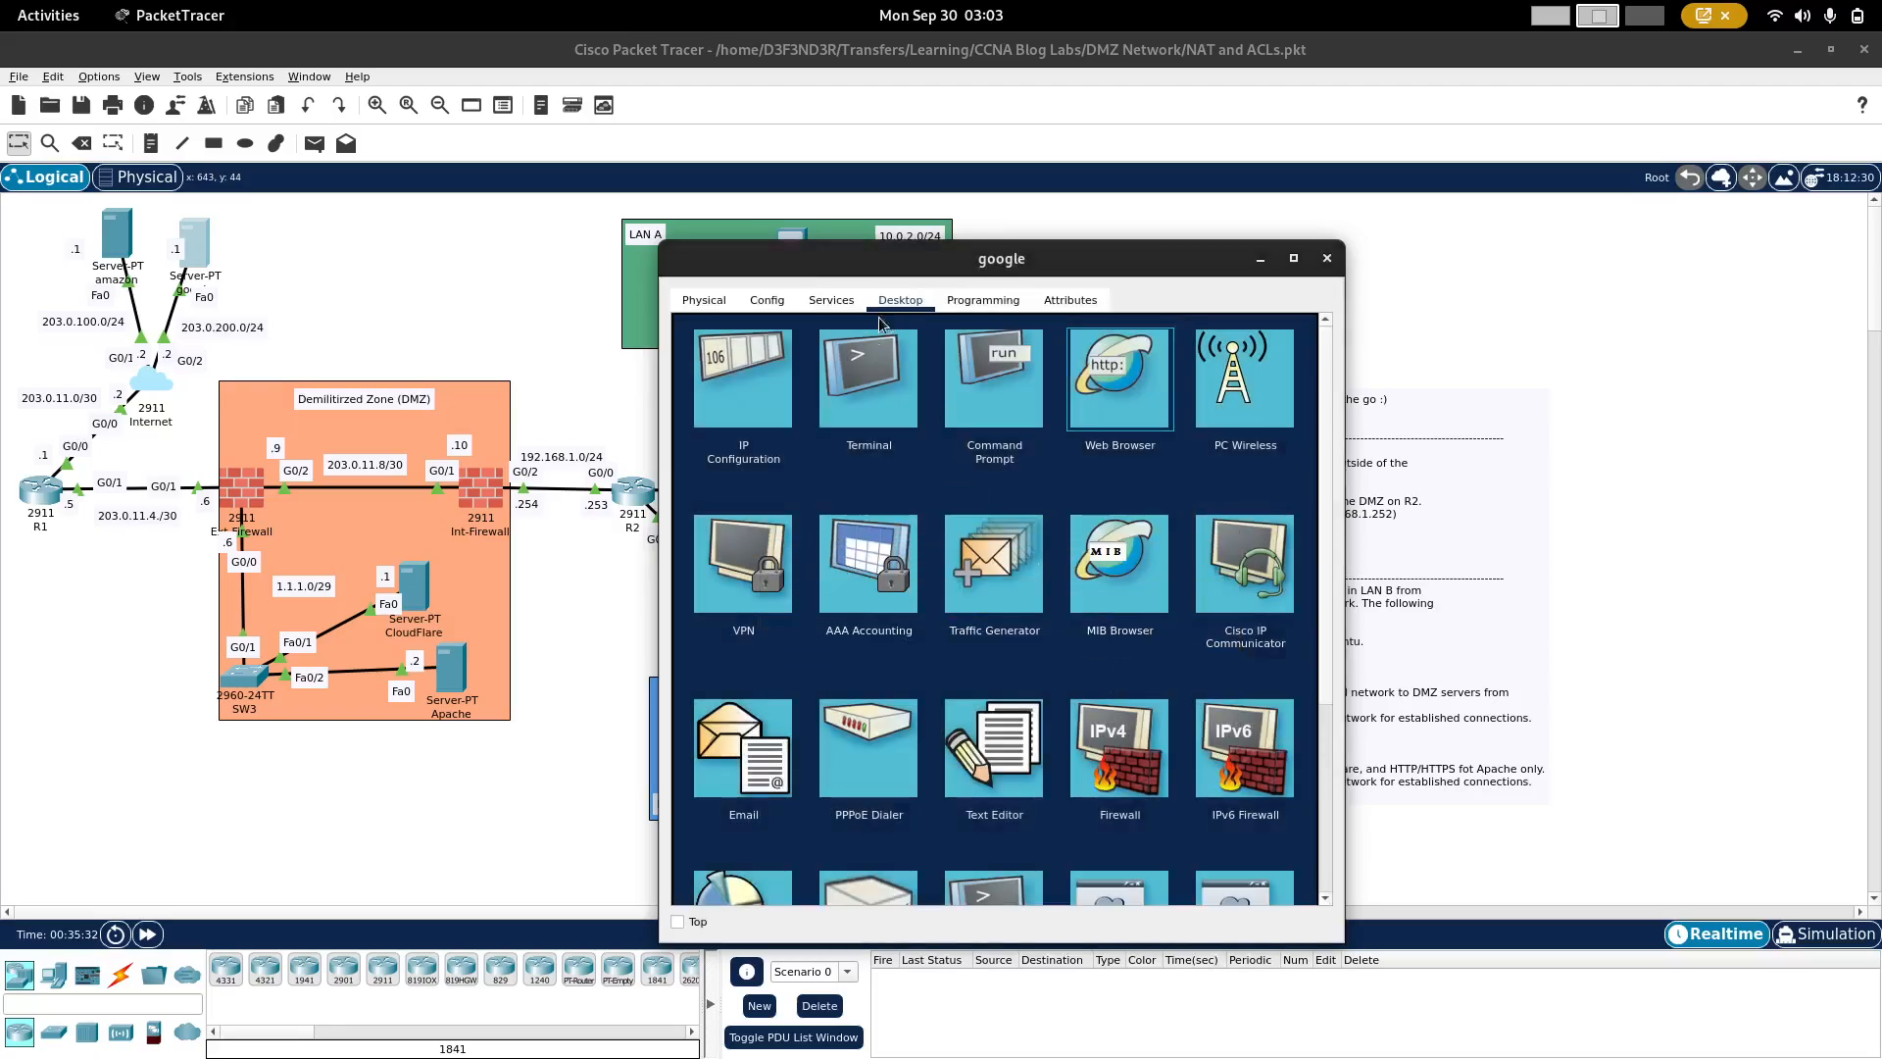
click(1102, 362)
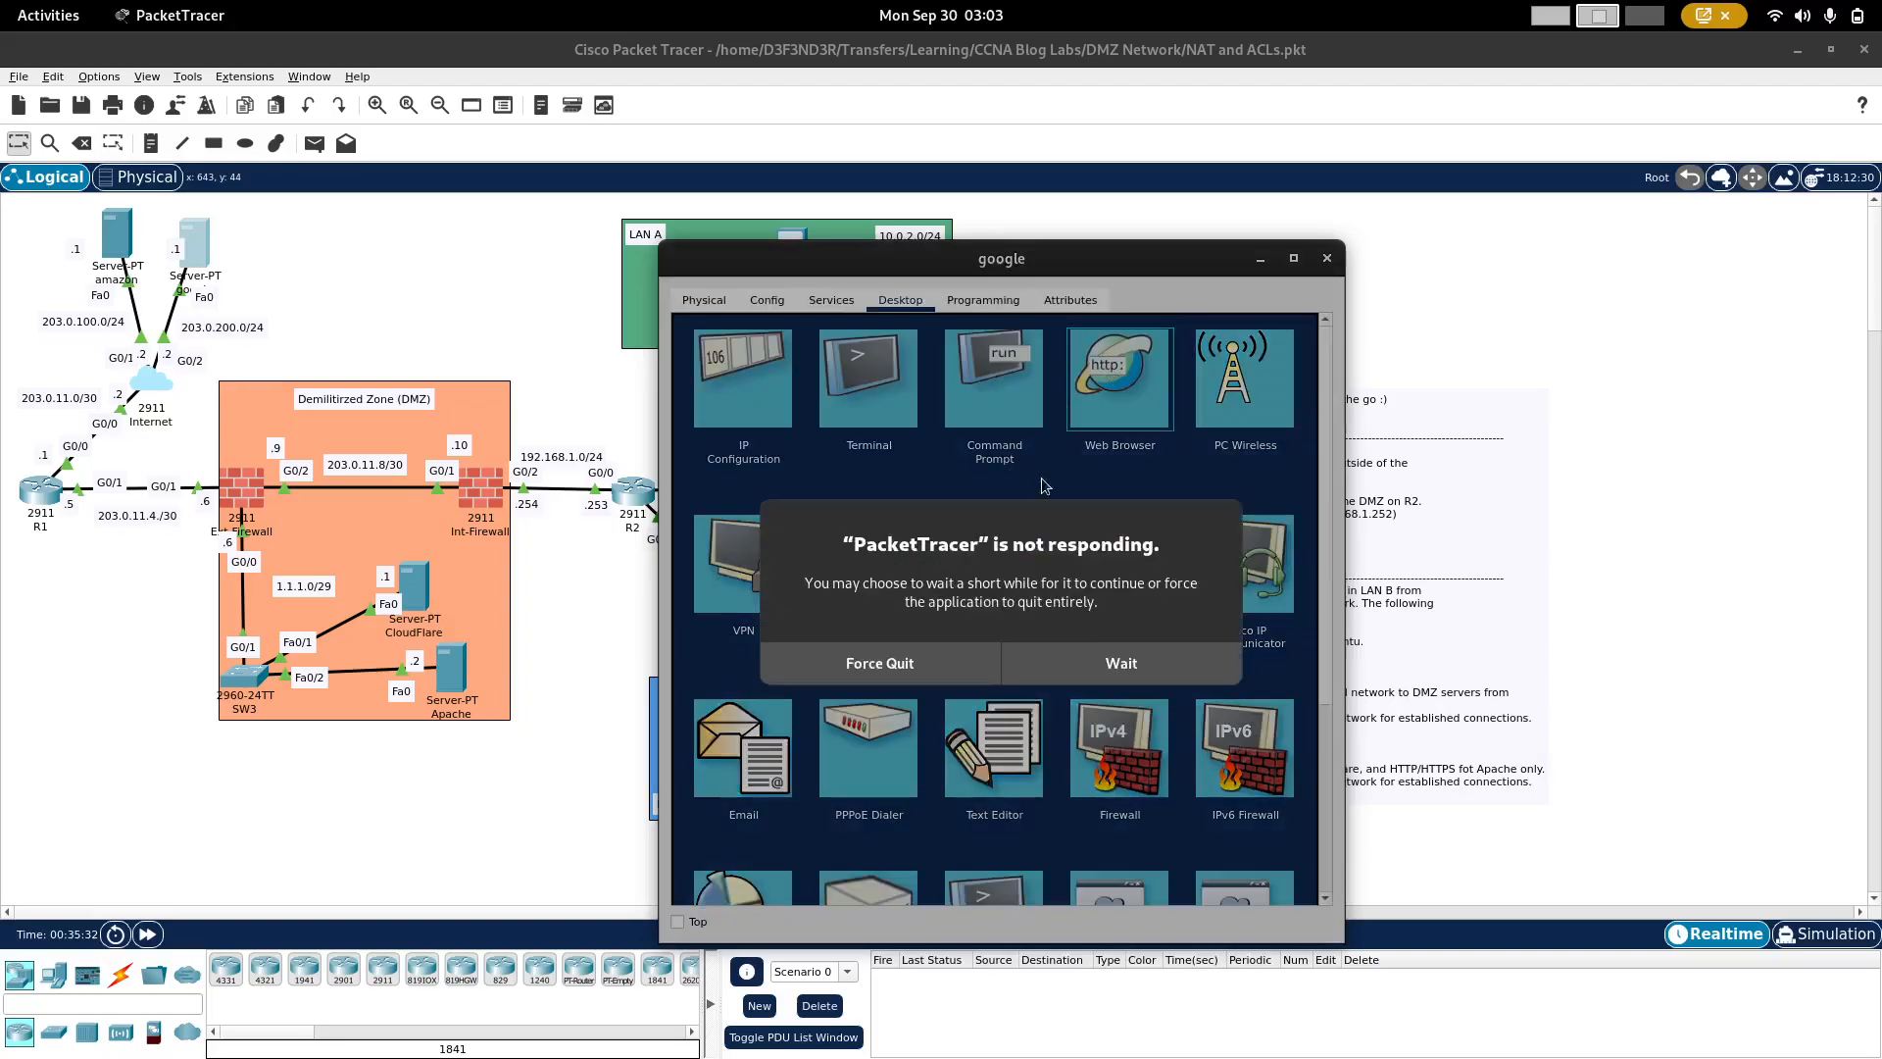
click(1102, 663)
click(822, 358)
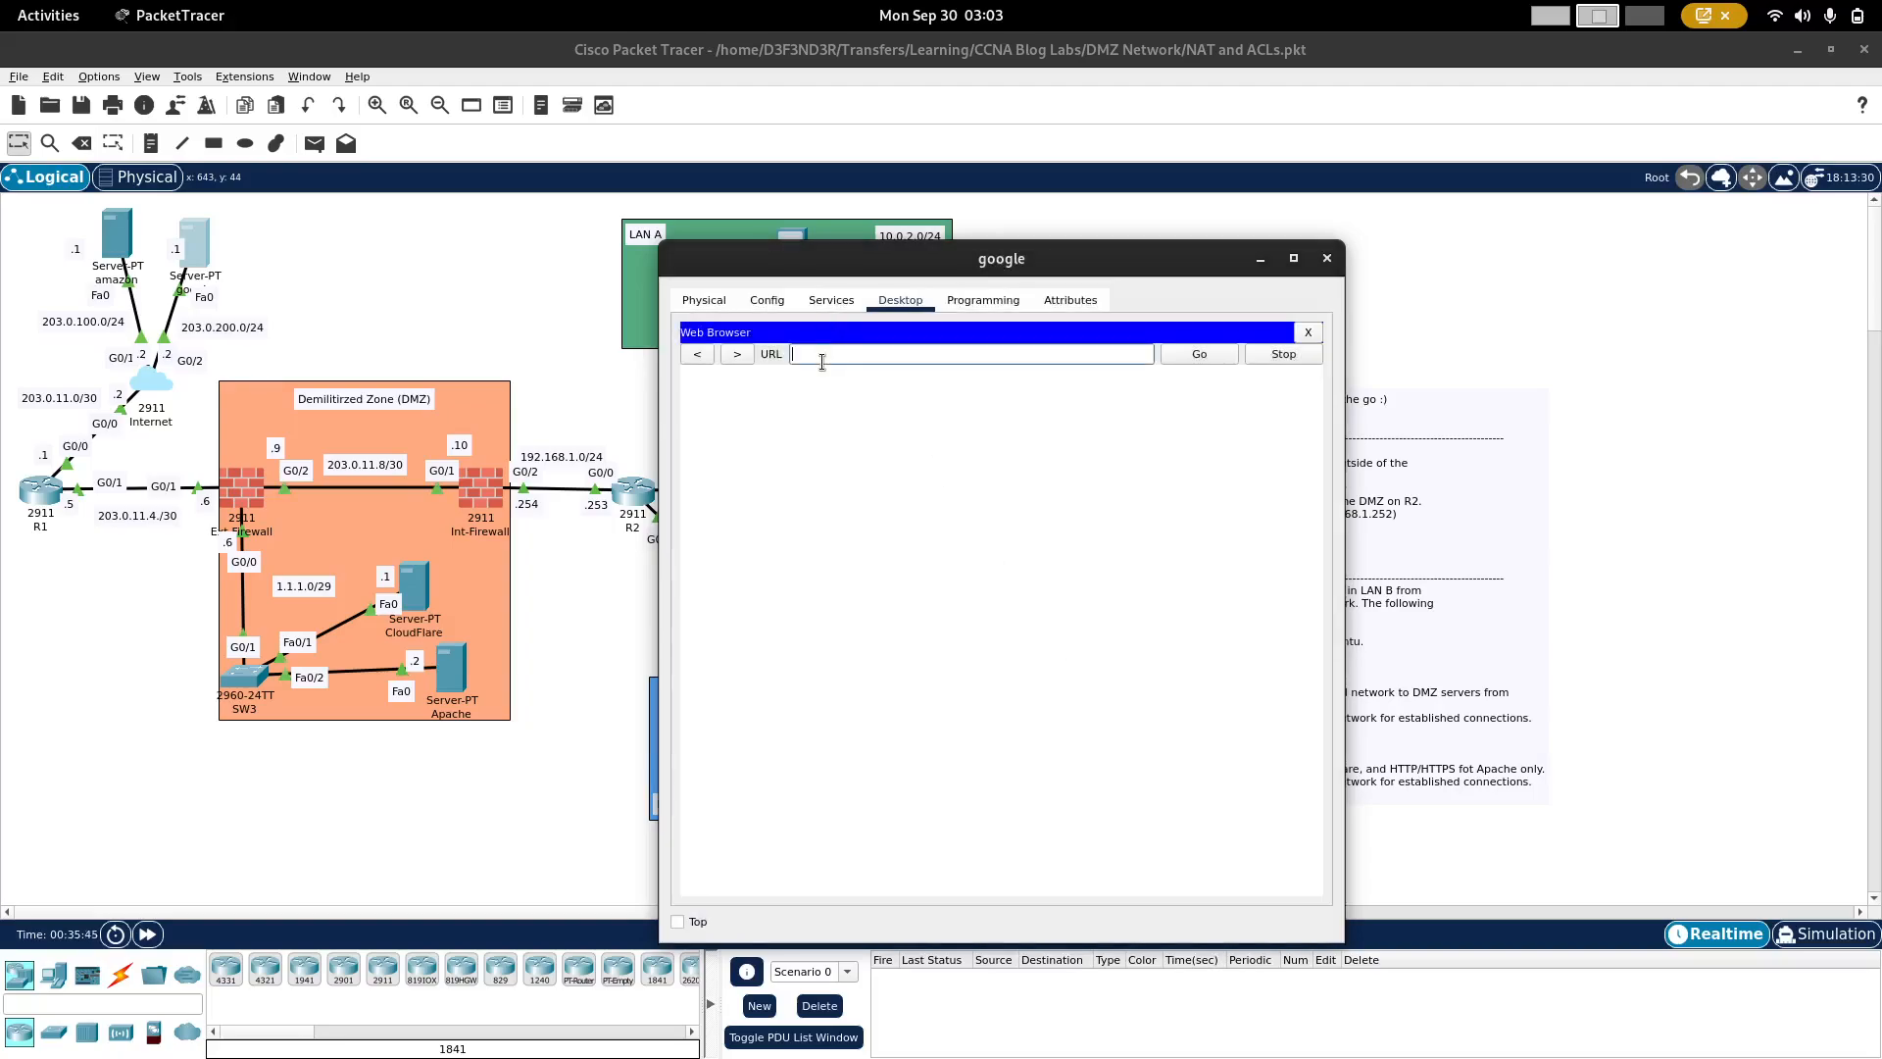
text(1.1.1.1)
key(Return)
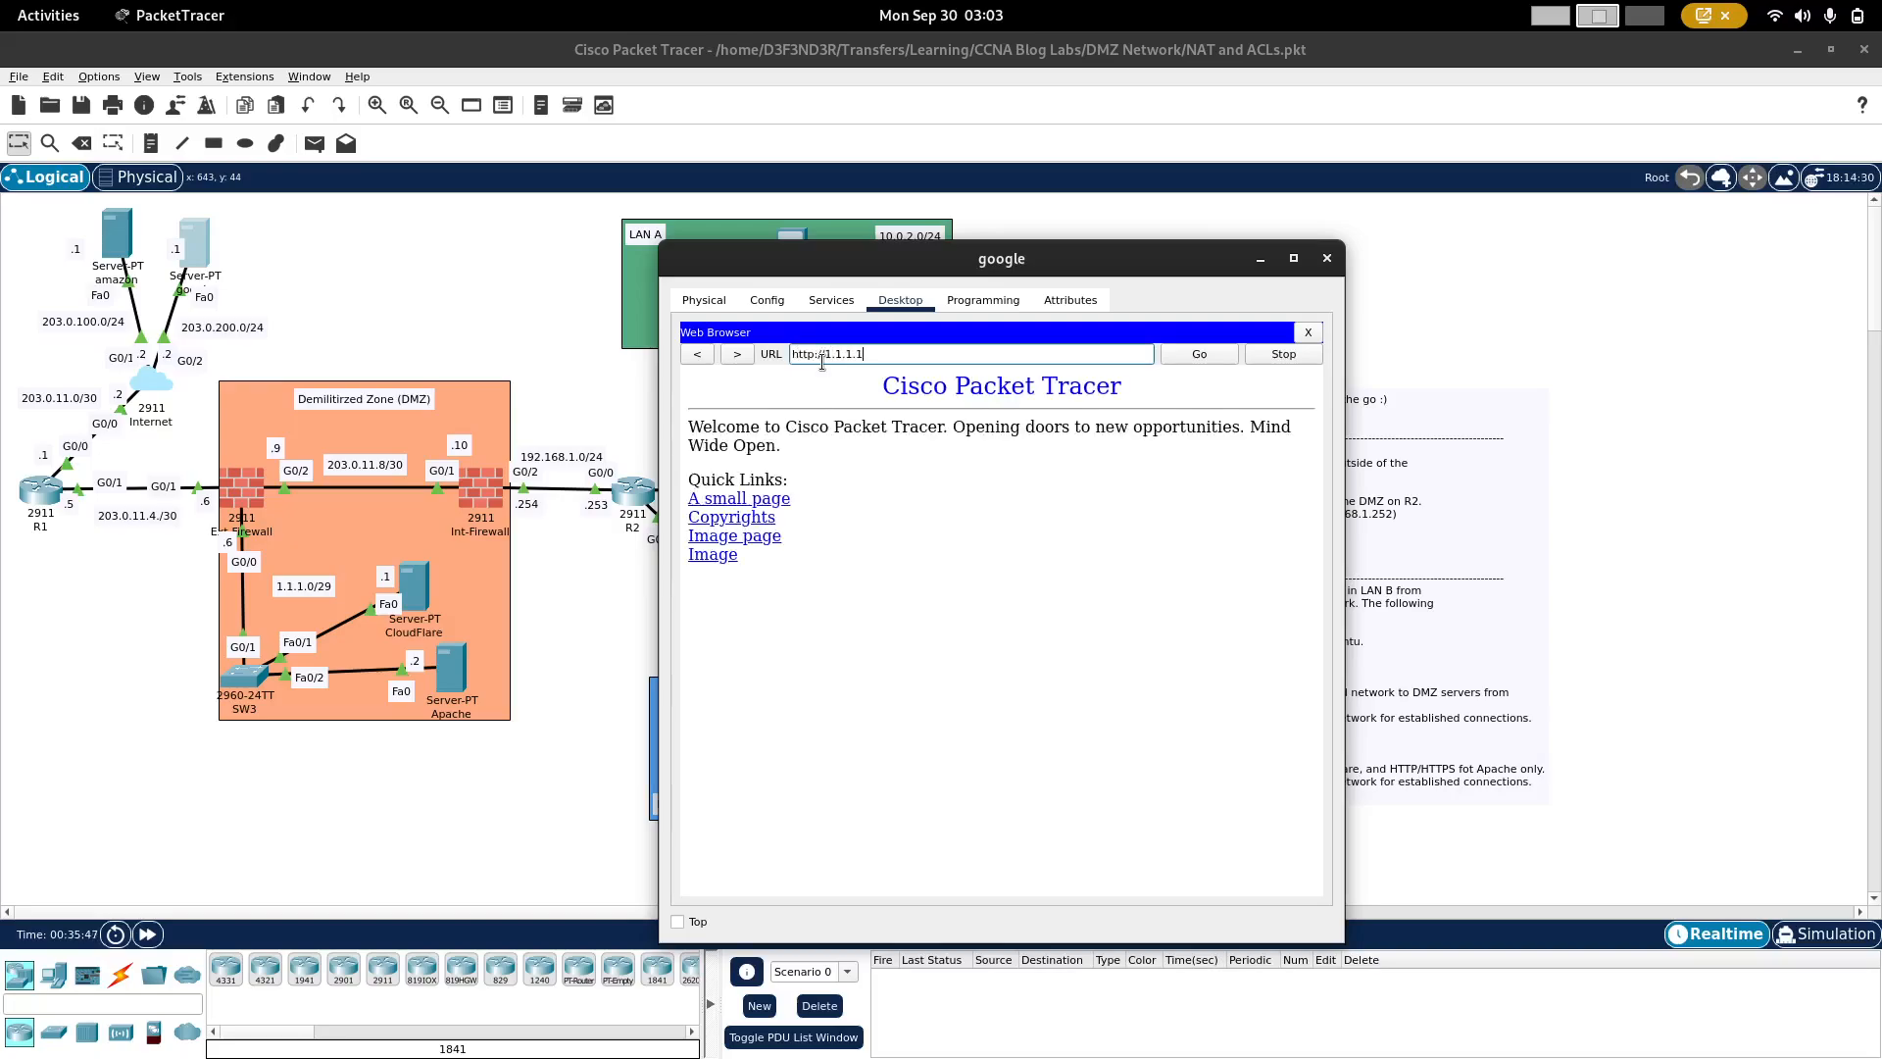
Step: Reapply the External access list inbound on Ext-Firewall's g0/1 interface
click(240, 477)
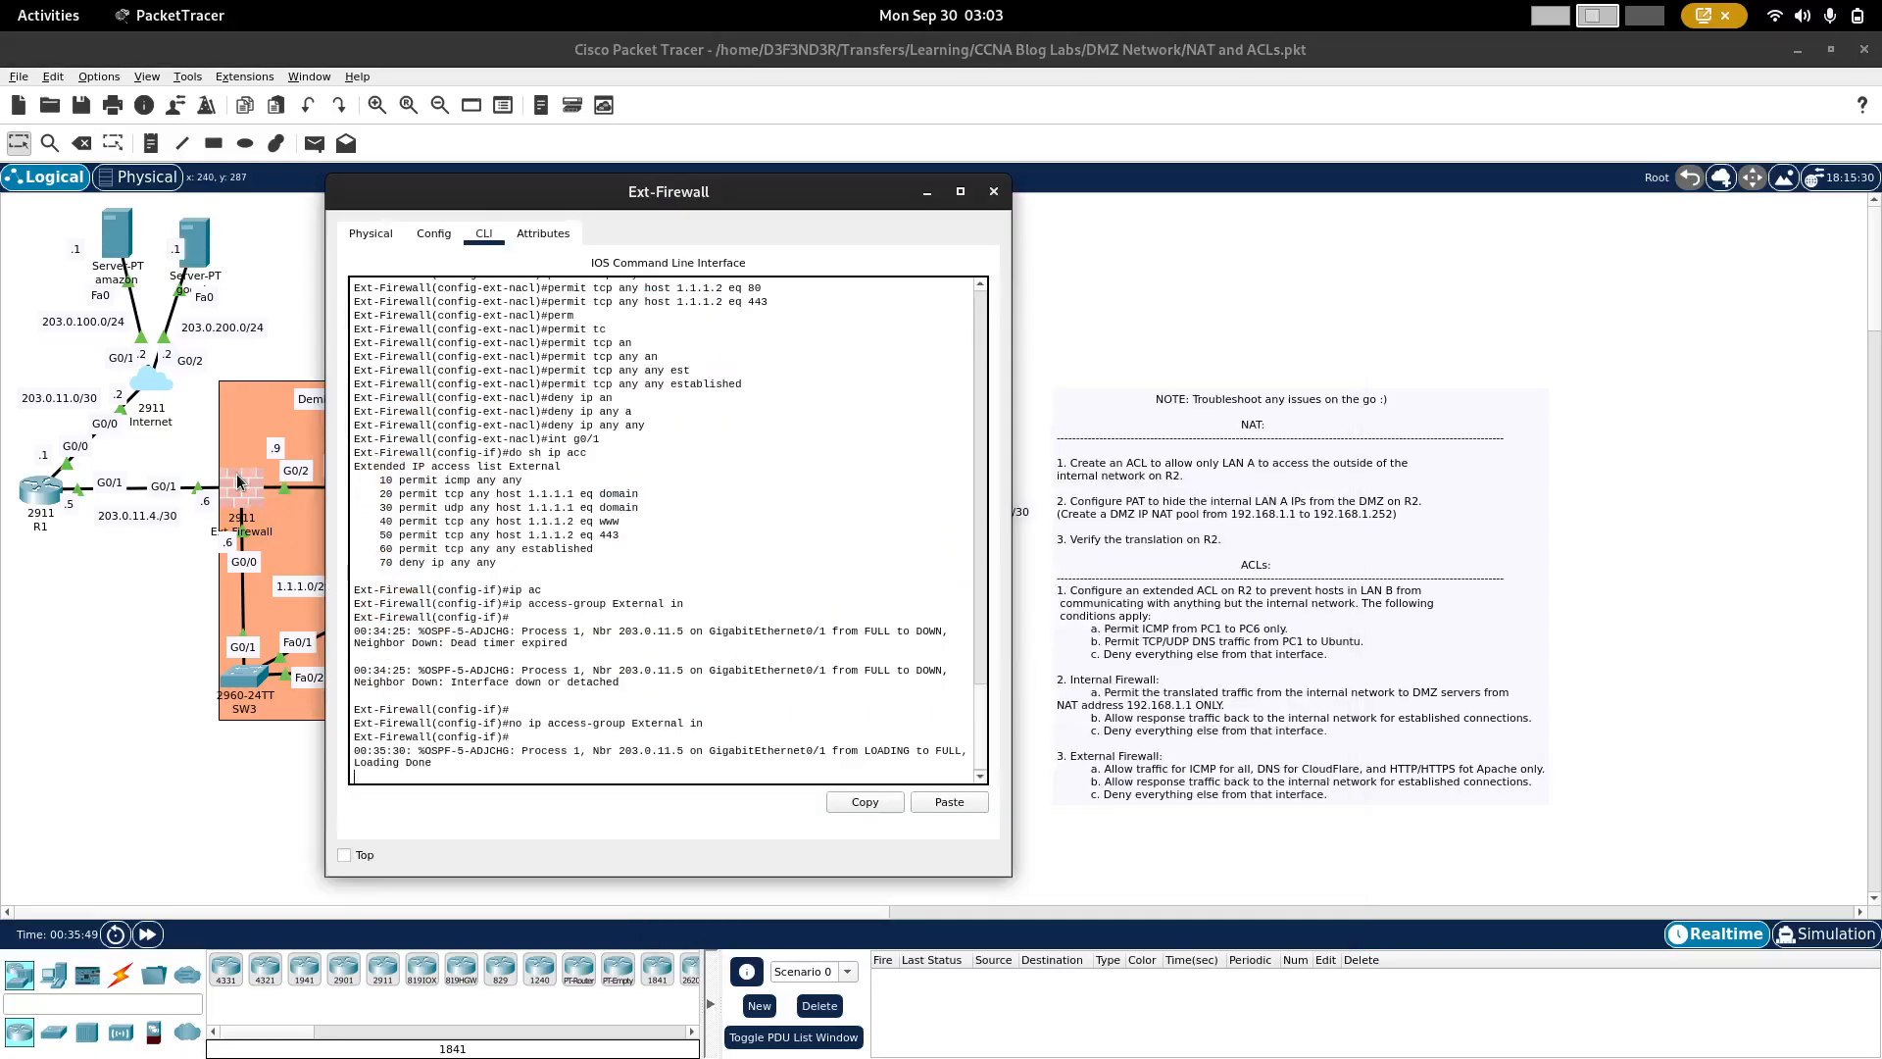
key(Up)
key(Up)
key(Return)
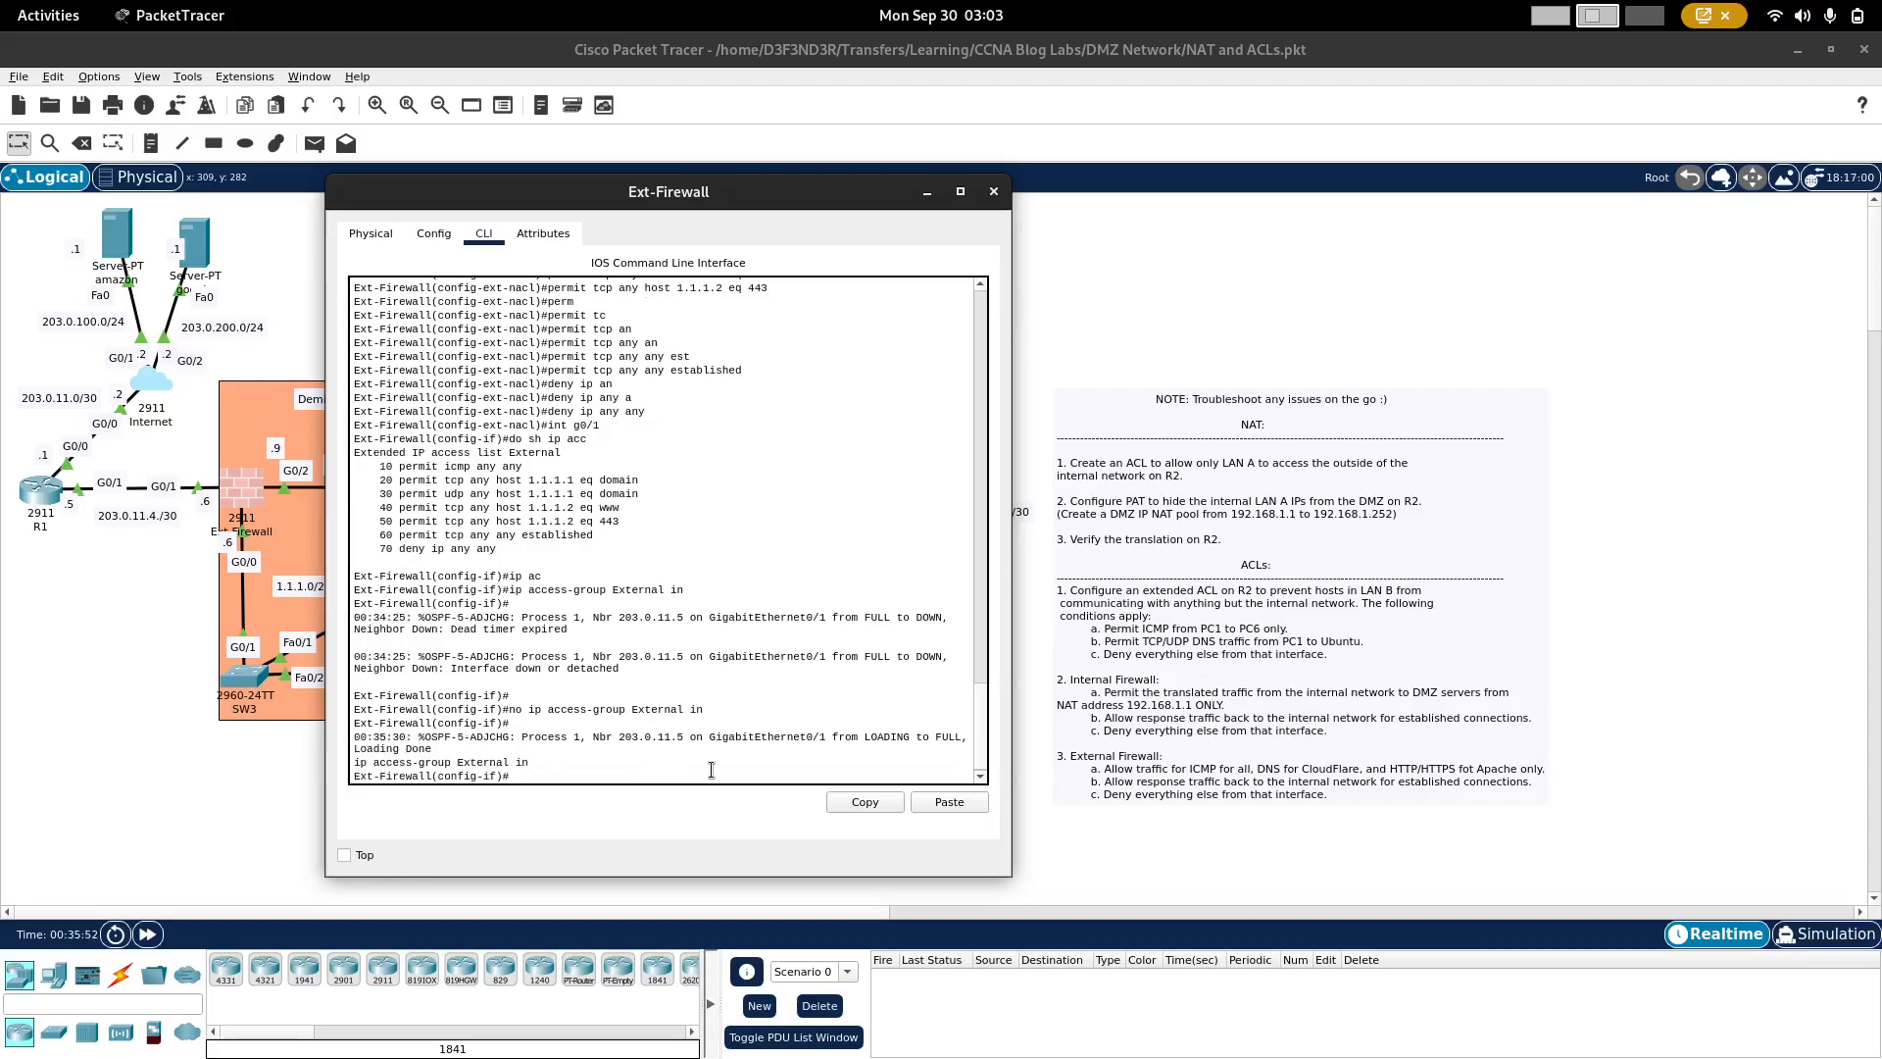
click(195, 250)
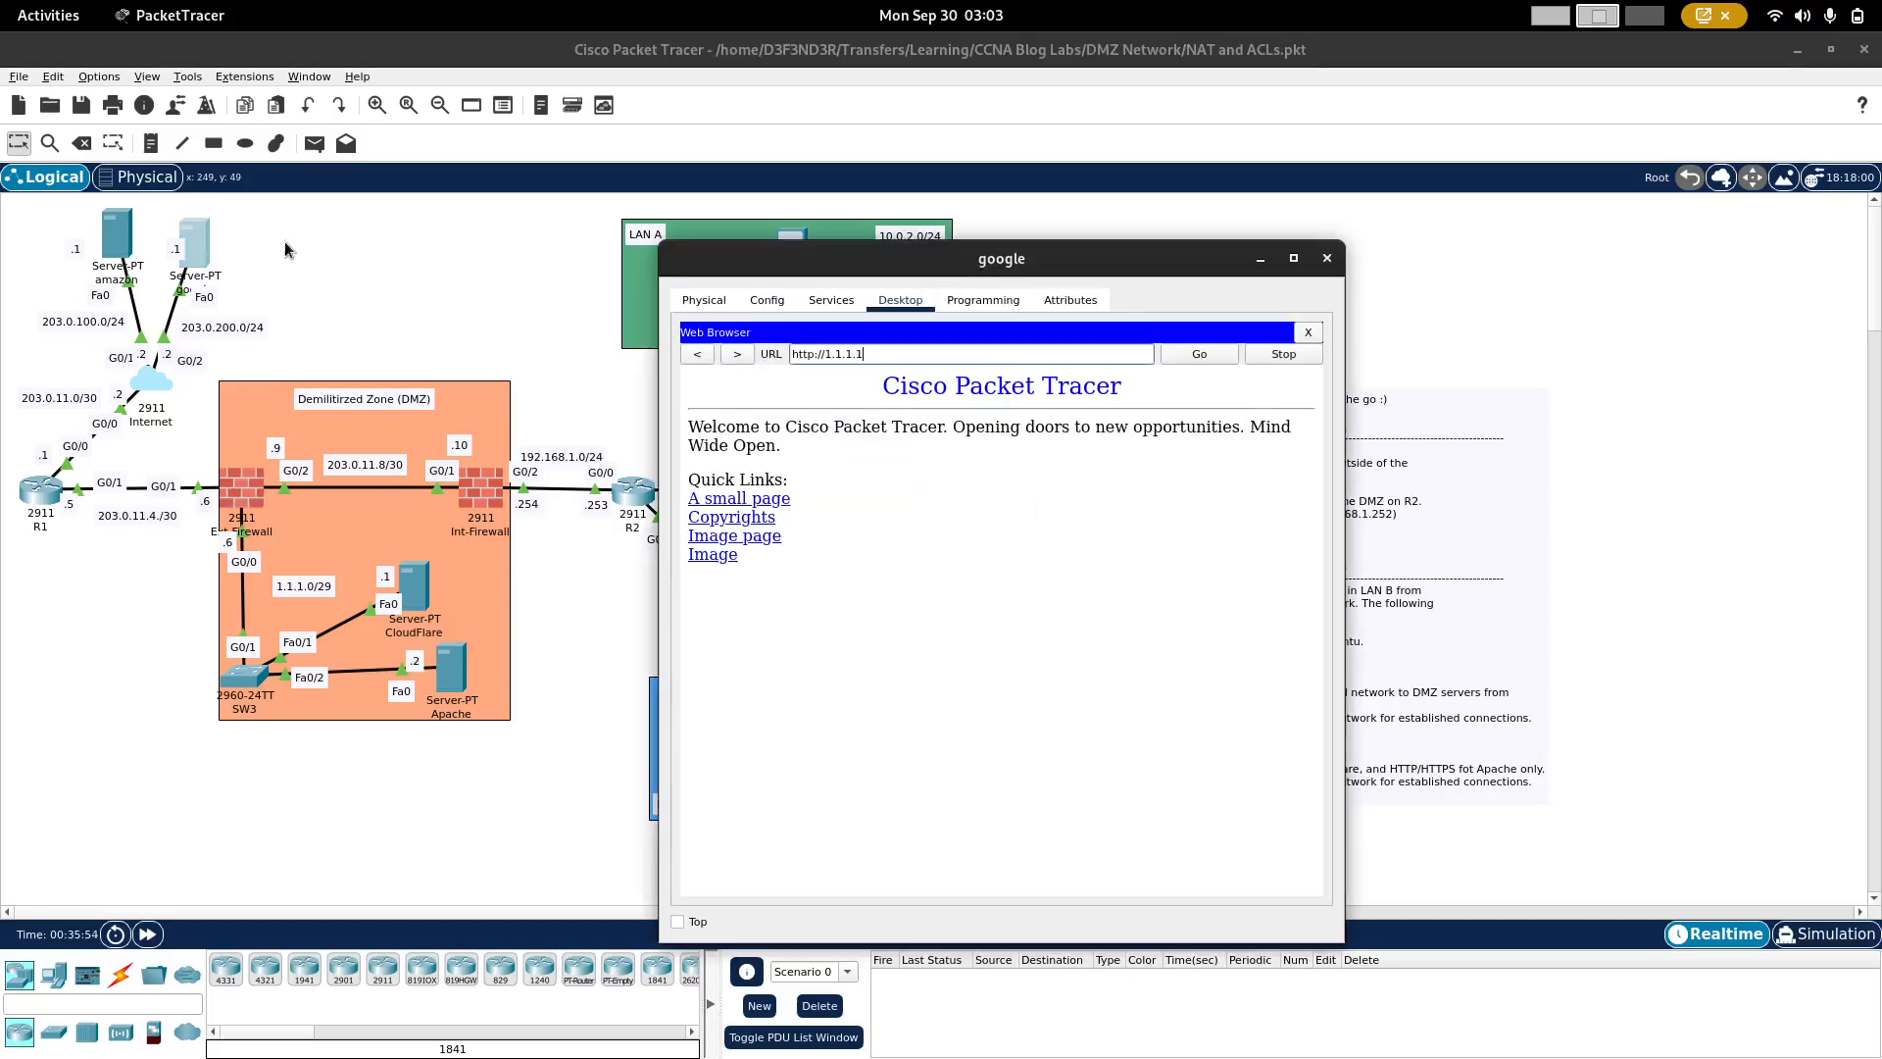
click(1191, 361)
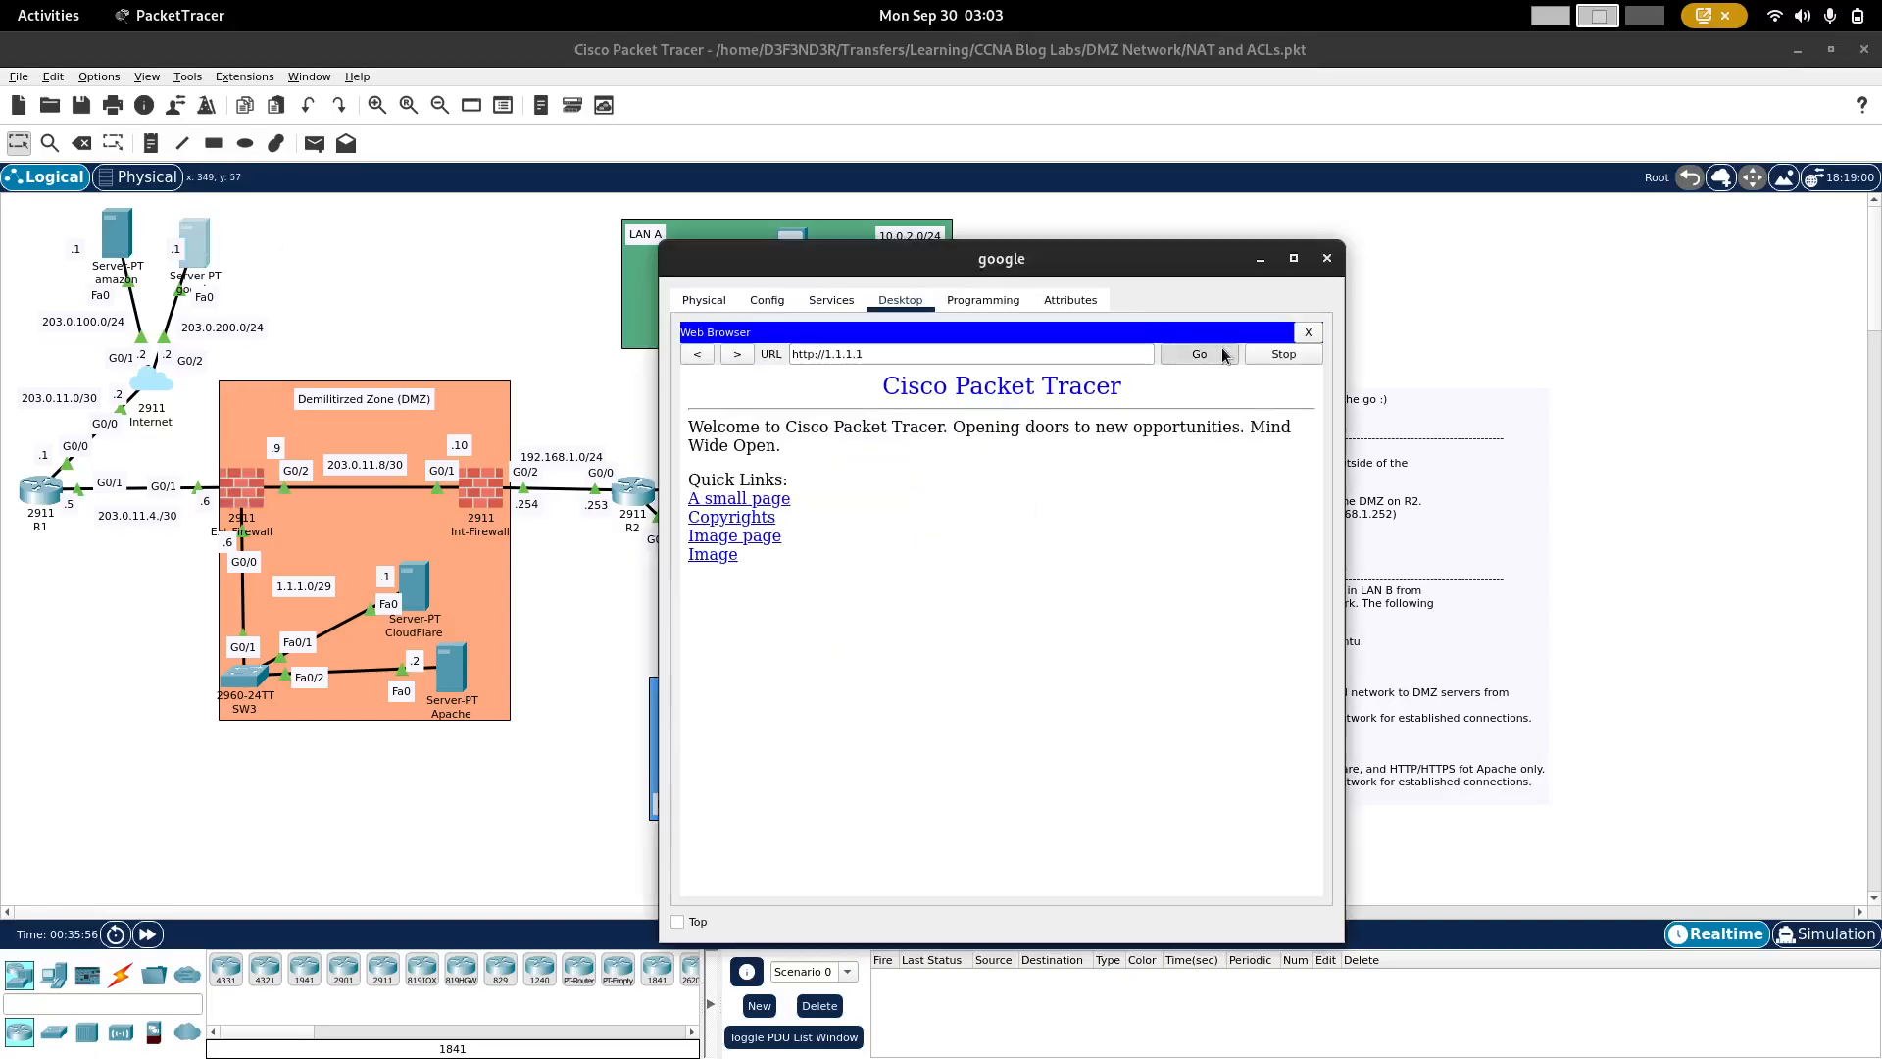
double_click(883, 361)
key(Return)
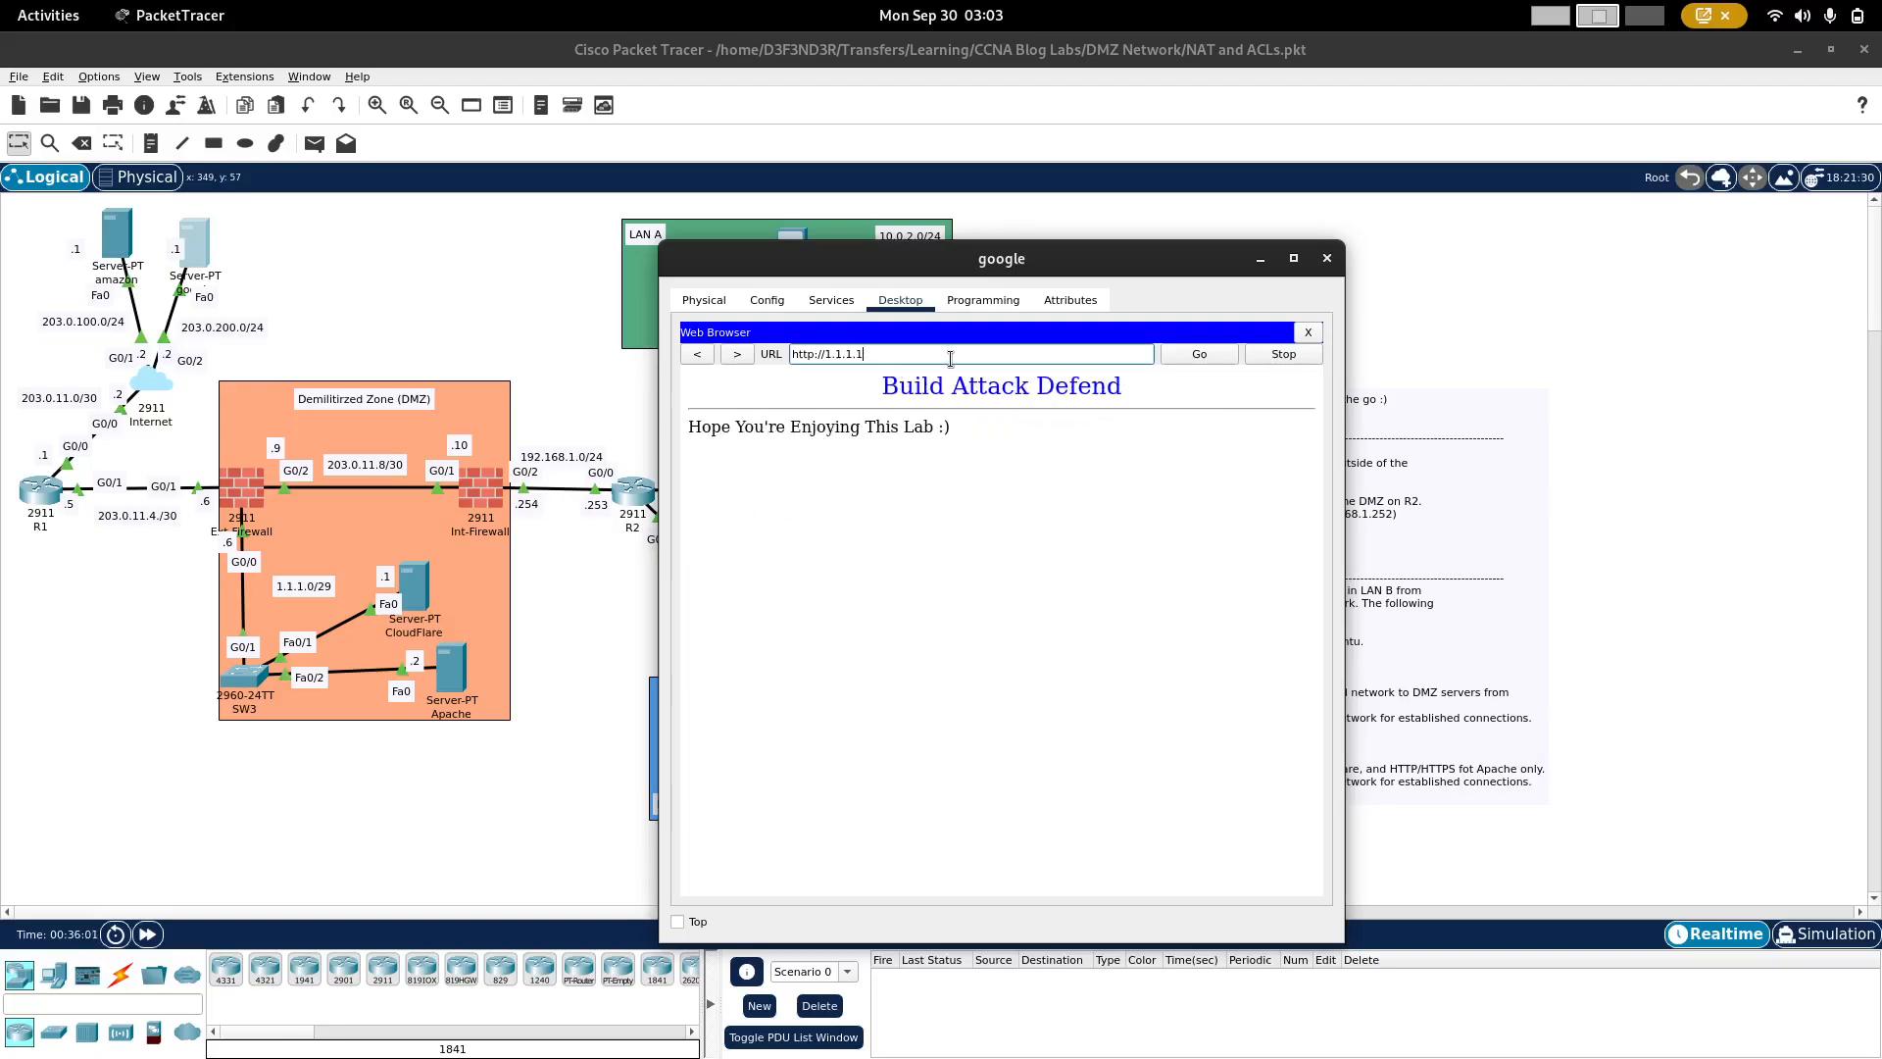
click(1219, 358)
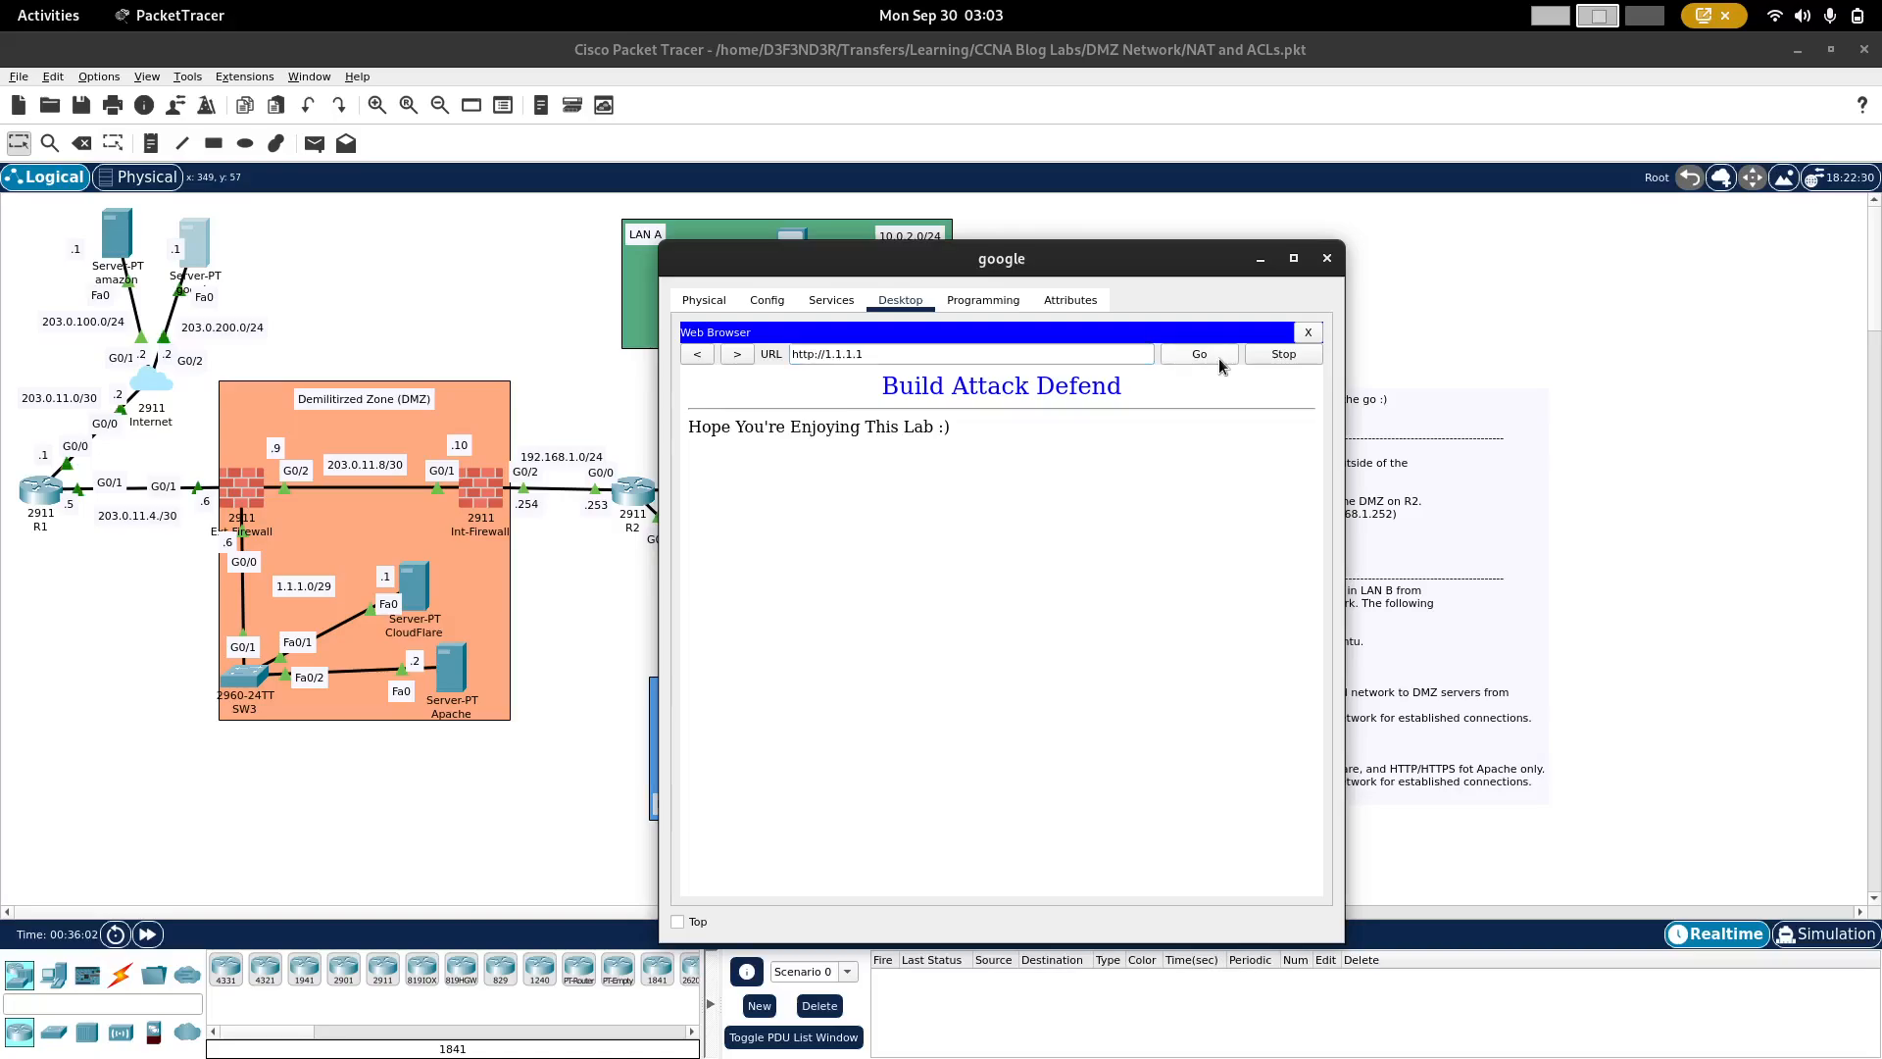
Step: Close PC2's command prompt in LAN B and open its web browser
click(432, 278)
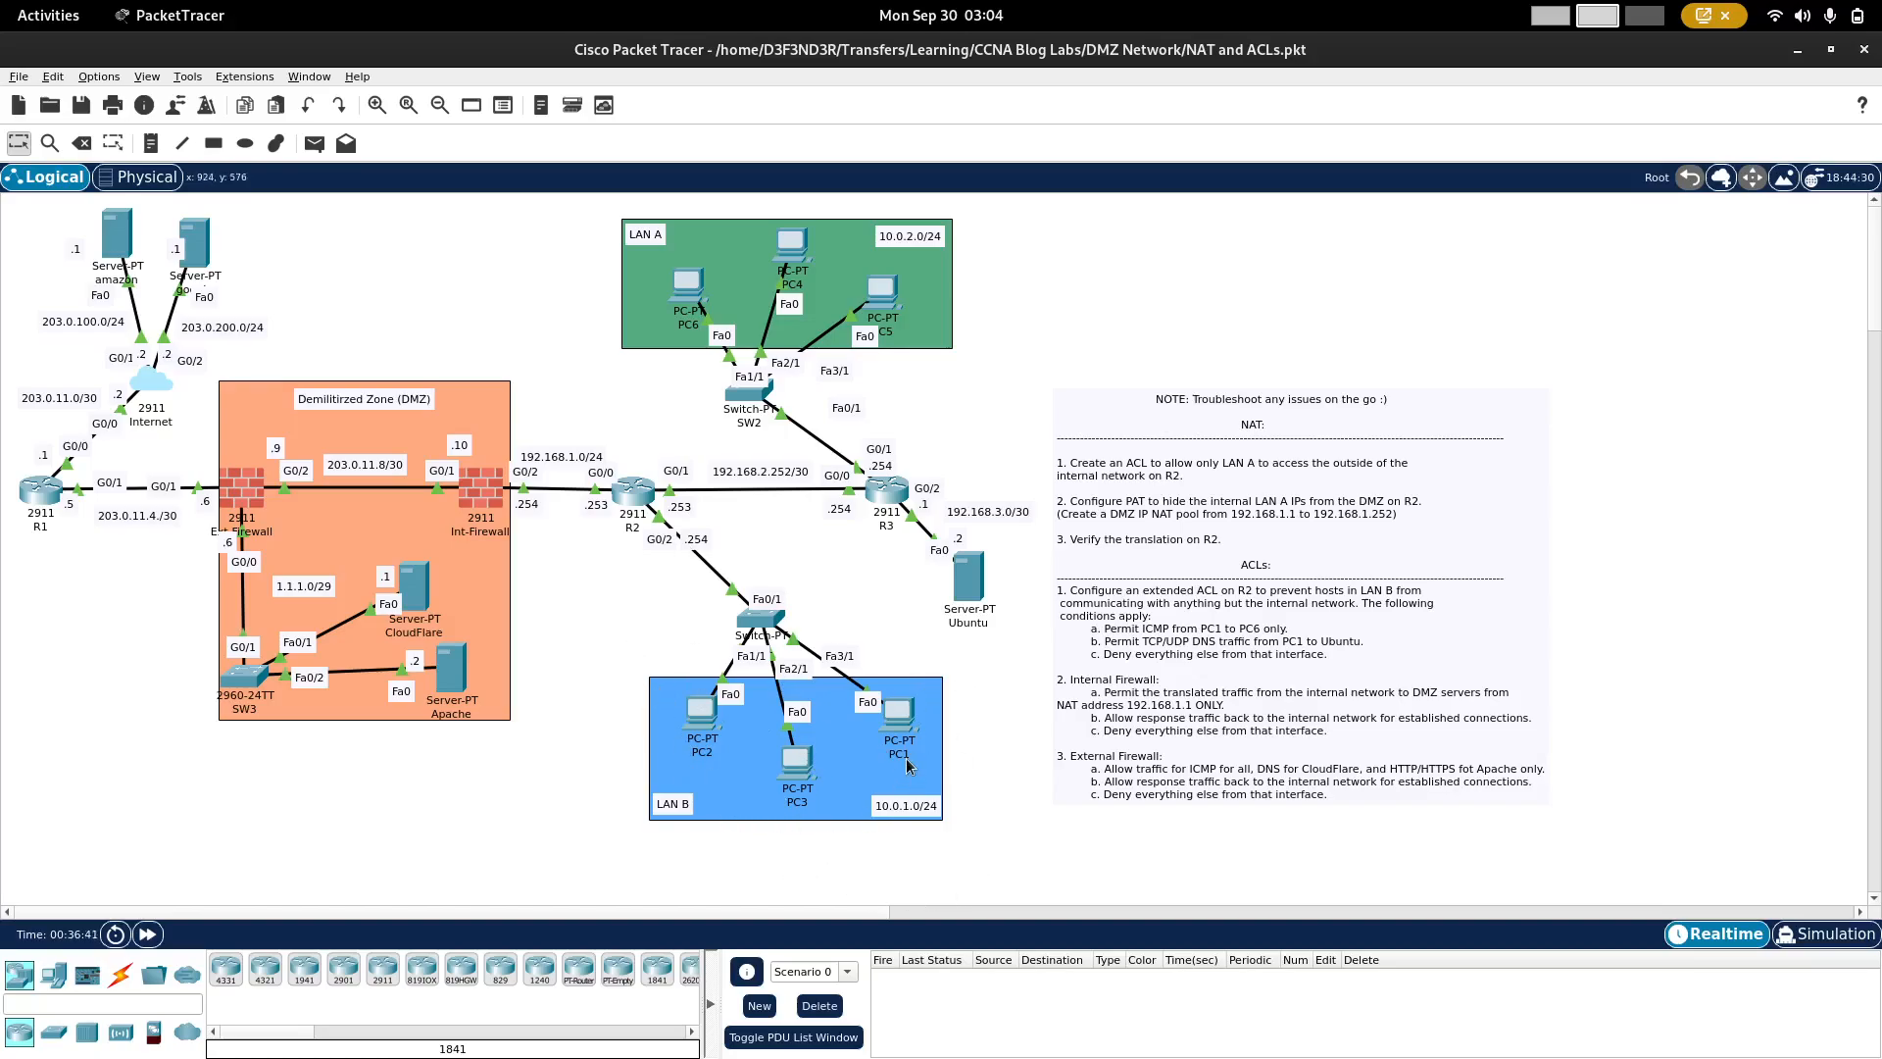
mouse_move(908, 766)
click(701, 721)
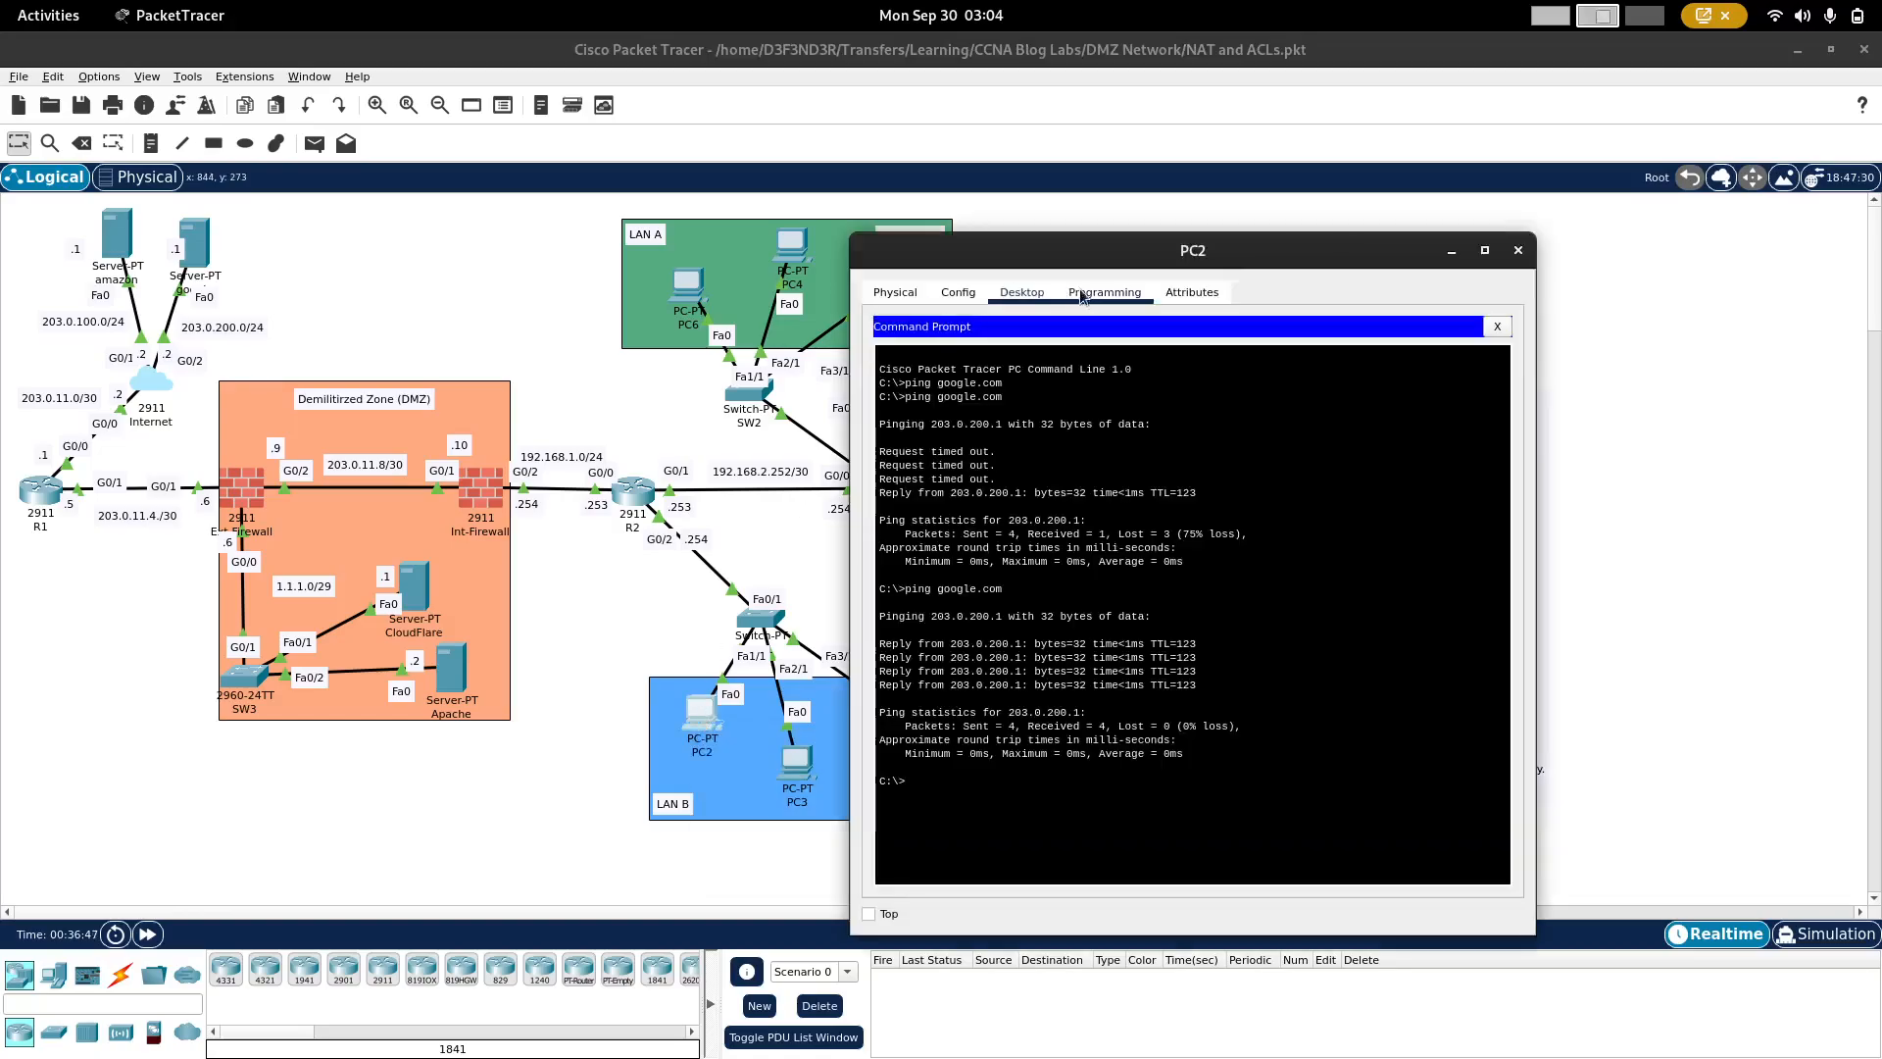
click(1497, 326)
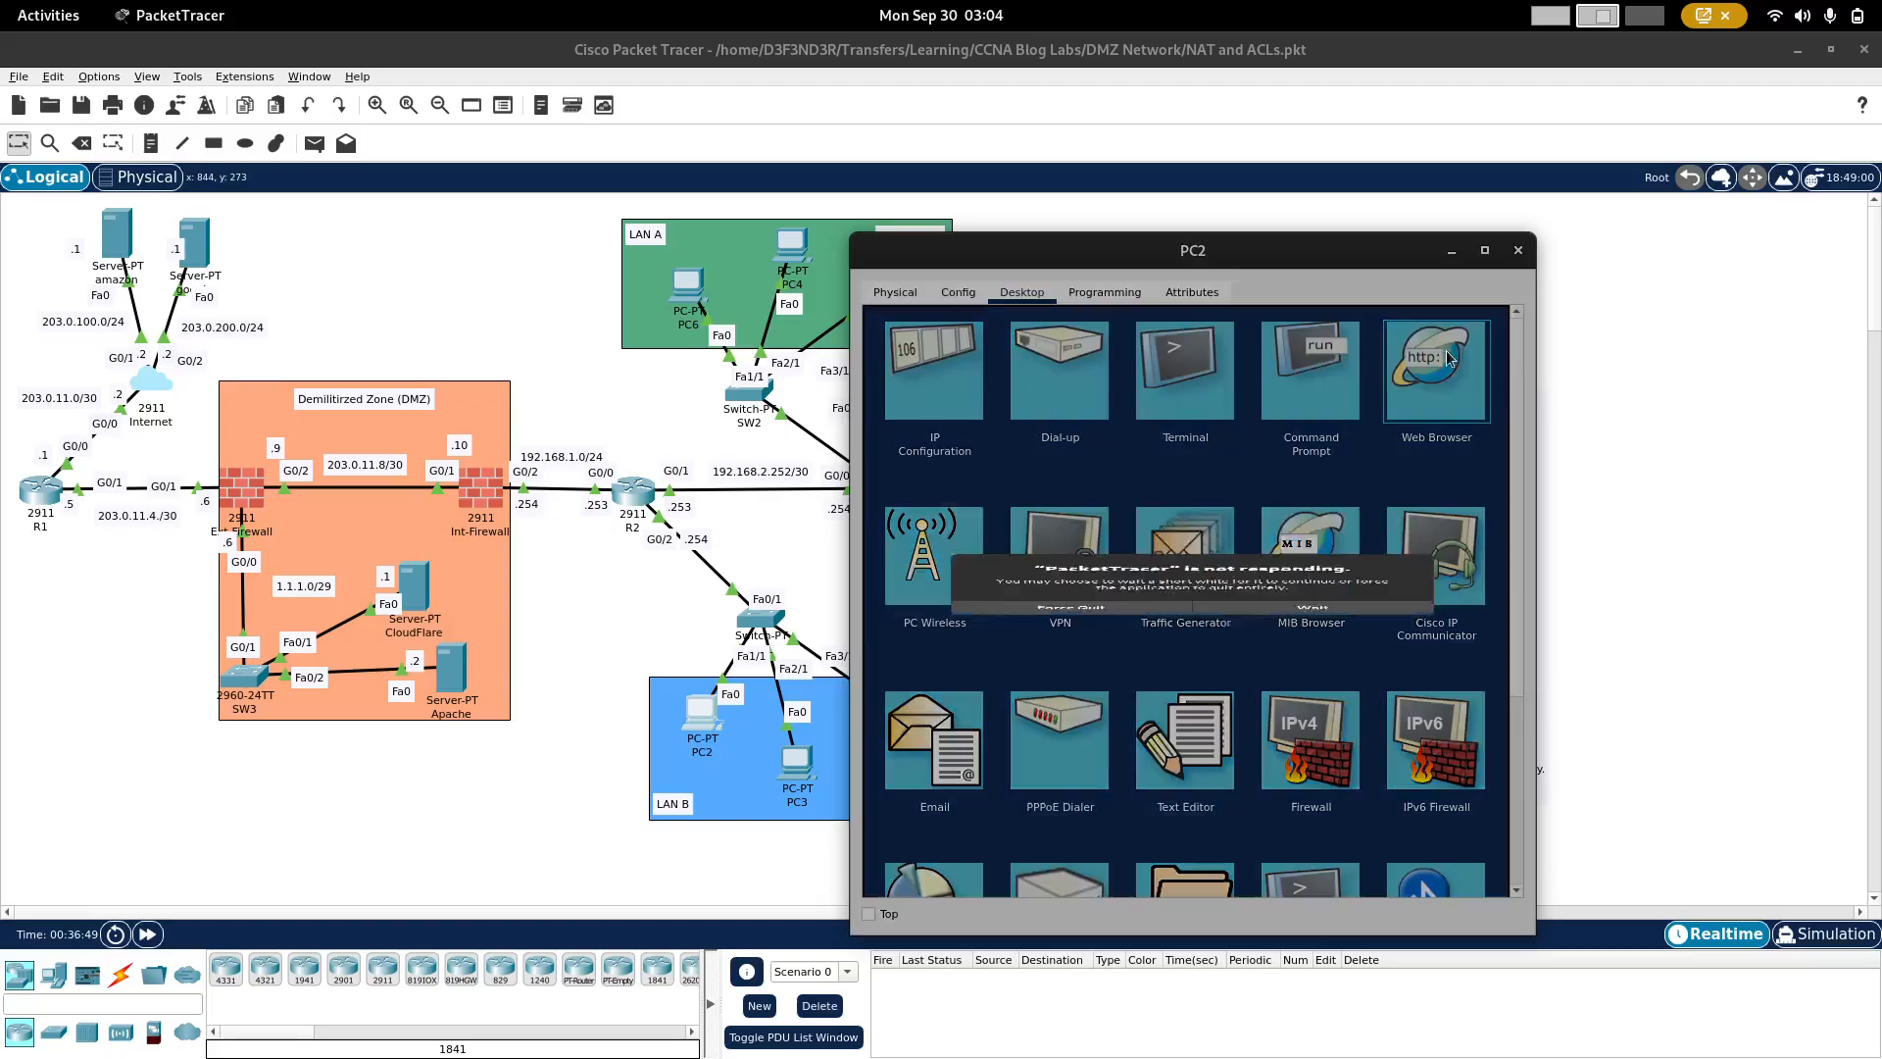
click(1280, 652)
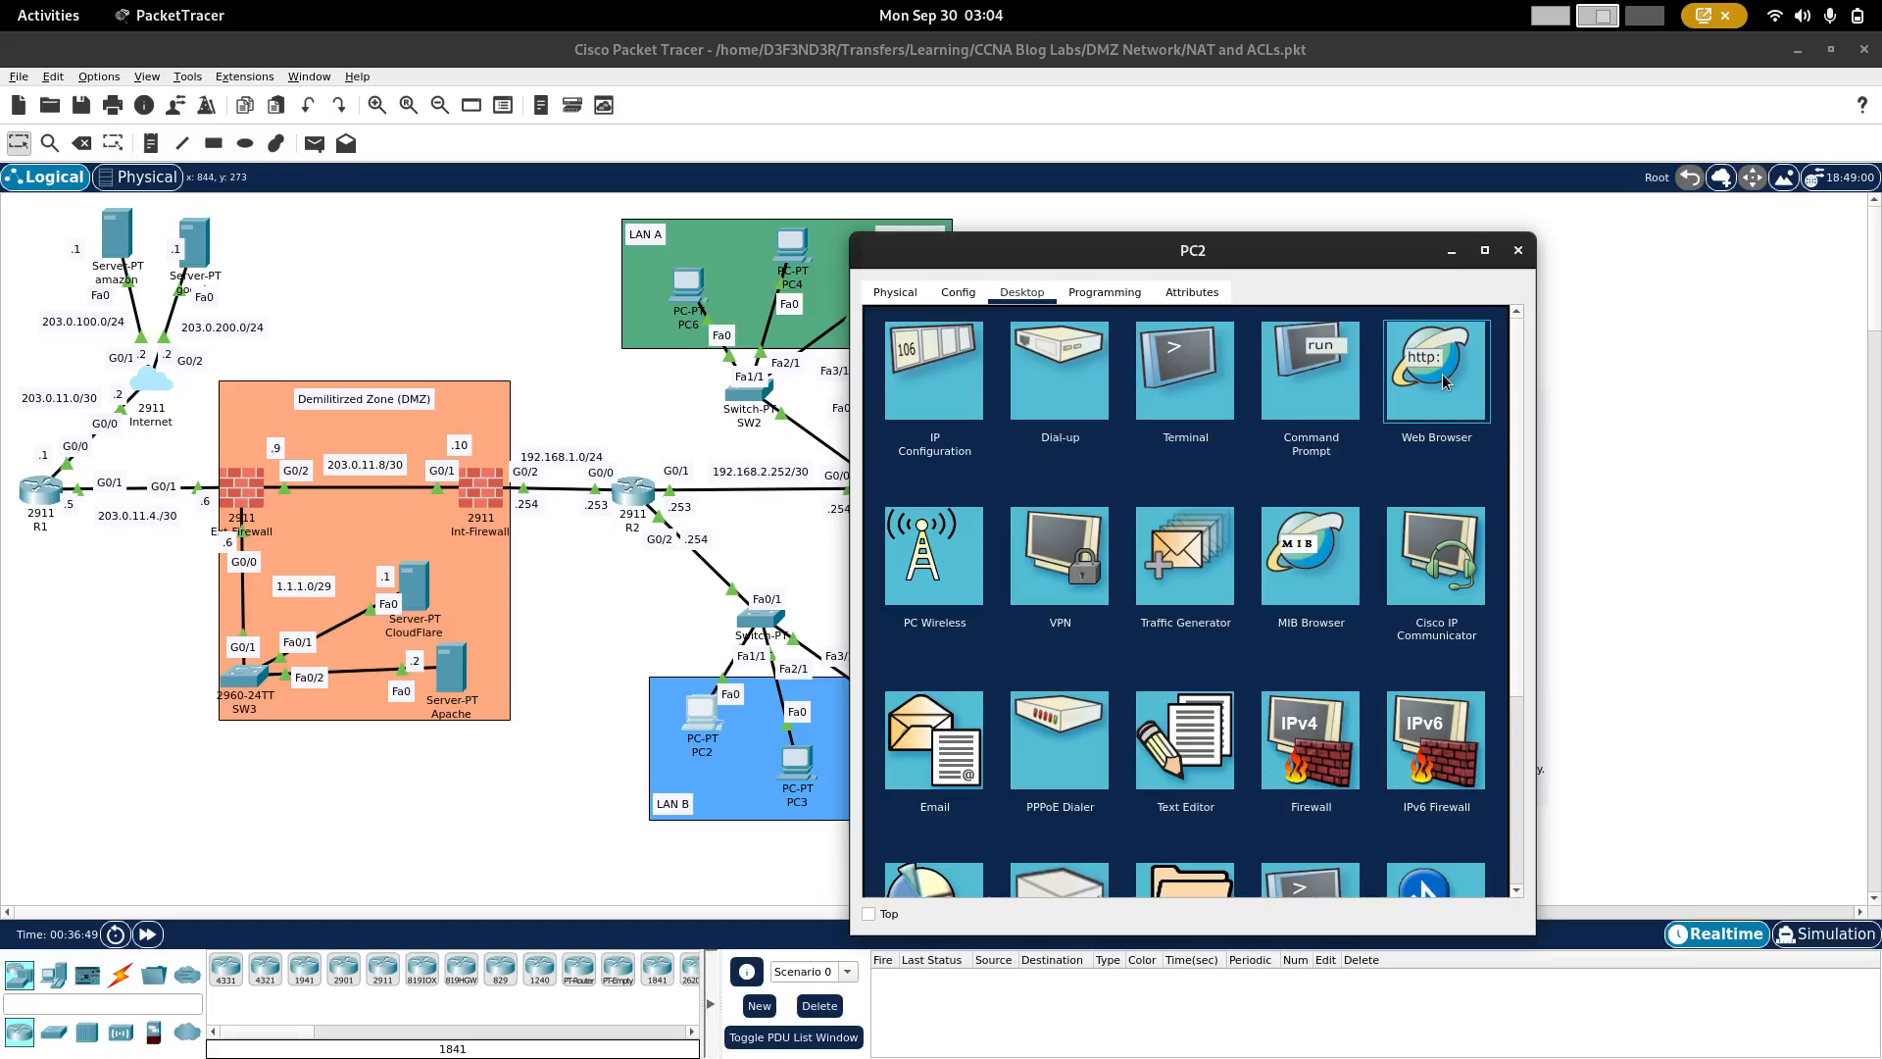
click(1293, 655)
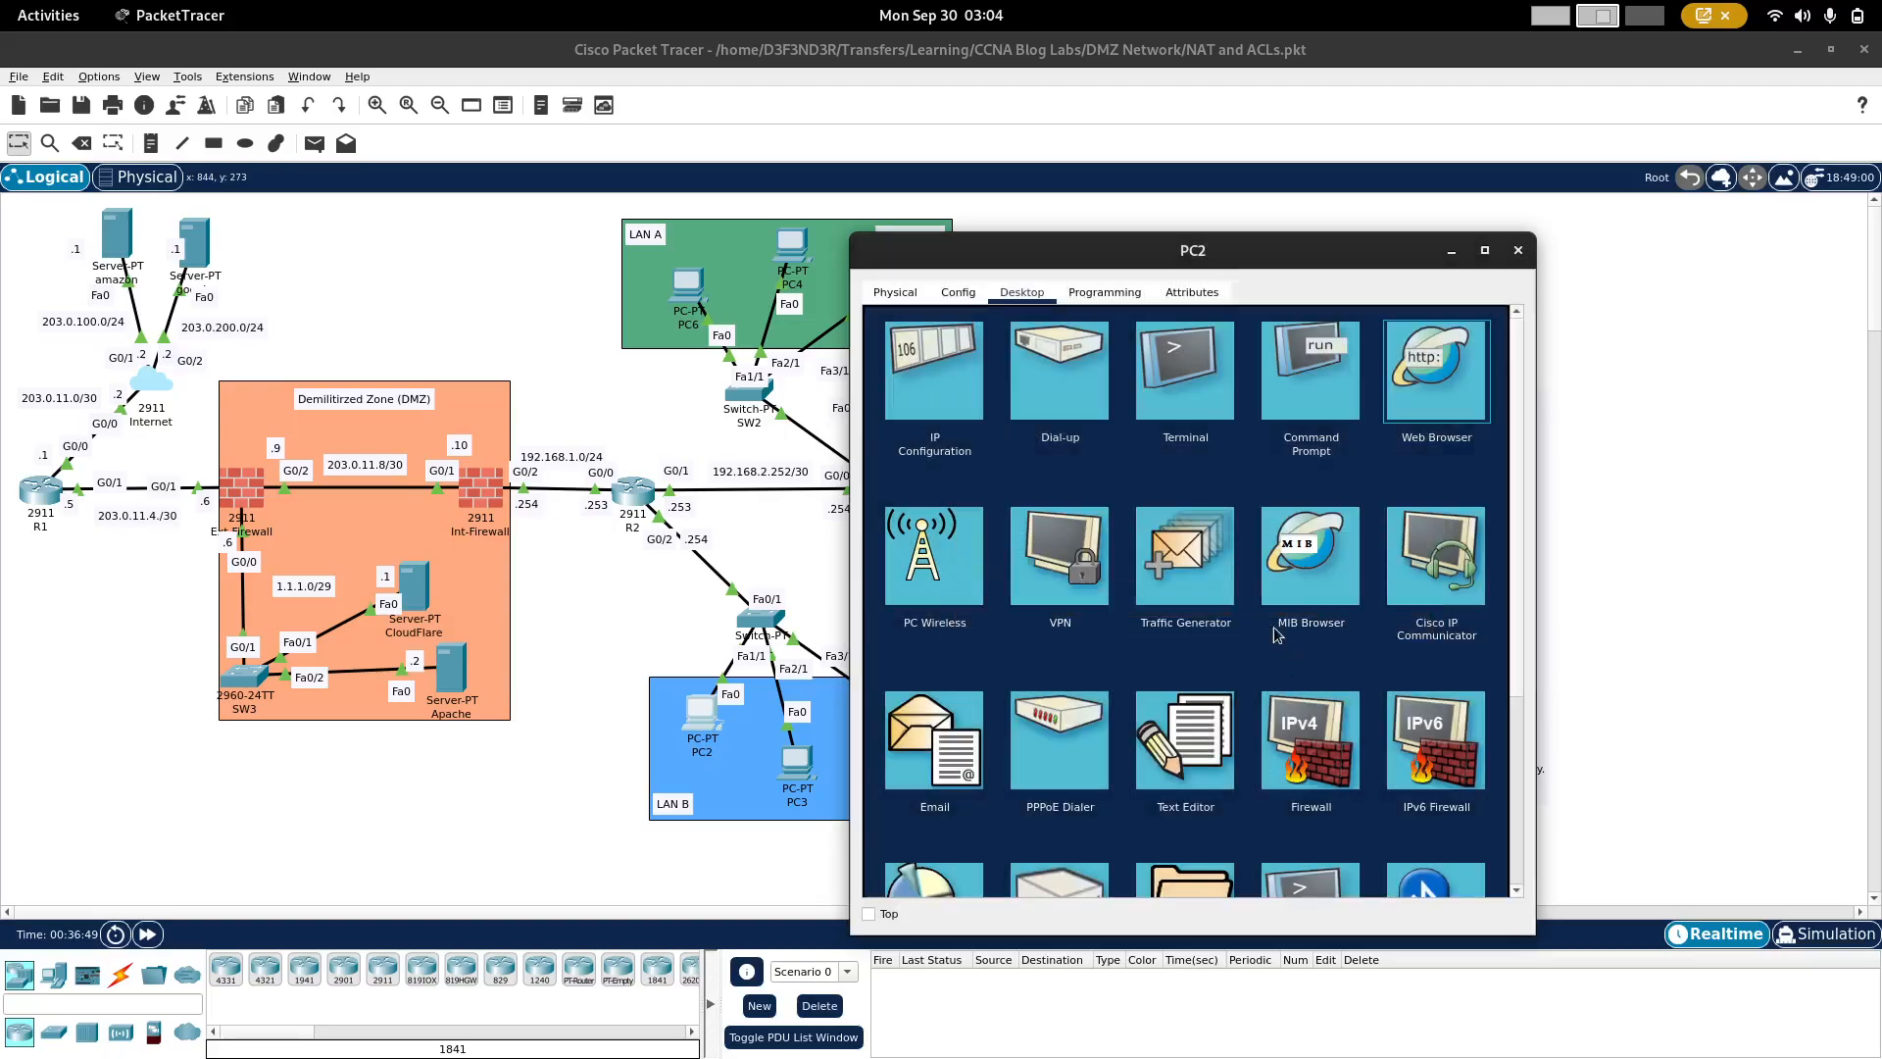
click(1429, 405)
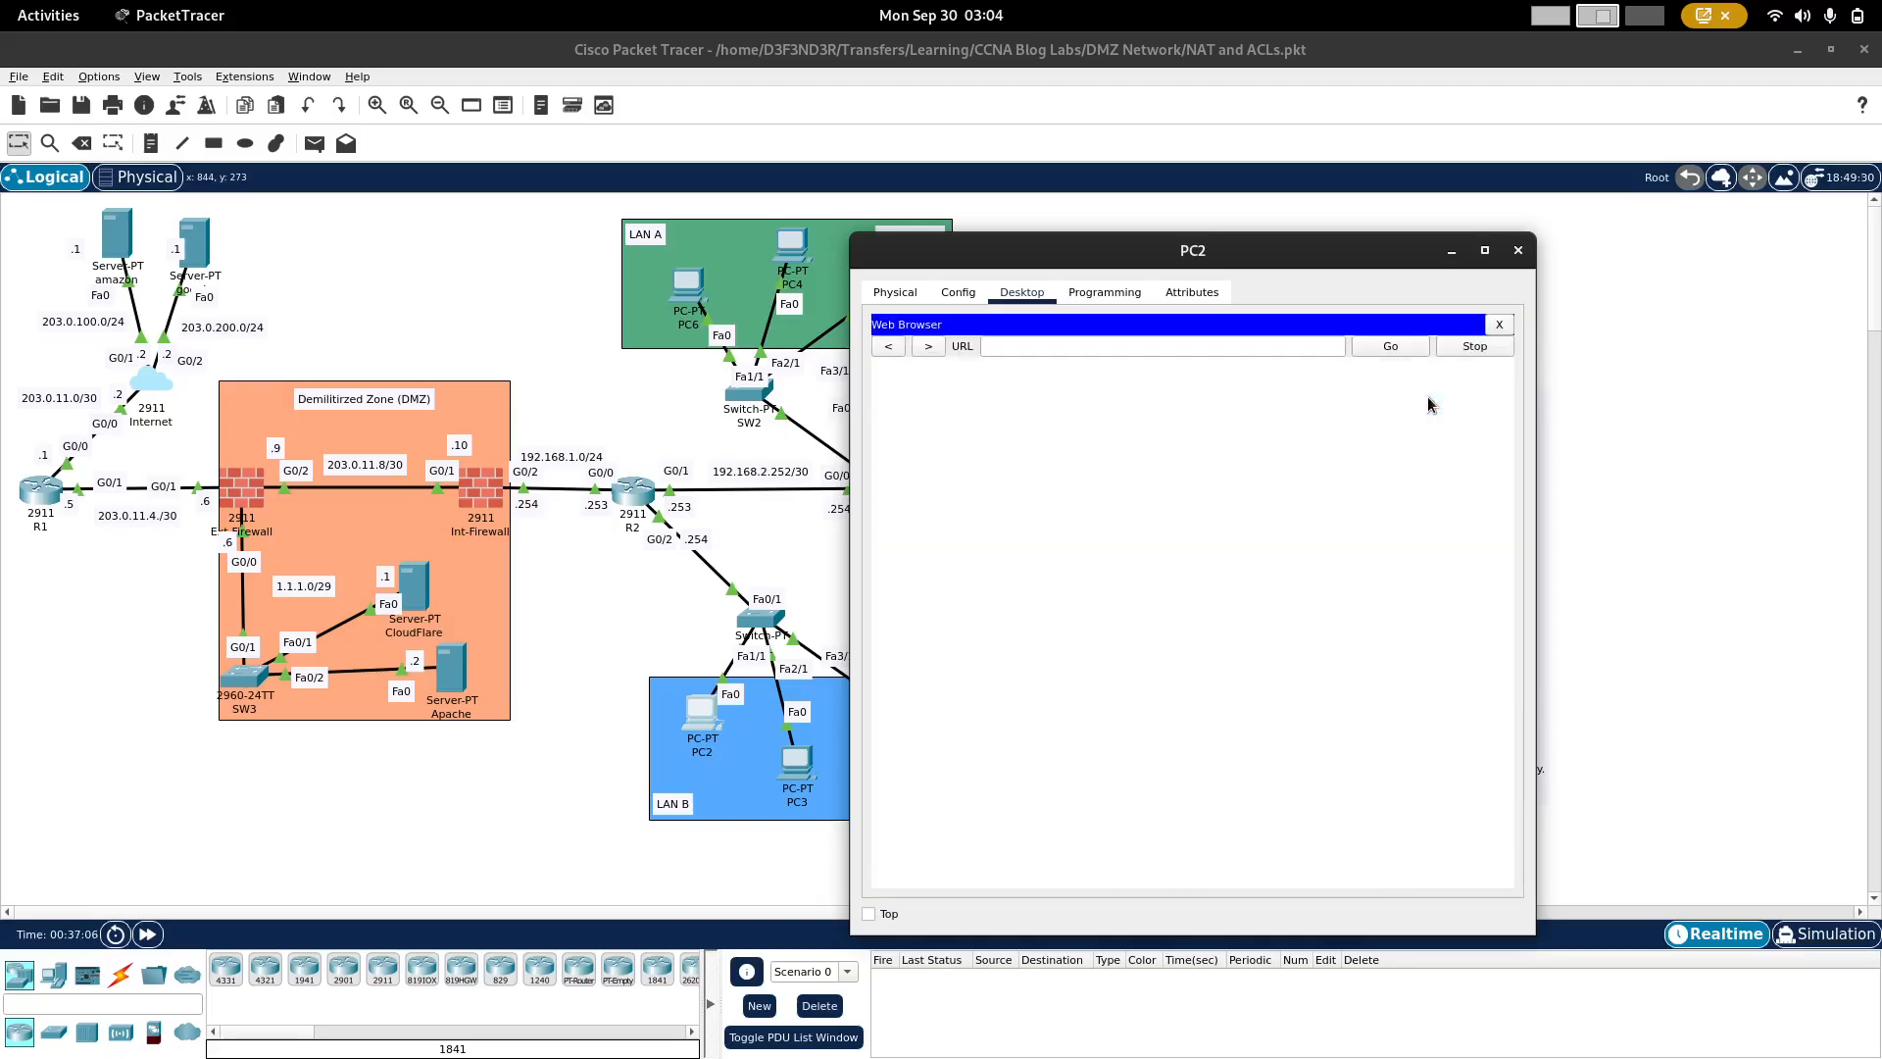
click(1216, 353)
text(goog)
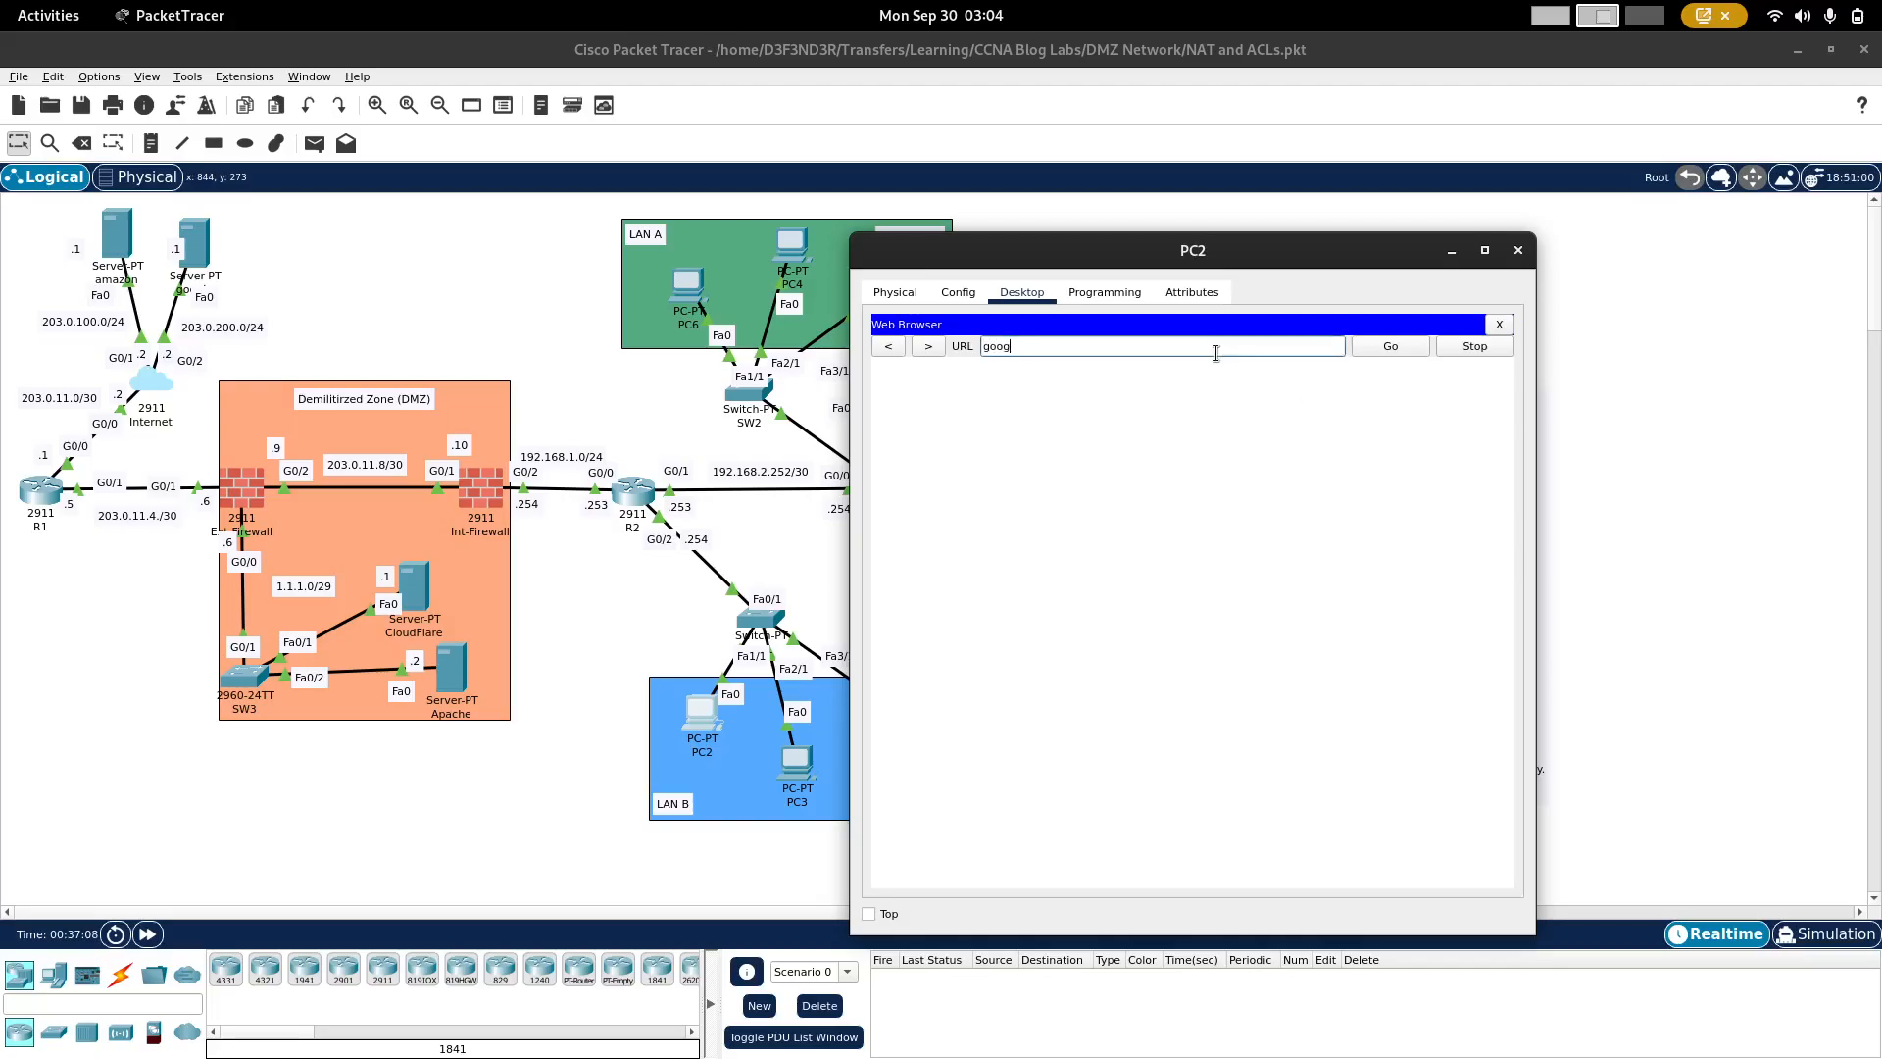
text(le.com)
click(1403, 351)
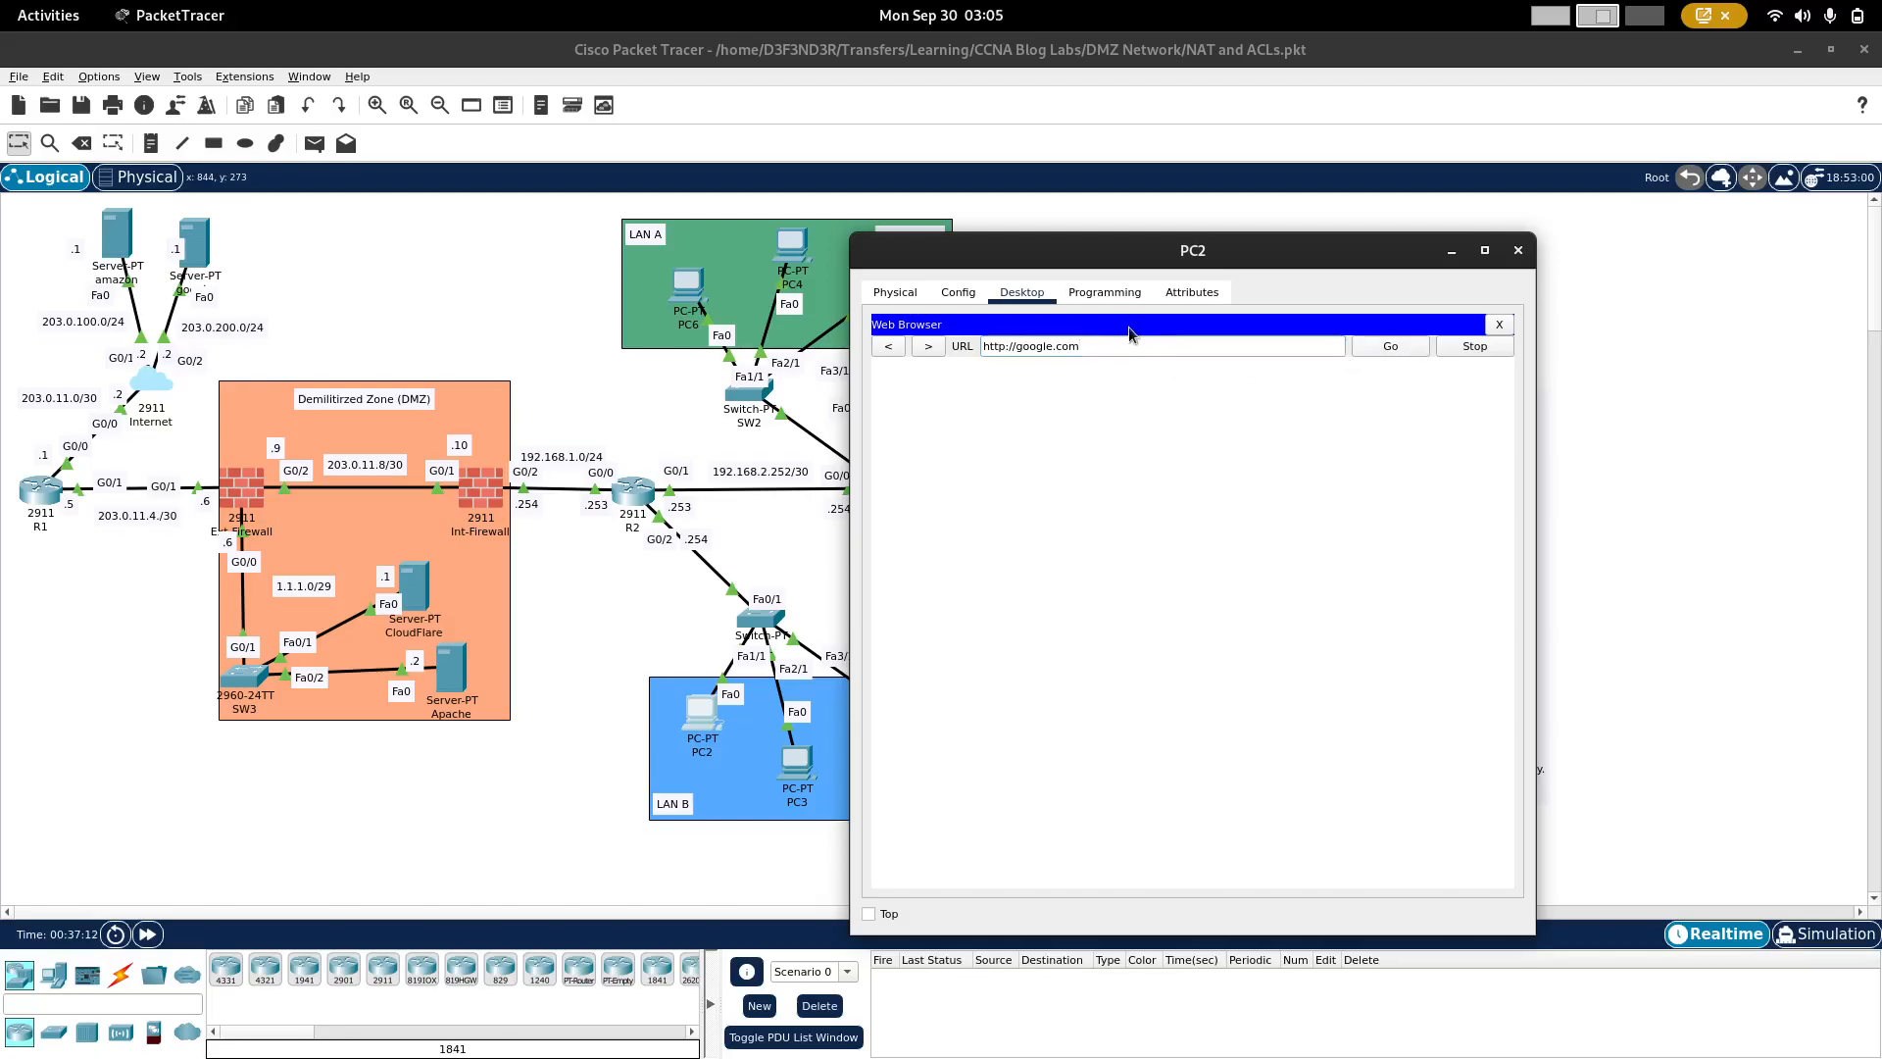
triple_click(1086, 344)
text(bu)
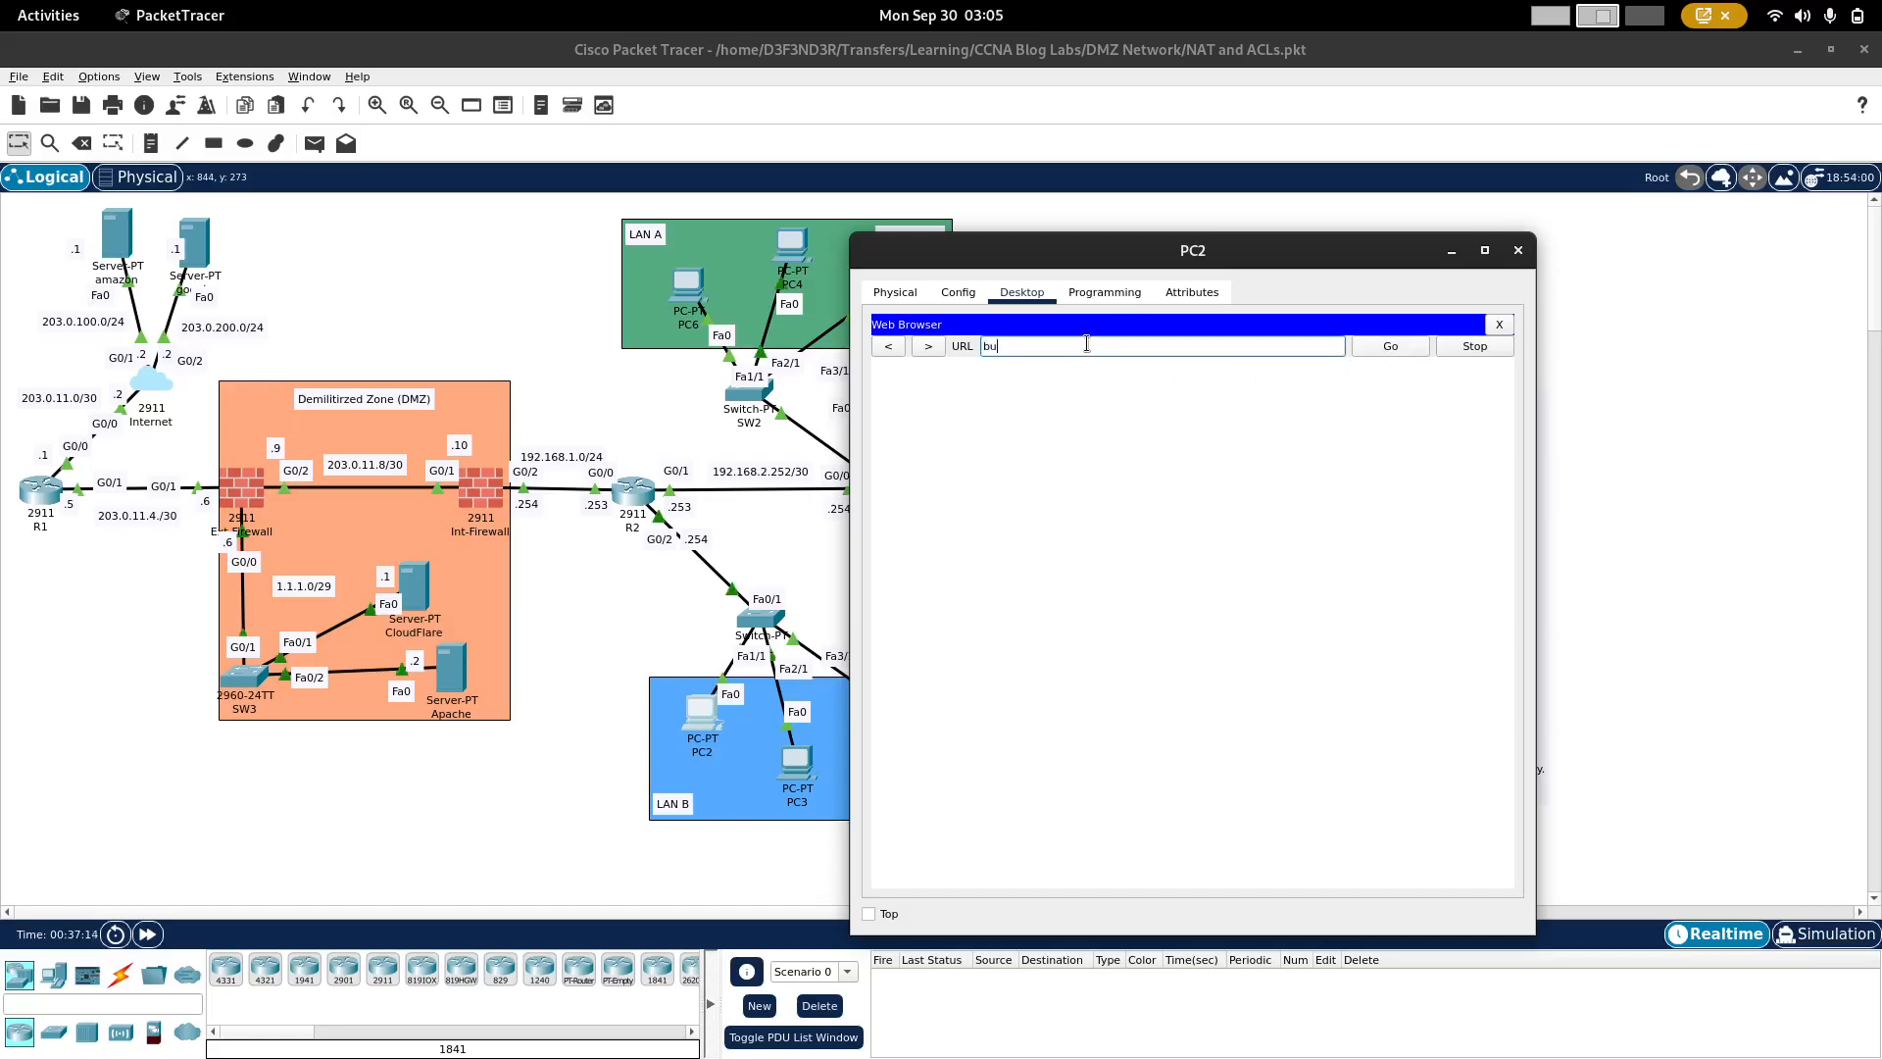
text(ildattackdefend.net)
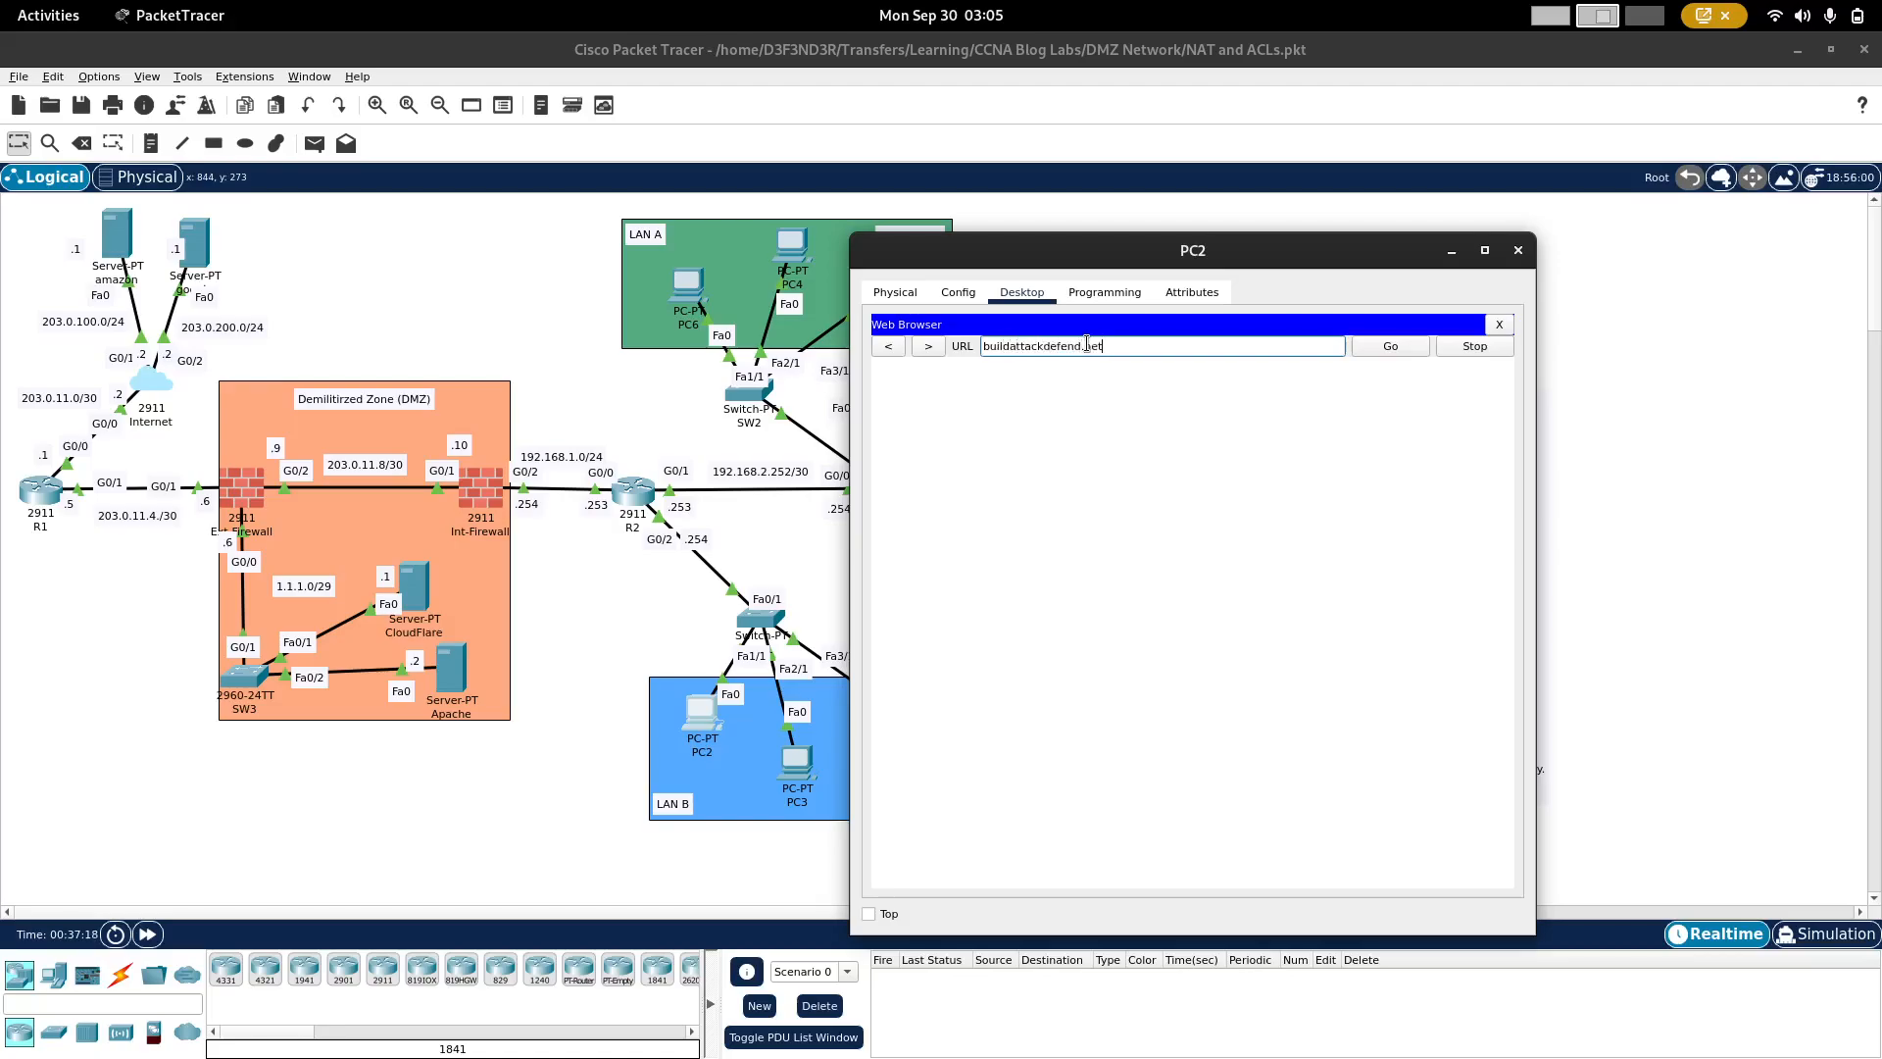
click(1410, 351)
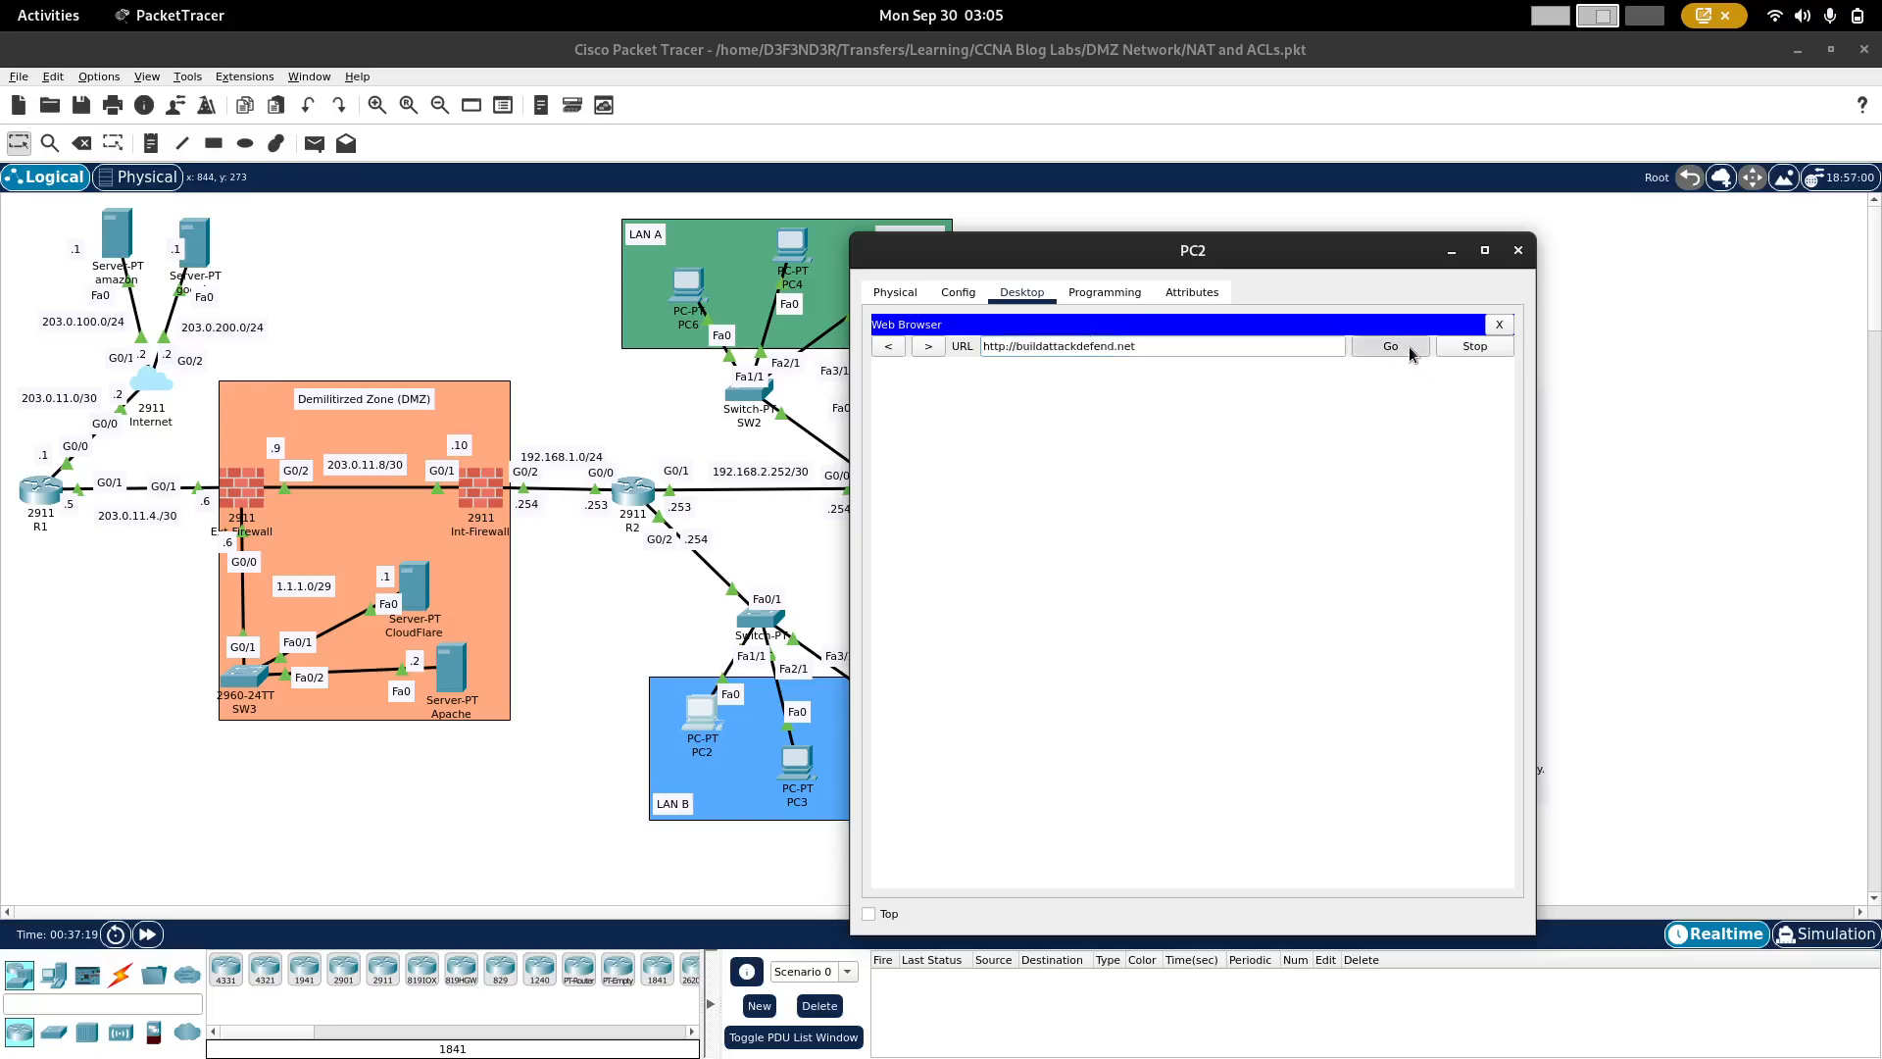
triple_click(1104, 345)
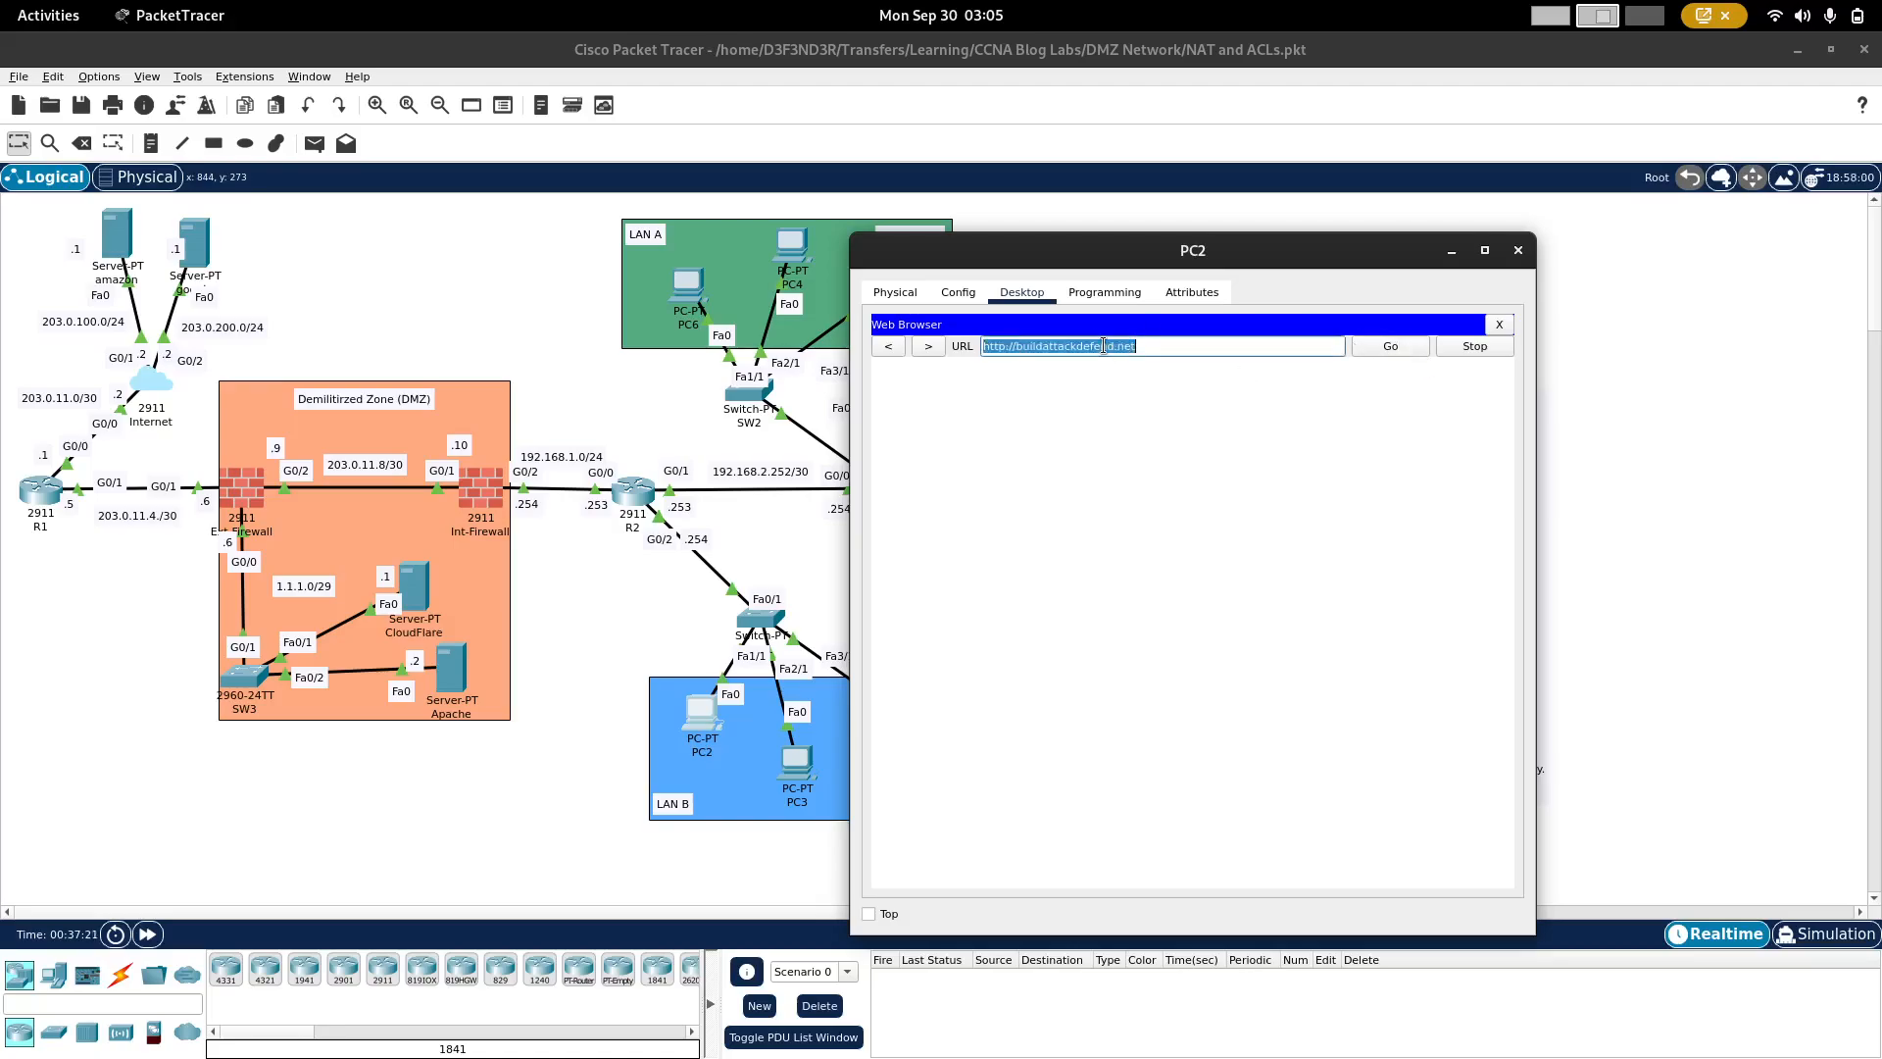
text(1.1.11)
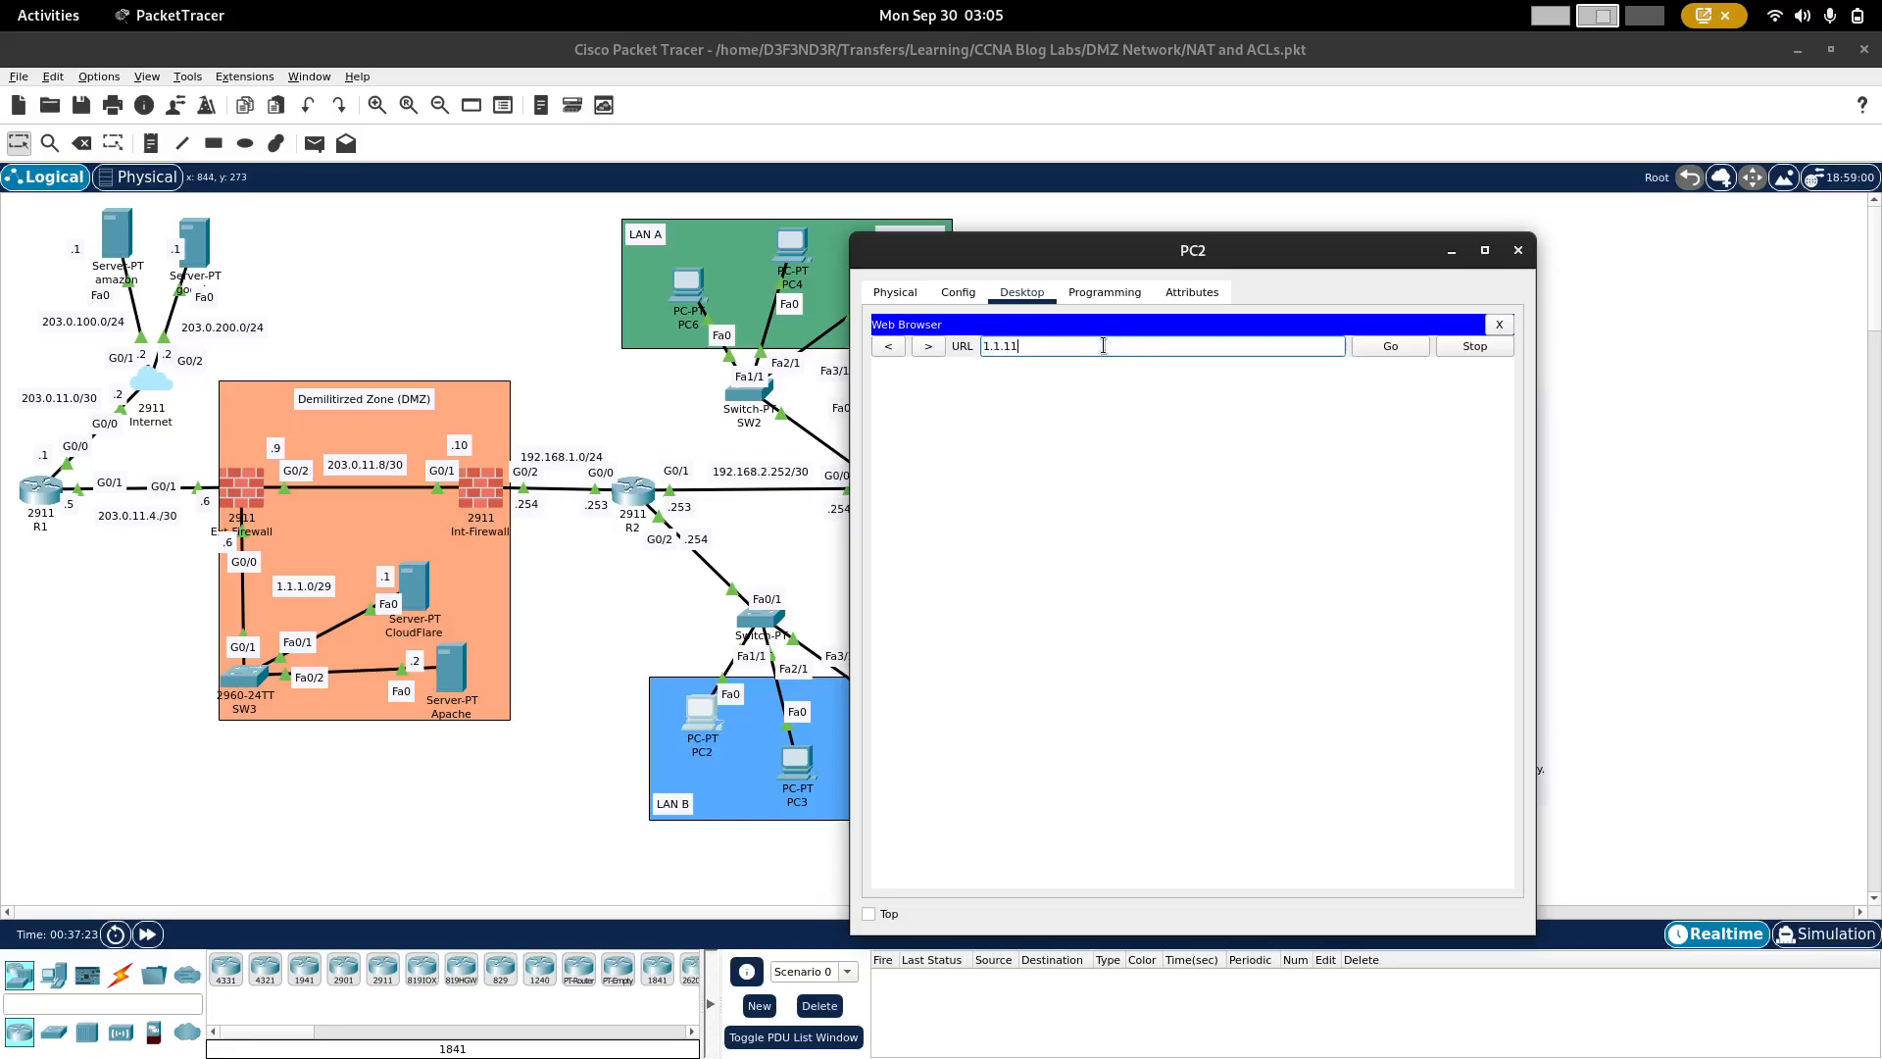
text(.1)
click(1406, 345)
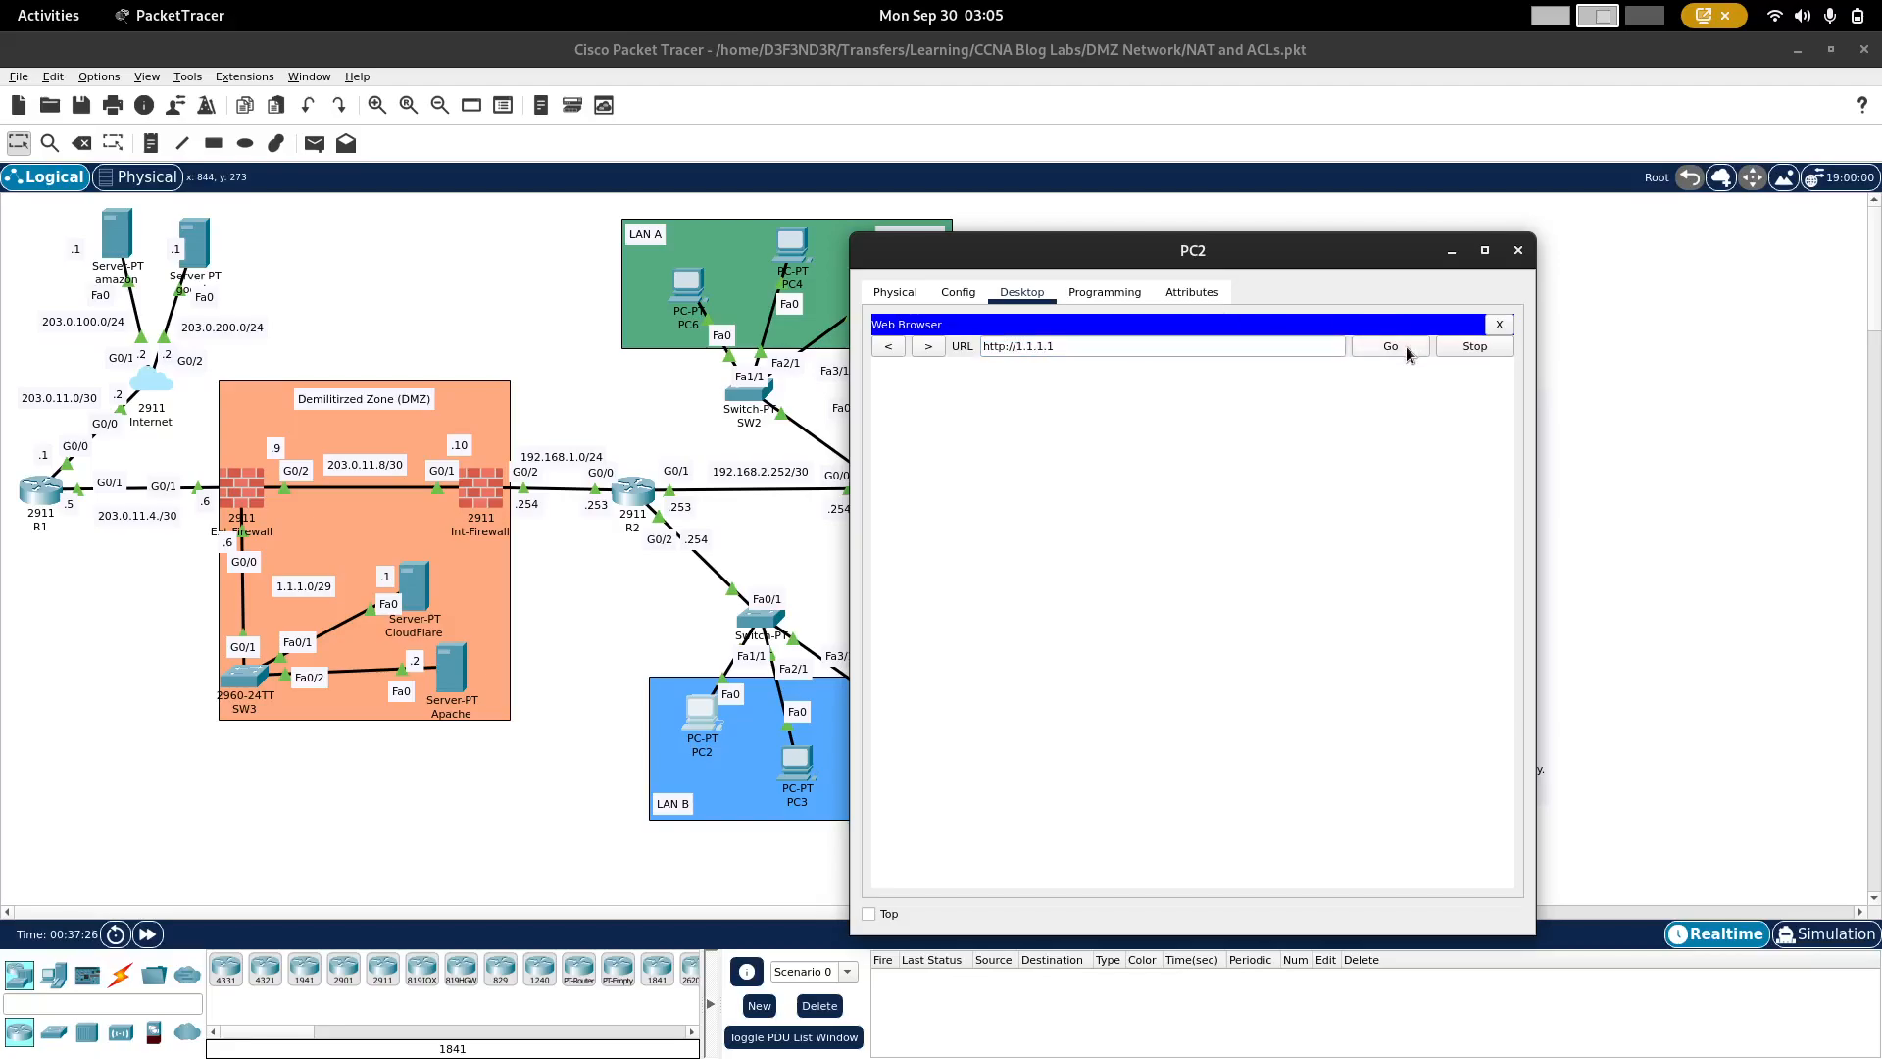
click(1522, 255)
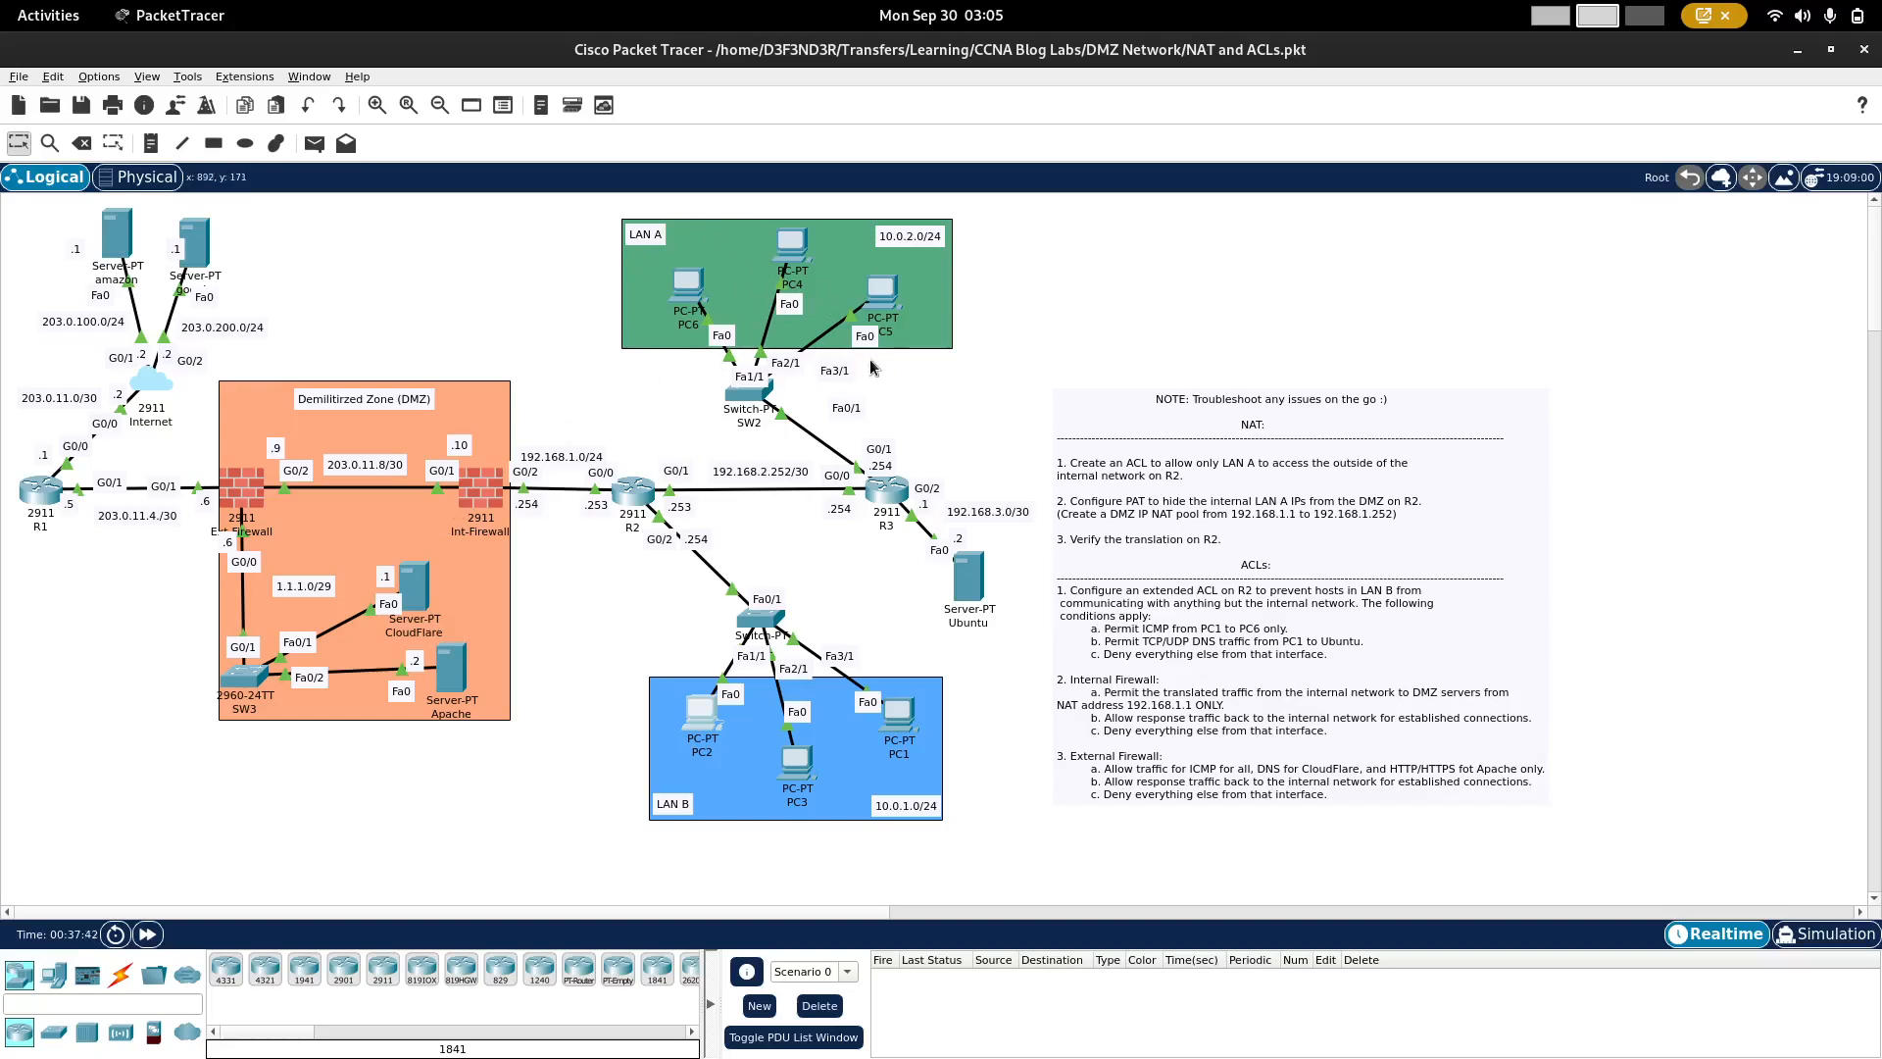
Step: Open the command prompt of the Apache server in the DMZ, waiting for the program to respond if it hangs
mouse_move(743, 429)
click(451, 670)
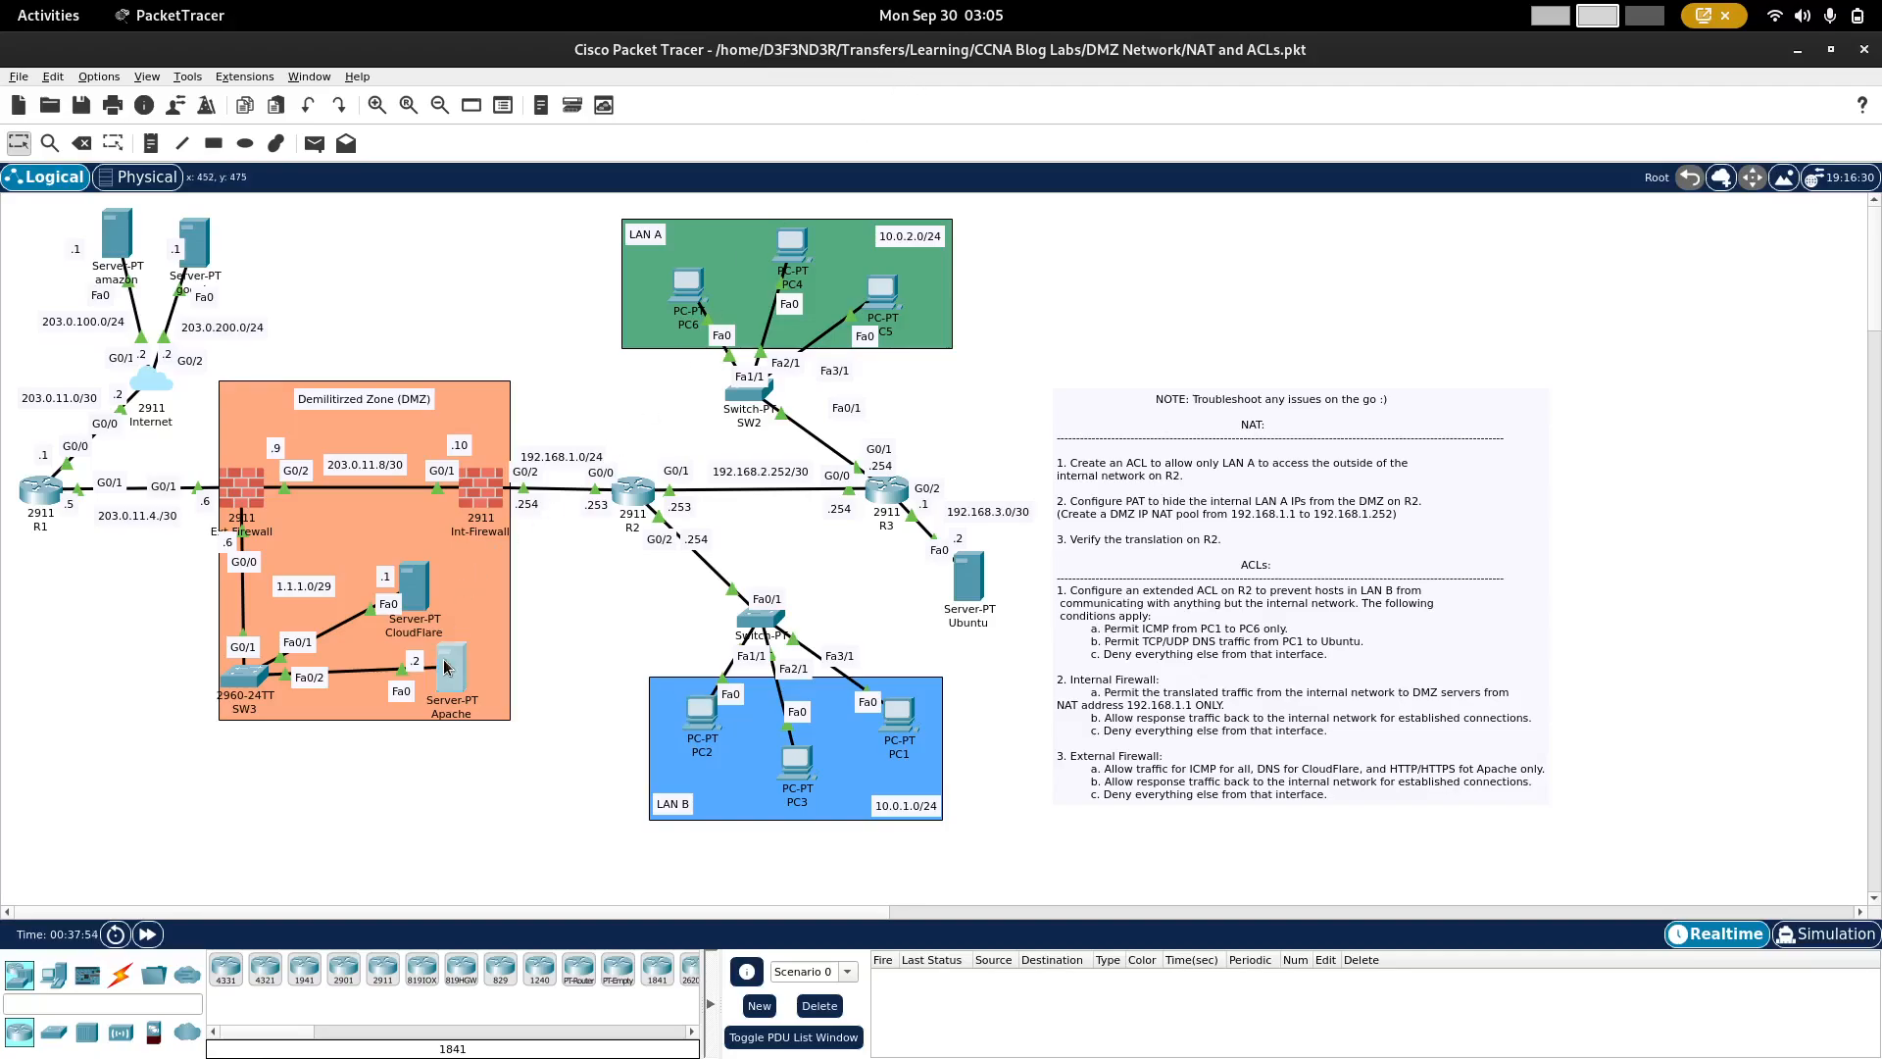
click(461, 673)
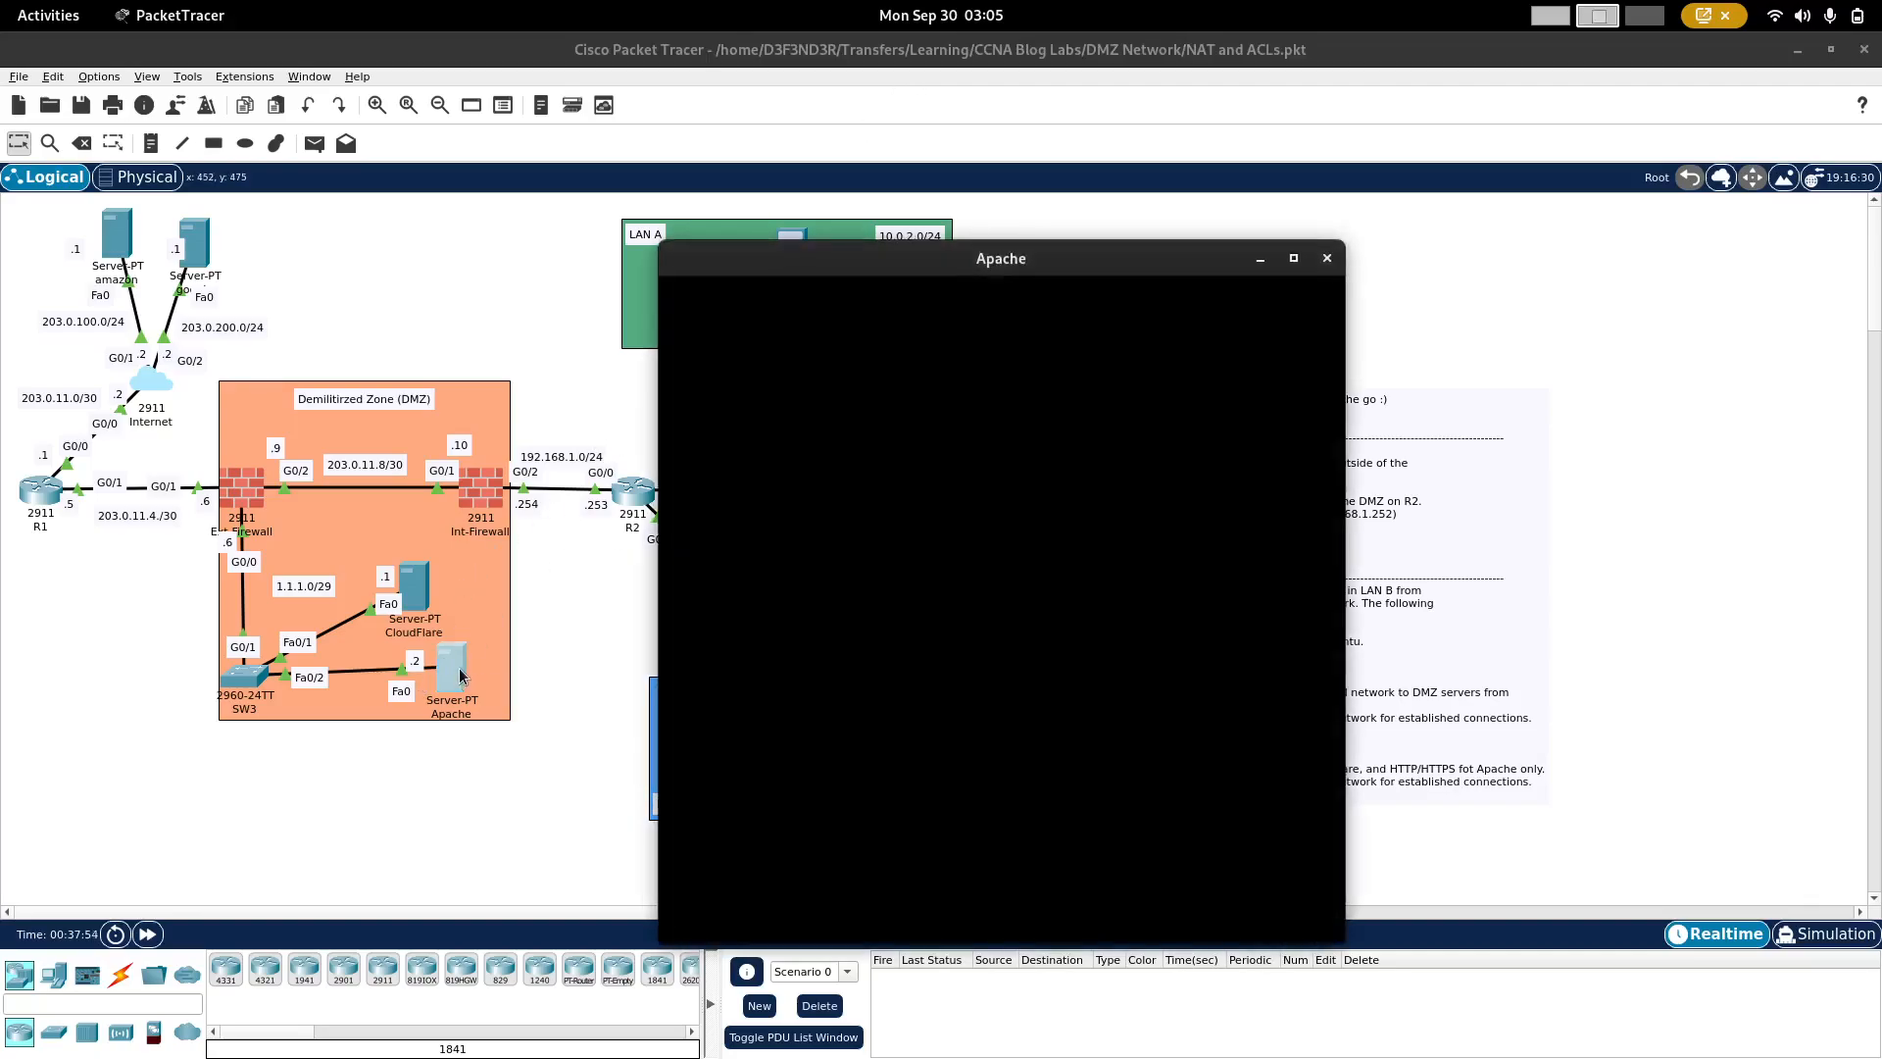
click(894, 300)
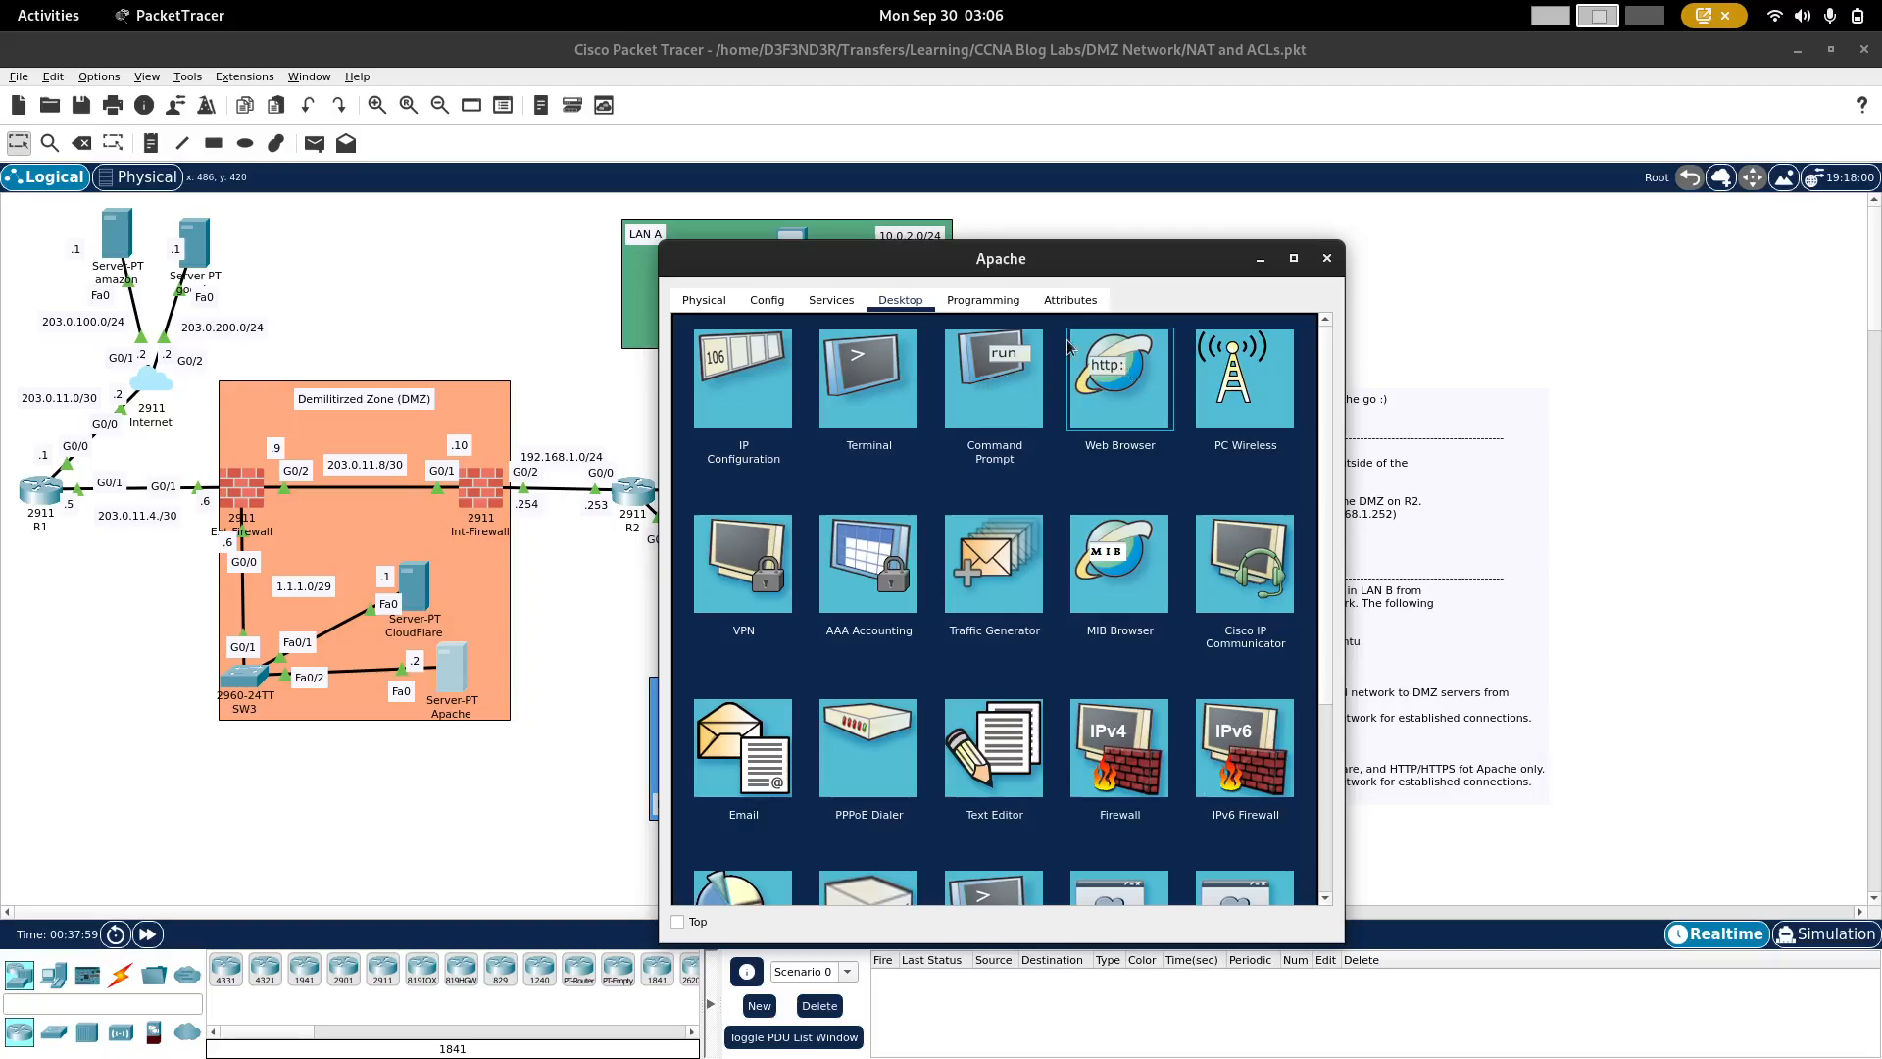
drag(1095, 253, 1360, 243)
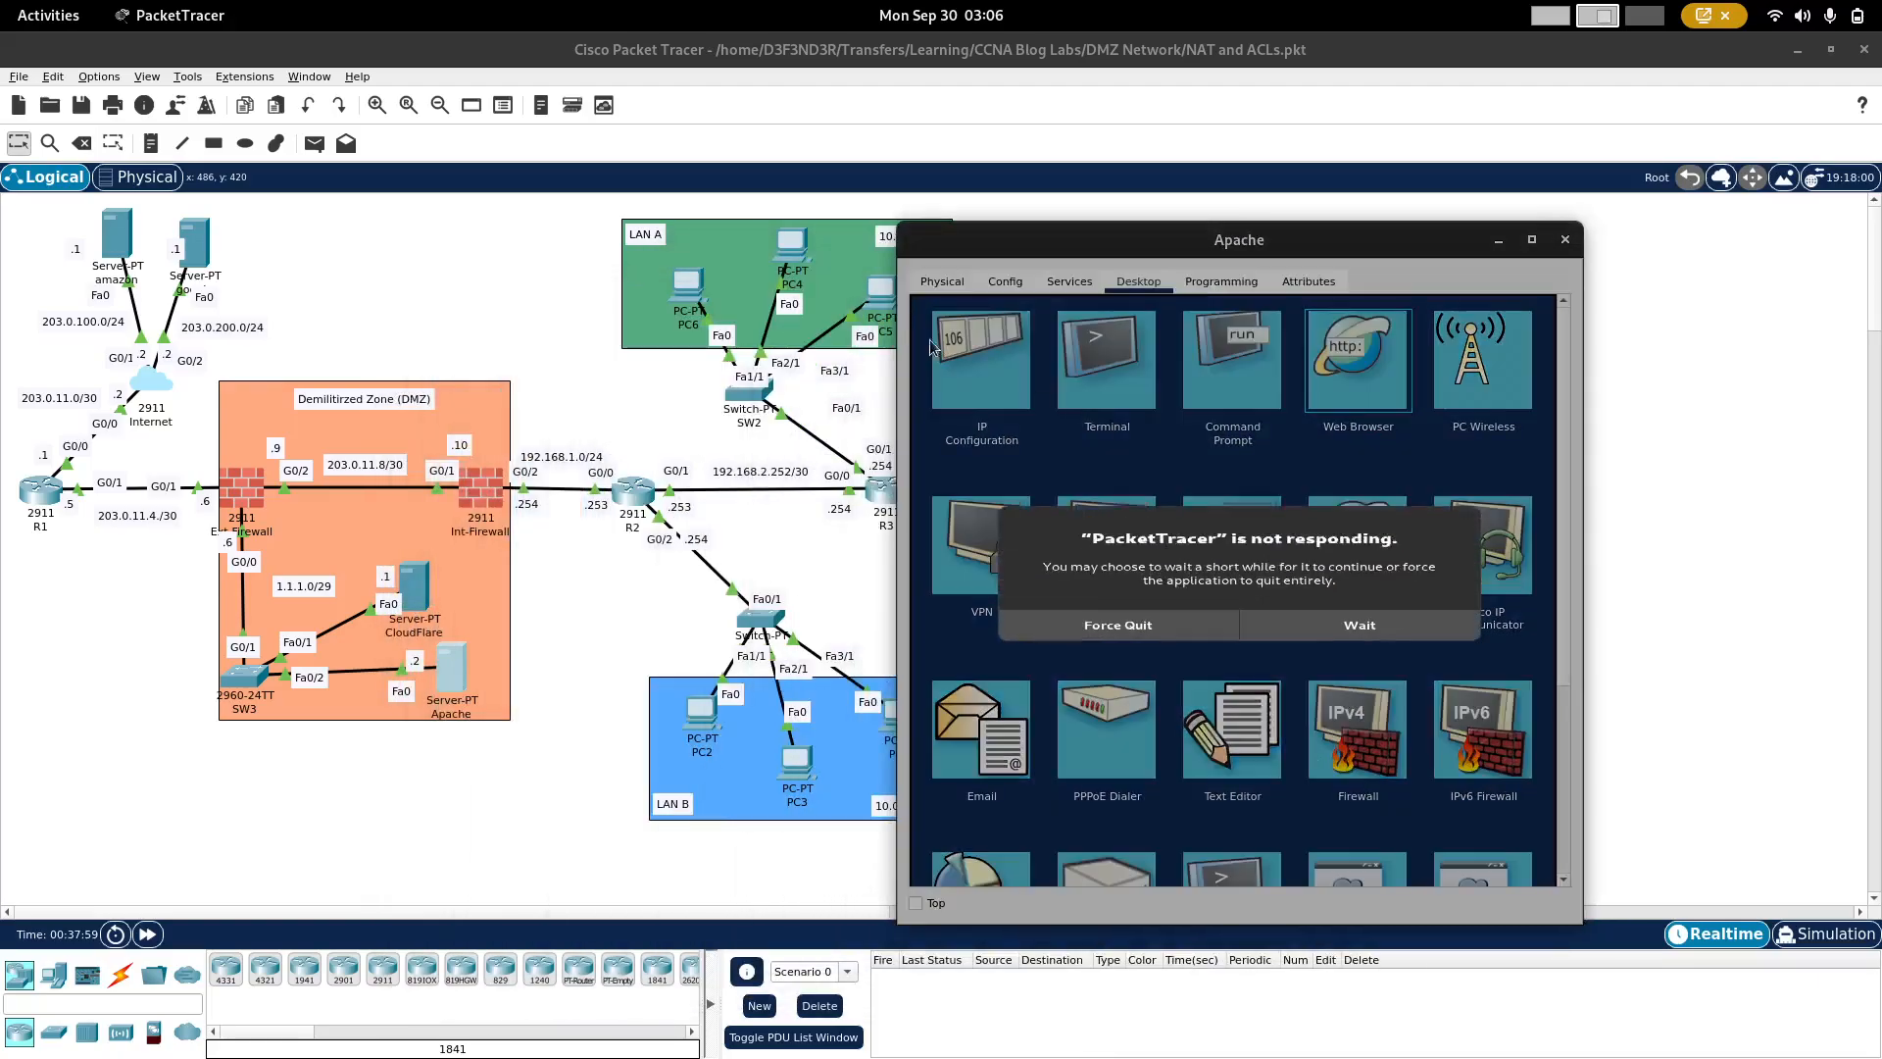
click(1328, 649)
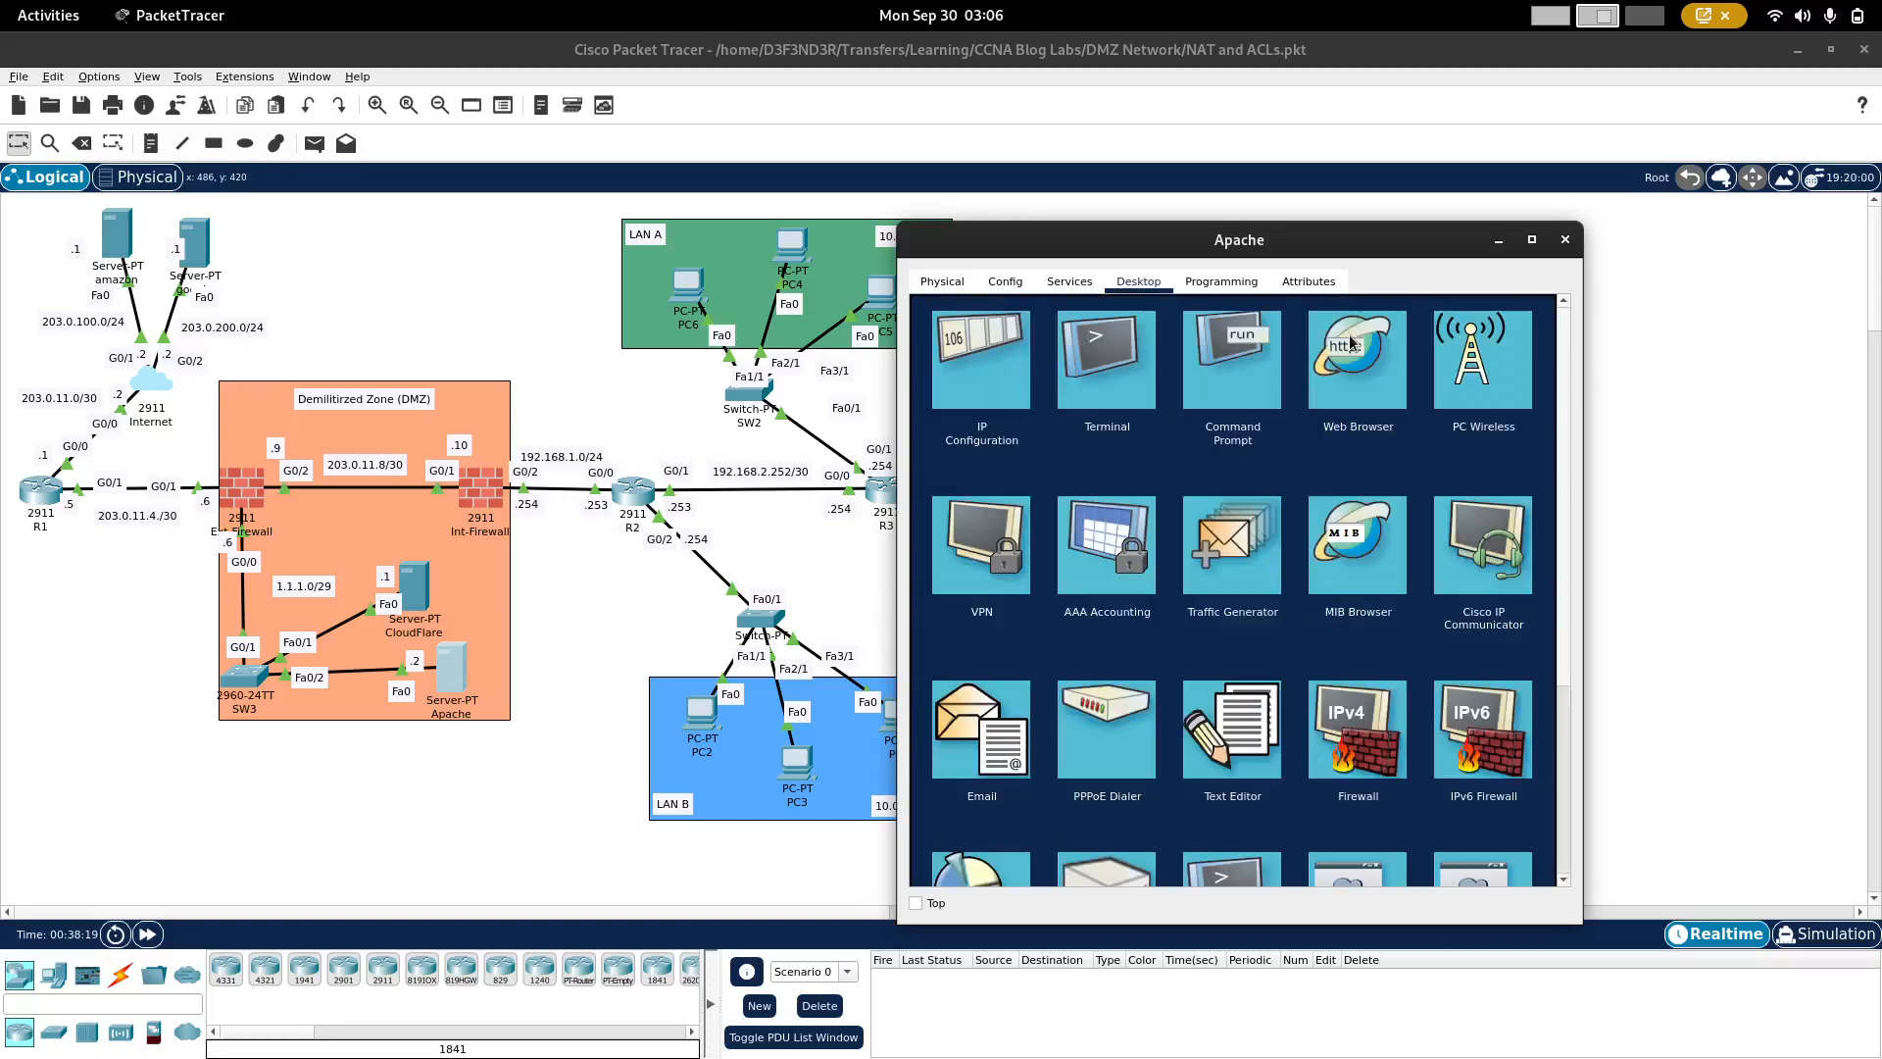
click(1230, 371)
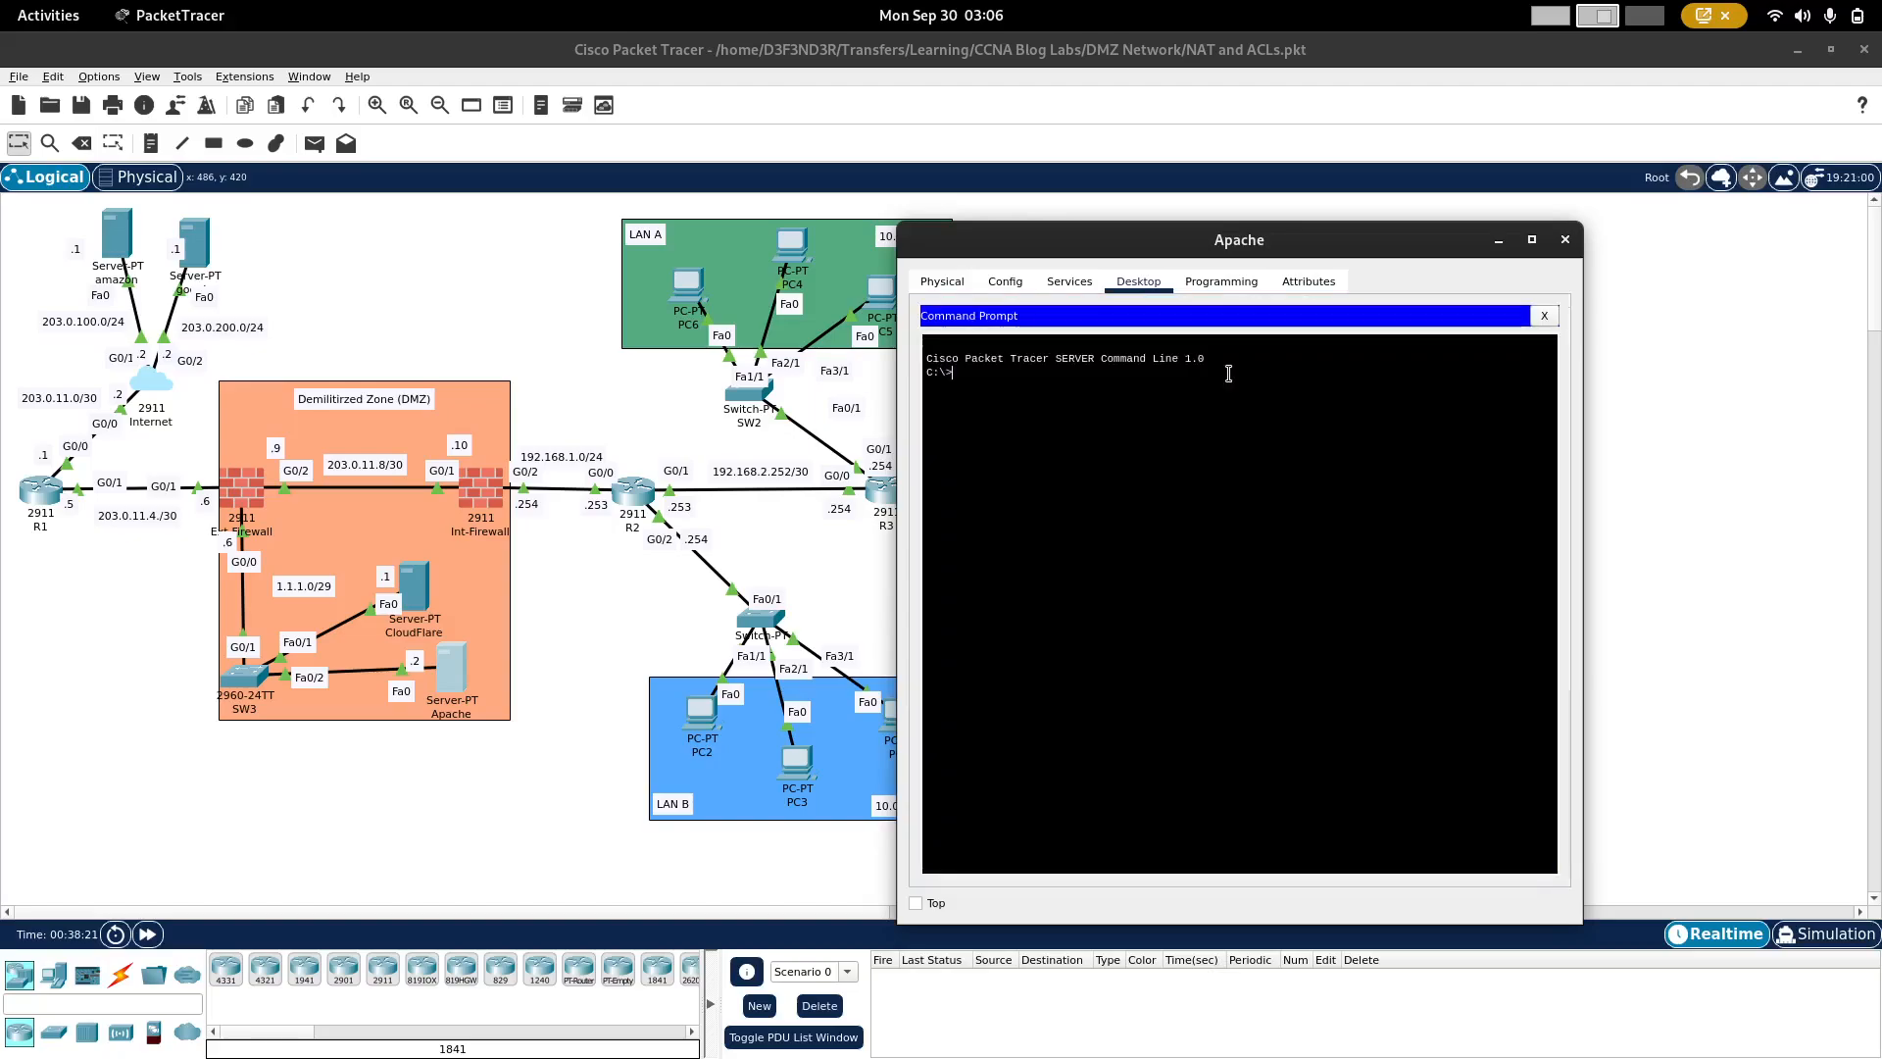
Step: Ping the LAN A address 10.0.2.12 twice from the Apache server, interrupting each attempt
text(ping 10.0.2.12)
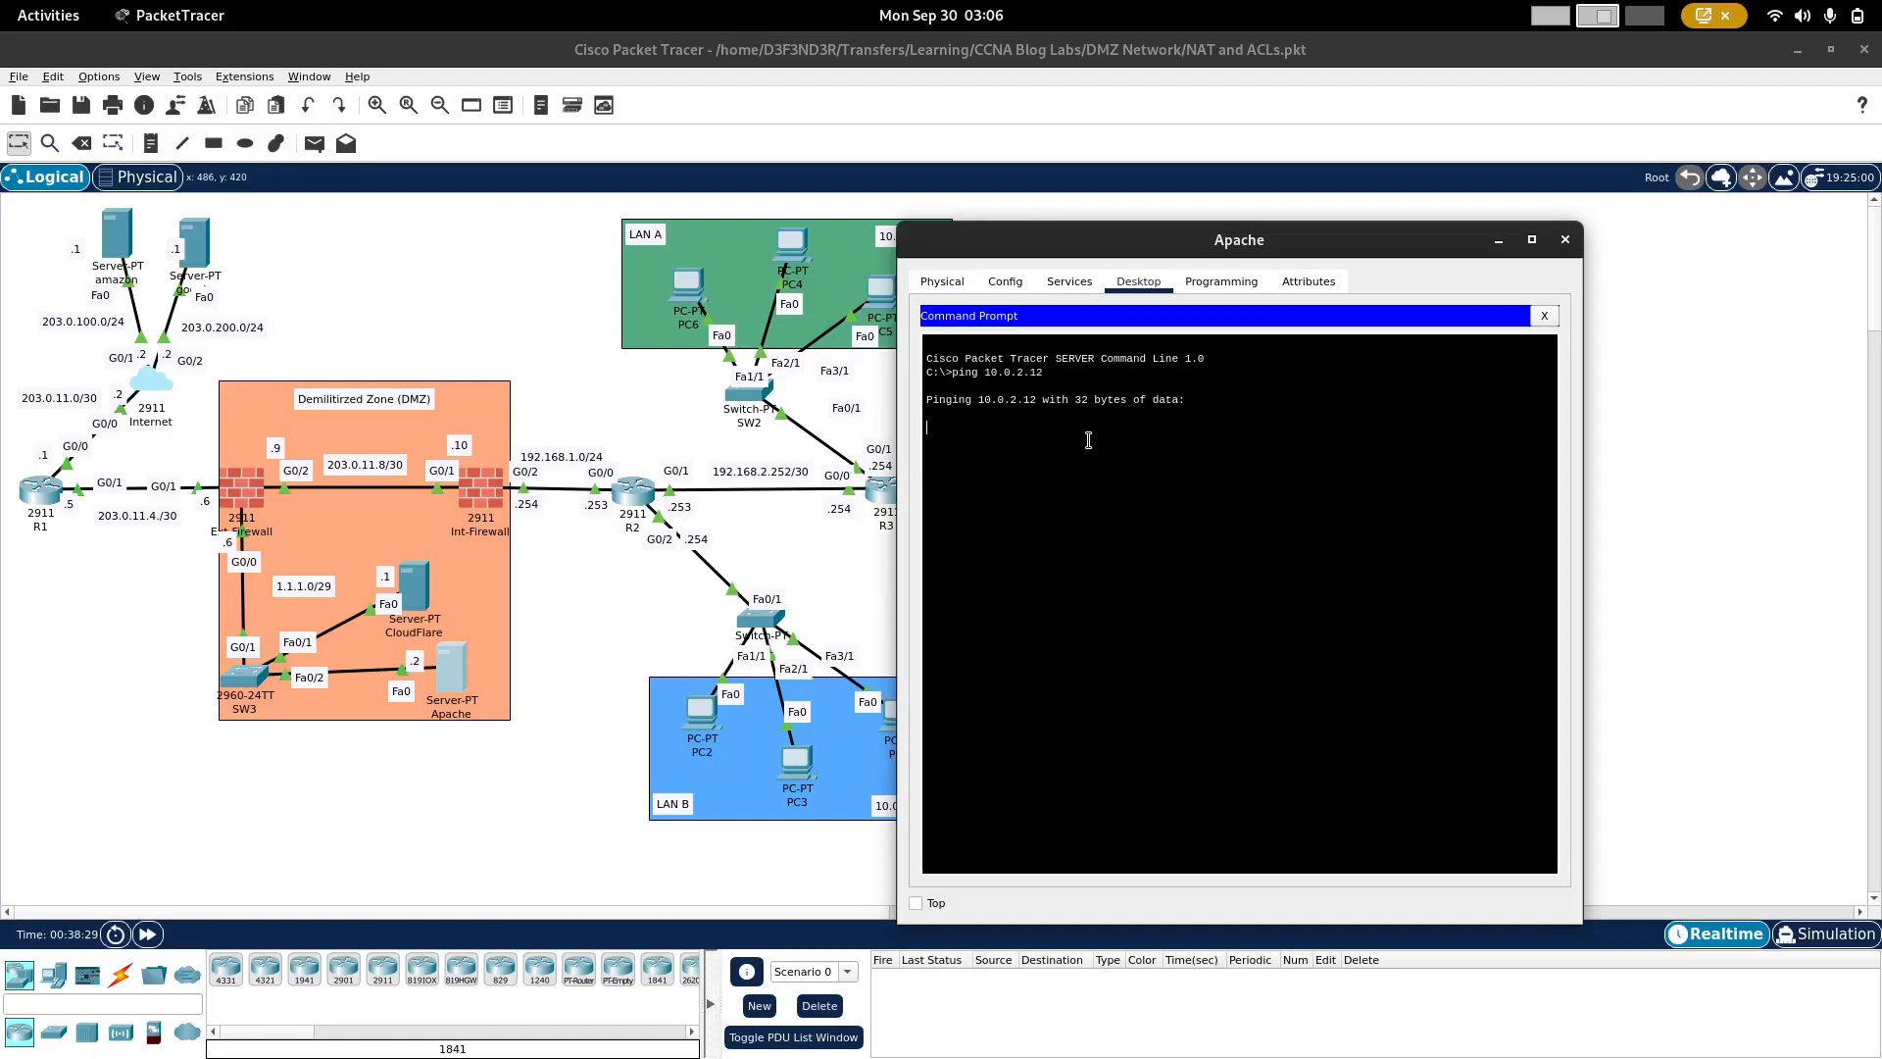
key(ctrl+c)
key(Up)
key(Return)
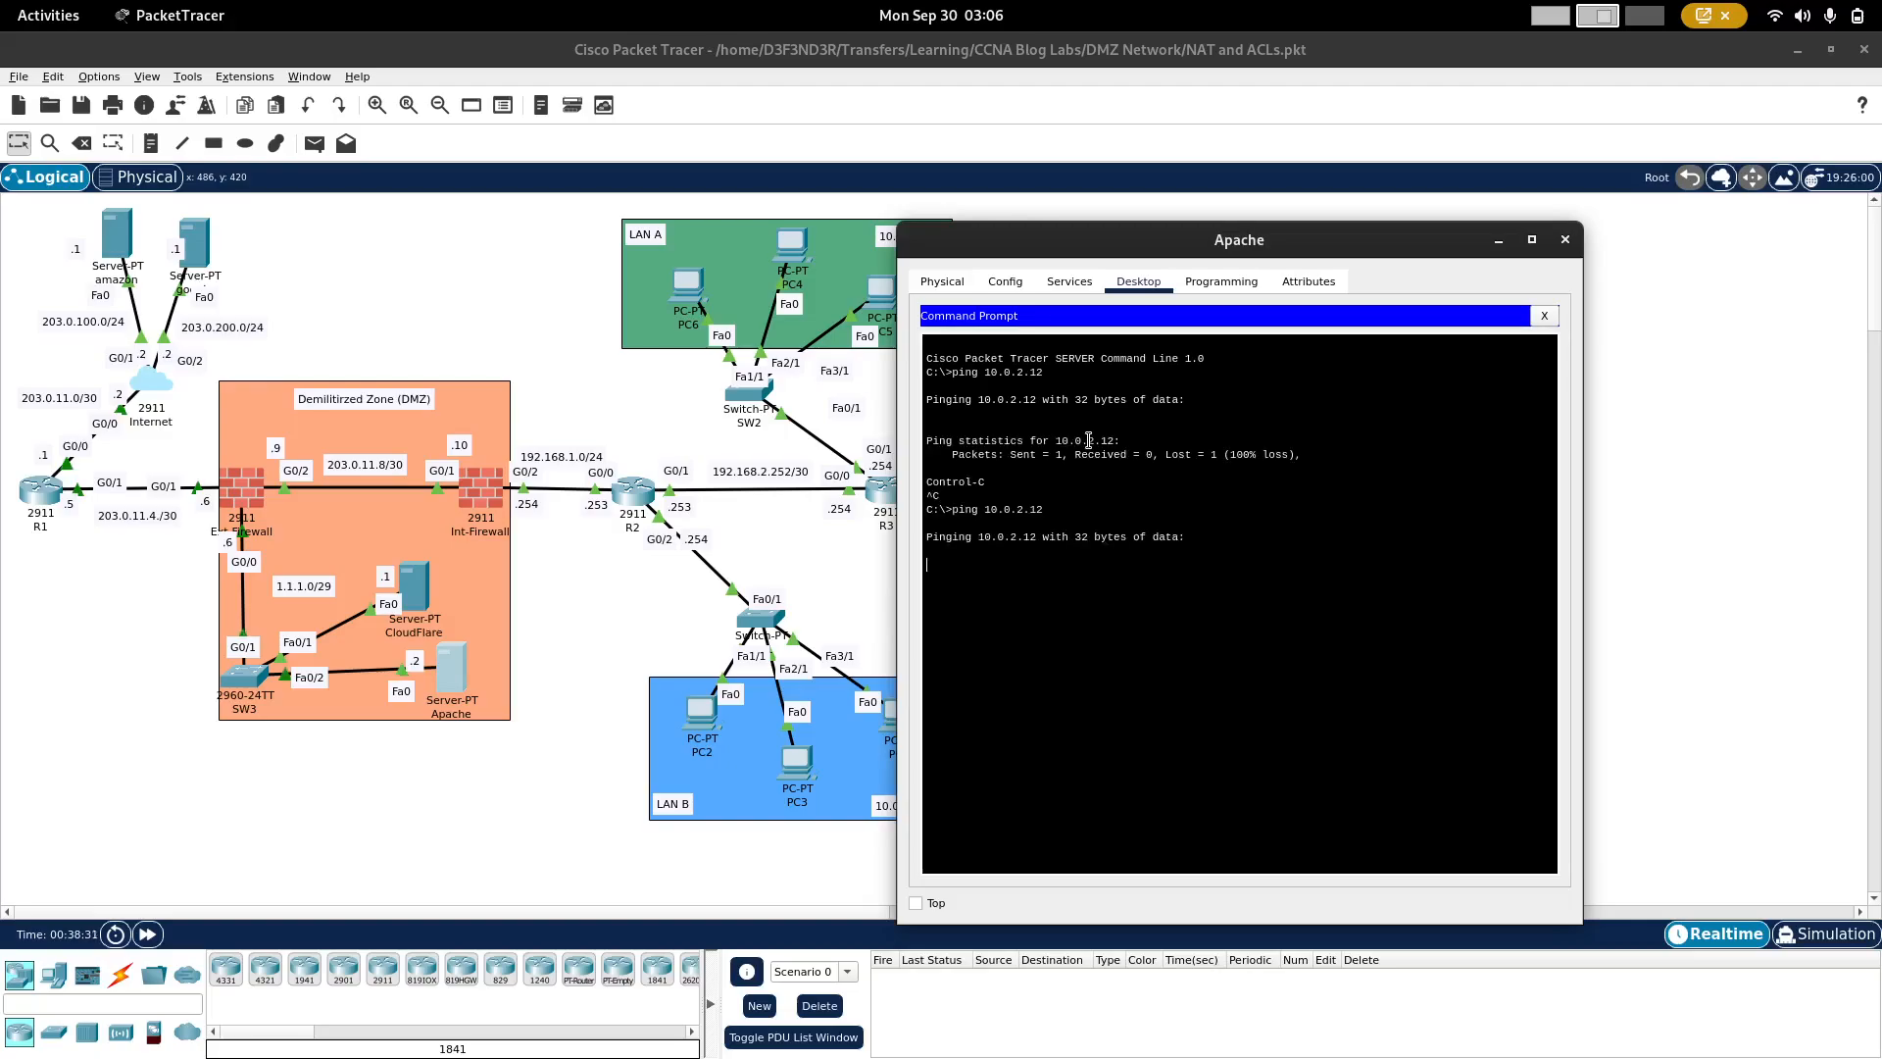
key(ctrl+c)
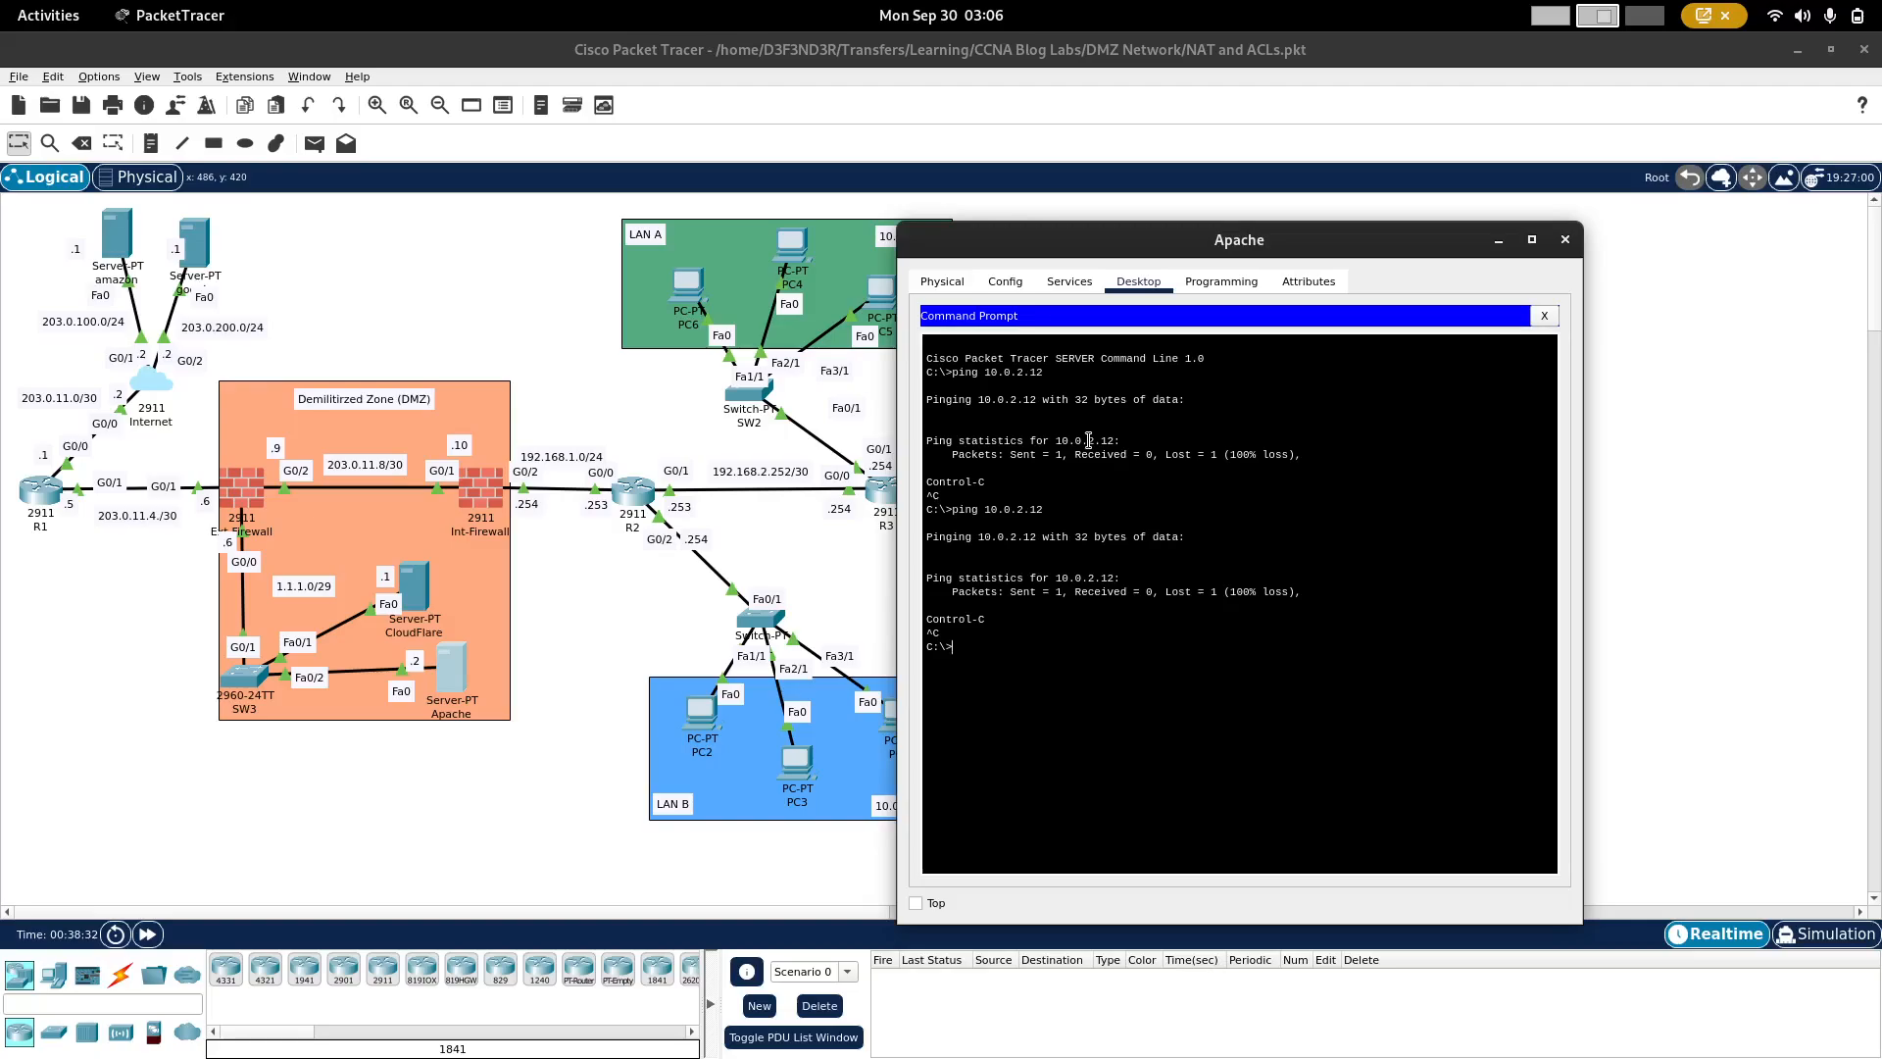
Step: Ping the NAT address 192.168.1.1 from the Apache server and return to the network topology
key(Up)
key(BackSpace)
key(BackSpace)
key(BackSpace)
text(92.16)
key(Return)
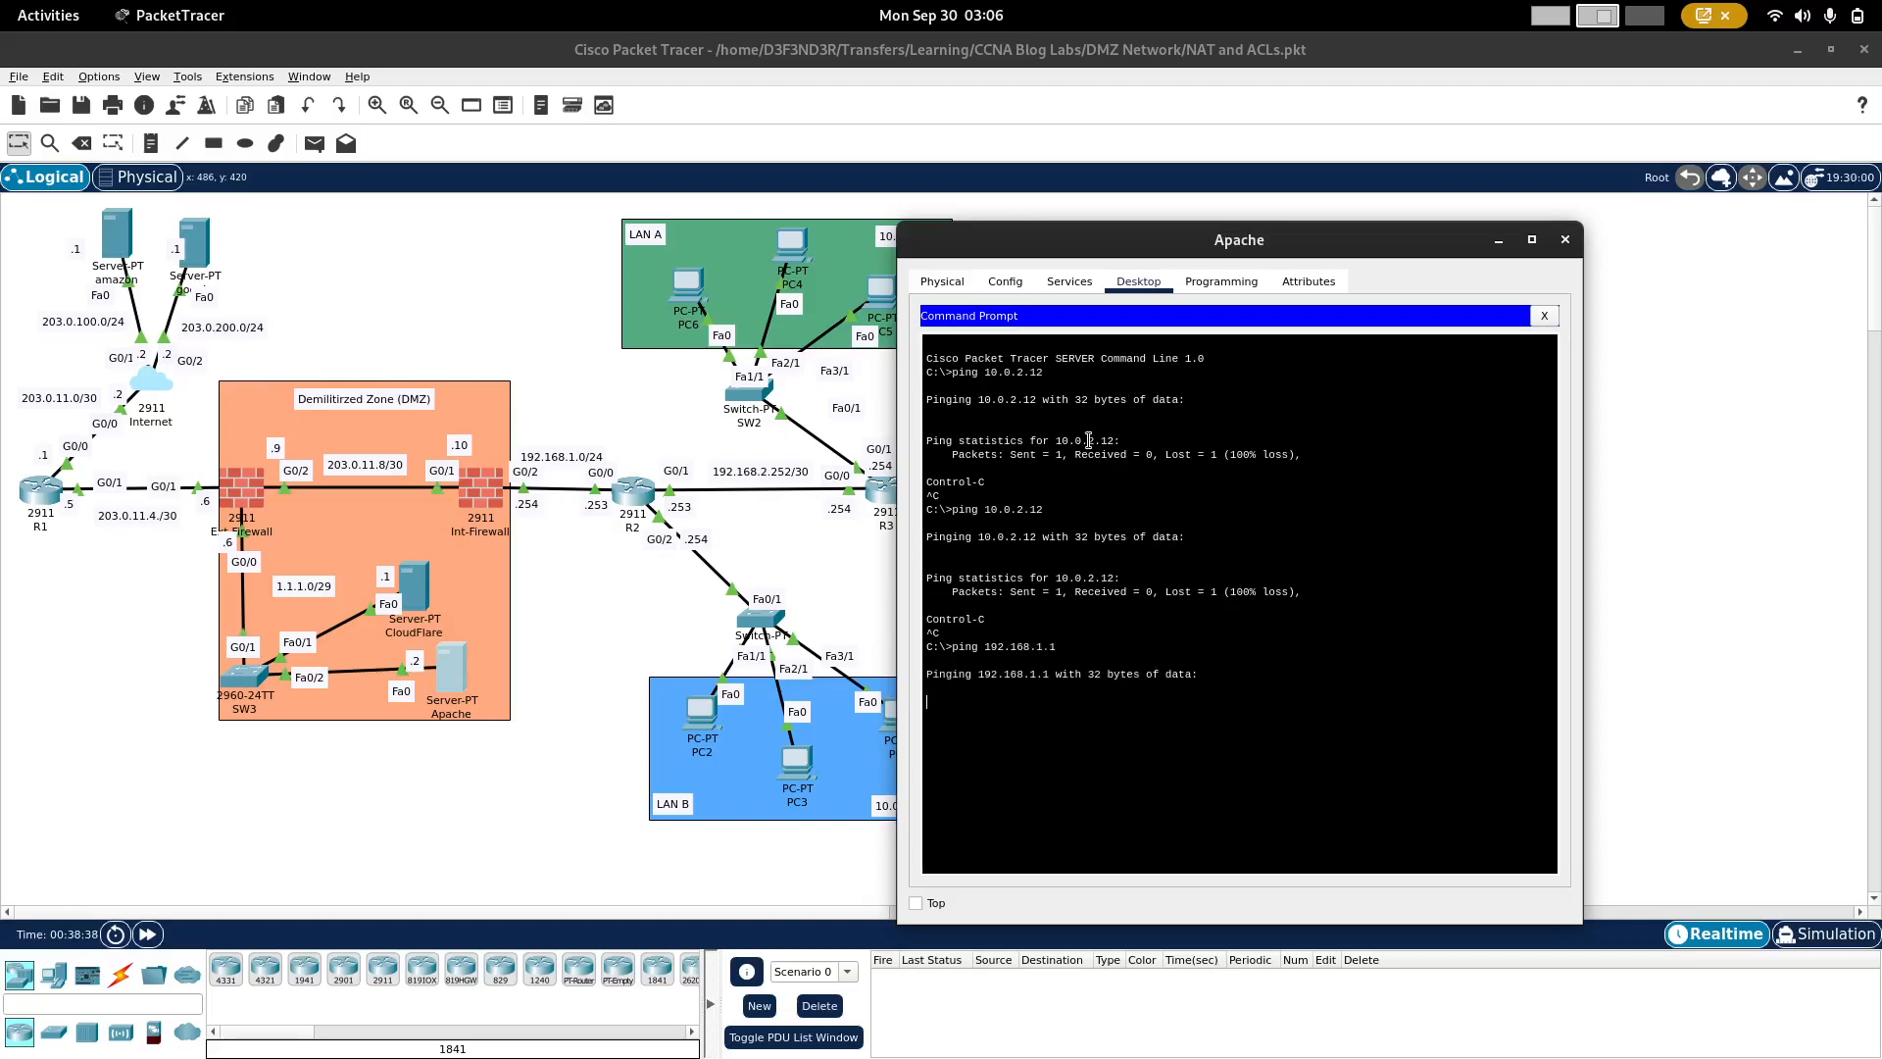
click(623, 567)
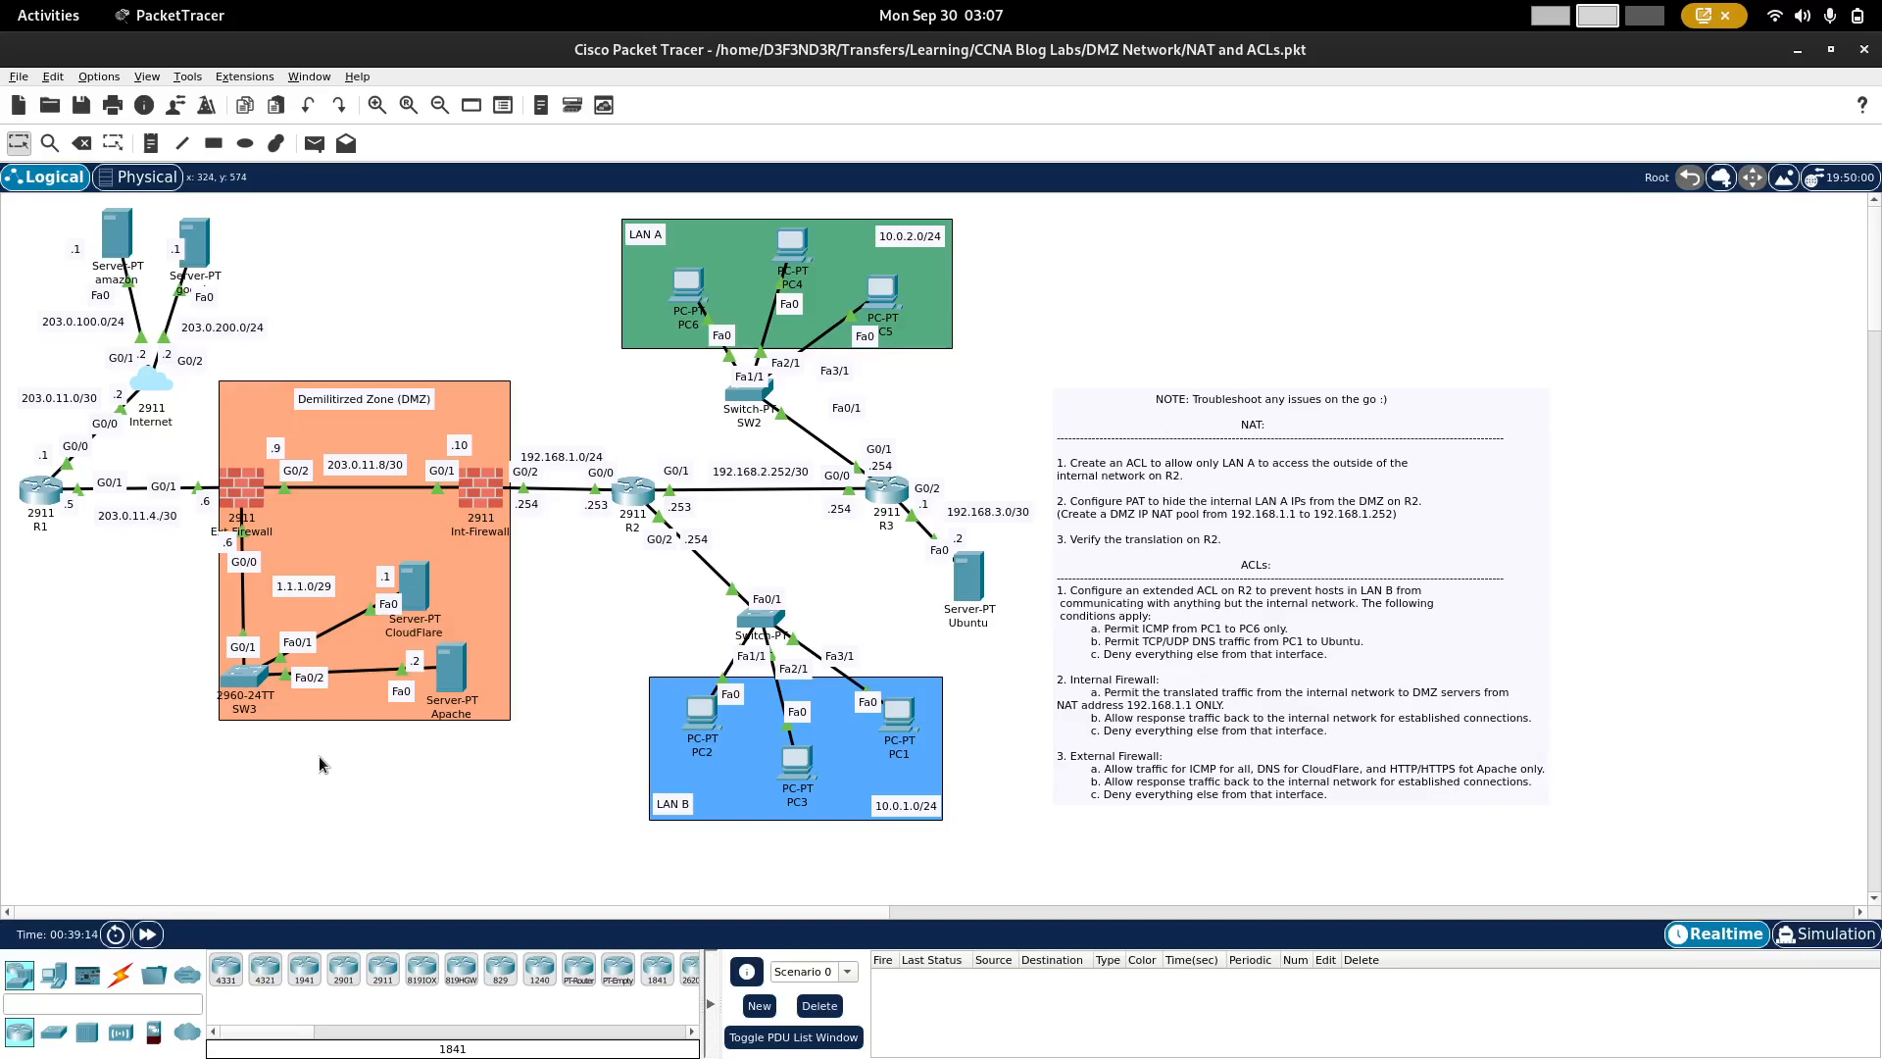
mouse_move(446, 692)
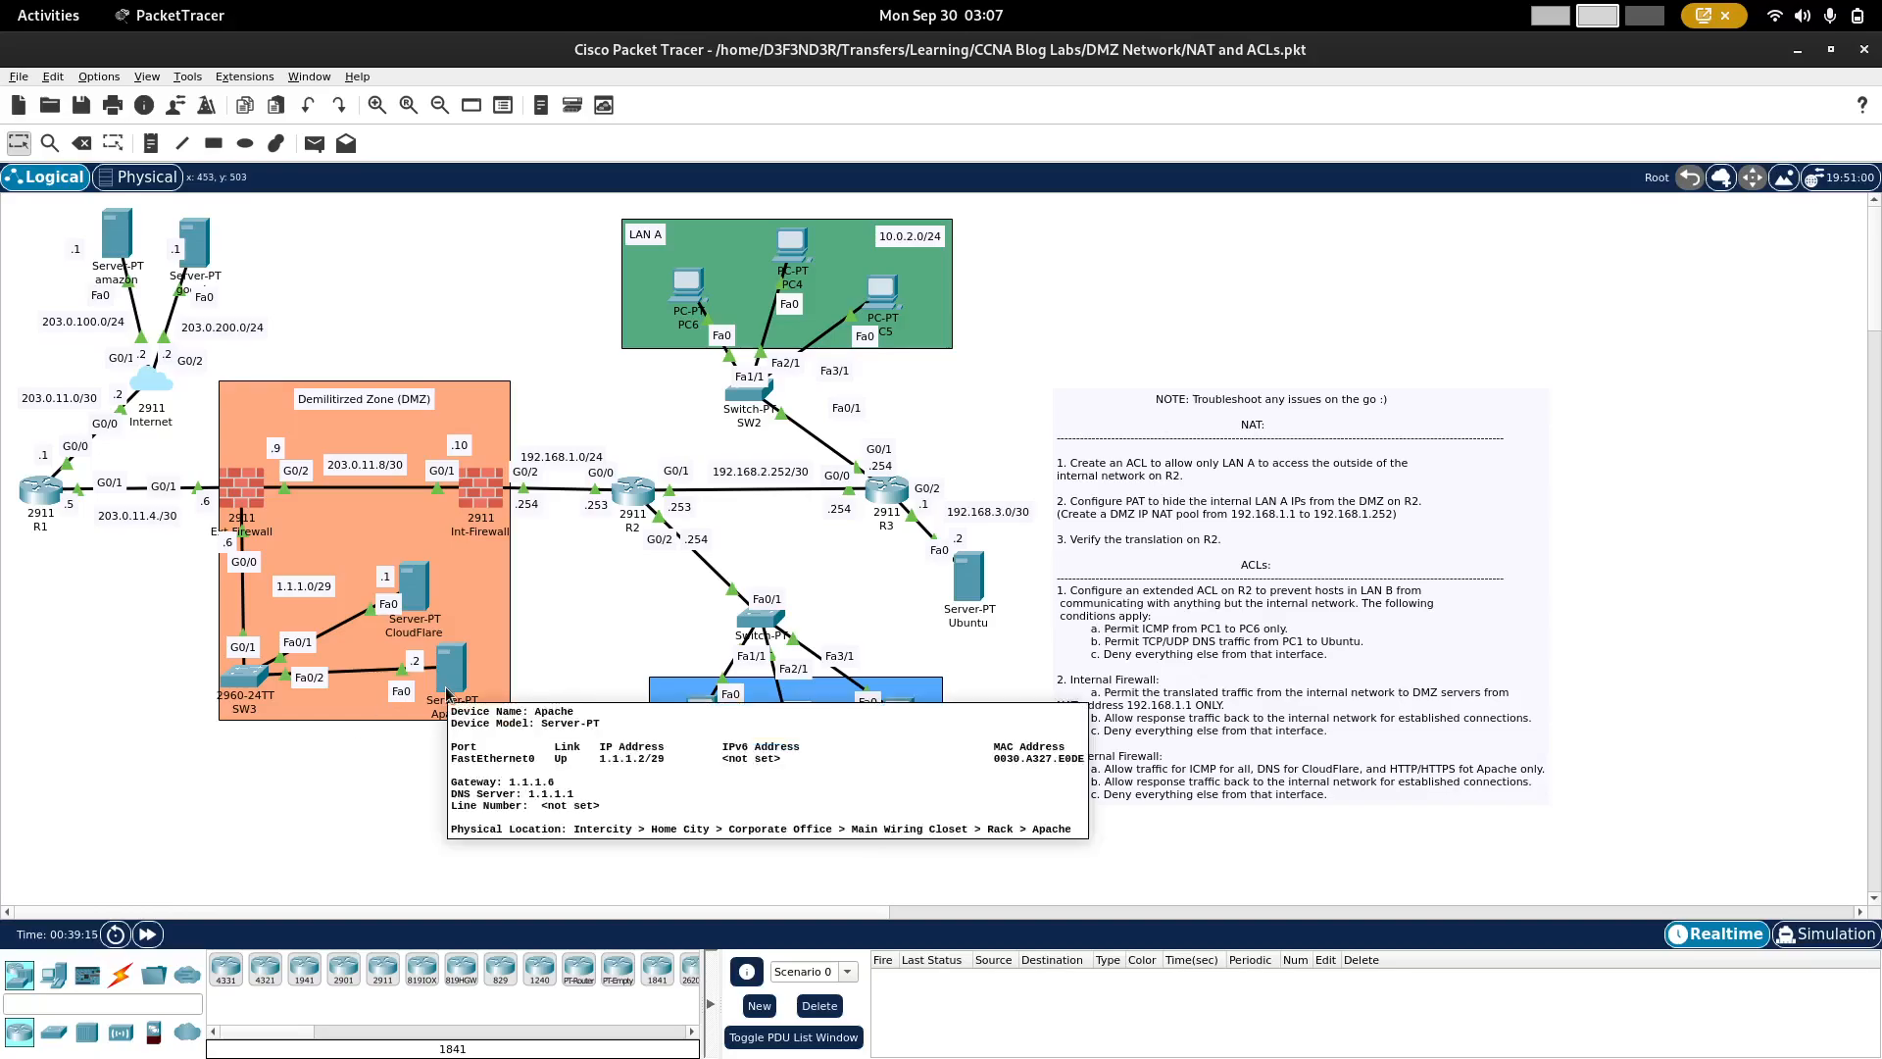